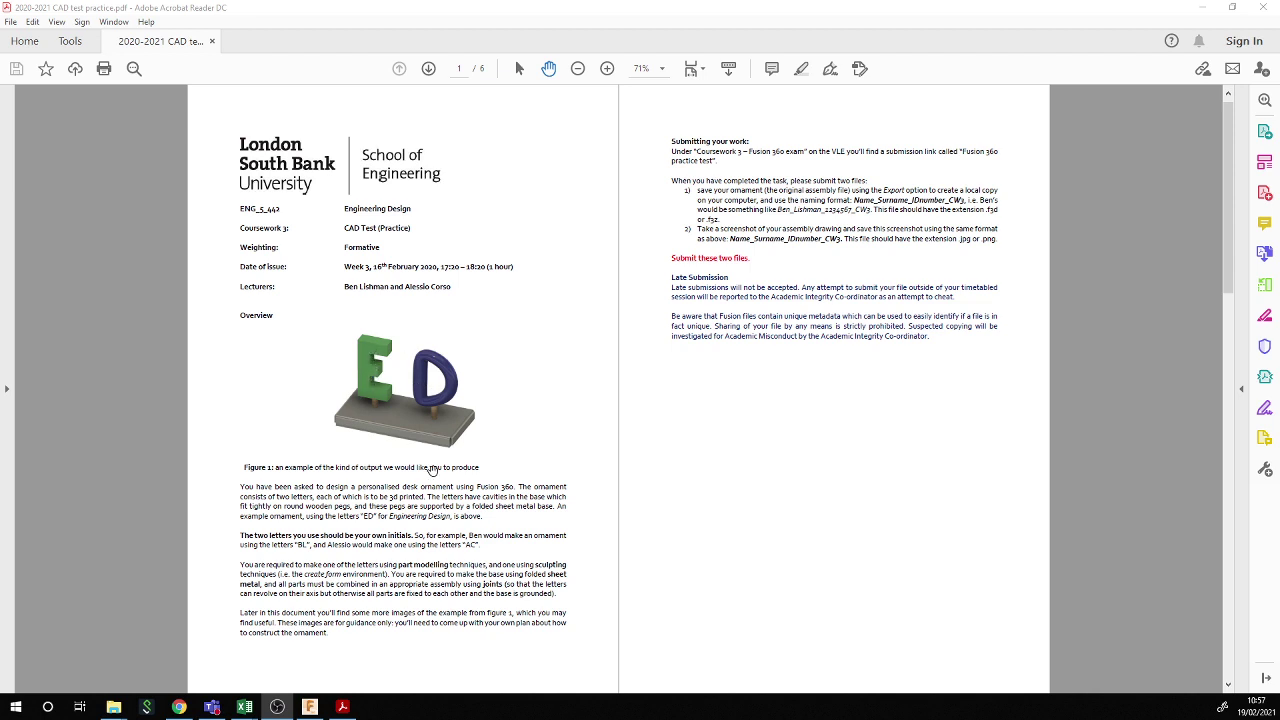
- Review the CAD test brief, from the overview and marking guide through the ornament assembly drawing to the letter and sheet metal base drawings
scroll(432, 470, "down", 2)
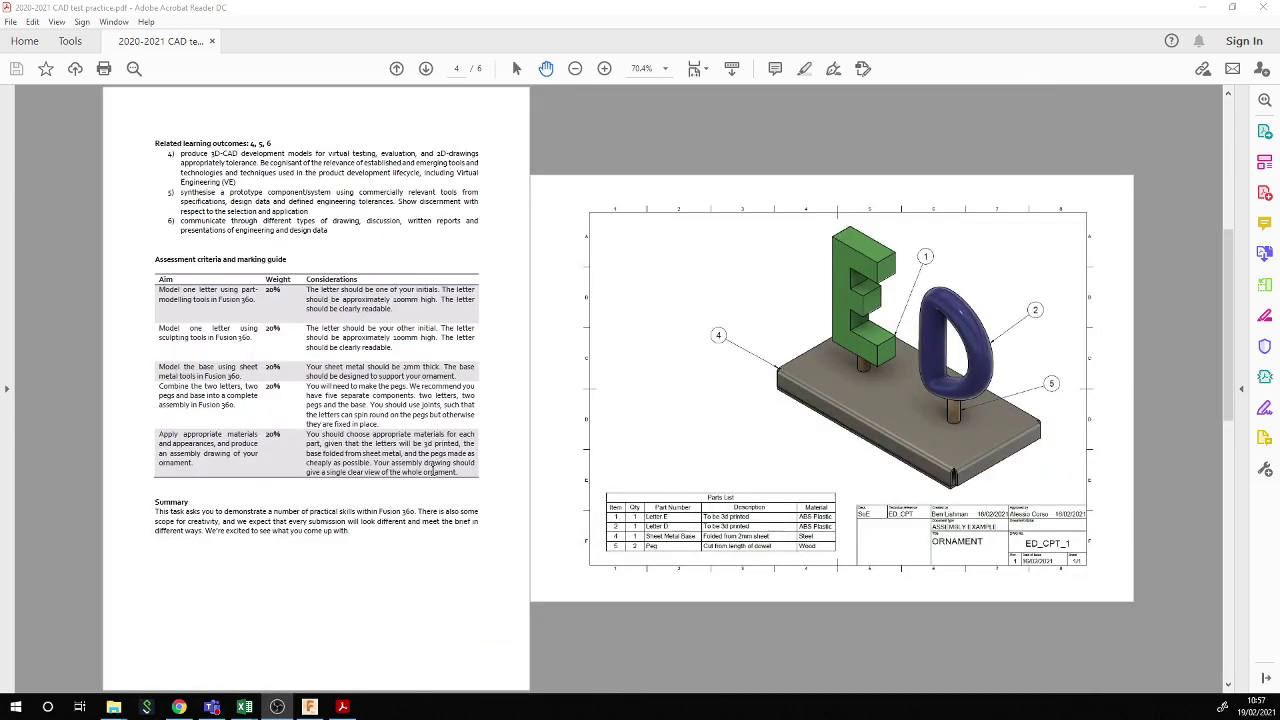
scroll(434, 381, "up", 2)
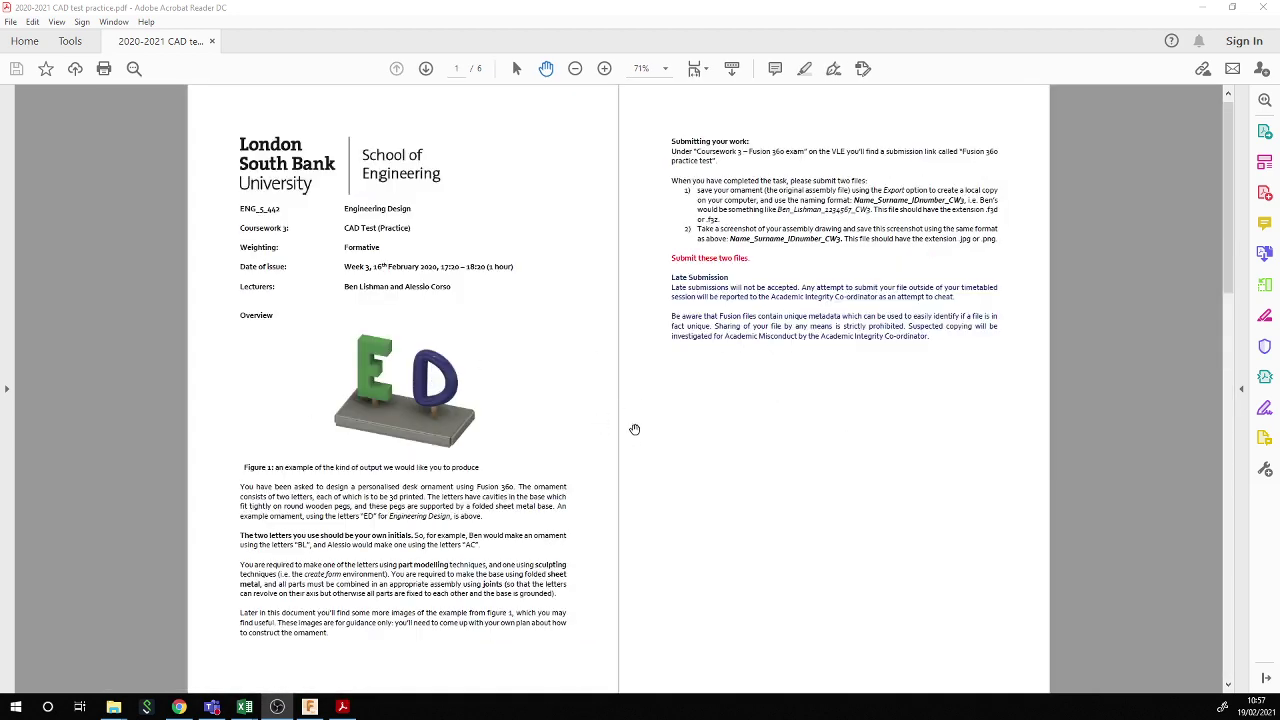
scroll(634, 430, "down", 2)
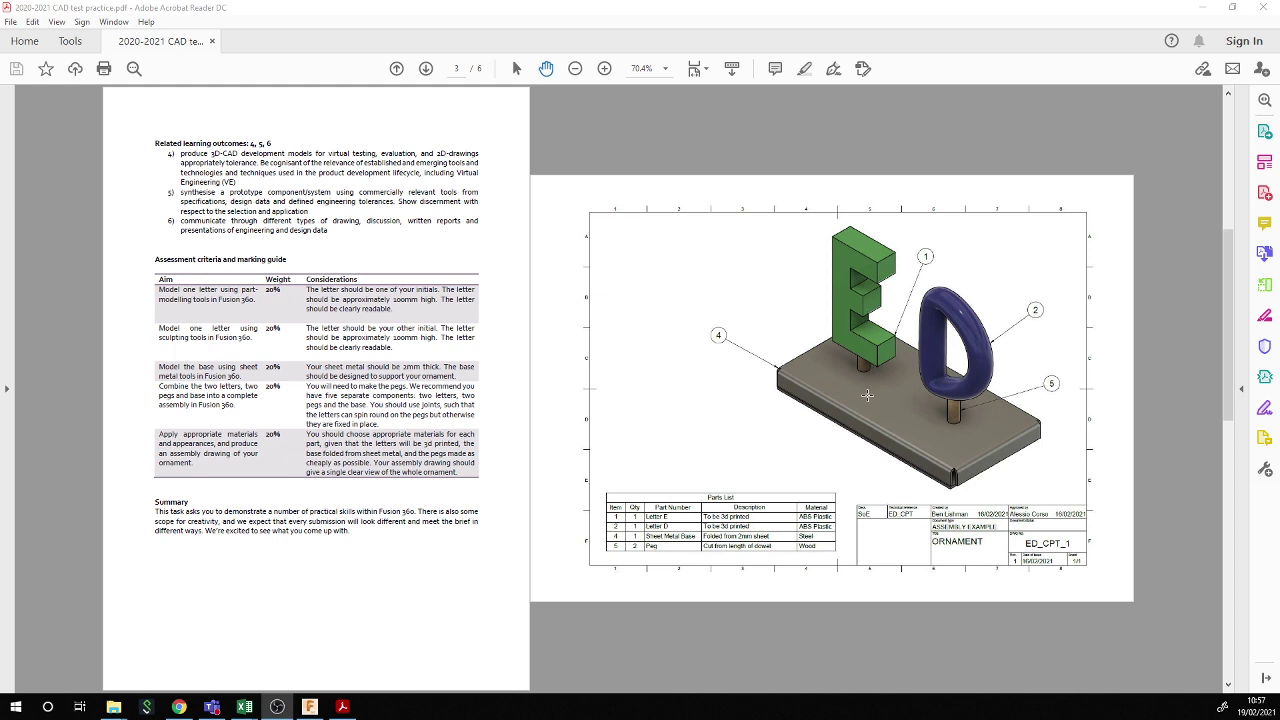
scroll(867, 396, "down", 2)
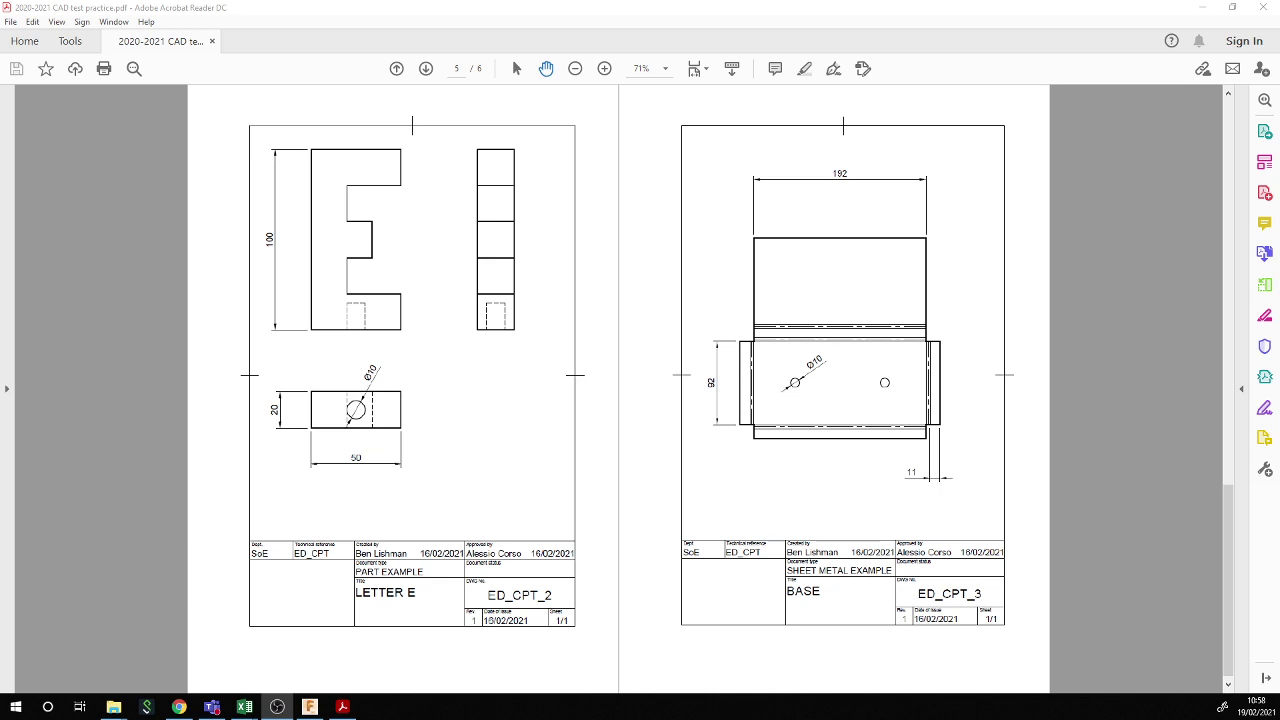
- Switch to Fusion 360 and create an internal standard component named Letter B, activated under the unsaved root design
key("alt+Tab")
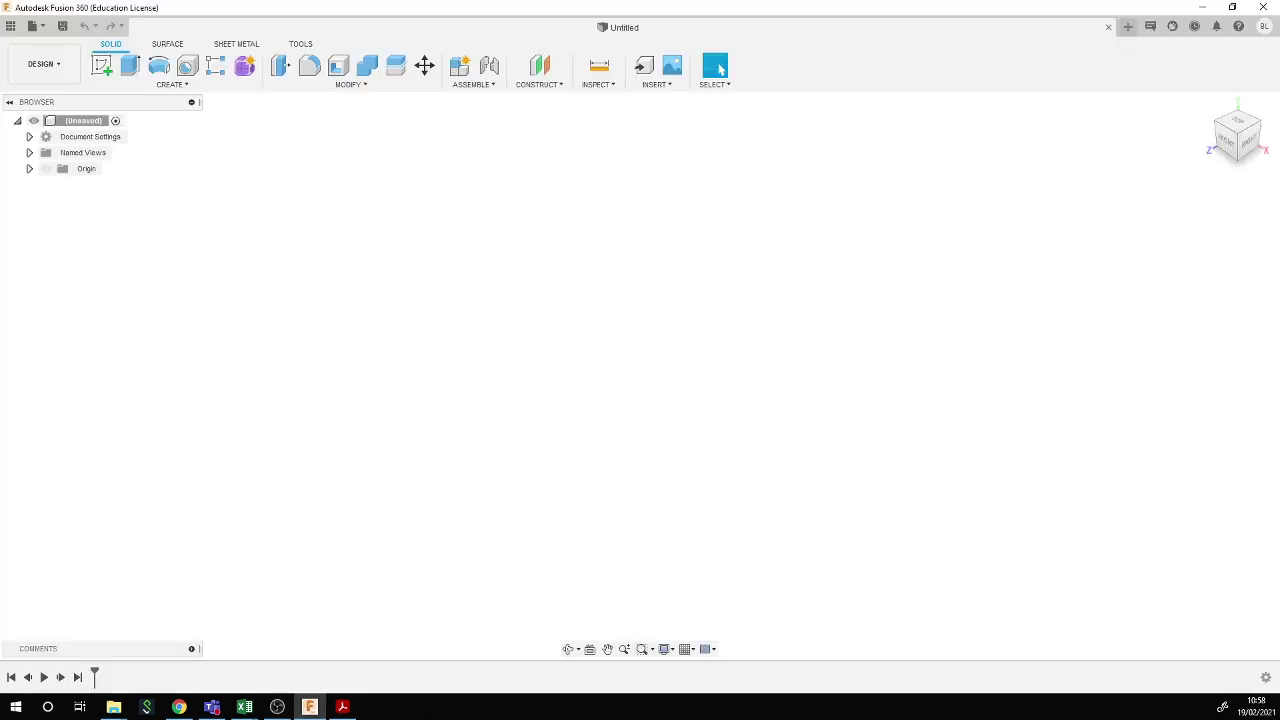
right_click(78, 126)
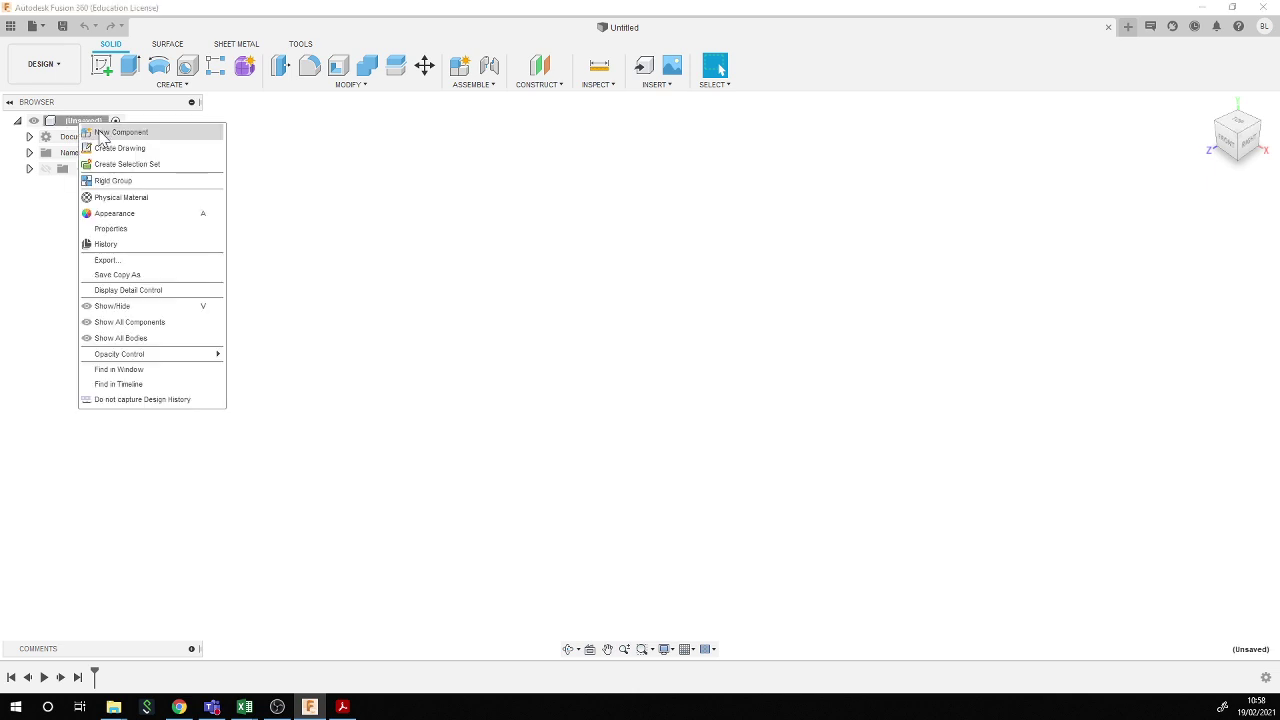
left_click(98, 130)
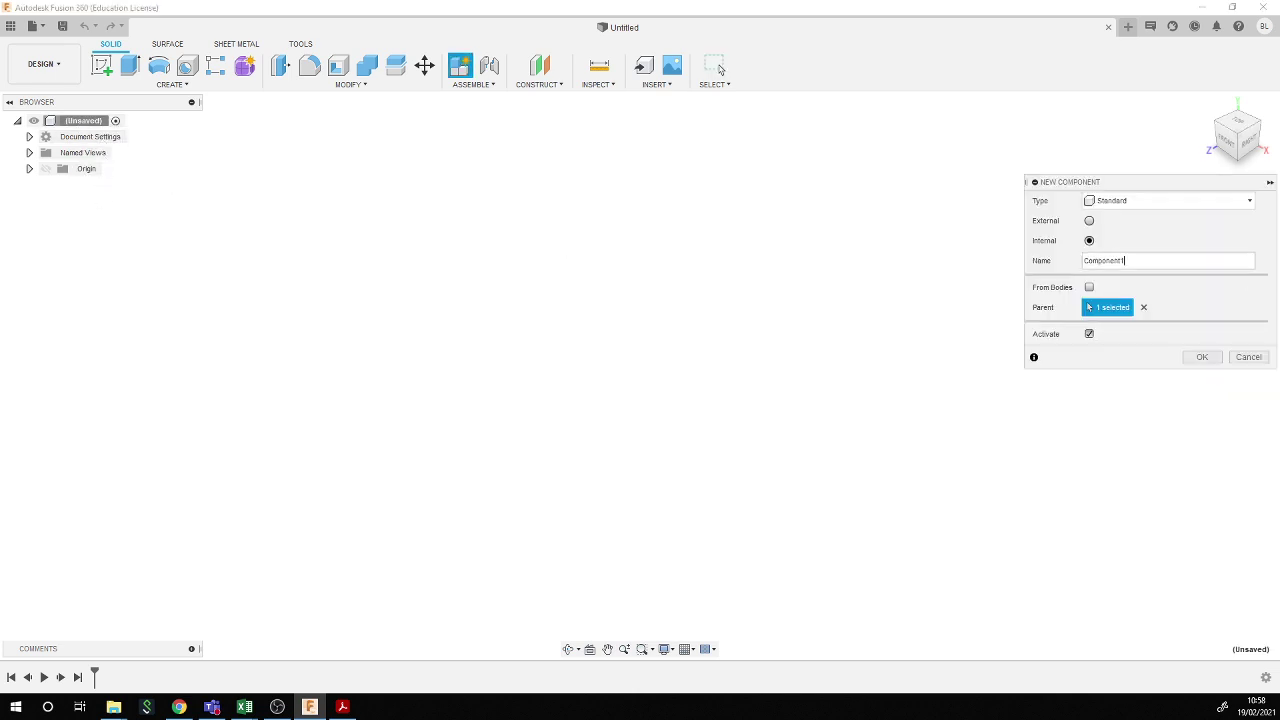
left_click_drag(1138, 262, 1032, 270)
type("Letter B")
left_click(1202, 357)
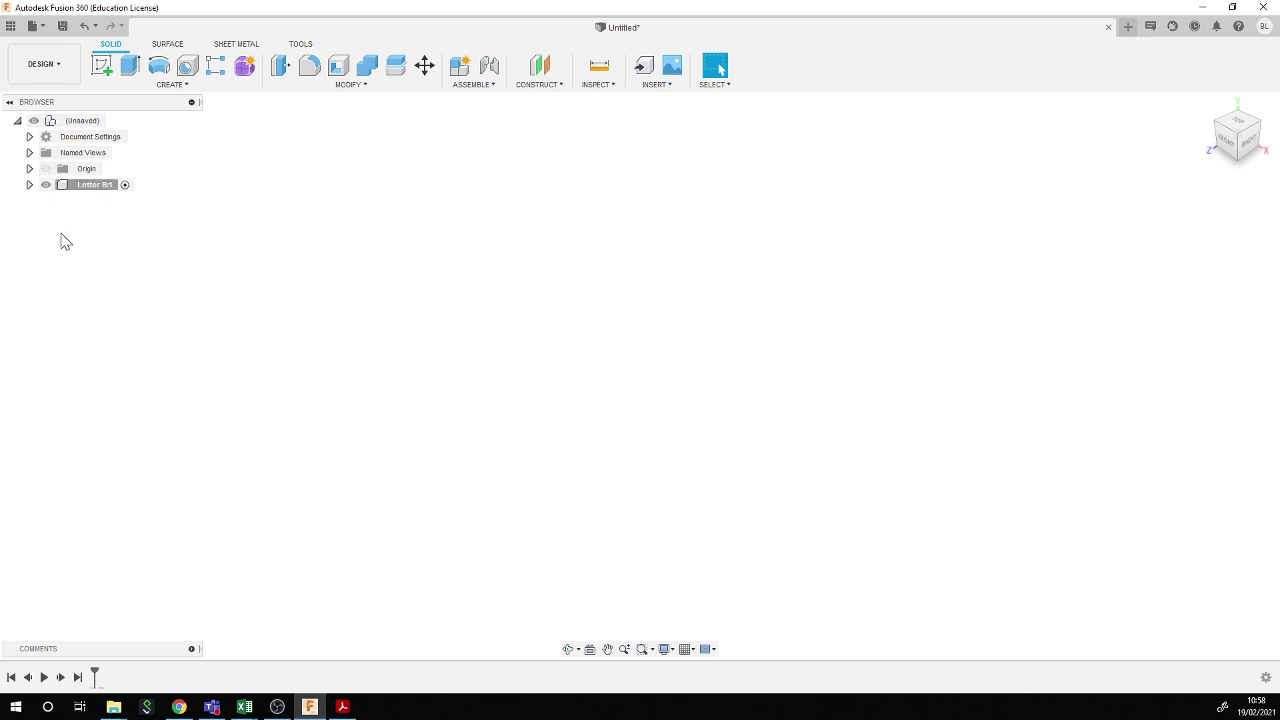
- Start a sketch on the front XY plane and draw a 100 mm vertical line upward from the origin
left_click(100, 70)
left_click(671, 366)
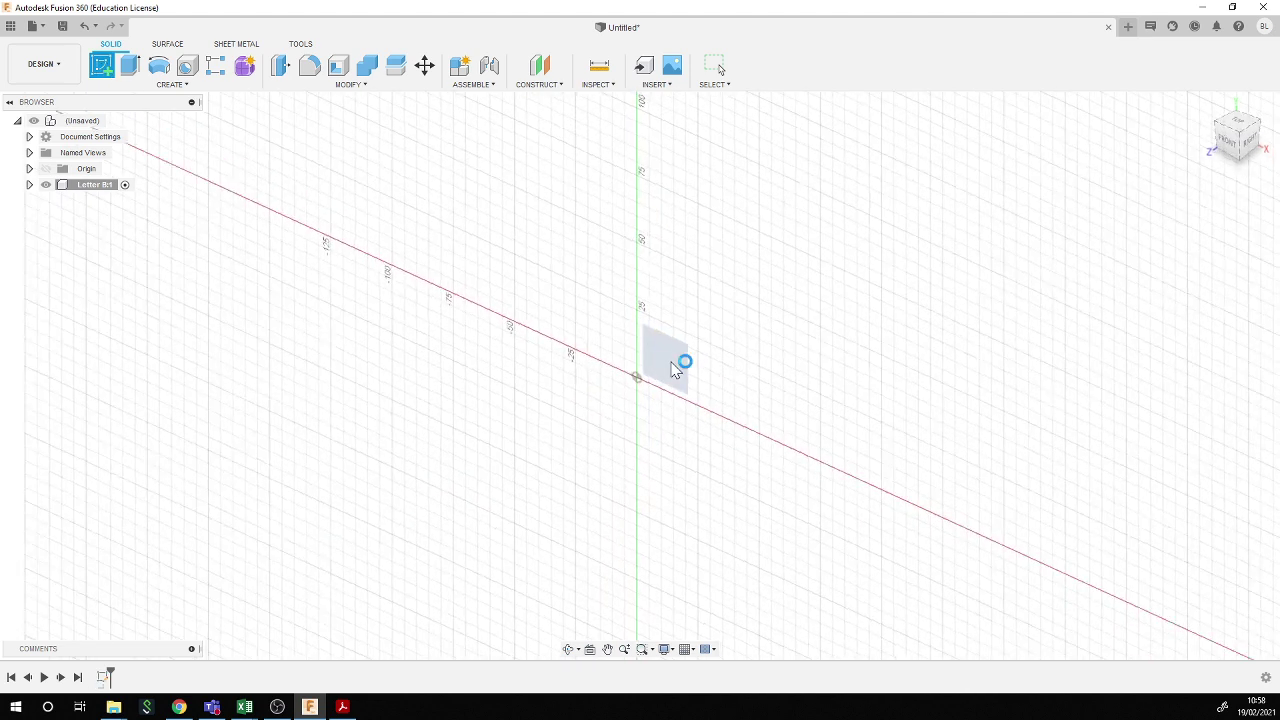
scroll(580, 309, "down", 1)
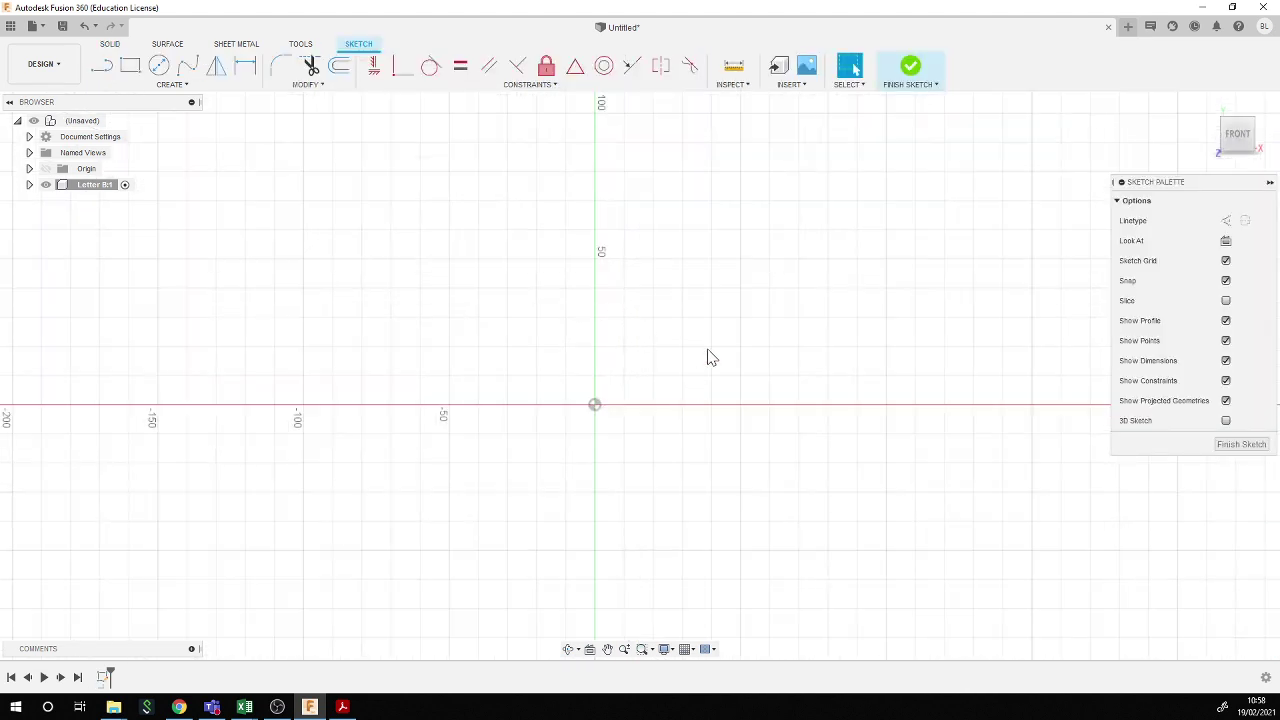
left_click(101, 66)
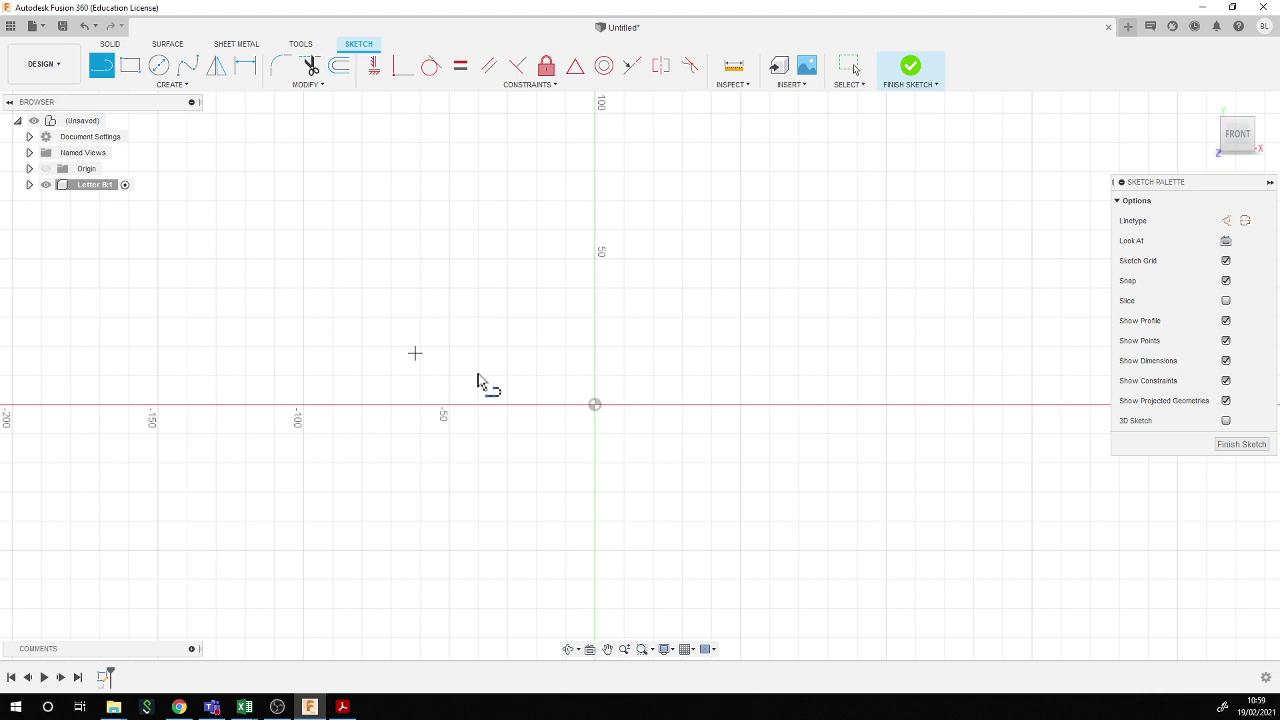
left_click(595, 405)
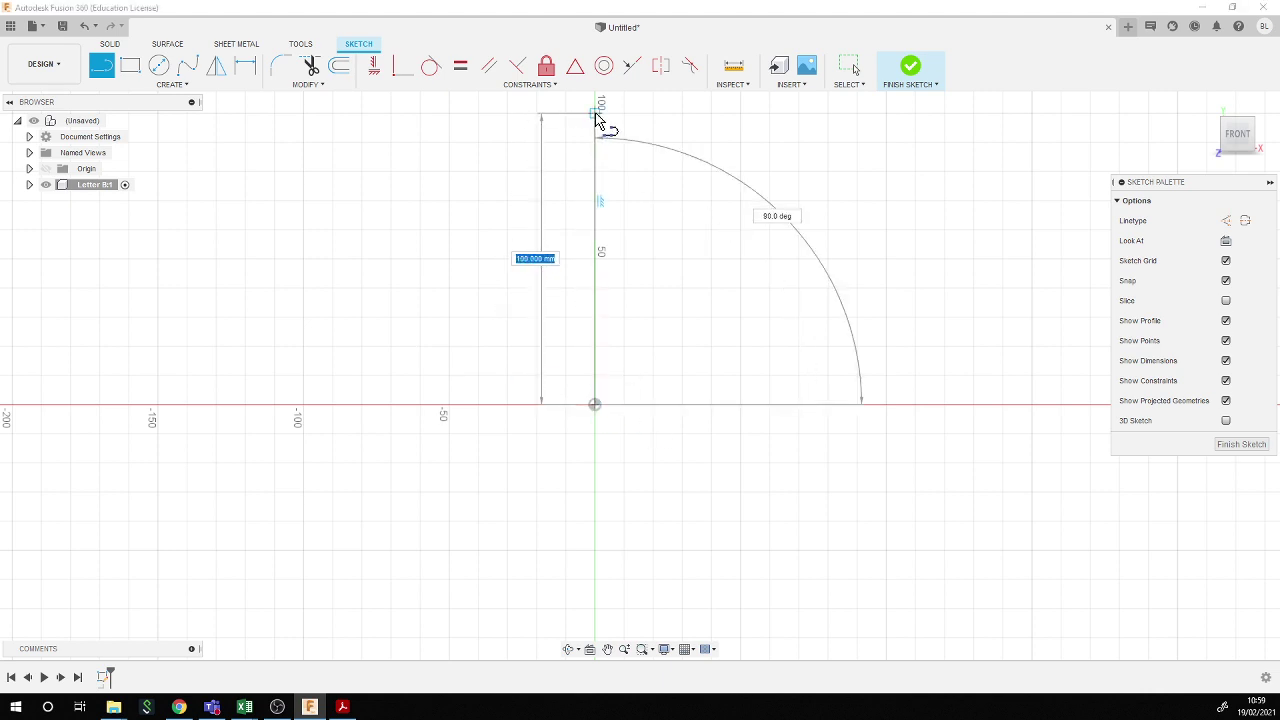
left_click(595, 114)
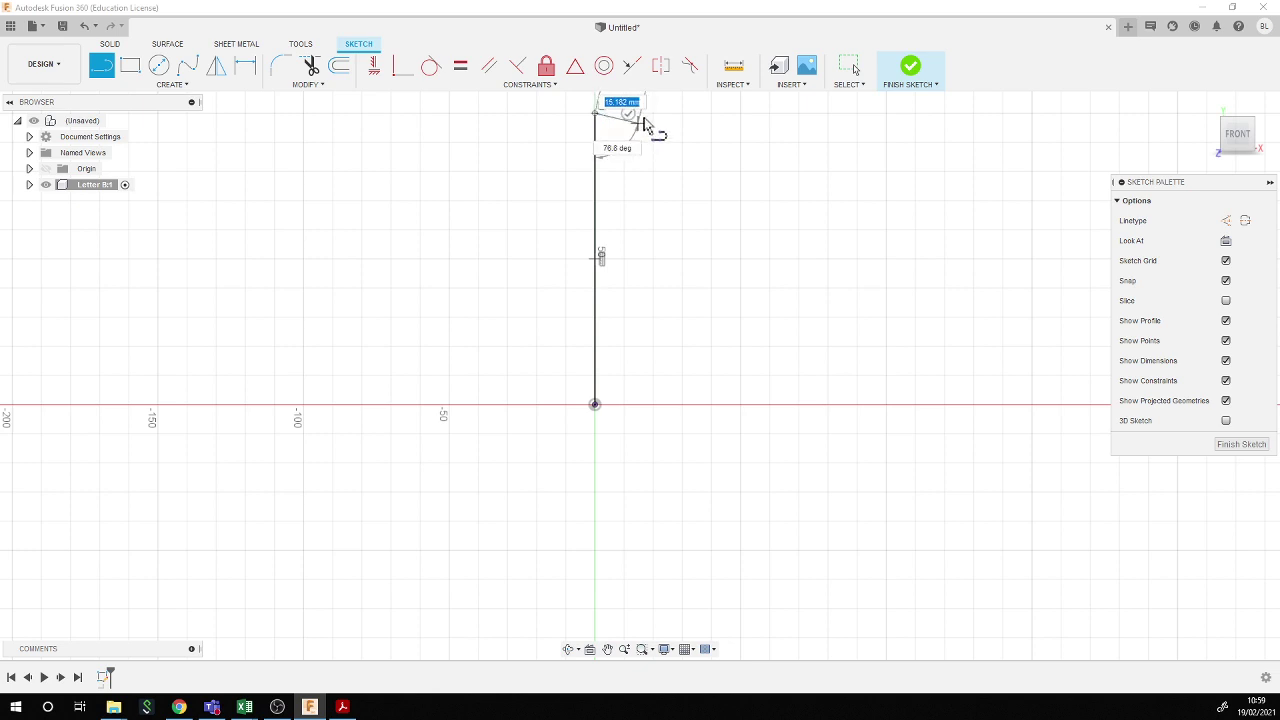
- Draw a 10 mm horizontal line to the right from the upper end of the vertical line
scroll(640, 300, "down", 2)
scroll(648, 149, "up", 3)
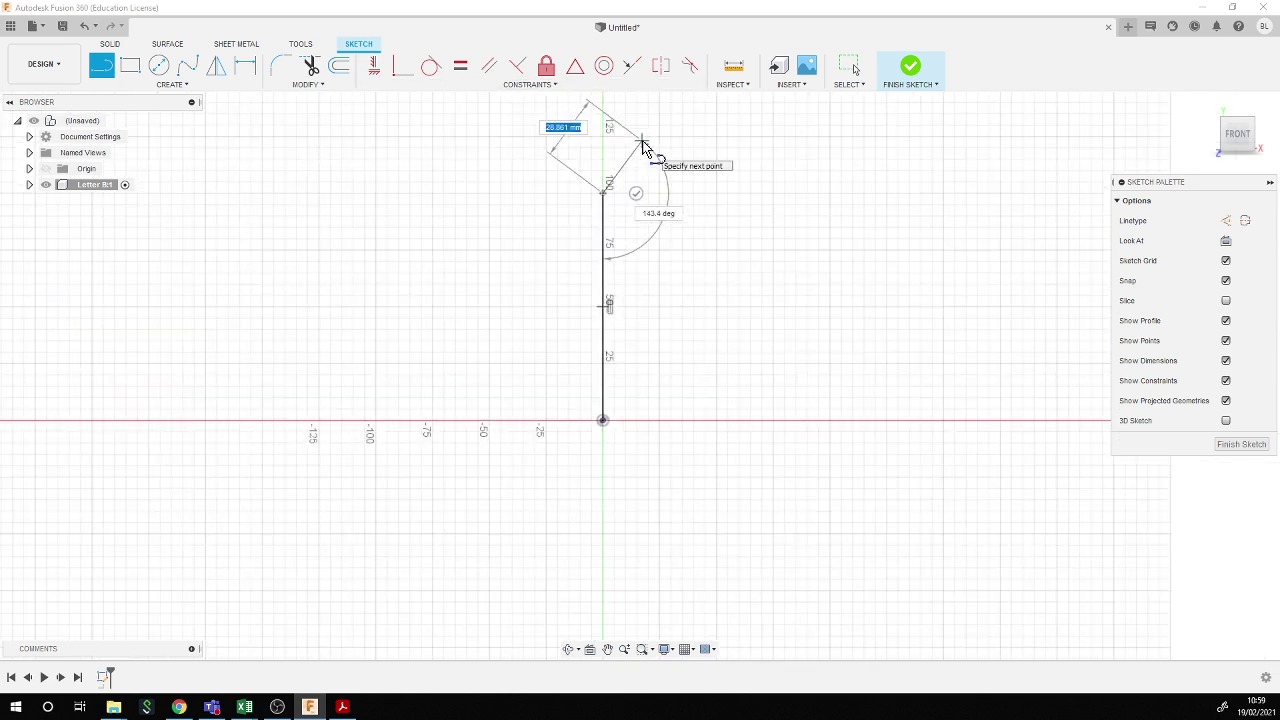
scroll(637, 147, "up", 1)
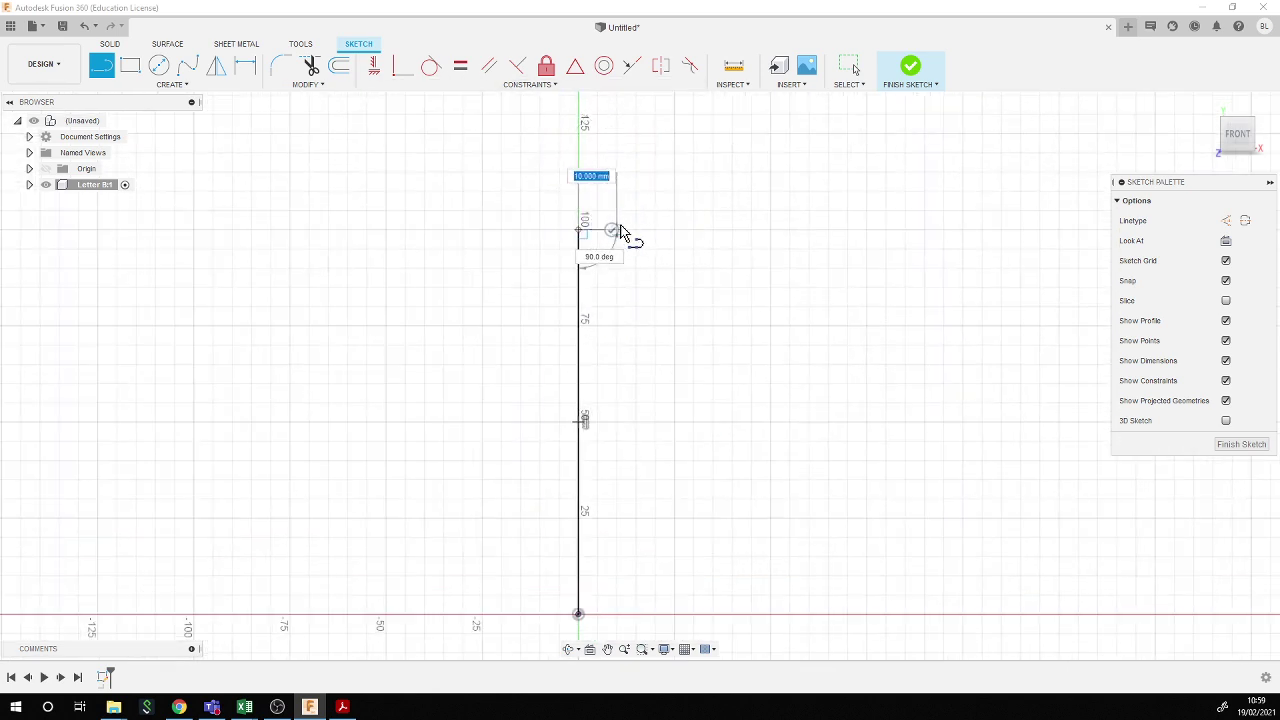
scroll(628, 234, "up", 4)
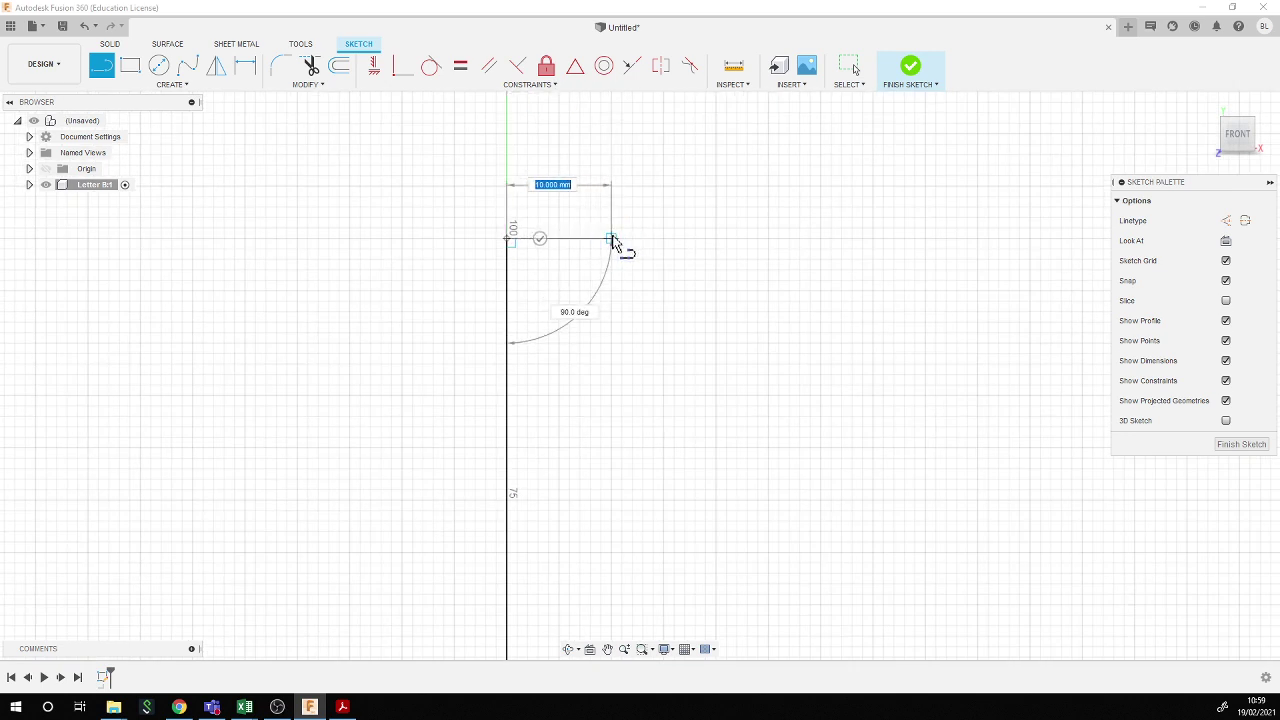
left_click(612, 238)
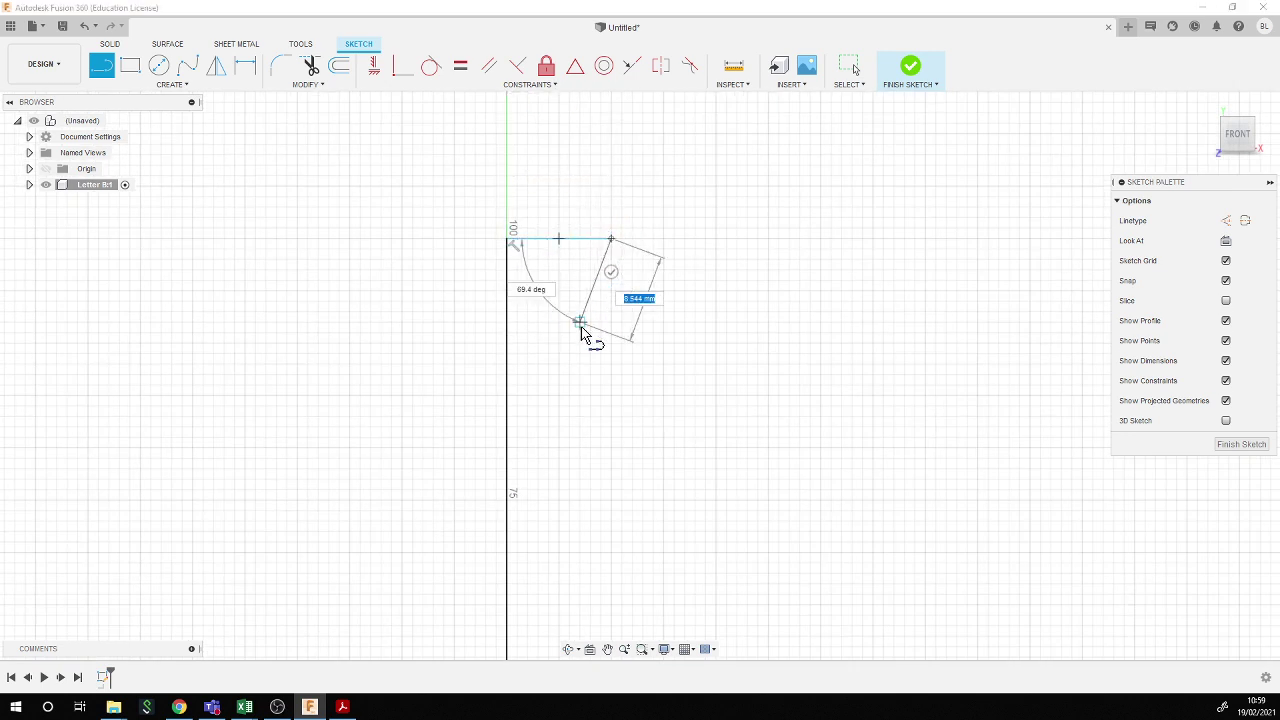
key("Escape")
- Draw a 10 mm horizontal line to the right from the origin at the foot of the vertical line
scroll(556, 436, "down", 2)
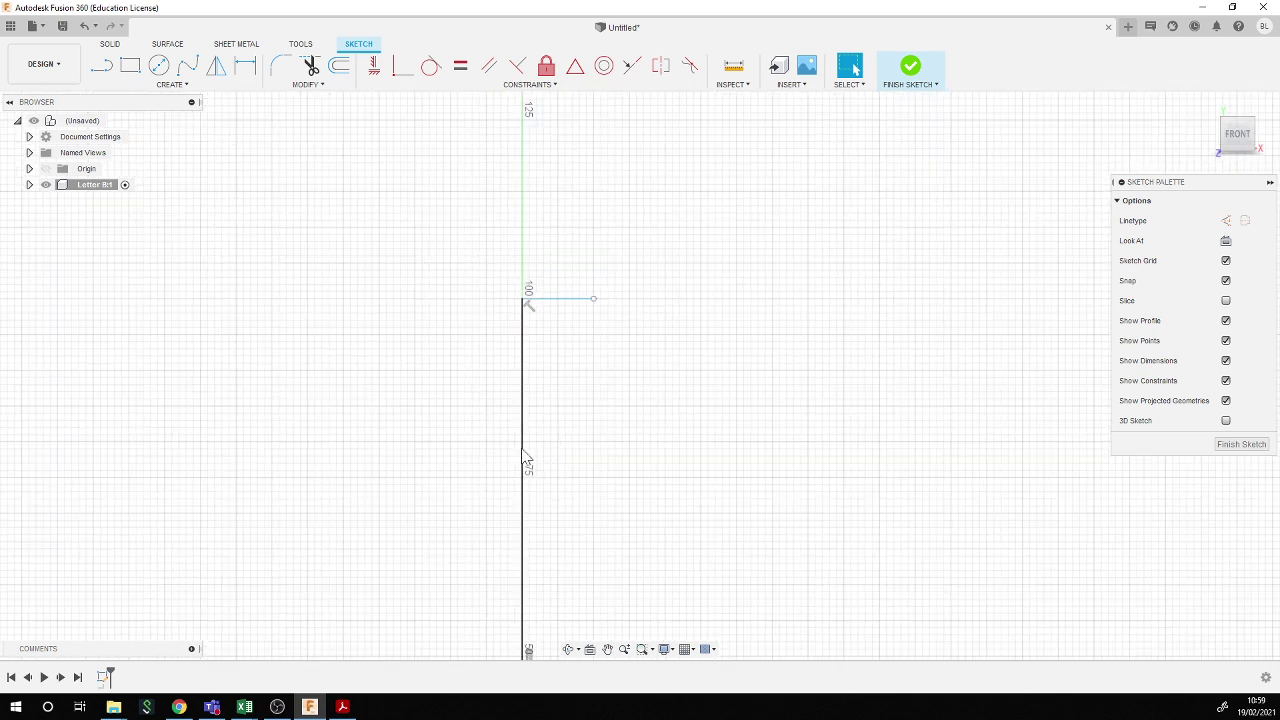
scroll(465, 492, "down", 1)
scroll(465, 492, "down", 2)
scroll(400, 649, "up", 1)
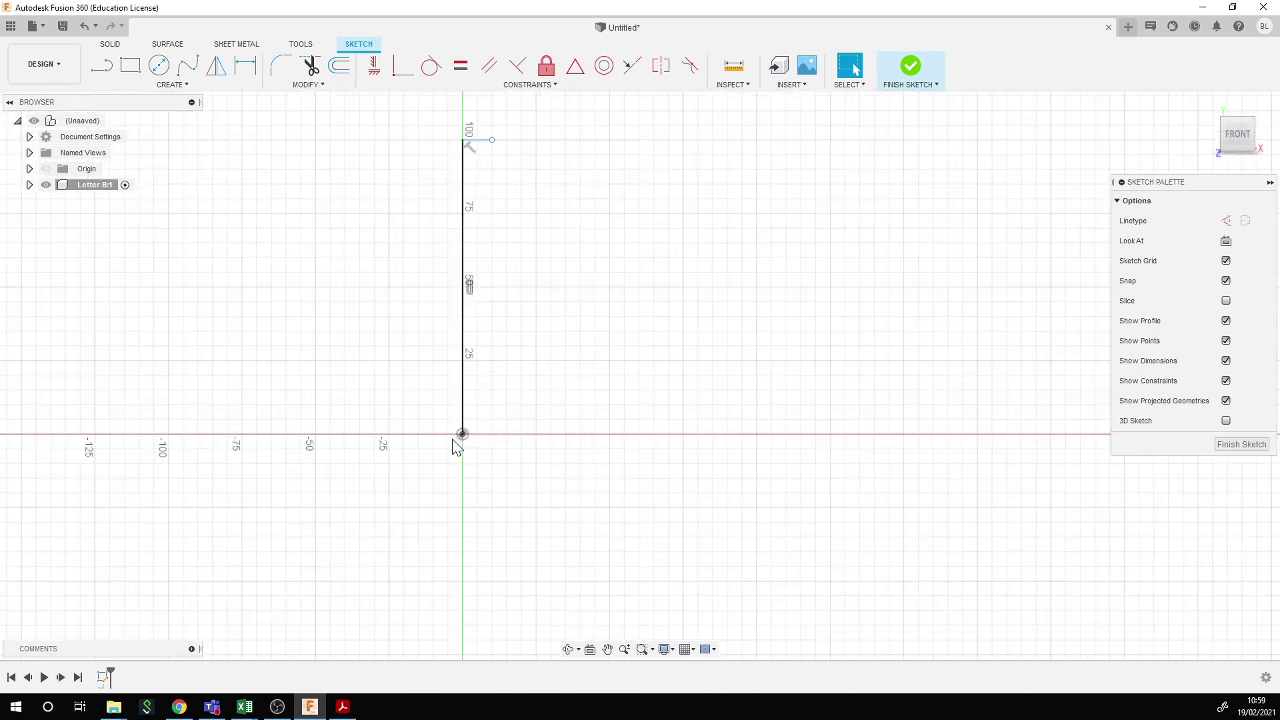
key("l")
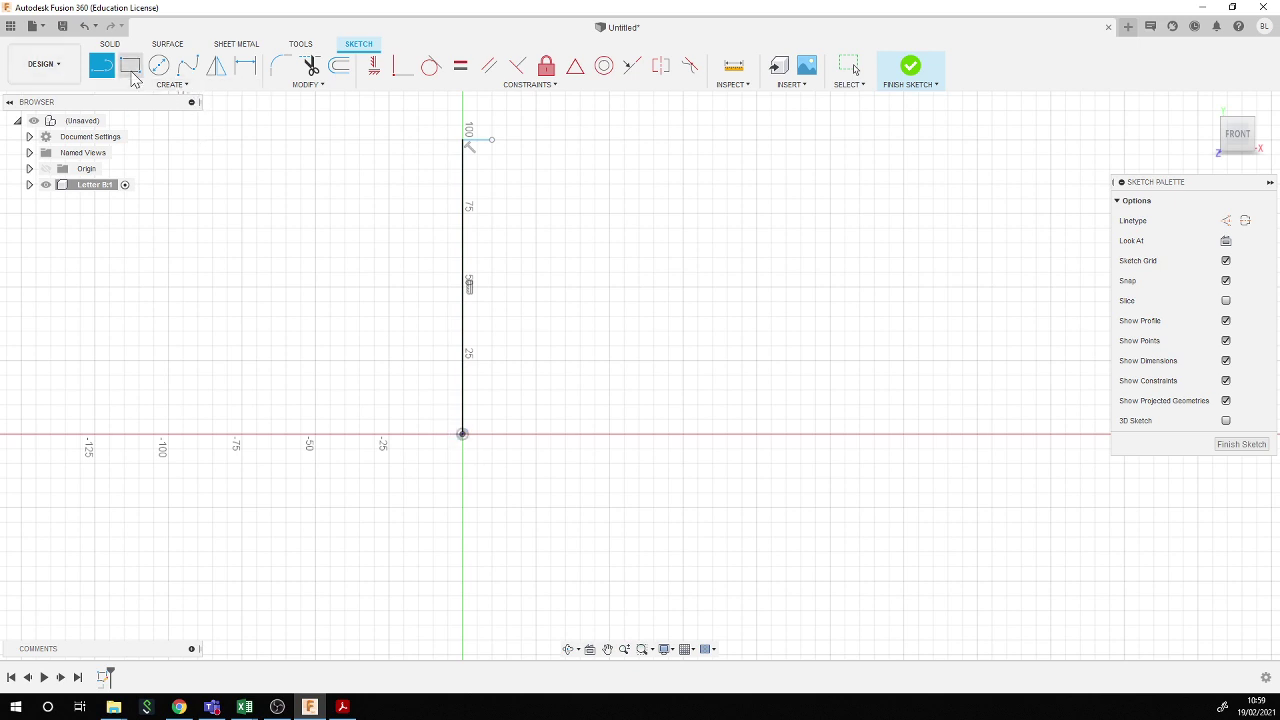
left_click(462, 434)
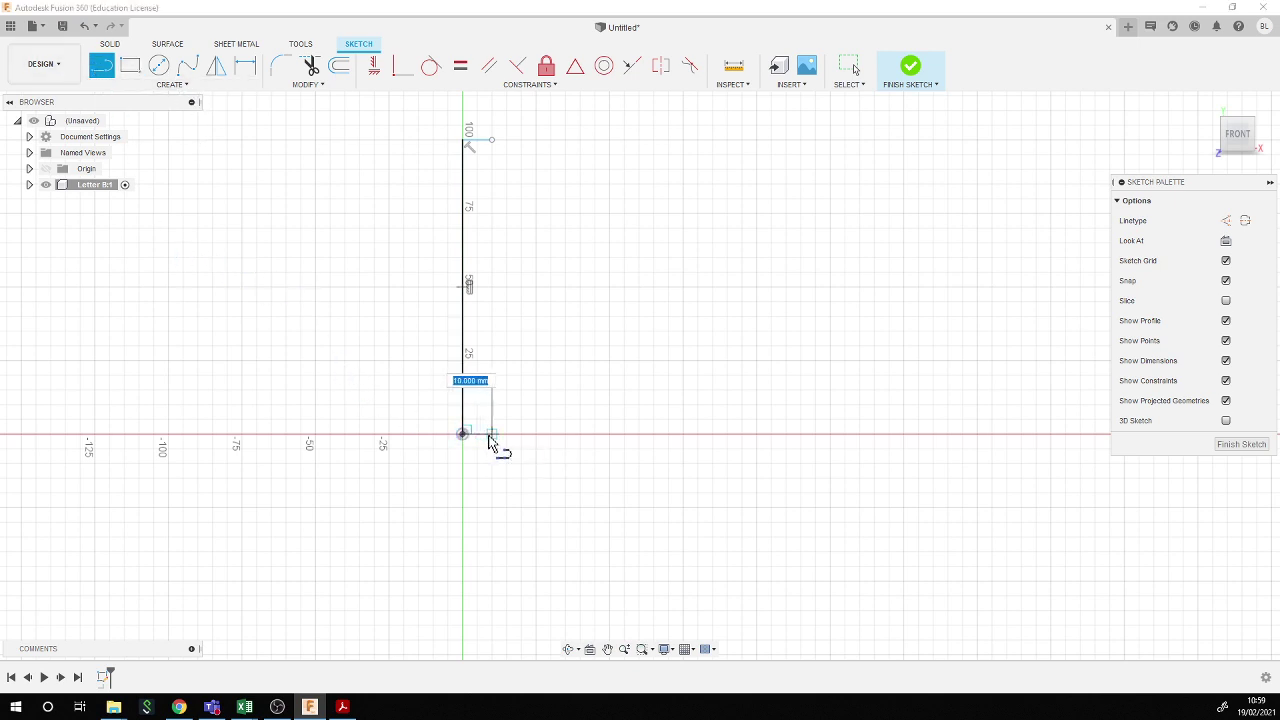
left_click(491, 435)
left_click_drag(491, 435, 430, 470)
key("Escape")
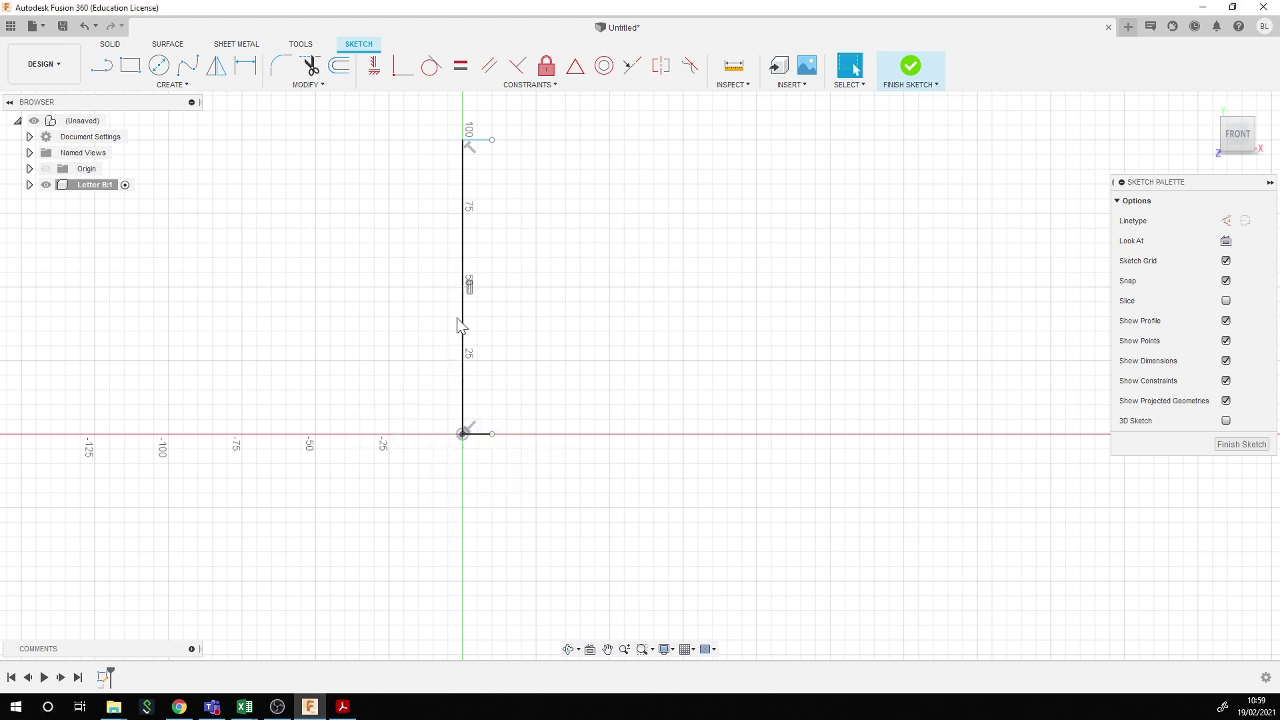
- Draw a three-point arc from the lower line's free end to a point 25 mm right of and 50 mm above the origin, bulging right
left_click(160, 85)
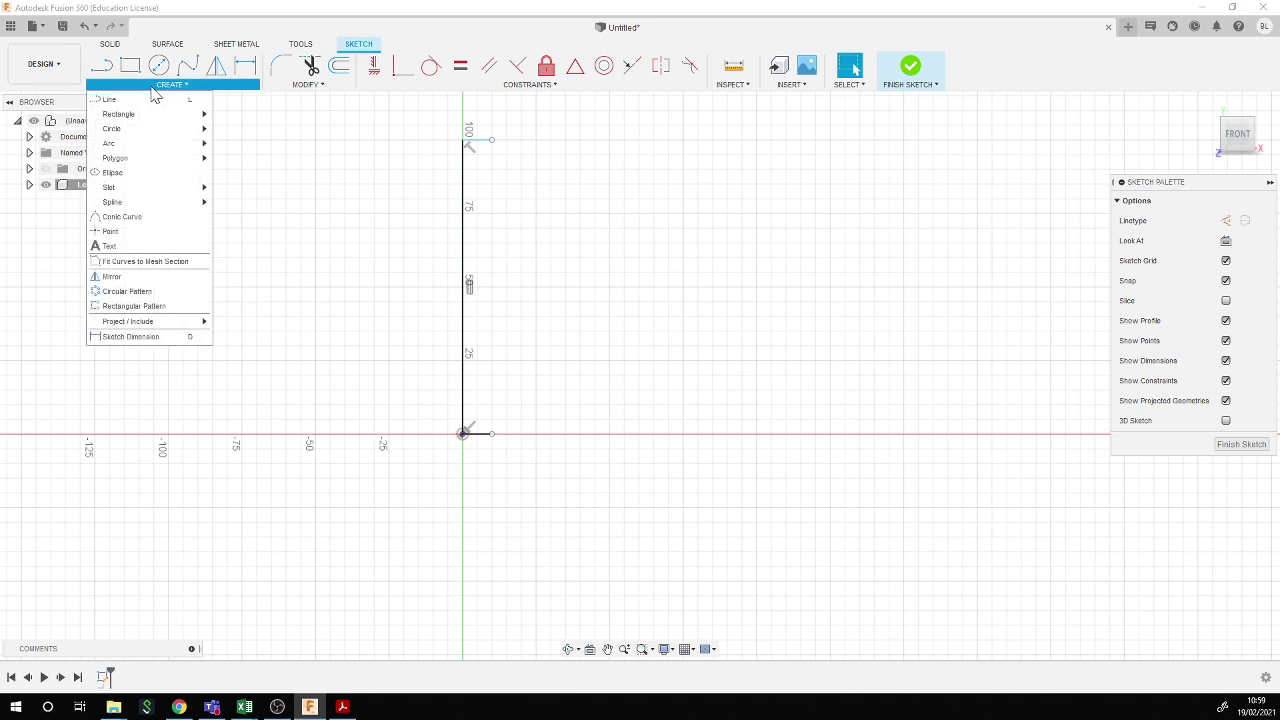
mouse_move(150, 143)
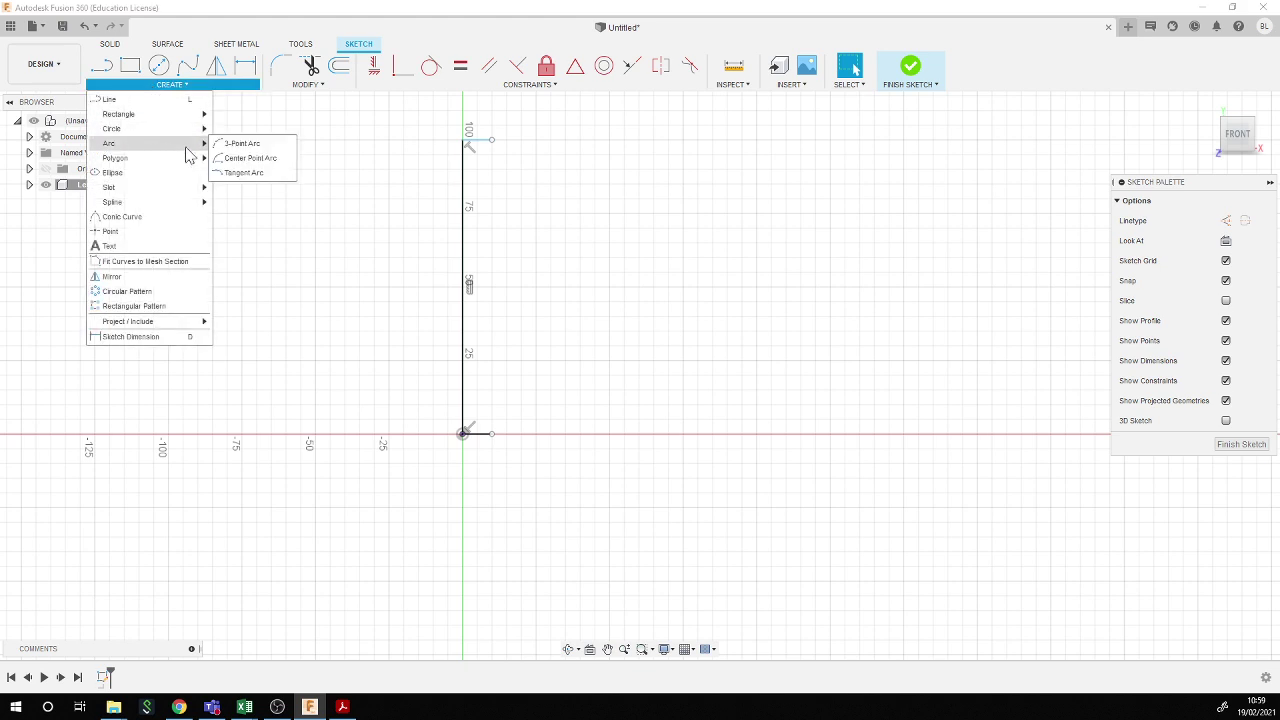
left_click(240, 143)
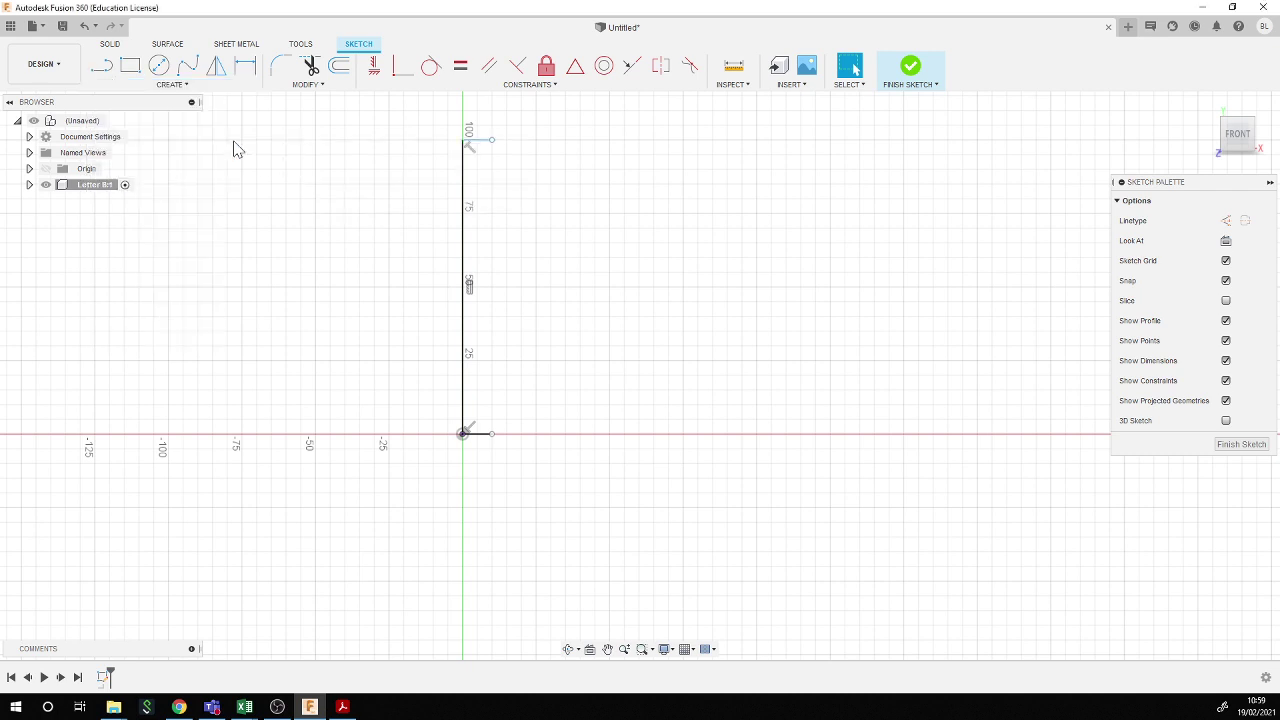
left_click(463, 434)
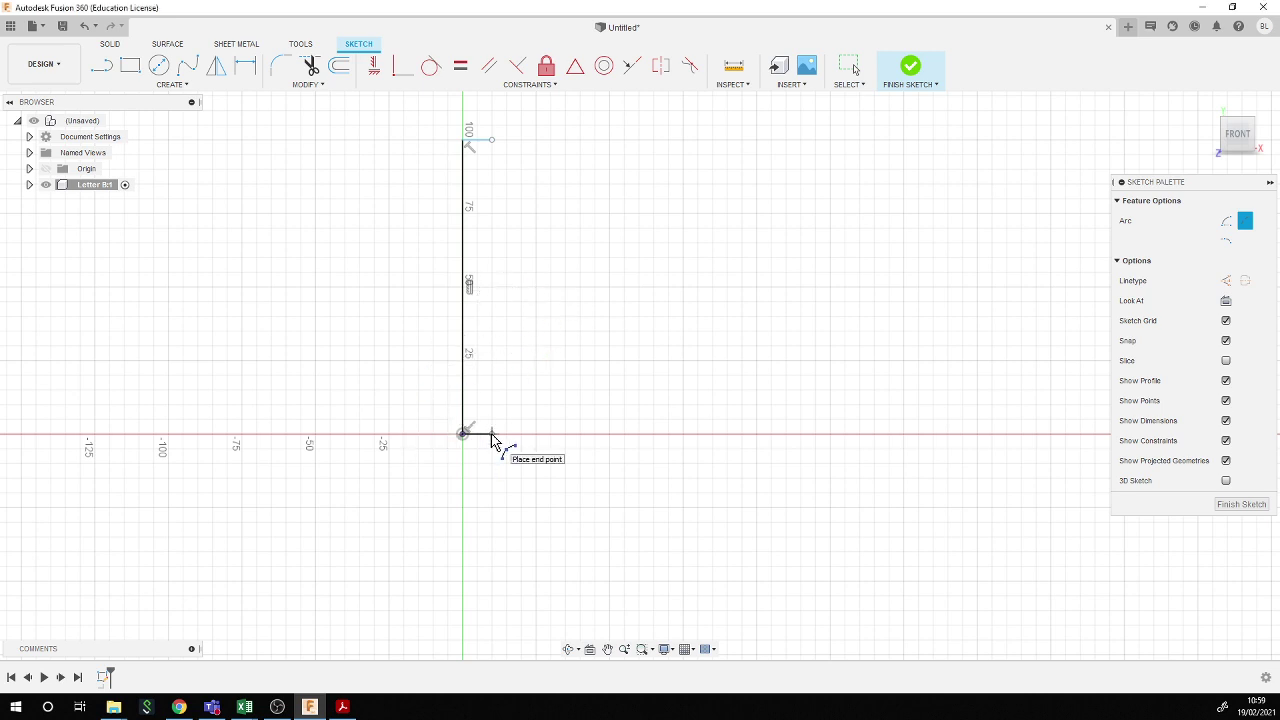
left_click(536, 288)
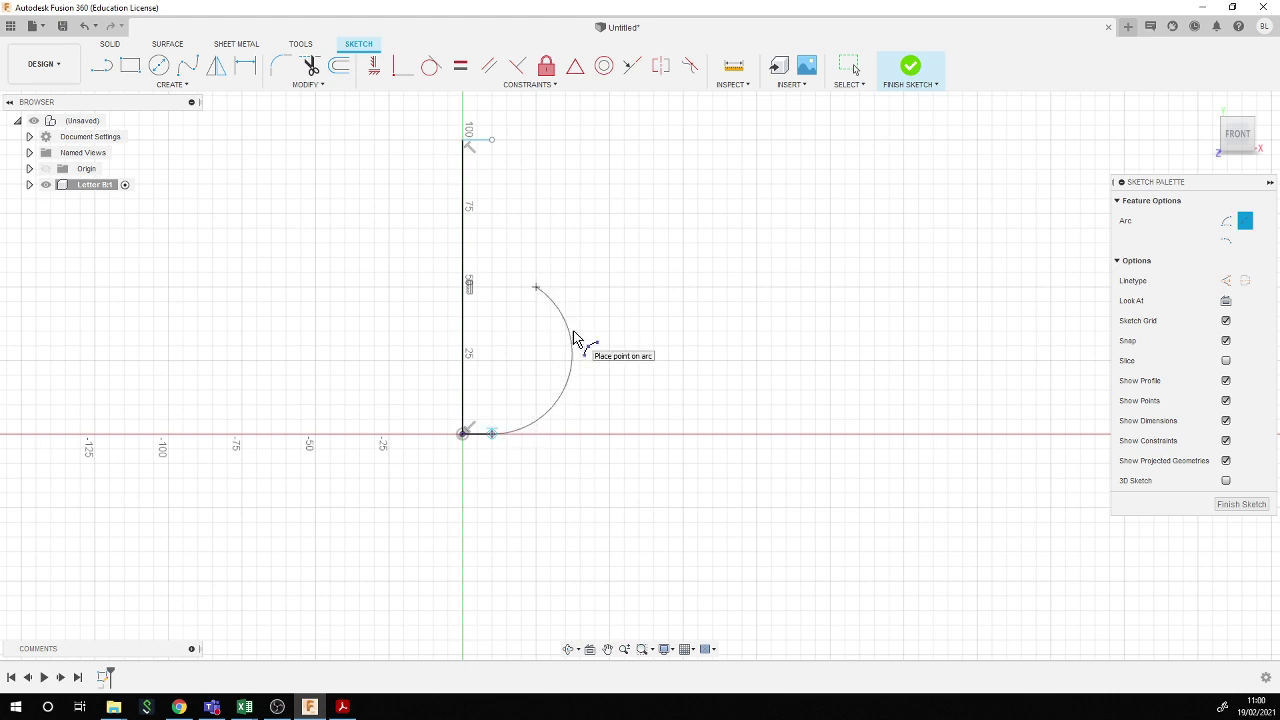
left_click(570, 330)
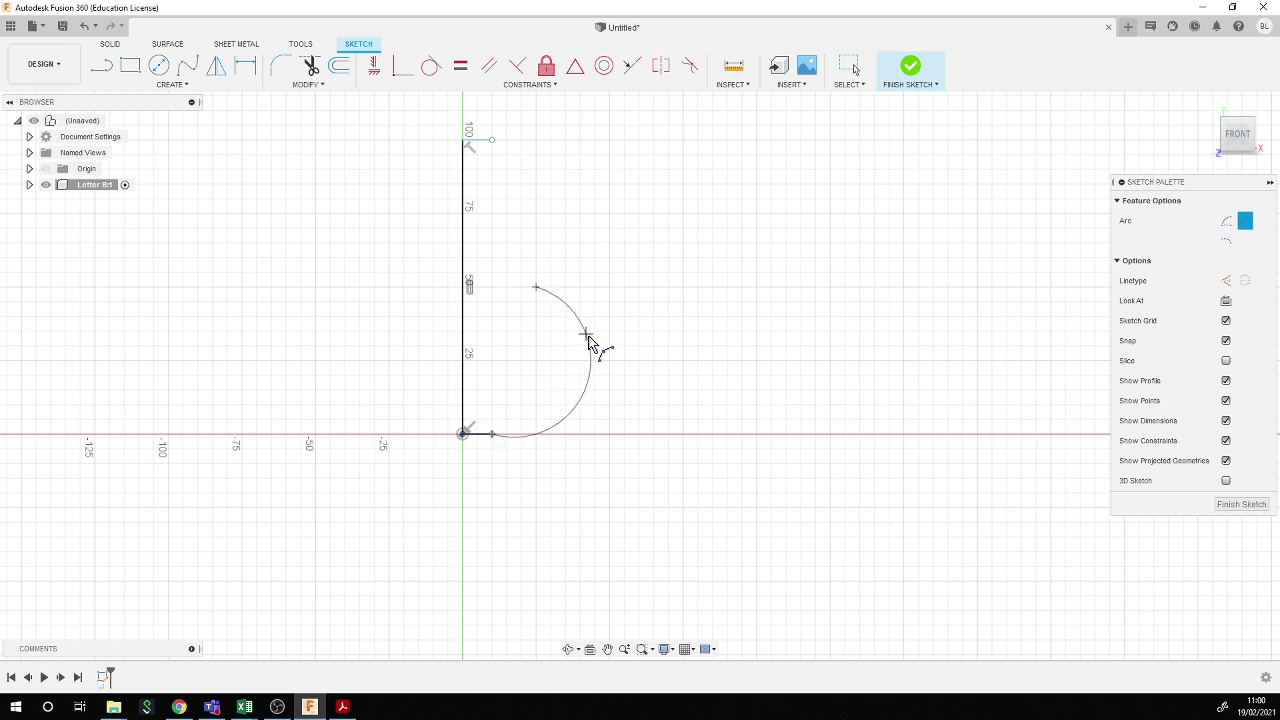
left_click(492, 434)
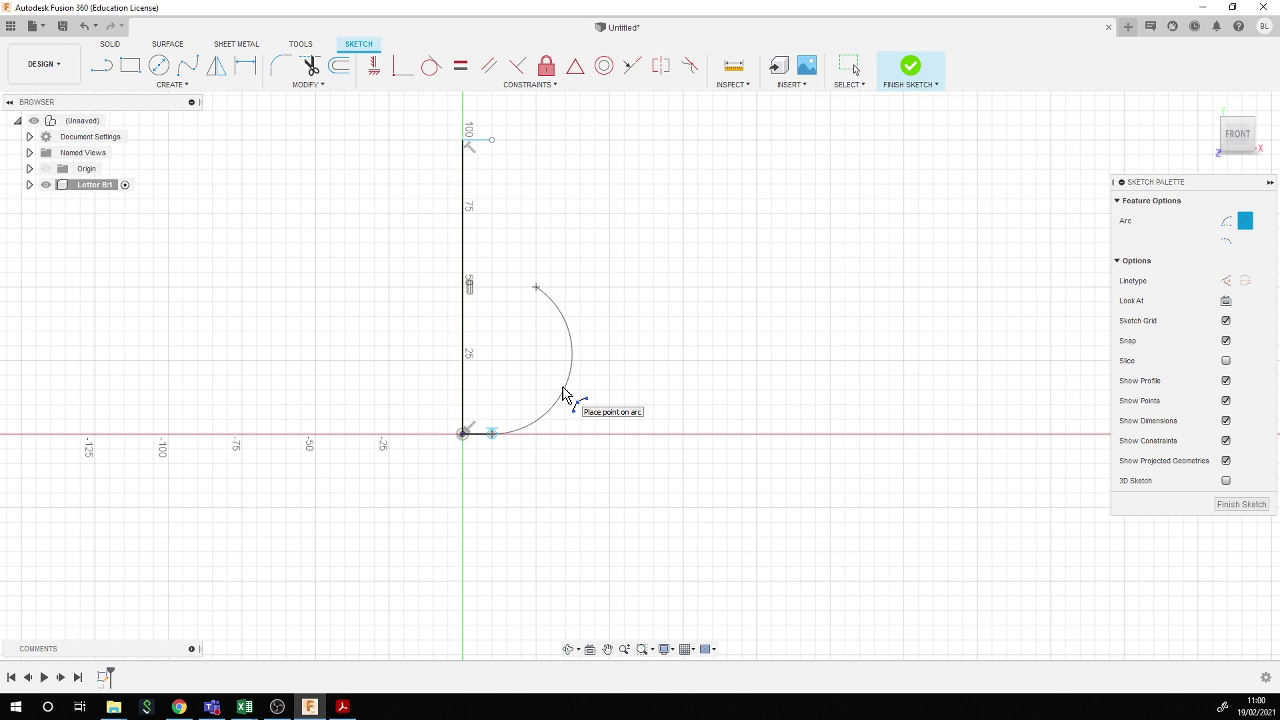
left_click(565, 395)
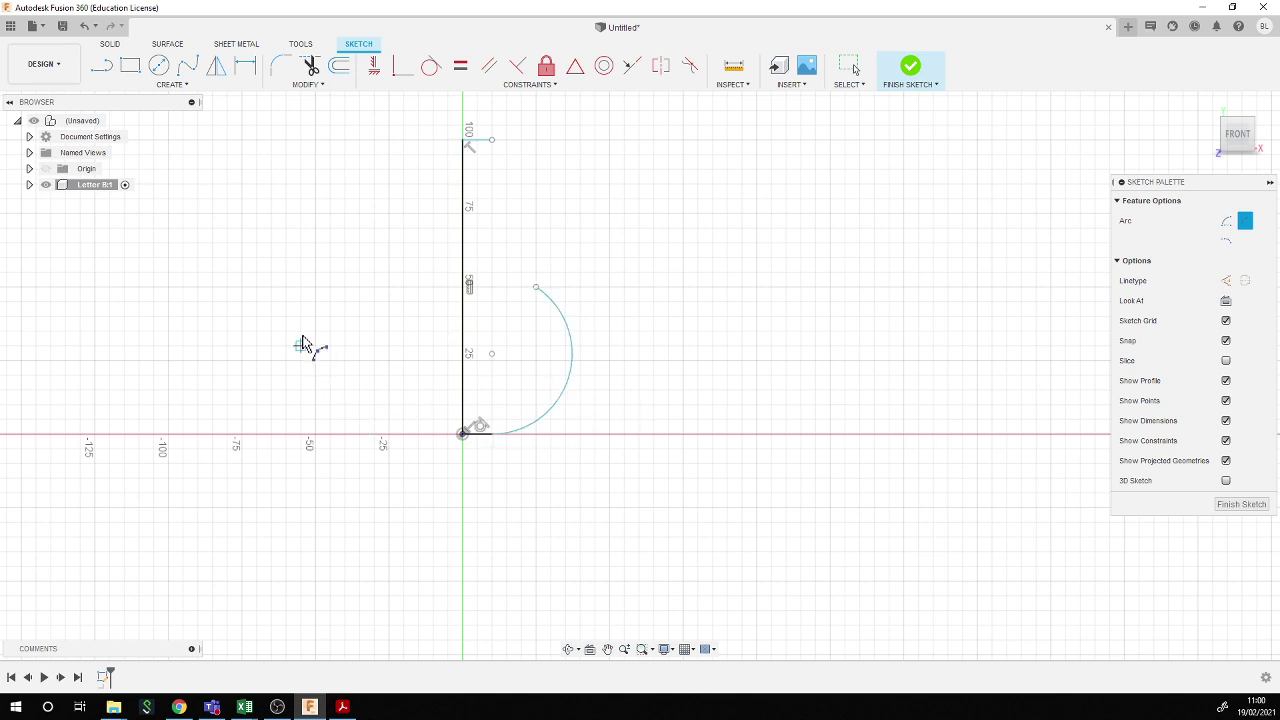
key("Escape")
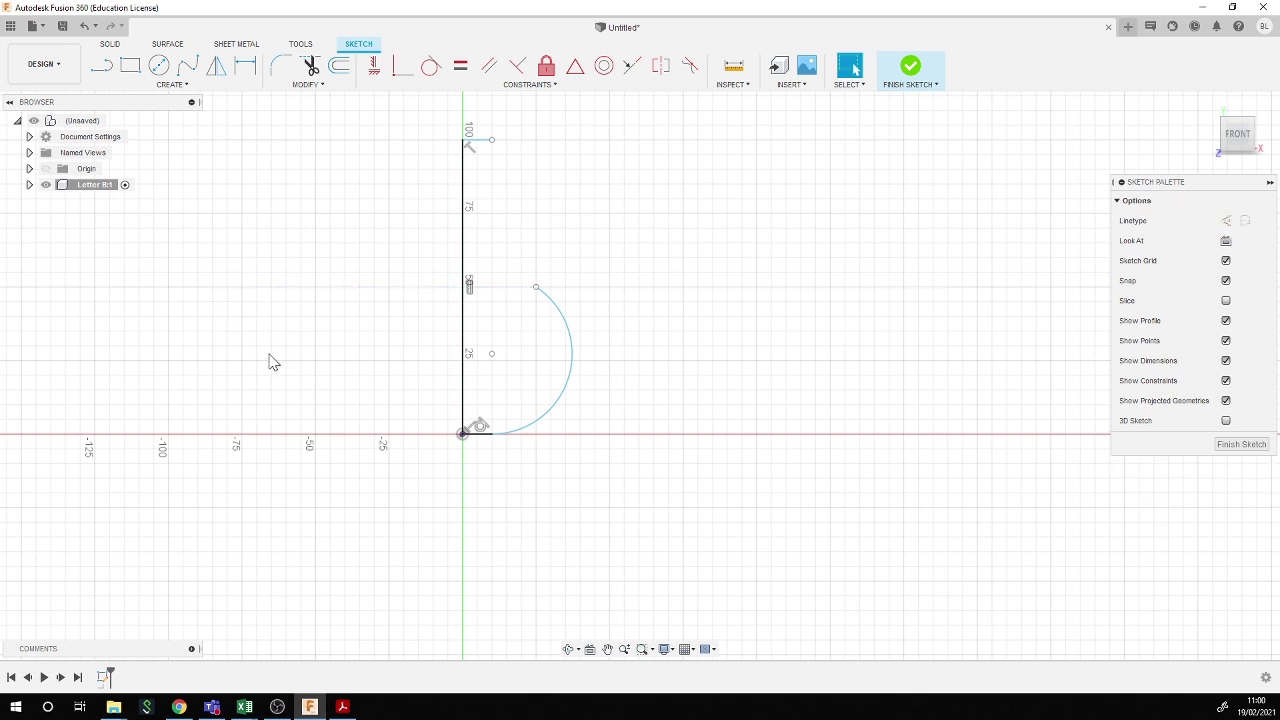
- Dimension the lower horizontal line below the sketch and set its length to 25 mm
key("d")
left_click(483, 434)
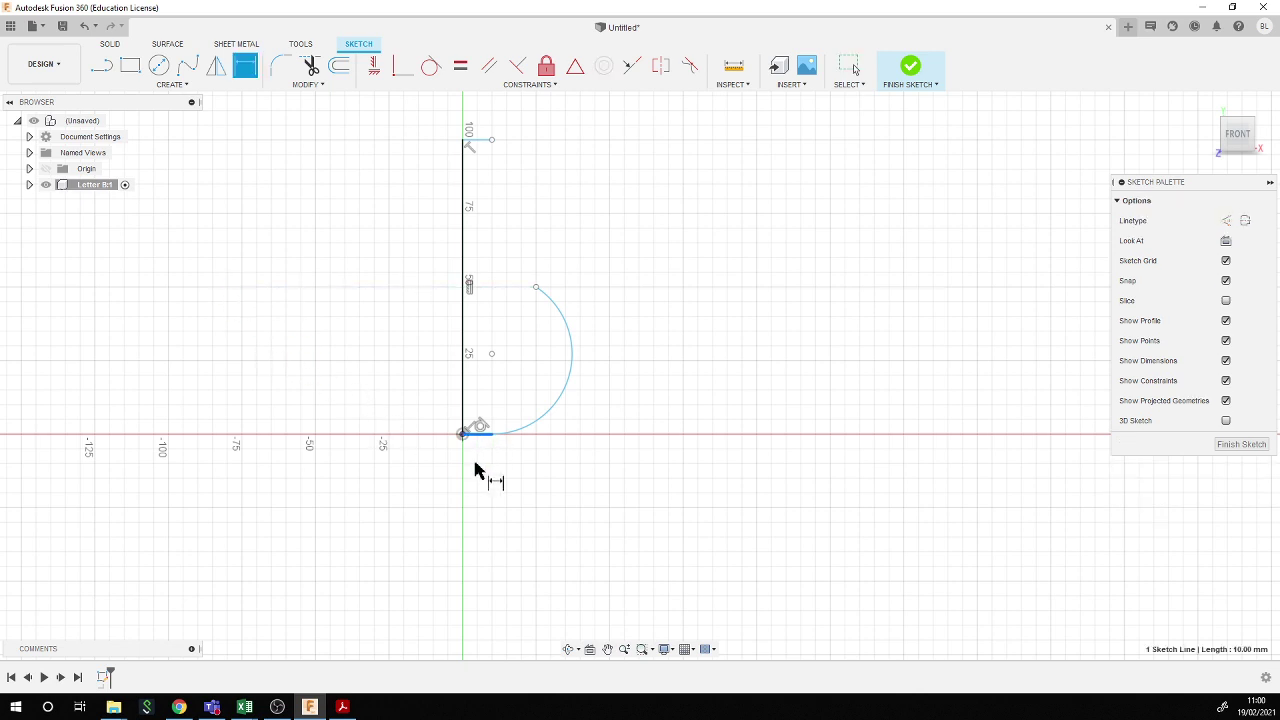
left_click(474, 490)
type("30")
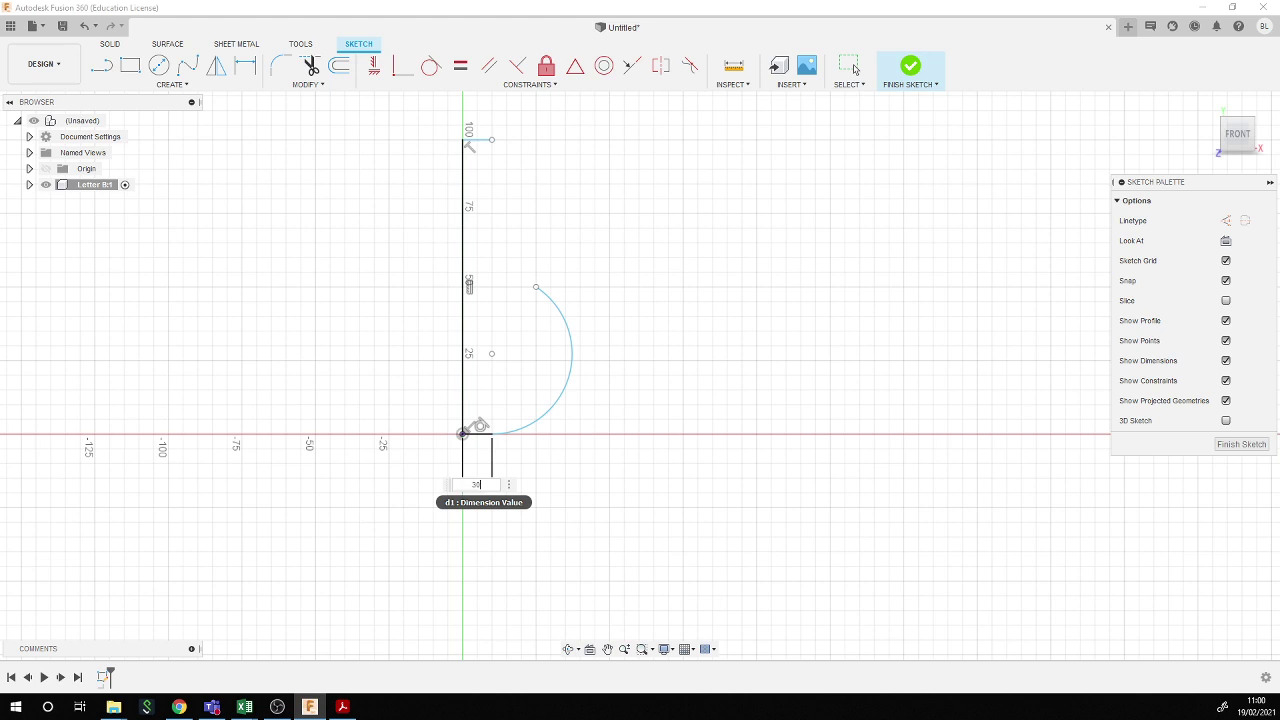
key("Return")
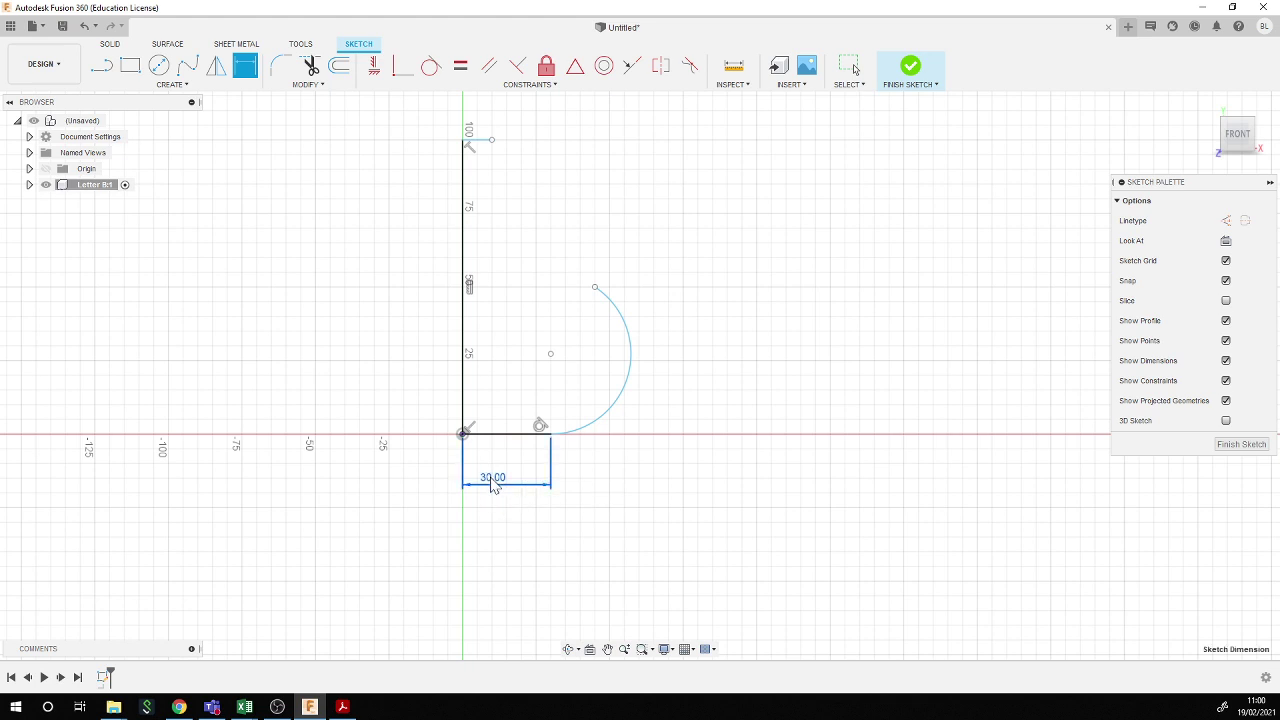
double_click(493, 482)
type("25")
key("Return")
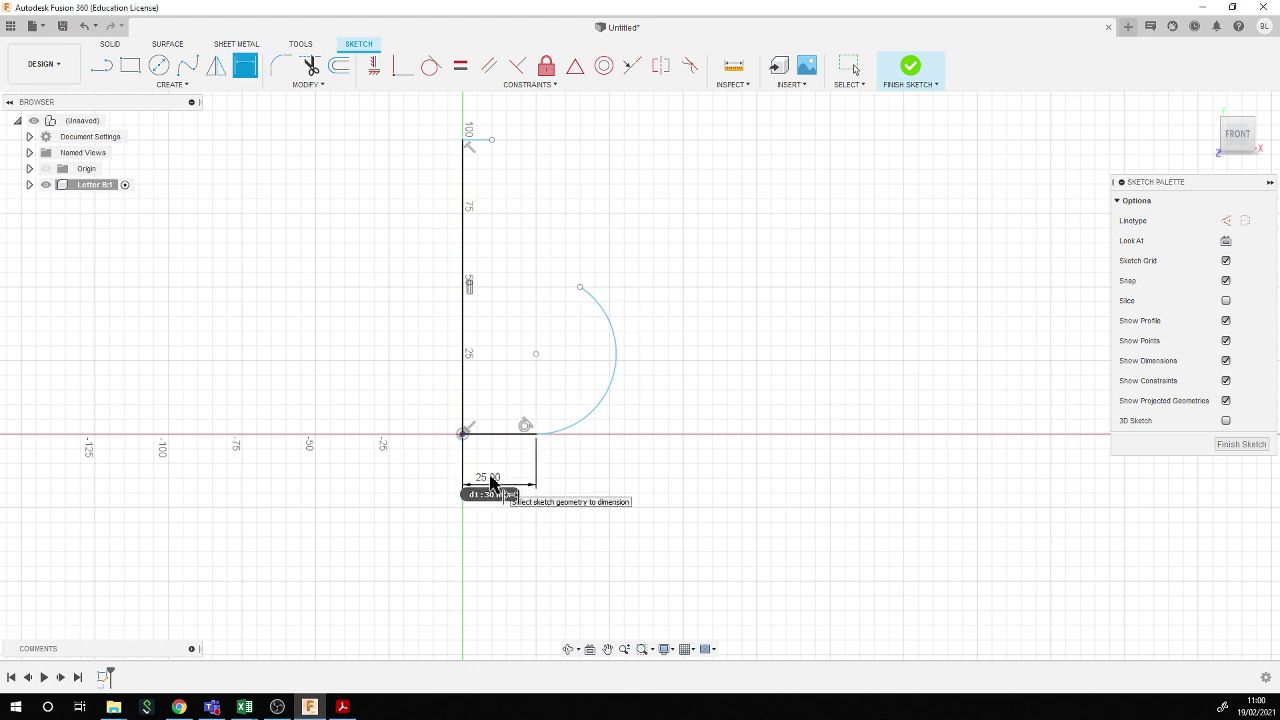
- Dimension the upper horizontal line above the sketch and set its length to 25 mm
key("Escape")
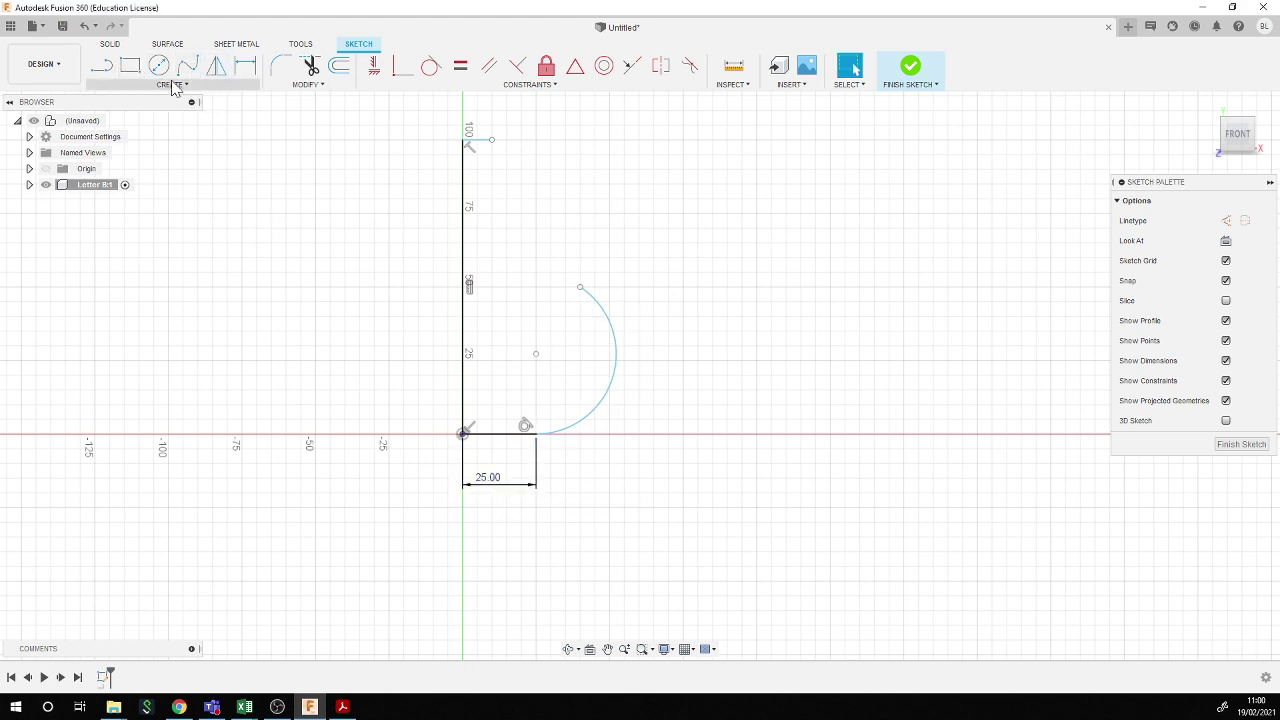
key("d")
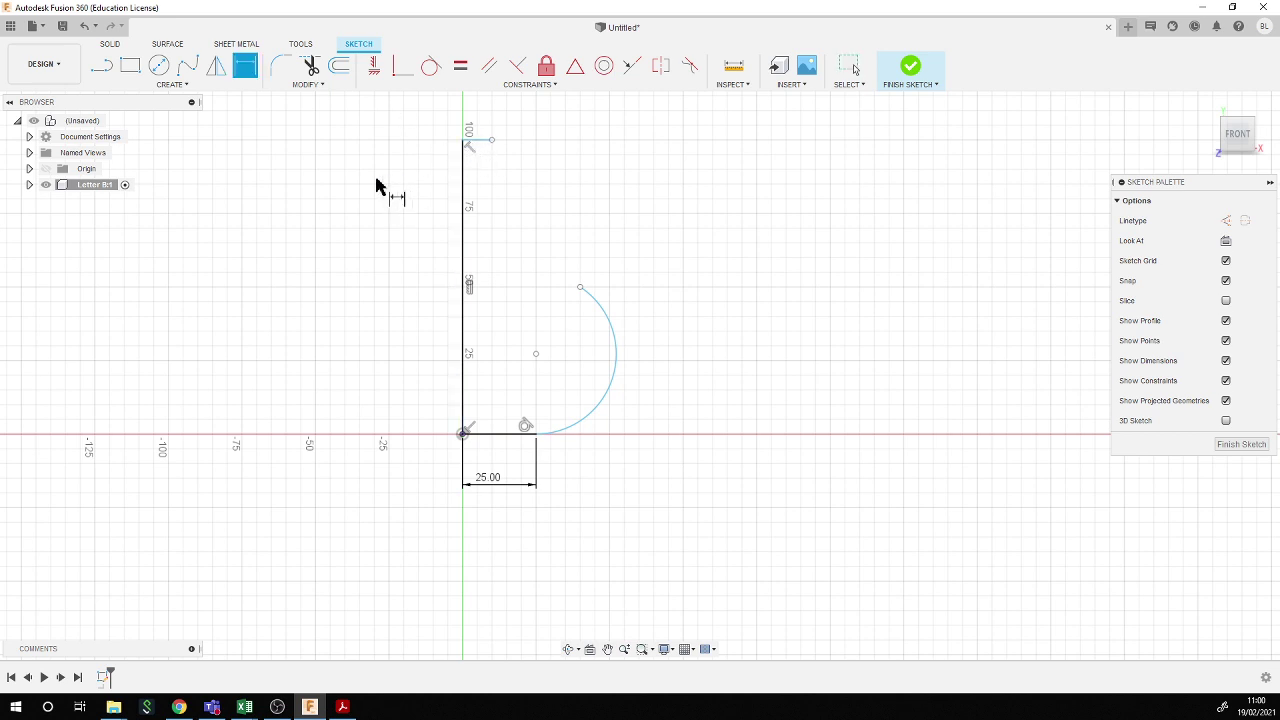
left_click(480, 139)
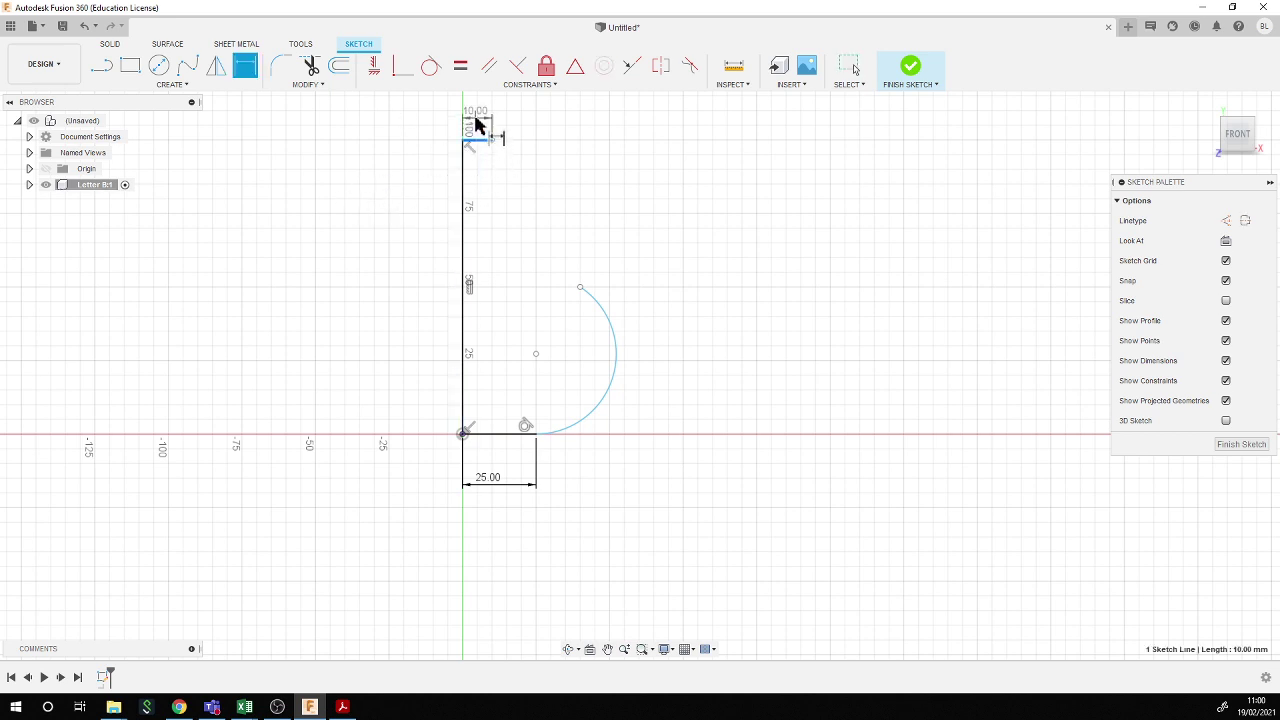
left_click(476, 122)
type("25")
key("Return")
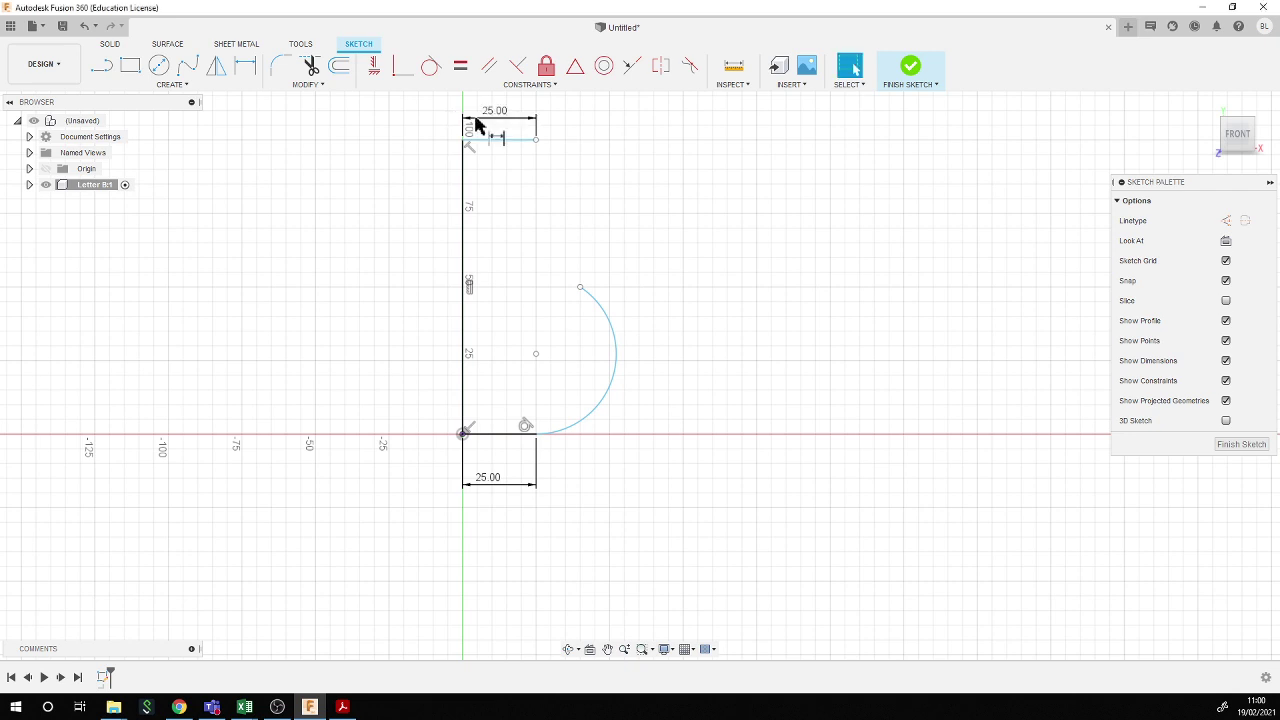
left_click(187, 90)
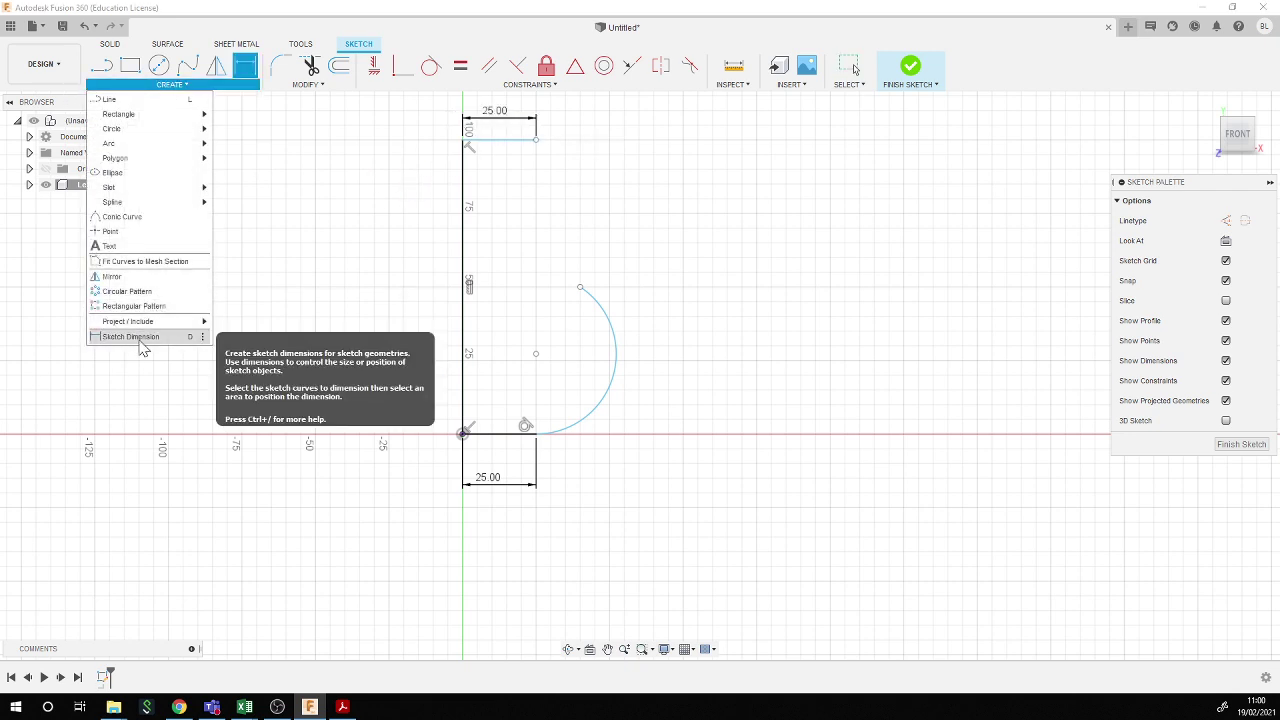
left_click(127, 339)
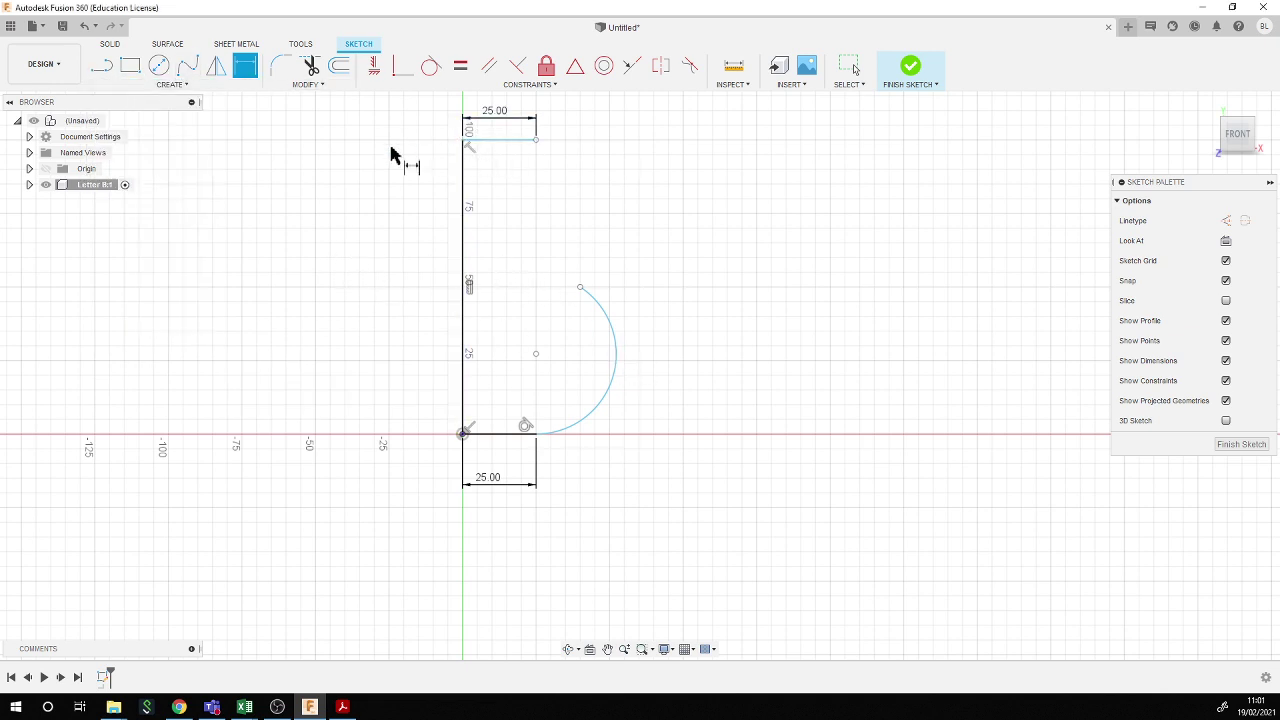
- Draw a three-point arc from the upper line's free end to the lower arc's upper end, bulging right to match the lower arc
left_click(168, 85)
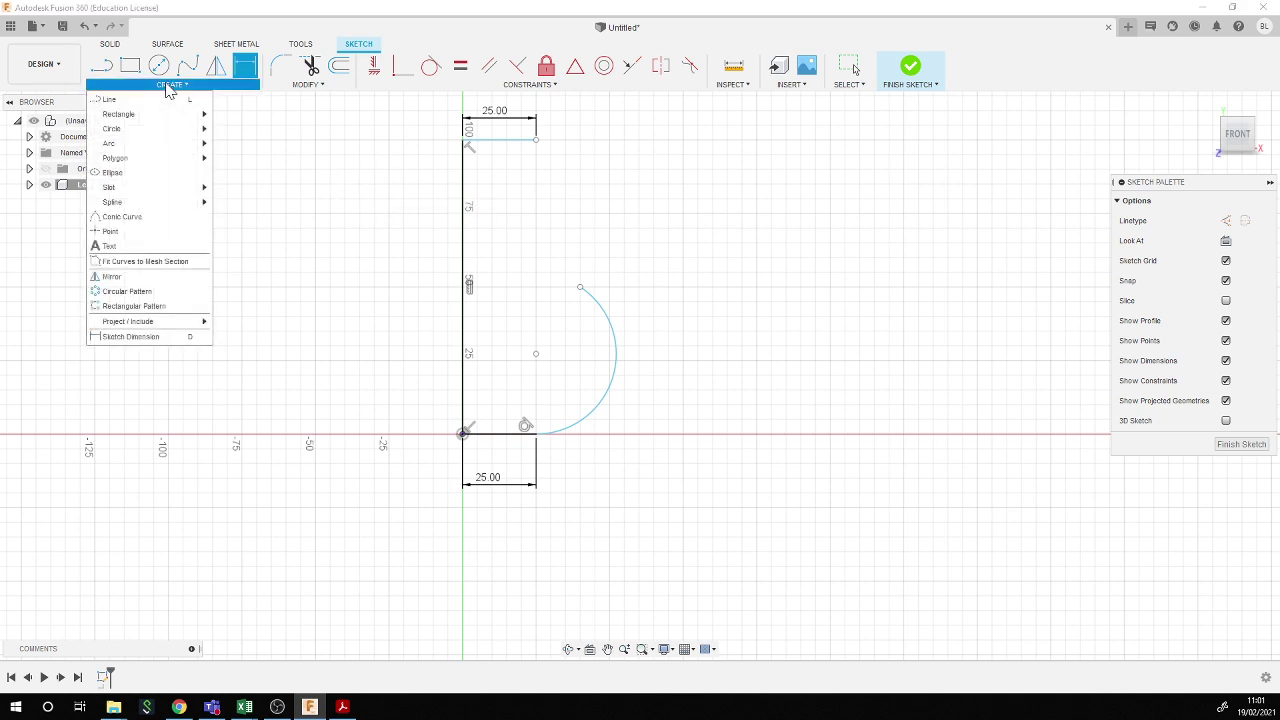
mouse_move(148, 150)
left_click(240, 144)
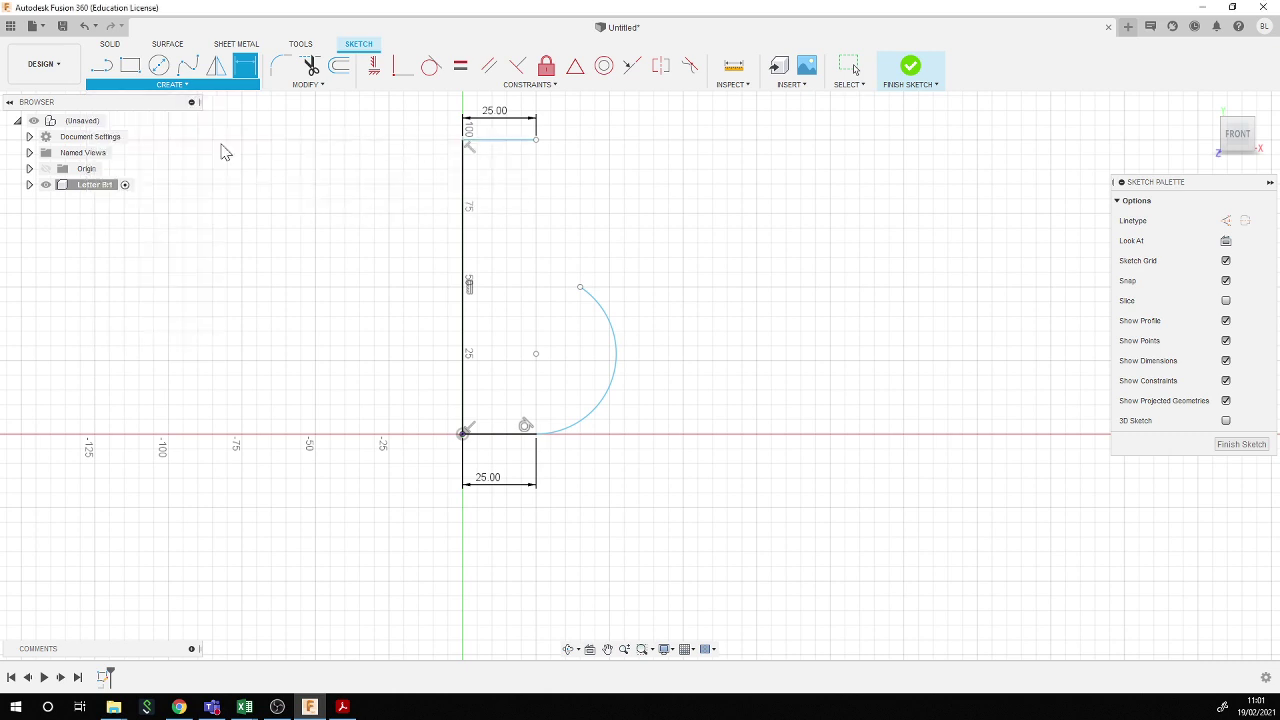
left_click(536, 141)
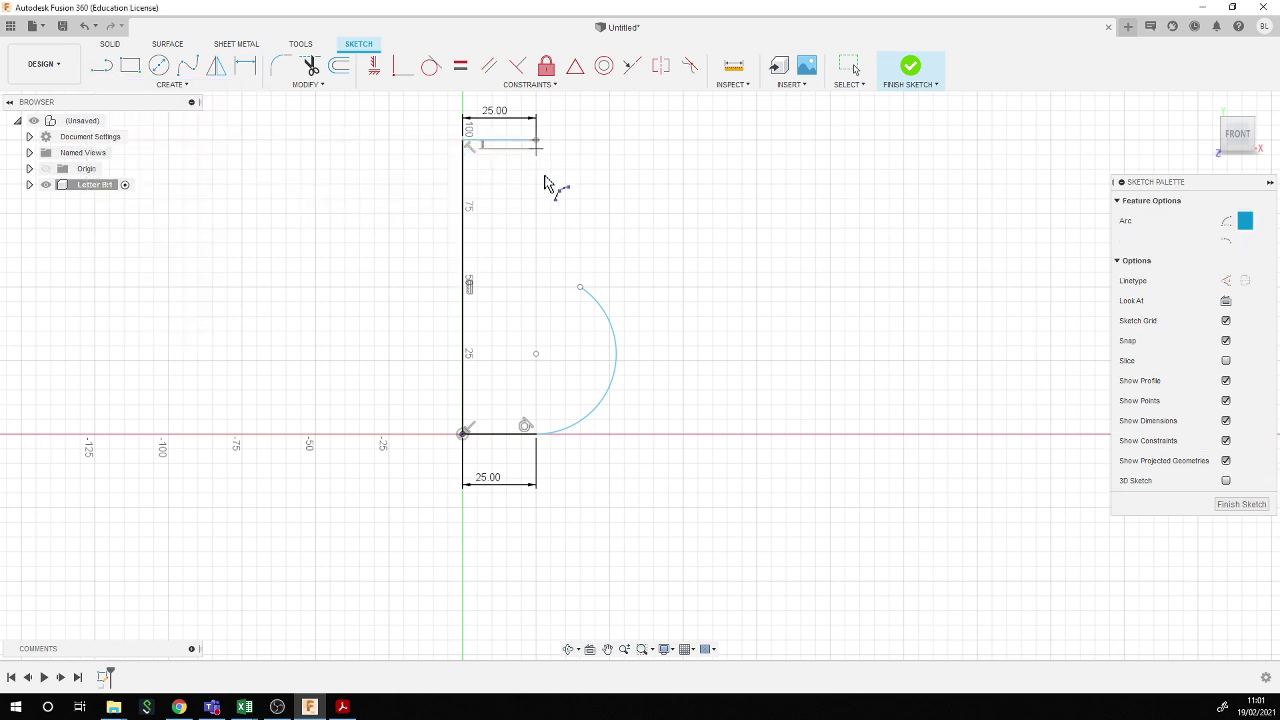
left_click(580, 288)
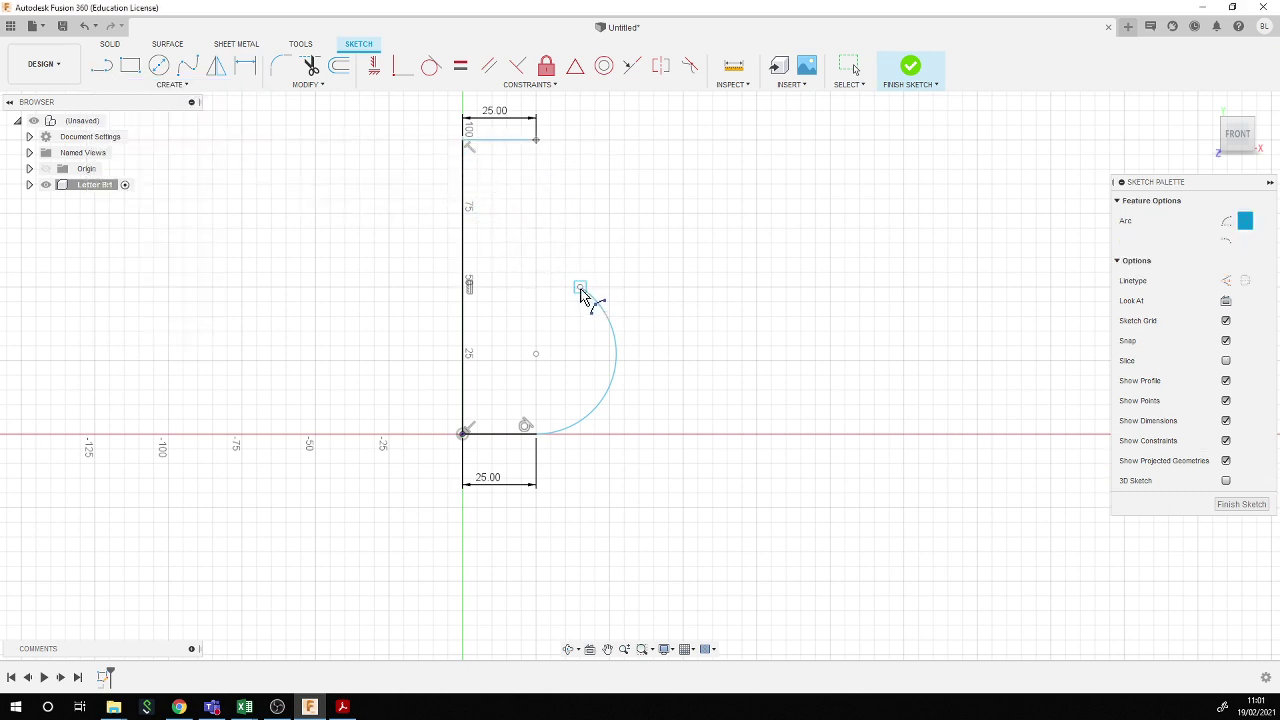
left_click(617, 230)
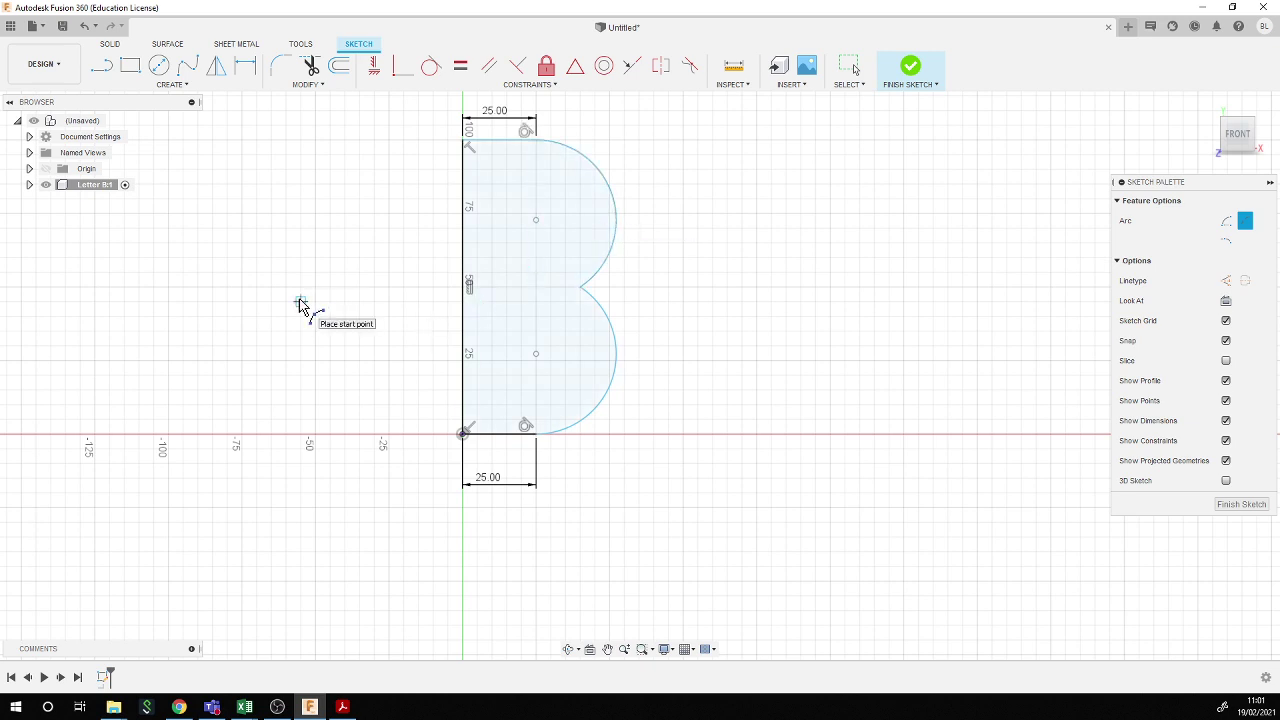
key("Escape")
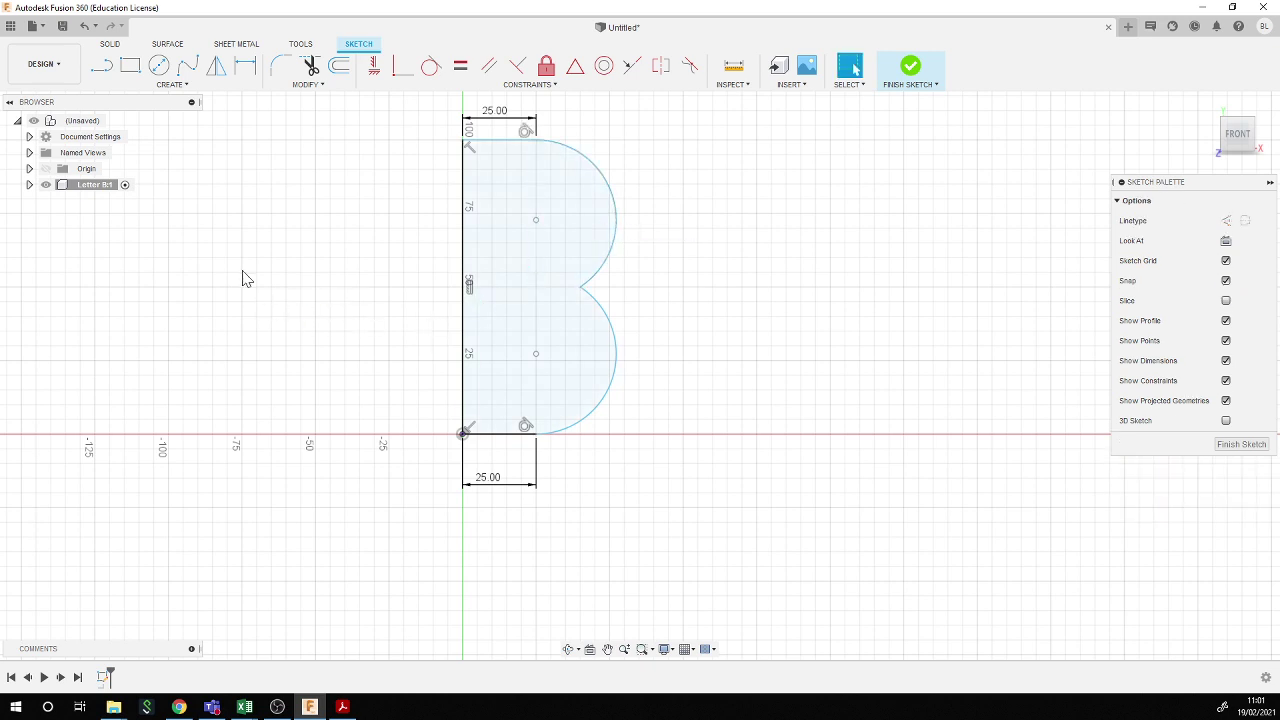
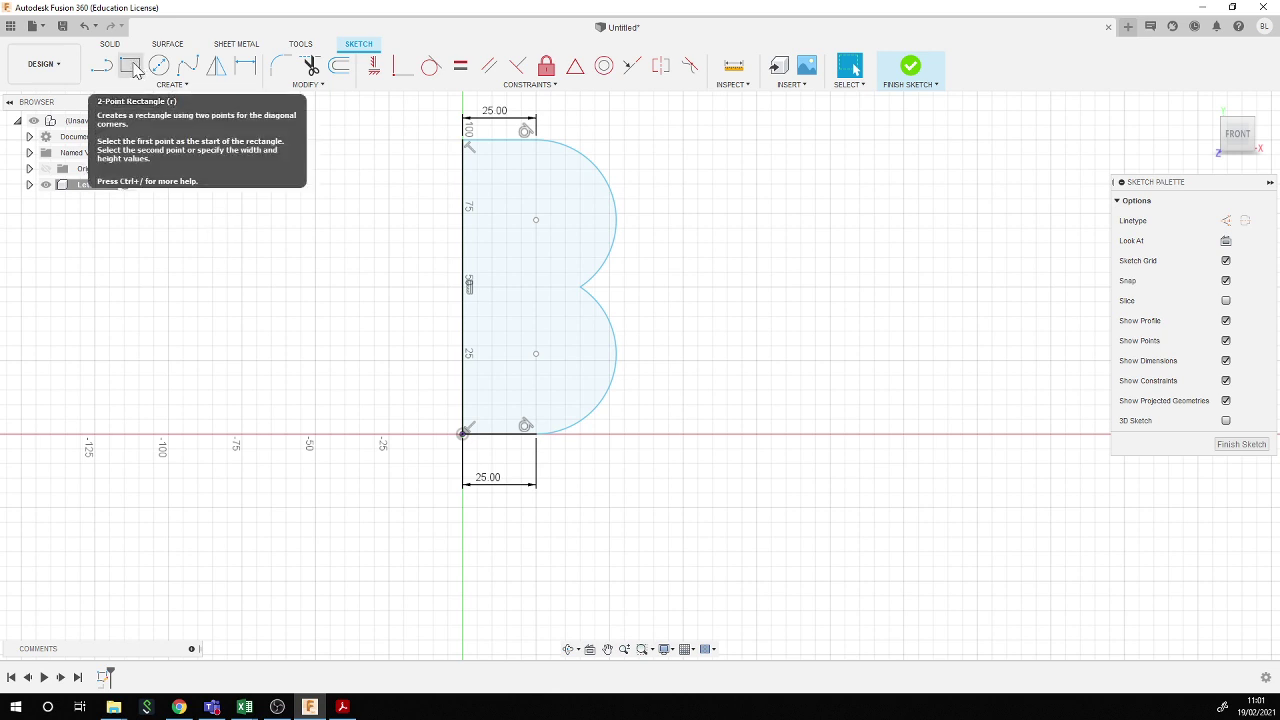
- Draw a rectangle about 15 mm wide and 20 mm high inside the upper half of the B, and undo it
left_click(132, 66)
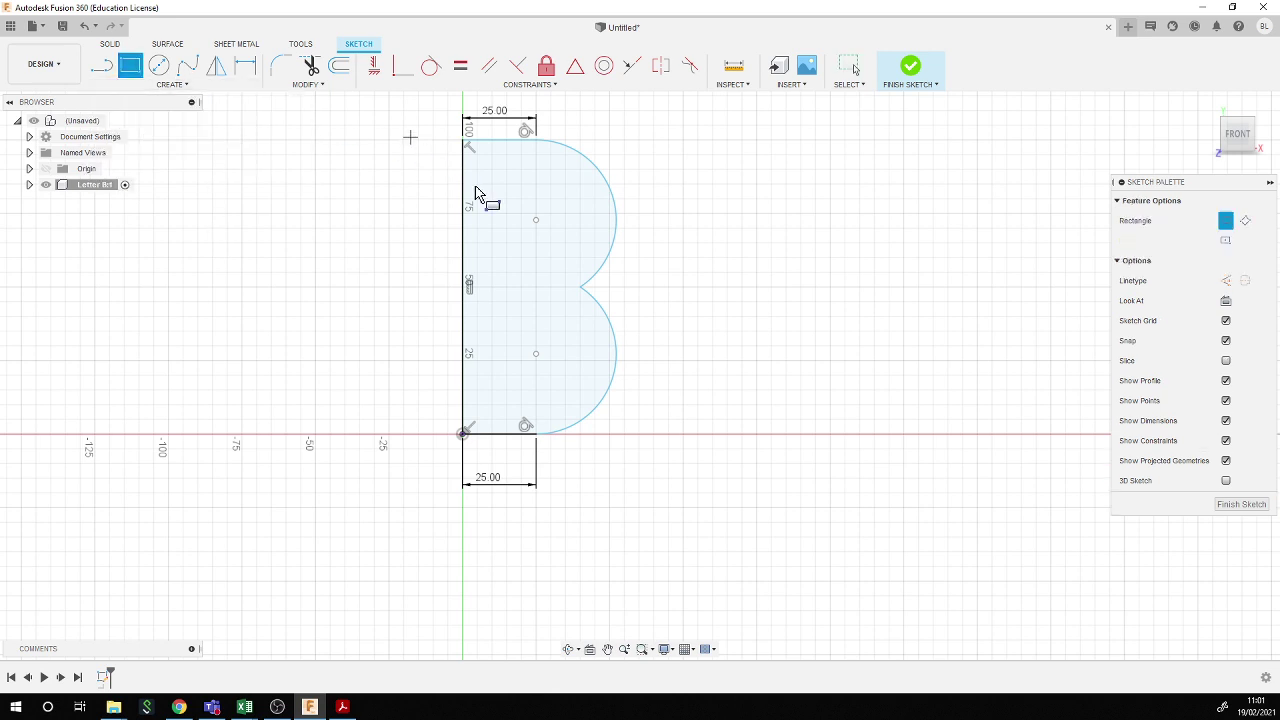
left_click(507, 184)
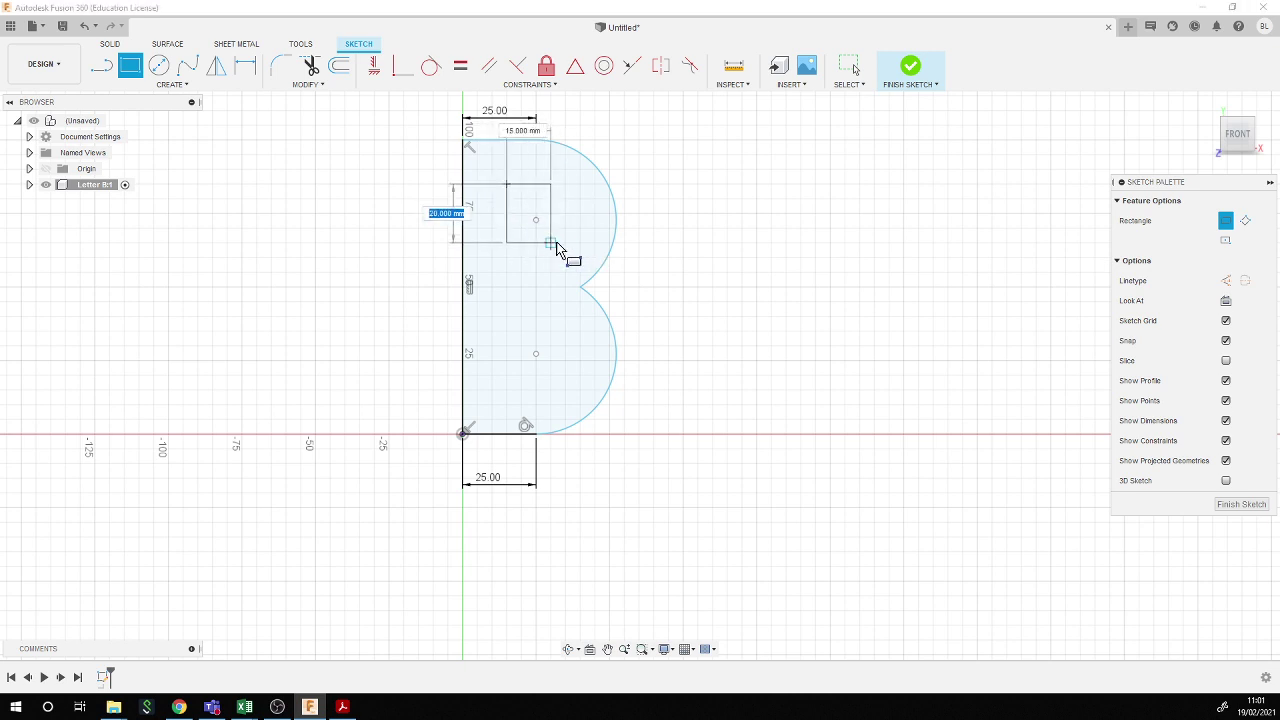
left_click(551, 244)
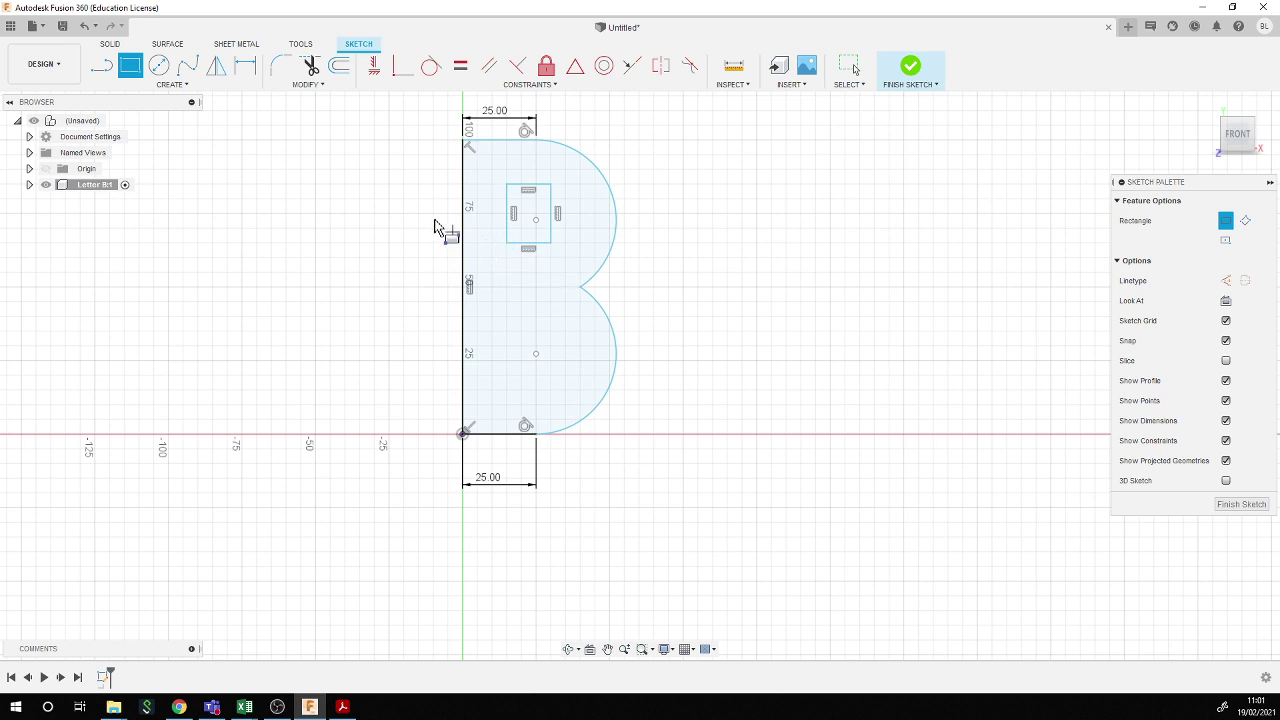
key("Escape")
key("ctrl+z")
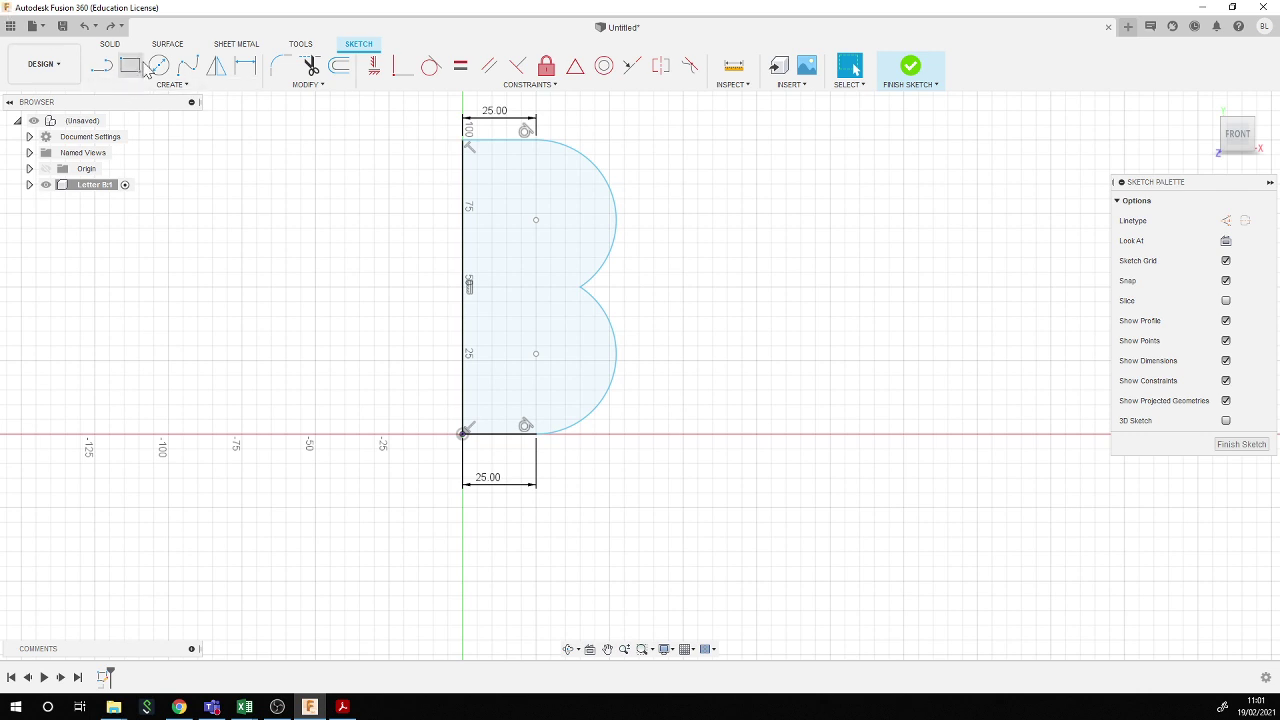
- Inside the upper half, draw a vertical line about 20 mm down, 15 mm from the left edge, continuing about 10 mm horizontally right
left_click(108, 76)
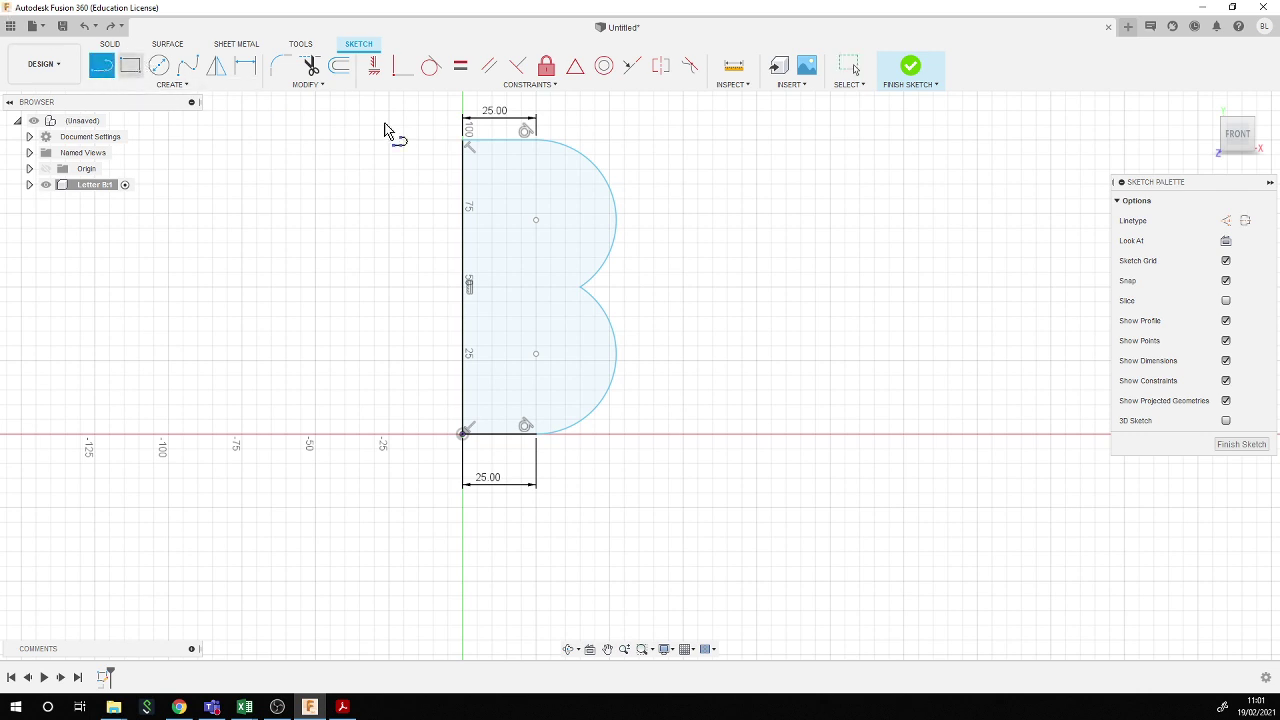
left_click(507, 185)
left_click(507, 242)
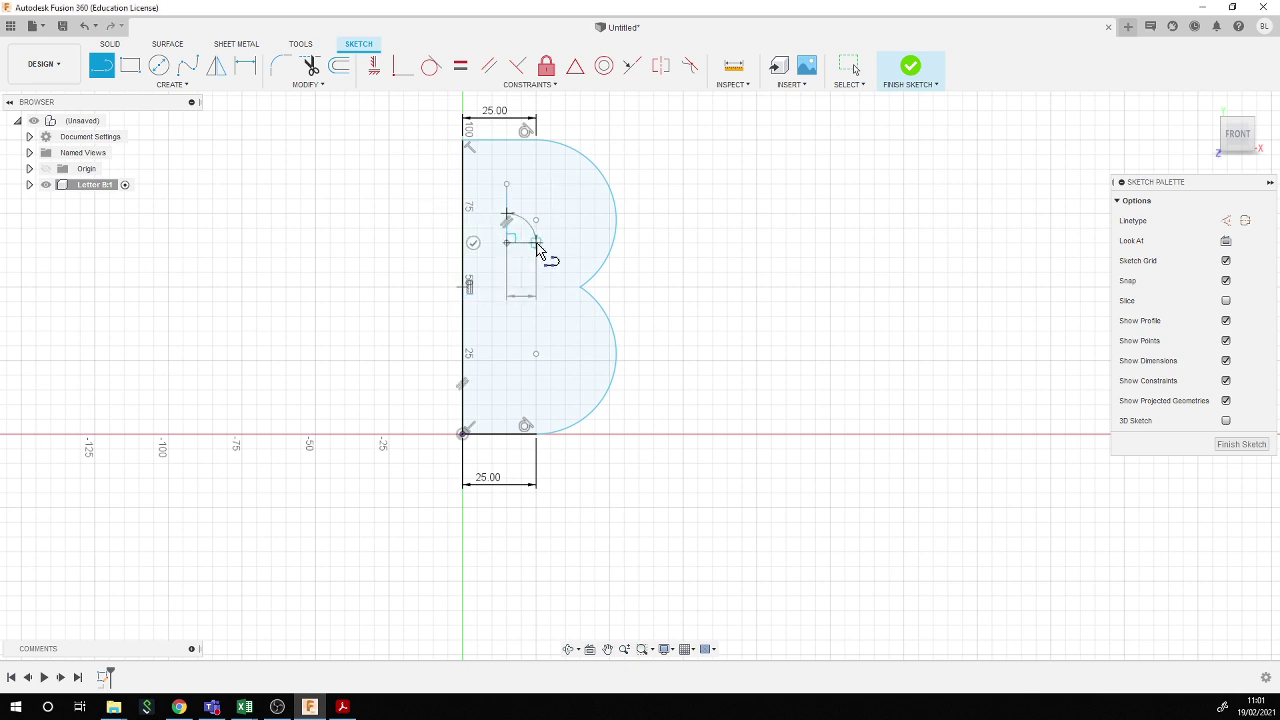
left_click(536, 242)
key("Escape")
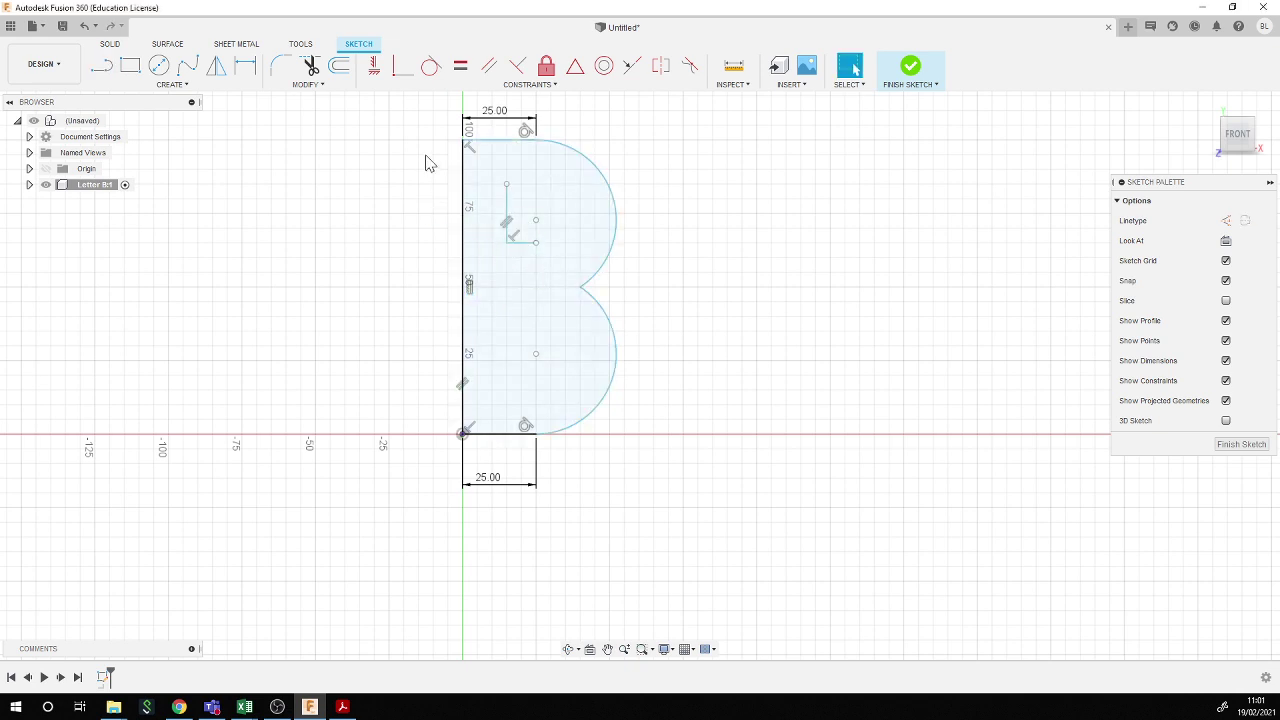
- Draw a horizontal line about 10 mm to the right from the upper end of the inner vertical line
left_click(101, 66)
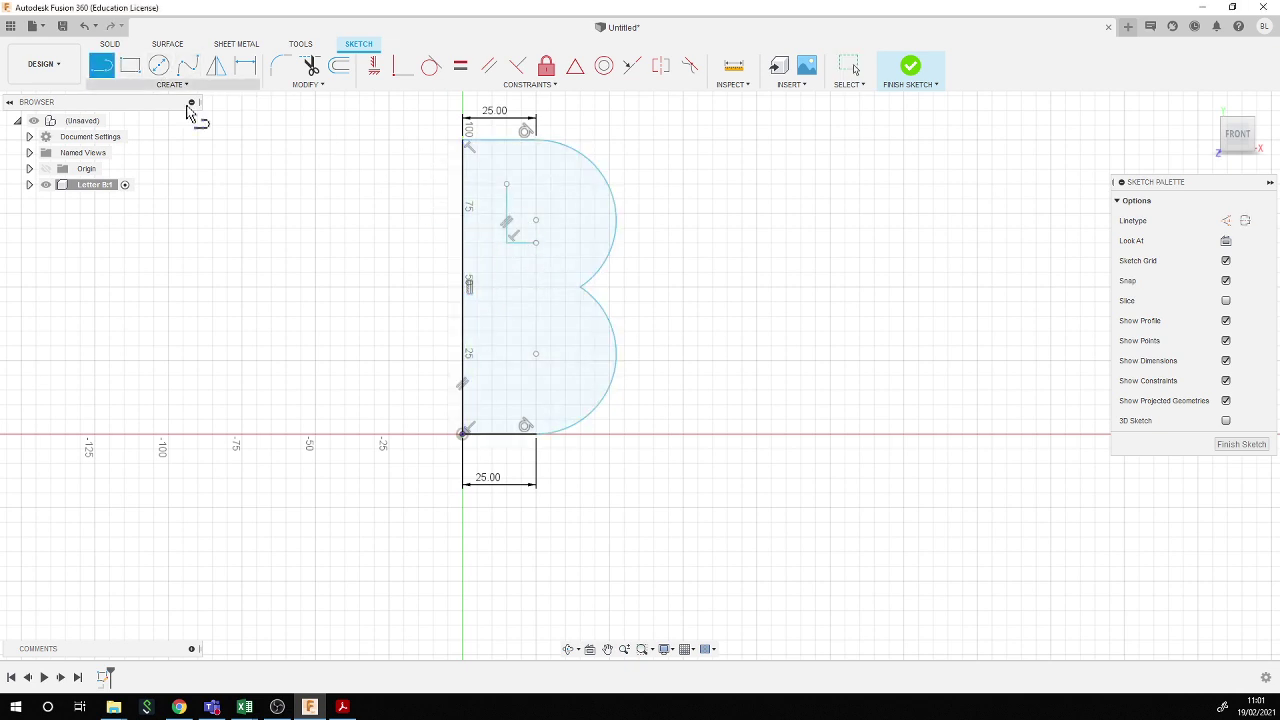
left_click(507, 185)
left_click(536, 185)
key("Escape")
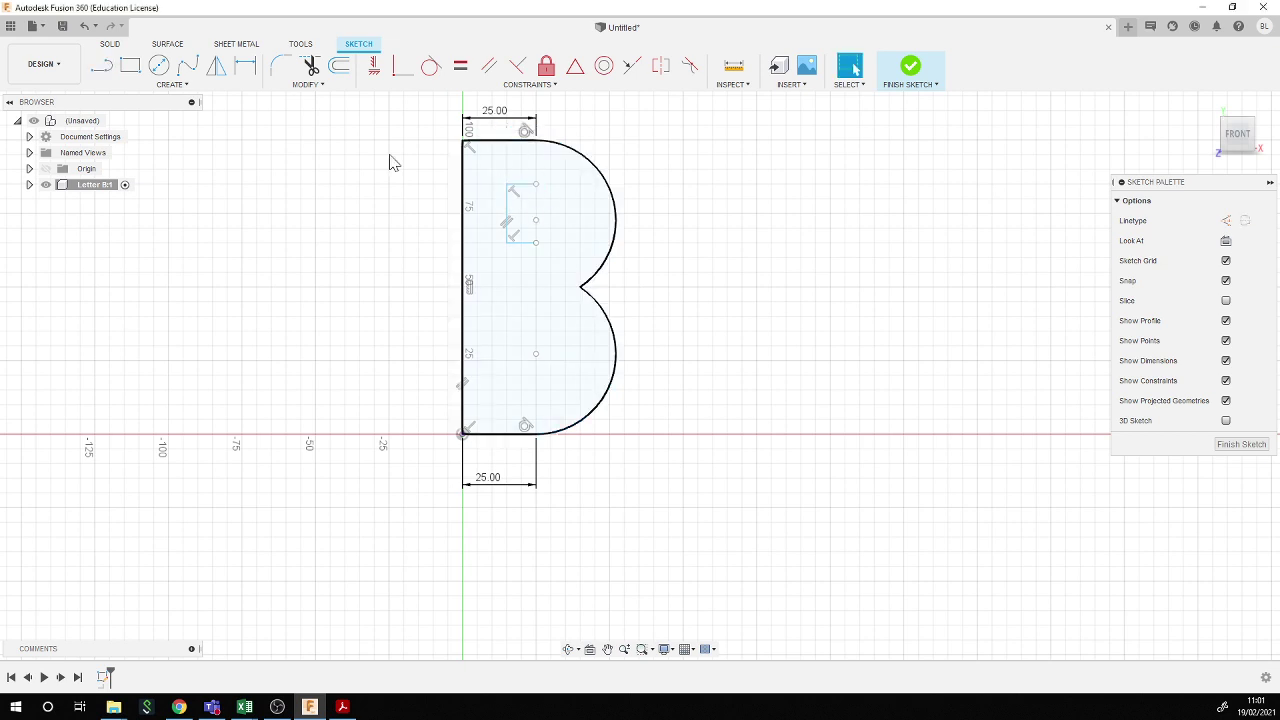
- Close the upper opening with a three-point arc between the free ends of its two horizontal lines, bulging right
left_click(170, 84)
mouse_move(160, 149)
left_click(245, 141)
left_click(536, 185)
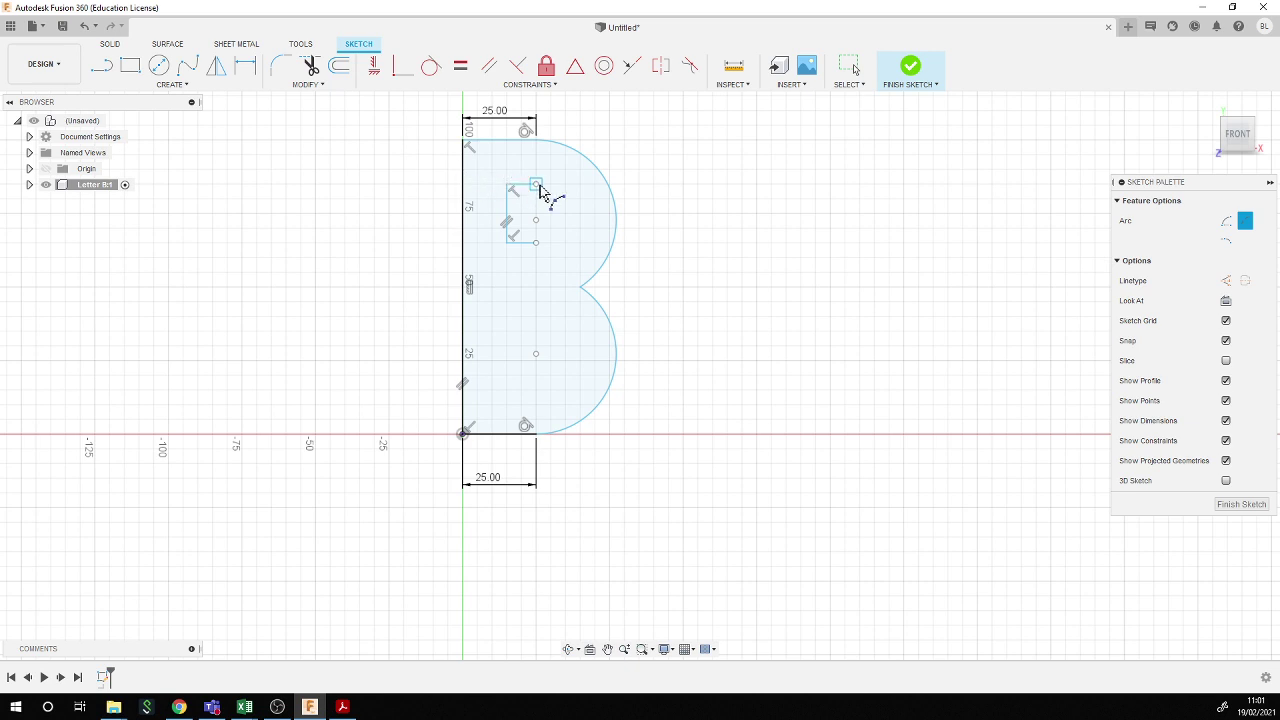
left_click(536, 242)
left_click(565, 228)
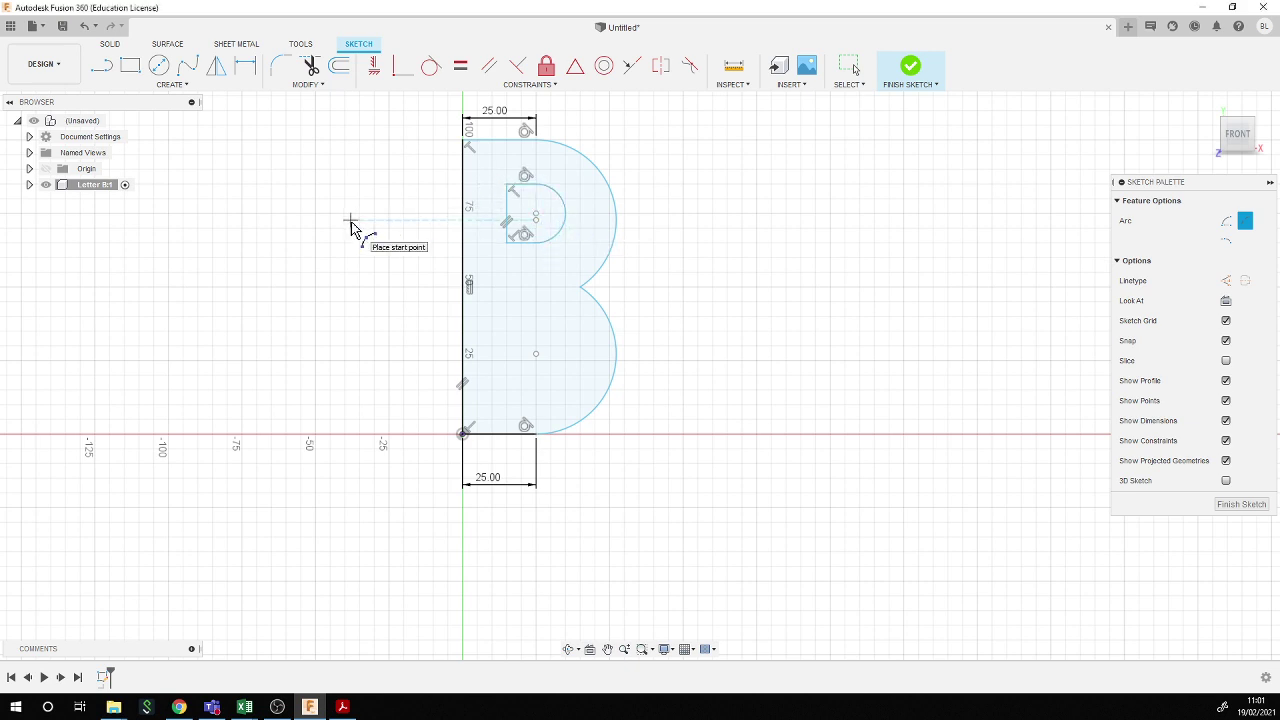
key("Escape")
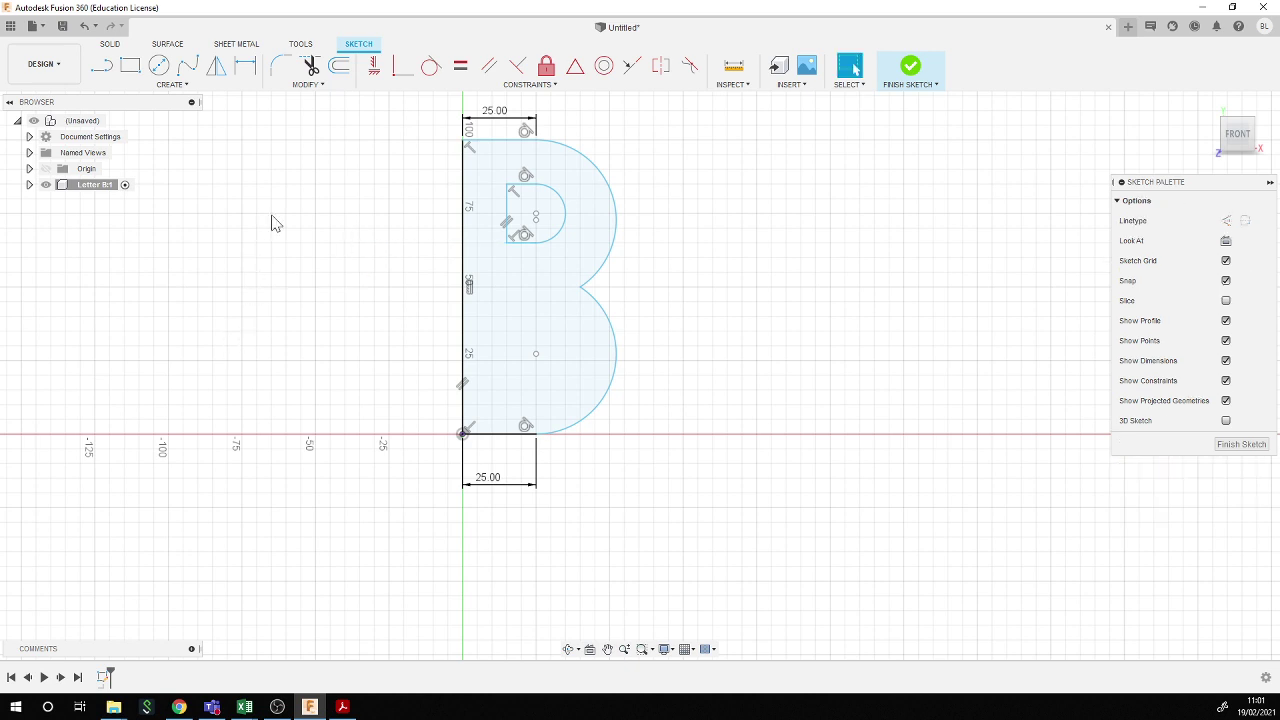
- Draw the lower opening's three straight sides directly below the upper one: a 20 mm vertical with 10 mm horizontals extending right from both ends
left_click(102, 67)
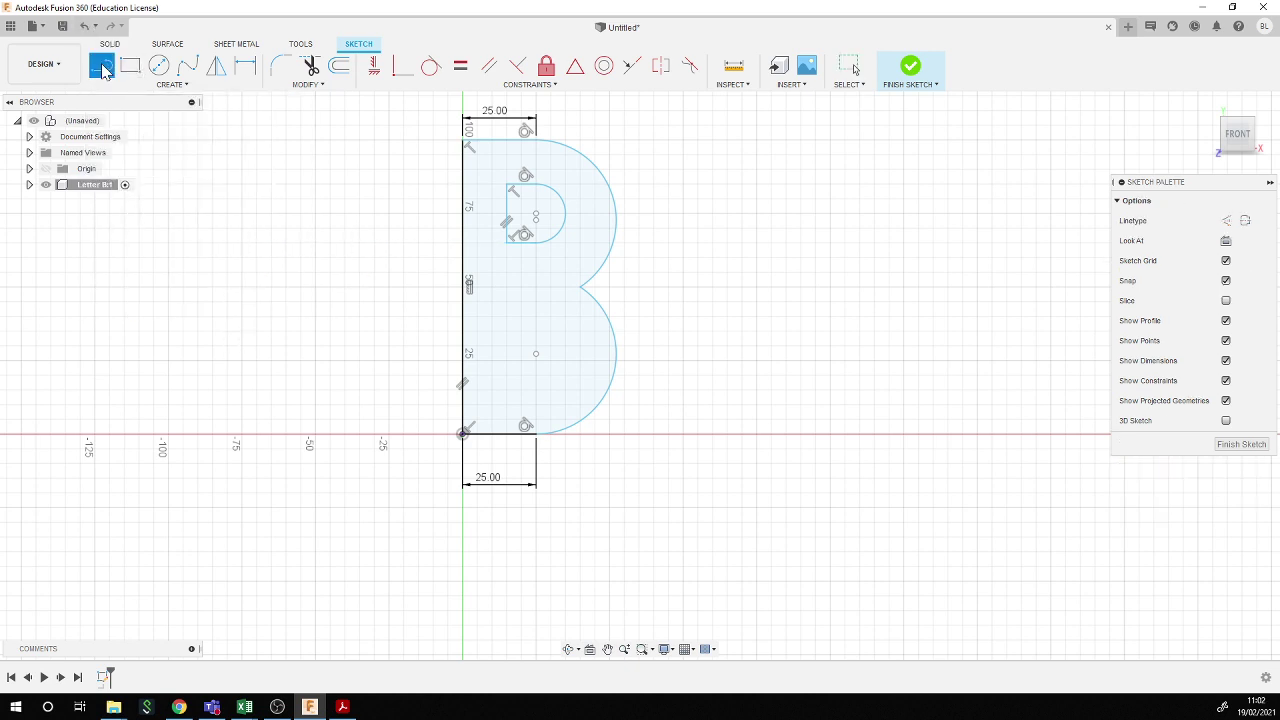
left_click(507, 331)
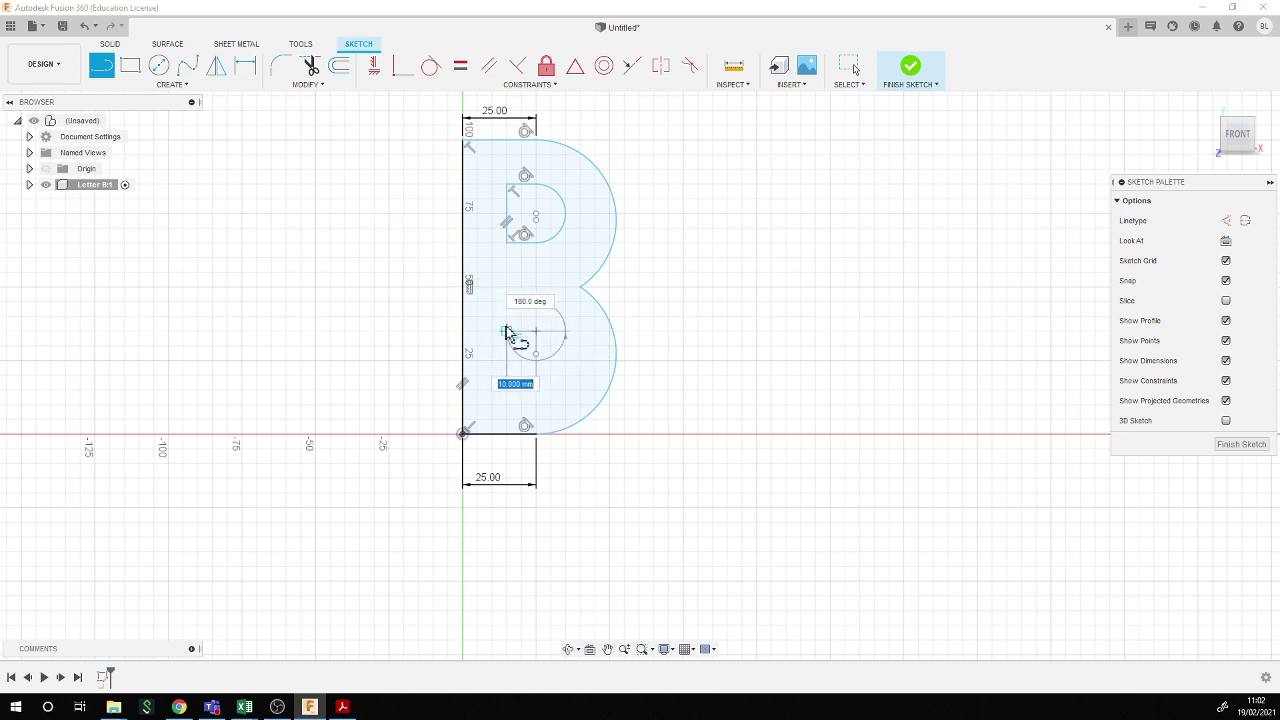
left_click(507, 388)
left_click(536, 389)
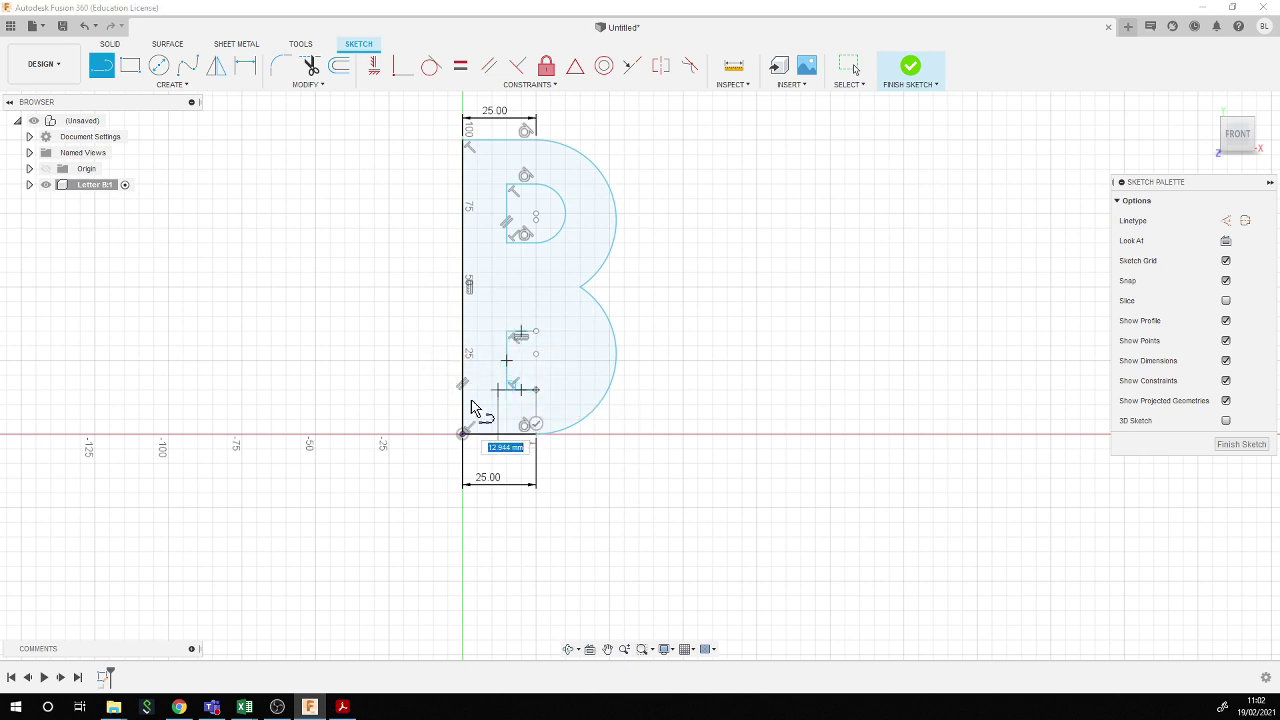
key("Escape")
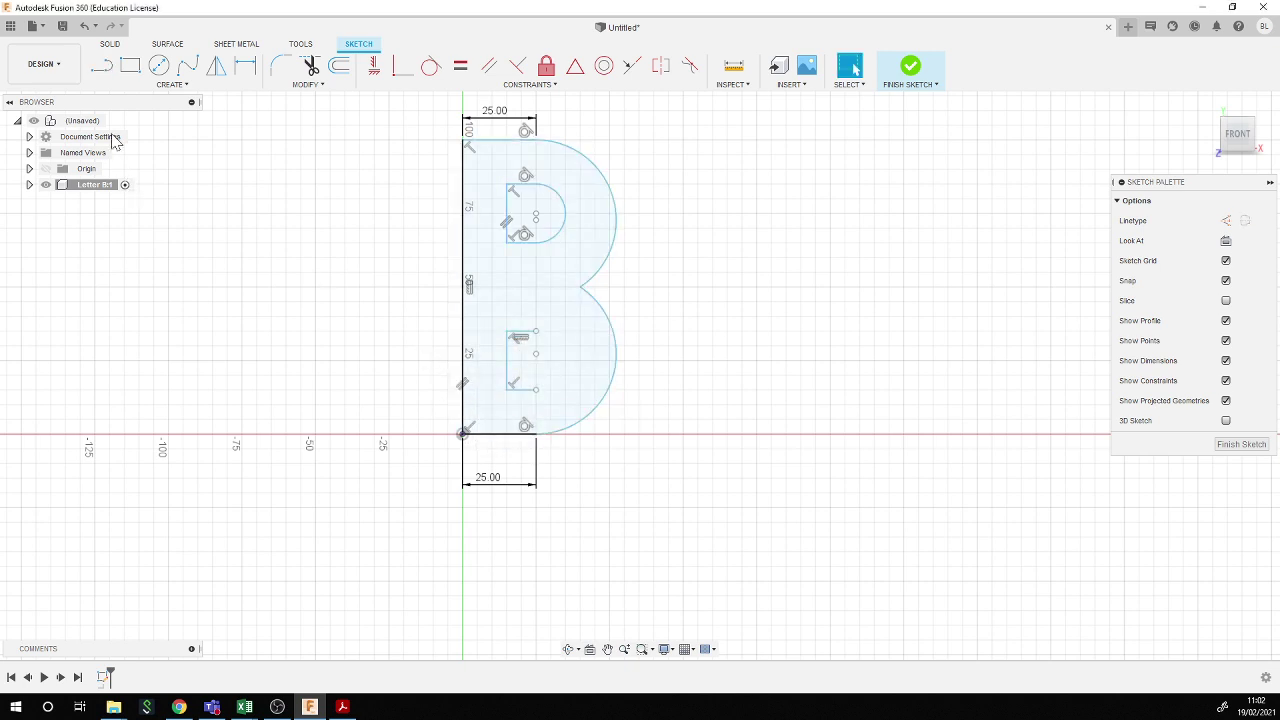
- Close the lower opening with a three-point arc between the free ends of its two horizontal lines, bulging right
left_click(148, 85)
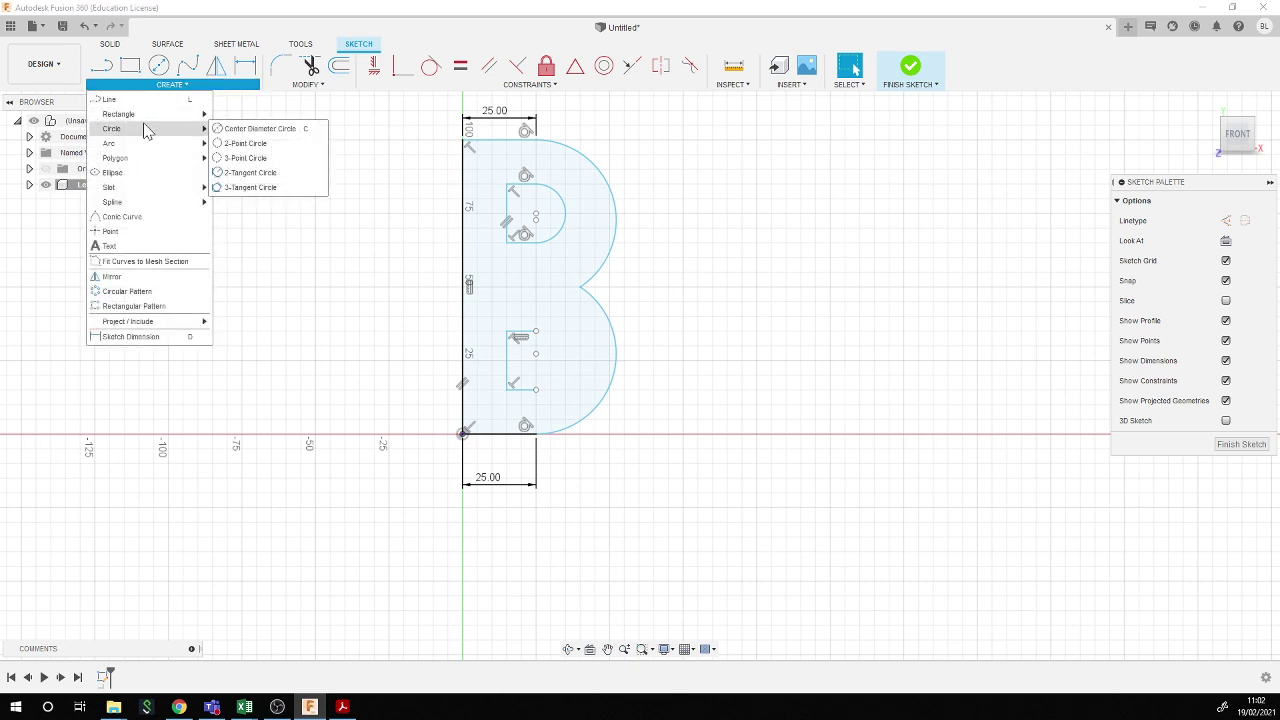
mouse_move(110, 143)
left_click(255, 147)
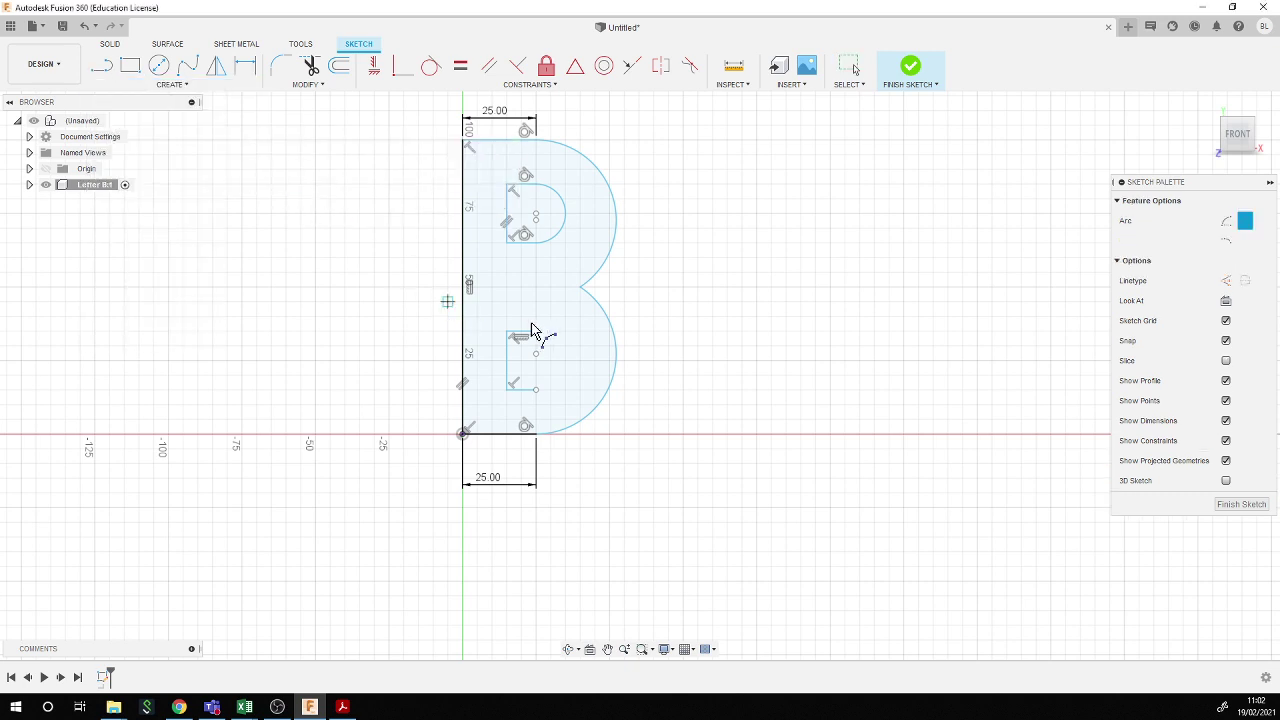
left_click(536, 331)
left_click(537, 390)
left_click(566, 360)
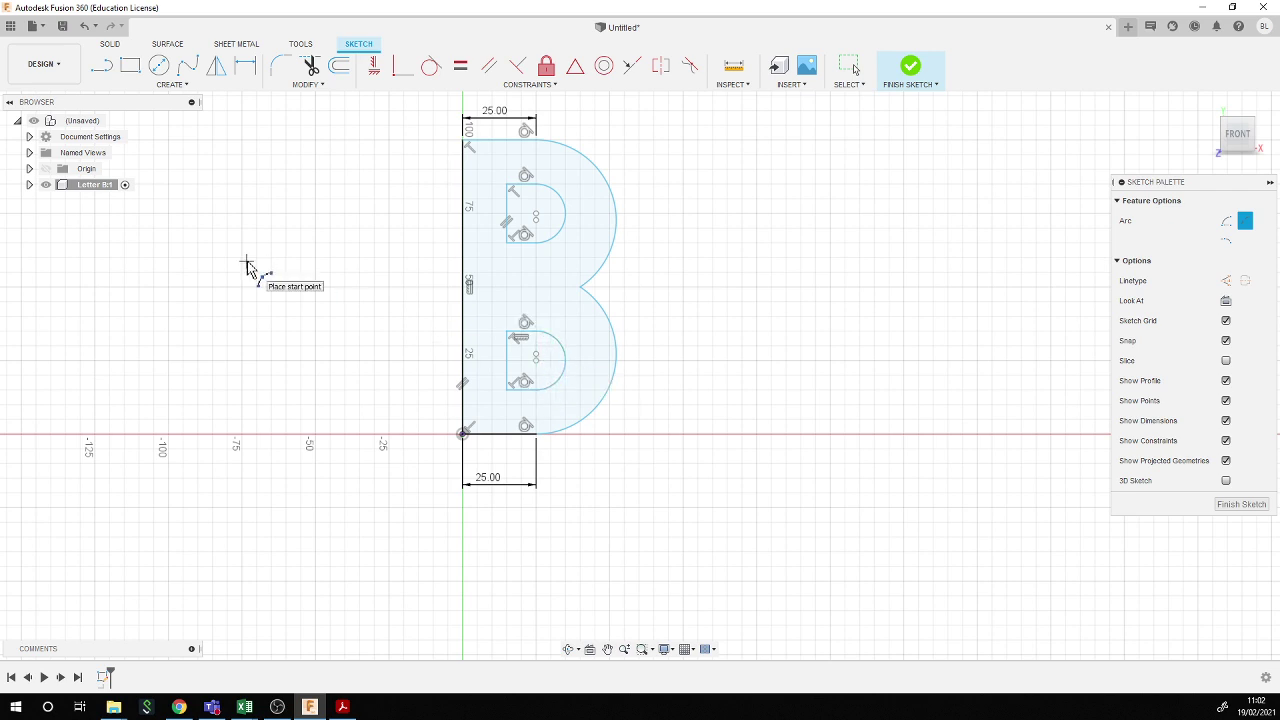
key("Escape")
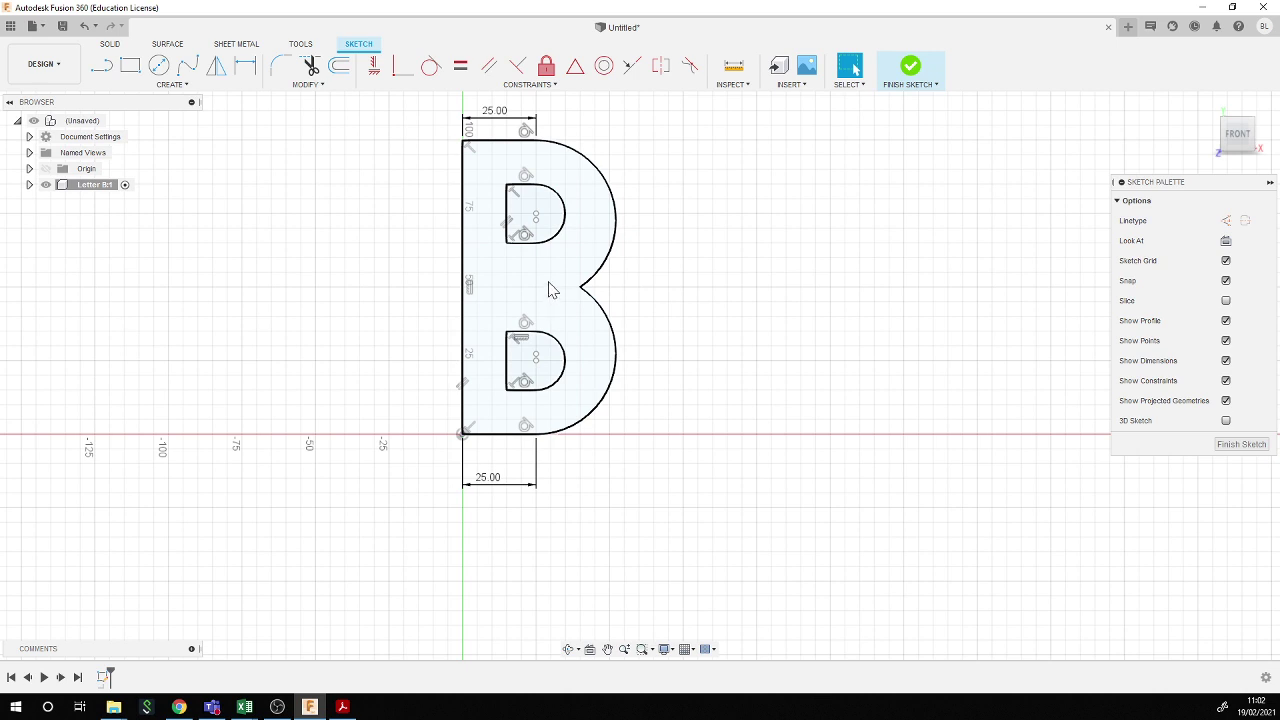
- Finish the sketch and extrude the letter B profile 20 mm as a new body, leaving its two inner openings hollow
left_click(910, 67)
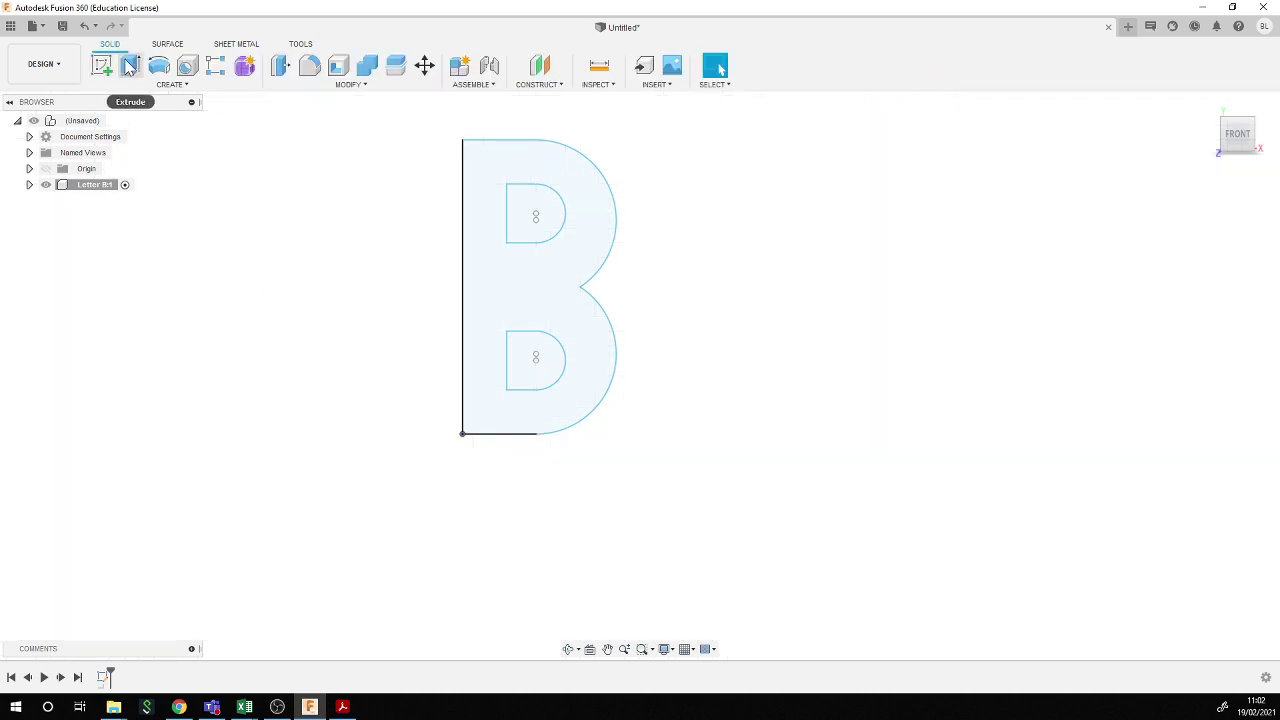
left_click(129, 66)
left_click(507, 285)
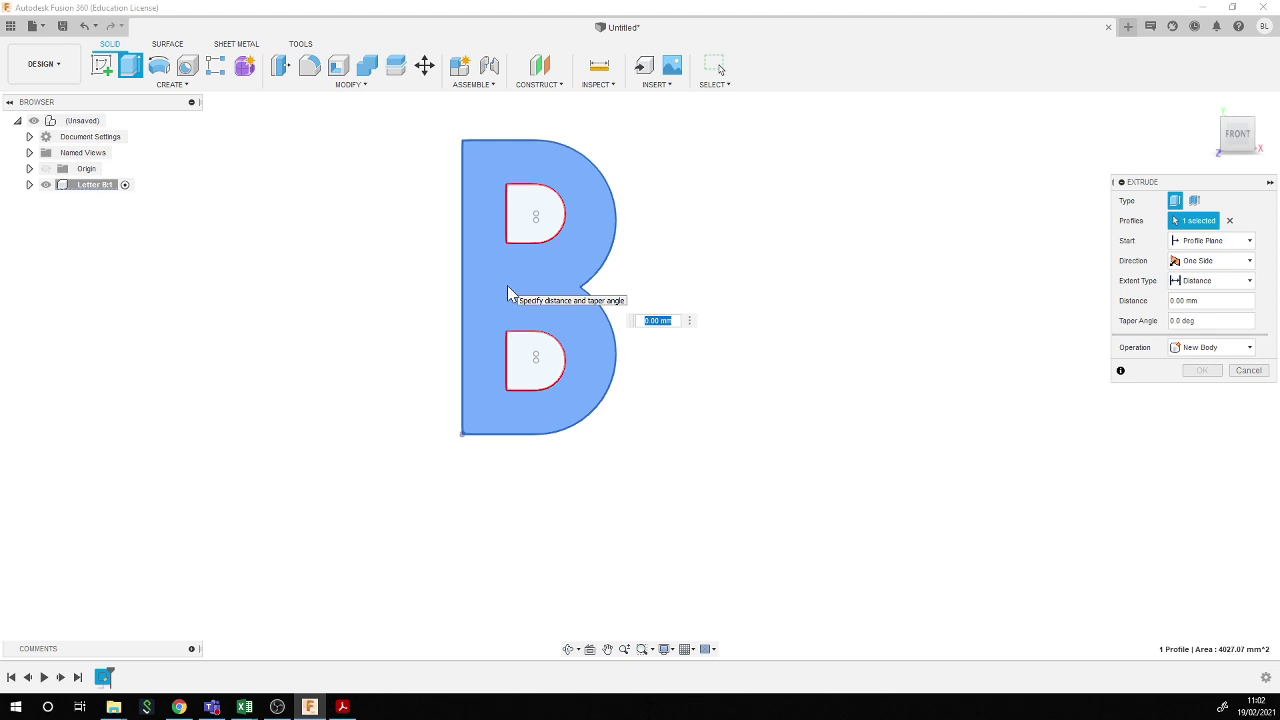
middle_click_drag(515, 278, 485, 311, "shift")
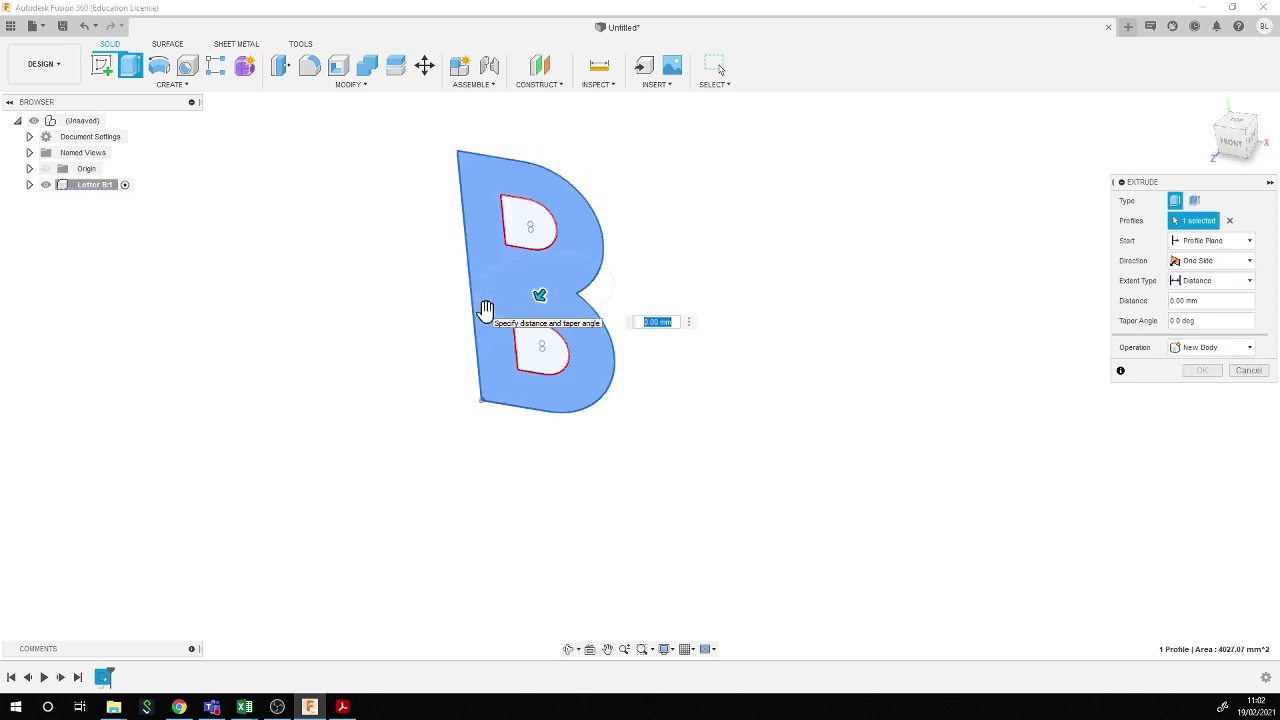
type("20")
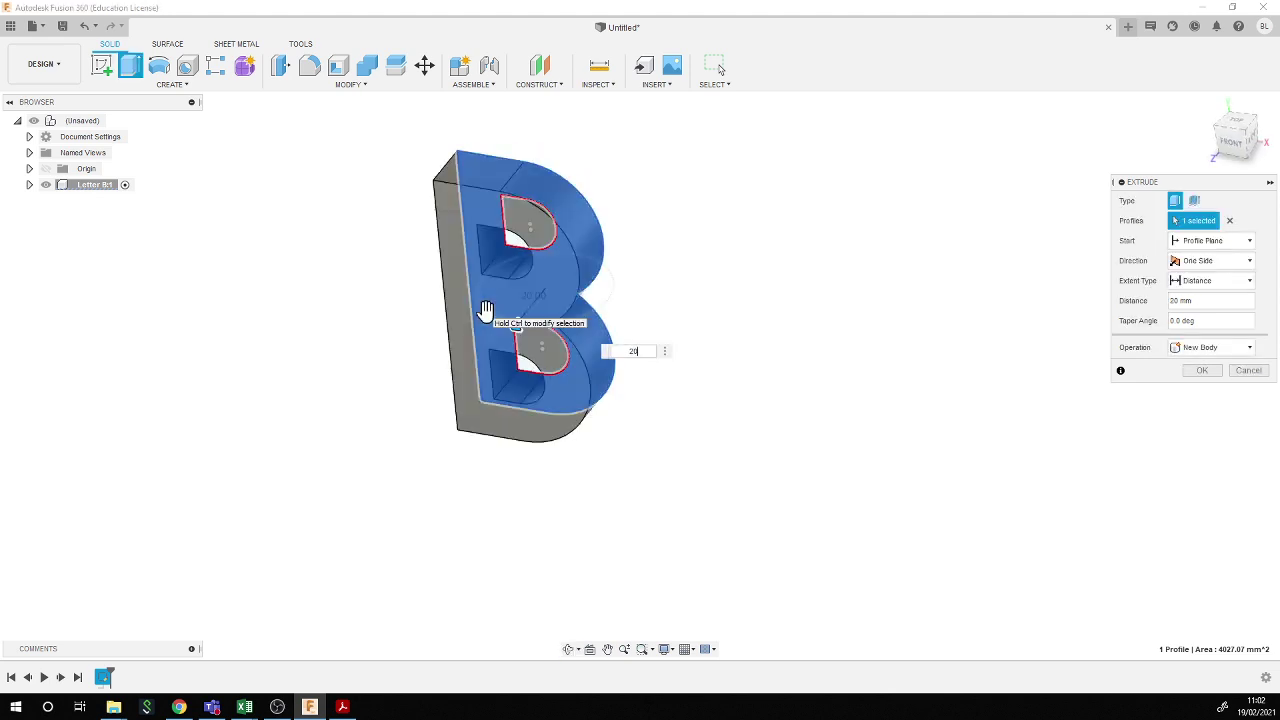
key("Return")
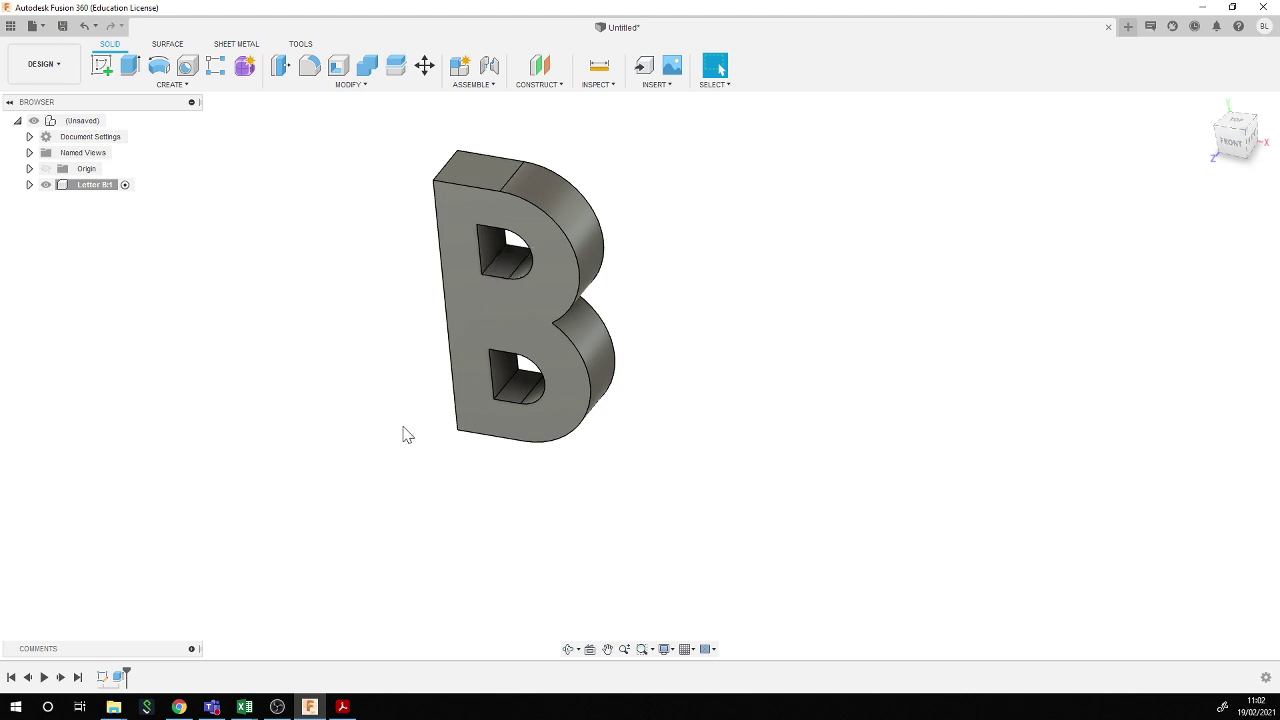
middle_click_drag(363, 437, 609, 406, "shift")
middle_click_drag(418, 462, 416, 436, "shift")
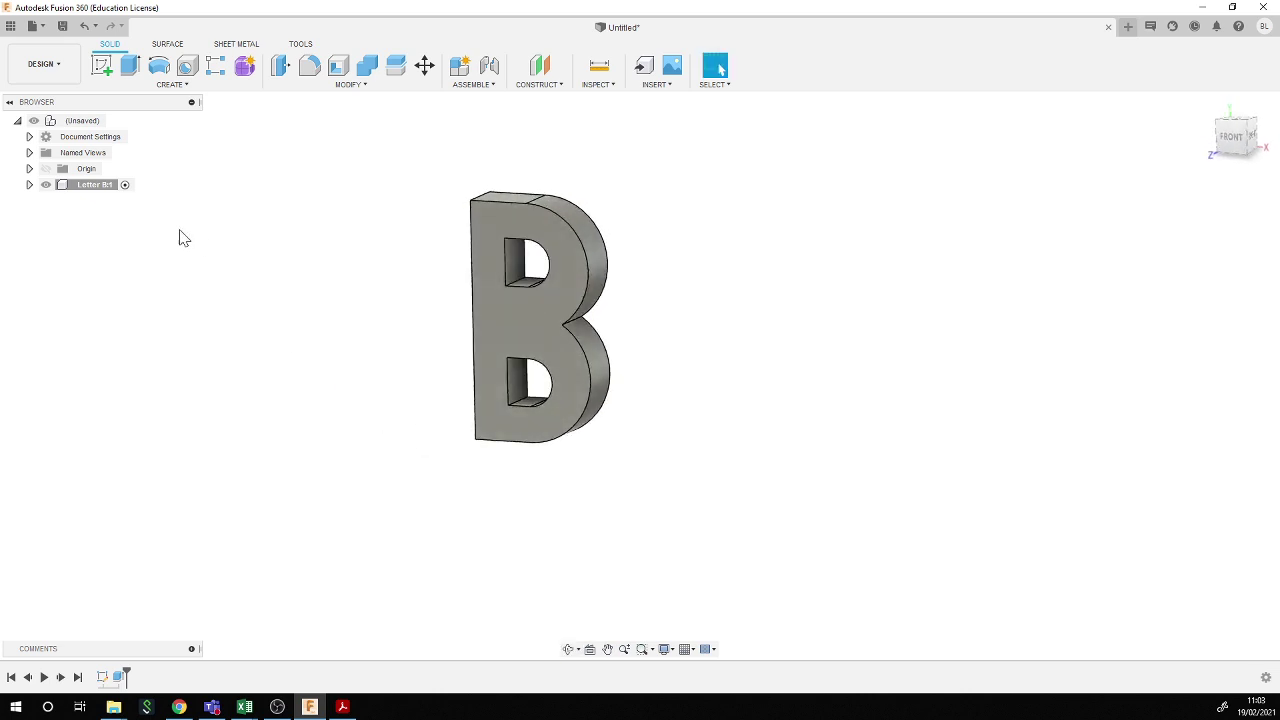
- Save the design as Practice Test Workthrough in the 2020-2021 folder of Engineering Design Exercises
left_click(80, 121)
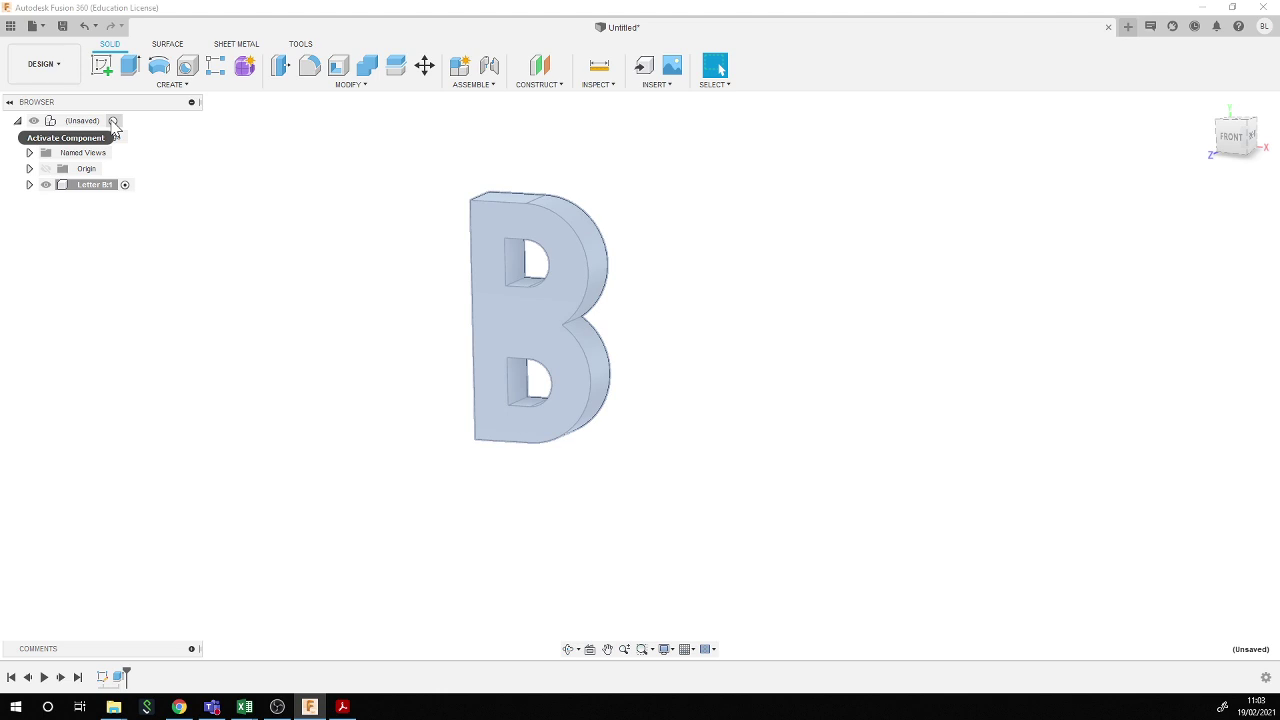
left_click(62, 26)
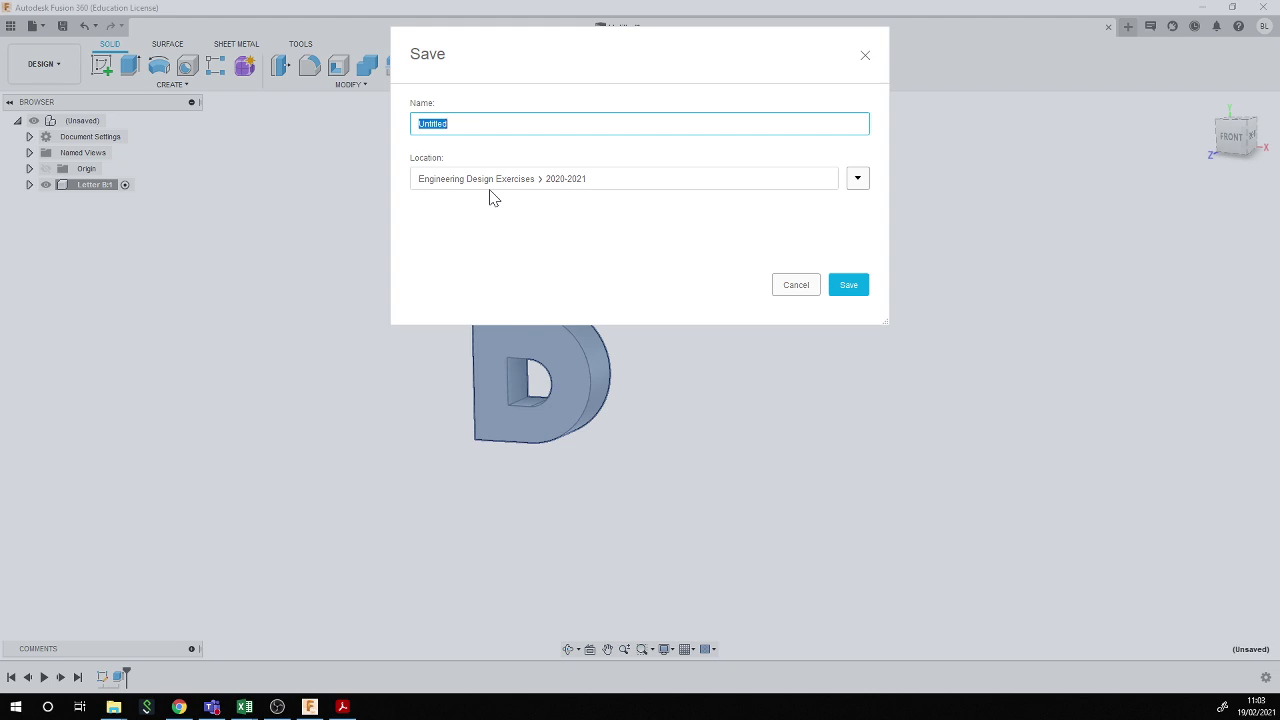
type("Practice Test Workthrough")
key("Return")
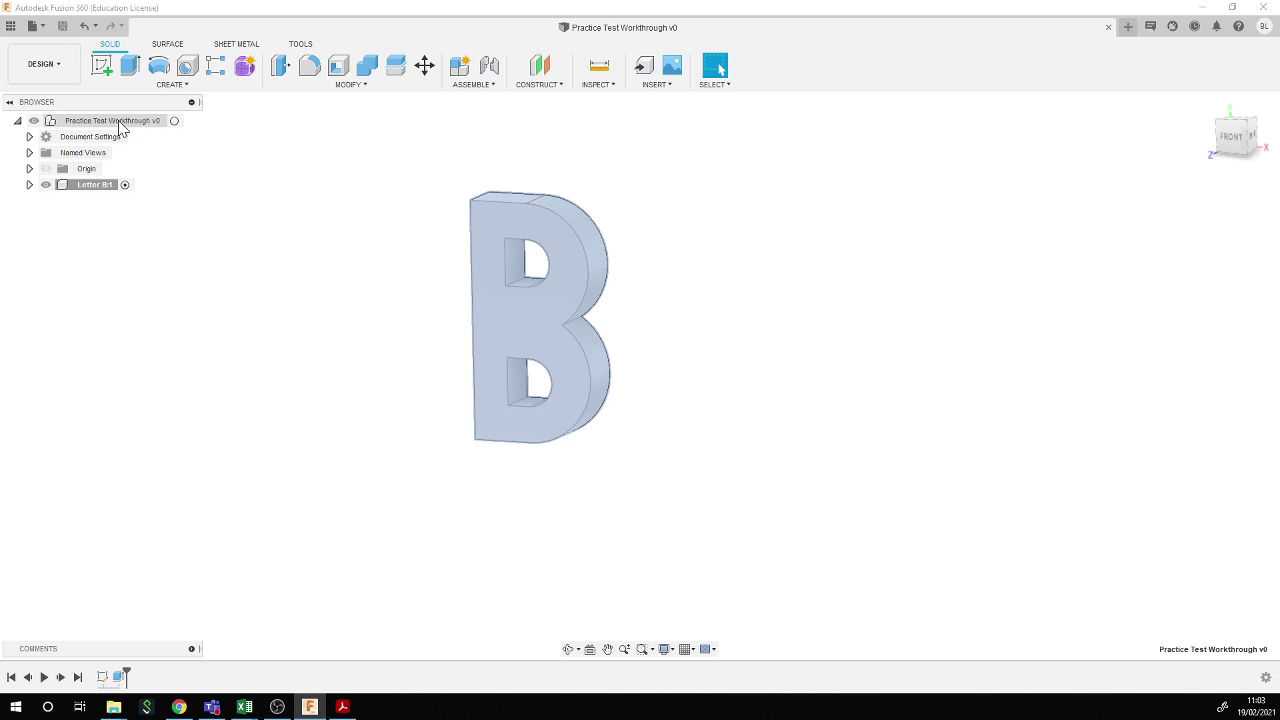
- Activate the top-level component and create a new internal component in it named Letter L
left_click(175, 122)
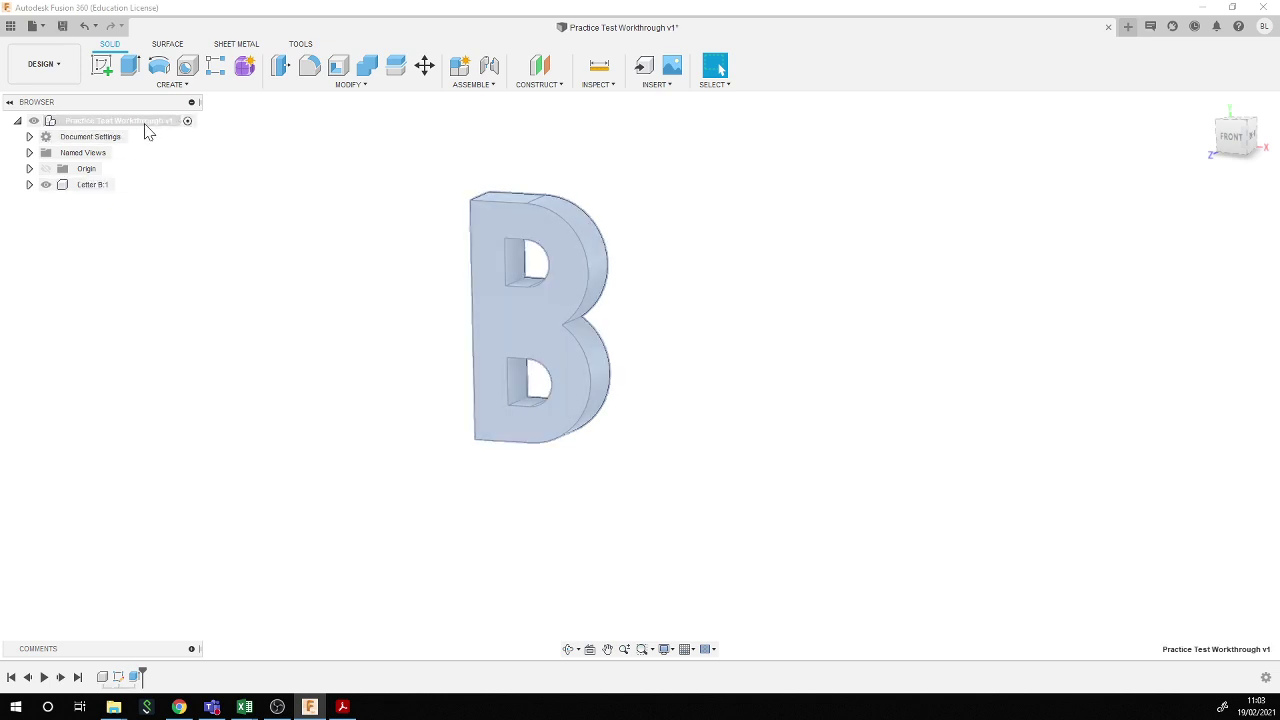
right_click(153, 125)
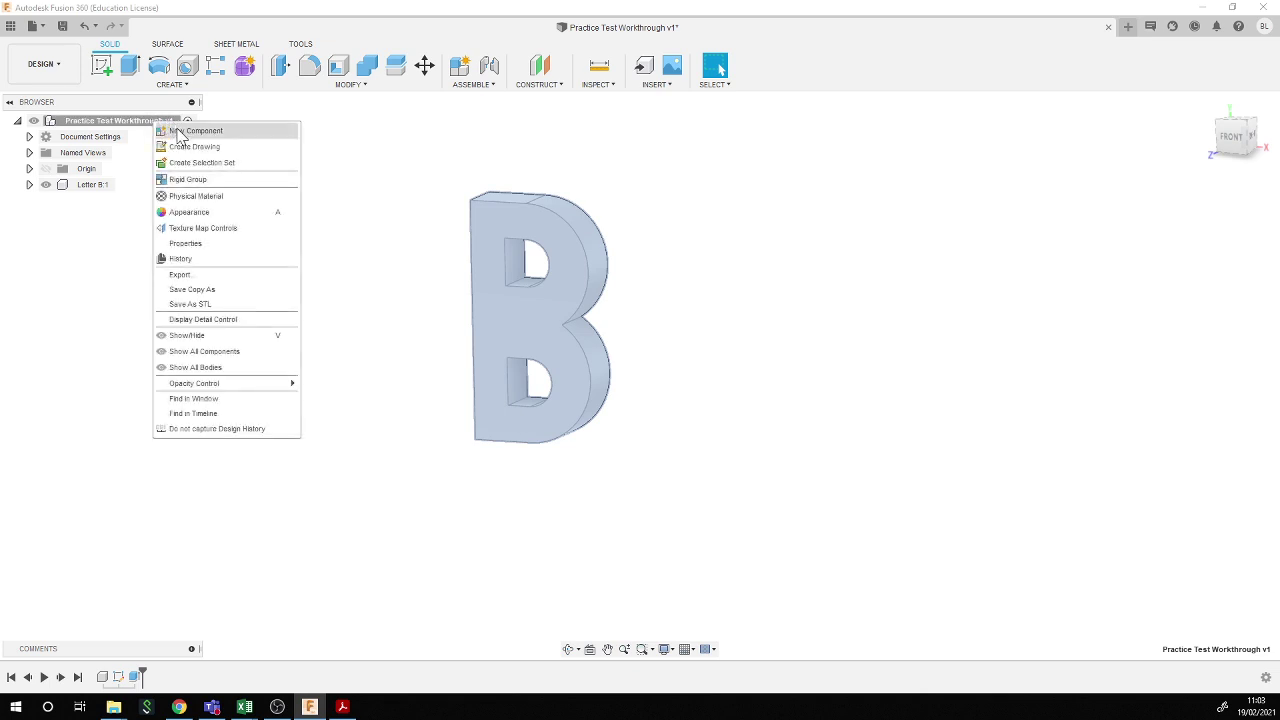
left_click(180, 131)
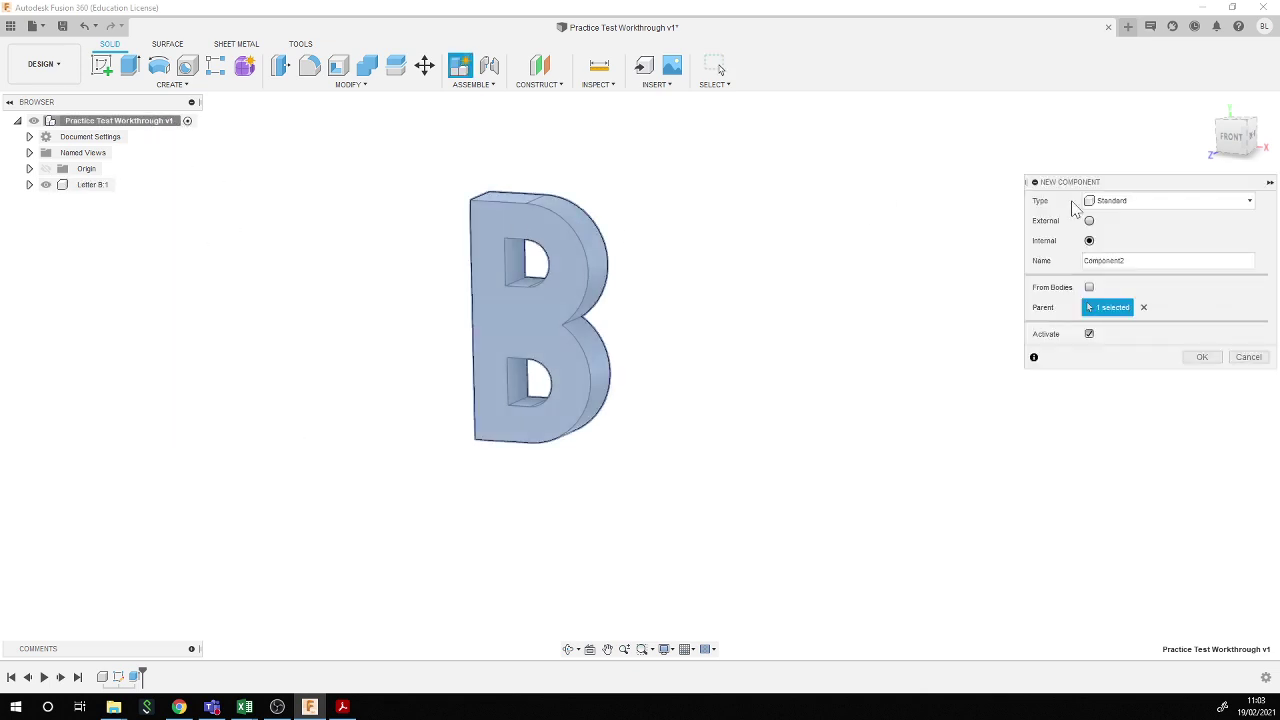
key("Tab")
type("L")
key("Return")
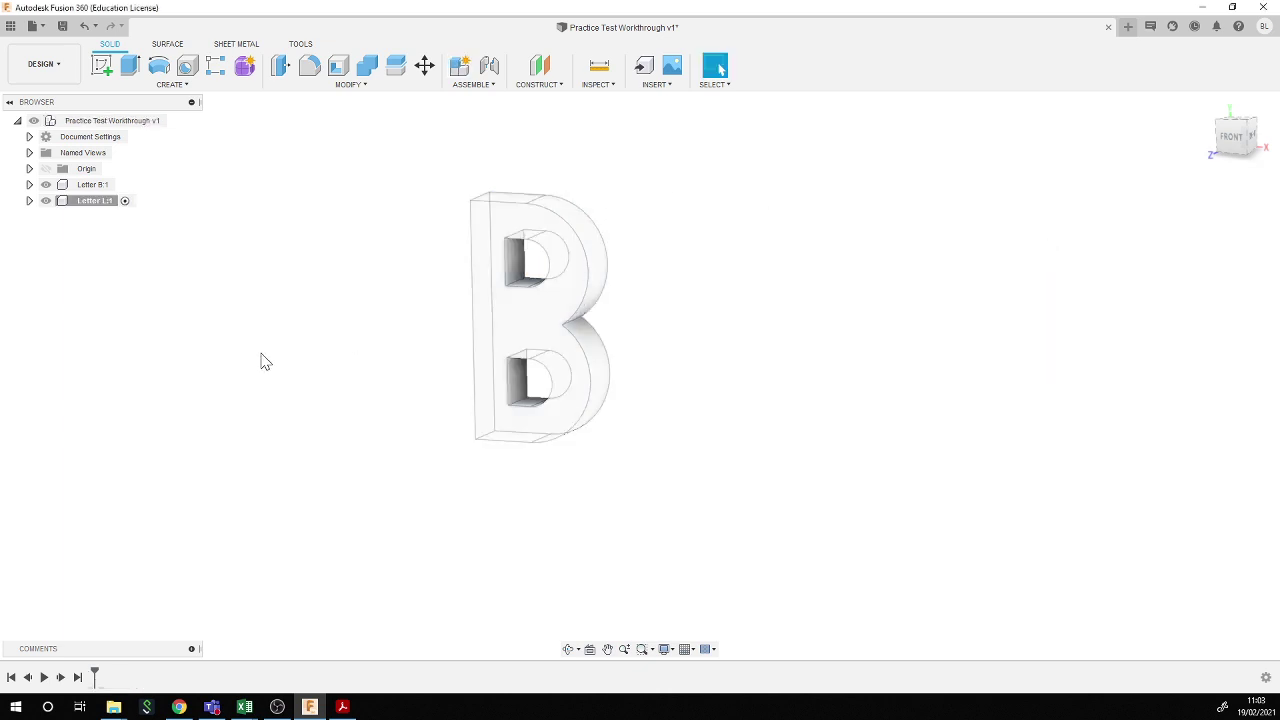
- Enter the form environment and start a T-Spline box on the XY plane behind the letter B
left_click(247, 78)
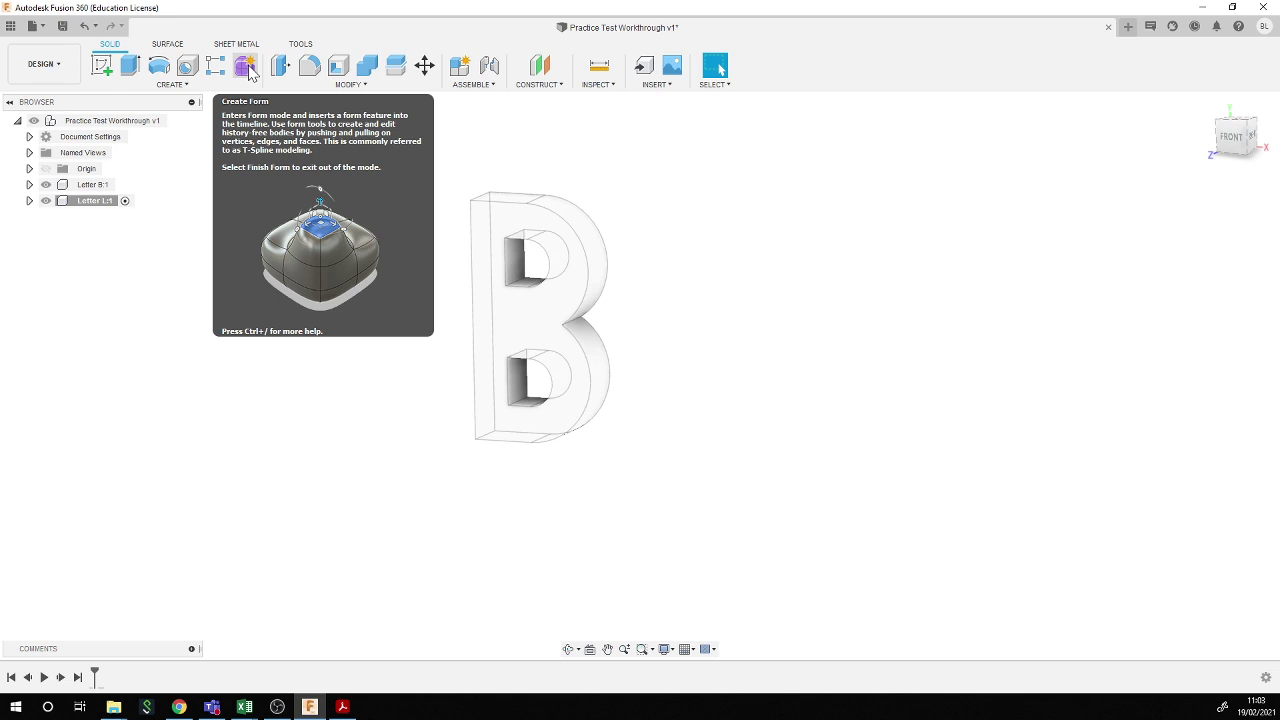
left_click(247, 68)
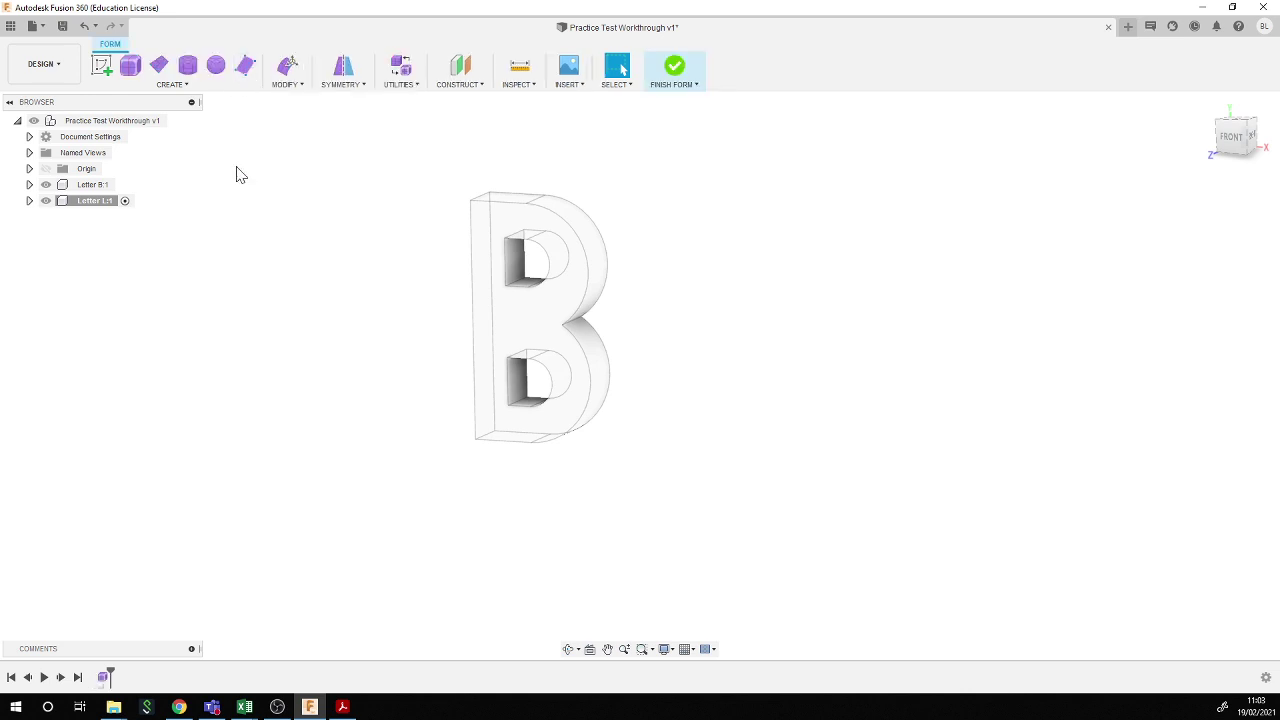
left_click(185, 87)
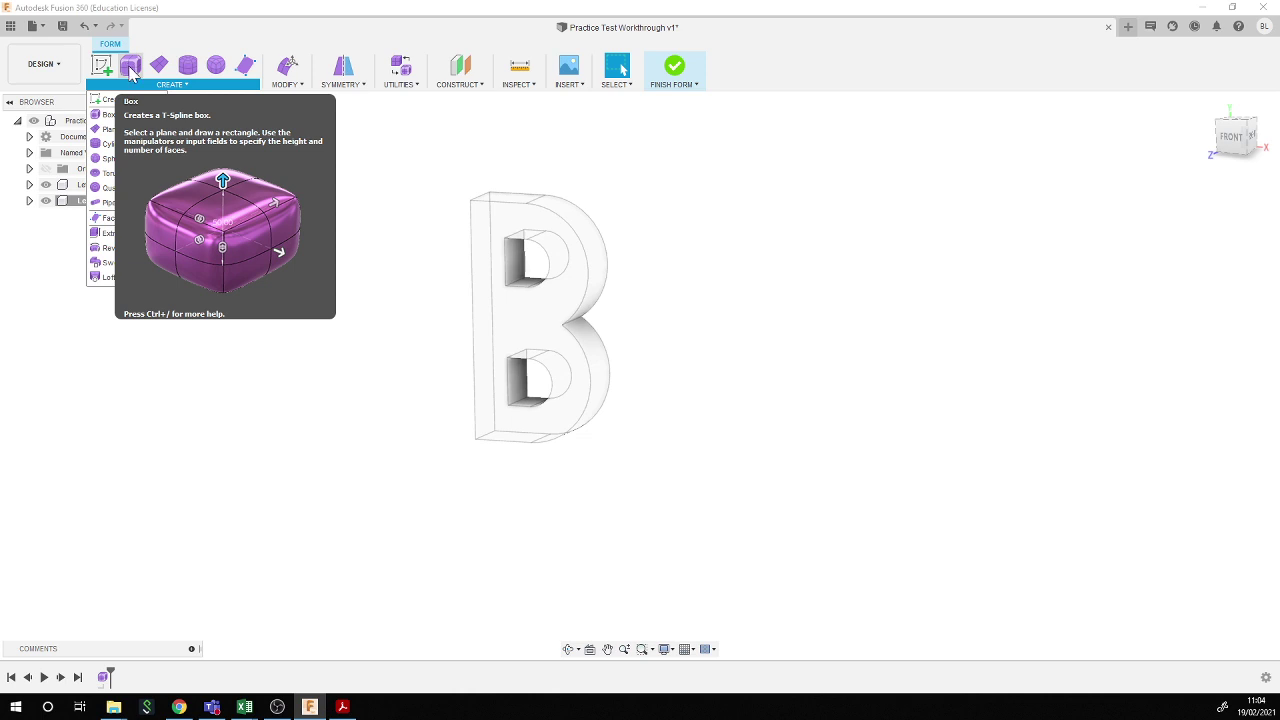
left_click(131, 68)
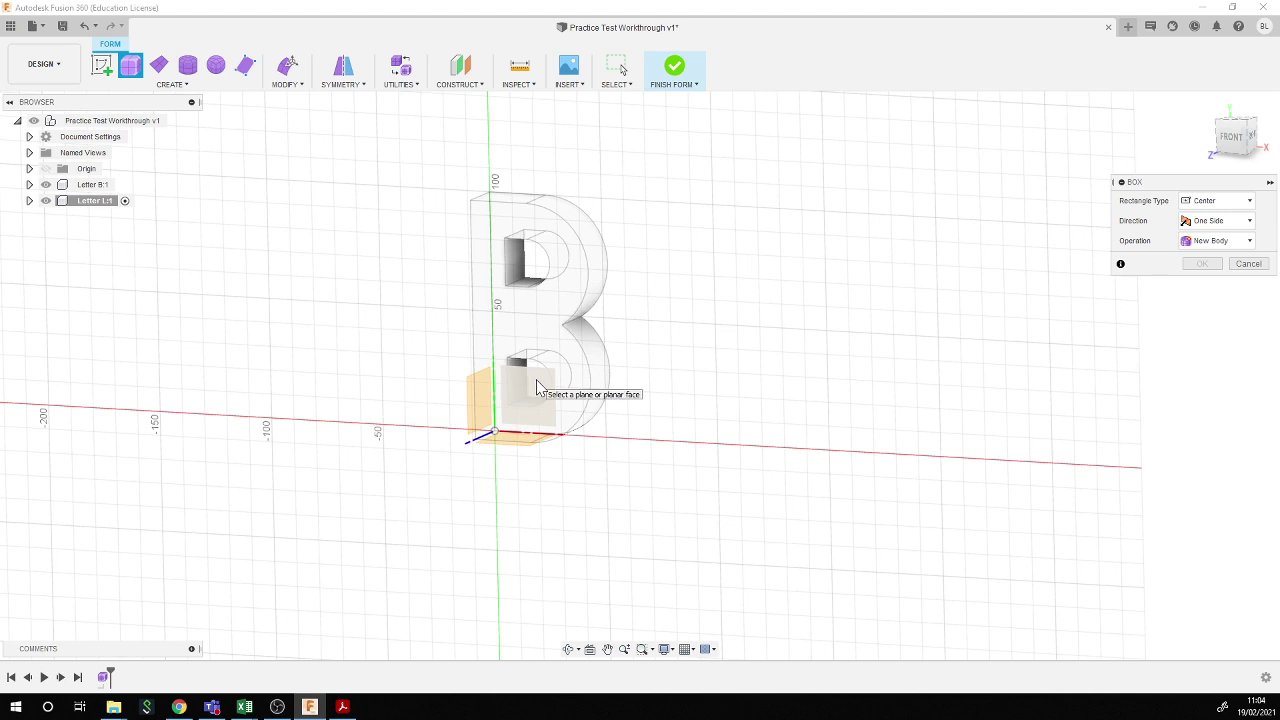
middle_click_drag(537, 387, 512, 402, "shift")
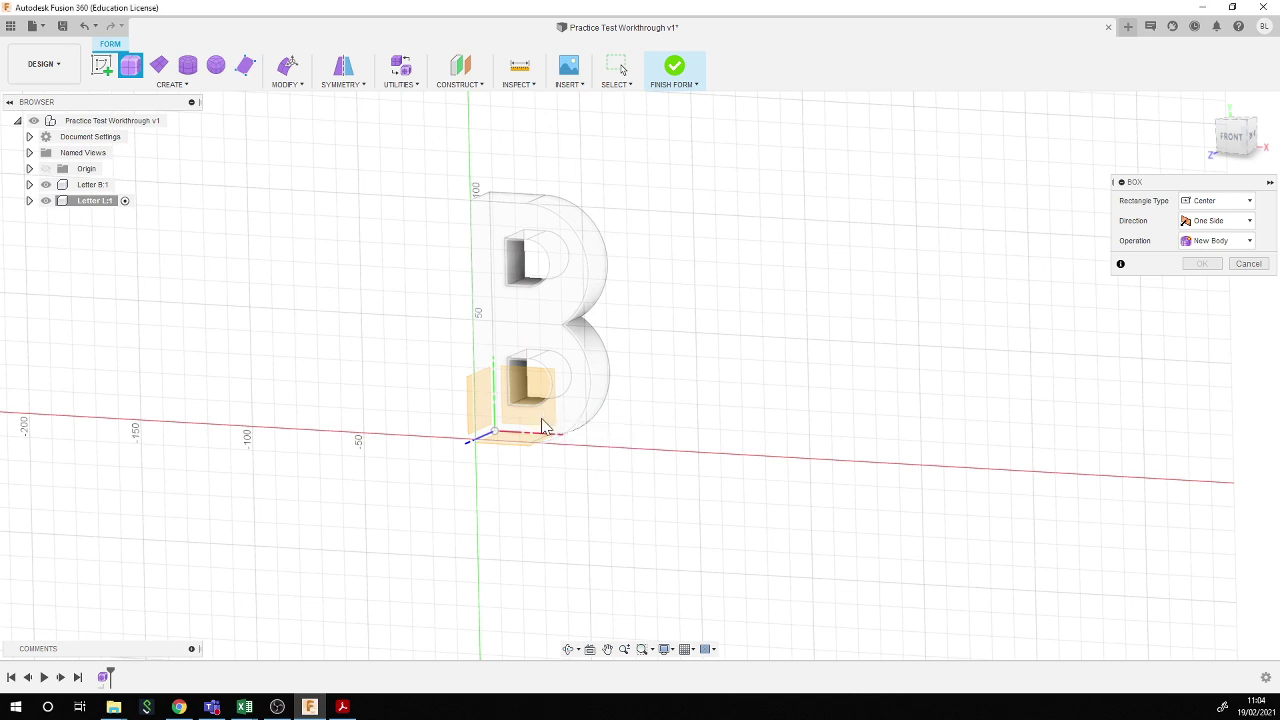
left_click(543, 426)
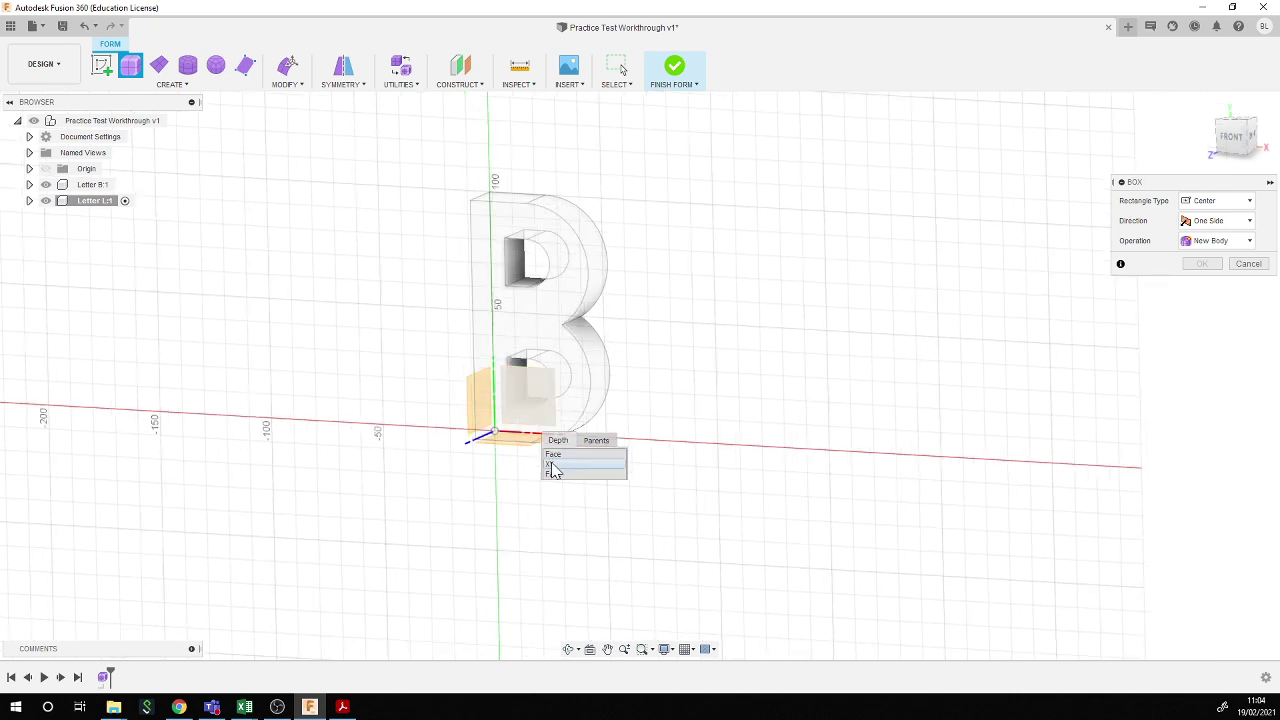
left_click(553, 466)
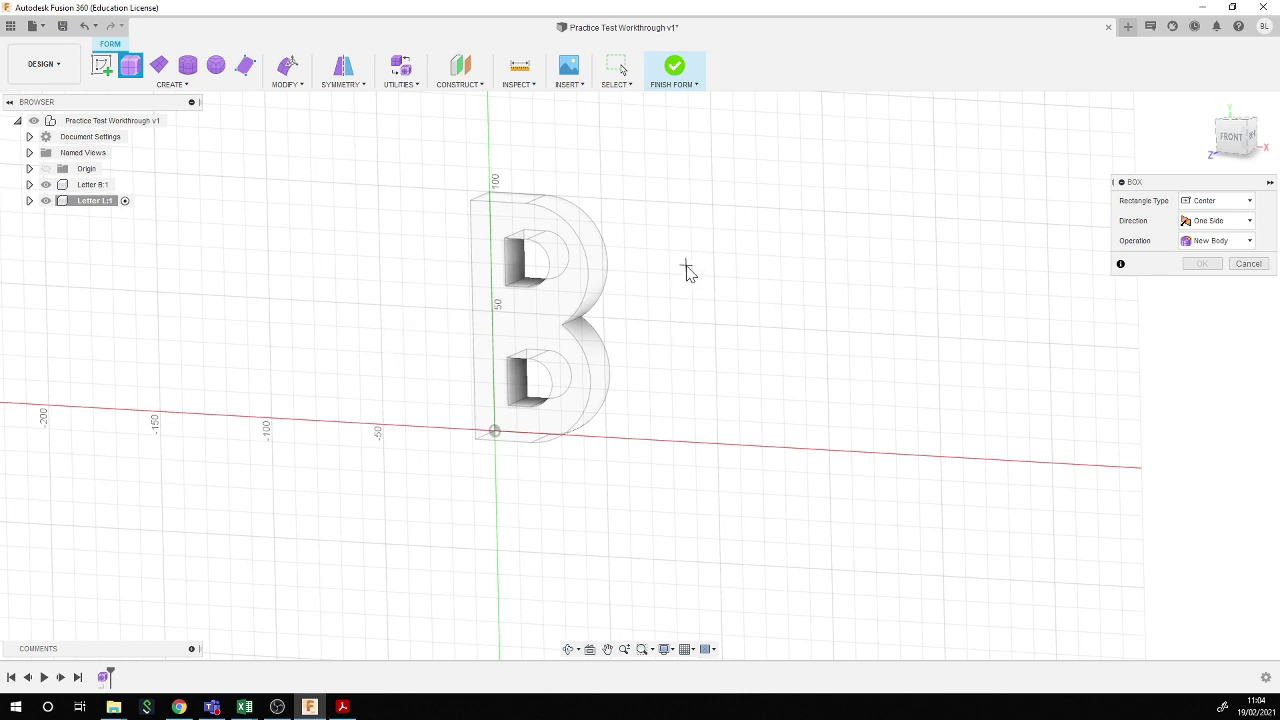
left_click(690, 204)
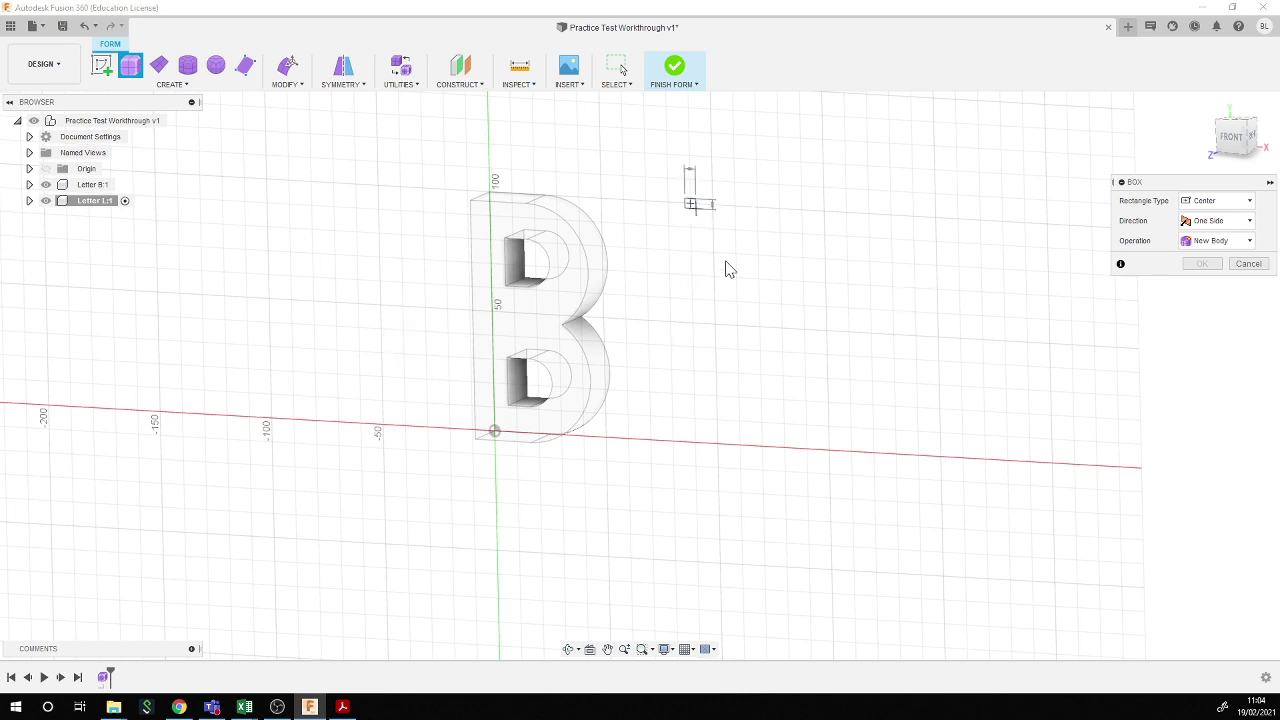
scroll(737, 350, "down", 3)
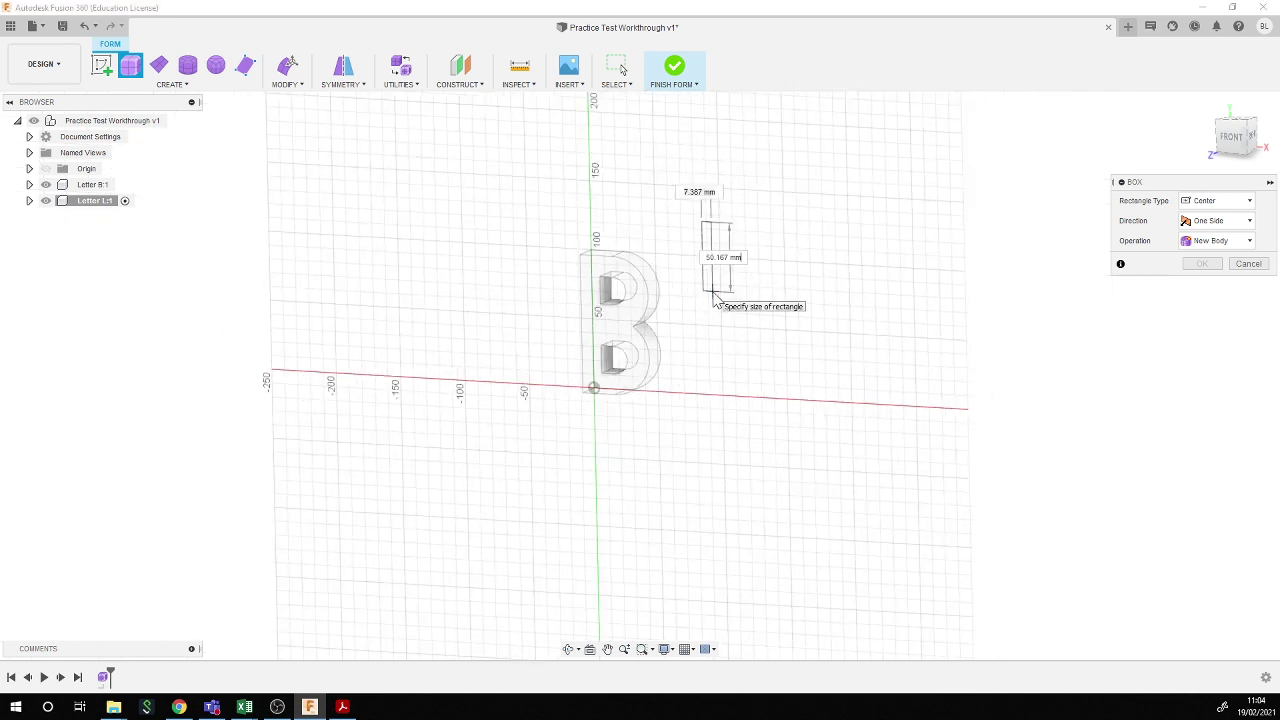
type("40")
key("Tab")
type("80")
key("Tab")
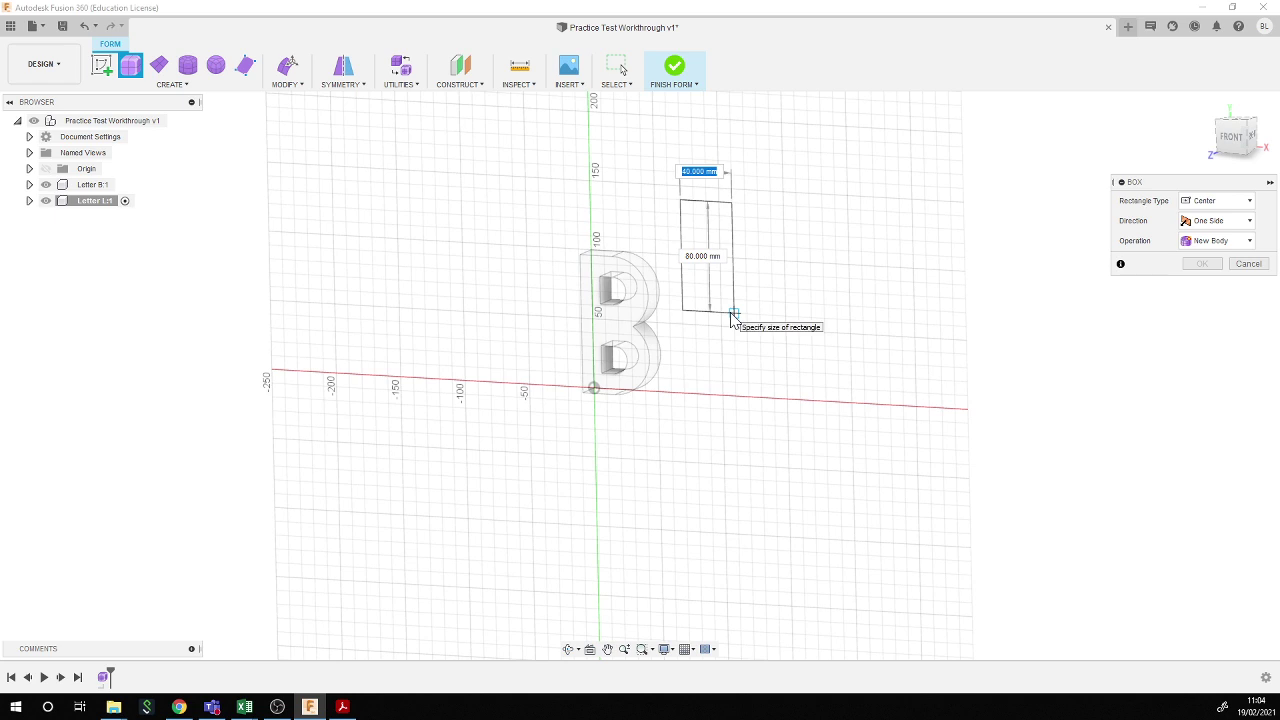
- Change the rectangle type to 2-Point and draw a base 20 mm wide and 100 mm high beside the B, ending on the horizontal axis
left_click(1215, 201)
left_click(1208, 233)
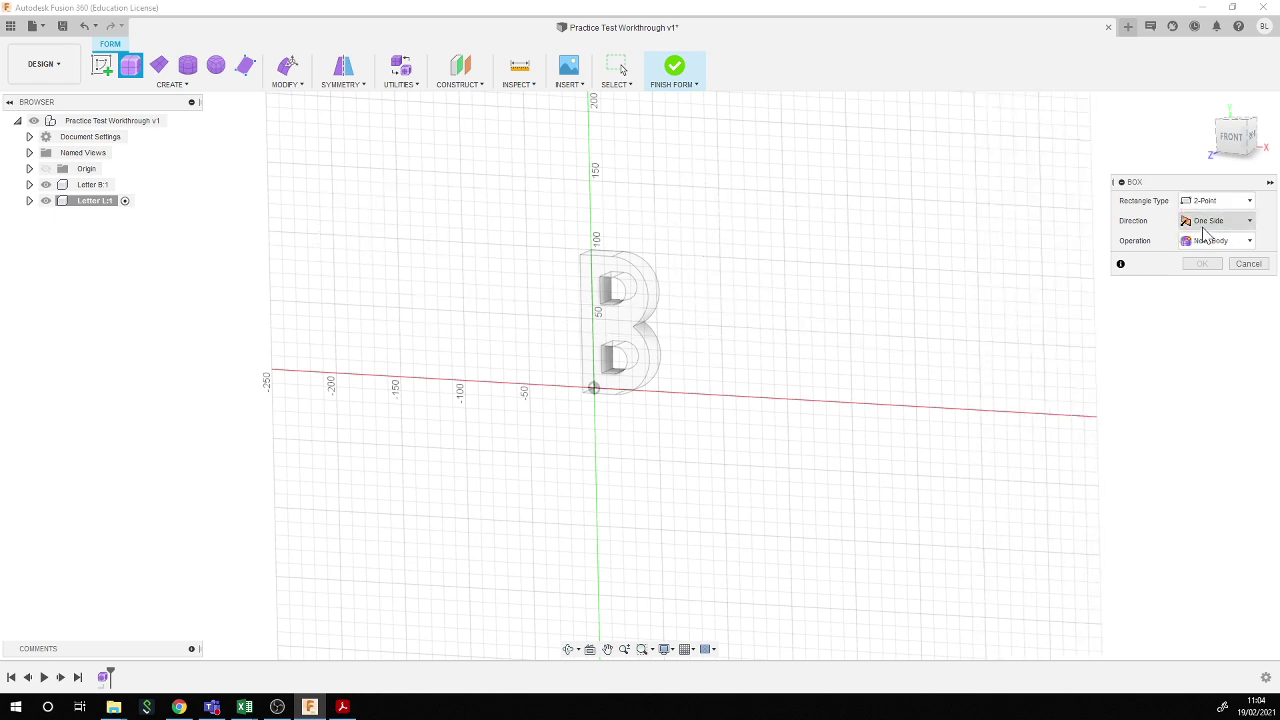
left_click(694, 257)
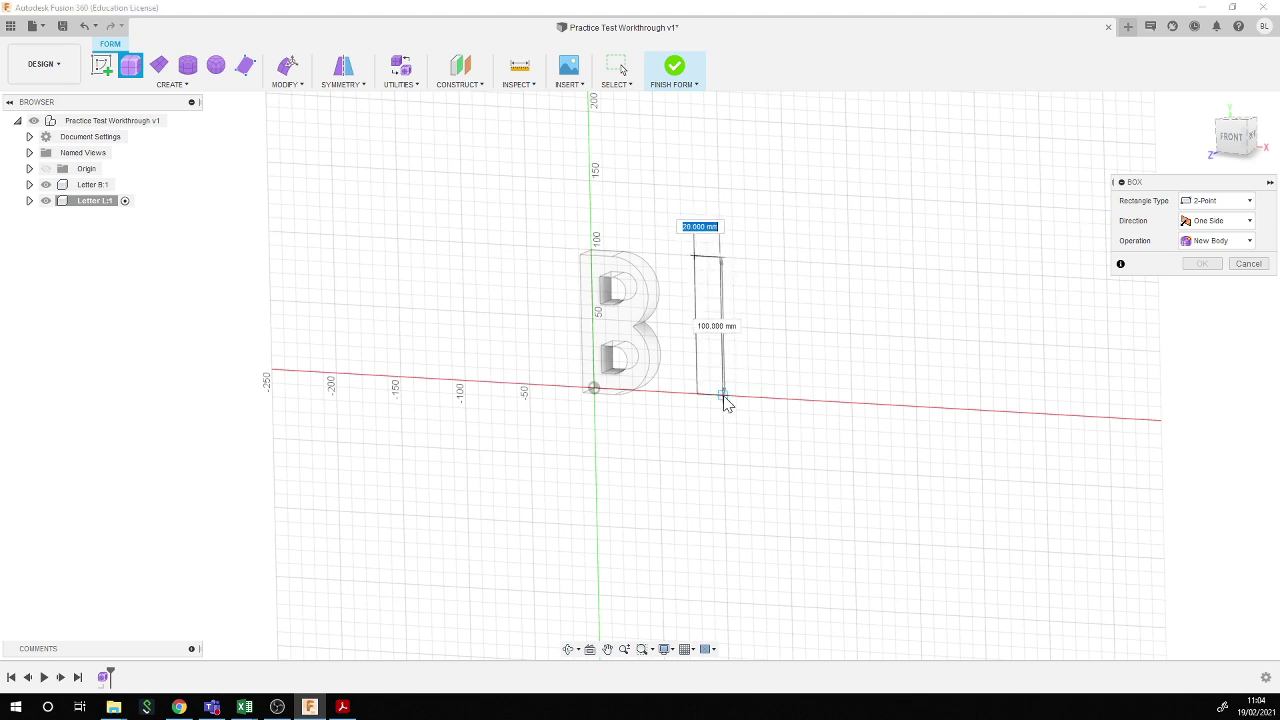
left_click(724, 396)
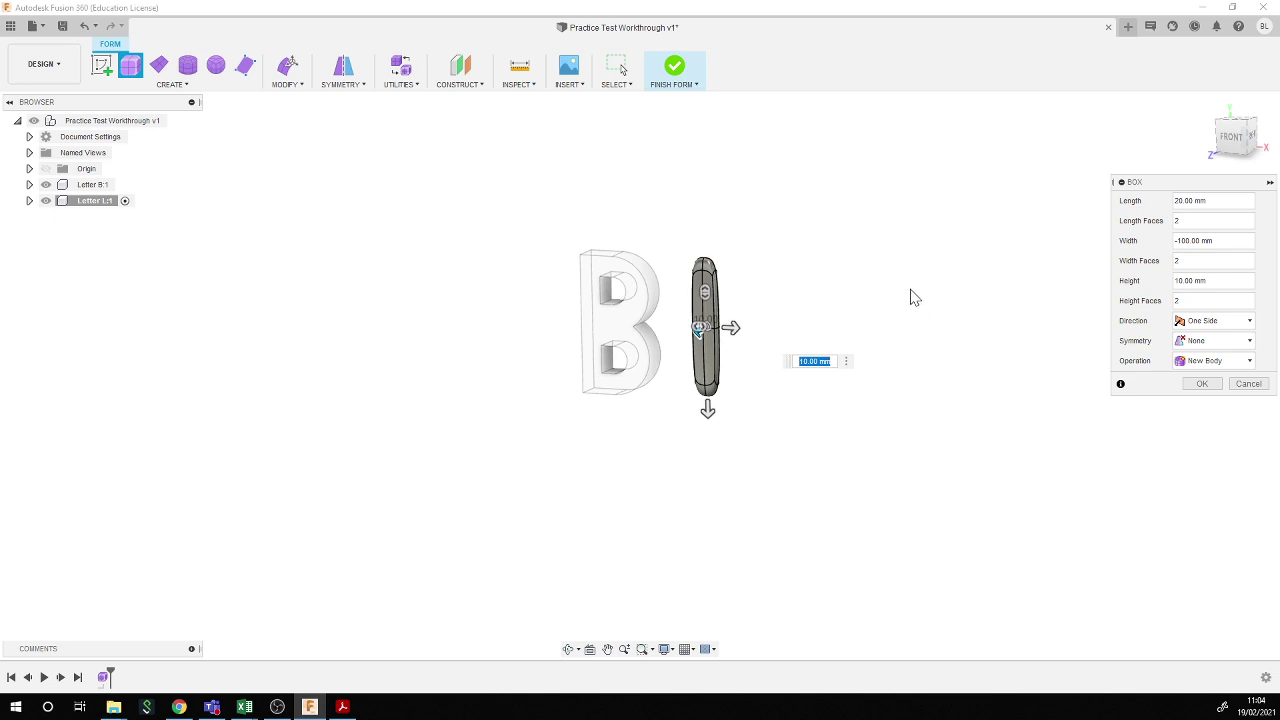
scroll(740, 325, "up", 5)
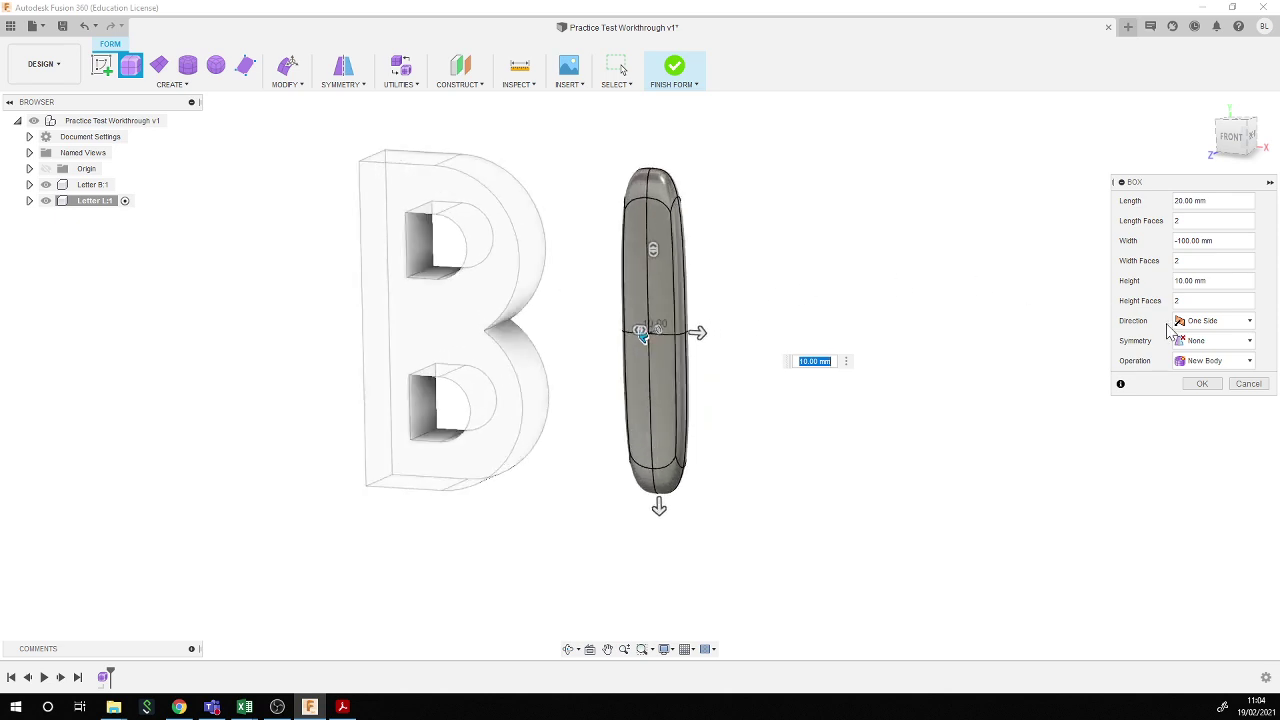
- Set the box's symmetry to Mirror with only height symmetry enabled
left_click(1212, 340)
left_click(1199, 377)
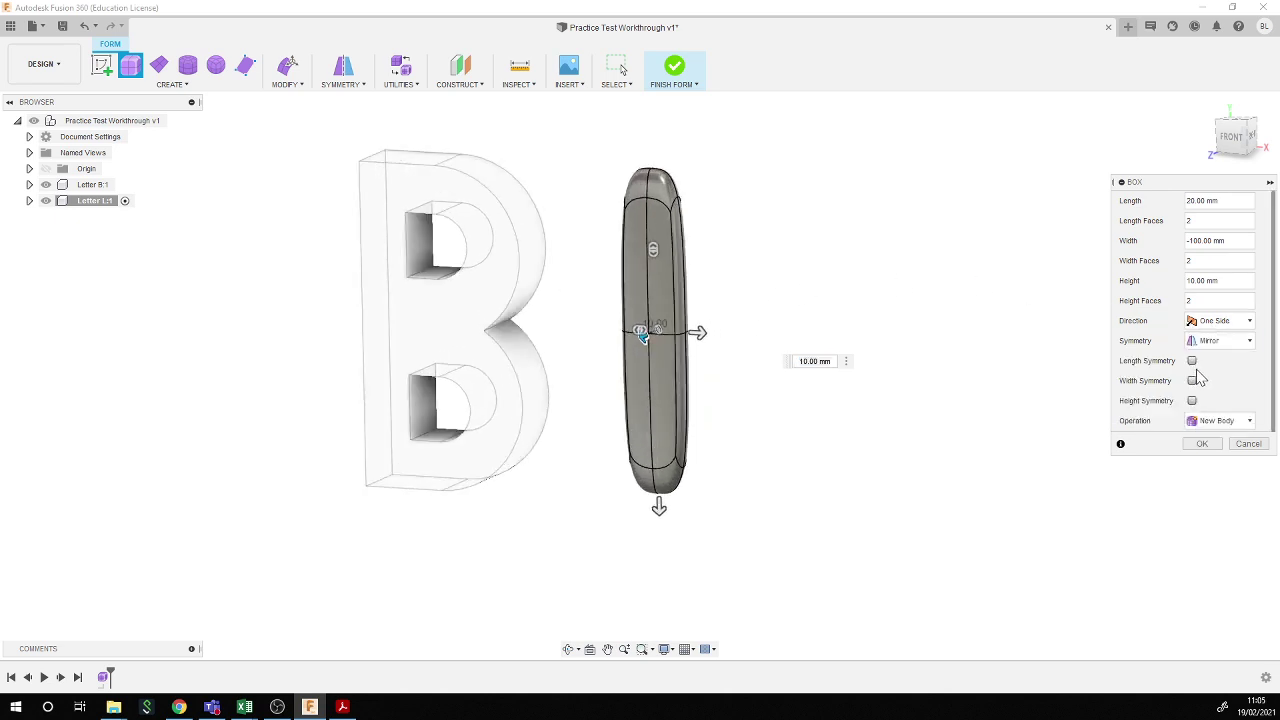
middle_click_drag(913, 300, 893, 338, "shift")
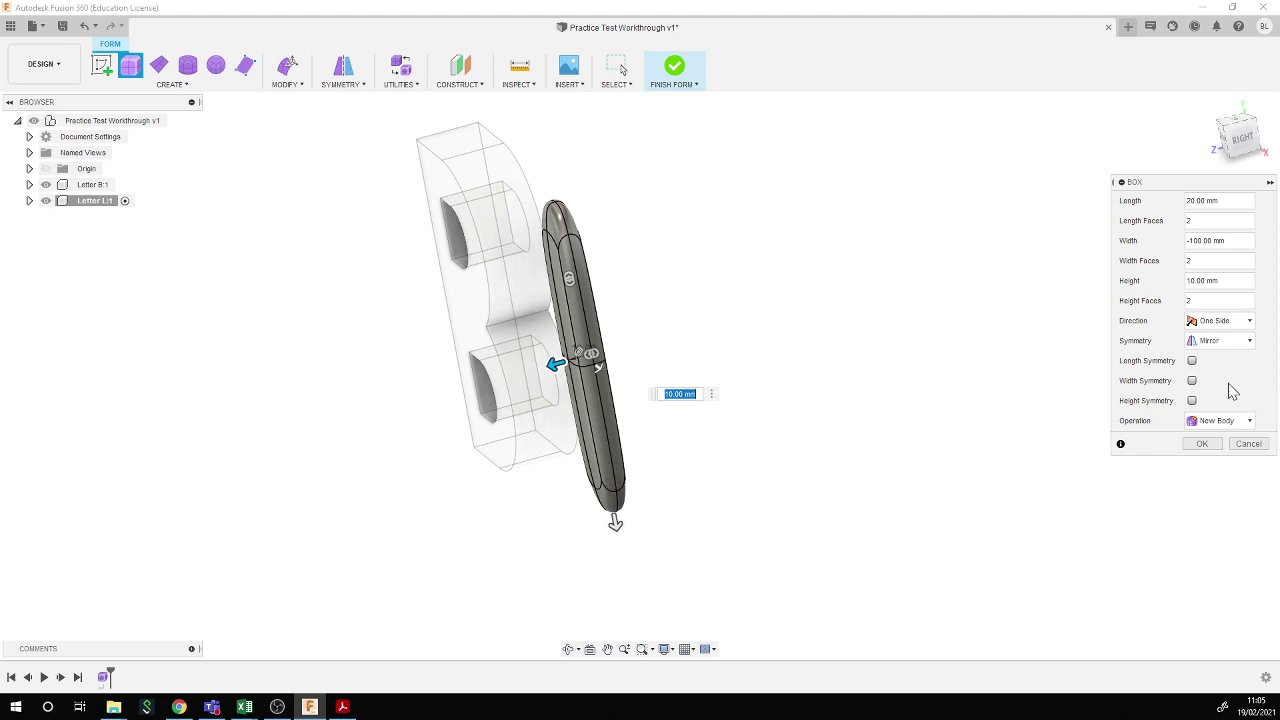
left_click(1192, 381)
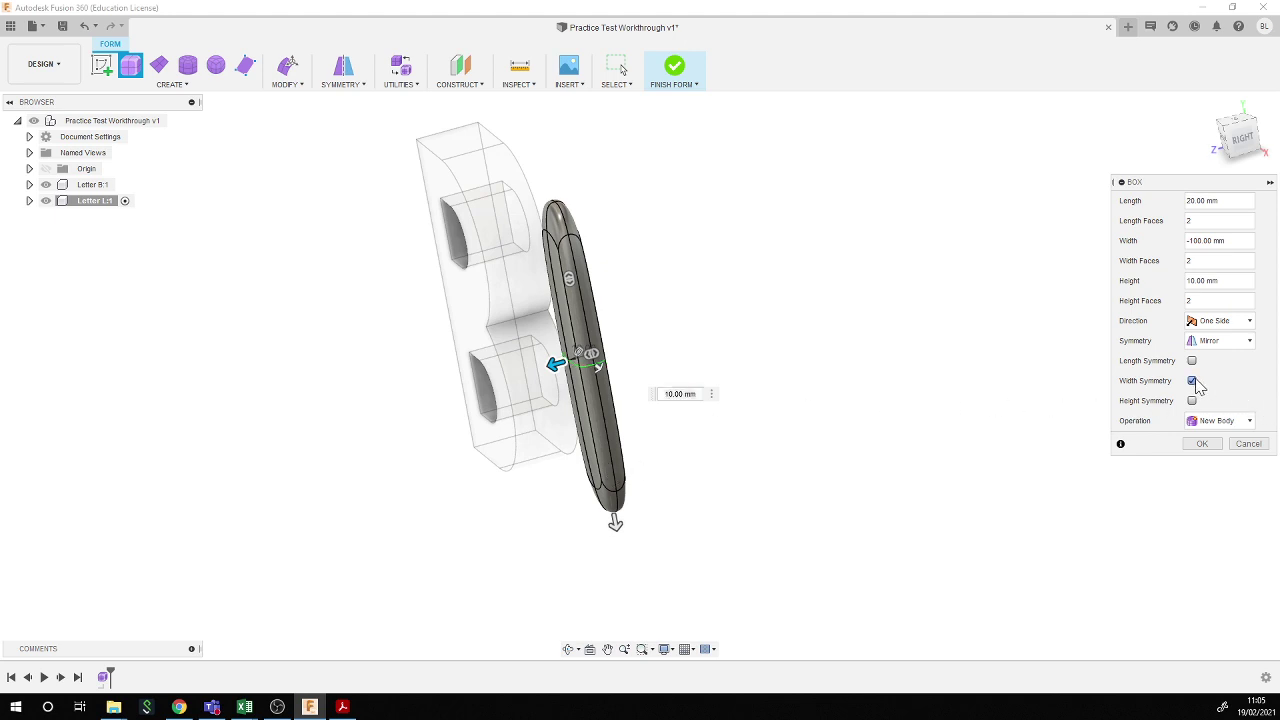
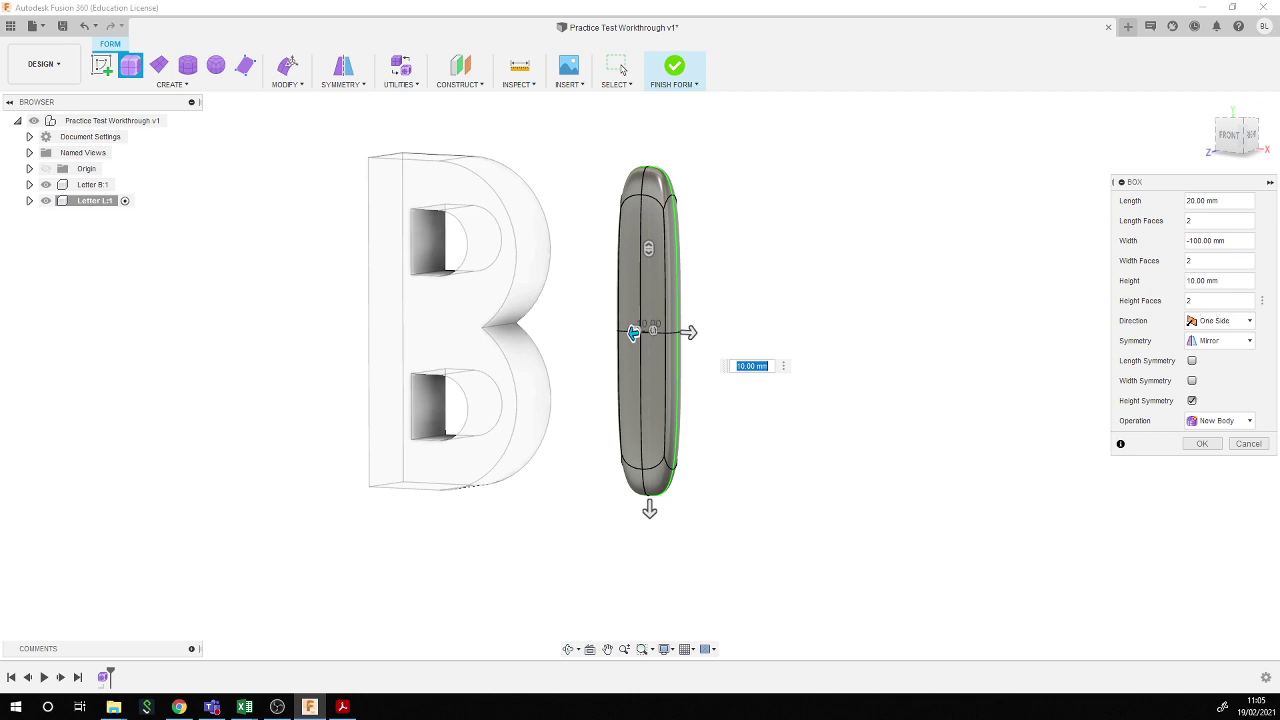
- Set the box's width faces to 6 and create it as a new body
left_click(1215, 300)
key("BackSpace")
type("8")
key("BackSpace")
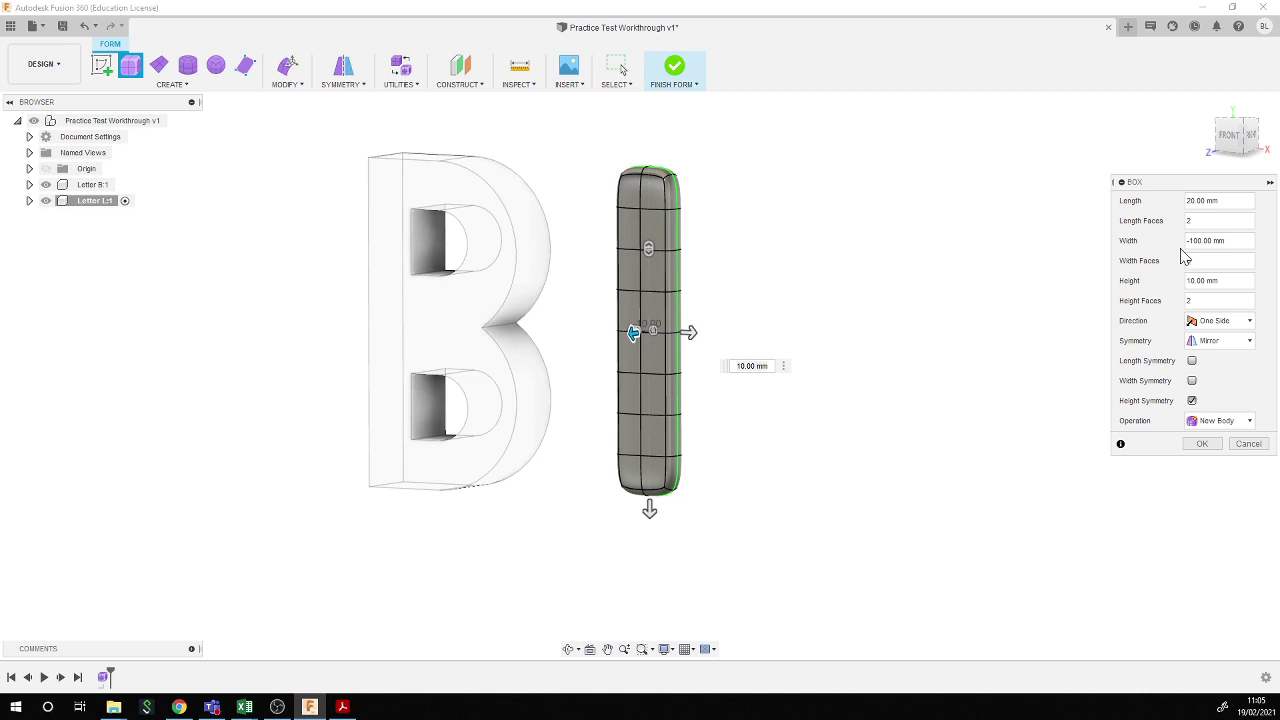
type("8")
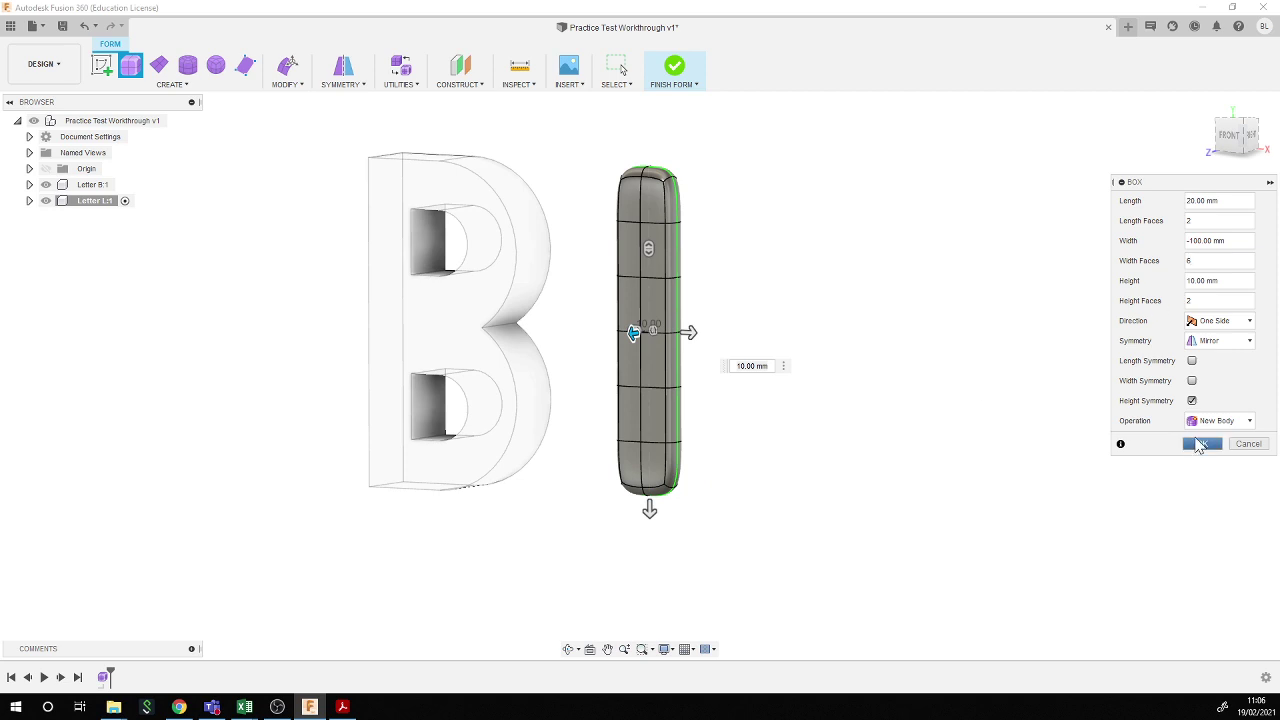
left_click(1200, 446)
left_click(1200, 444)
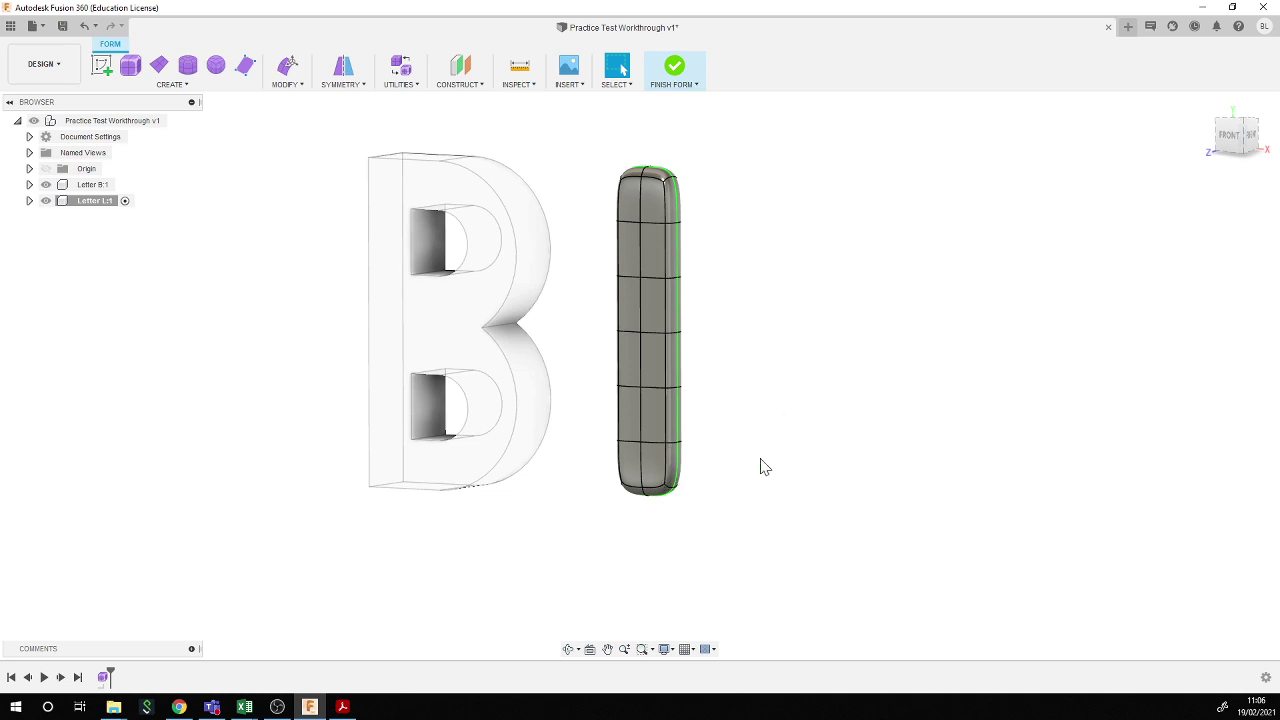
middle_click_drag(756, 463, 714, 474, "shift")
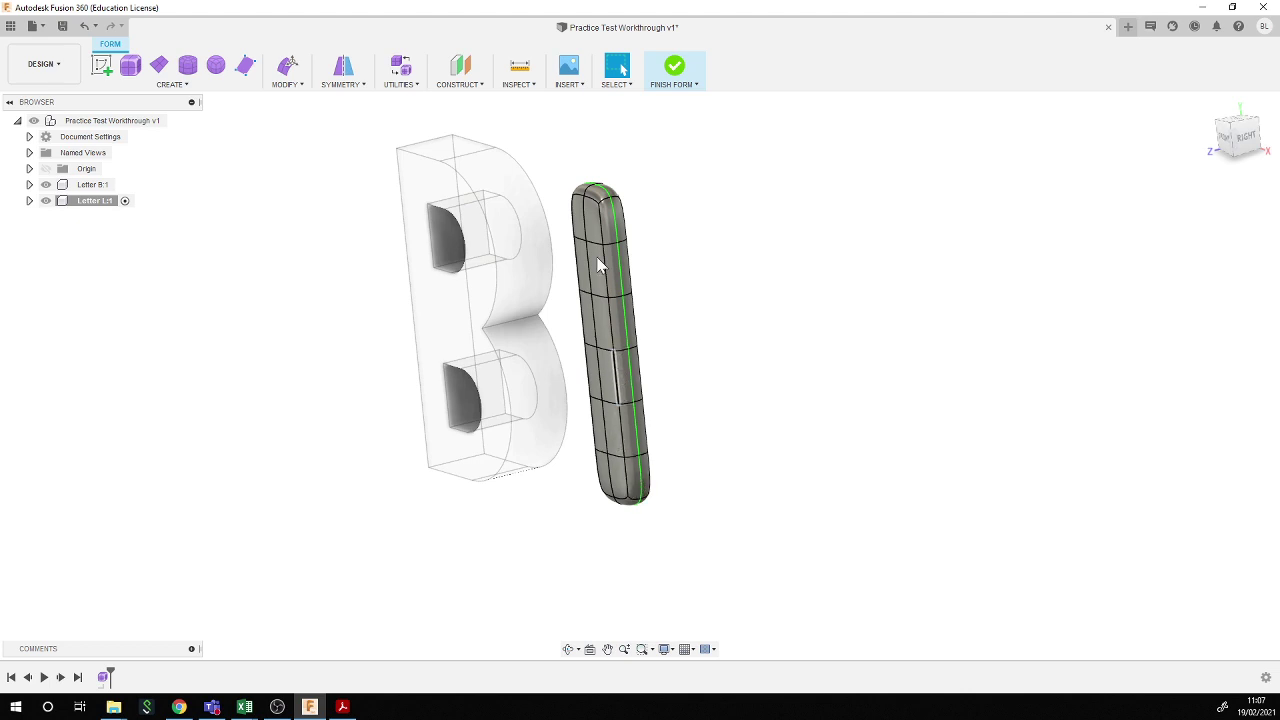
- Select the whole T-Spline bar and move it 15 mm along the depth direction with Edit Form to thicken it
left_click(1245, 140)
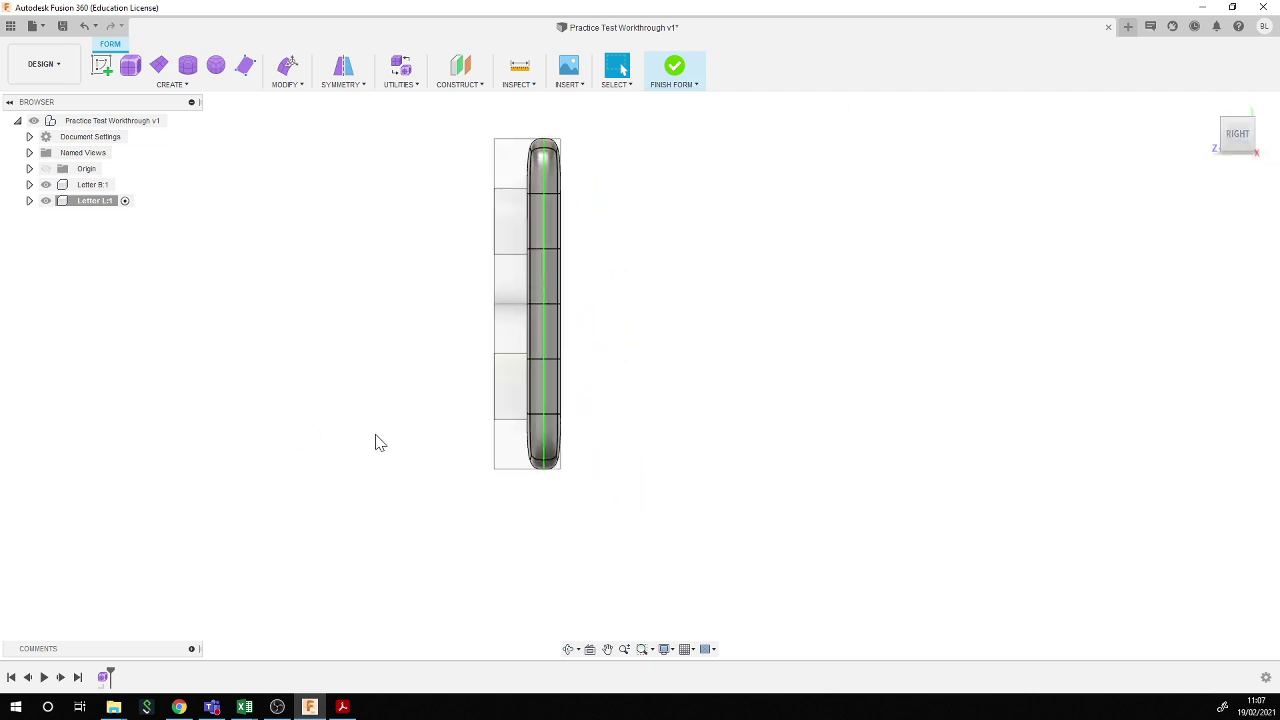
middle_click_drag(383, 442, 403, 457, "shift")
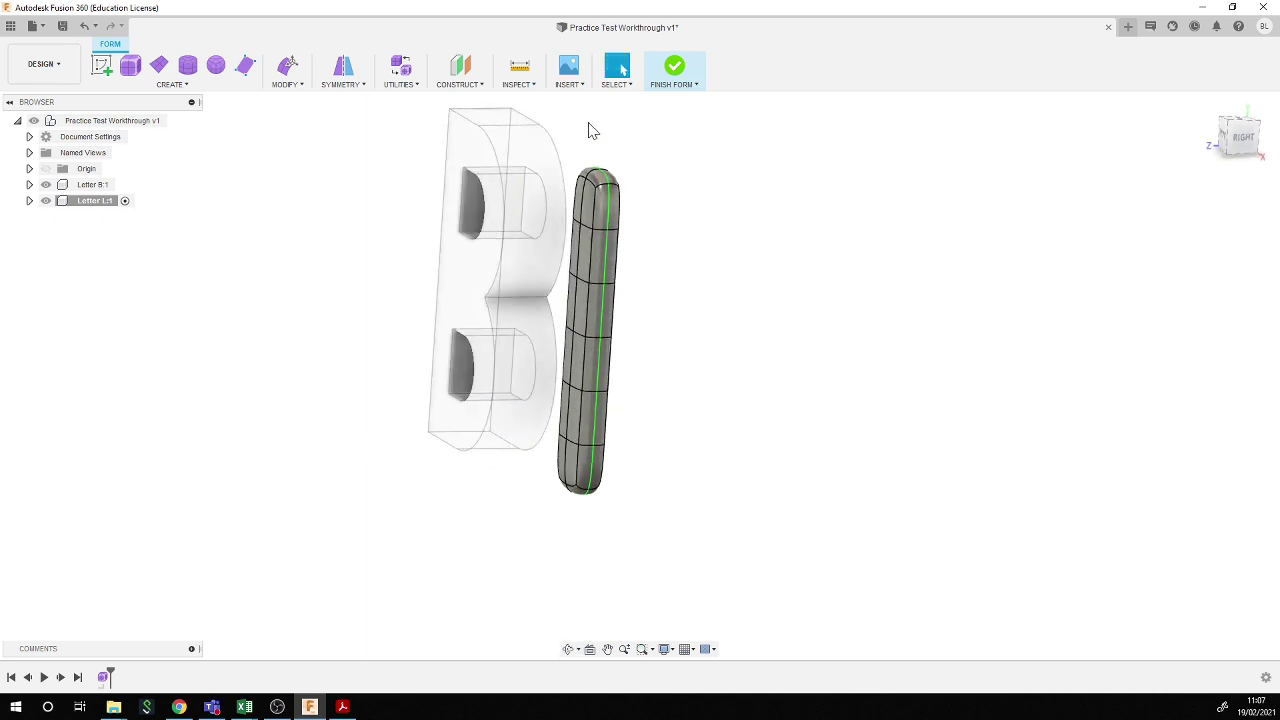
mouse_move(561, 116)
left_mouse_down()
mouse_move(663, 397)
mouse_move(621, 577)
mouse_move(551, 161)
mouse_move(565, 137)
mouse_move(551, 133)
left_mouse_up()
left_click(611, 551)
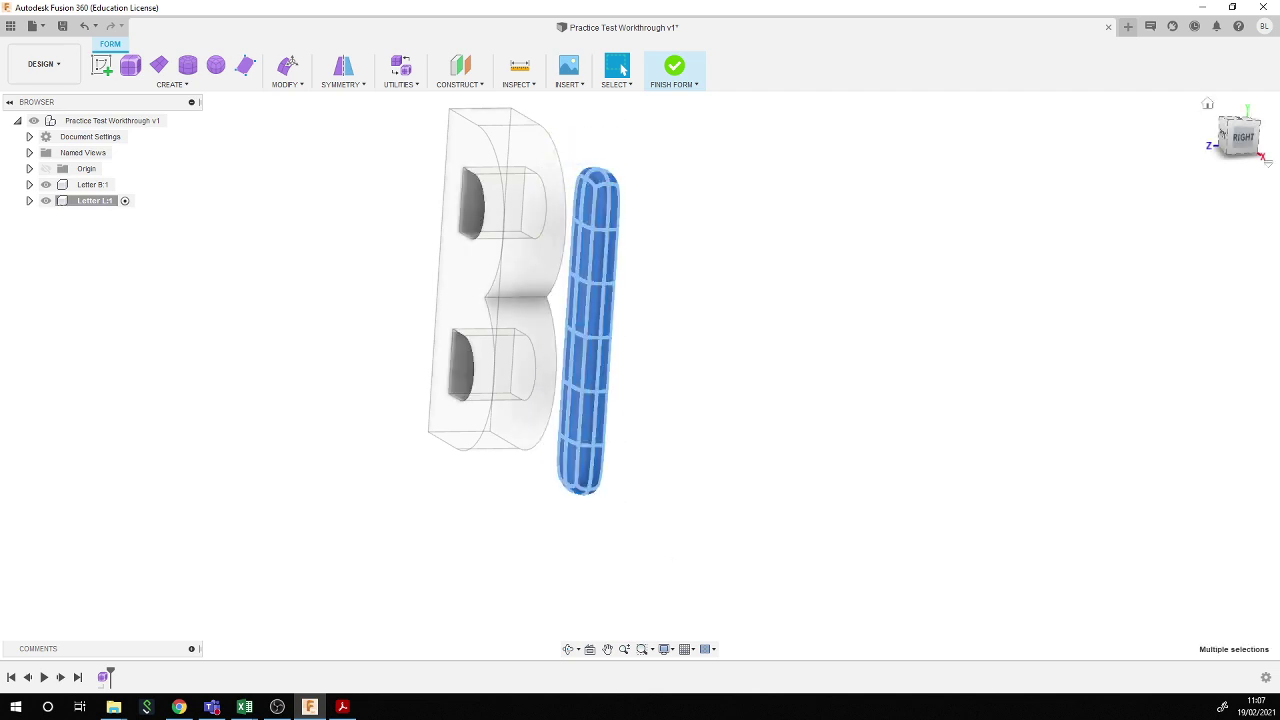
left_click(1243, 137)
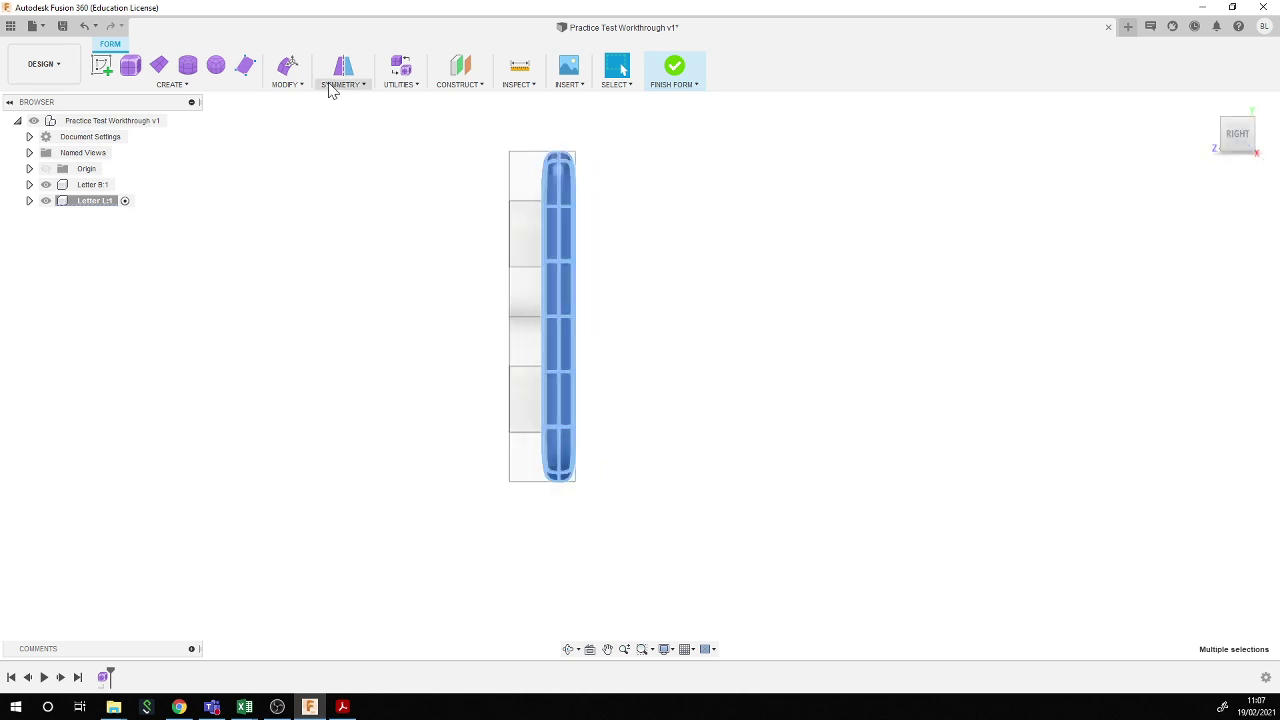
left_click(287, 70)
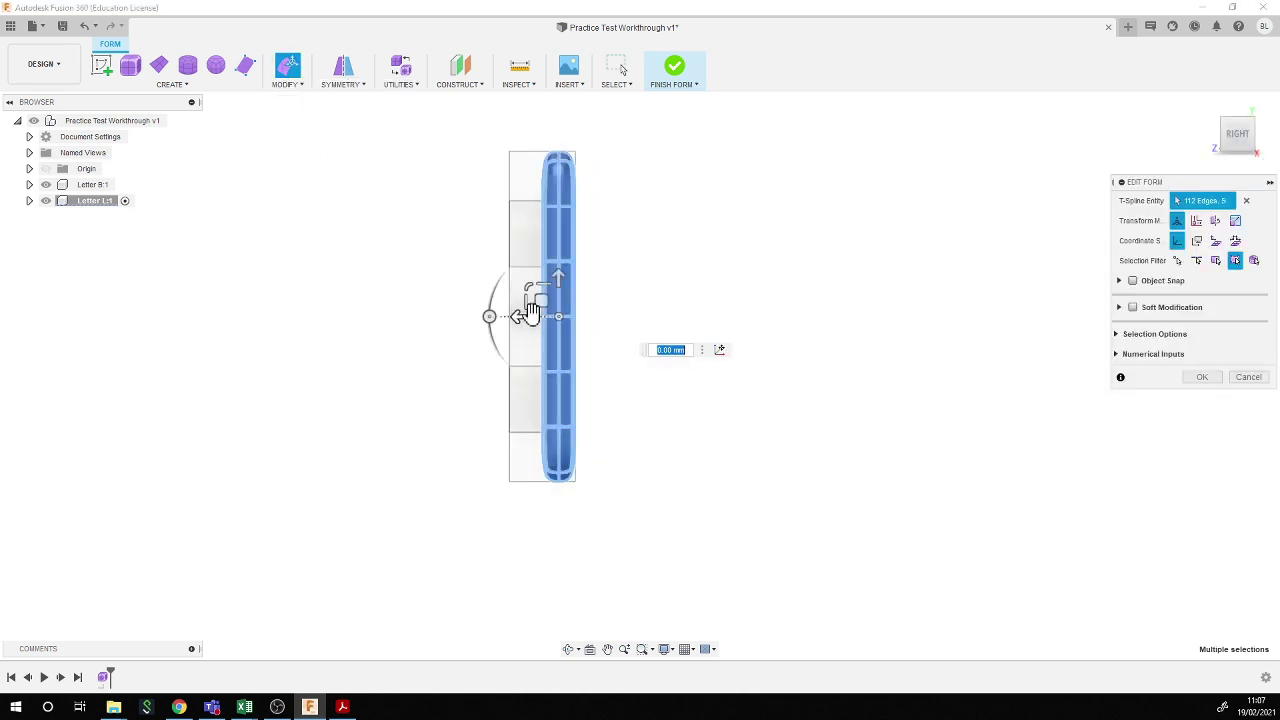
left_click_drag(518, 317, 473, 317)
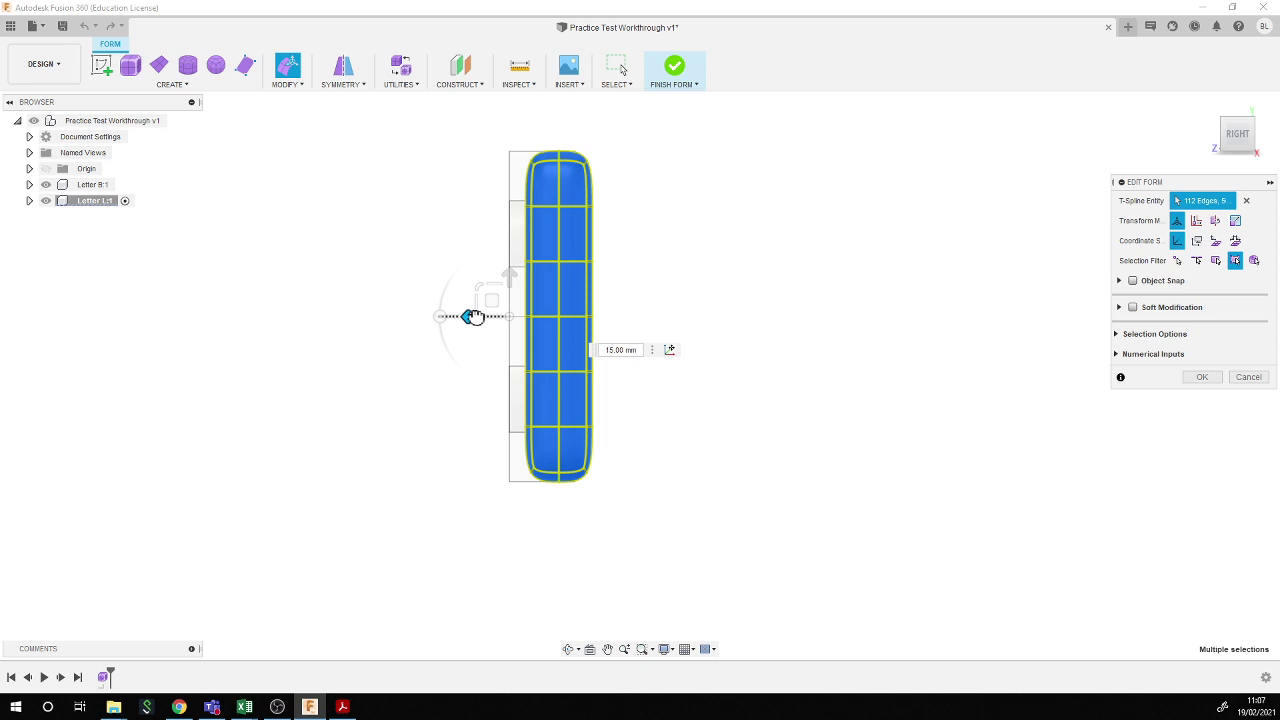
left_click(1203, 377)
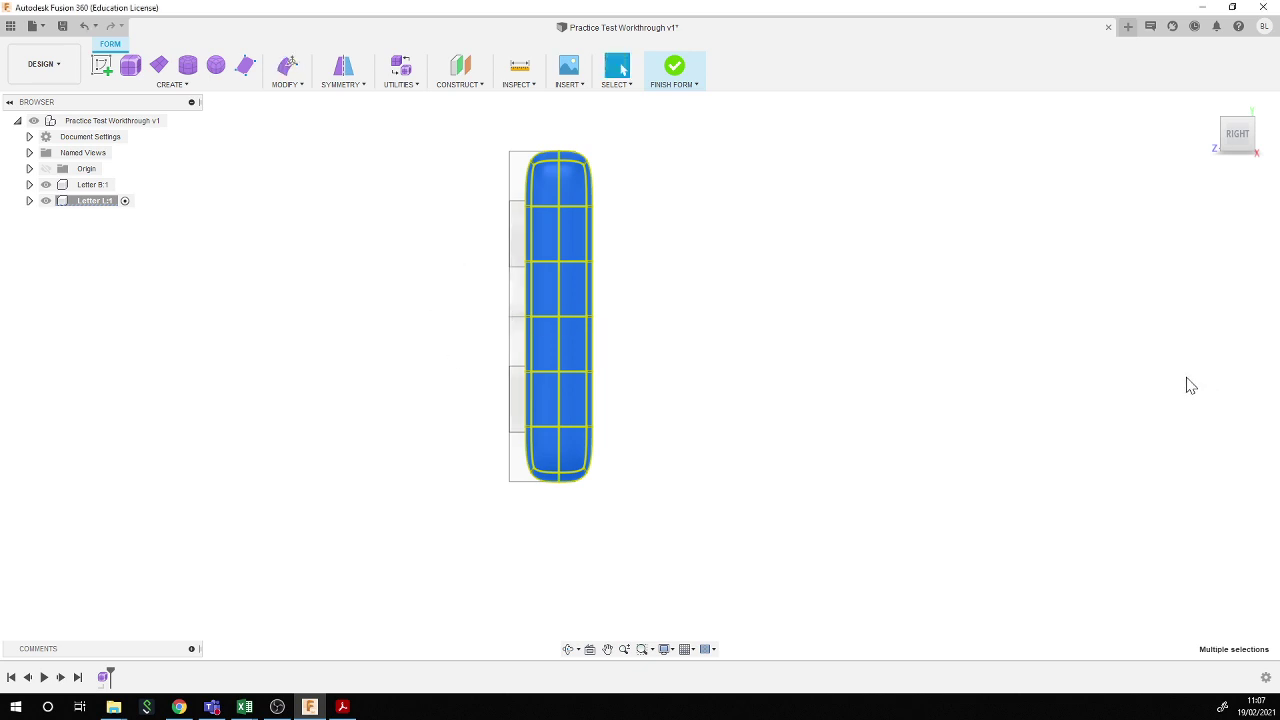
left_click(410, 333)
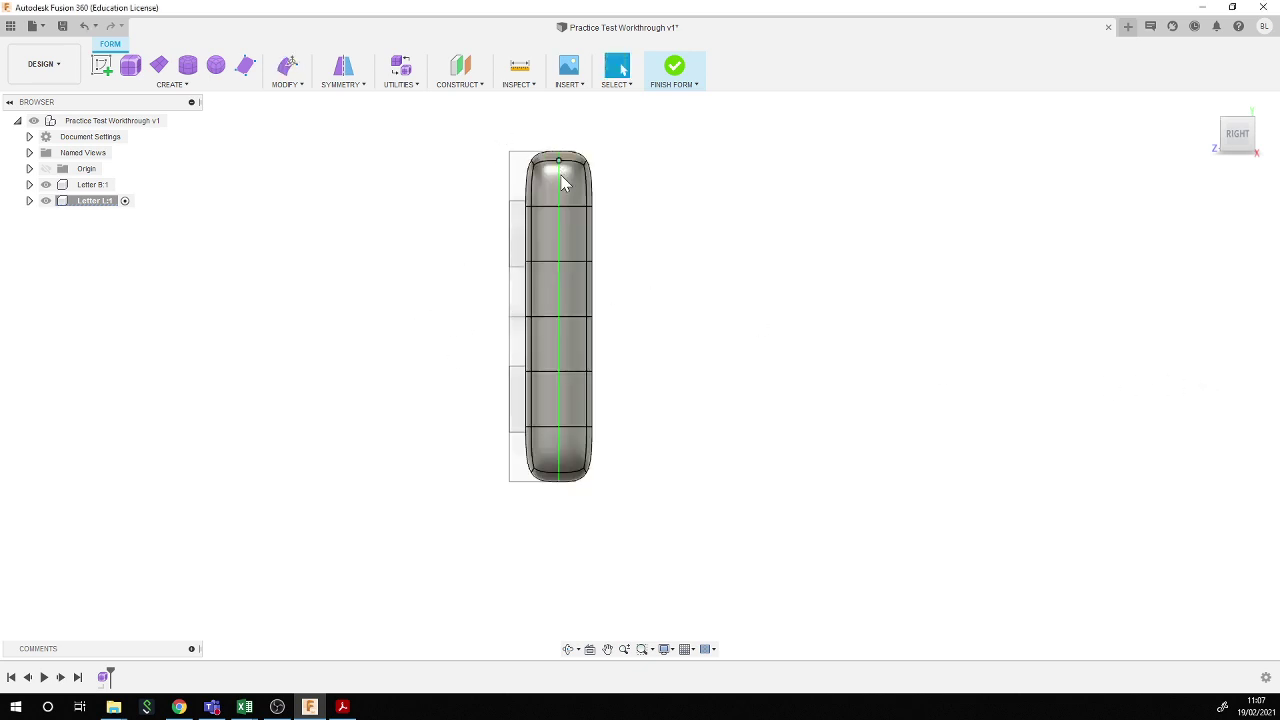
- Examine the thickened bar beside the letter B from the side, from above and at an angle
middle_click_drag(514, 223, 412, 321, "shift")
left_click(1235, 135)
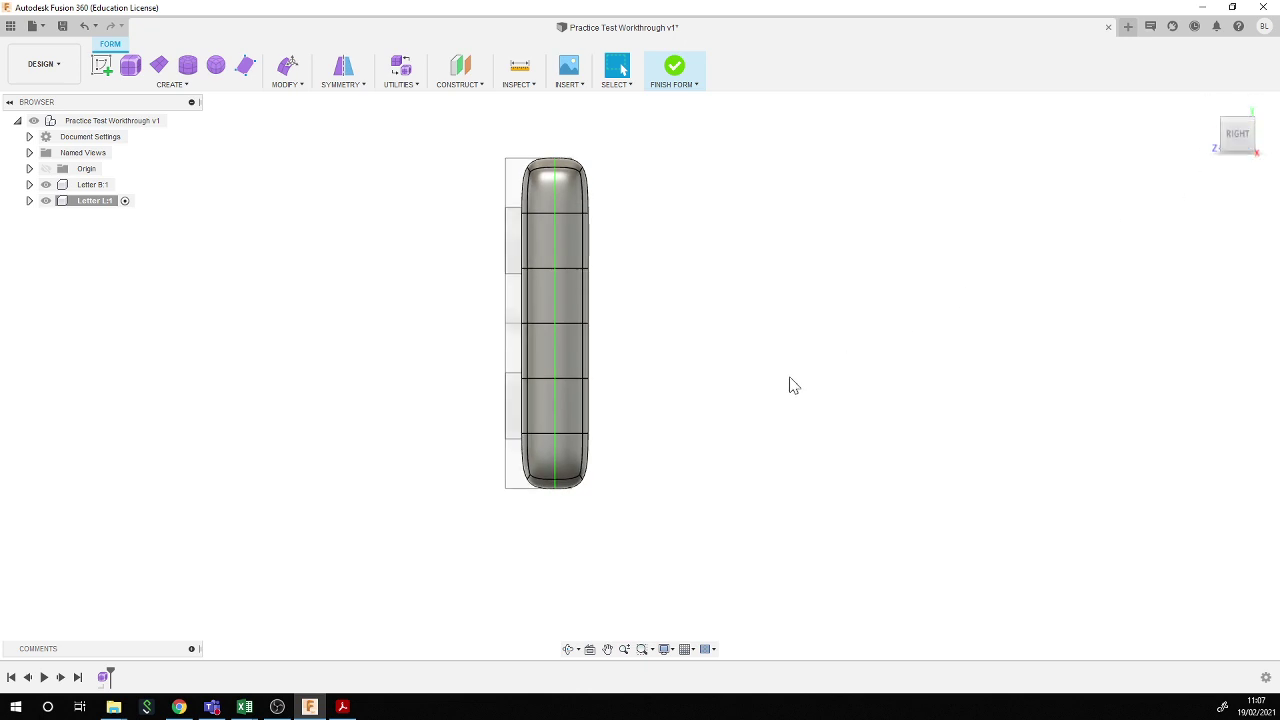
mouse_move(791, 383)
middle_mouse_down("shift")
mouse_move(878, 380)
mouse_move(857, 406)
middle_mouse_up("shift")
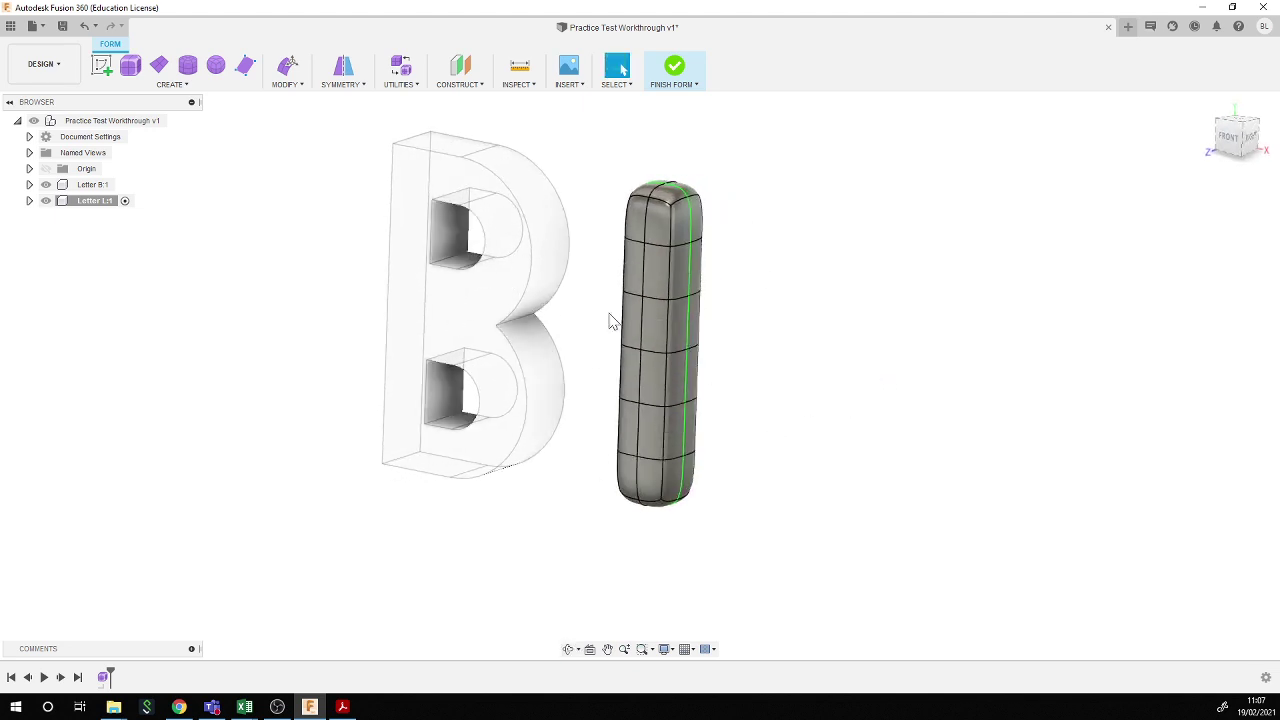
left_click(1244, 124)
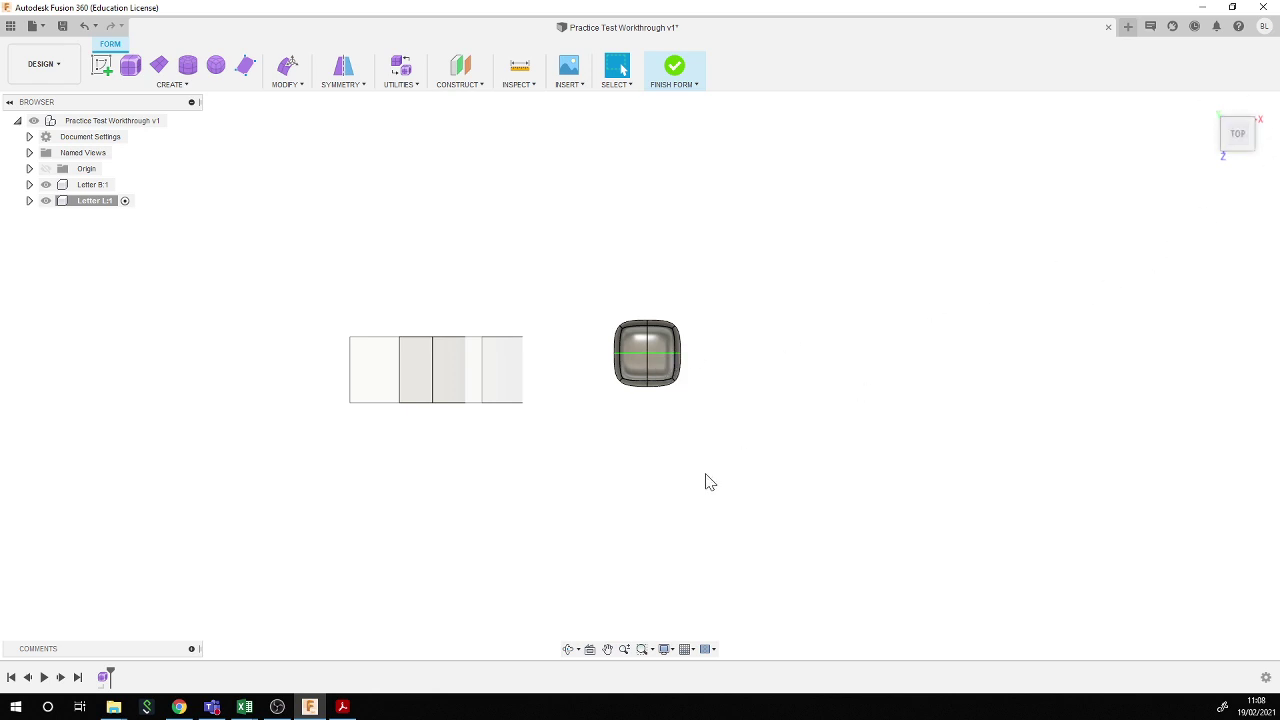
middle_click_drag(574, 509, 522, 420, "shift")
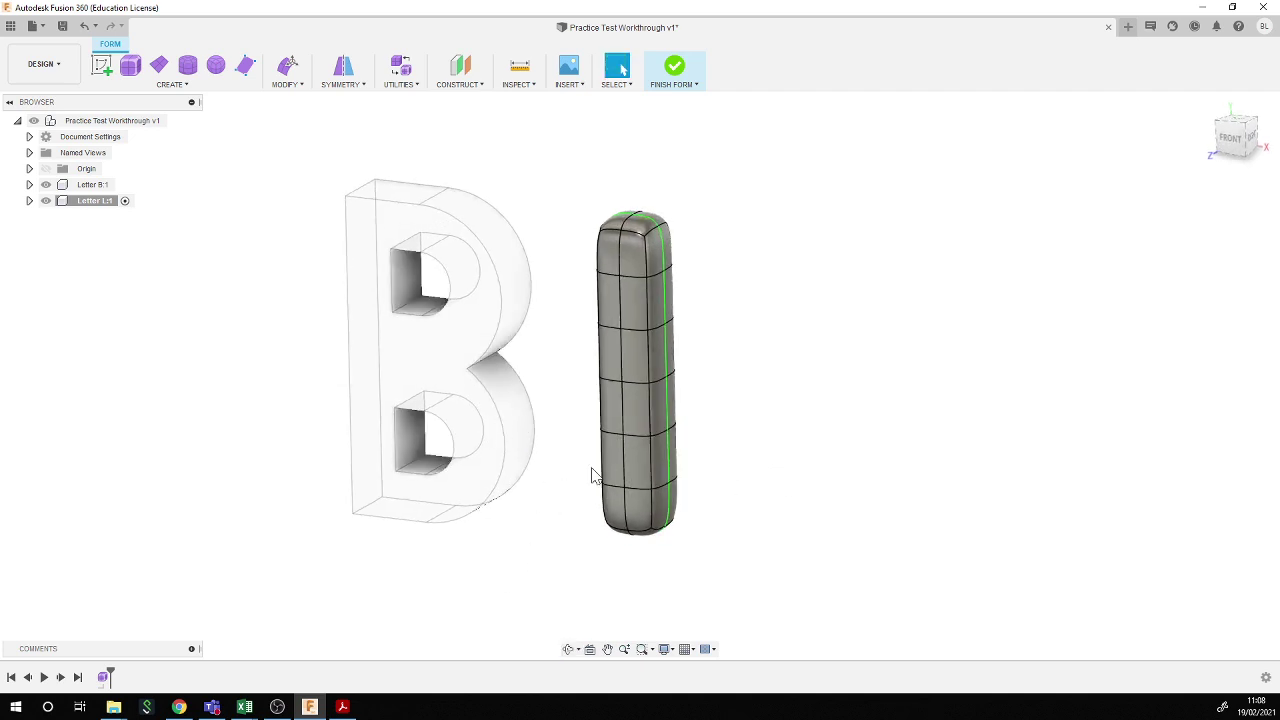
mouse_move(593, 476)
middle_mouse_down("shift")
mouse_move(586, 494)
mouse_move(603, 517)
mouse_move(606, 454)
mouse_move(664, 425)
mouse_move(609, 394)
mouse_move(623, 371)
mouse_move(591, 420)
mouse_move(610, 403)
mouse_move(600, 389)
middle_mouse_up("shift")
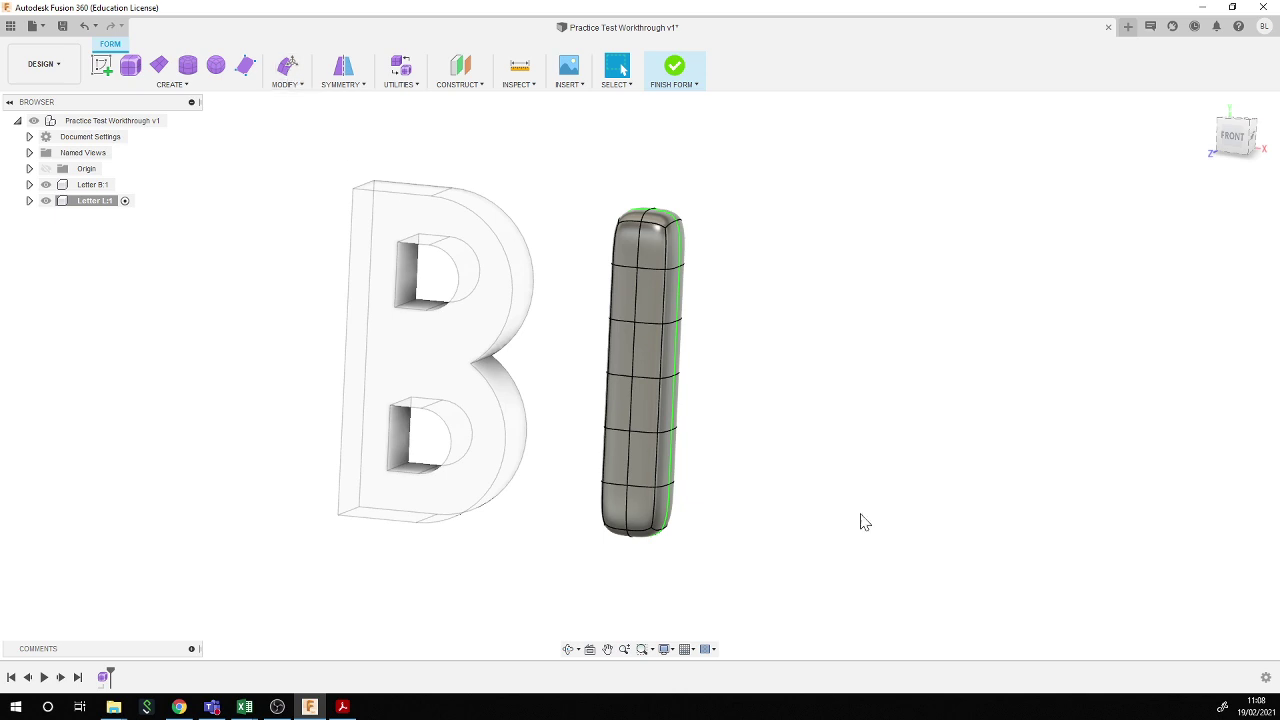
middle_click_drag(754, 511, 590, 515, "shift")
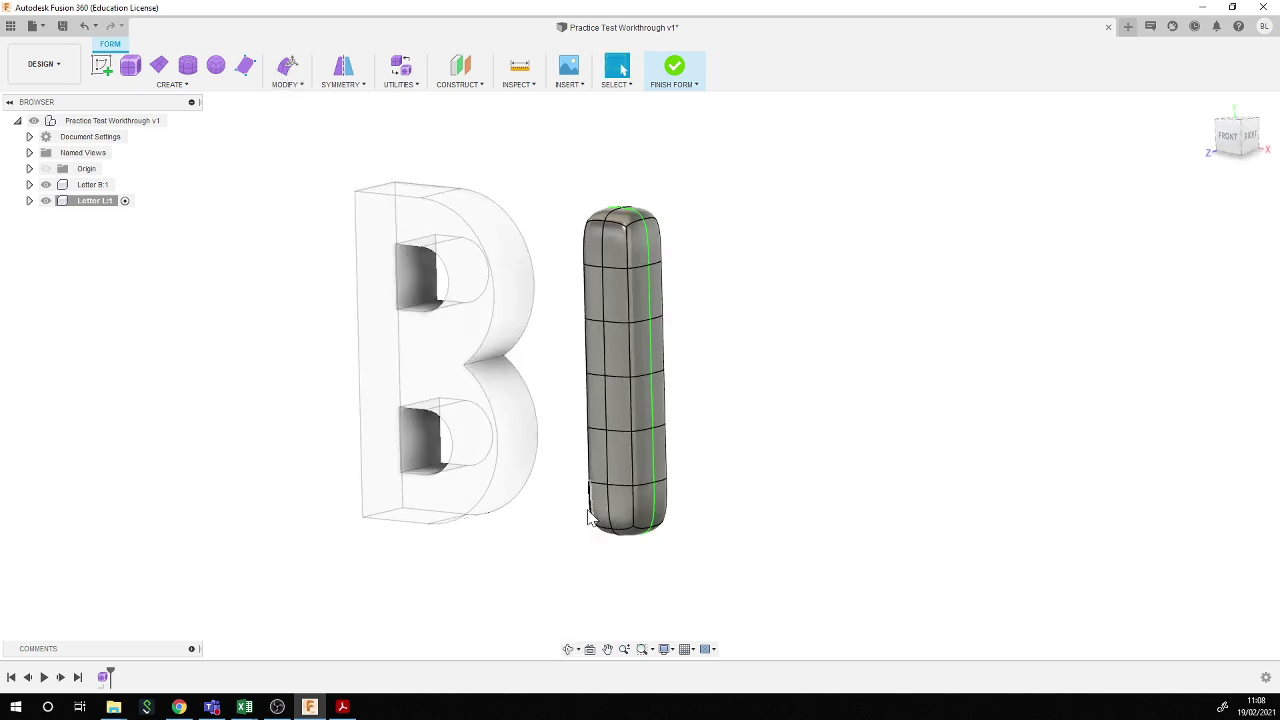
- Try to pull a single lowest face on the bar's side away from the B outward 30 mm with Edit Form
left_click(646, 508)
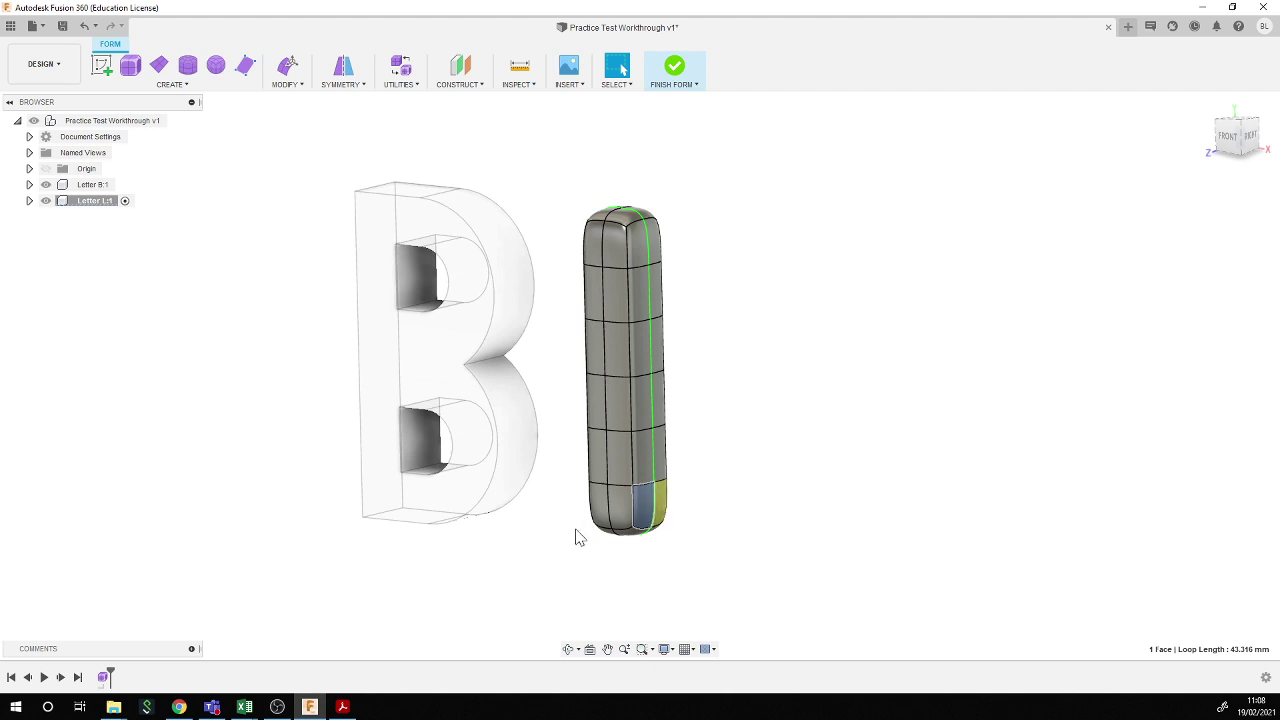
left_click(287, 68)
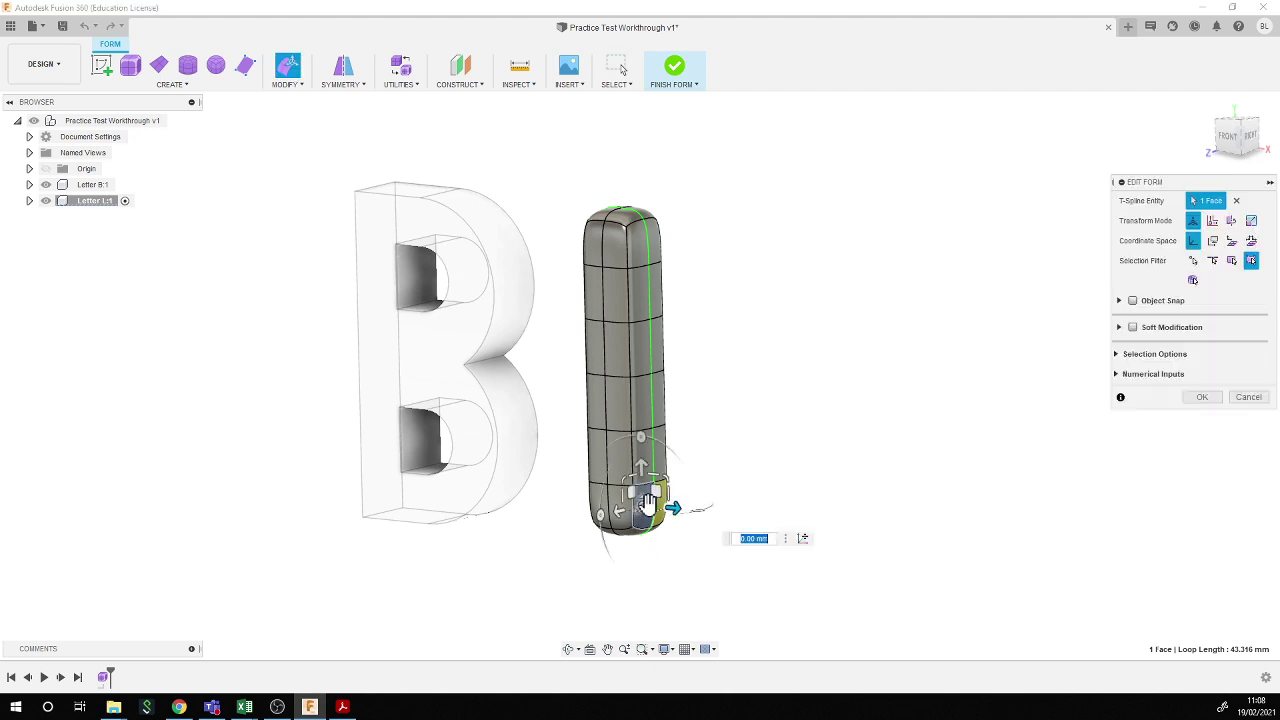
left_click_drag(676, 511, 756, 538)
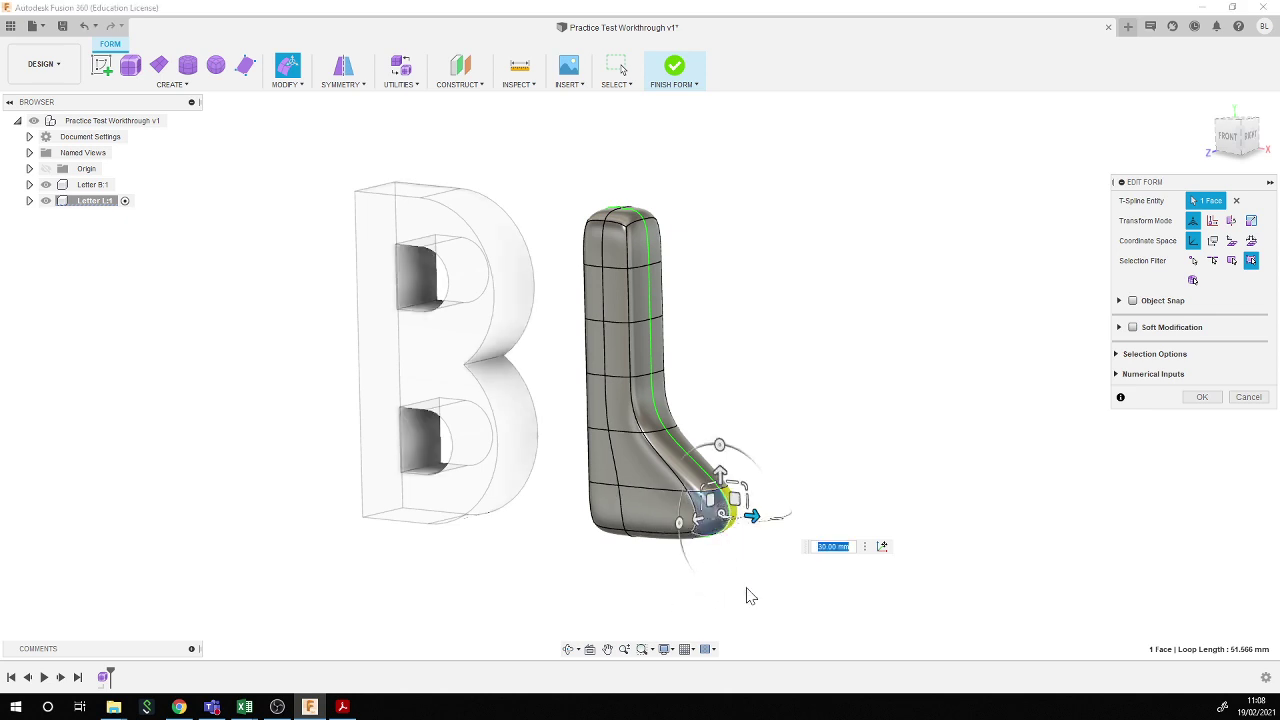
key("ctrl+z")
middle_click_drag(711, 586, 677, 557, "shift")
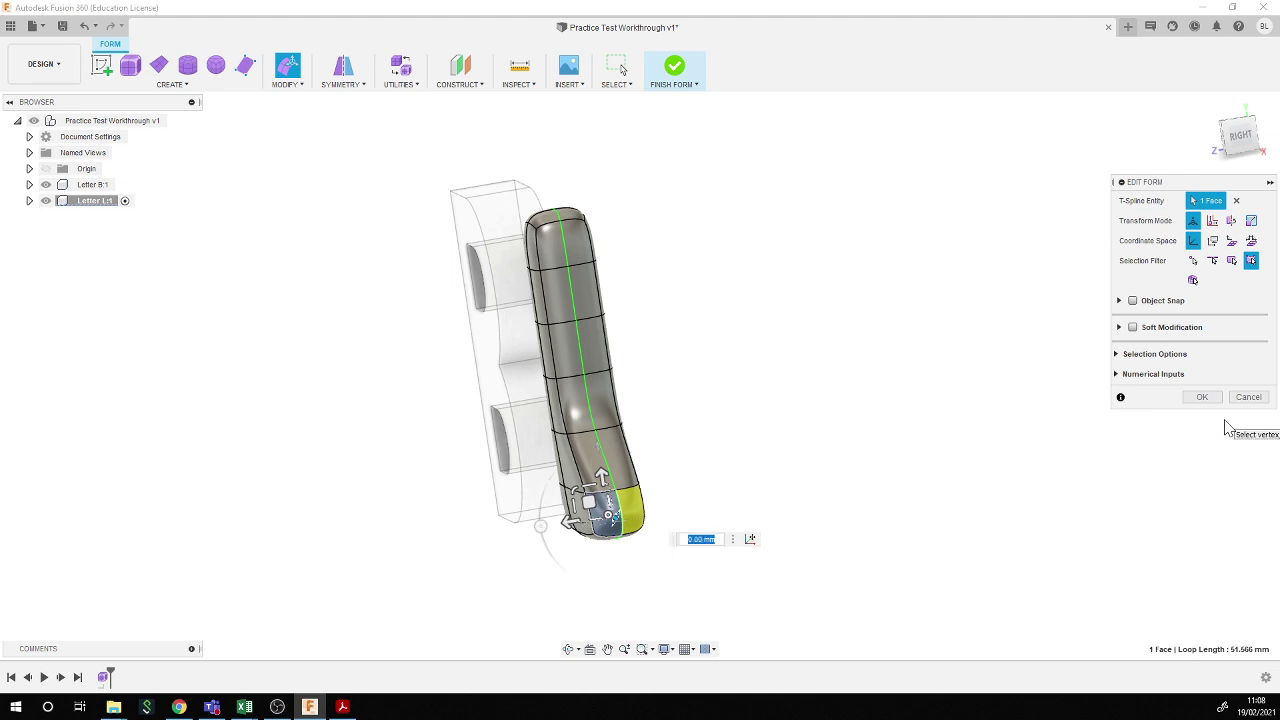
key("ctrl+z")
- Select both lowest faces on the side away from the B, pull them out 35 mm and nudge them slightly further to form the L's foot
left_click(597, 510, "shift")
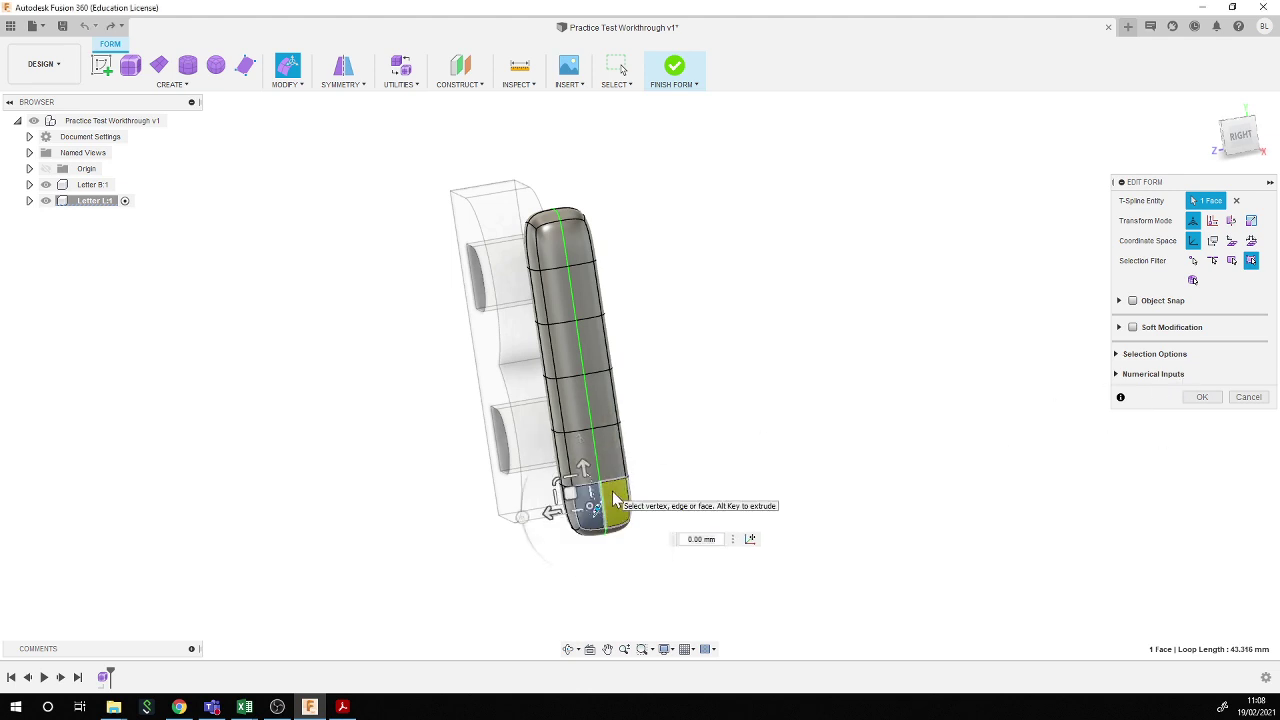
mouse_move(414, 537)
middle_mouse_down("shift")
mouse_move(451, 529)
mouse_move(454, 557)
middle_mouse_up("shift")
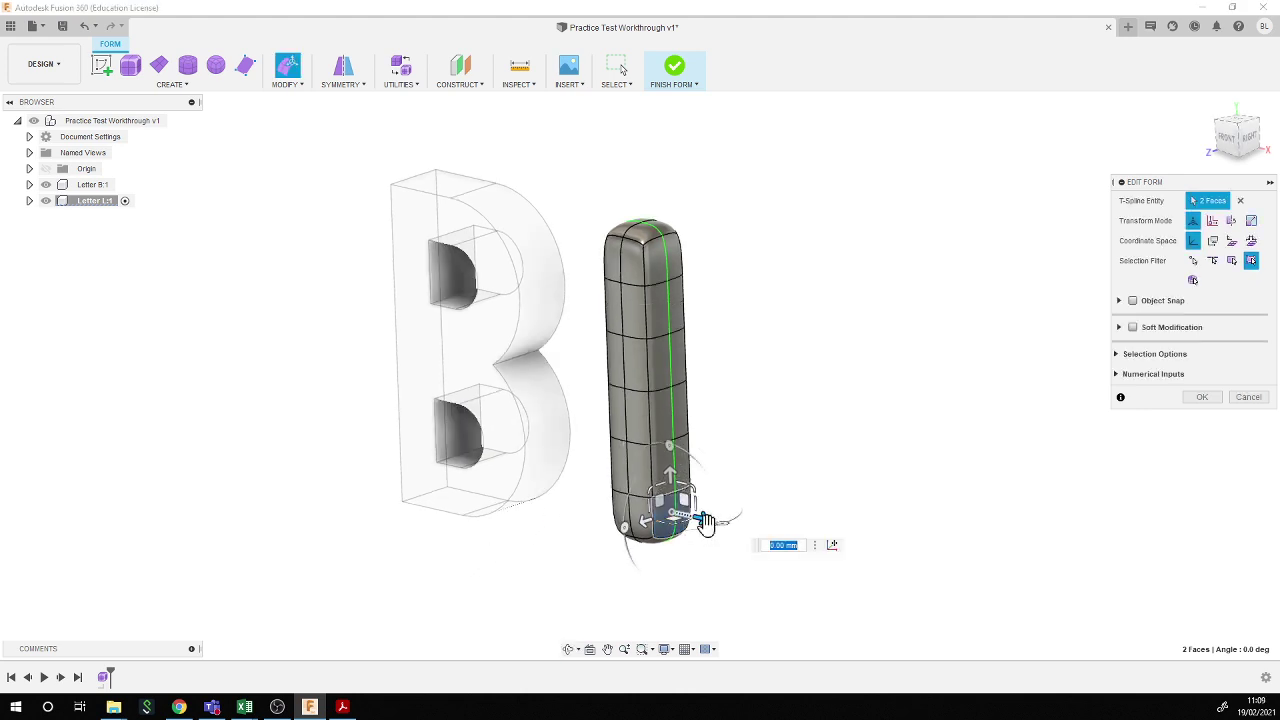
left_click_drag(704, 520, 785, 536)
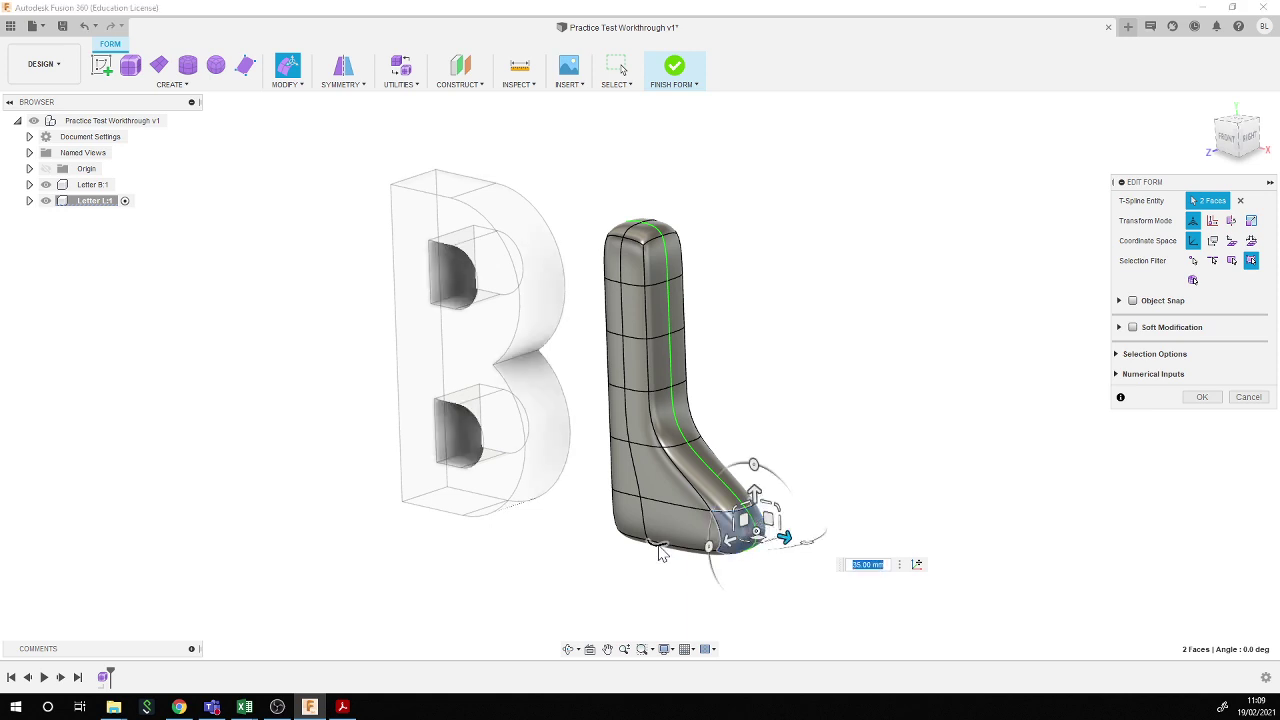
left_click(1227, 128)
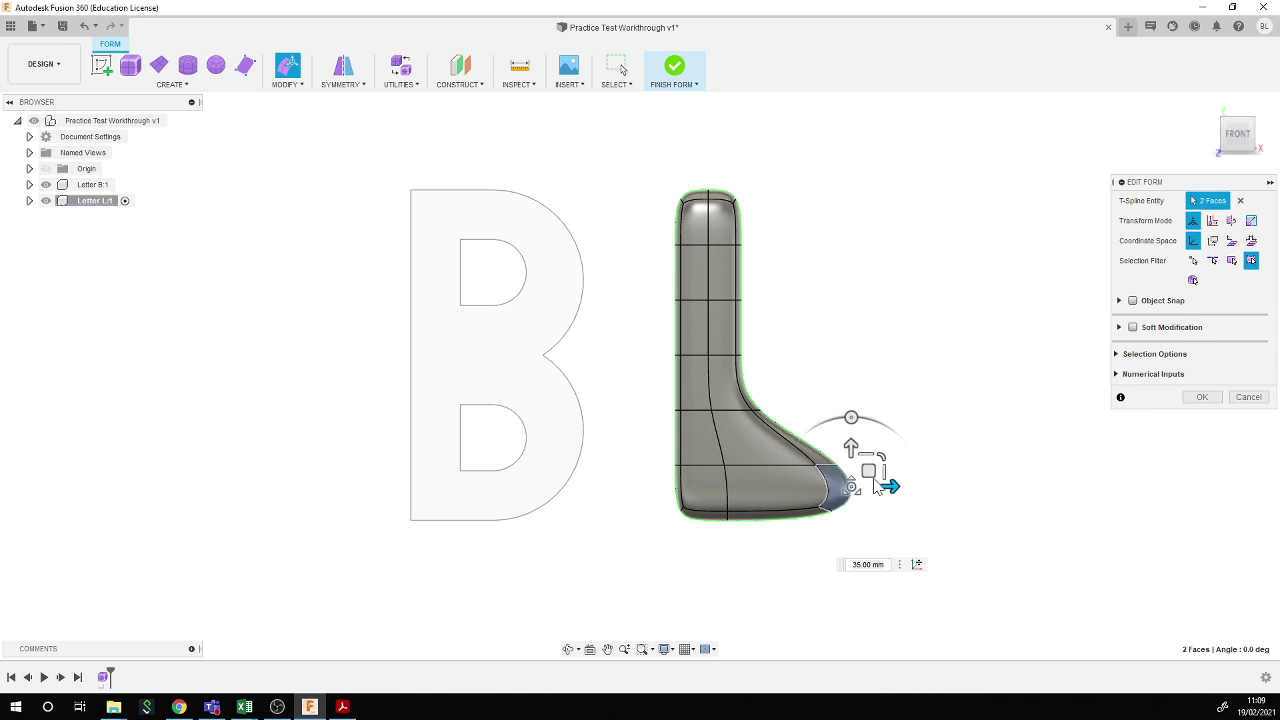
left_click_drag(872, 472, 879, 476)
left_click(1203, 398)
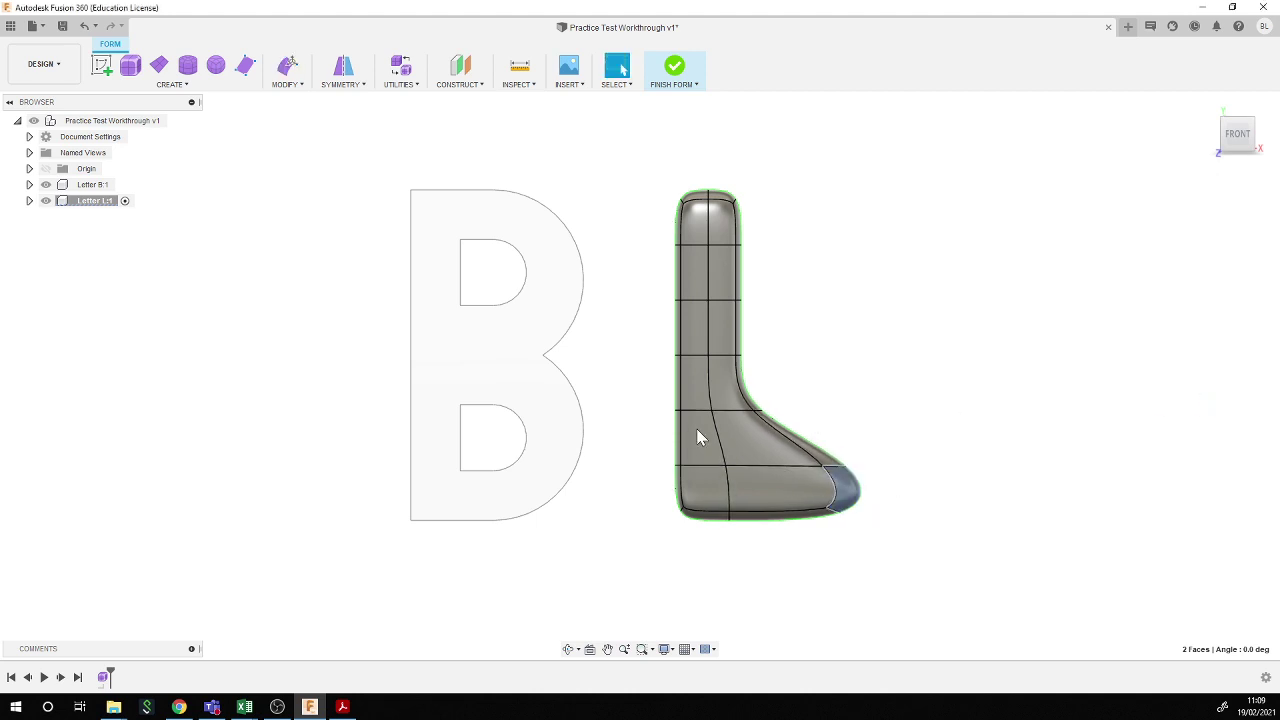
- Try to move the two edges at the L's inner bend outward about 5.8 mm and down about 0.4 mm with Edit Form
left_click(757, 420)
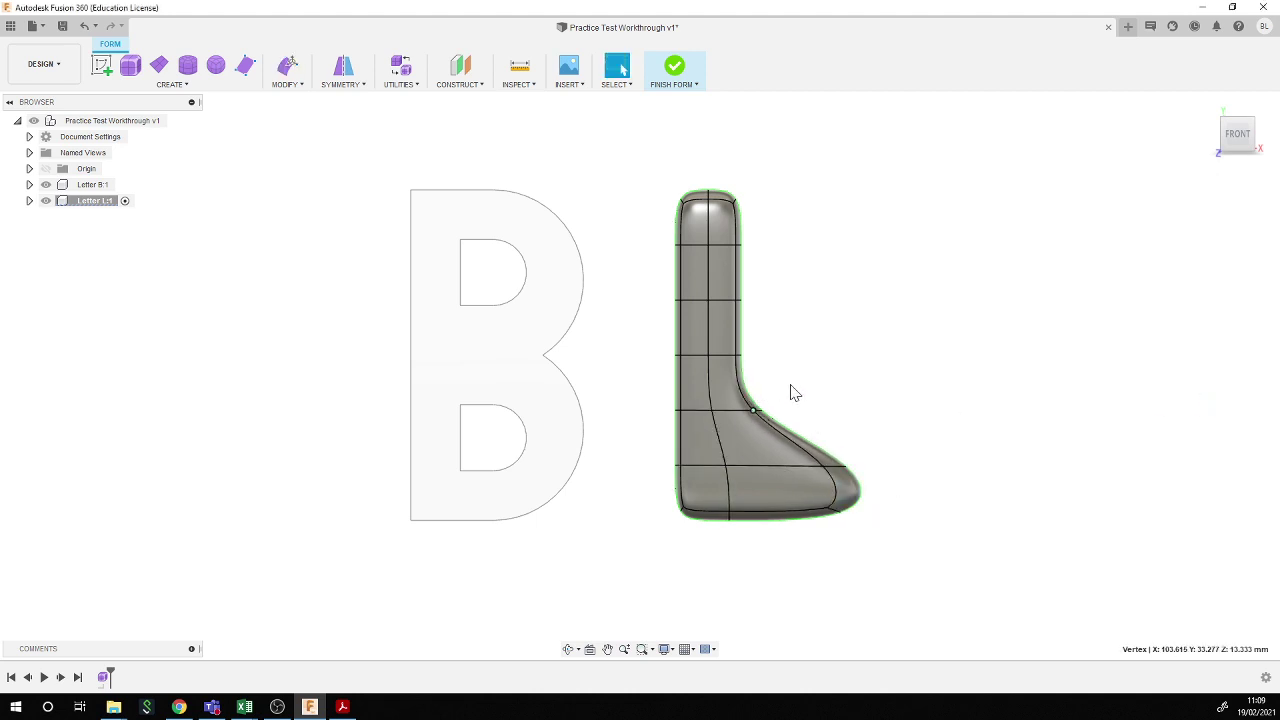
middle_click_drag(790, 393, 754, 423, "shift")
left_click(757, 420)
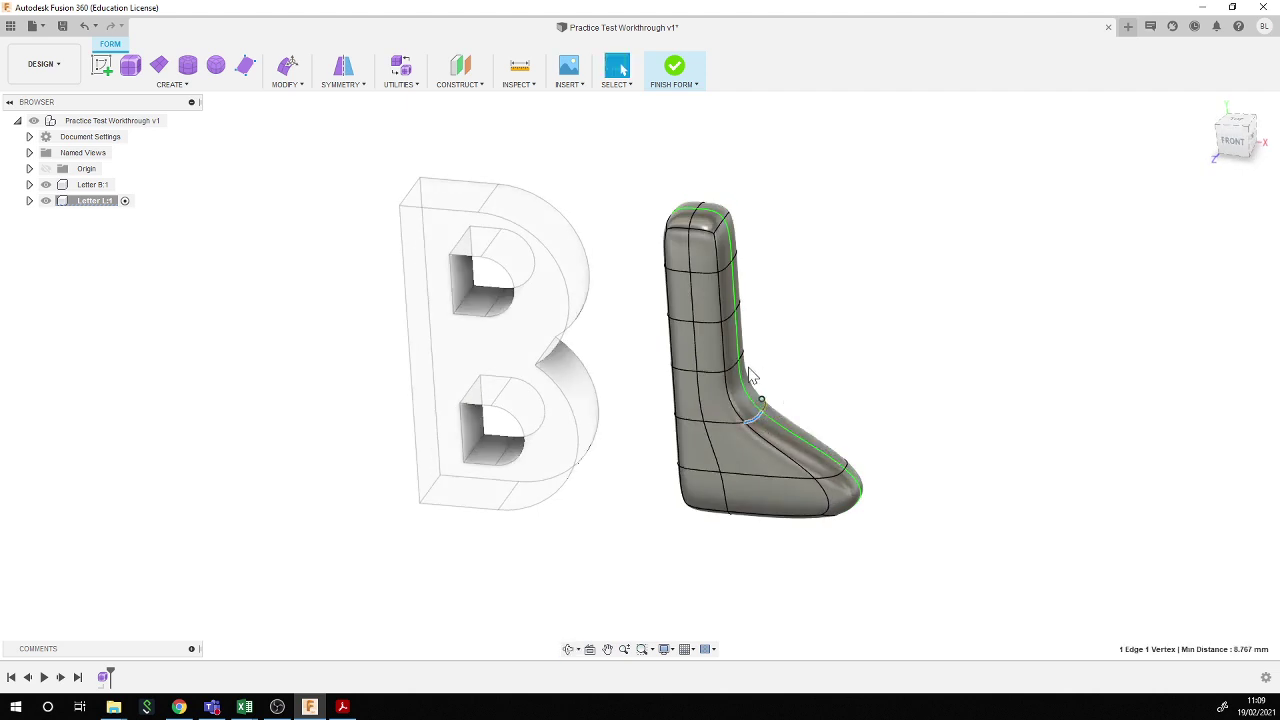
scroll(760, 403, "up", 3)
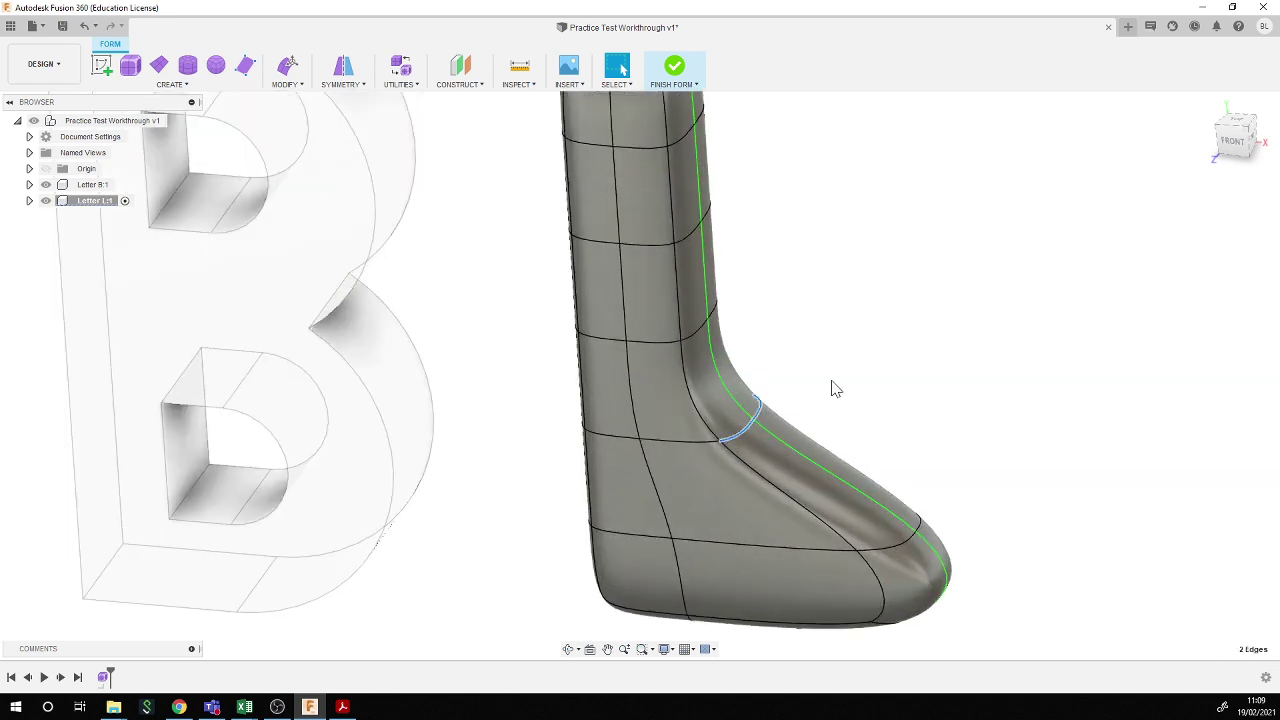
left_click(287, 68)
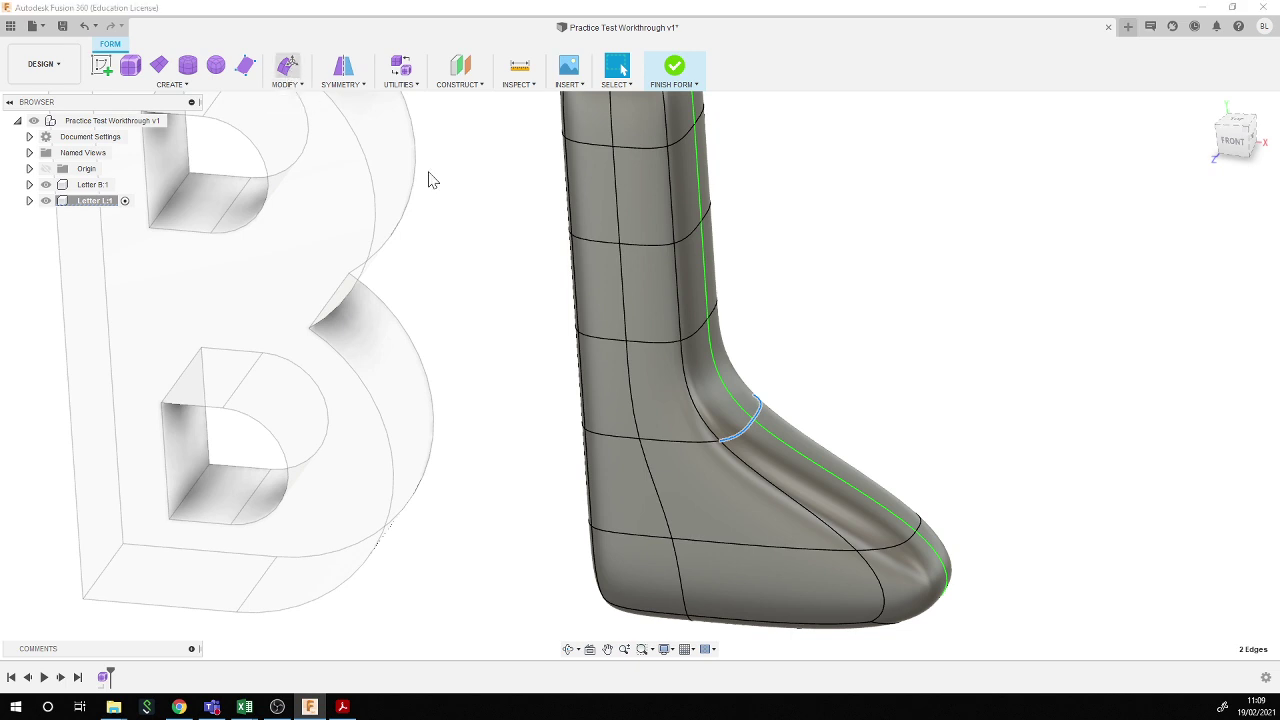
left_click(1232, 150)
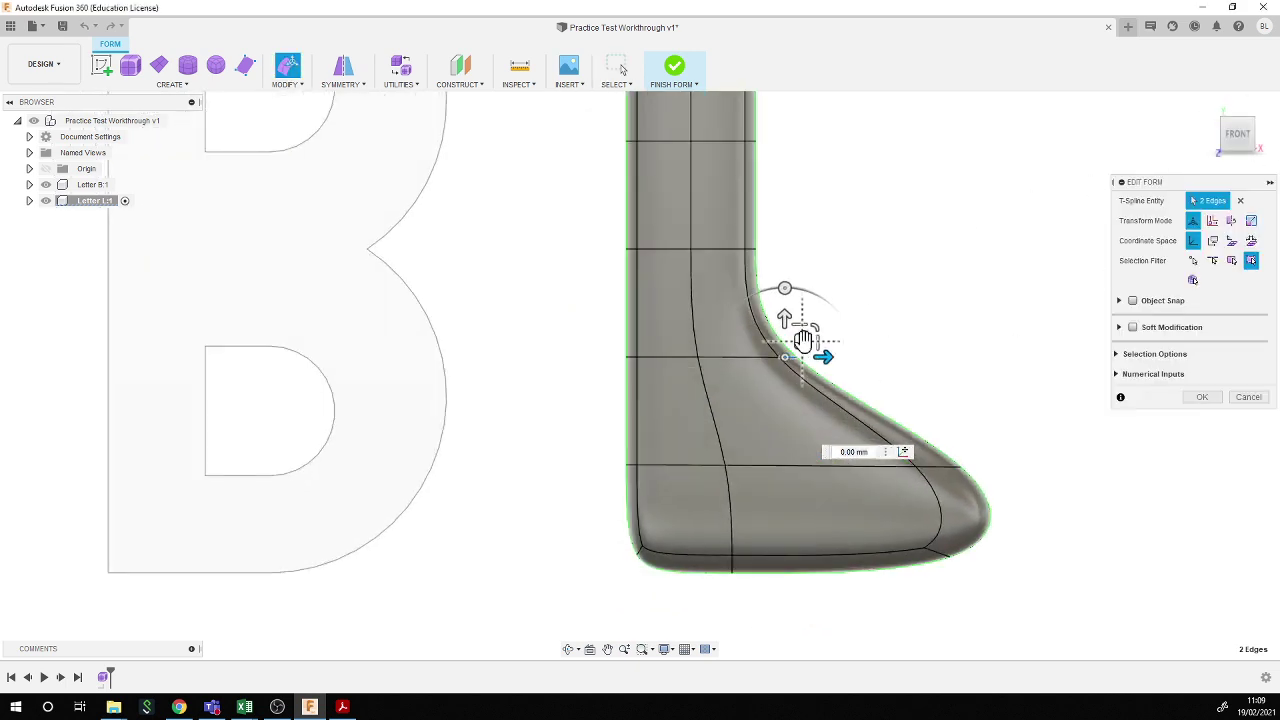
mouse_move(800, 340)
left_mouse_down()
mouse_move(808, 371)
mouse_move(789, 426)
mouse_move(818, 349)
left_mouse_up()
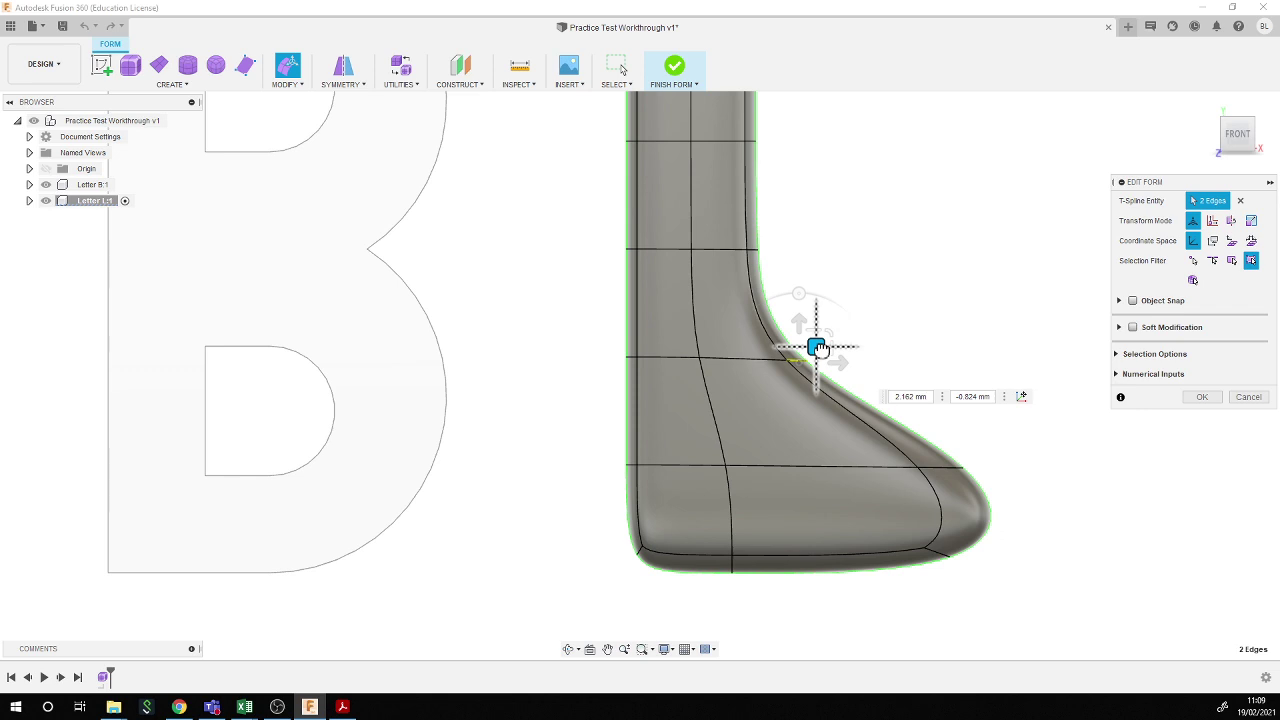
left_click_drag(818, 349, 848, 350)
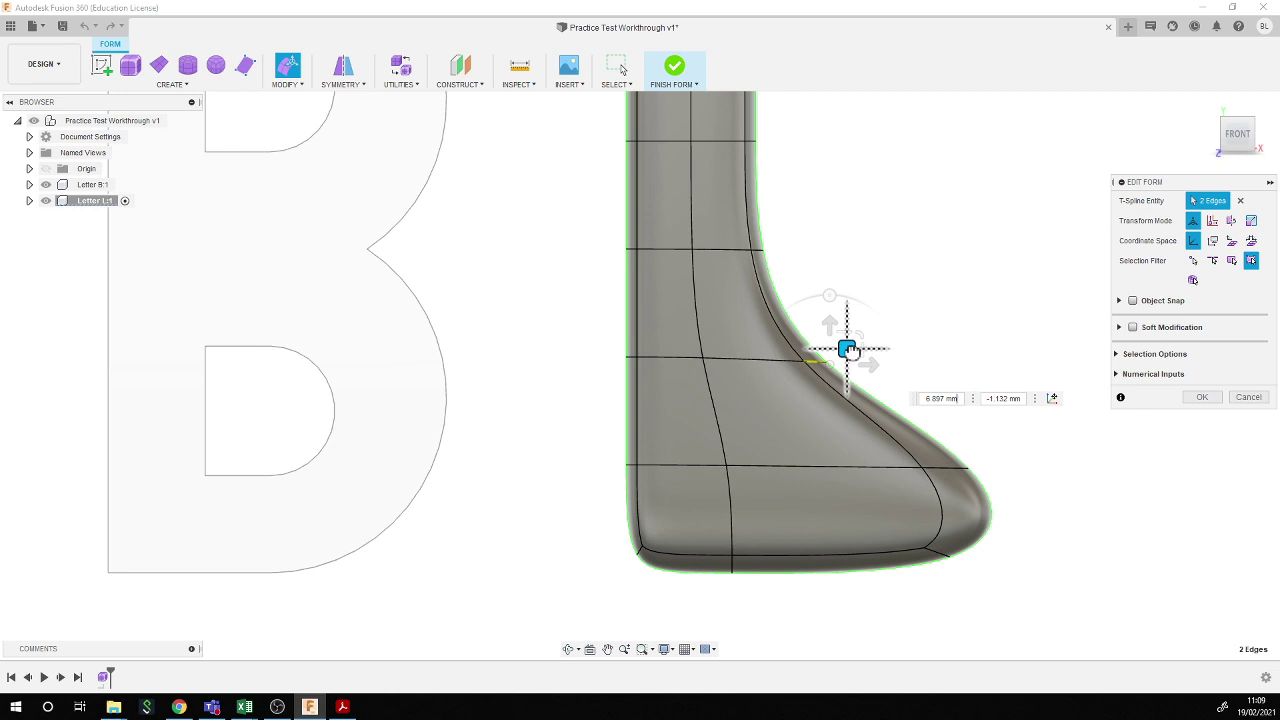
left_click_drag(848, 350, 839, 344)
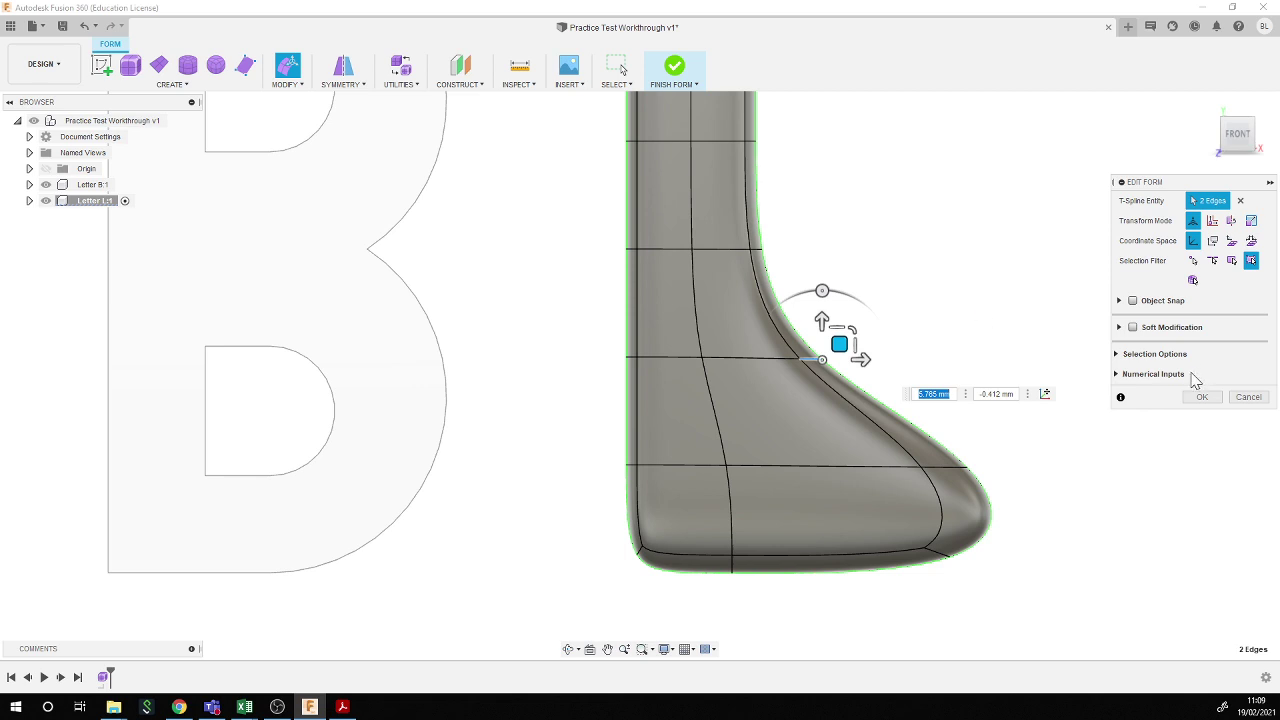
key("ctrl+z")
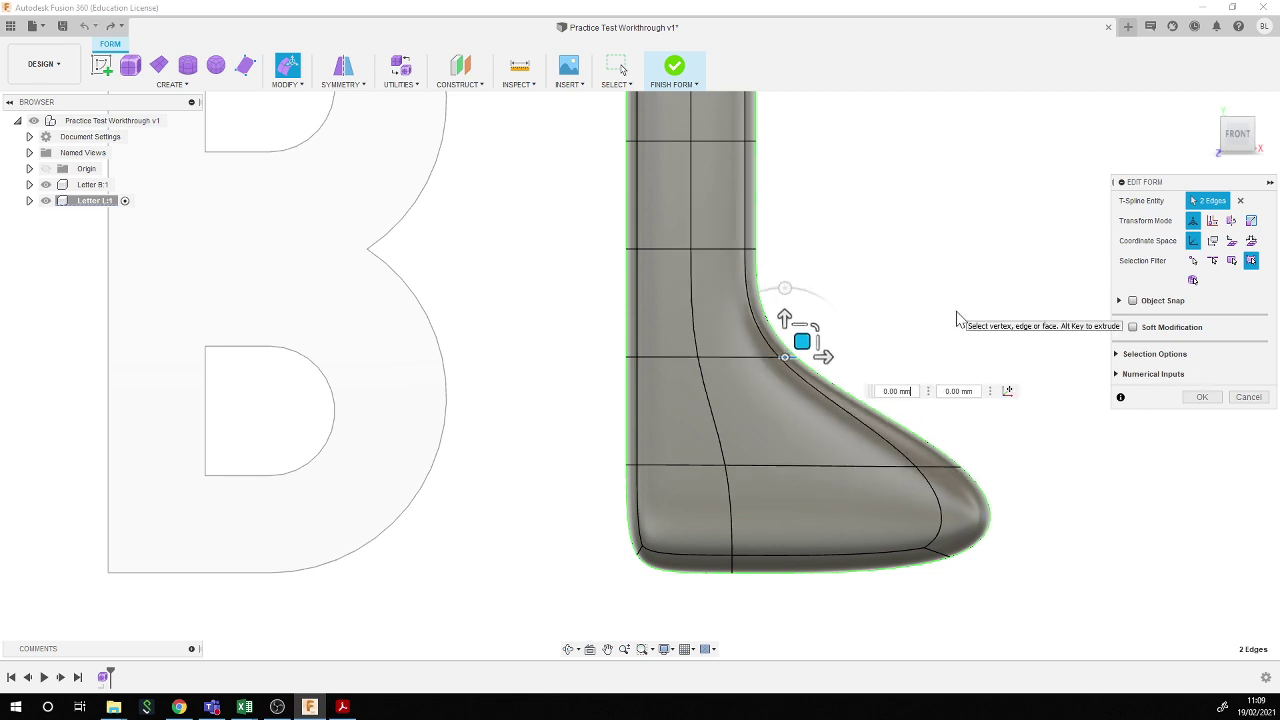
left_click(1248, 398)
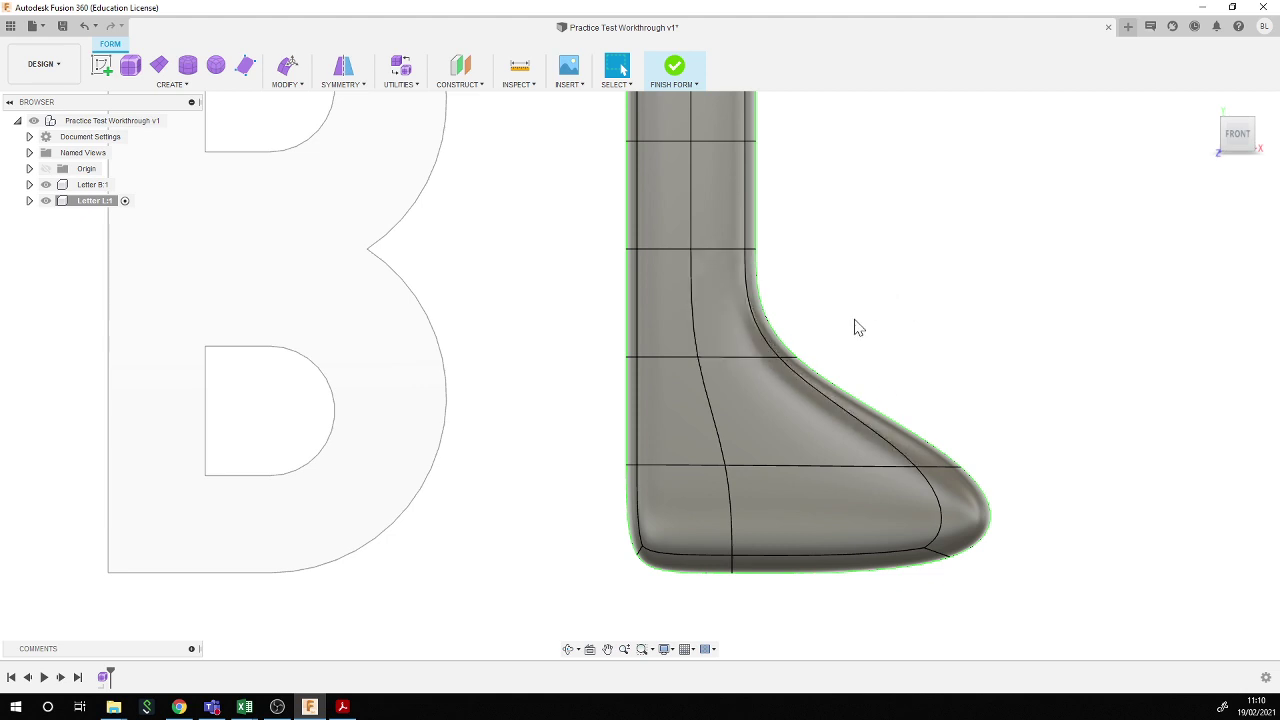
- Select the faces around the L's inner bend and shift them down and slightly outward with Edit Form
left_click_drag(885, 288, 736, 404)
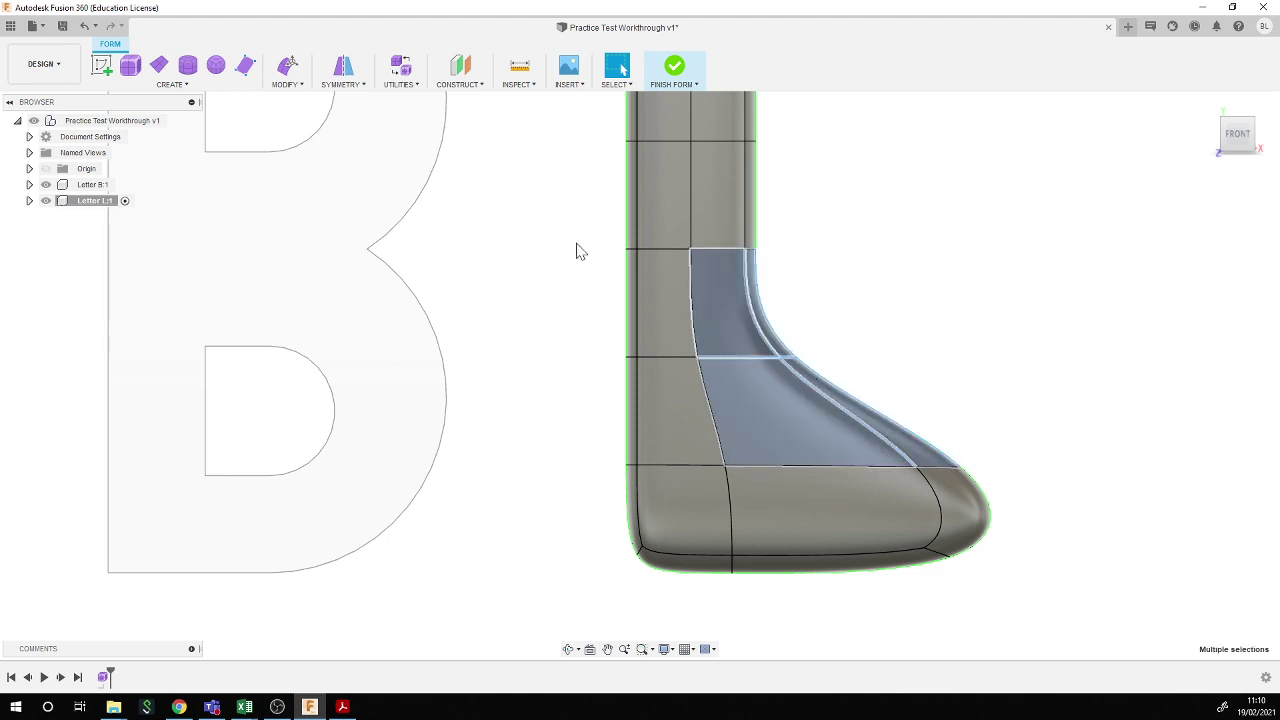
left_click(288, 66)
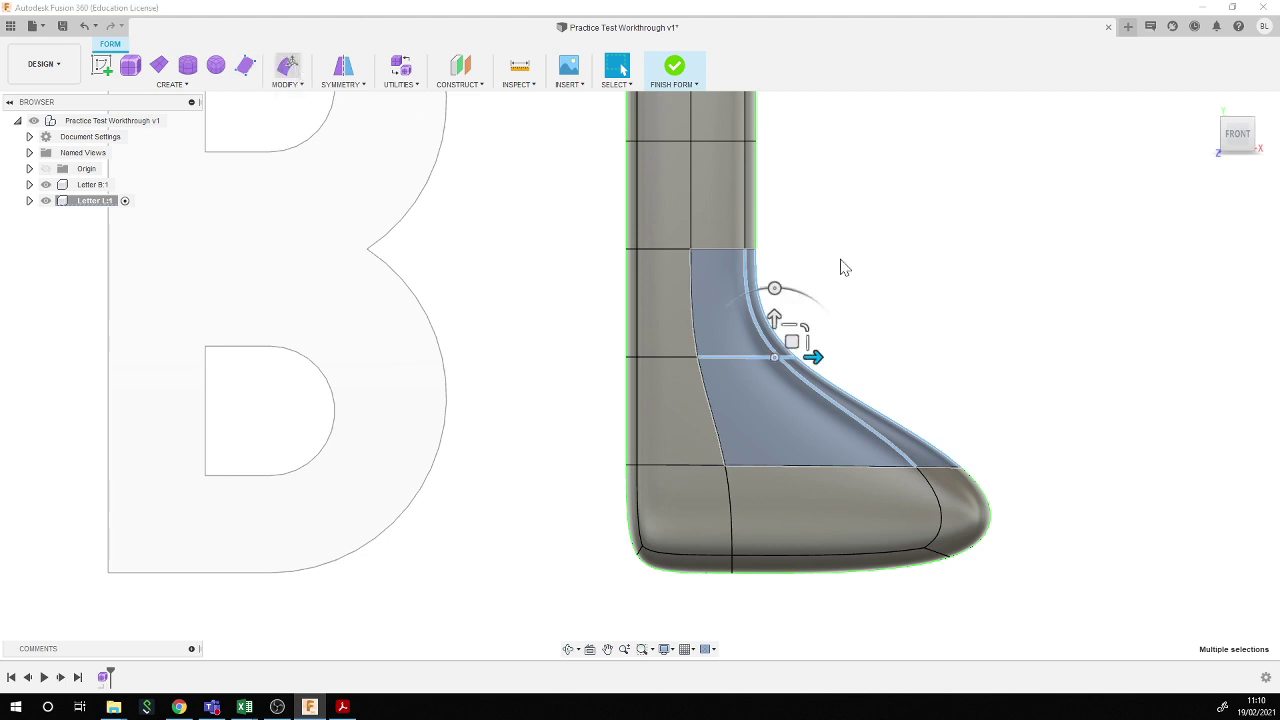
left_click_drag(793, 350, 798, 379)
mouse_move(781, 328)
left_mouse_down()
mouse_move(760, 331)
mouse_move(776, 340)
left_mouse_up()
left_click(1250, 397)
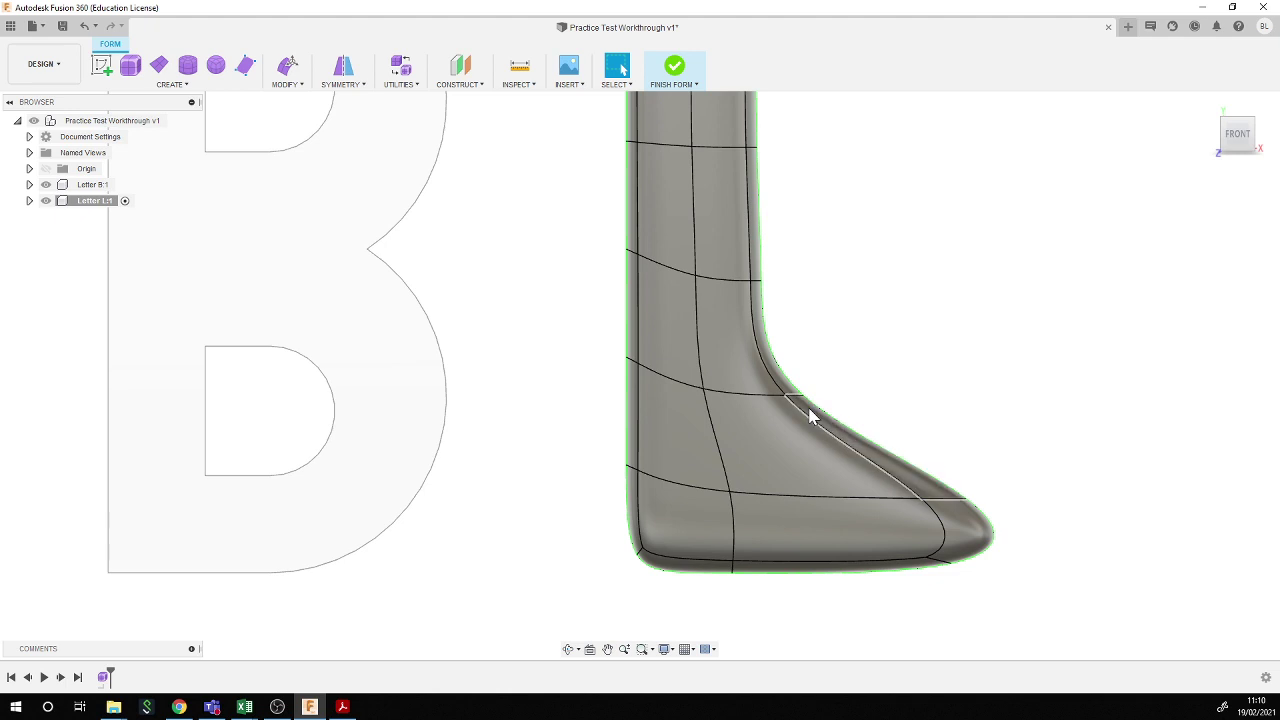
- Rotate the two sloping faces on top of the L's foot with Edit Form so the toe end rises and the slope flattens
left_click(812, 417)
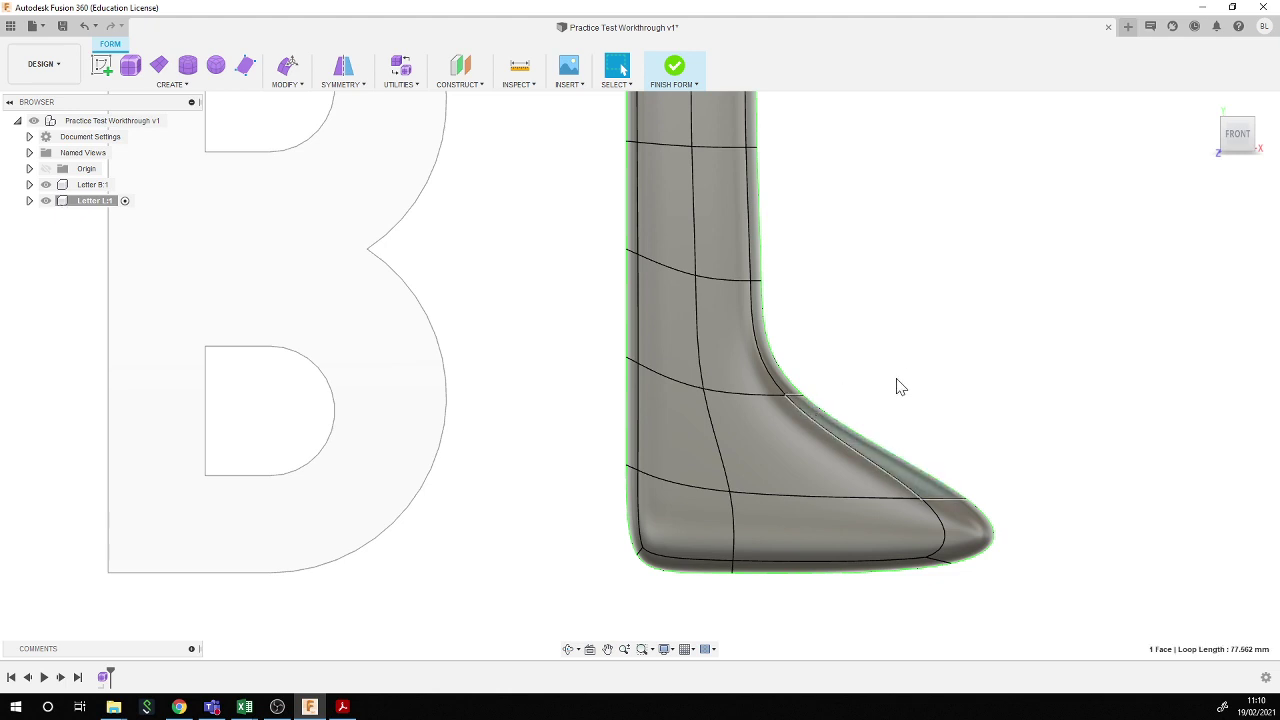
middle_click_drag(898, 387, 857, 413, "shift")
left_click(857, 413, "shift")
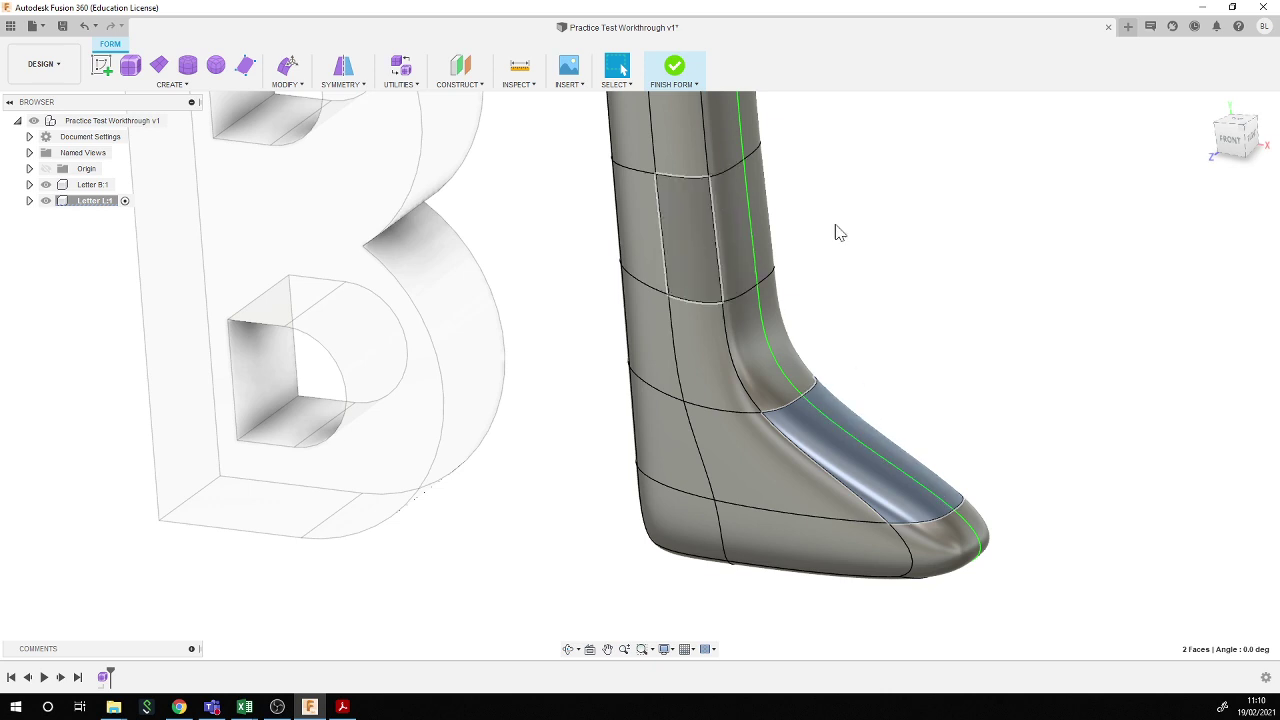
left_click(1232, 140)
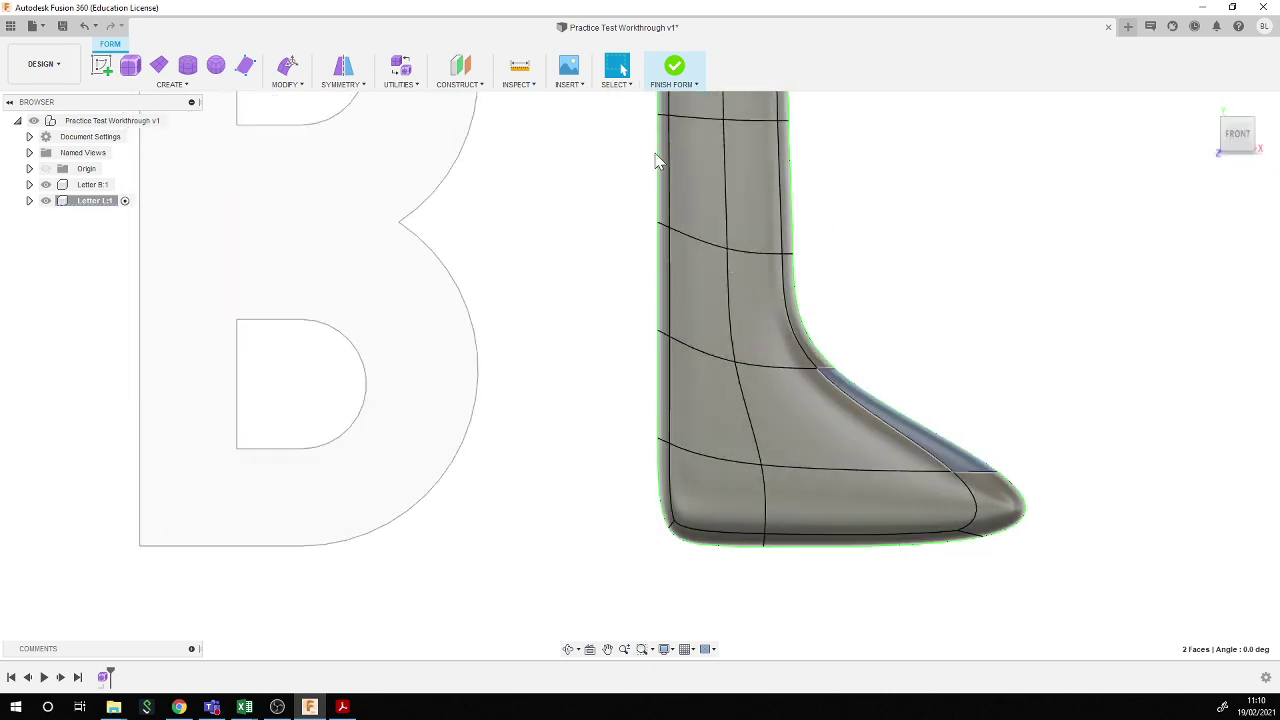
left_click(287, 65)
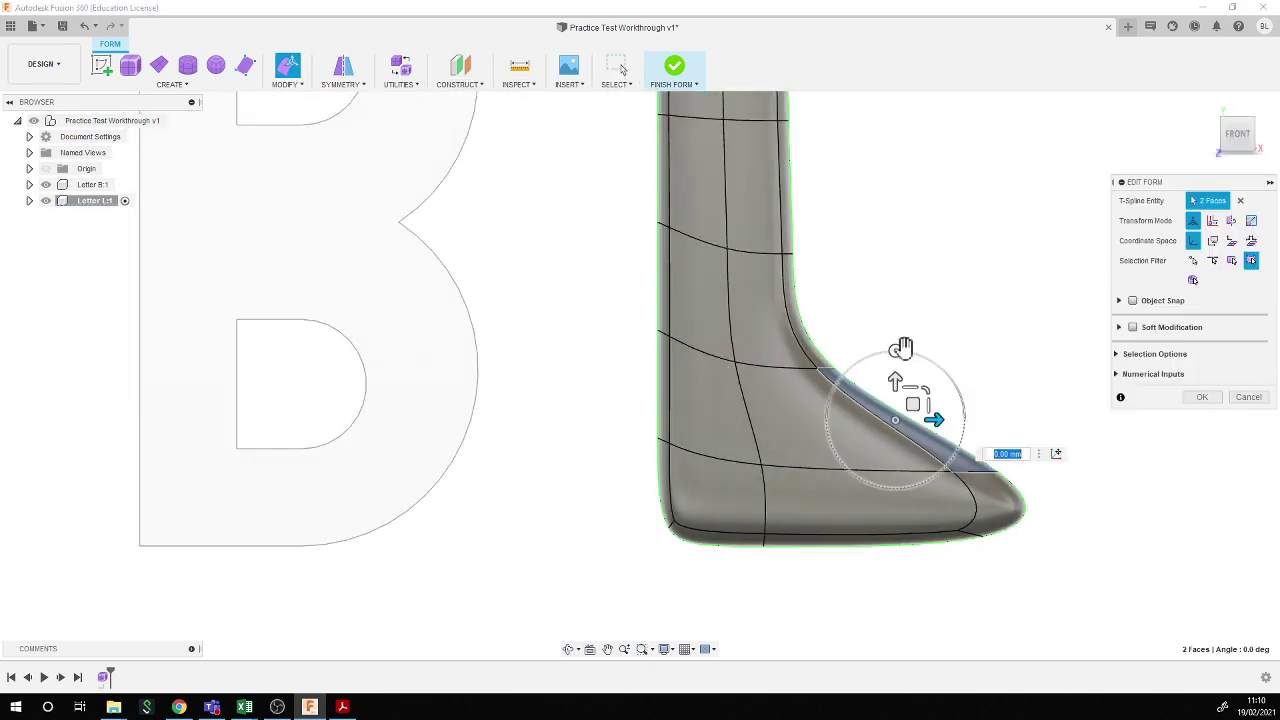
left_click_drag(896, 348, 863, 366)
left_click(1202, 397)
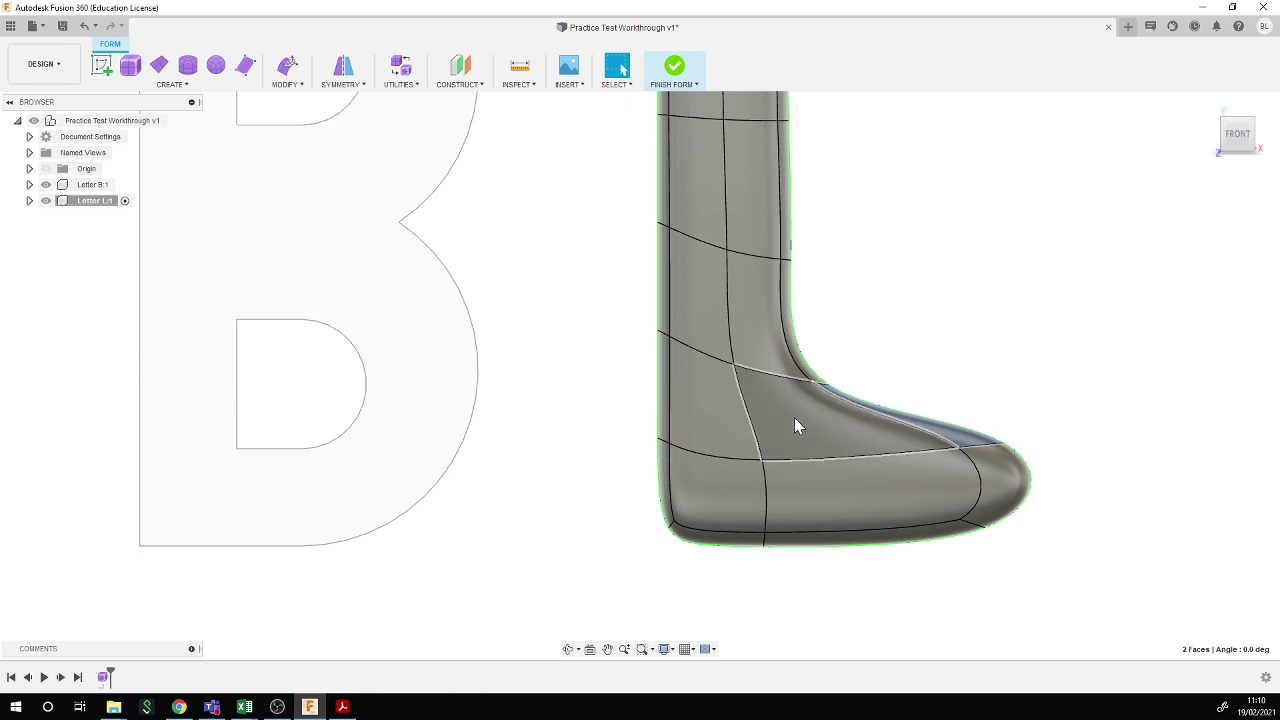
- Move the front vertex at the L's inner bend about 4 mm inward and 9.7 mm down with Edit Form
left_click(812, 381)
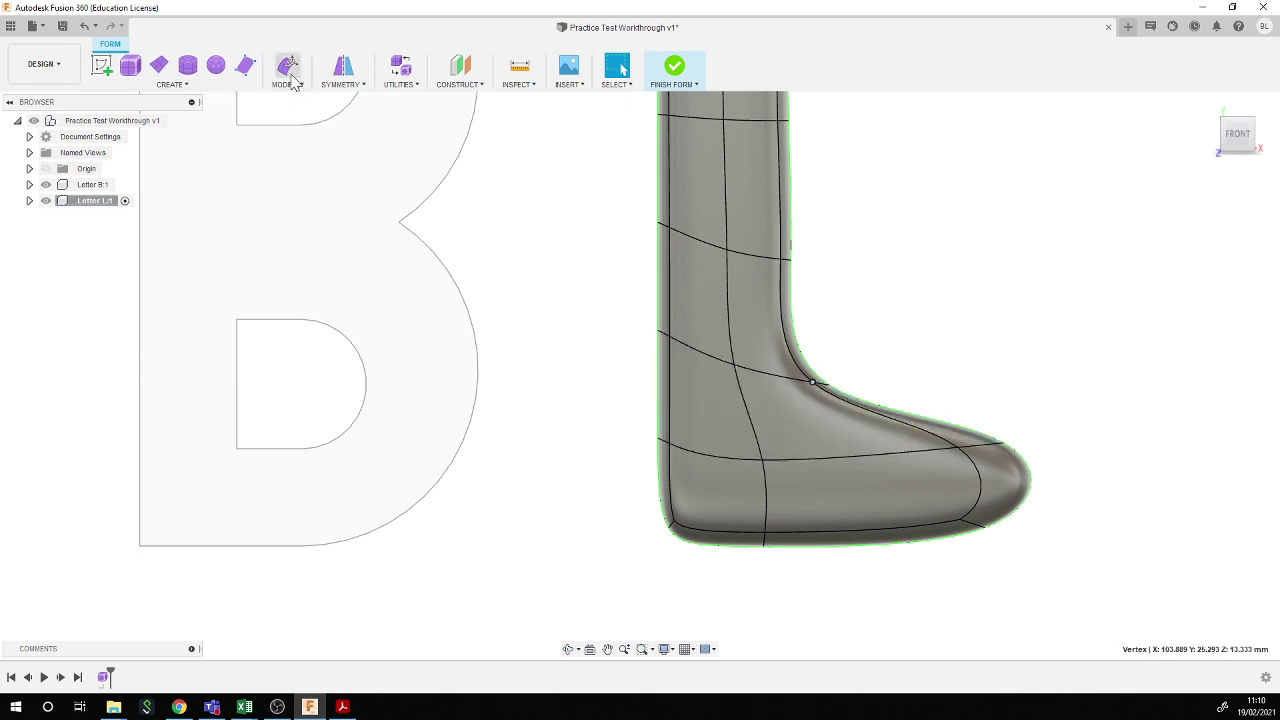
middle_click_drag(908, 323, 877, 346, "shift")
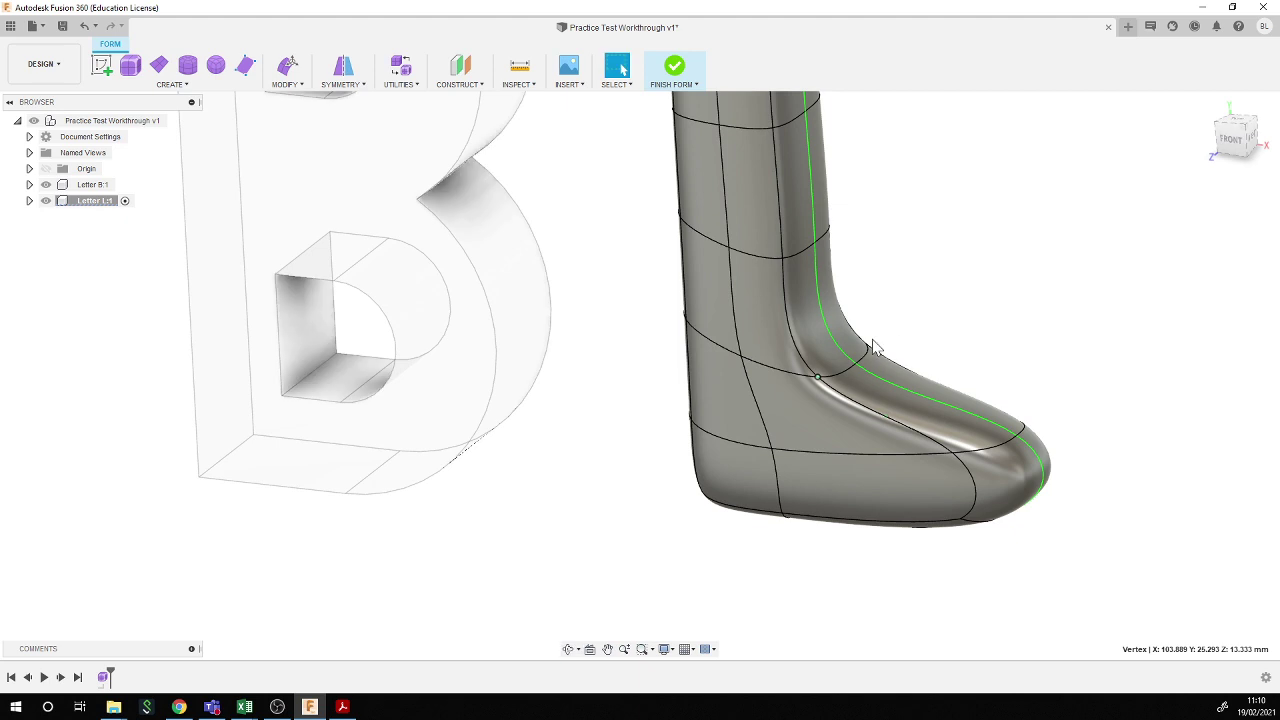
left_click(288, 66)
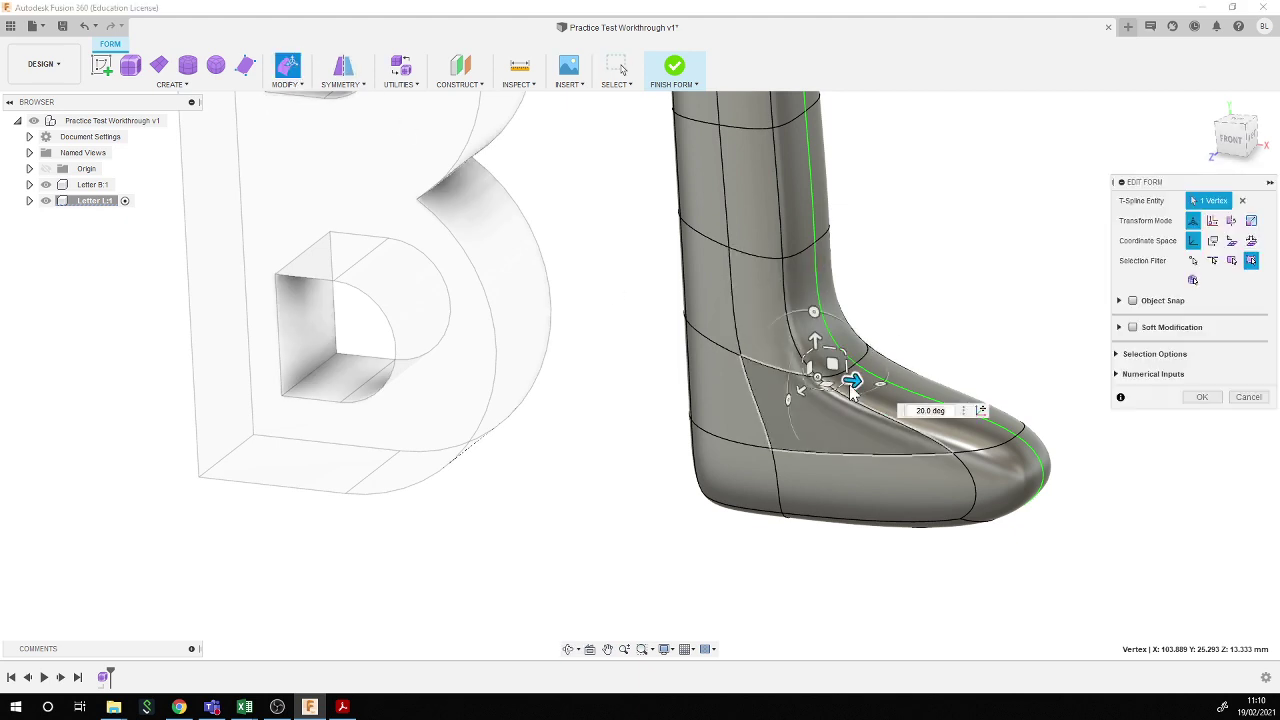
left_click_drag(829, 364, 813, 423)
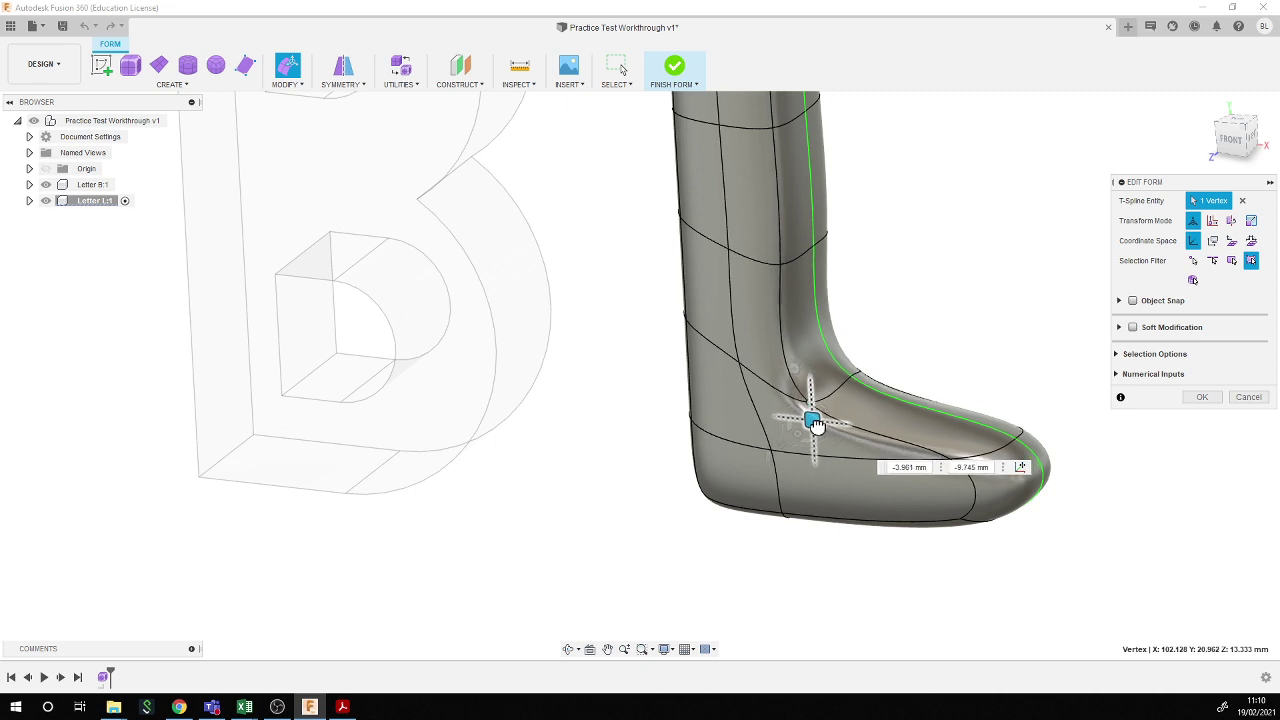
left_click(1202, 397)
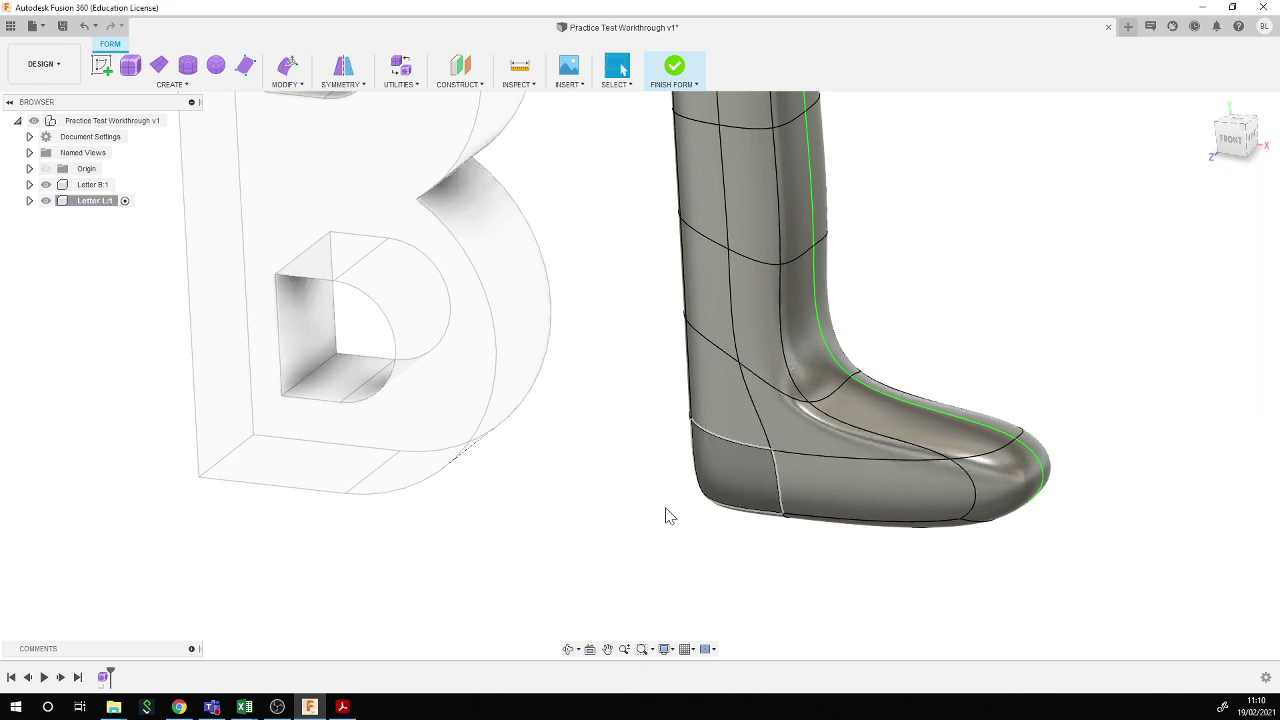
- Move the two edges across the top of the foot near the toe about 3.1 mm outward and 7.5 mm up
middle_click_drag(666, 517, 673, 492, "shift")
scroll(672, 490, "down", 3)
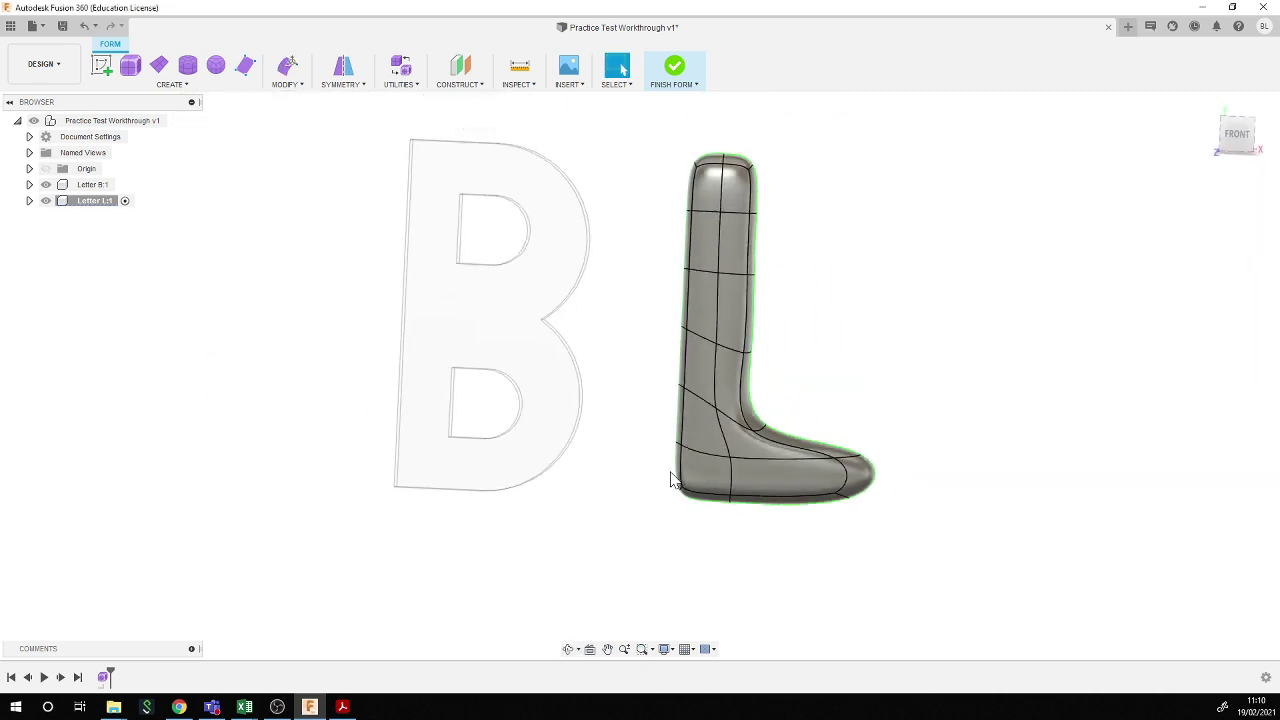
middle_click_drag(593, 458, 569, 489, "shift")
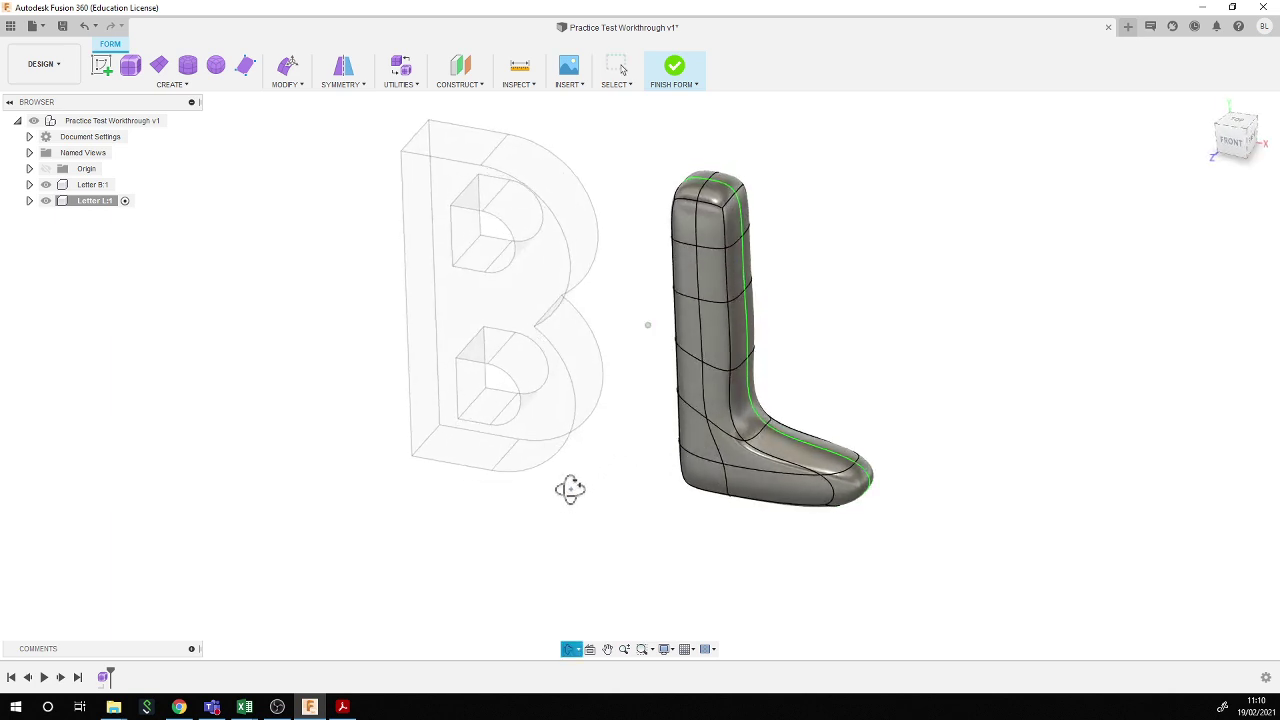
left_click(856, 464)
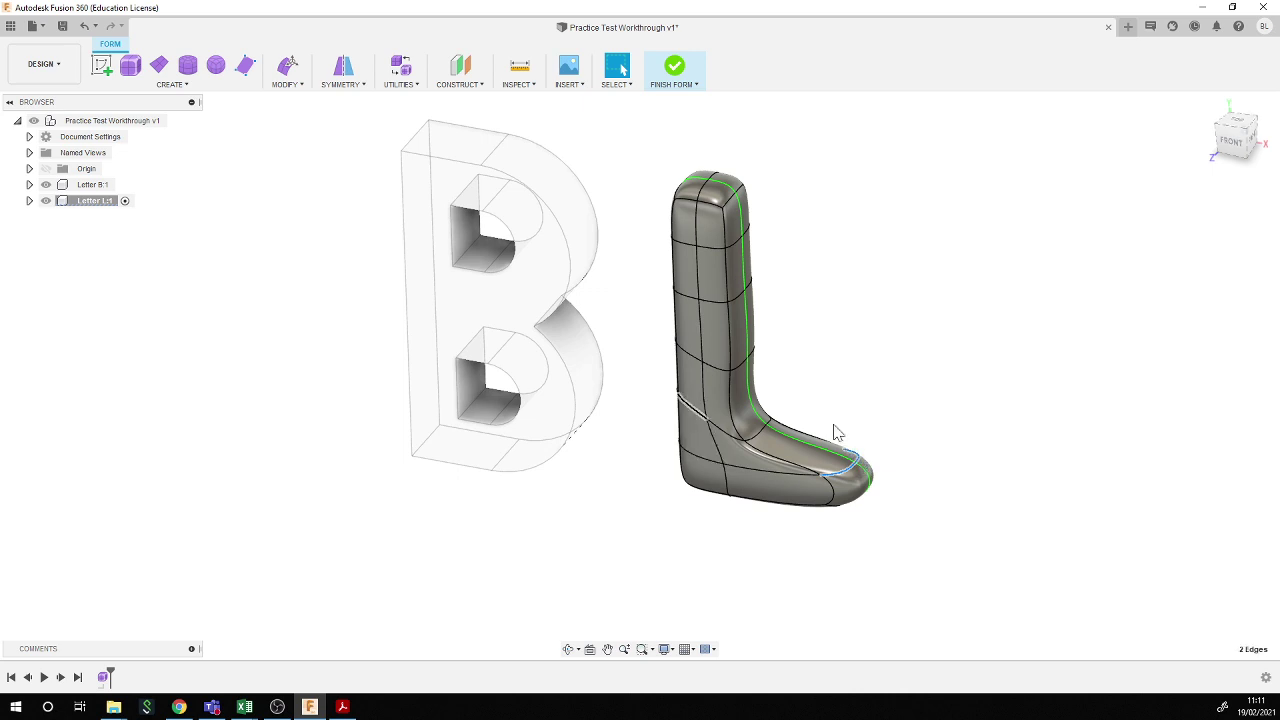
left_click(286, 68)
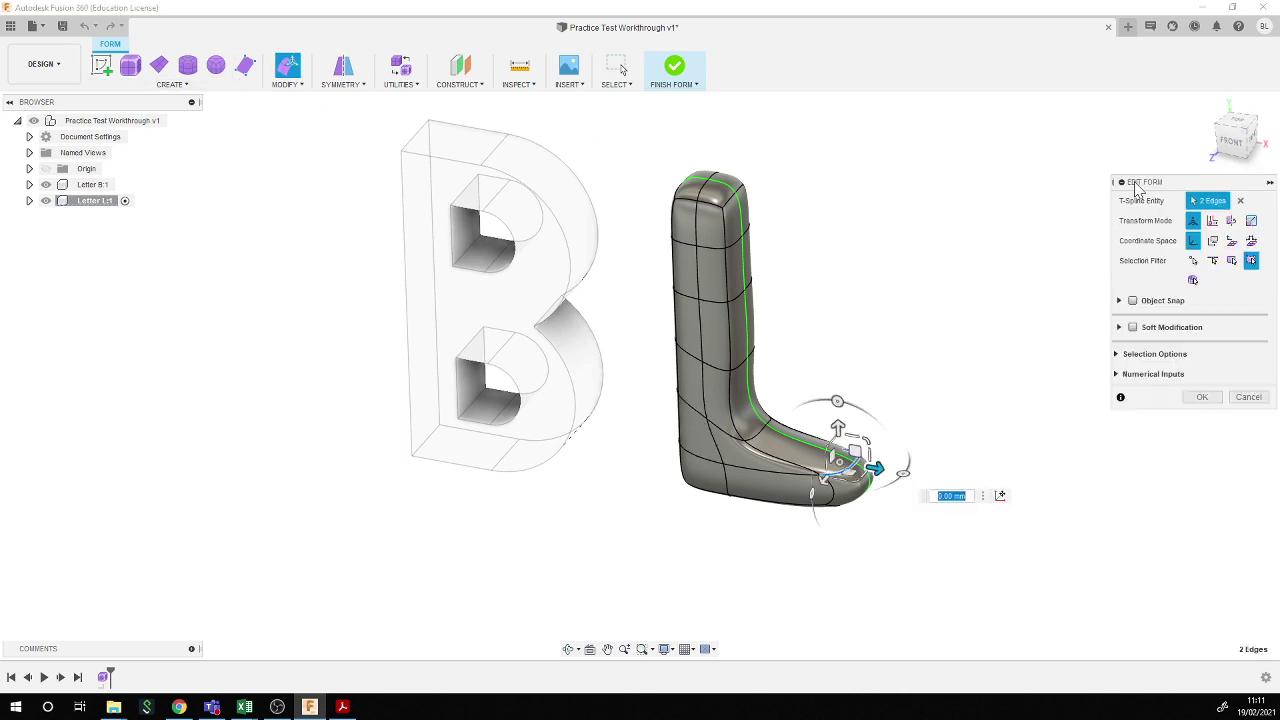
left_click(1232, 141)
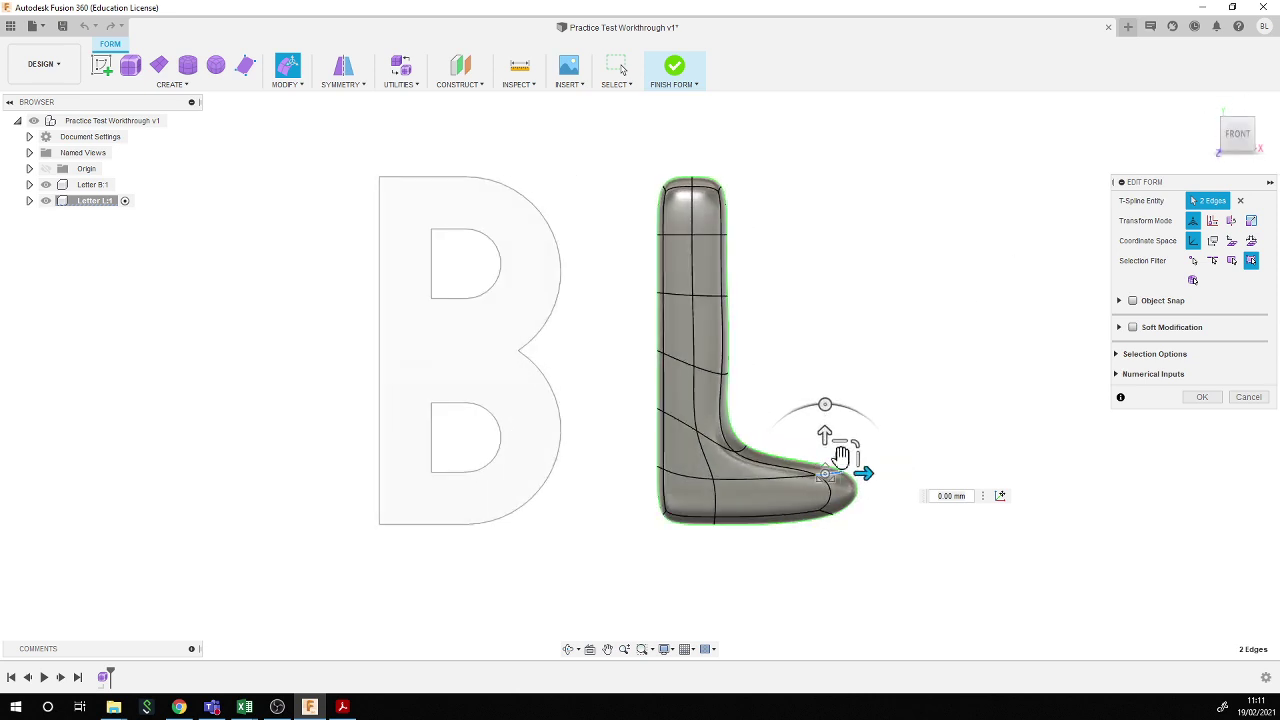
left_click_drag(846, 456, 855, 436)
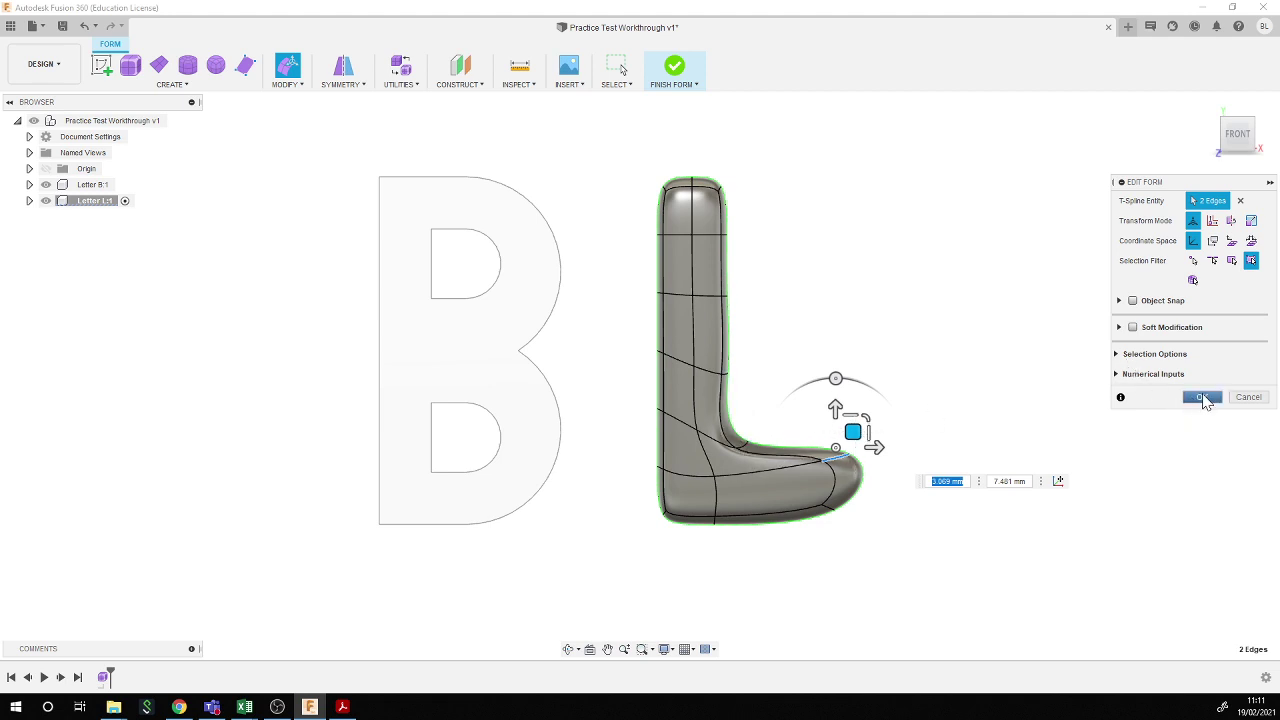
left_click(1203, 397)
- Move the vertex at the toe's lower corner about 6.9 mm outward and 5.4 mm down with Edit Form
left_click(835, 512)
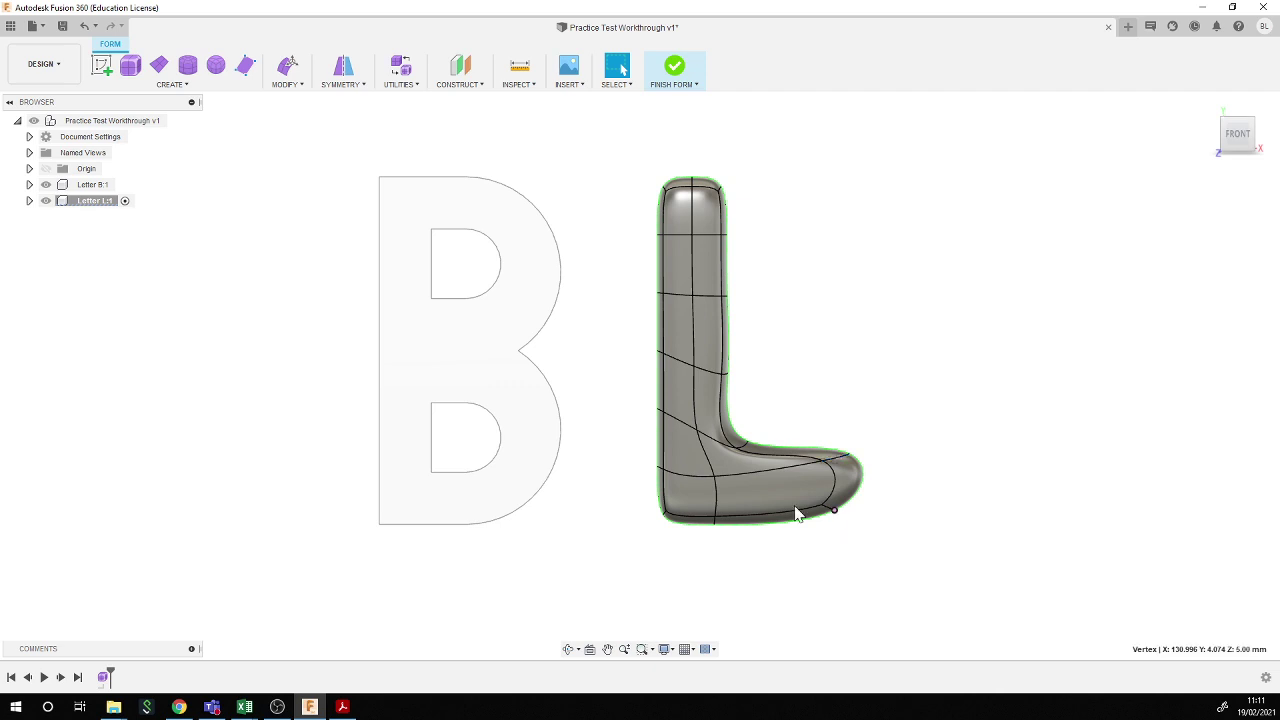
left_click(287, 66)
left_click_drag(861, 483, 877, 516)
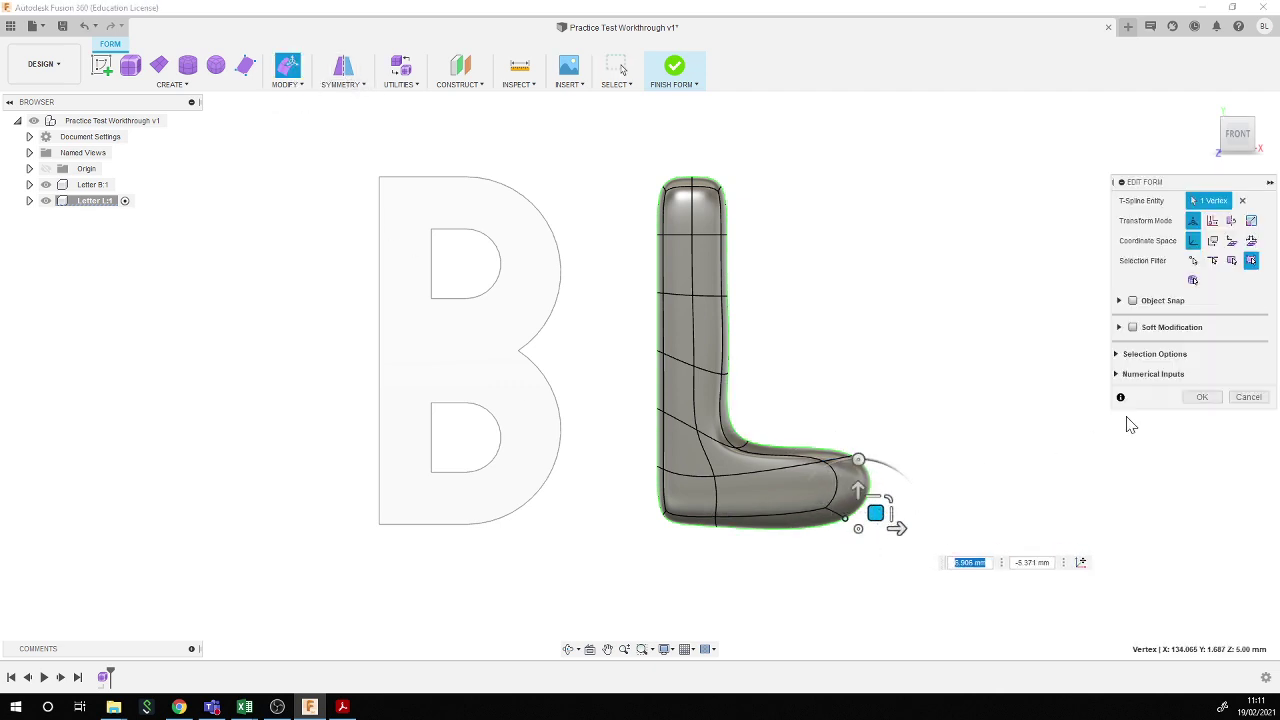
left_click(1199, 397)
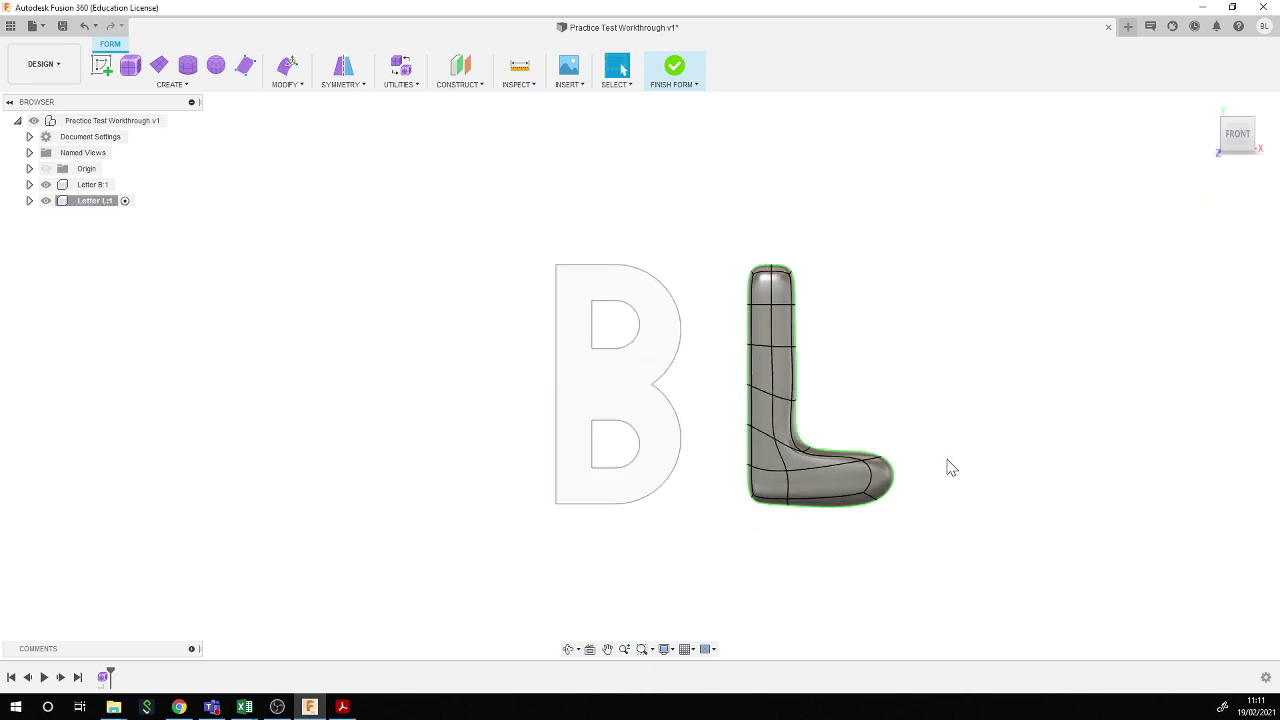
- Finish the L's form and activate the top-level Practice Test Workthrough component
middle_click_drag(855, 424, 820, 443, "shift")
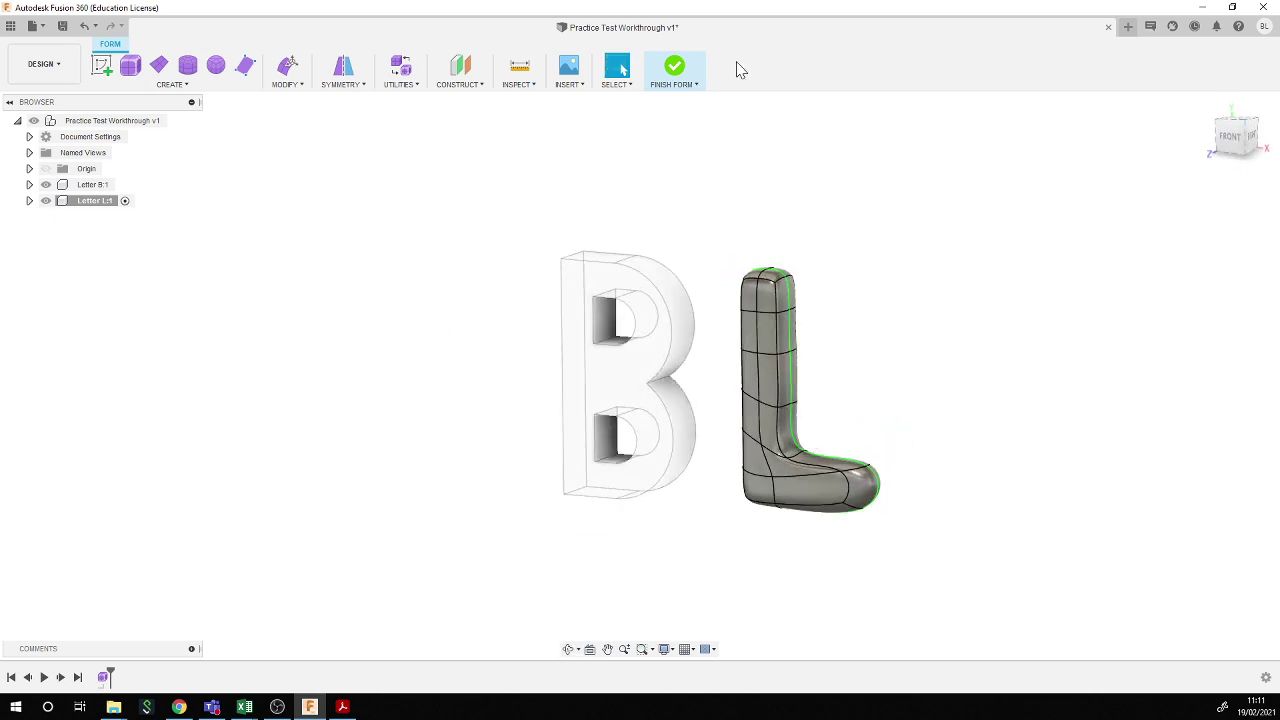
left_click(673, 67)
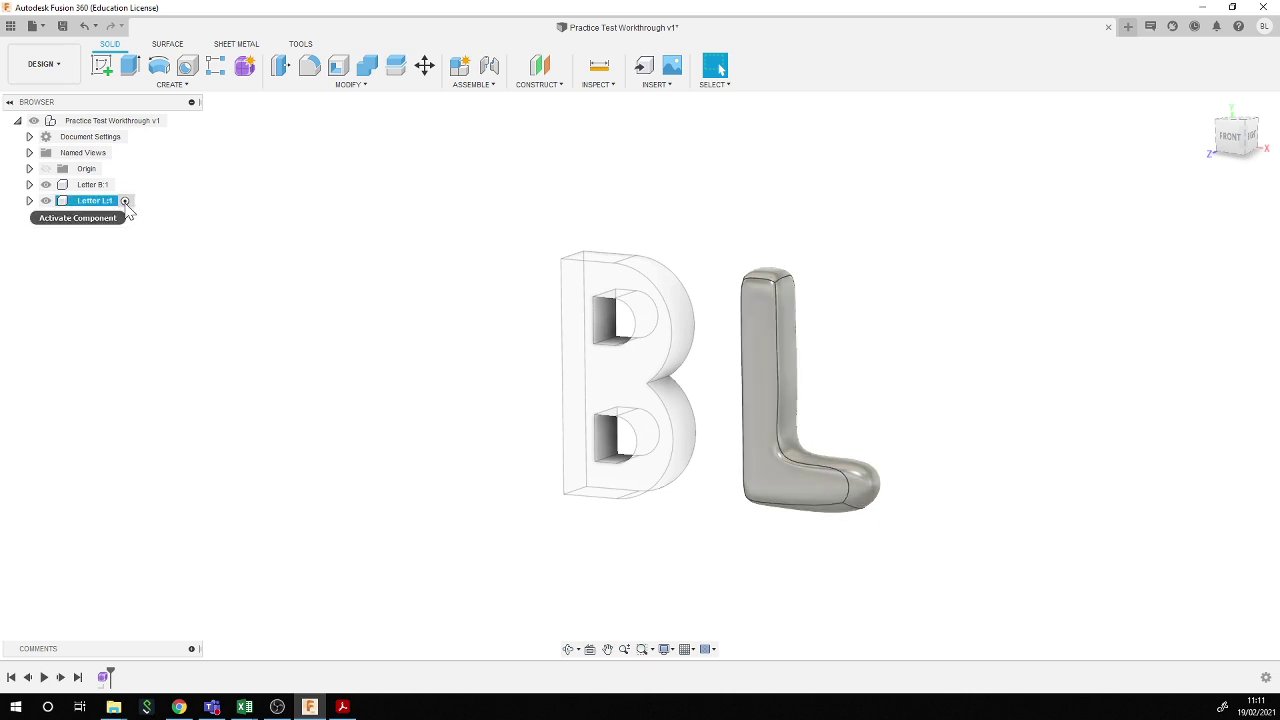
left_click(185, 122)
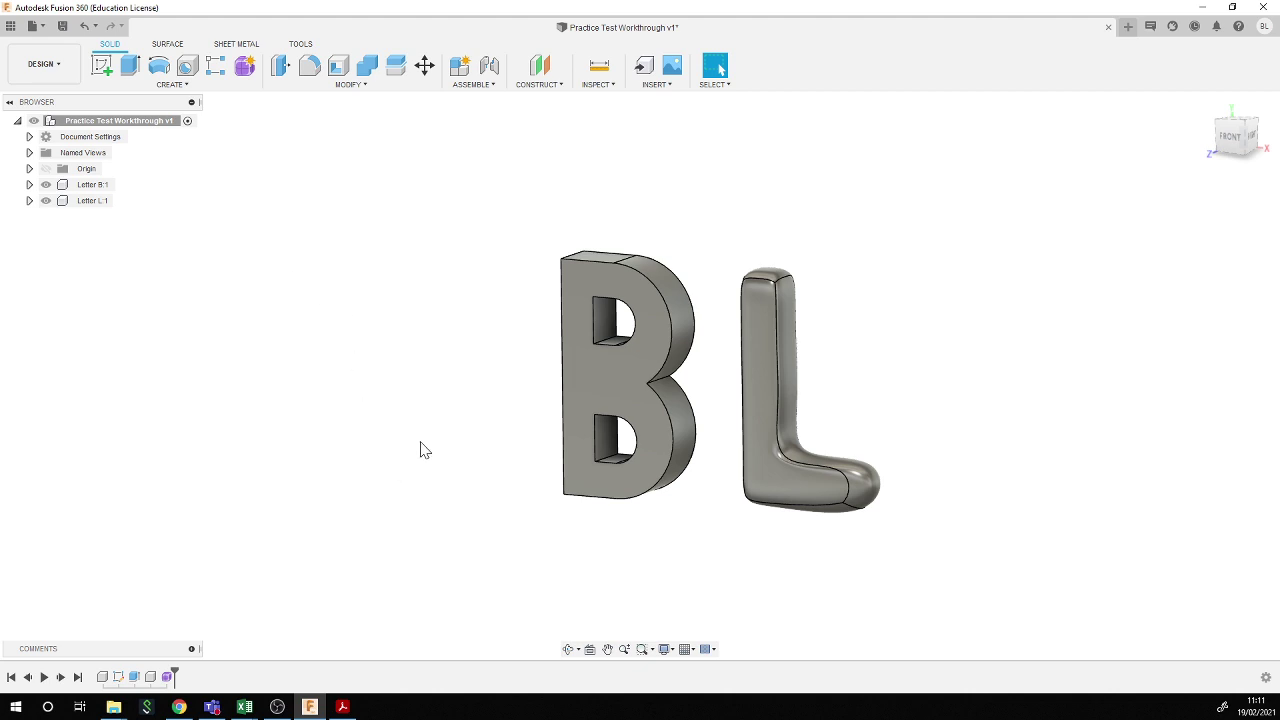
- Activate the Letter B component for editing
scroll(420, 450, "down", 2)
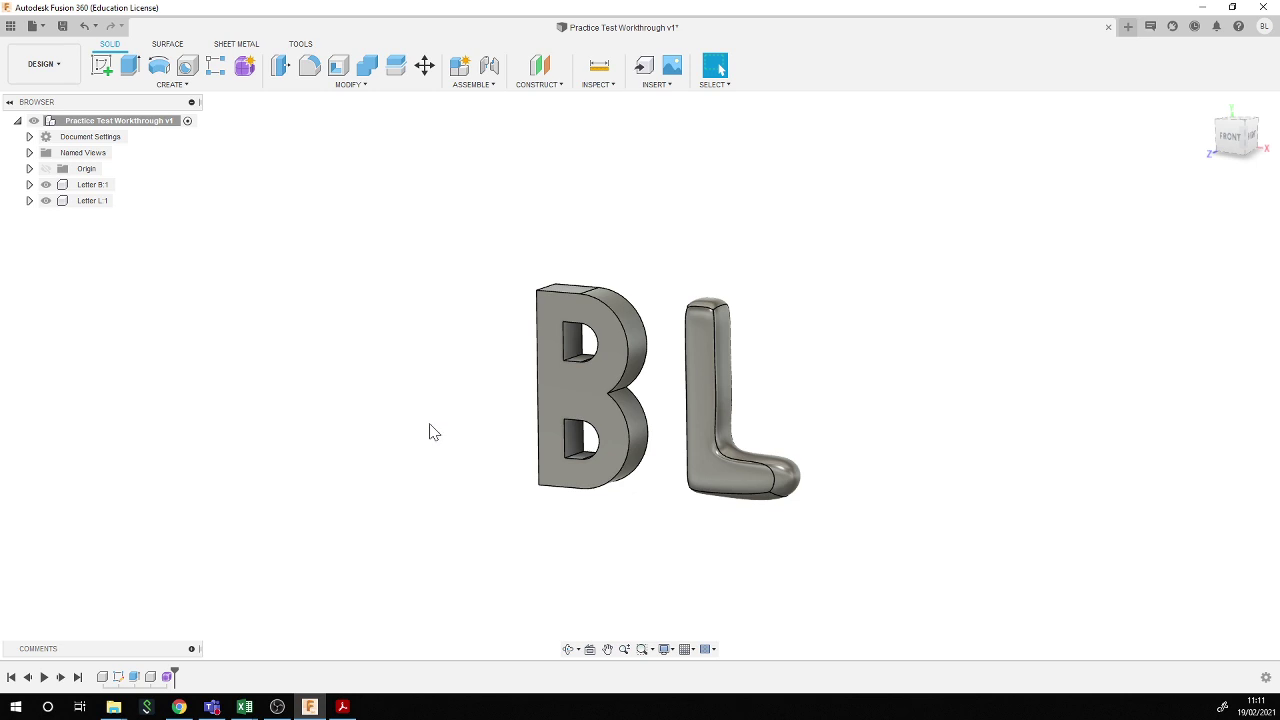
middle_click_drag(425, 402, 474, 411, "shift")
middle_click_drag(363, 348, 336, 332, "shift")
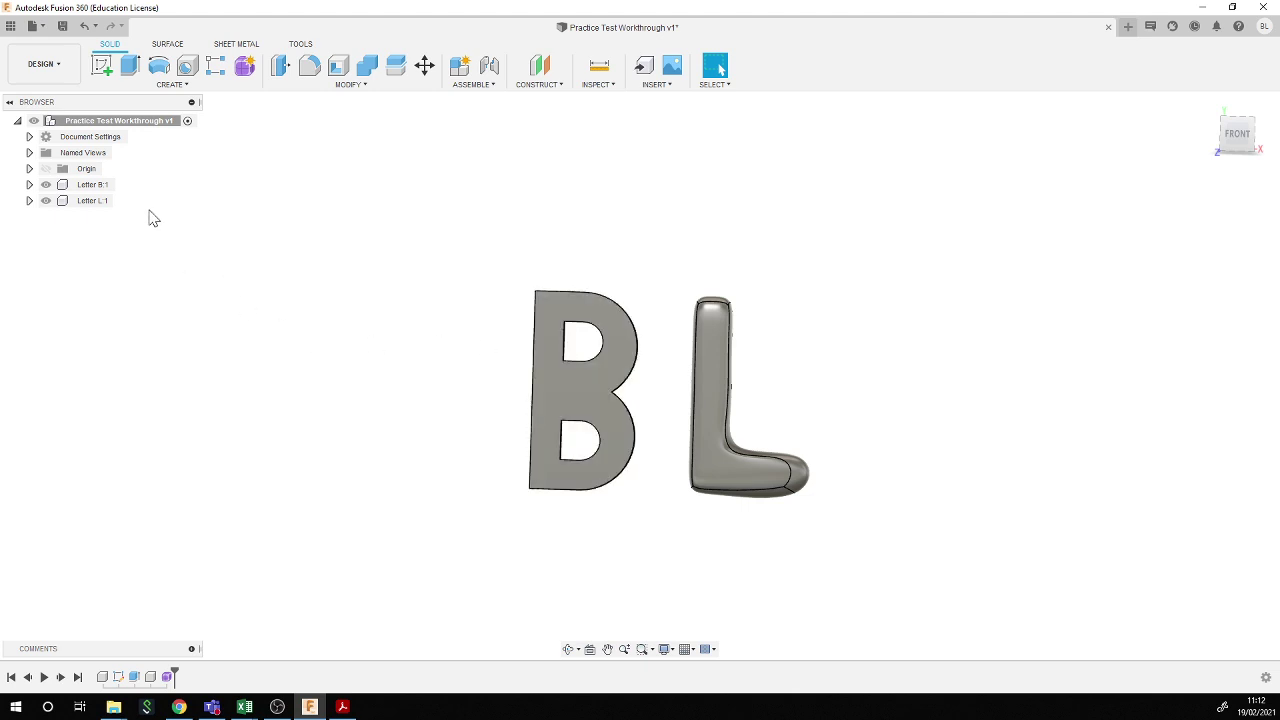
left_click(90, 186)
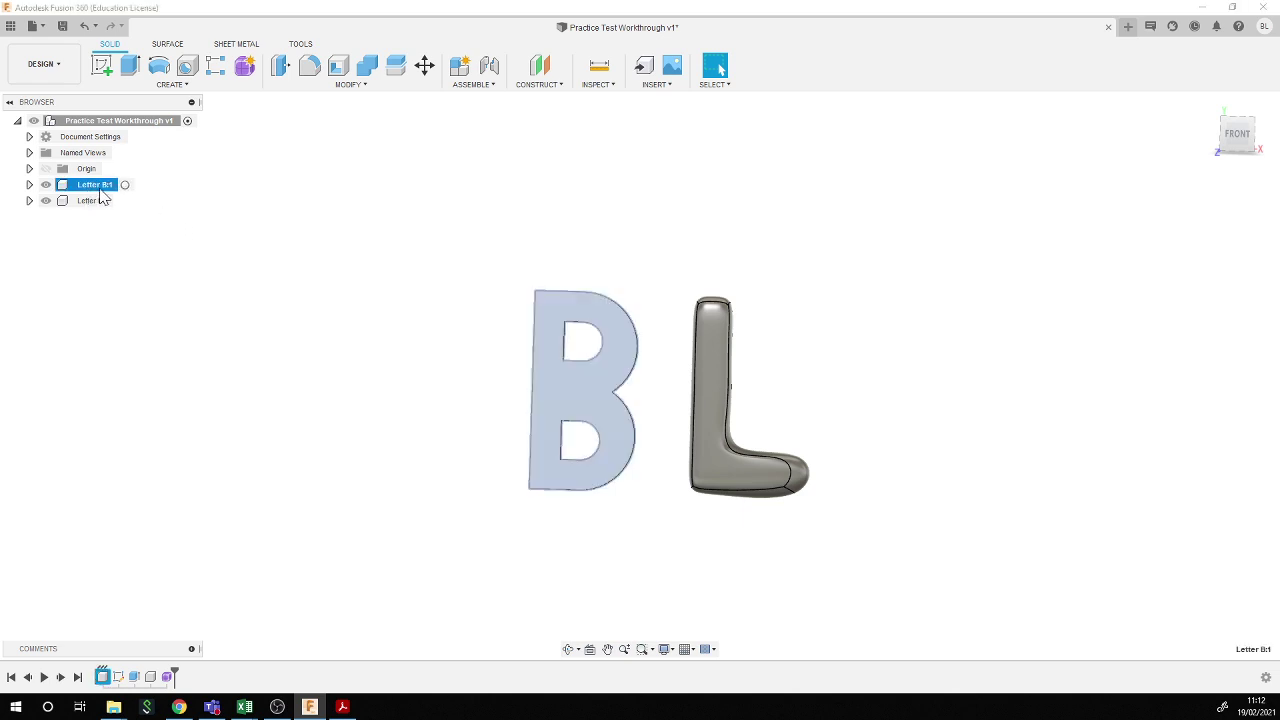
left_click(125, 185)
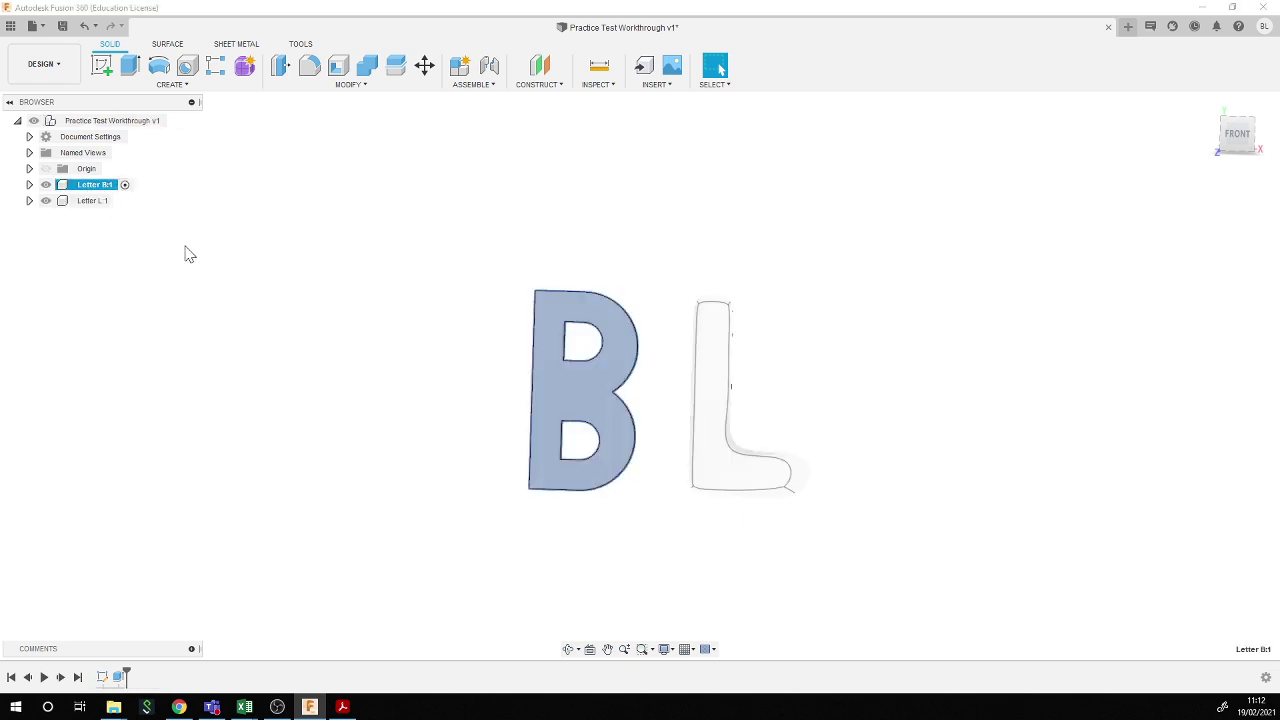
left_click(334, 386)
- Offset the B's straight upright side face outward by 2 mm and reactivate the top-level component
middle_click_drag(334, 386, 377, 415, "shift")
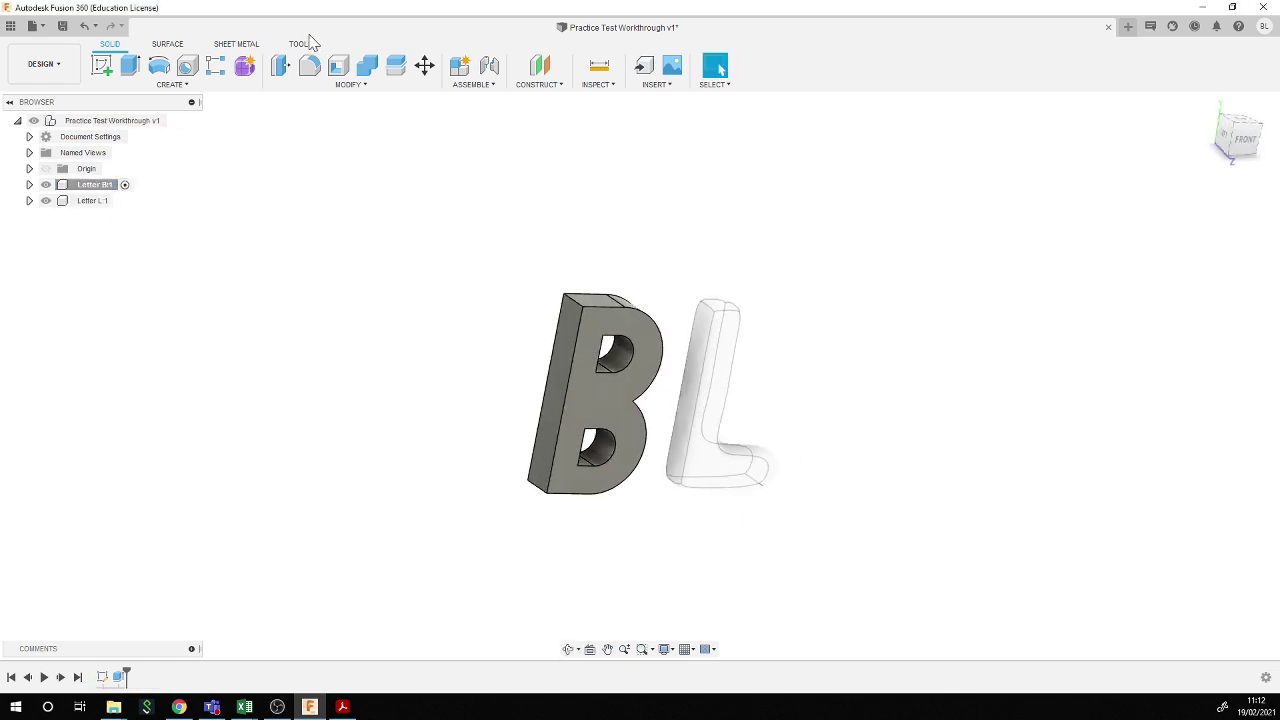
left_click(281, 65)
left_click(545, 406)
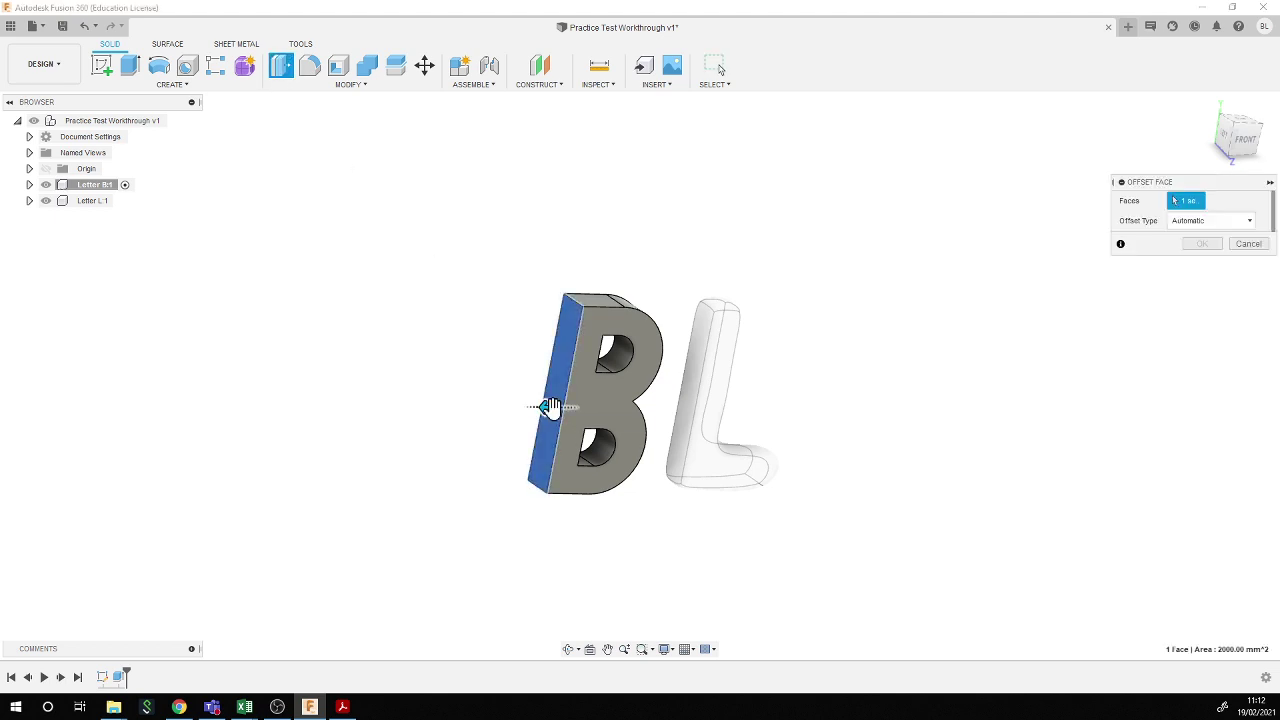
type("2")
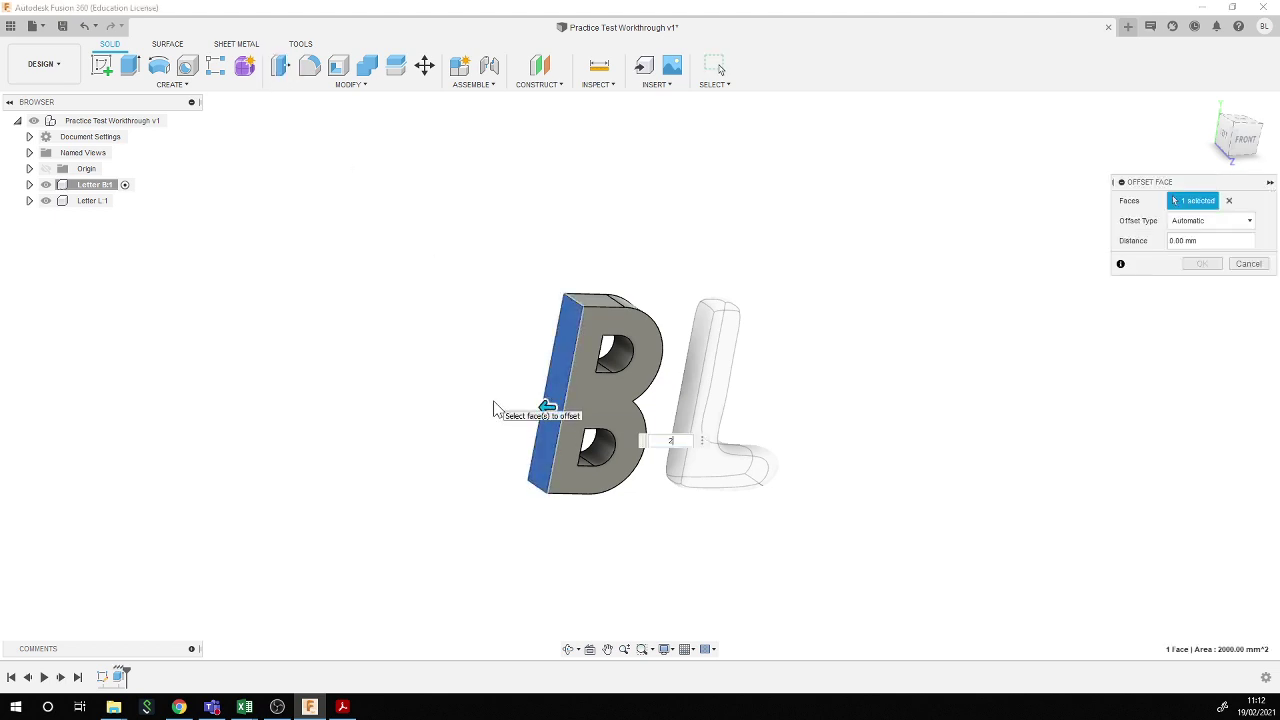
key("Return")
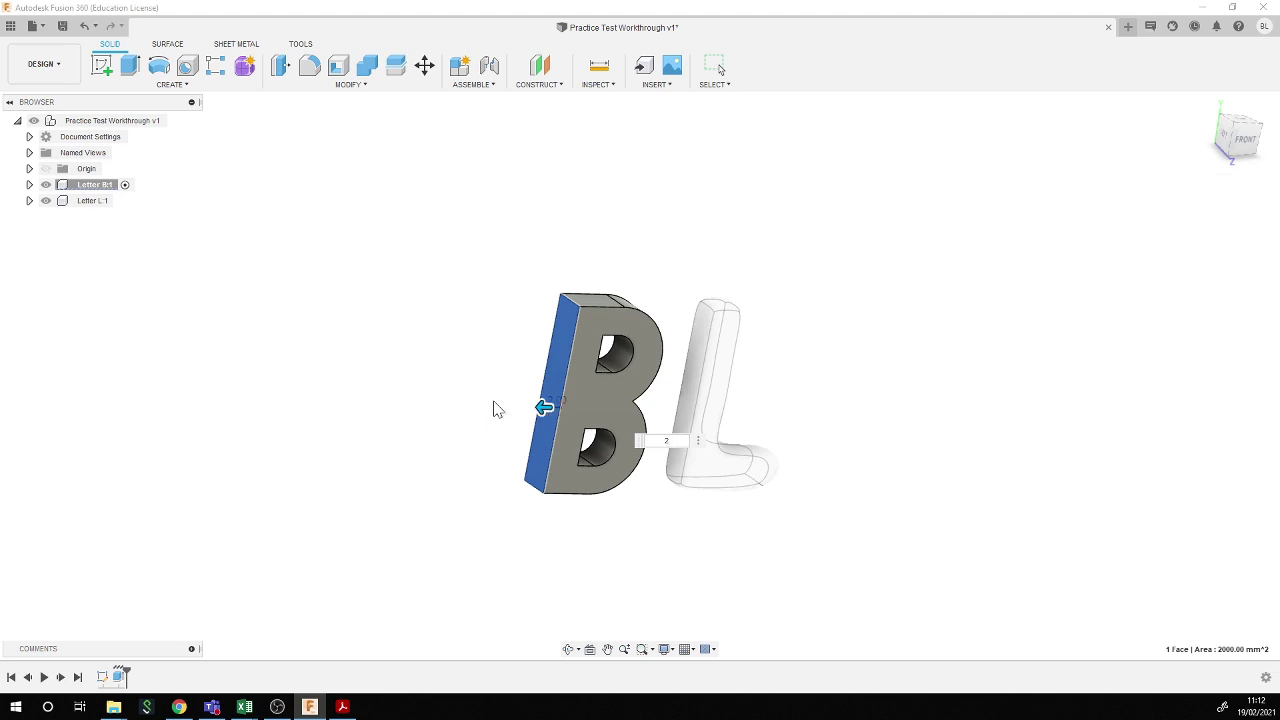
middle_click_drag(289, 292, 246, 263, "shift")
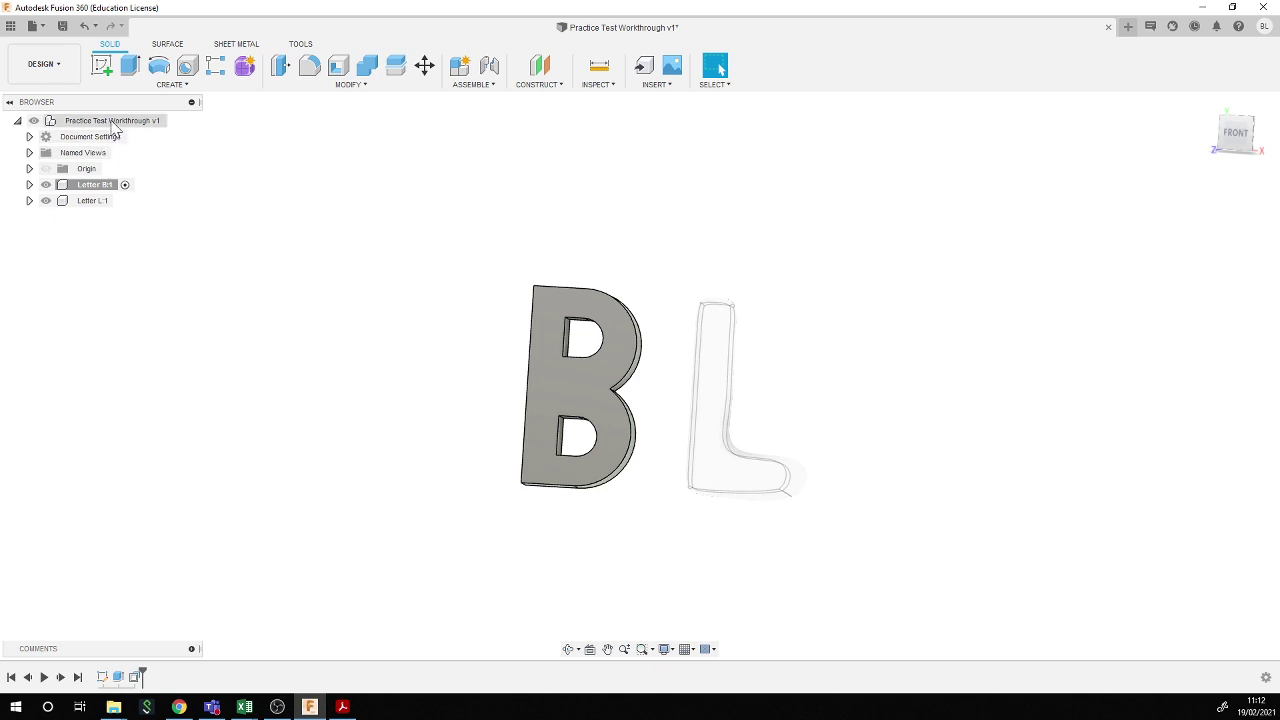
left_click(174, 121)
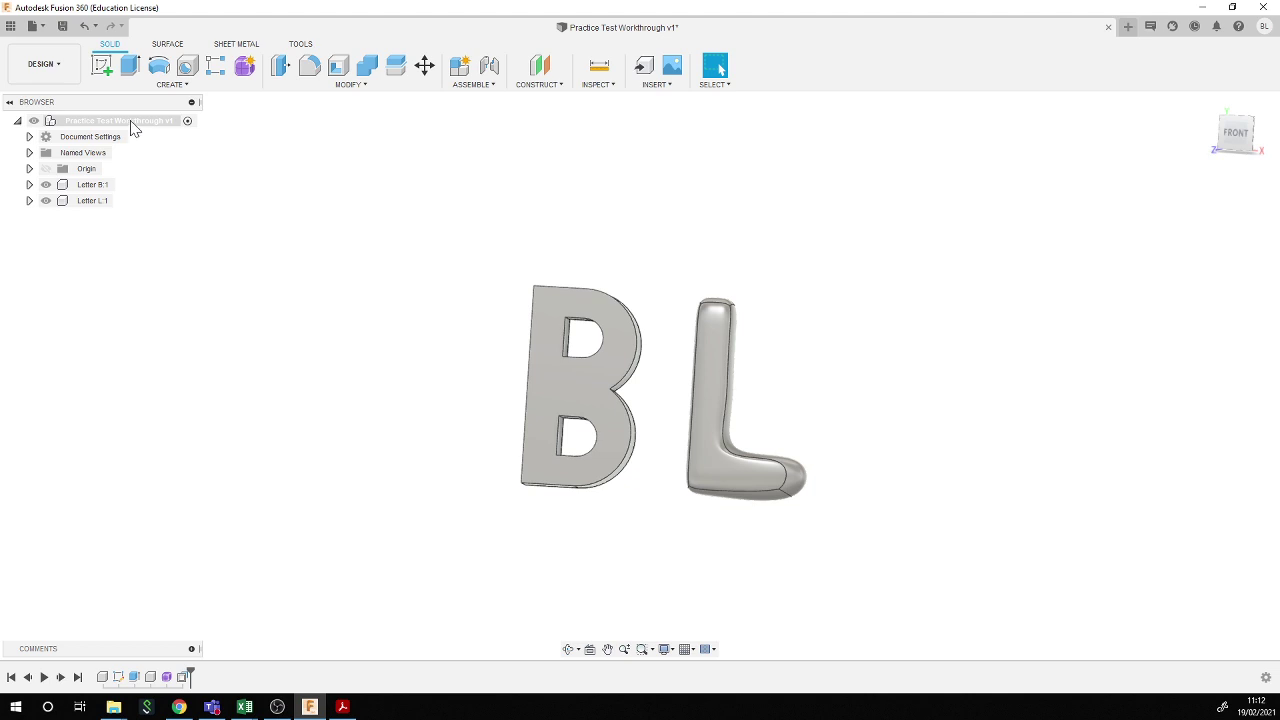
- Create an internal component named Base under the top-level Practice Test Workthrough component and make it active
right_click(132, 124)
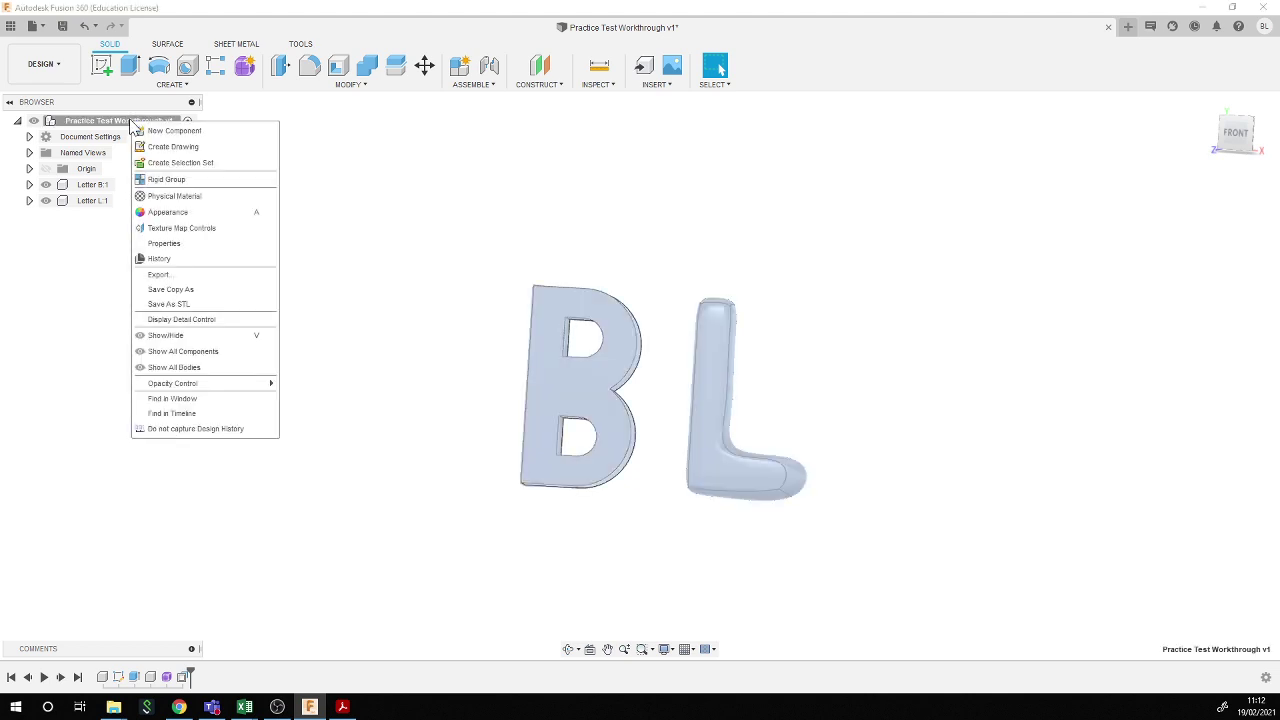
left_click(150, 131)
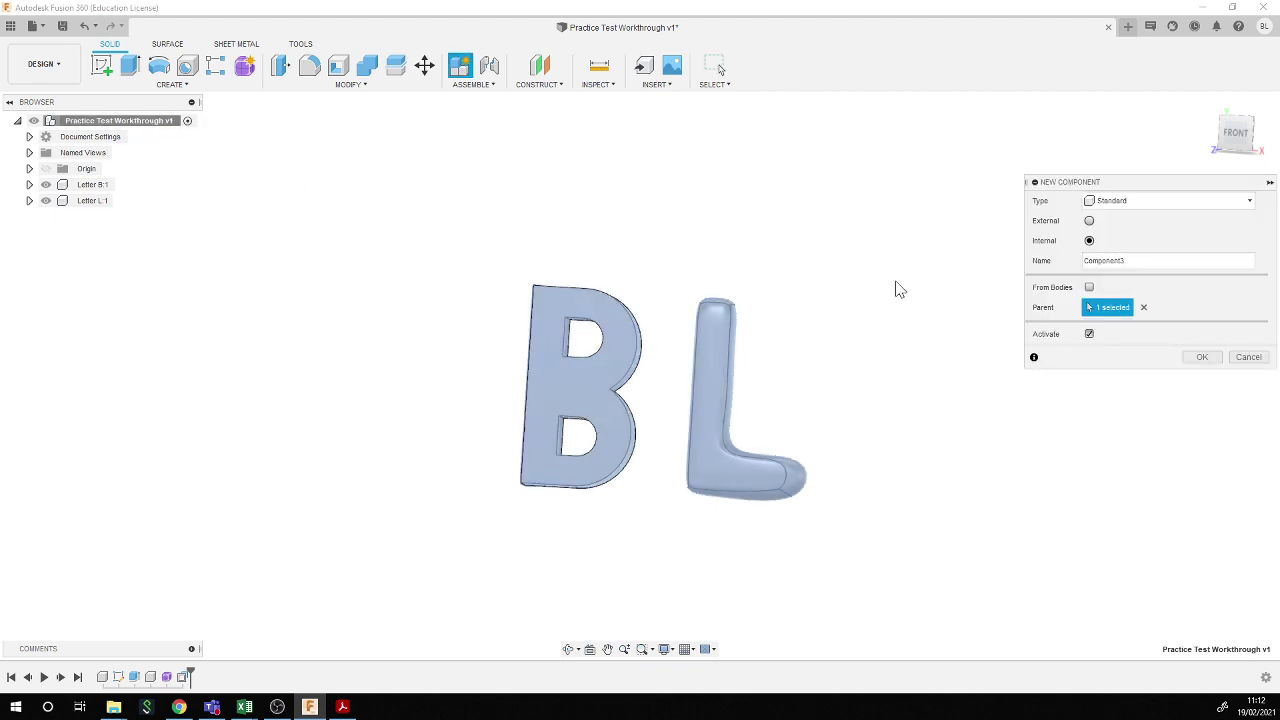
type("Base")
key("Return")
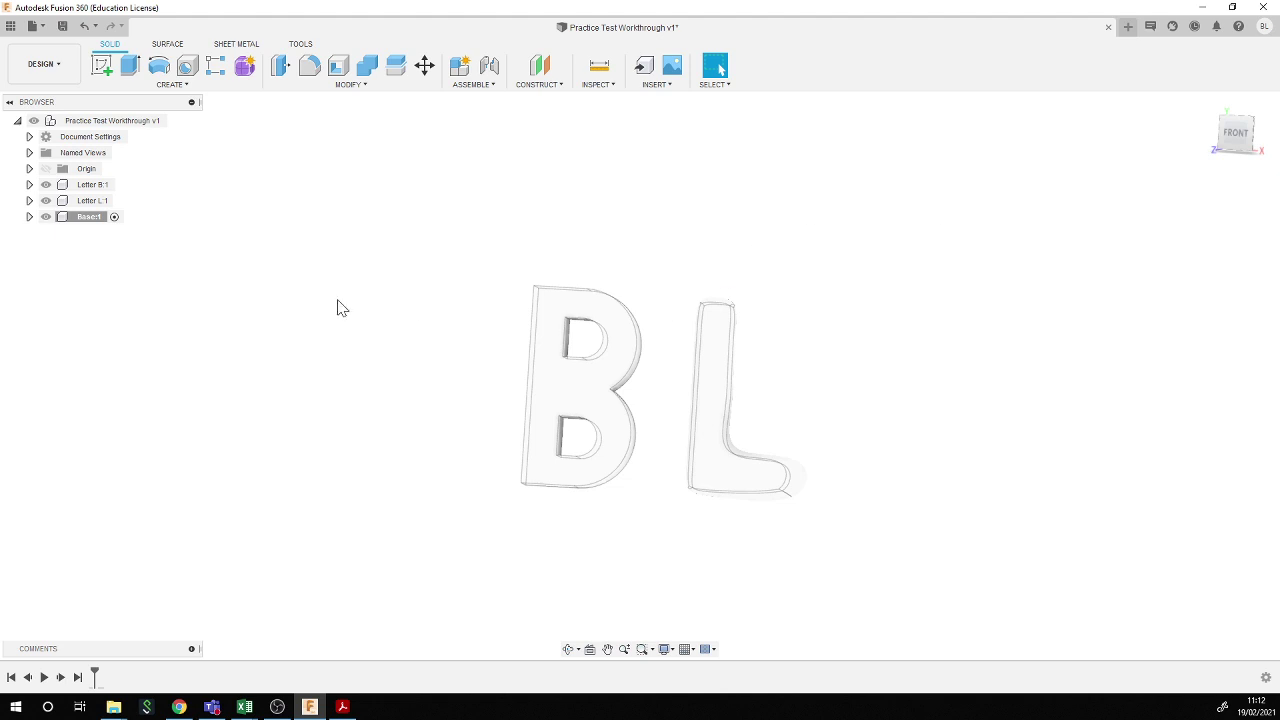
- Sketch a rectangle about 200 by 100 mm on the horizontal origin plane, surrounding both letters' footprints, and finish the sketch
left_click(236, 44)
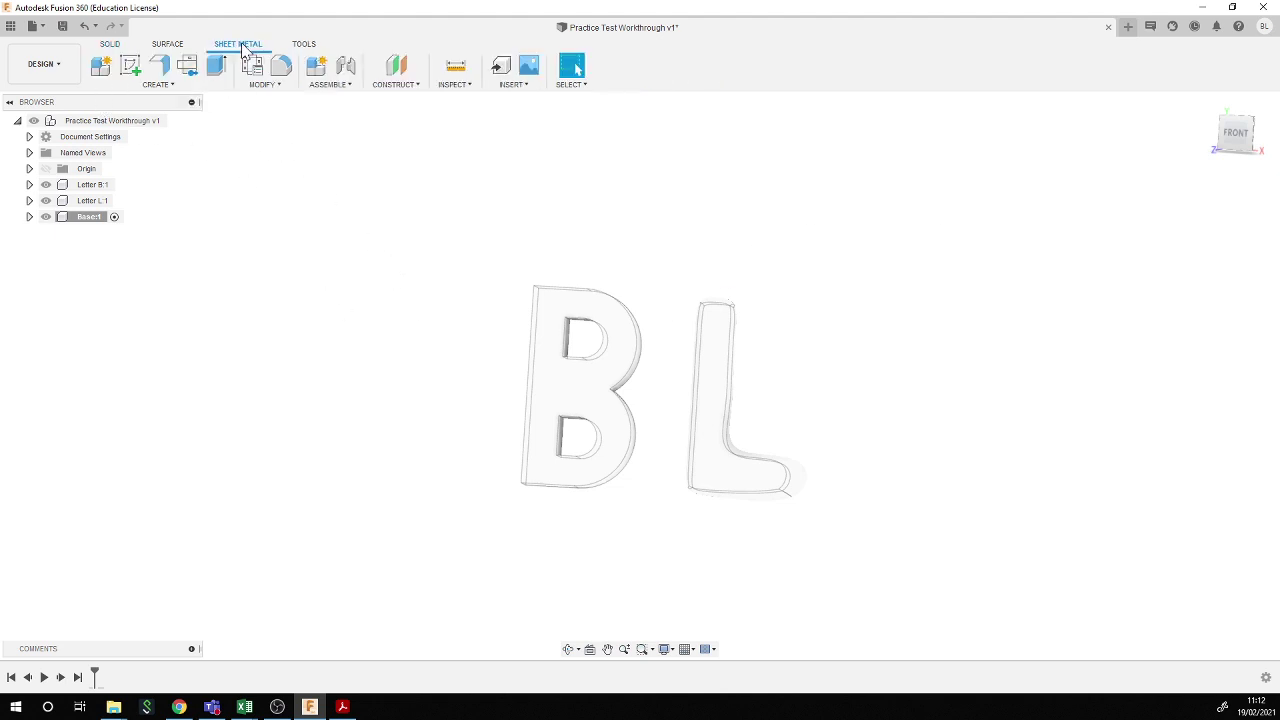
left_click(130, 70)
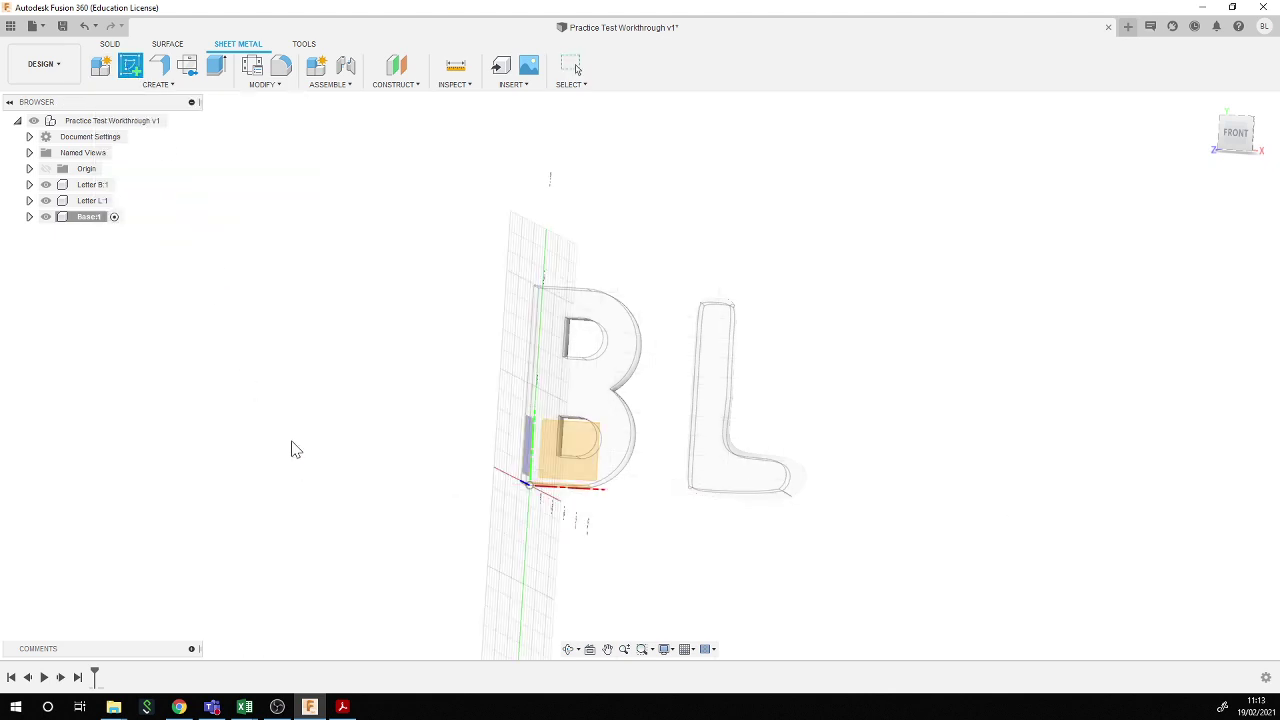
mouse_move(291, 449)
middle_mouse_down("shift")
mouse_move(409, 569)
mouse_move(378, 565)
mouse_move(369, 583)
mouse_move(506, 466)
middle_mouse_up("shift")
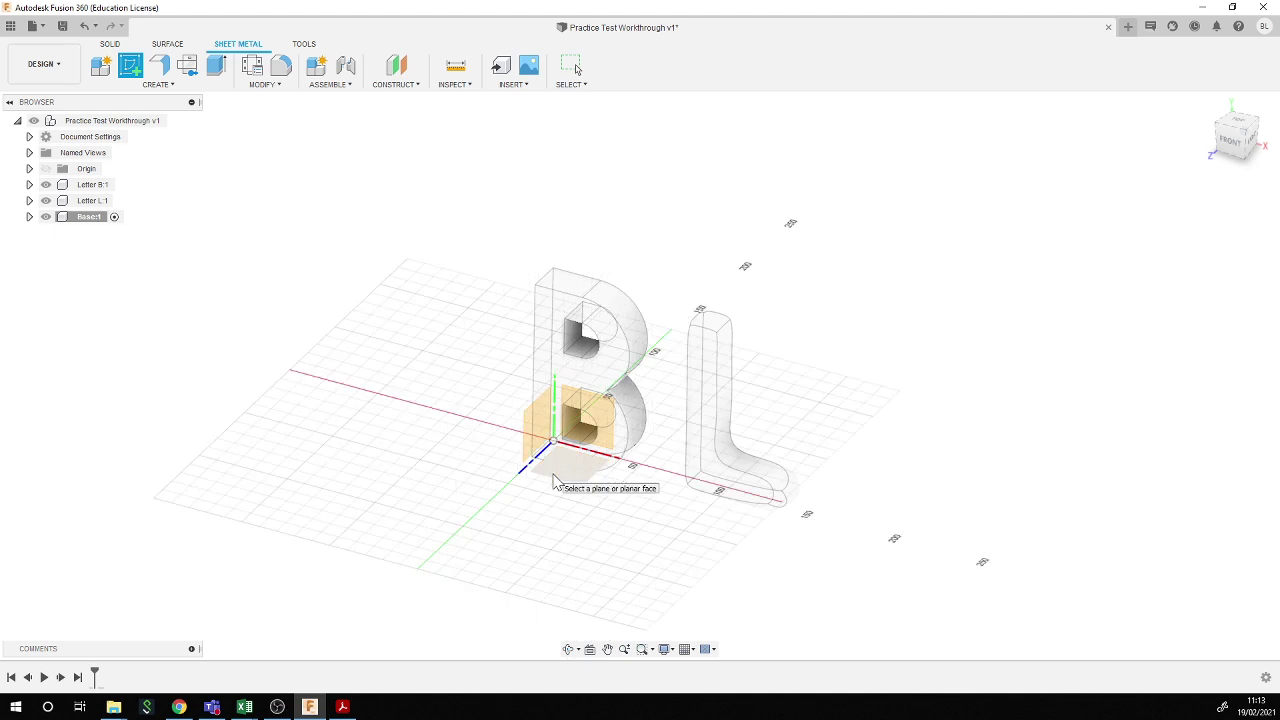
left_click(556, 478)
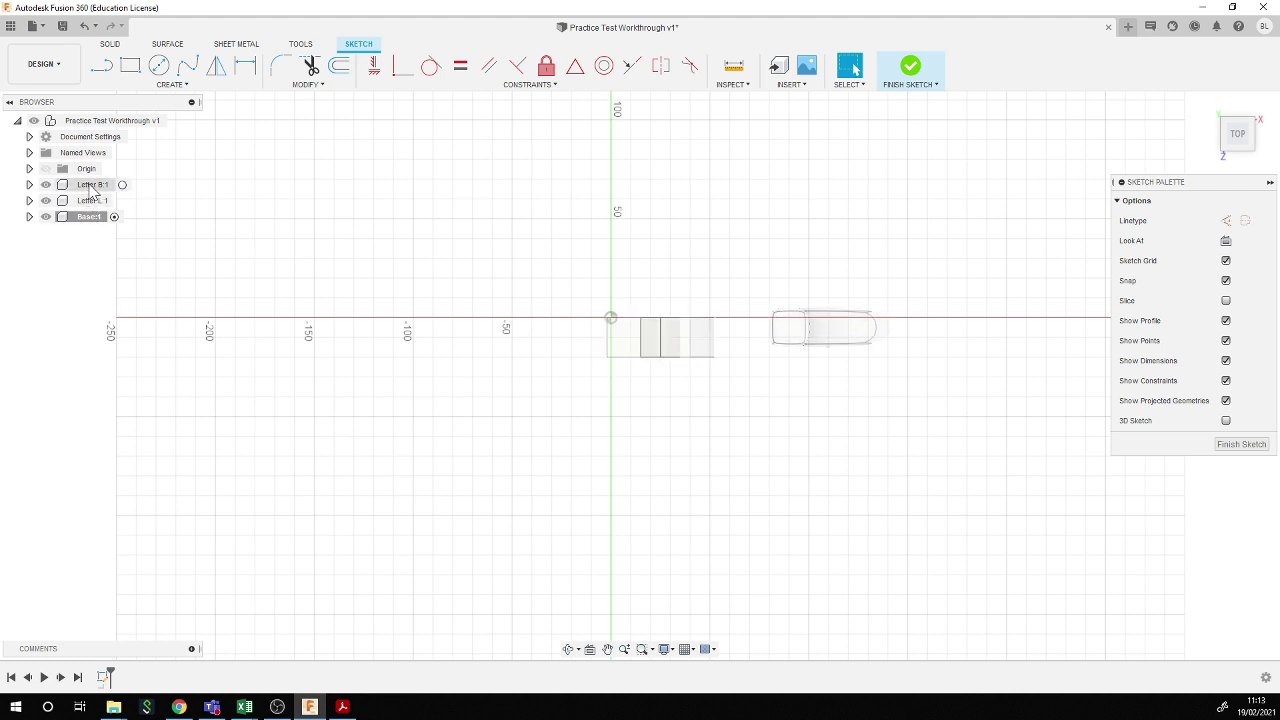
left_click(137, 67)
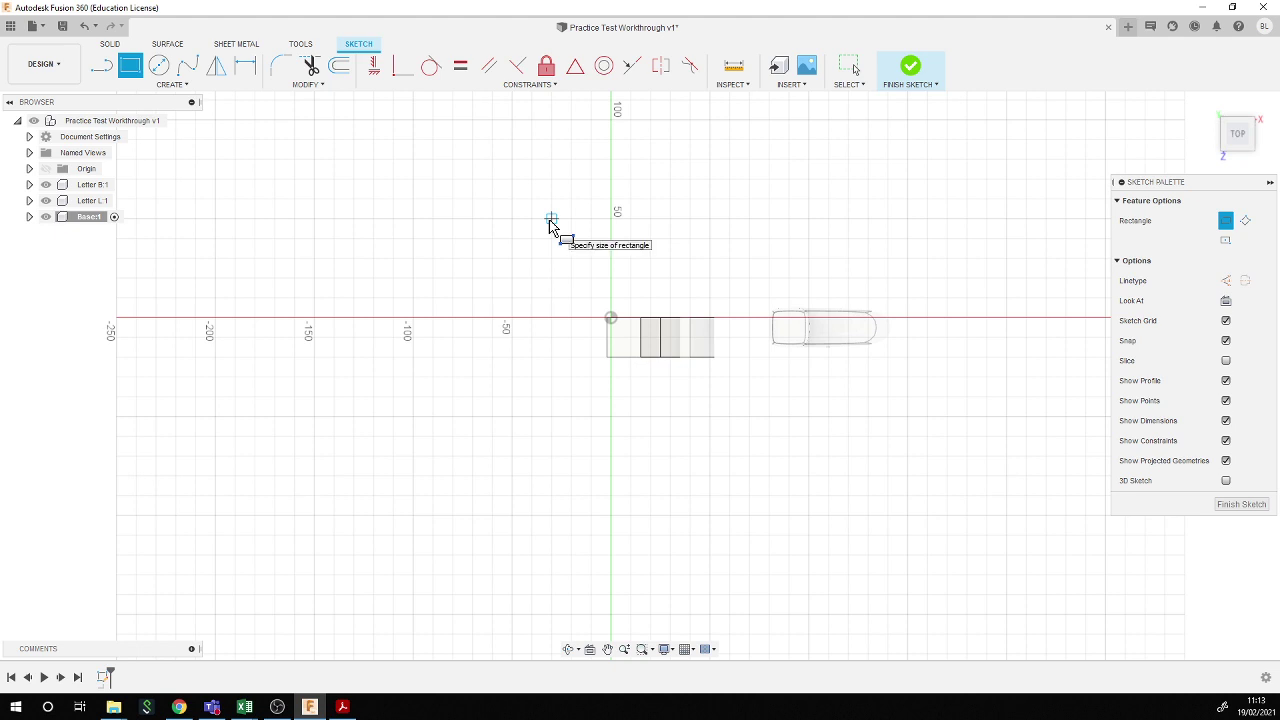
left_click(551, 219)
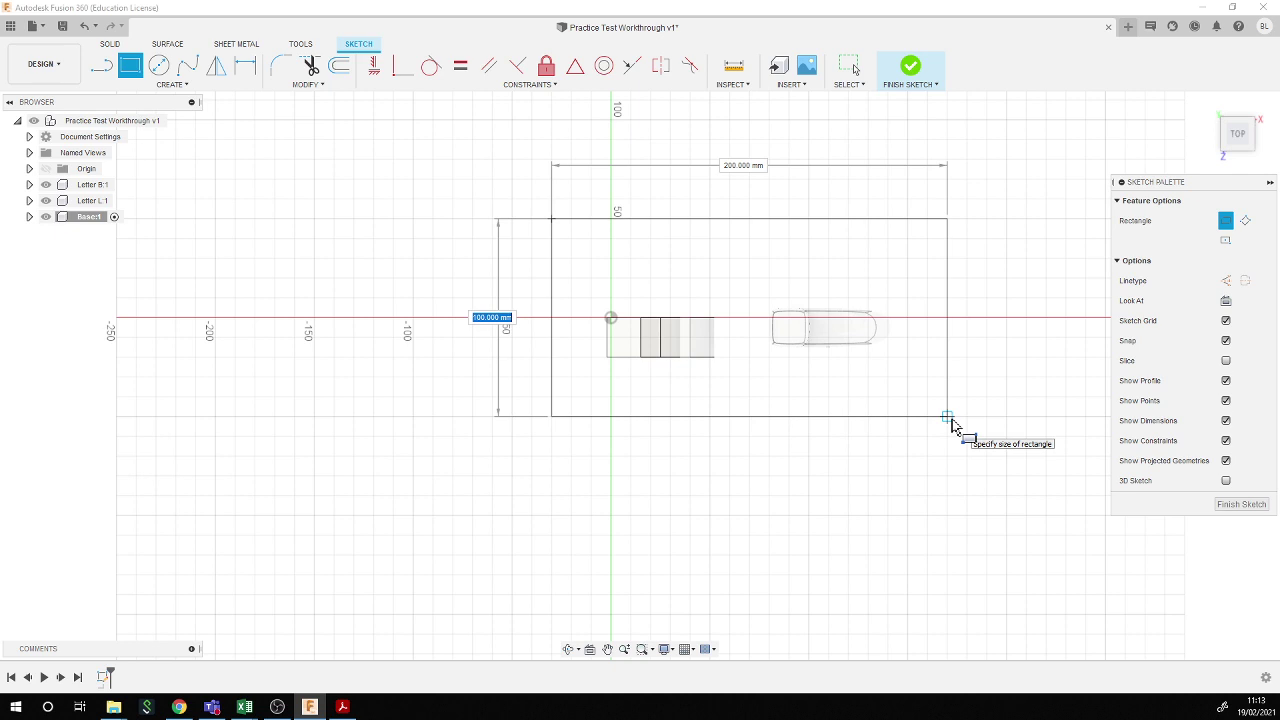
left_click(949, 418)
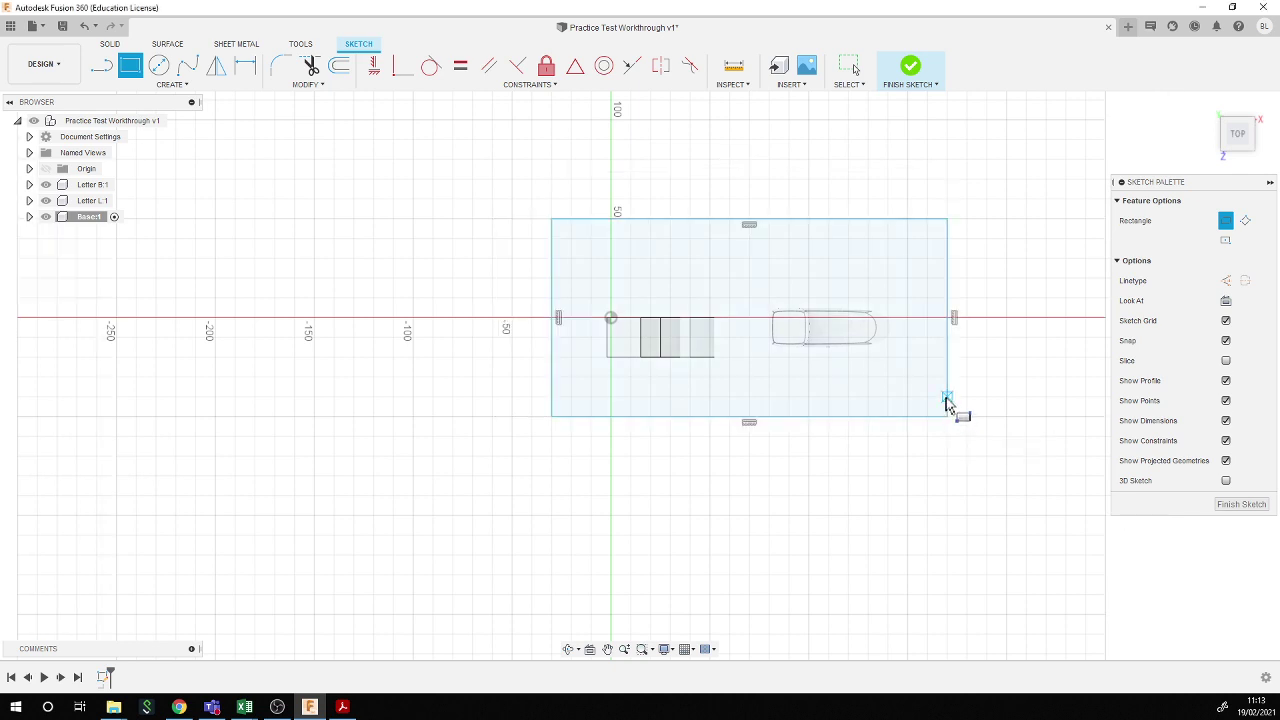
left_click(911, 68)
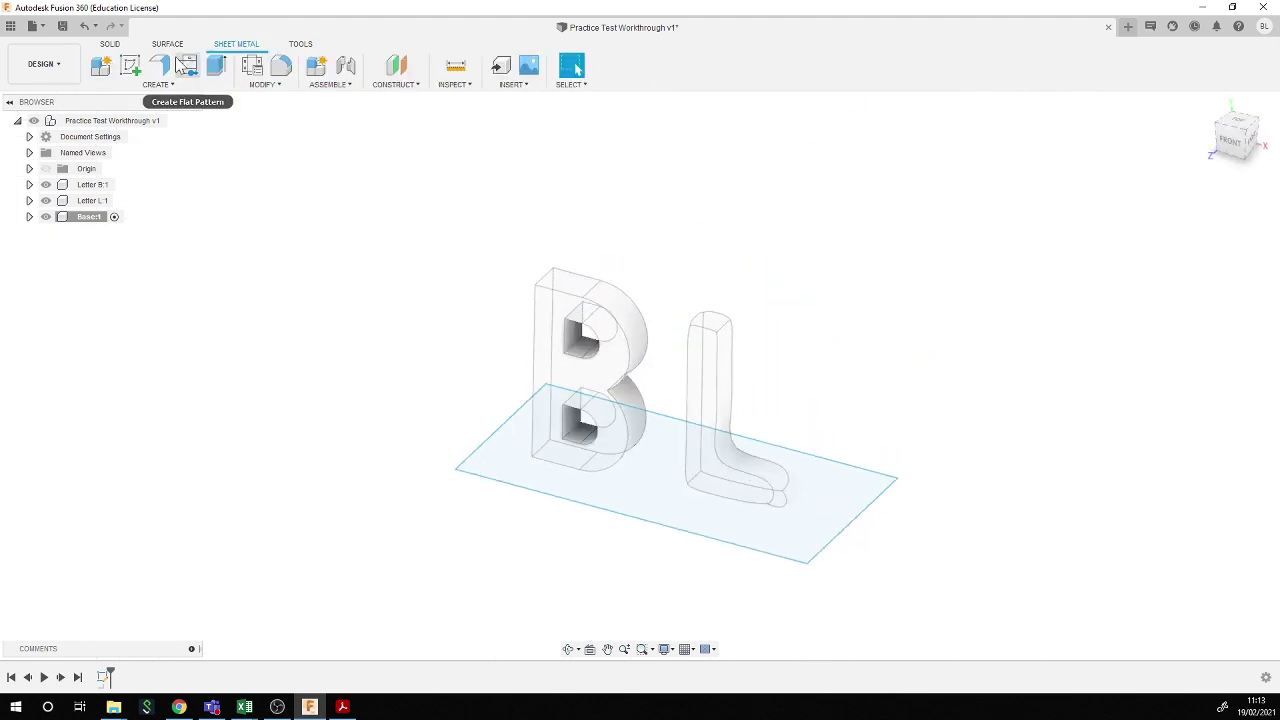
- Rename the library sheet metal rule Steel (mm) to Steel (mm) (PT) and set its thickness to 2 mm
left_click(255, 70)
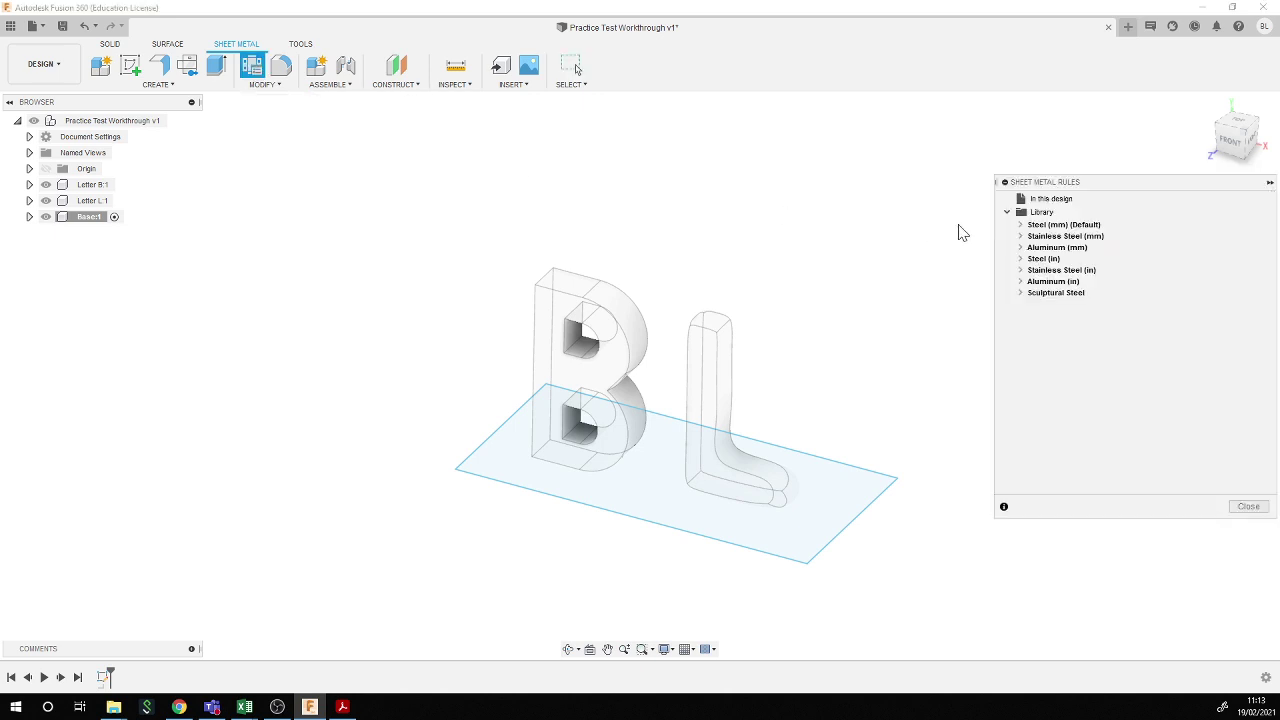
left_click(1008, 212)
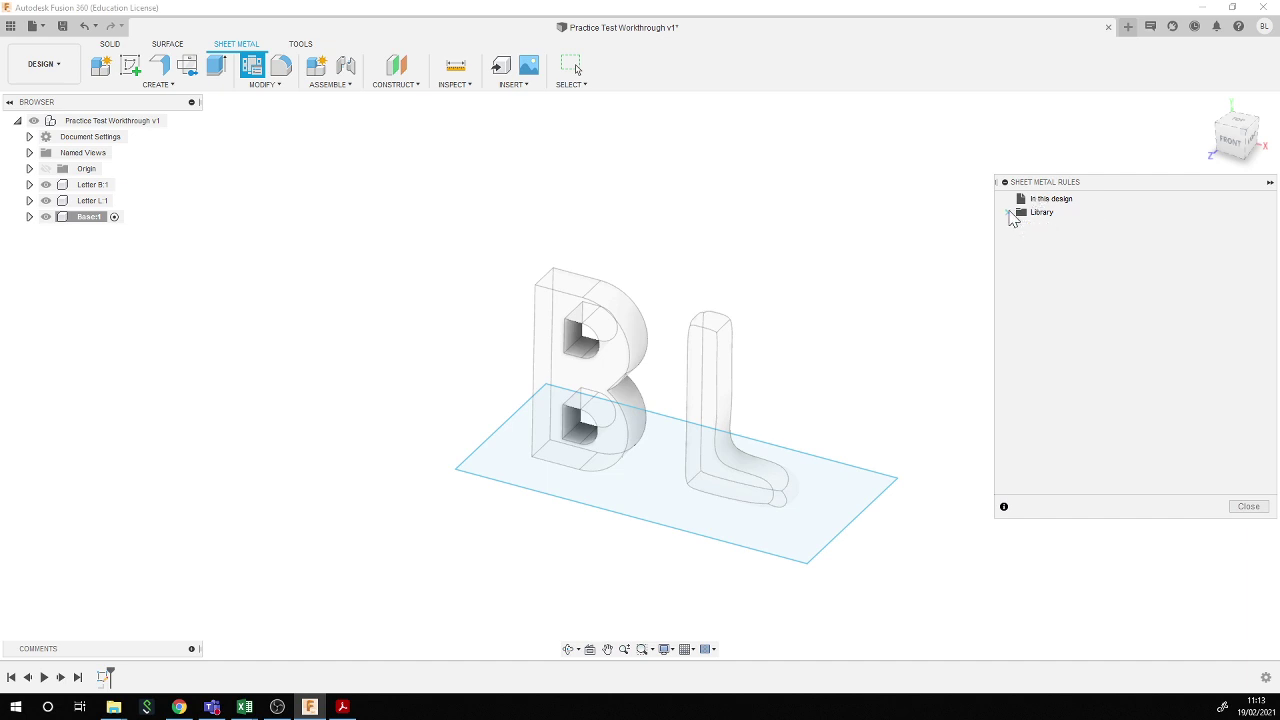
left_click(1008, 212)
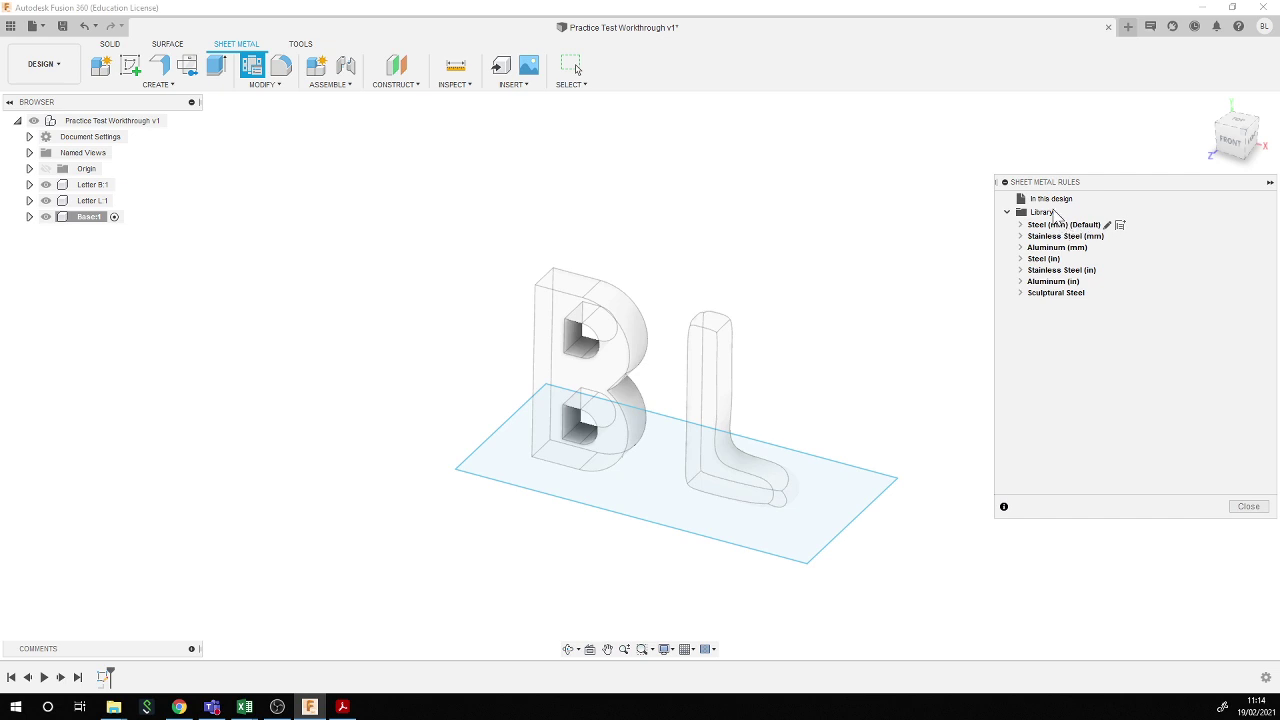
left_click(1107, 226)
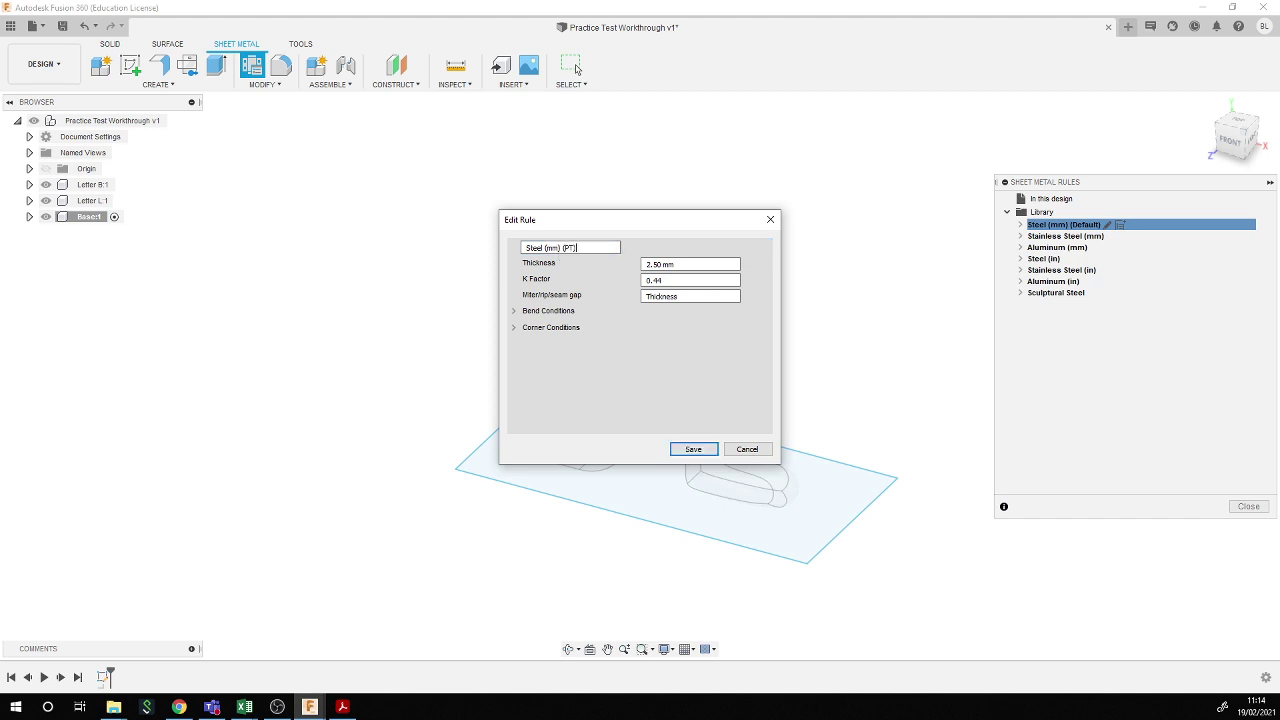
key("Return")
left_click(690, 451)
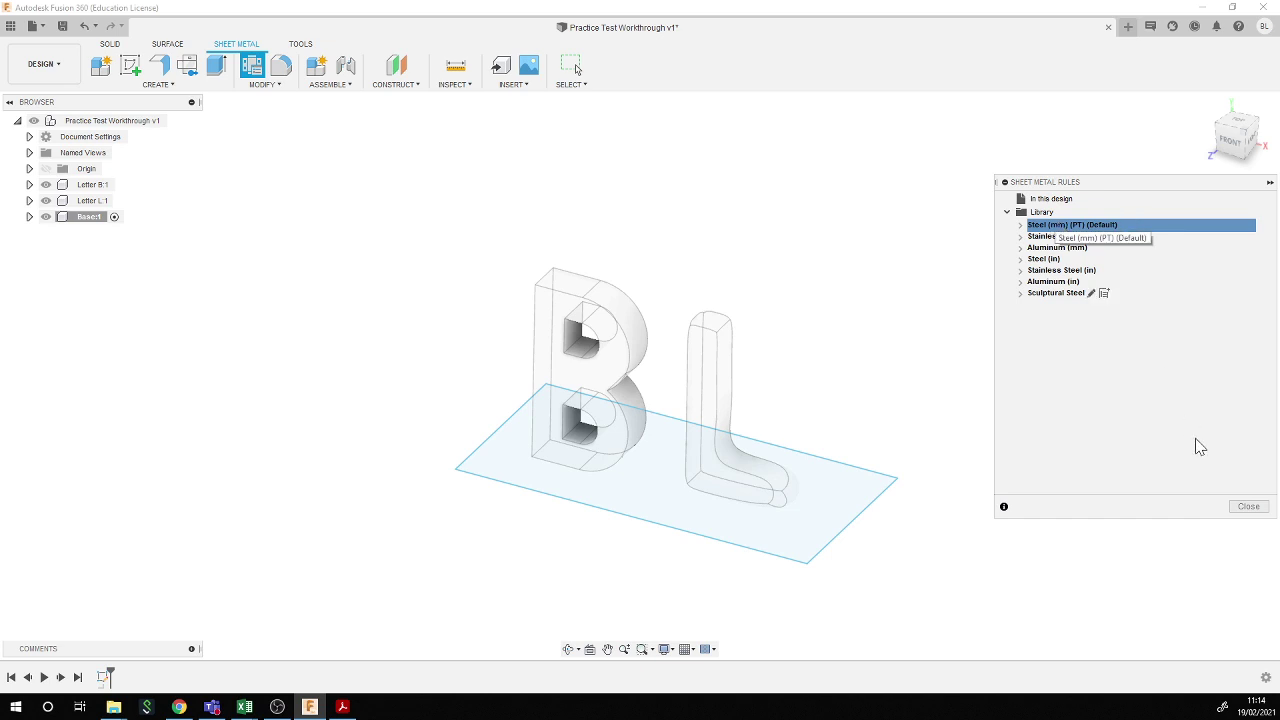
left_click(1244, 507)
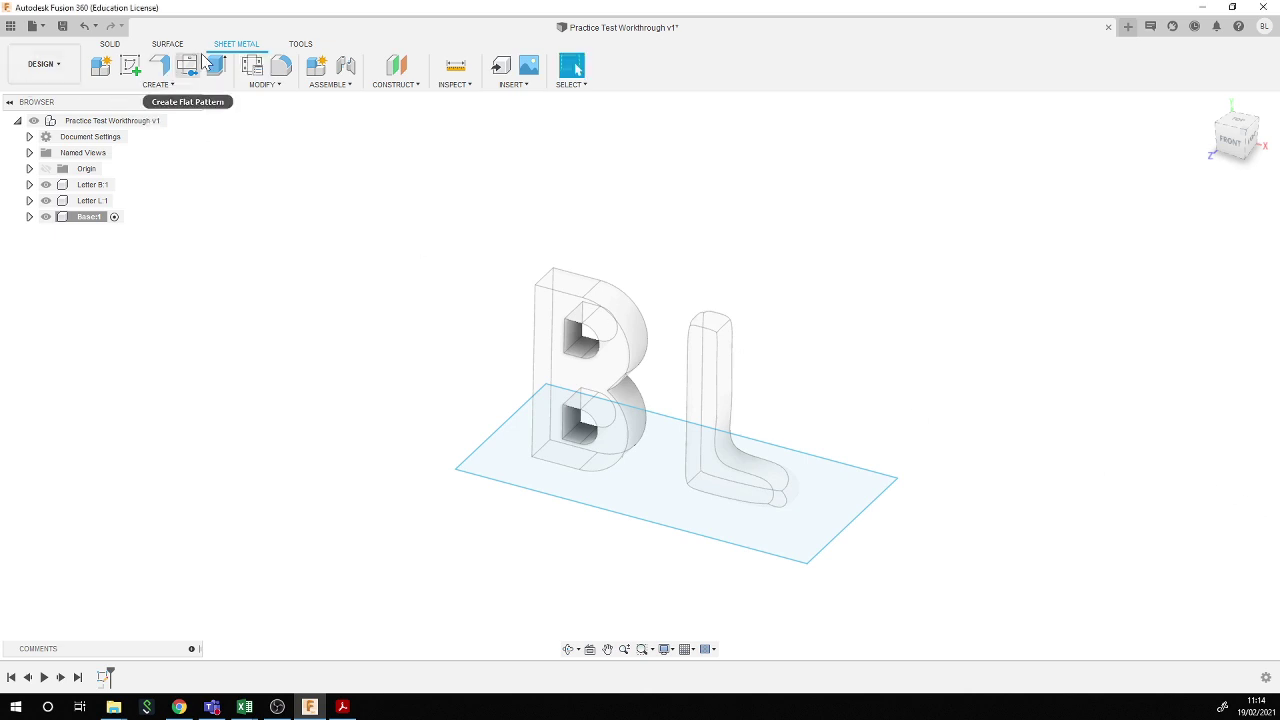
- Create a sheet metal flange from the rectangular profile as a new body, checking the thickness in the Steel (mm) (PT) rule
left_click(162, 66)
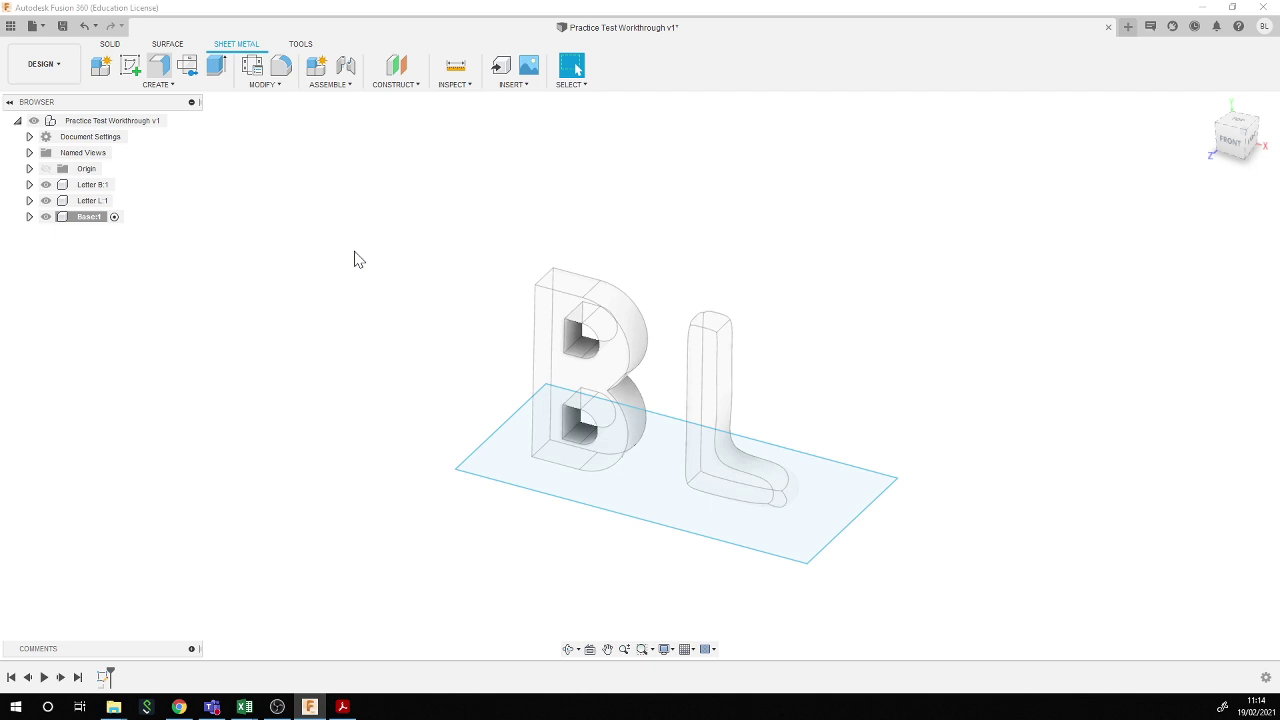
left_click(503, 460)
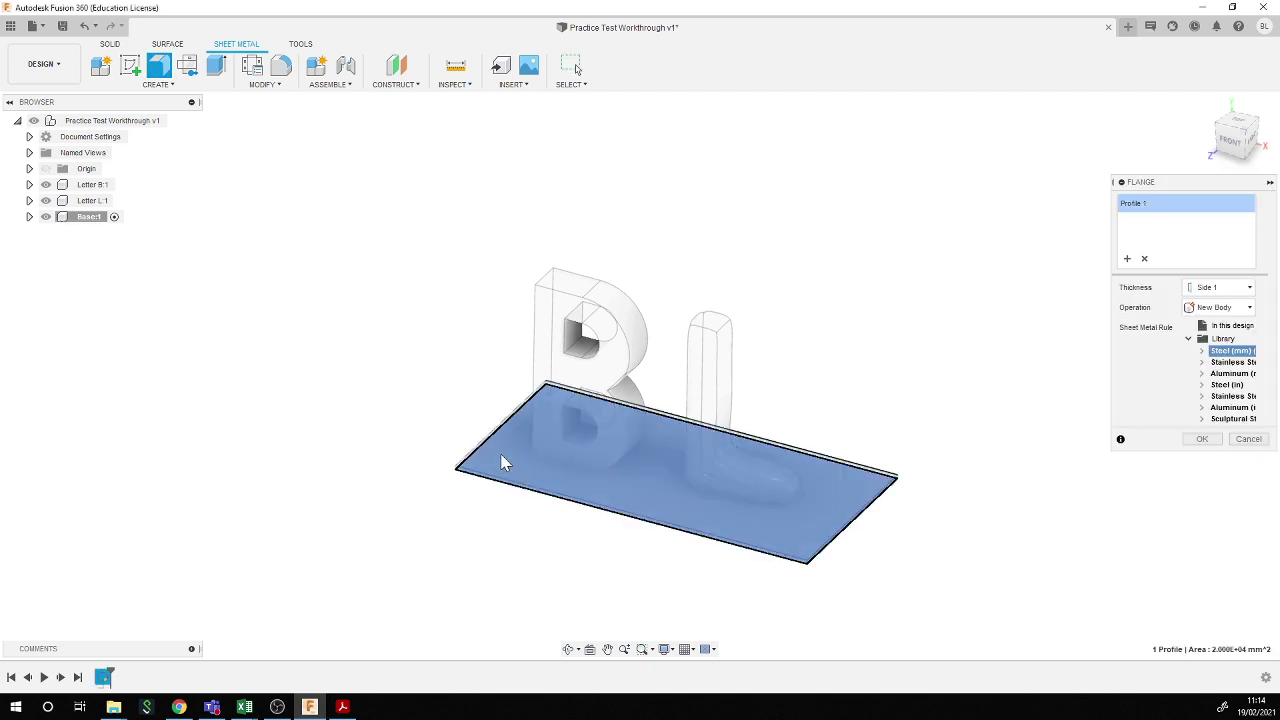
left_click(1203, 352)
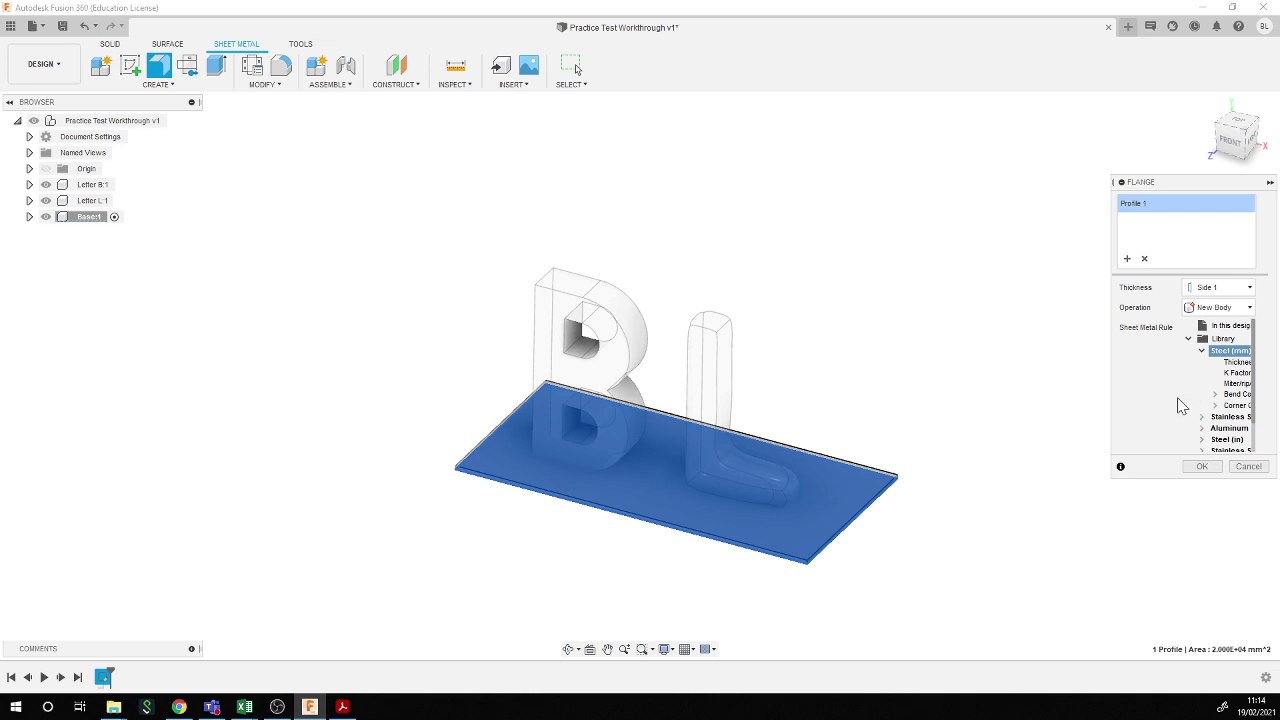
scroll(1185, 407, "right", 5)
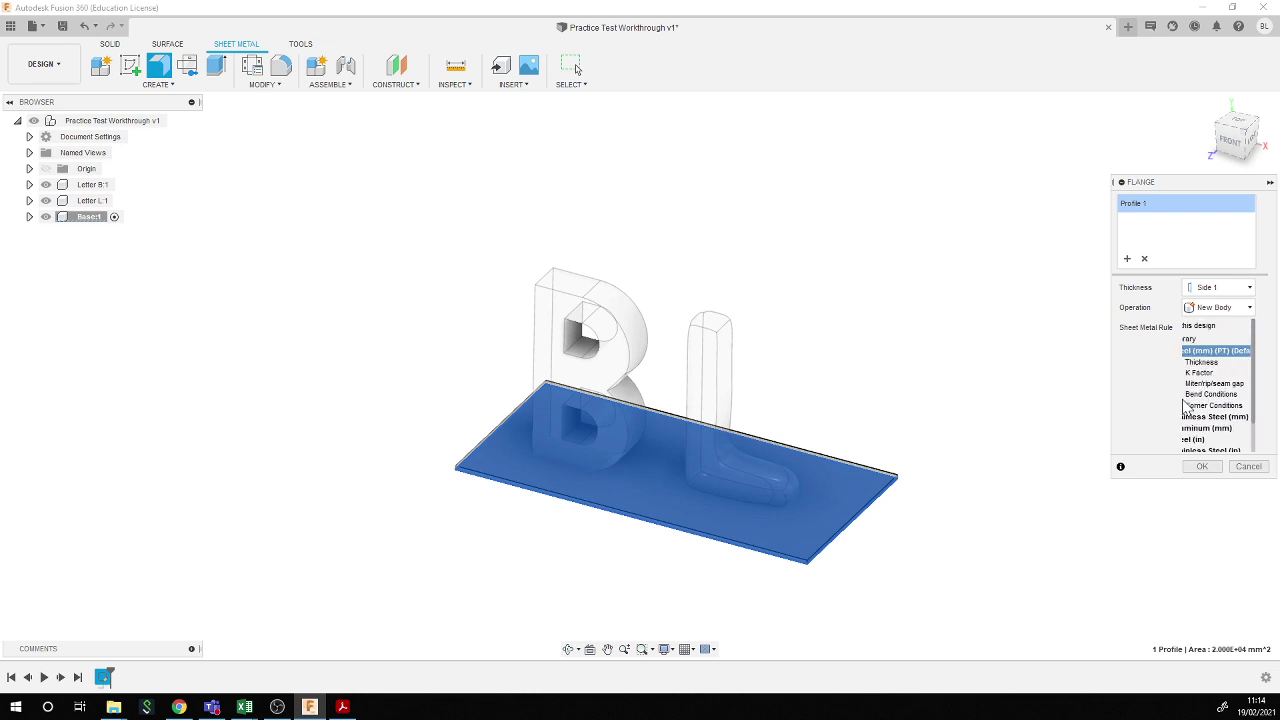
scroll(1232, 405, "right", 5)
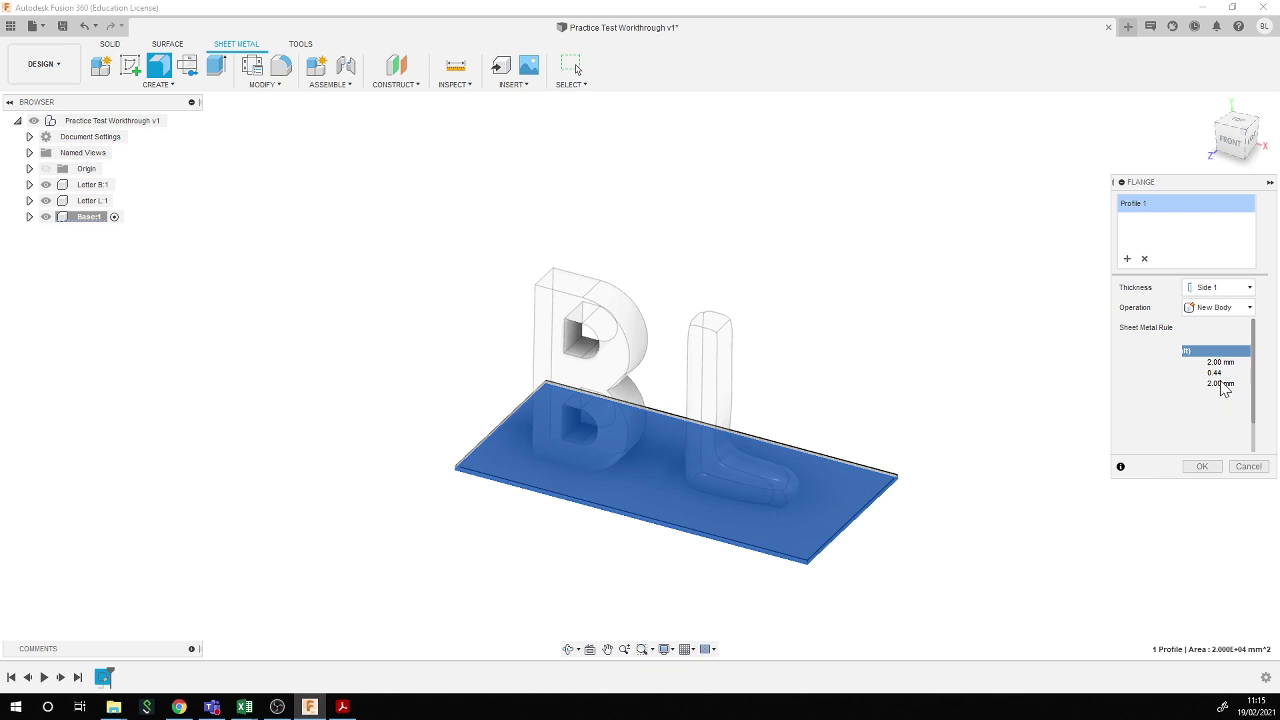
scroll(1220, 372, "left", 3)
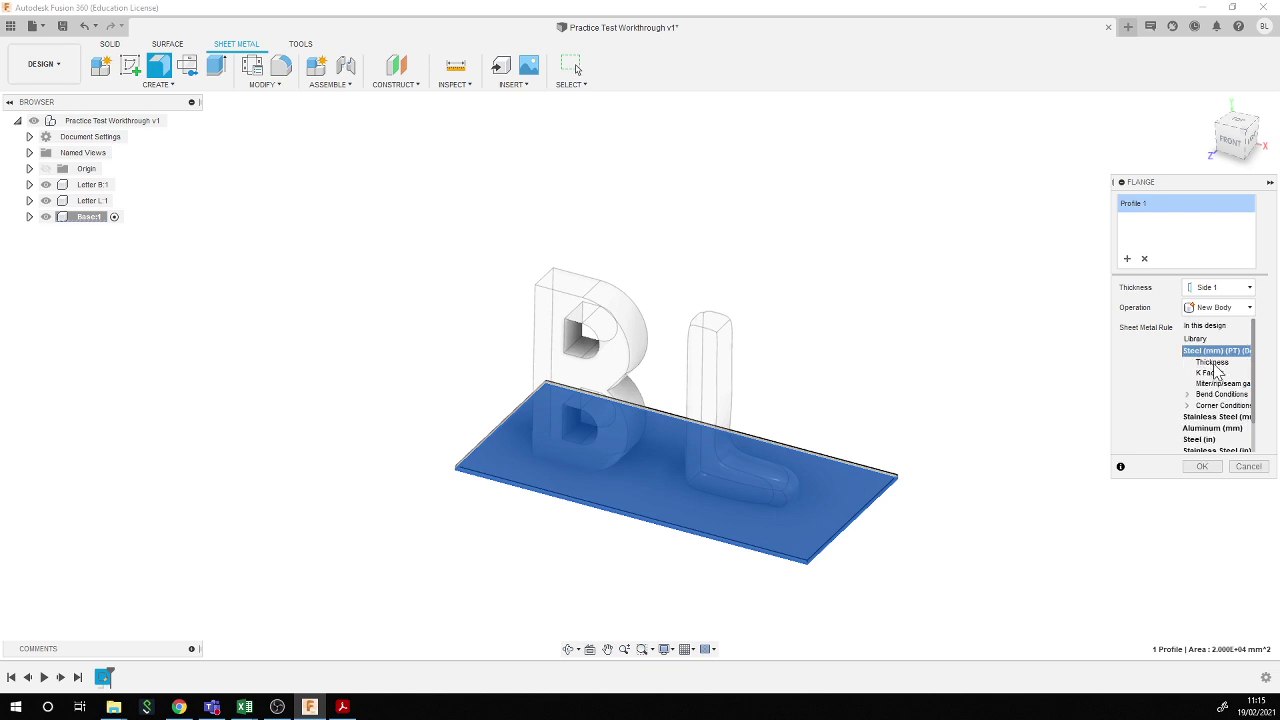
scroll(1217, 372, "left", 5)
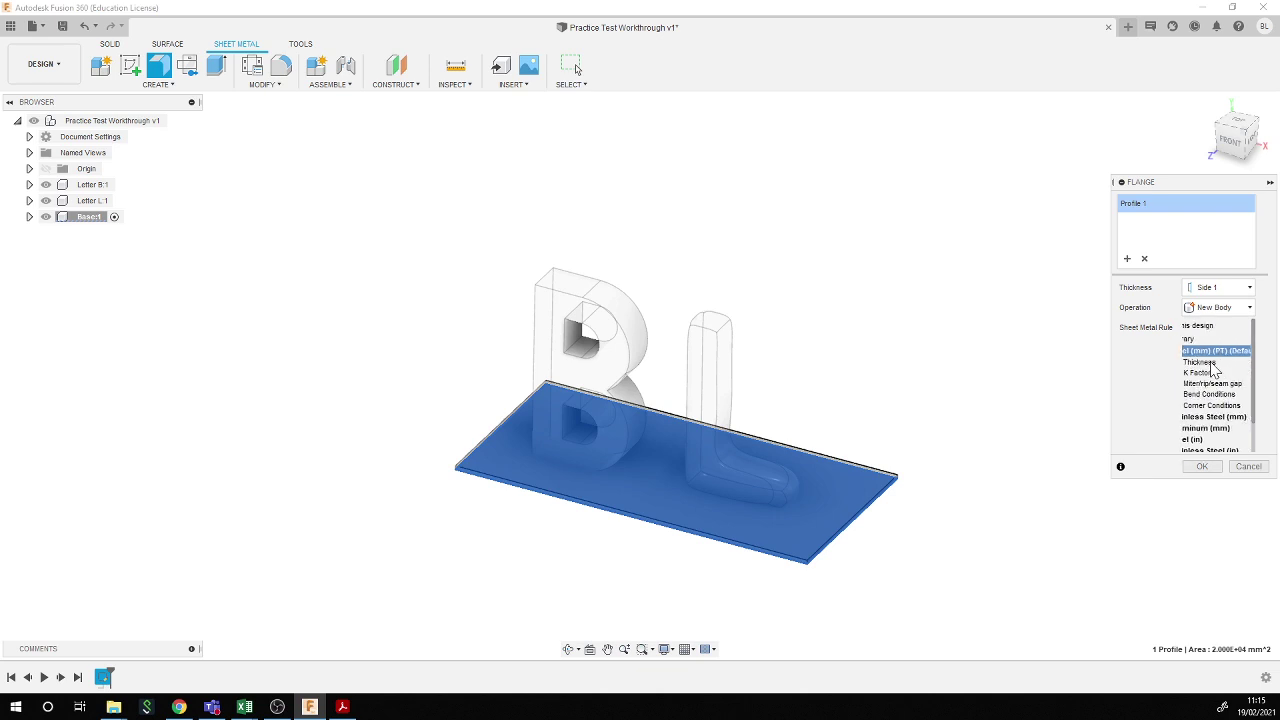
scroll(1214, 370, "right", 3)
scroll(1212, 370, "left", 5)
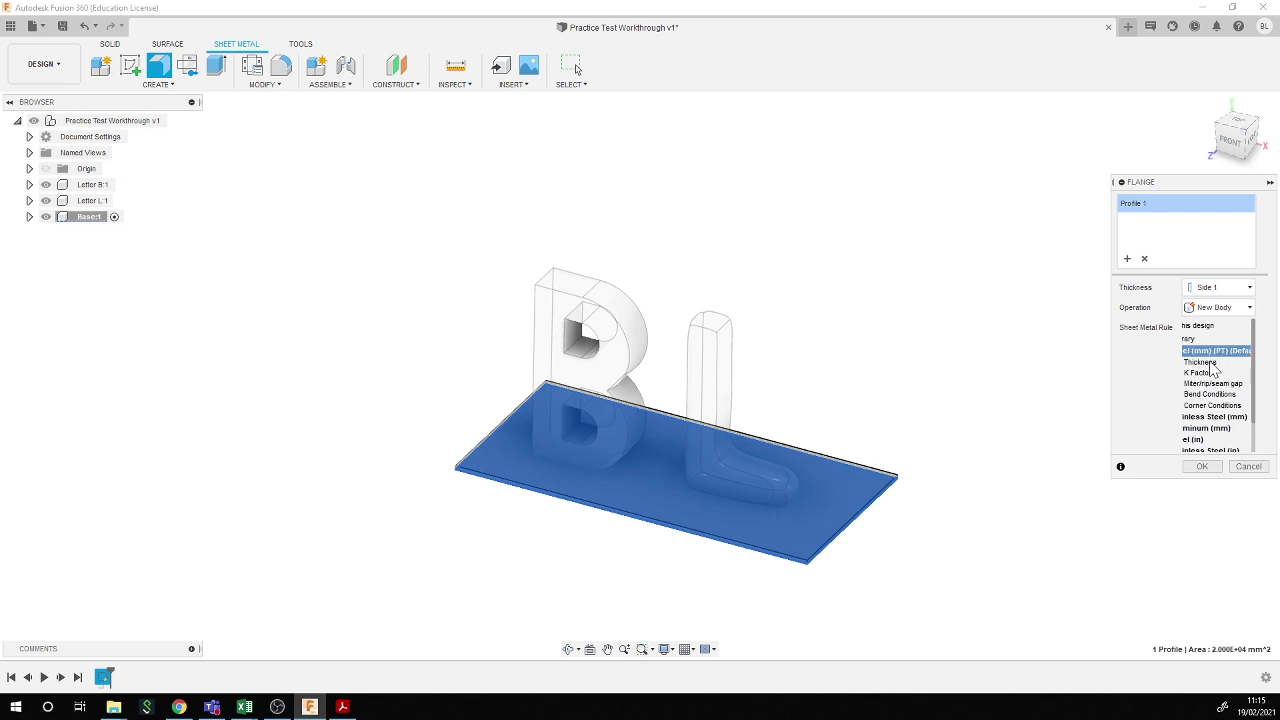
scroll(1210, 368, "right", 6)
scroll(1210, 365, "right", 3)
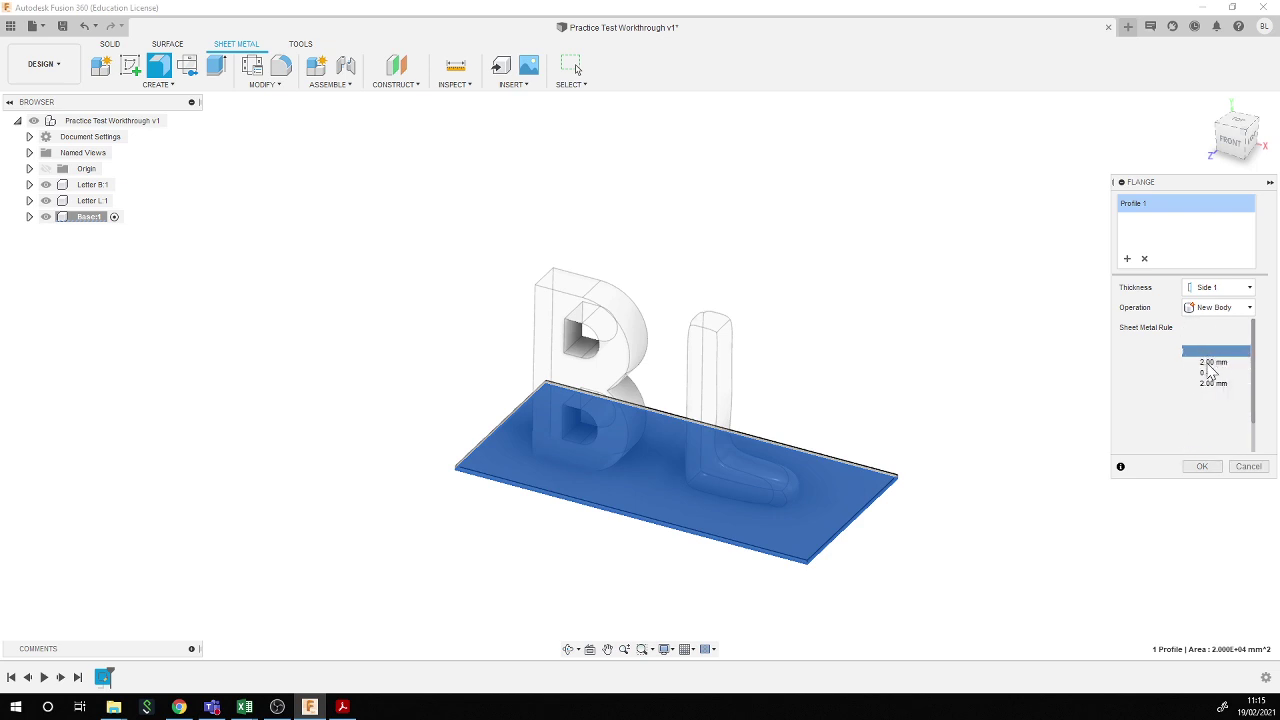
left_click(1202, 466)
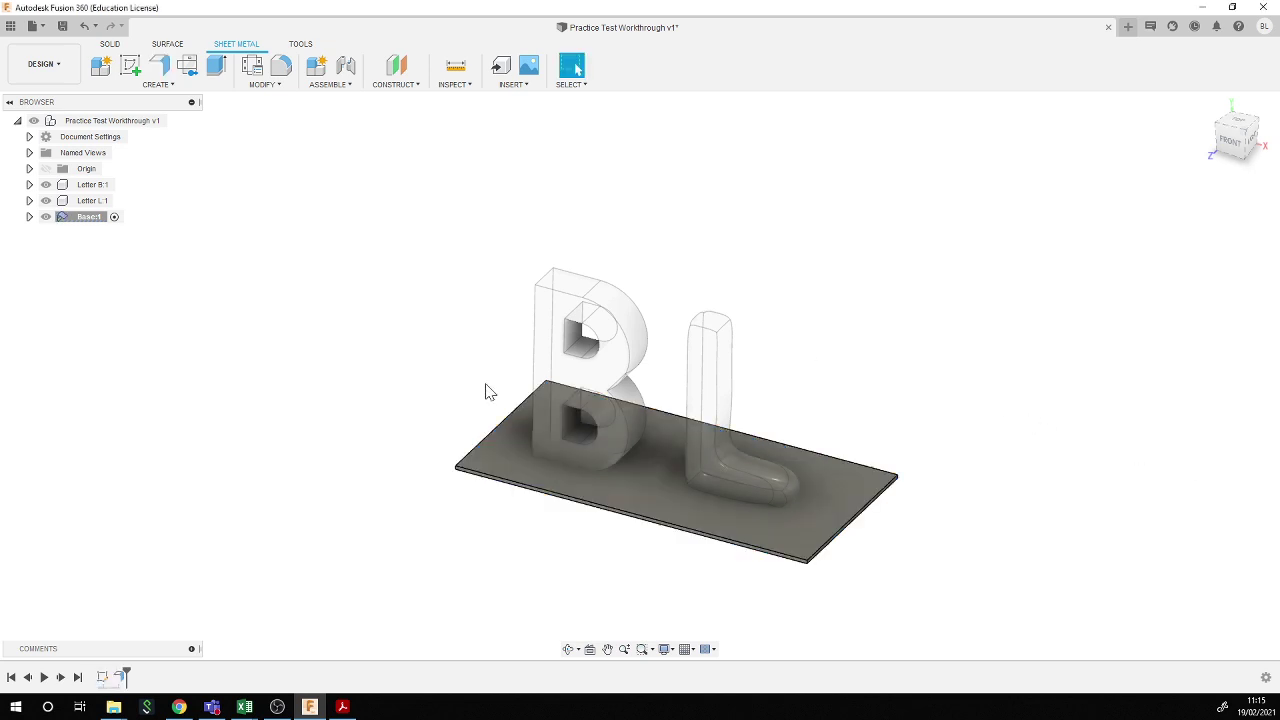
- Measure the distance between the base plate's upper and lower faces
left_click(445, 86)
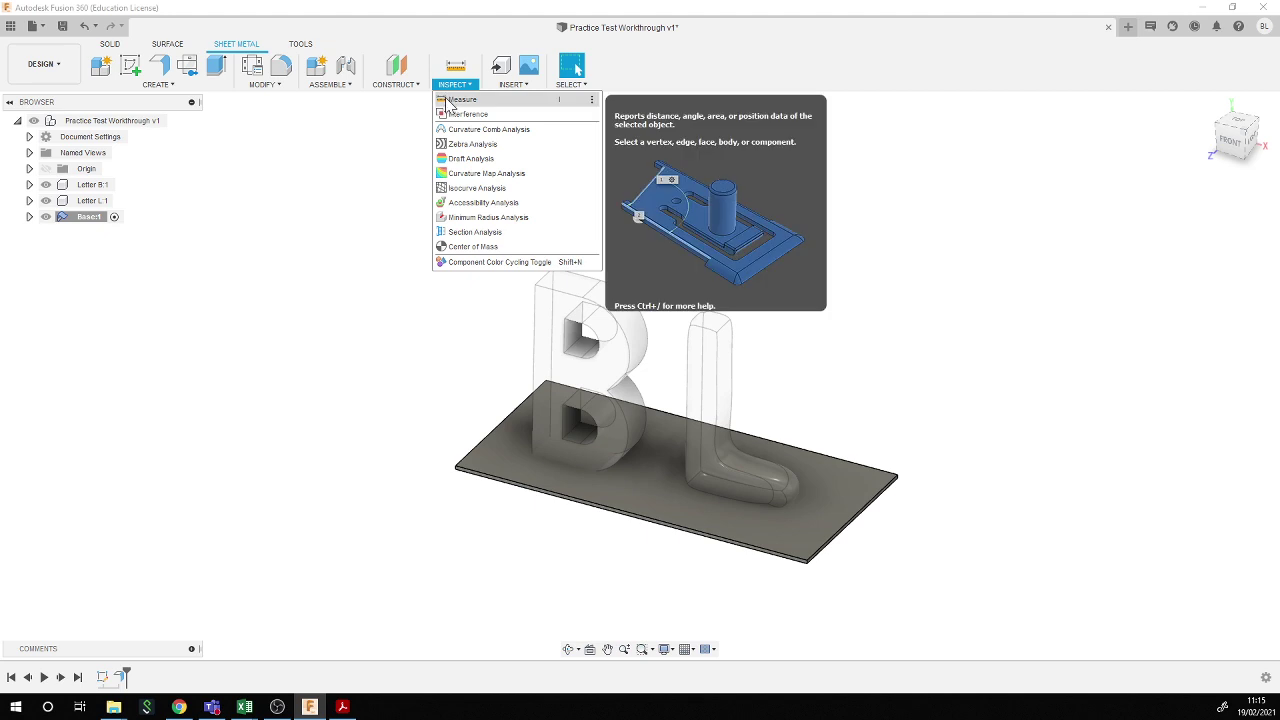
left_click(455, 100)
left_click(746, 526)
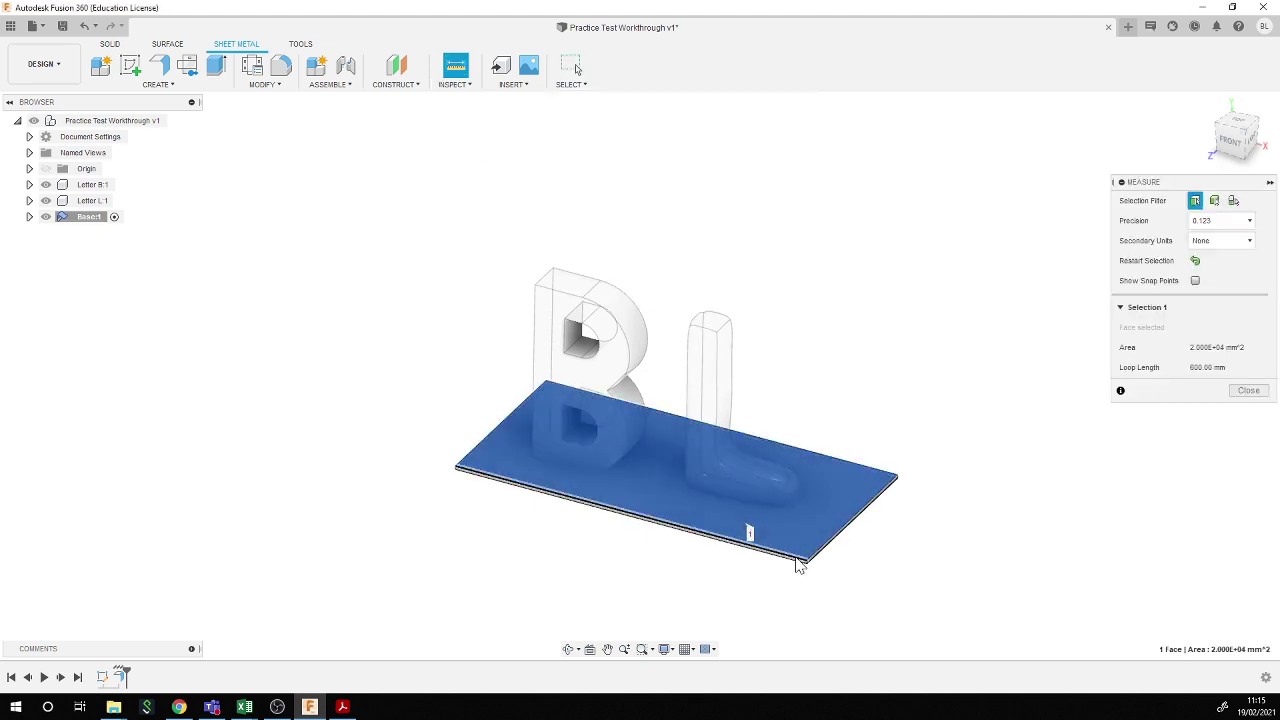
middle_click_drag(606, 563, 825, 407, "shift")
left_click(850, 400)
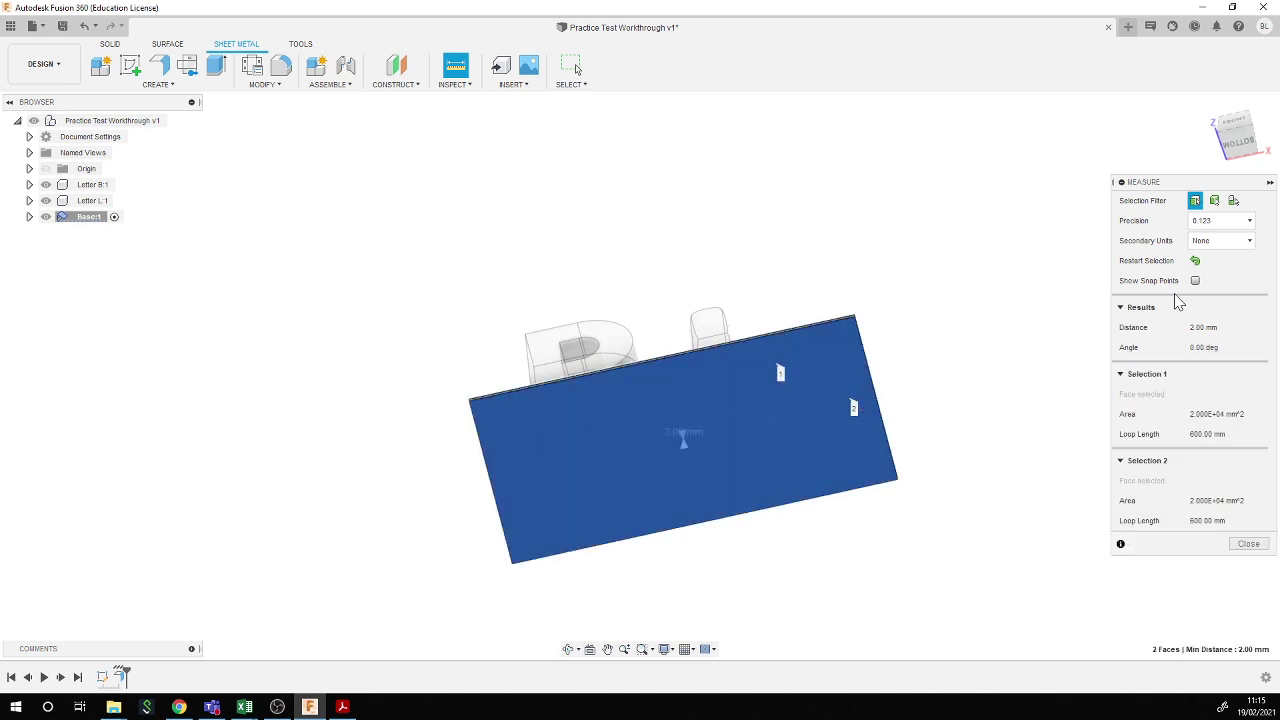
left_click(1249, 545)
- Activate the top-level component and move the letters B and L freehand so that they float above the base plate
middle_click_drag(413, 266, 403, 337, "shift")
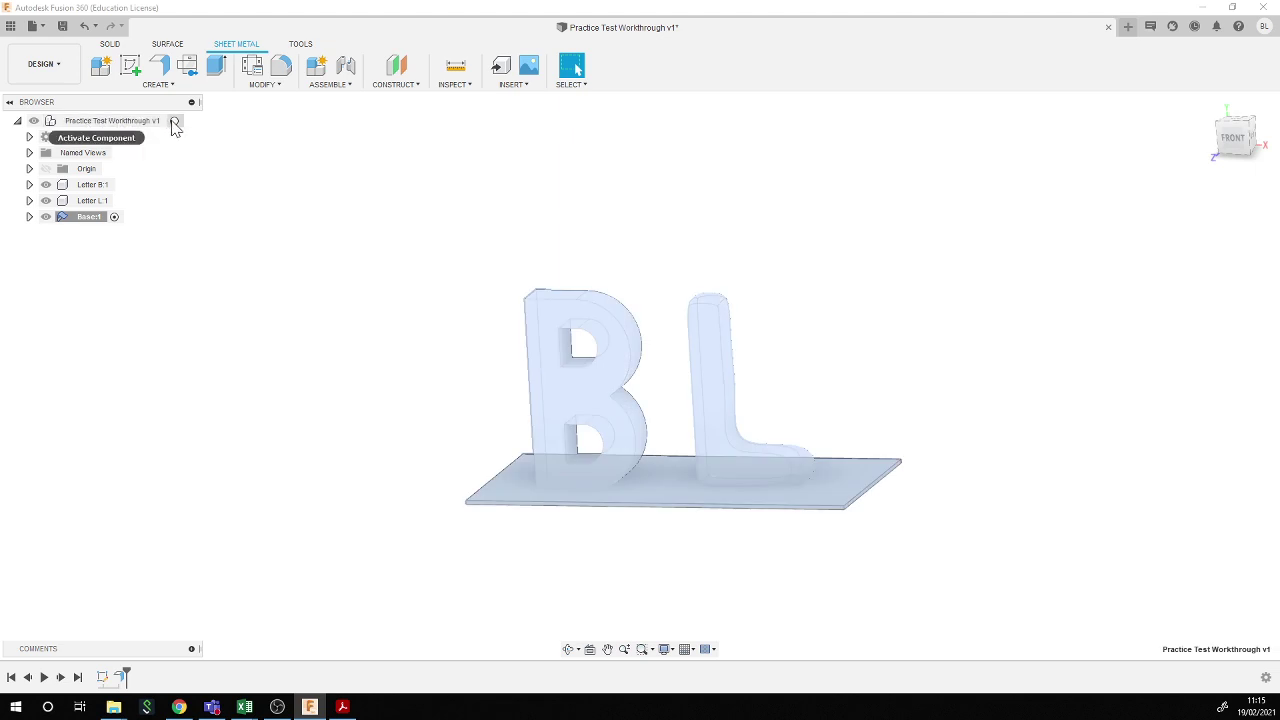
left_click(173, 121)
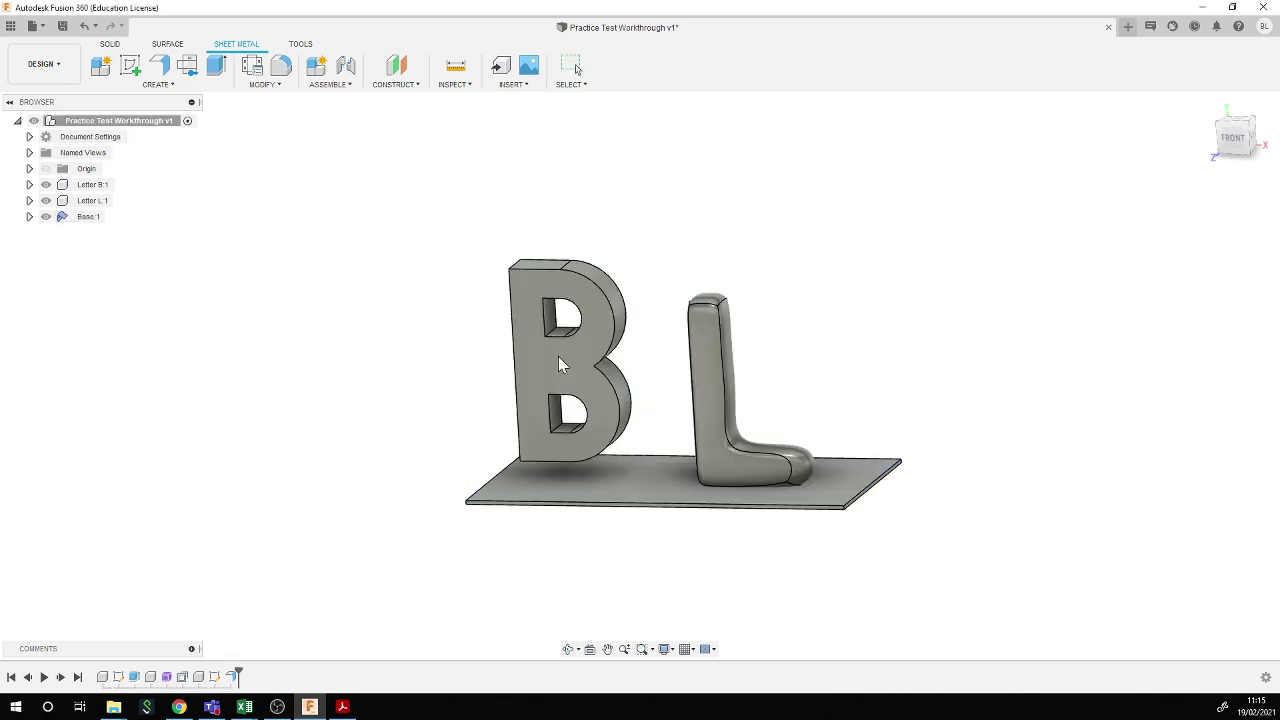
left_click_drag(558, 363, 552, 347)
left_click_drag(715, 369, 739, 333)
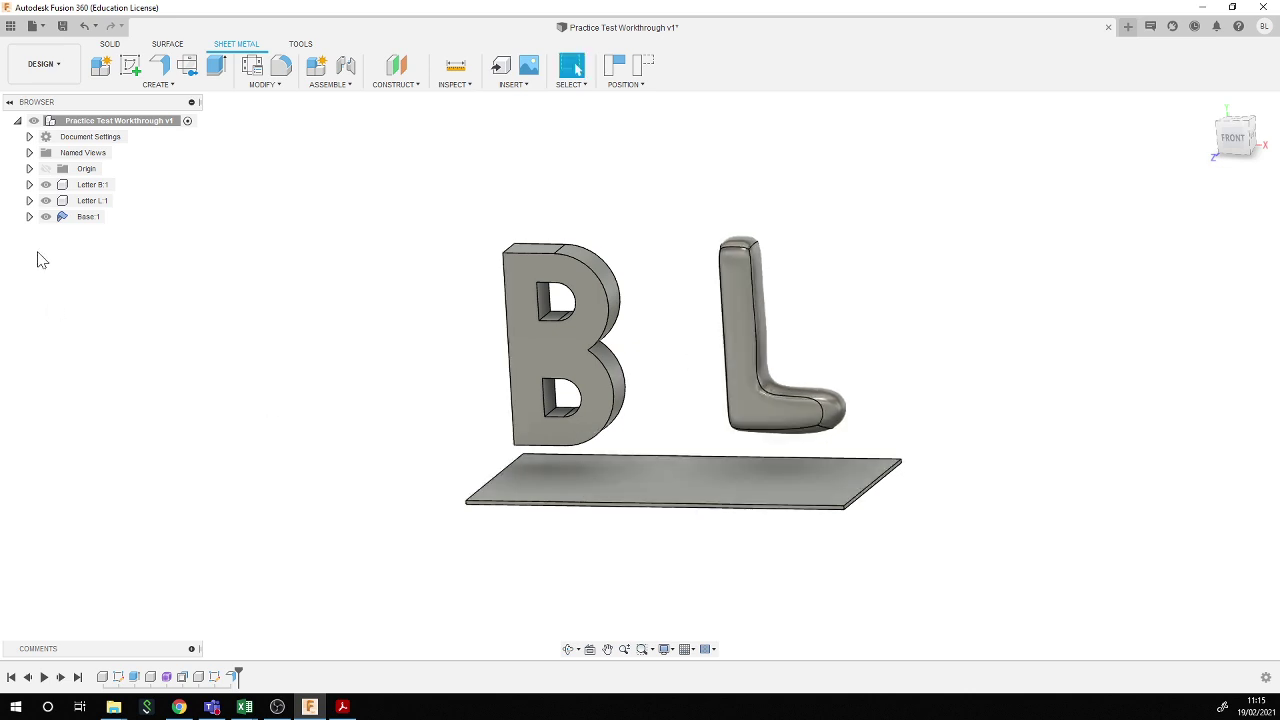
- Activate the Base component for editing
left_click(114, 217)
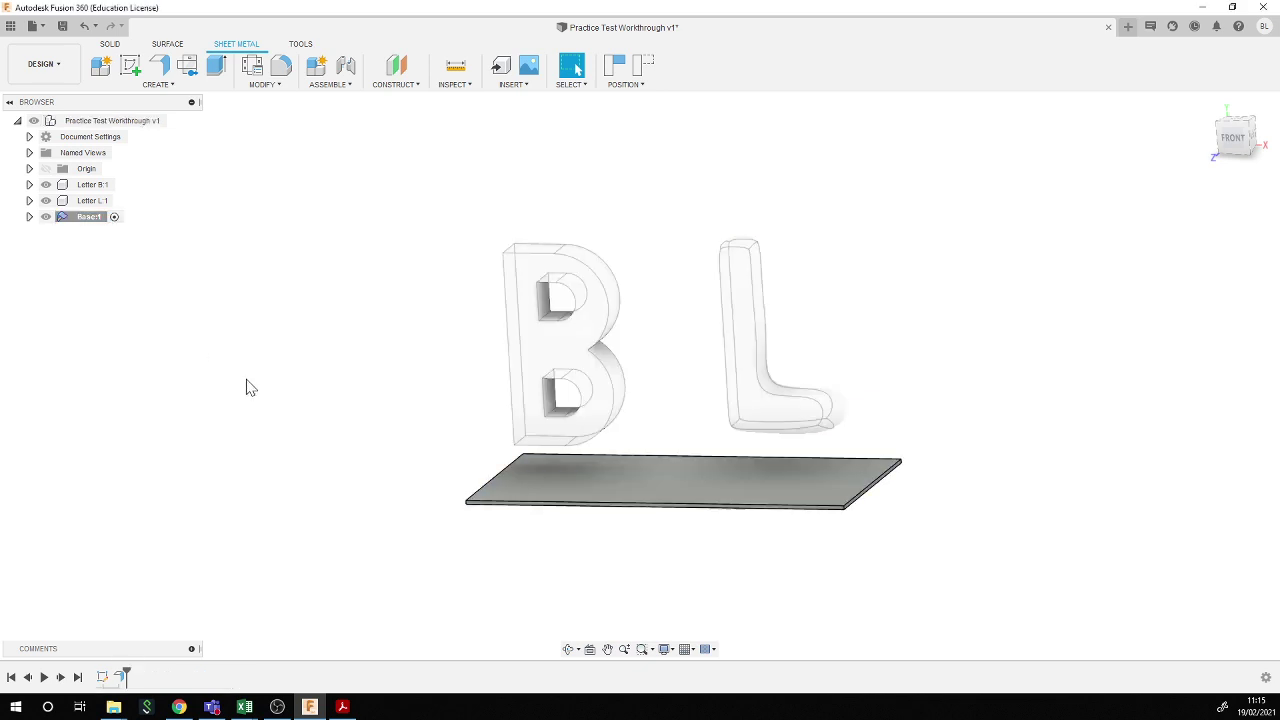
mouse_move(406, 457)
middle_mouse_down("shift")
mouse_move(443, 497)
mouse_move(397, 457)
mouse_move(456, 491)
mouse_move(414, 471)
mouse_move(423, 457)
mouse_move(414, 486)
mouse_move(430, 478)
mouse_move(420, 486)
mouse_move(414, 463)
mouse_move(414, 481)
middle_mouse_up("shift")
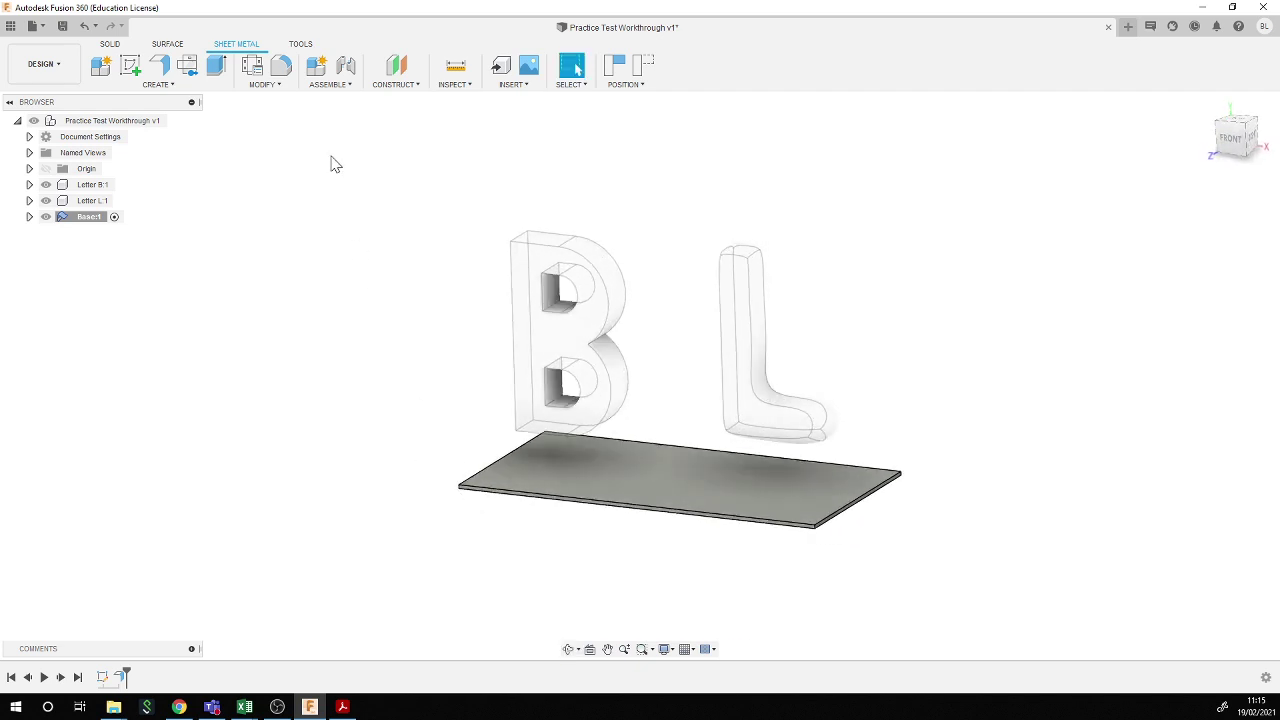
- Capture the moved letters' positions and add a 10 mm flange at 90 degrees down along the base's front edge, with Inside bend position
left_click(160, 68)
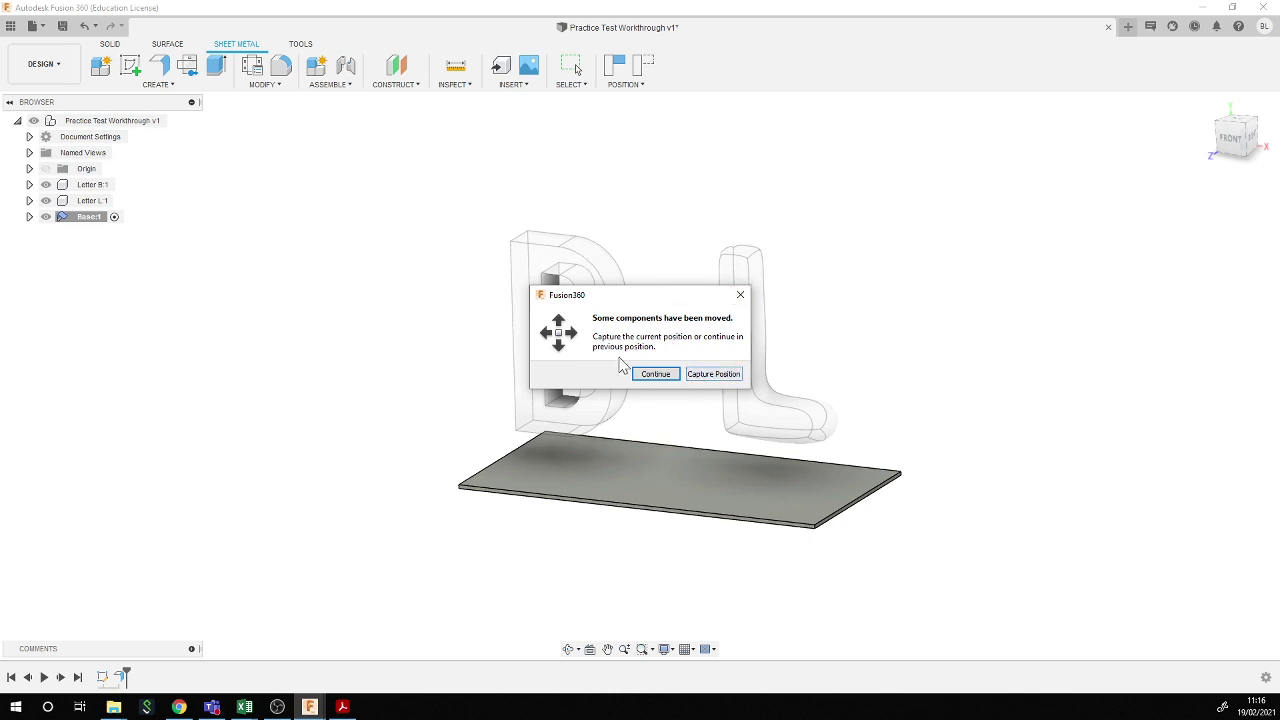
left_click(709, 376)
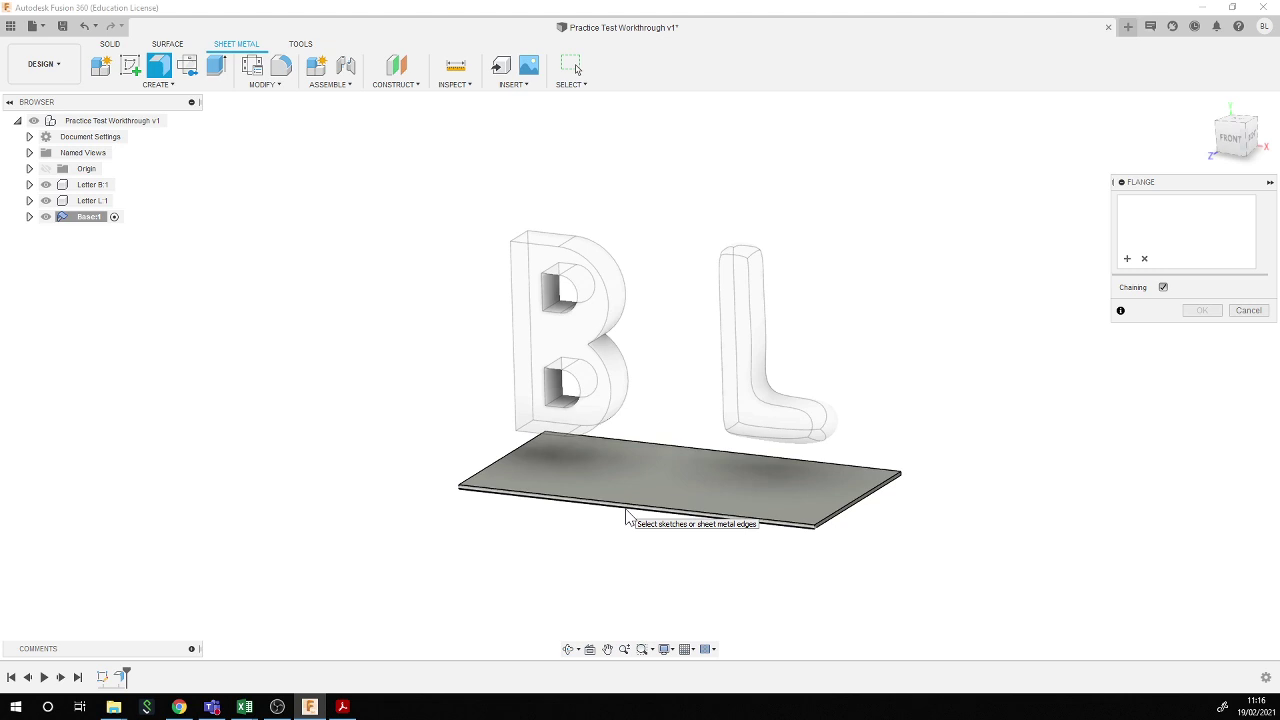
scroll(625, 518, "up", 3)
scroll(622, 515, "up", 2)
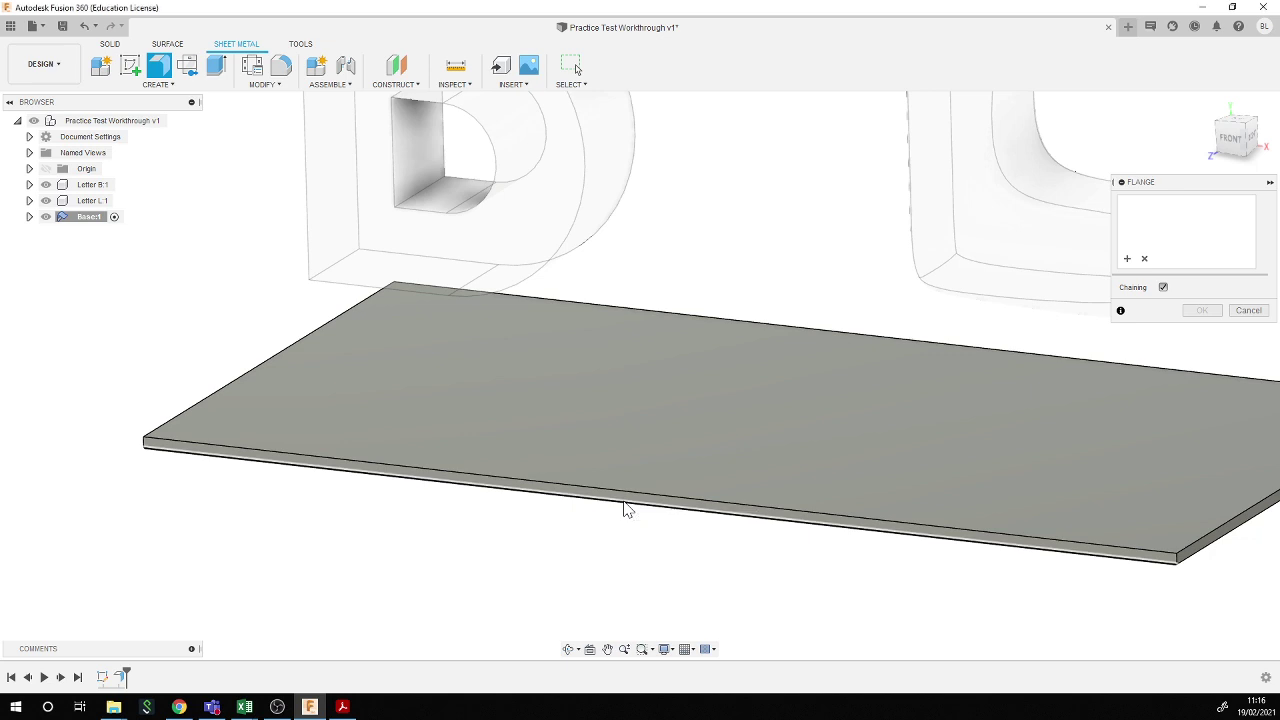
left_click(625, 509)
left_click_drag(662, 520, 659, 579)
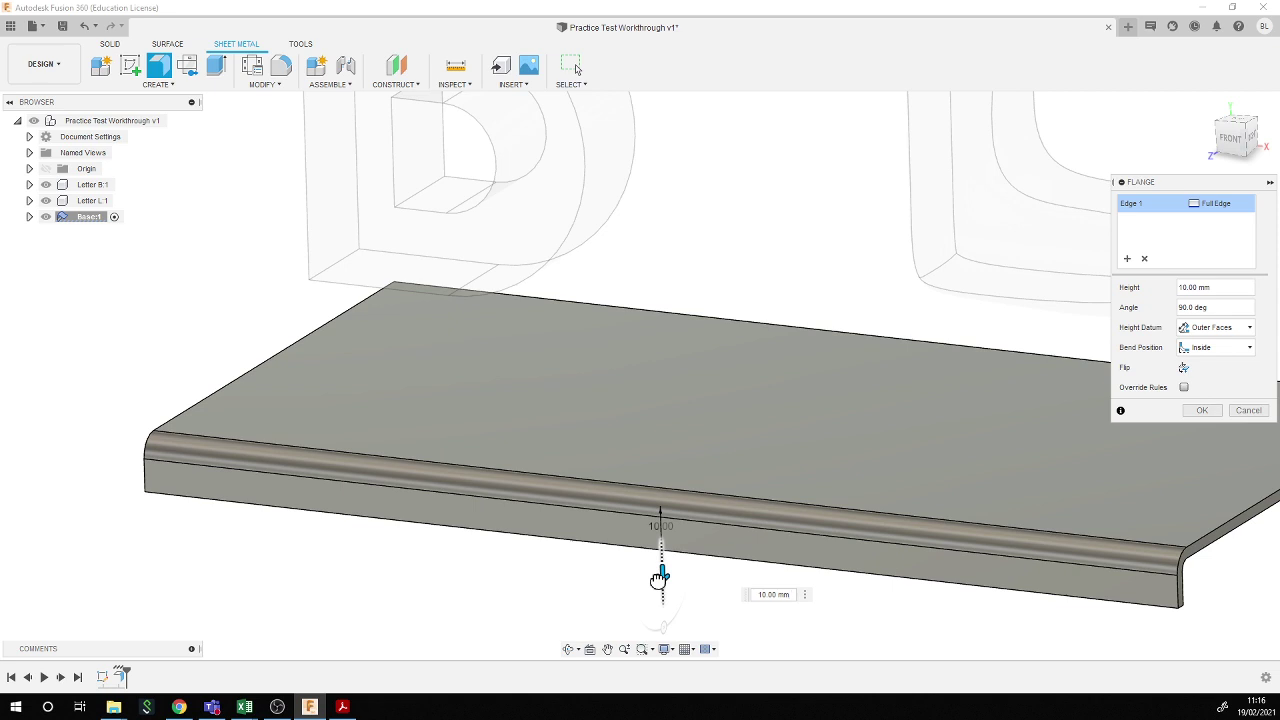
left_click_drag(659, 579, 657, 572)
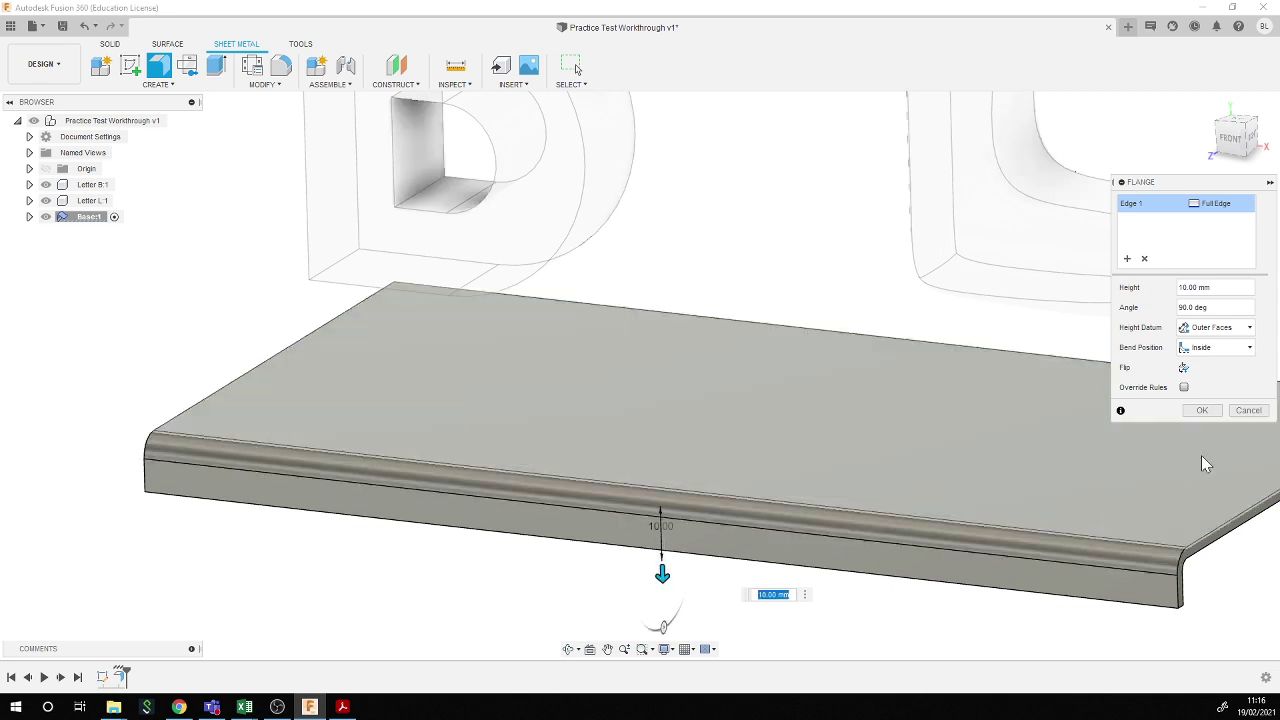
left_click(1238, 355)
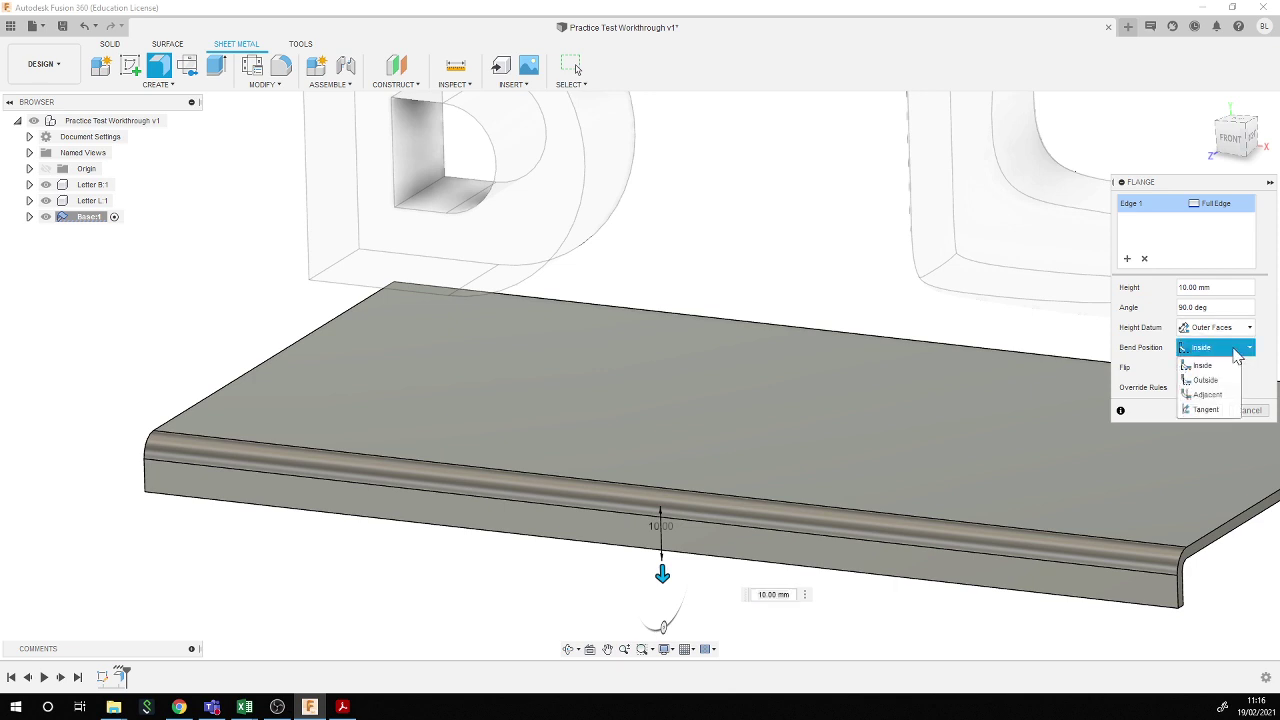
left_click(1150, 365)
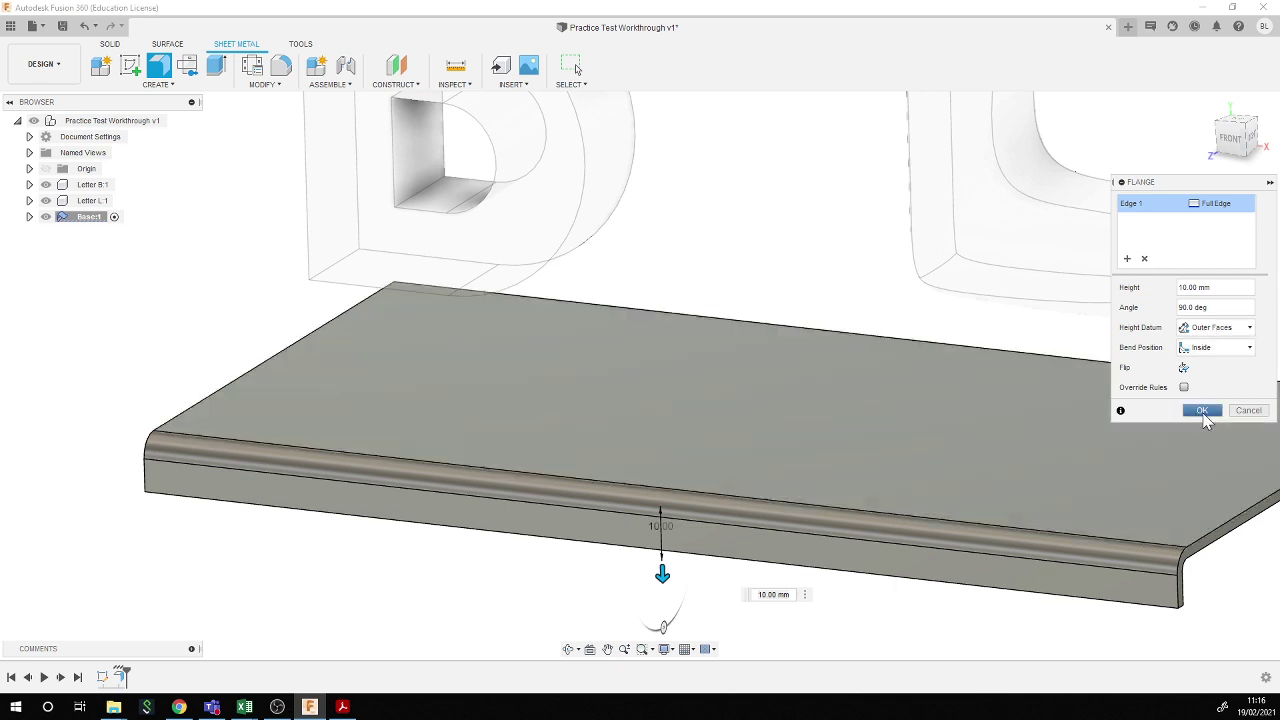
left_click(1202, 411)
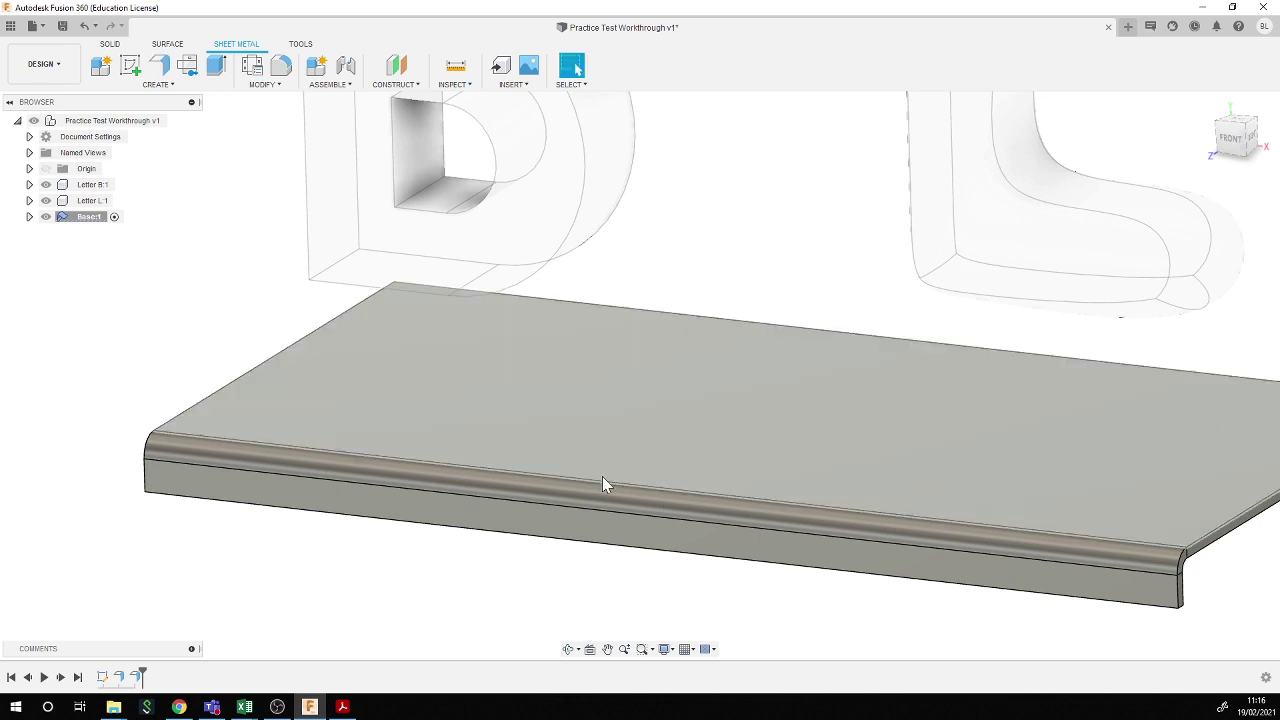
- Add a 10 mm downward flange at 90 degrees along the full short edge on the base's right side
scroll(606, 483, "down", 3)
left_click(159, 67)
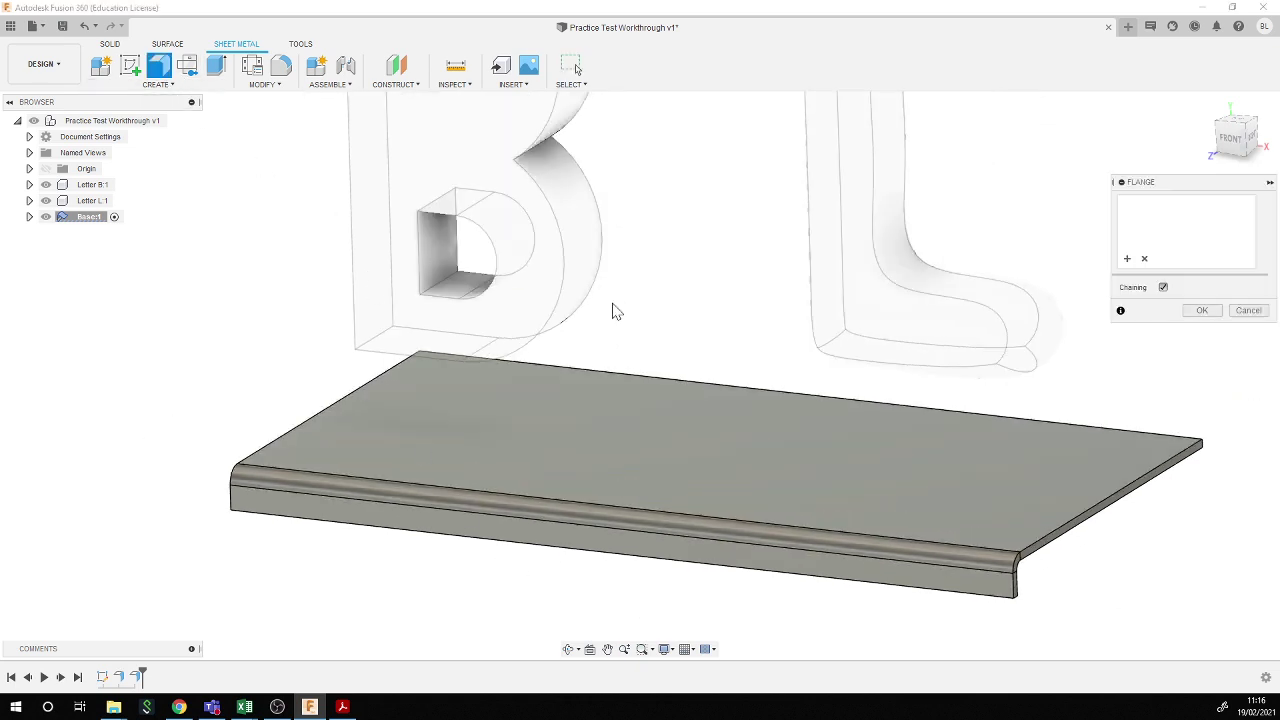
left_click(1063, 540)
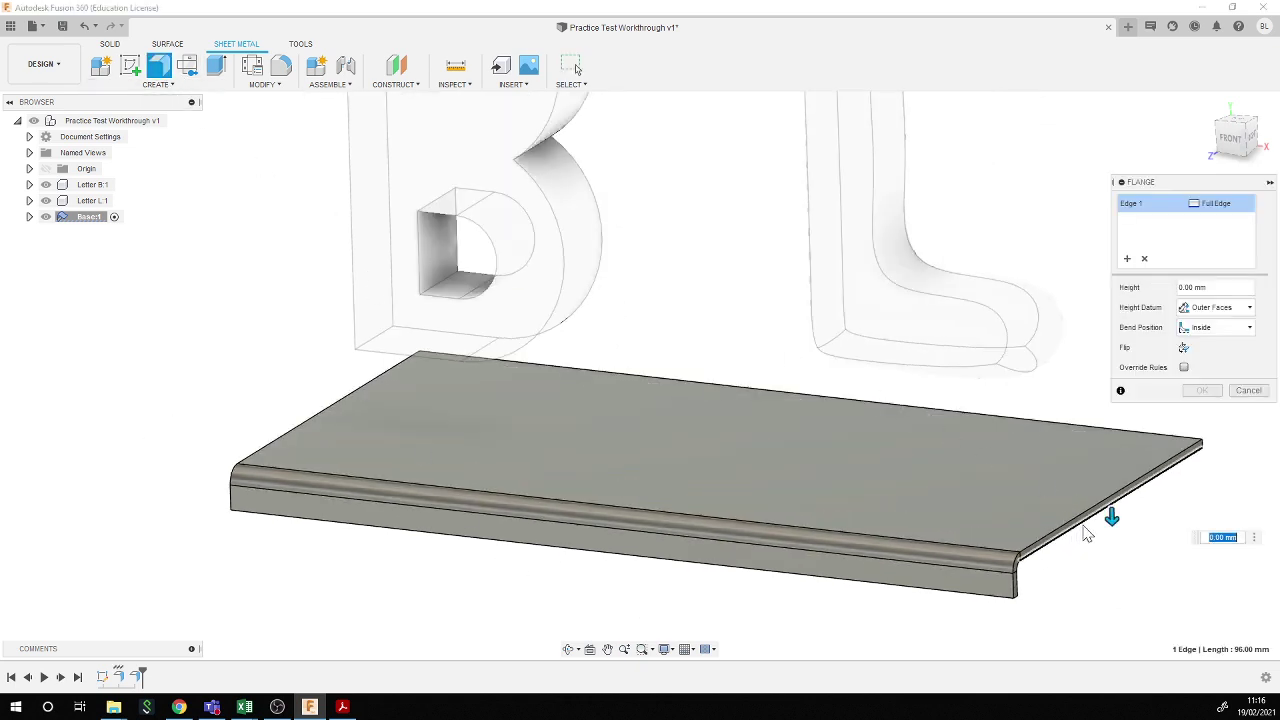
left_click_drag(1118, 535, 1120, 566)
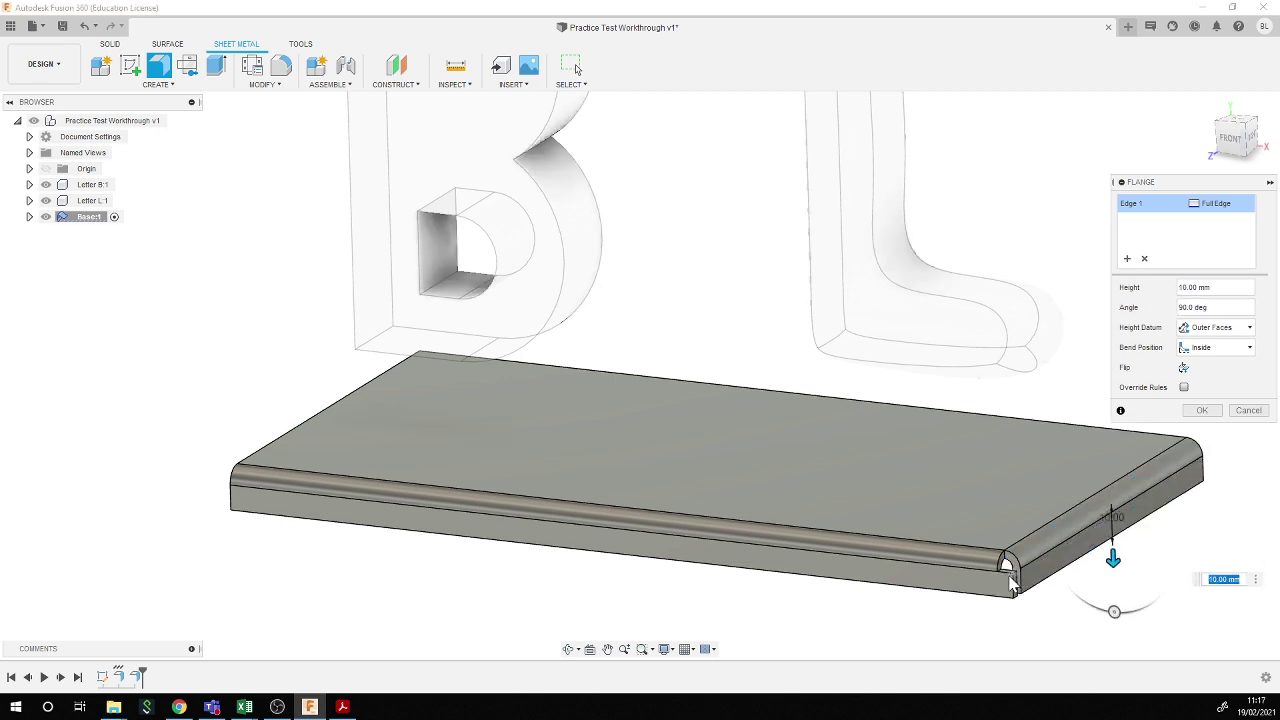
left_click(1203, 411)
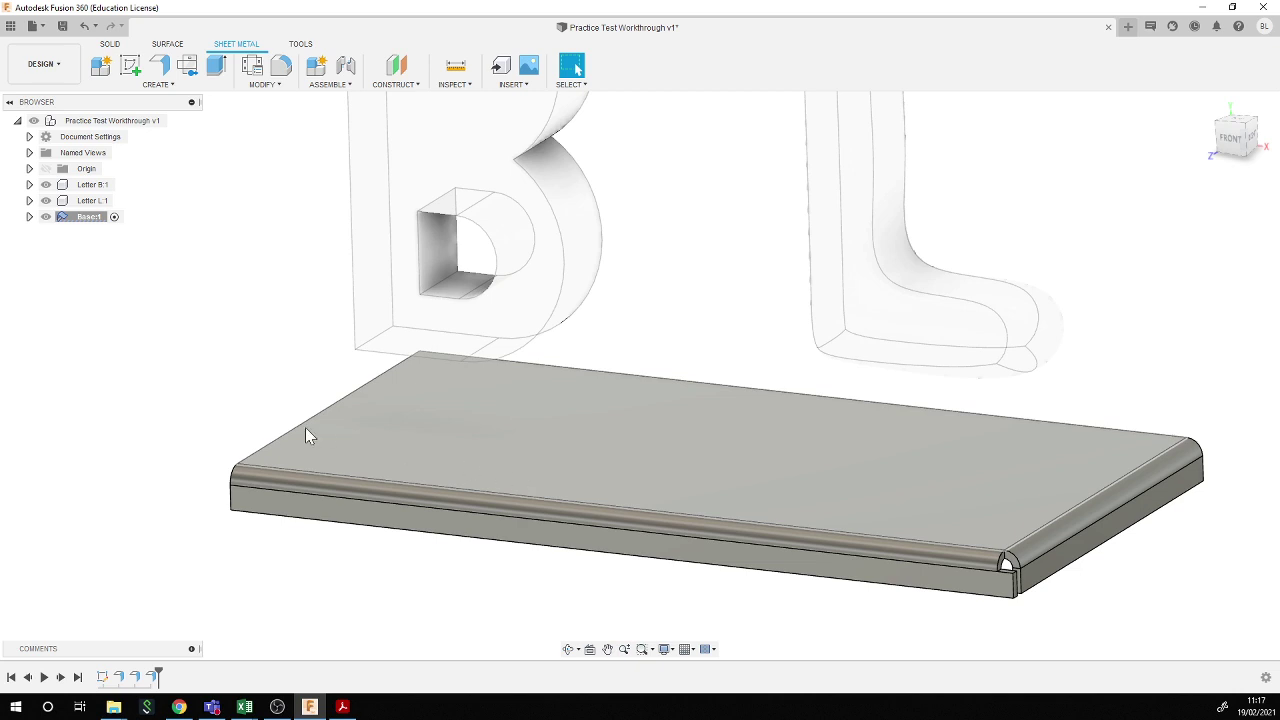
- Add a 10 mm downward flange at 90 degrees along the full short edge on the base's left side
middle_click_drag(177, 571, 240, 530, "shift")
left_click(159, 65)
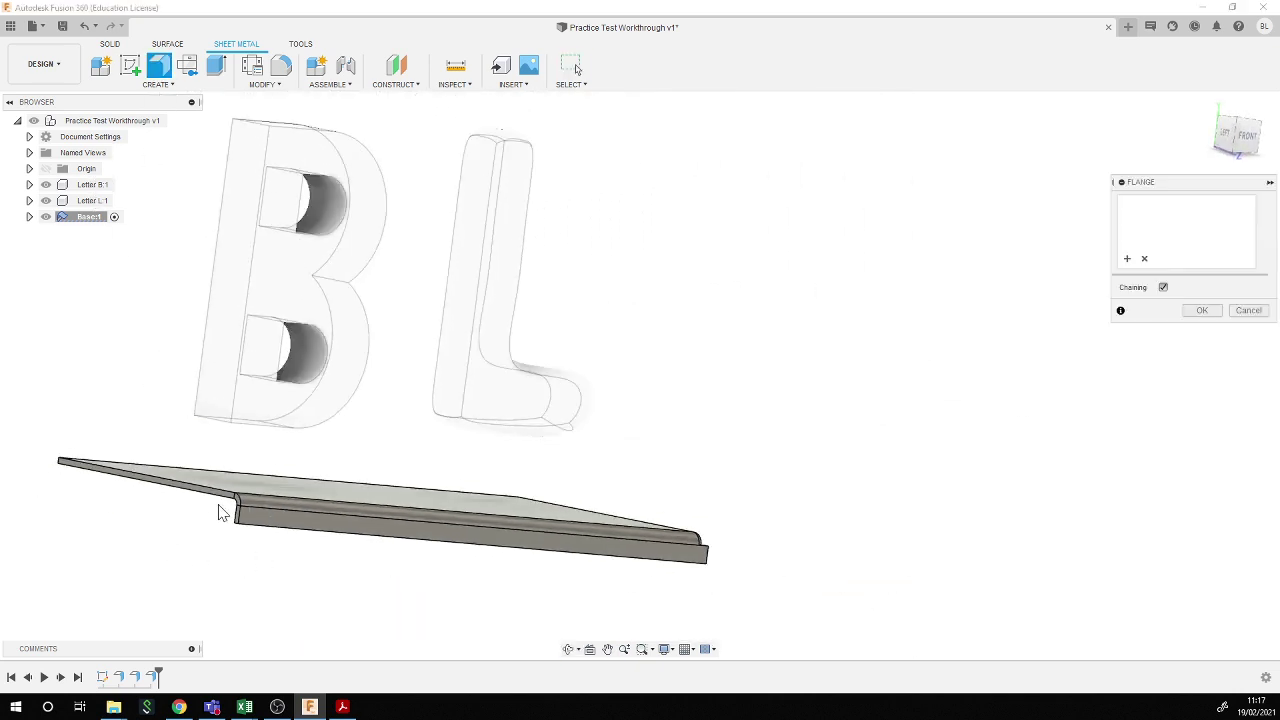
left_click(212, 494)
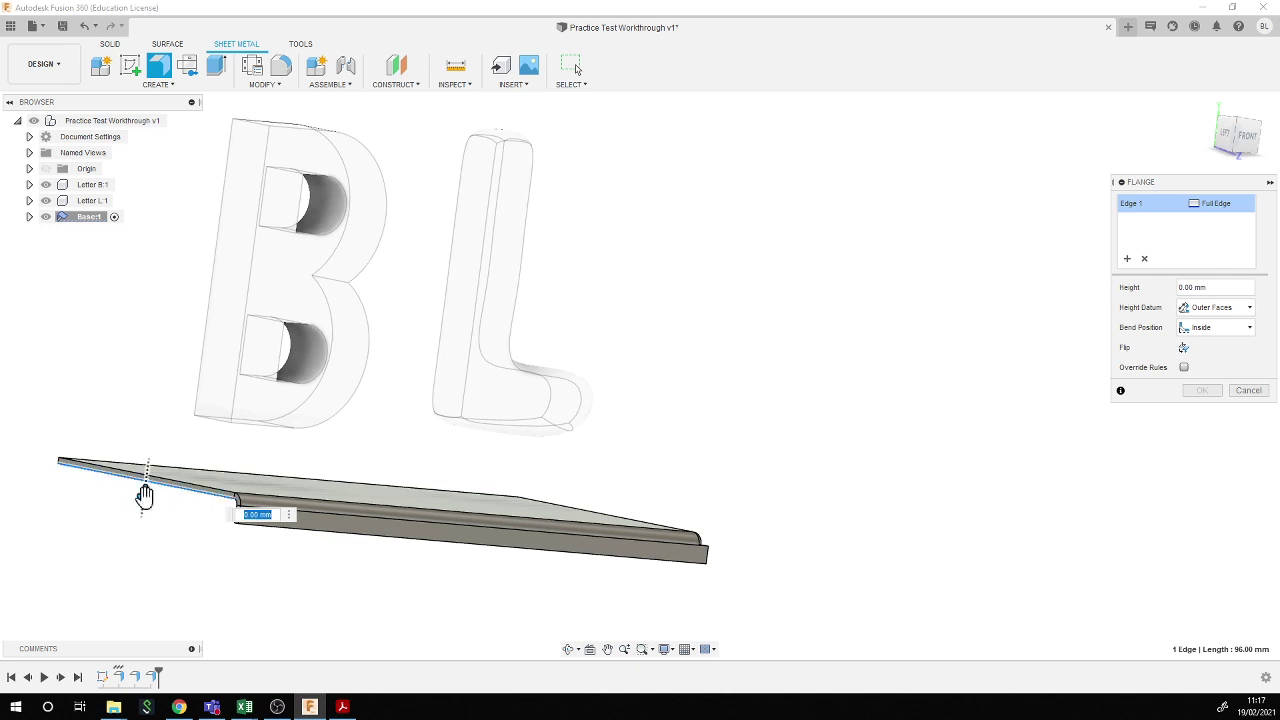
left_click_drag(144, 494, 138, 520)
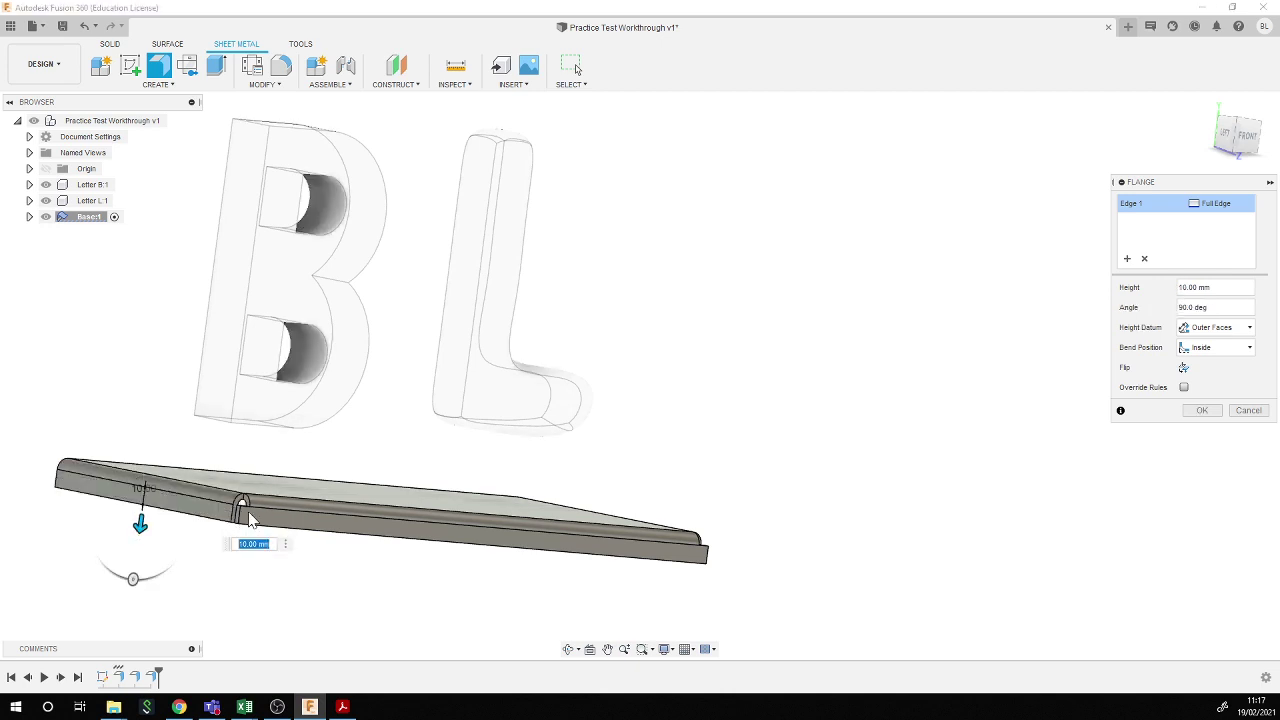
left_click(1203, 410)
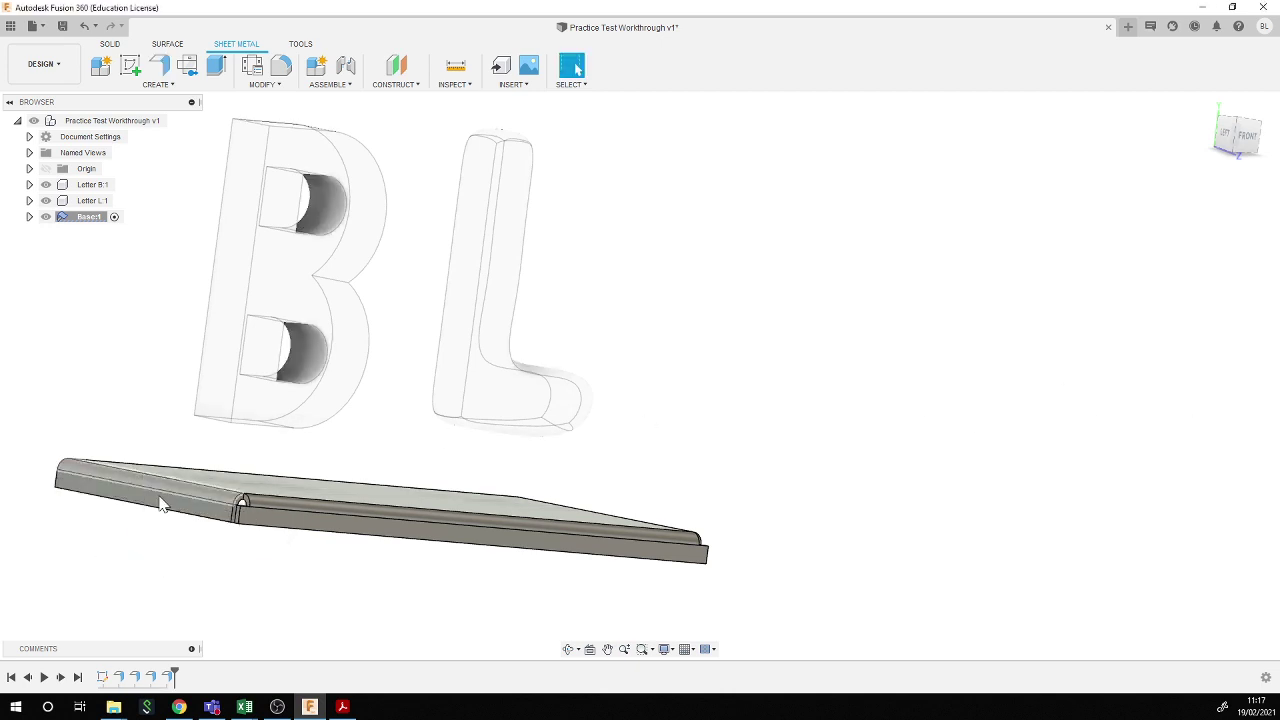
- Add a 12 mm downward flange at 90 degrees along the base's full rear long edge
mouse_move(274, 589)
middle_mouse_down("shift")
mouse_move(377, 619)
mouse_move(346, 623)
mouse_move(357, 606)
mouse_move(366, 617)
mouse_move(345, 610)
middle_mouse_up("shift")
left_click(159, 66)
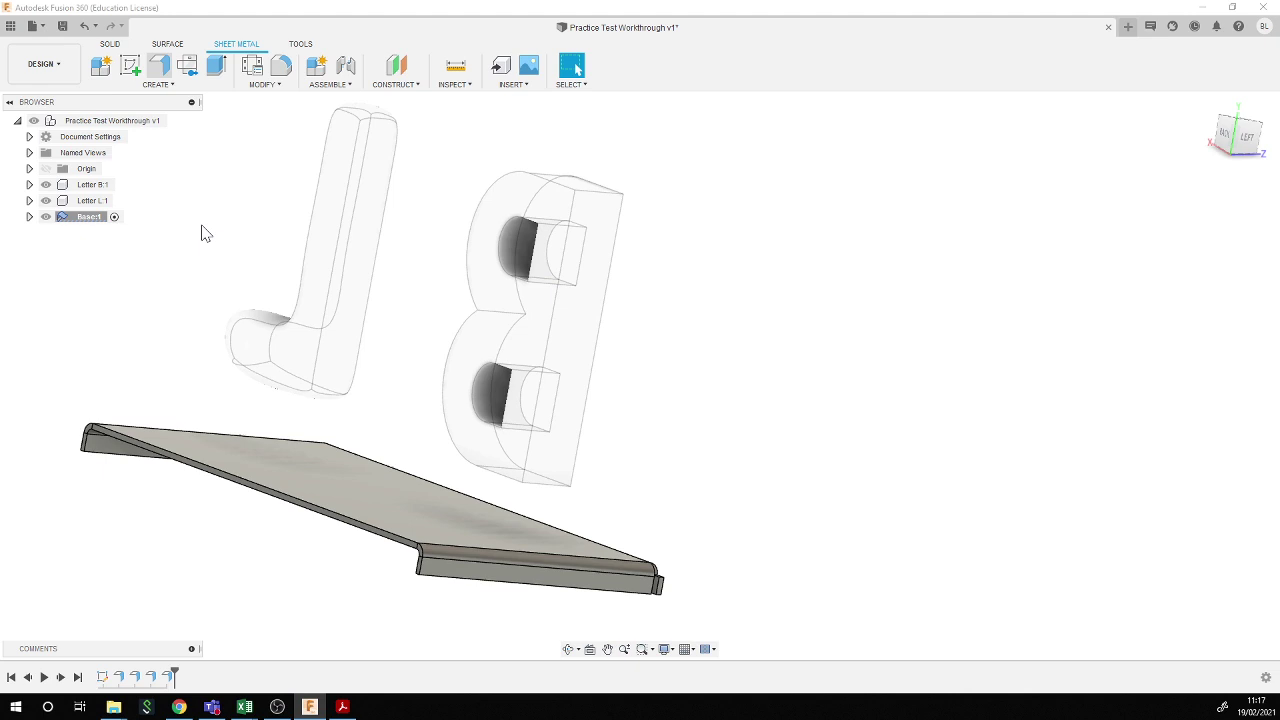
left_click(245, 496)
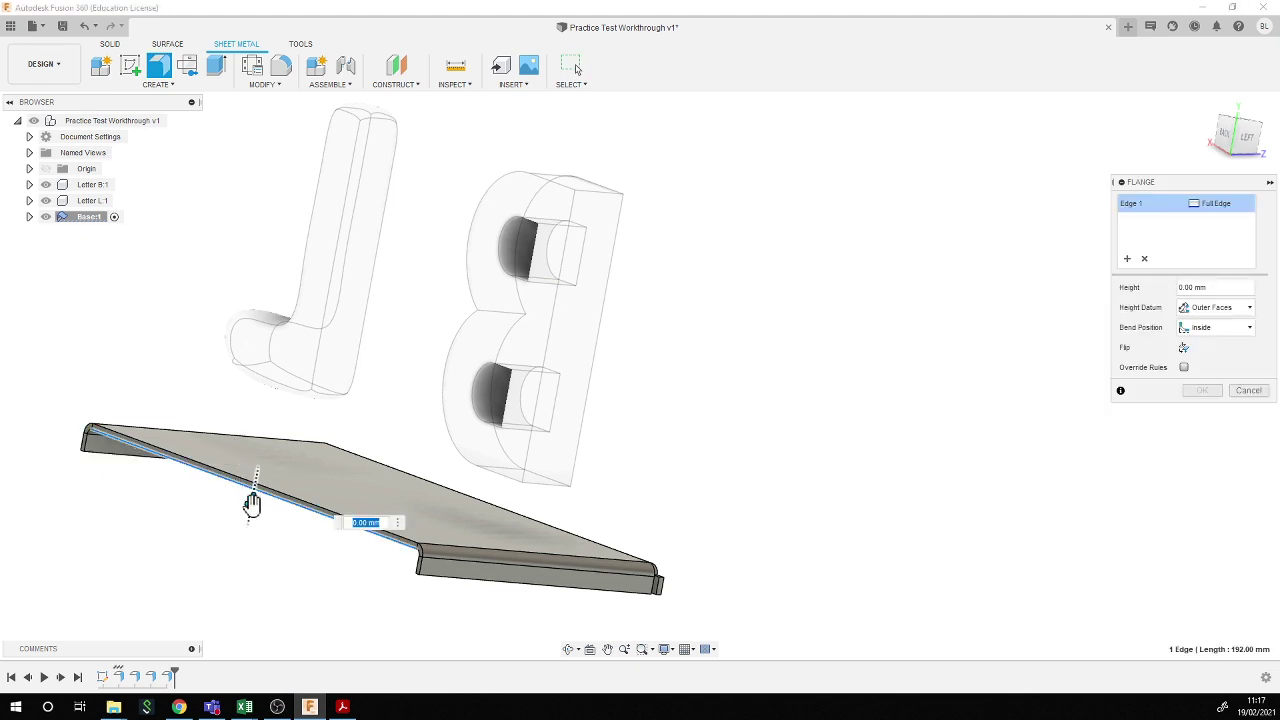
left_click_drag(252, 503, 241, 550)
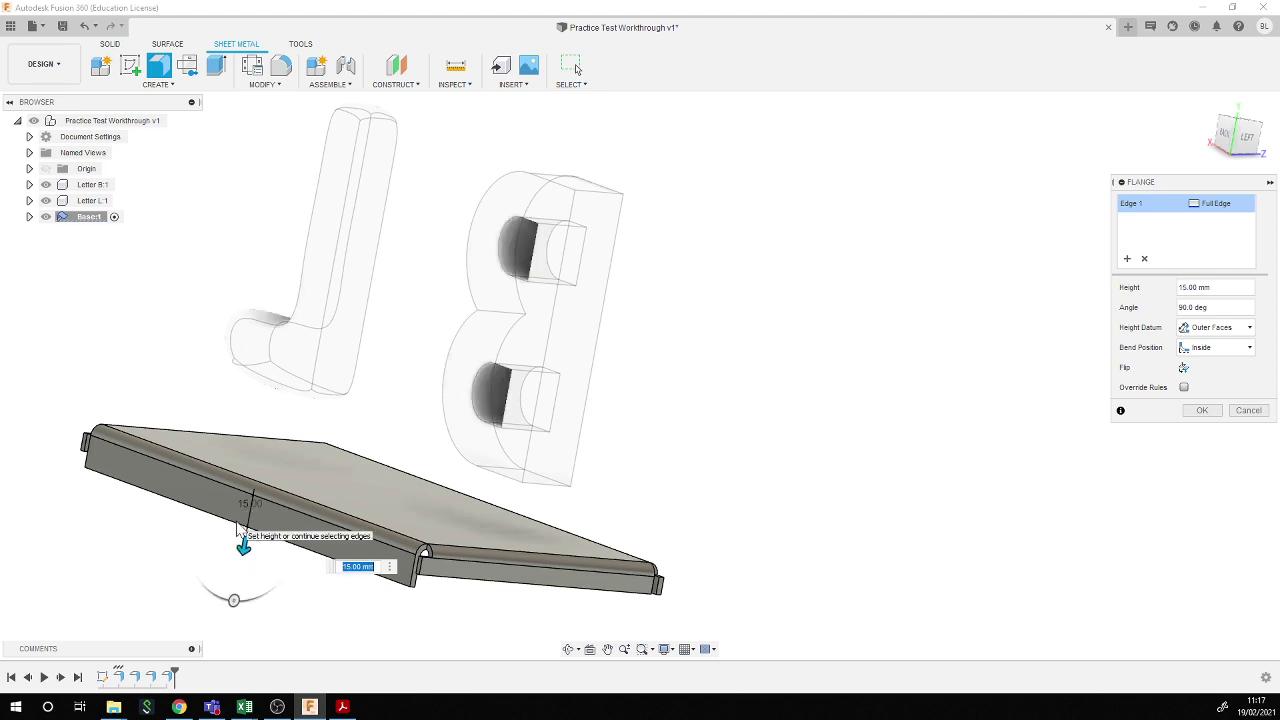
type("12")
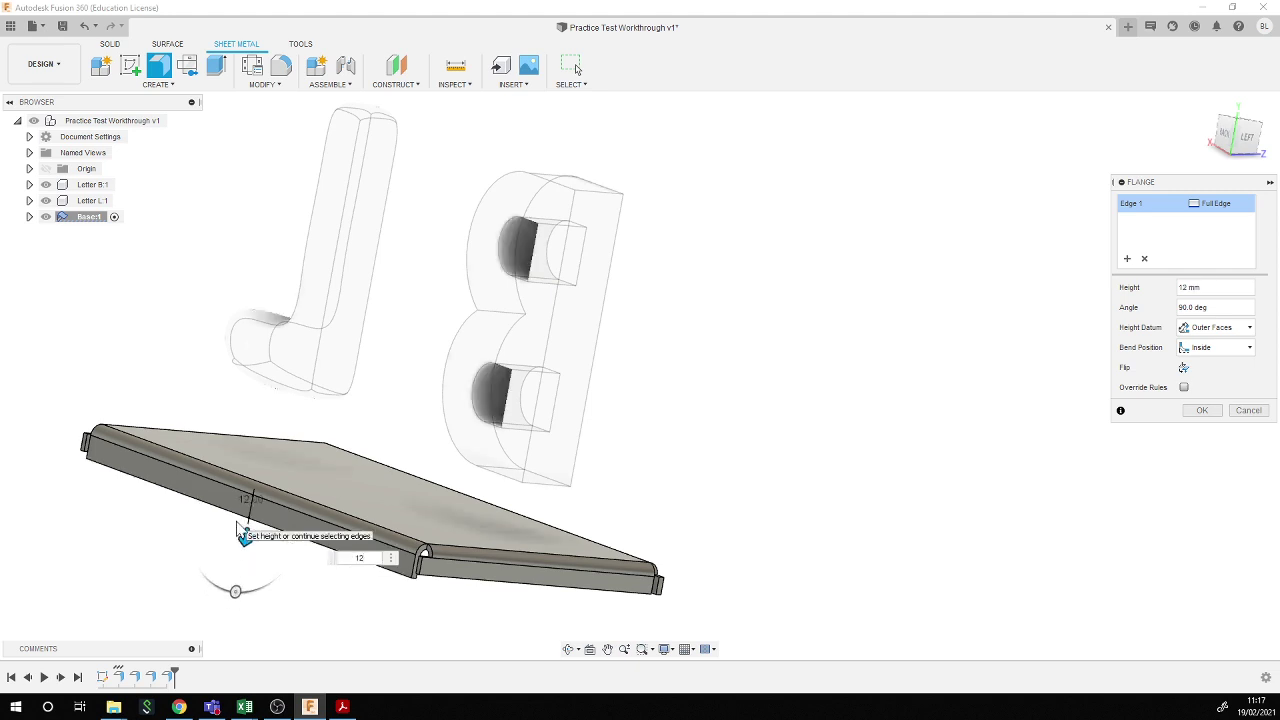
left_click(1206, 414)
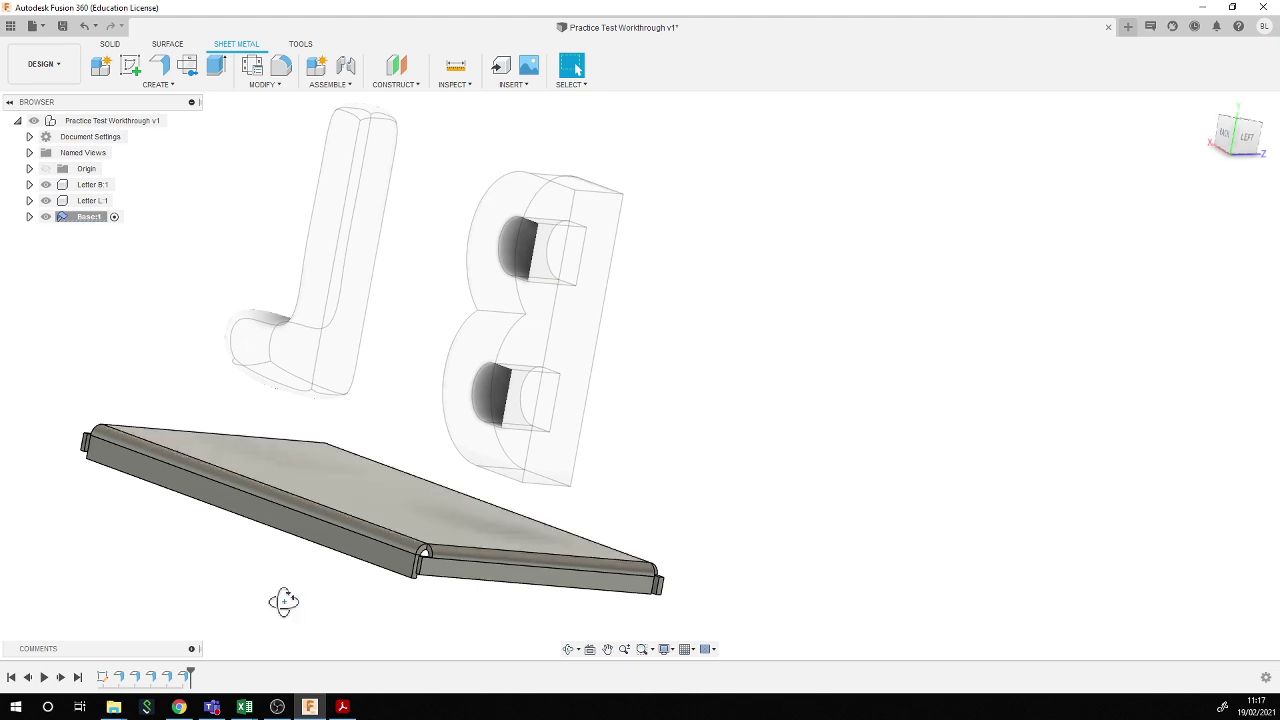
- Start an inward 90-degree flange, about 95 mm long, from the lower edge of the rear flange to form the underside
middle_click_drag(280, 597, 166, 378, "shift")
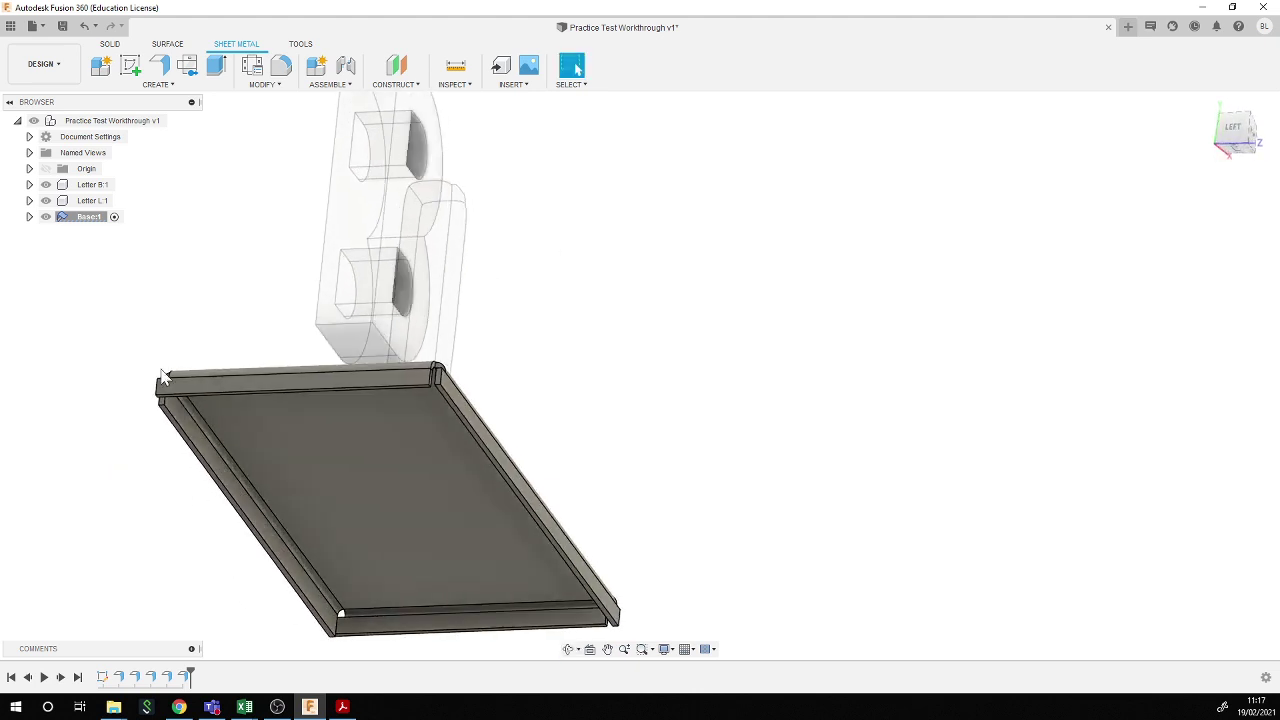
left_click(157, 68)
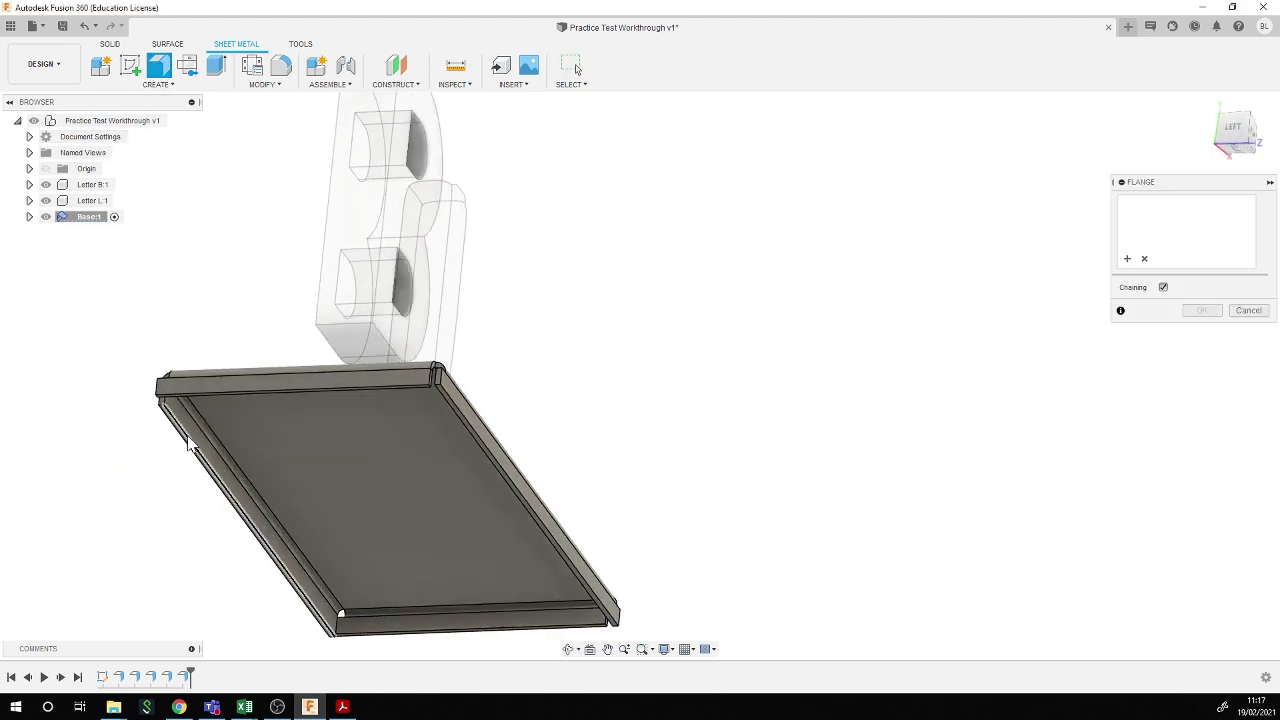
left_click(252, 514)
left_click_drag(286, 520, 533, 479)
left_click(1232, 127)
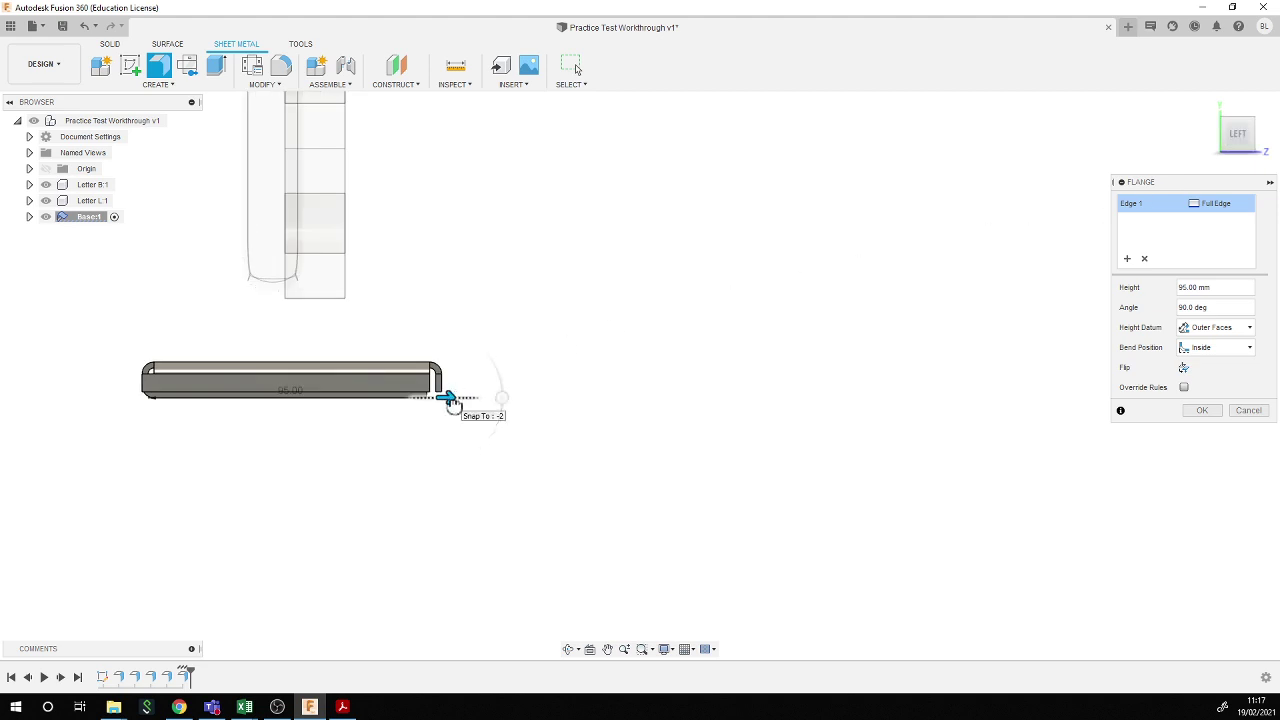
left_click(452, 400)
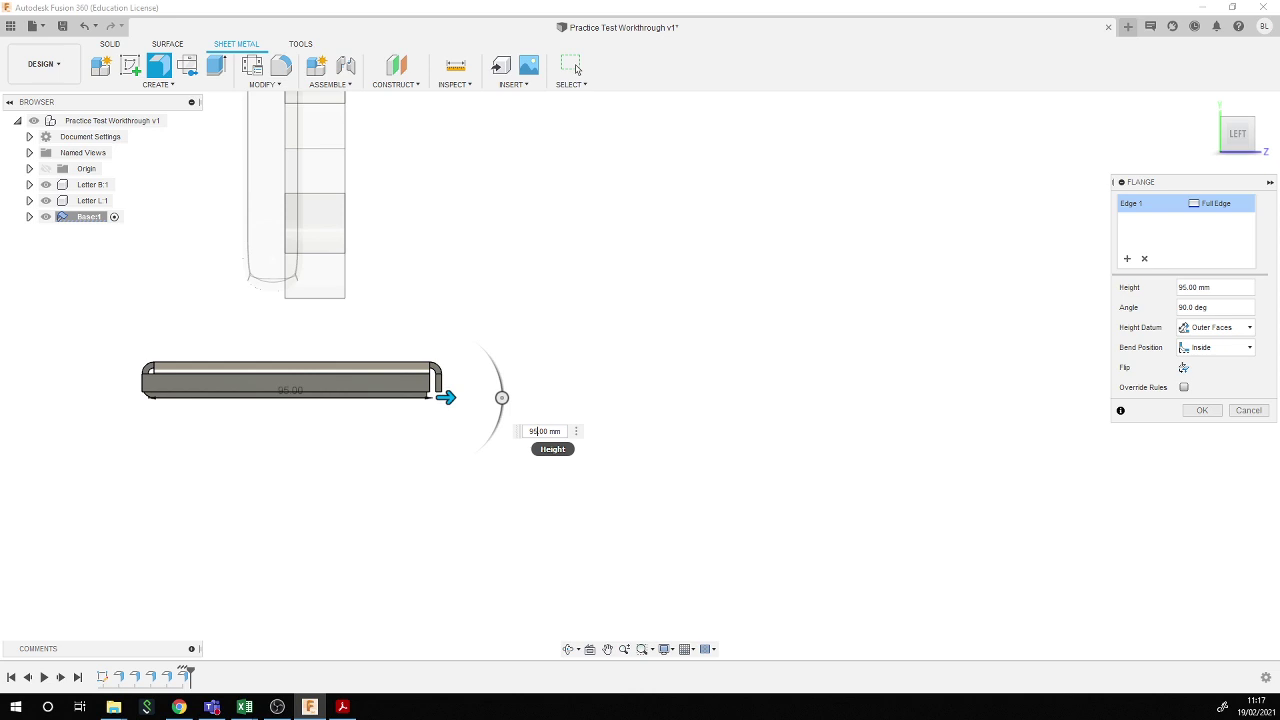
- Set the underside flange's height to 96 mm and create it
key("Return")
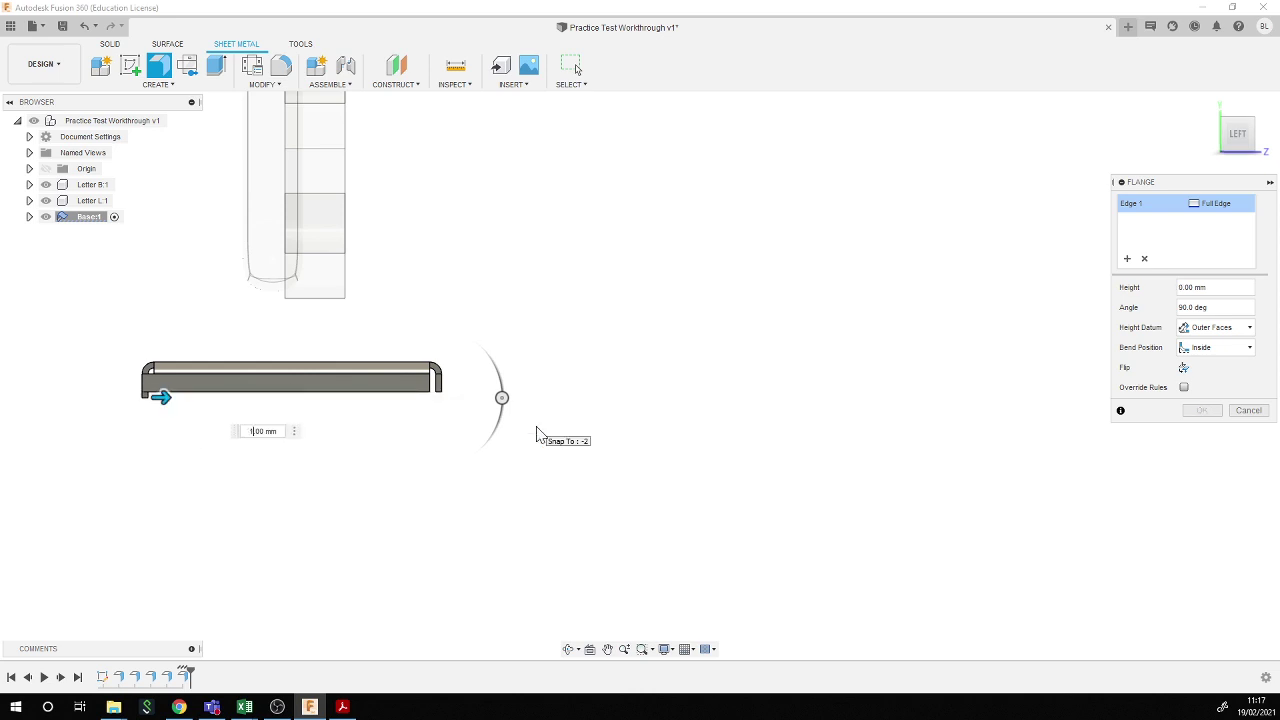
key("Return")
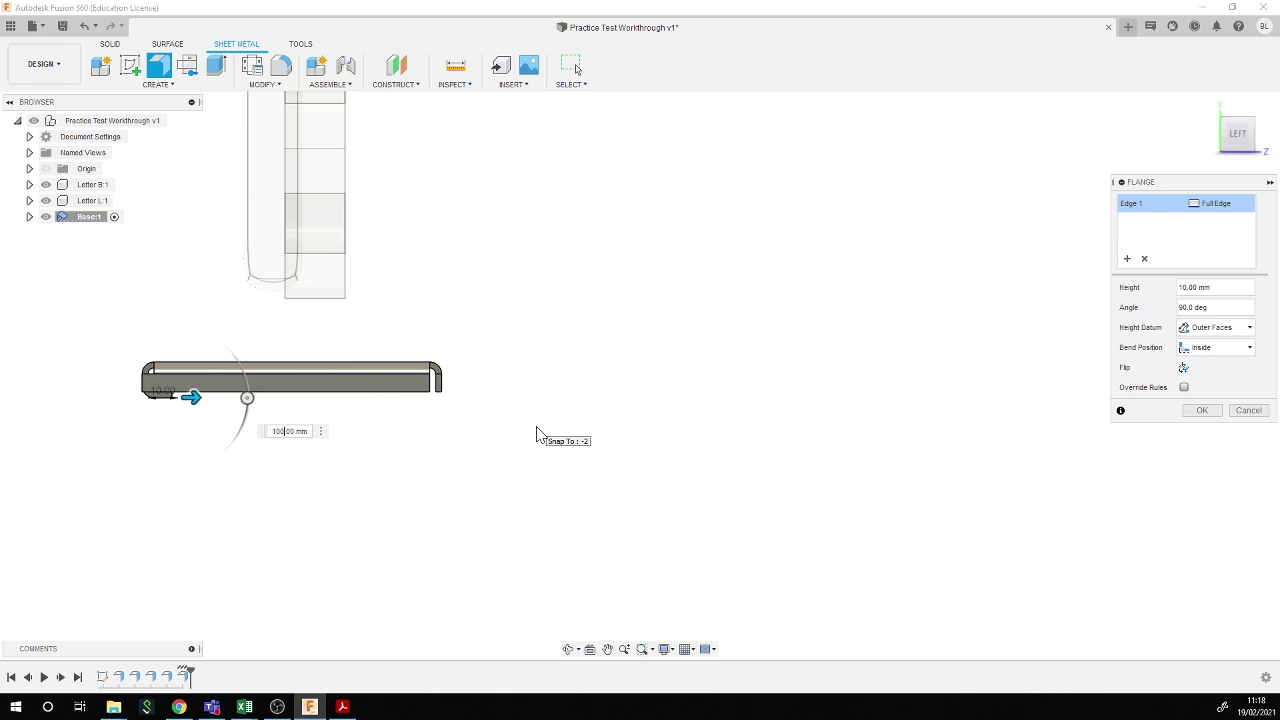
key("Return")
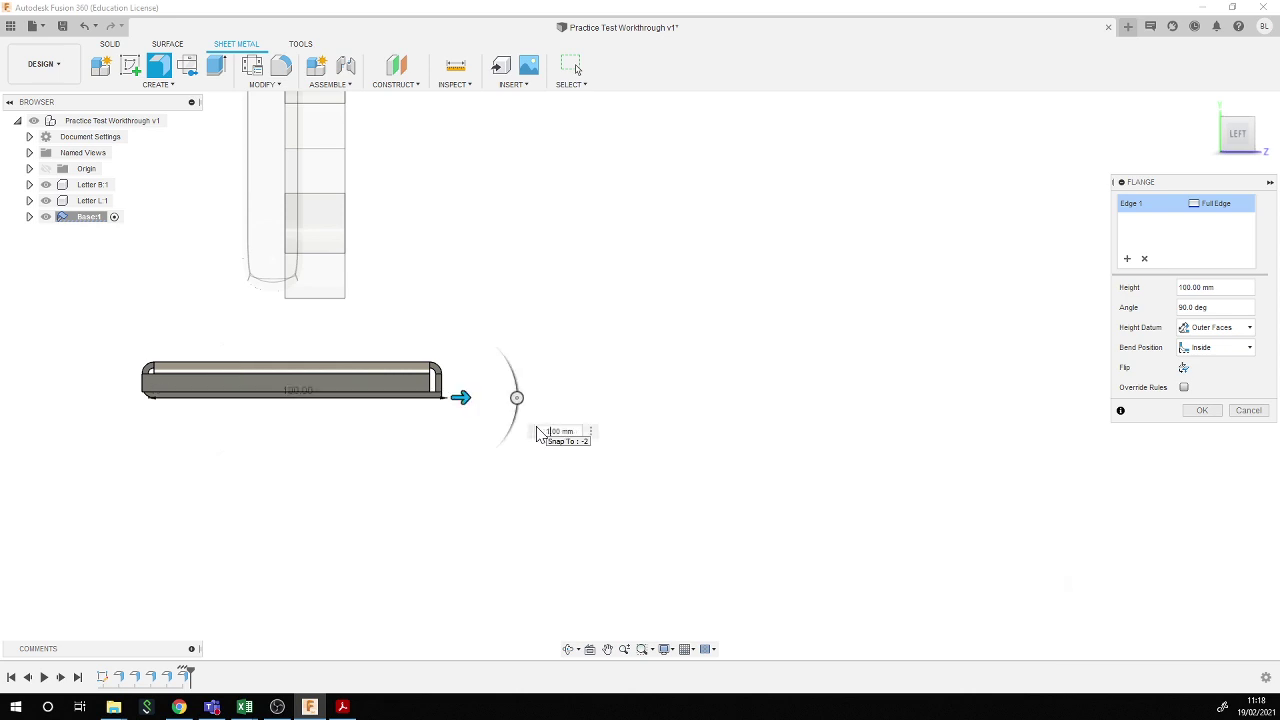
key("BackSpace")
key("BackSpace")
key("BackSpace")
type("90")
key("Return")
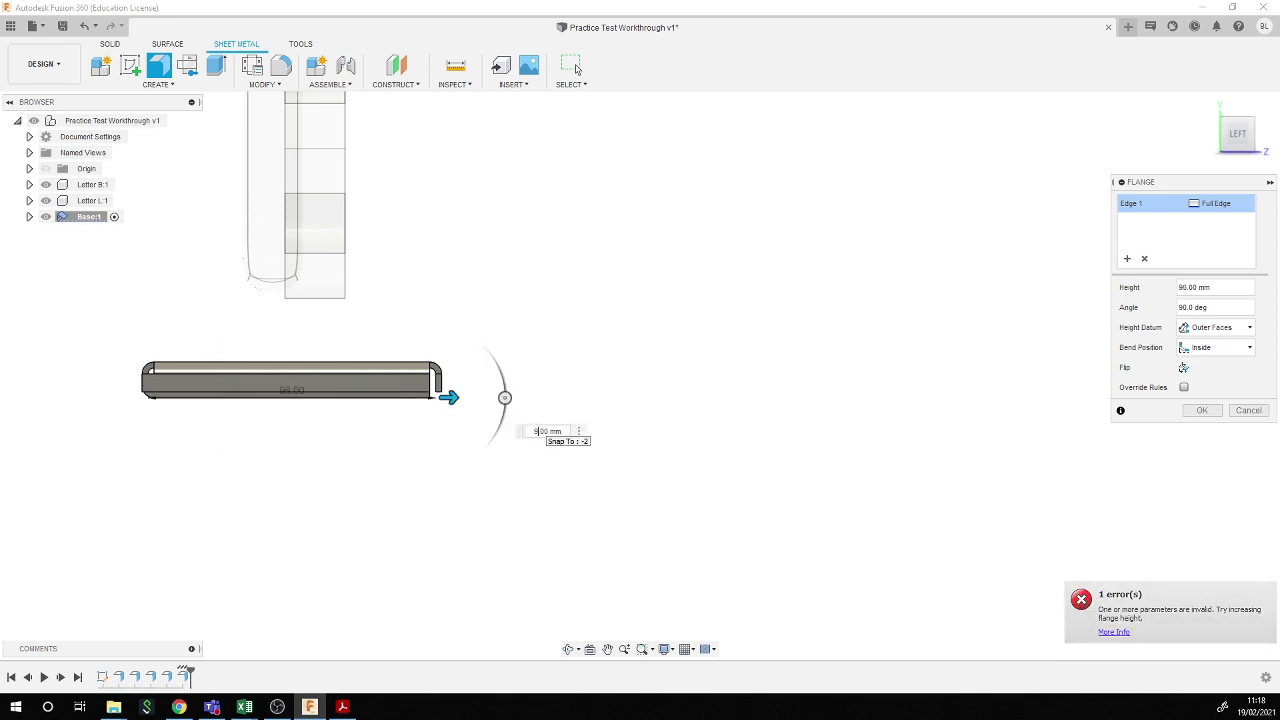
type("95")
key("Return")
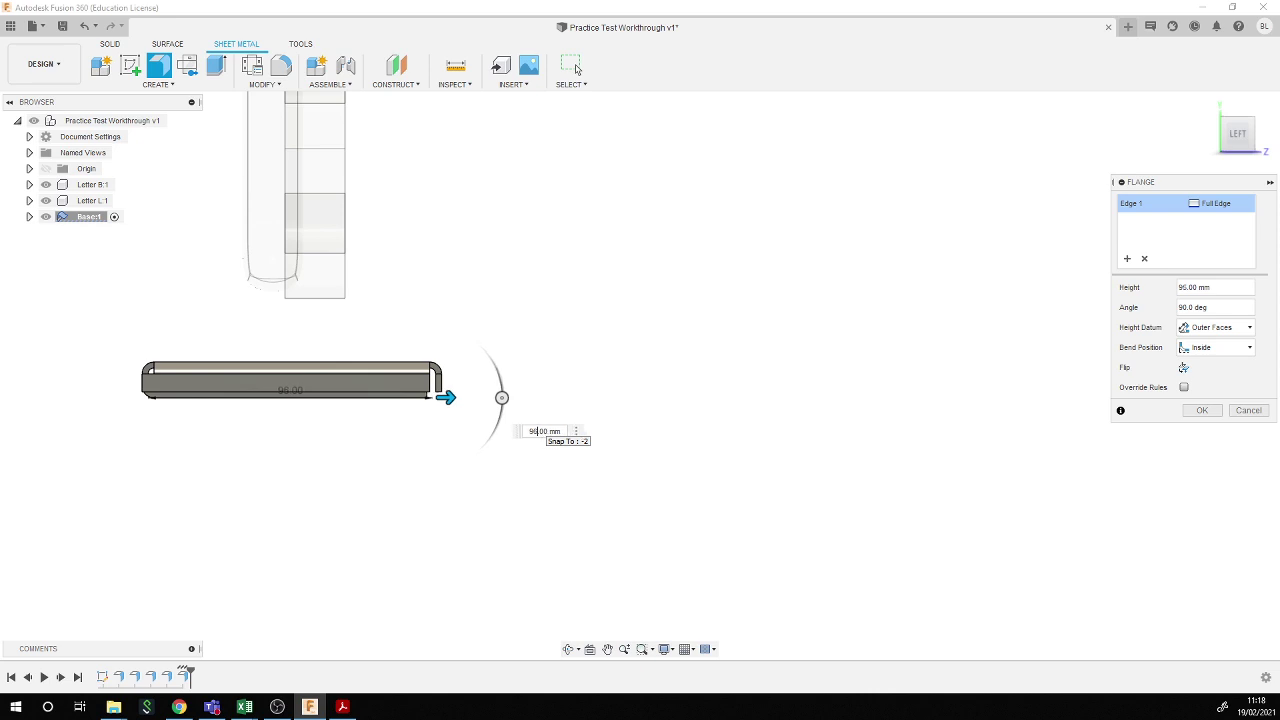
key("Return")
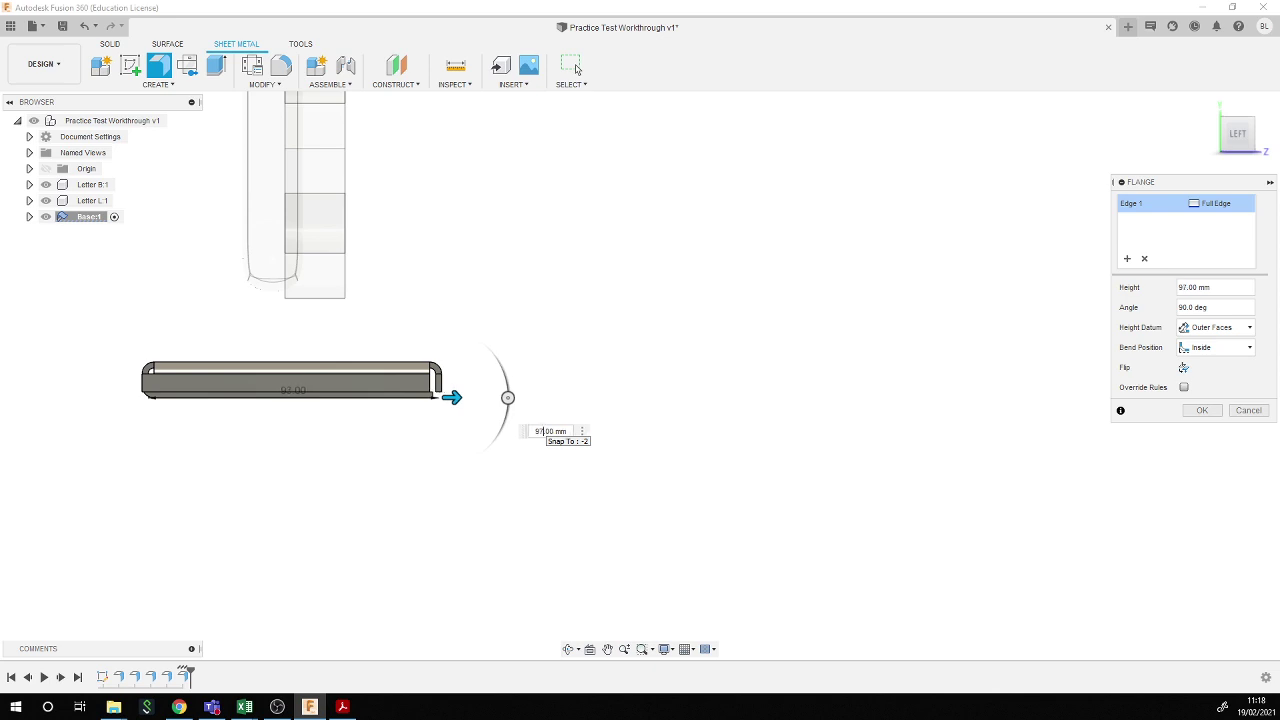
type("6")
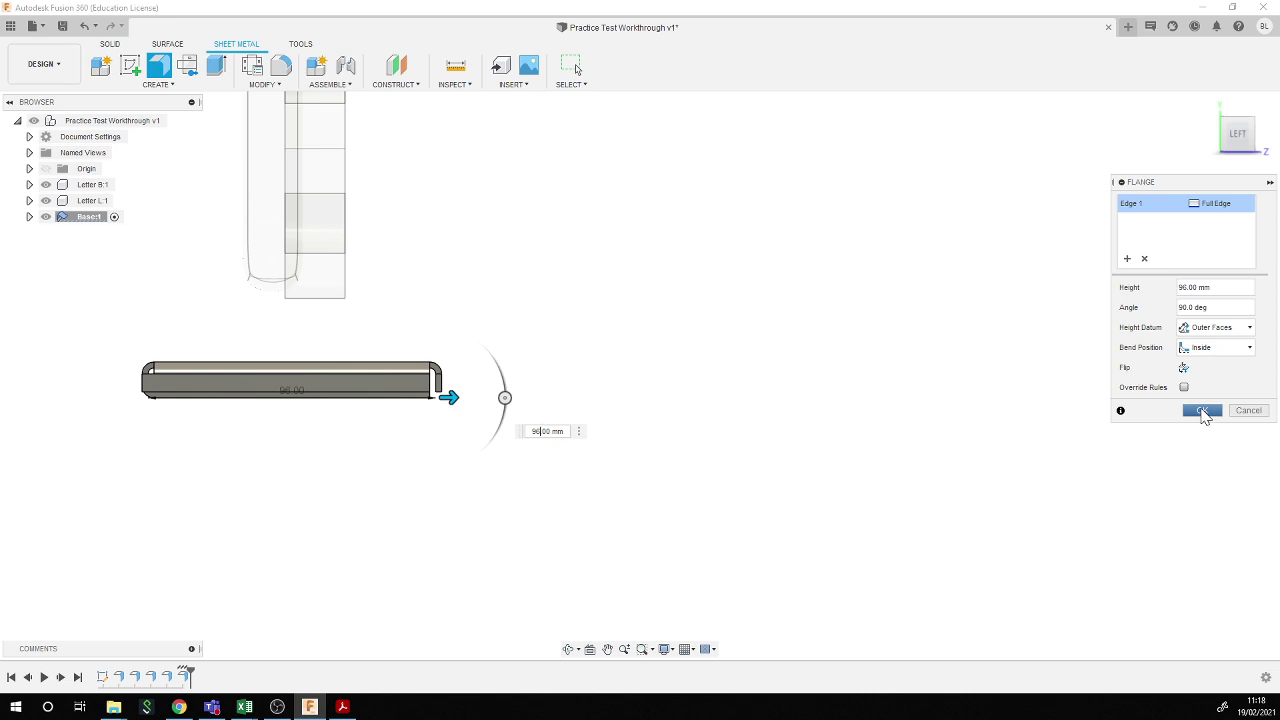
left_click(1203, 412)
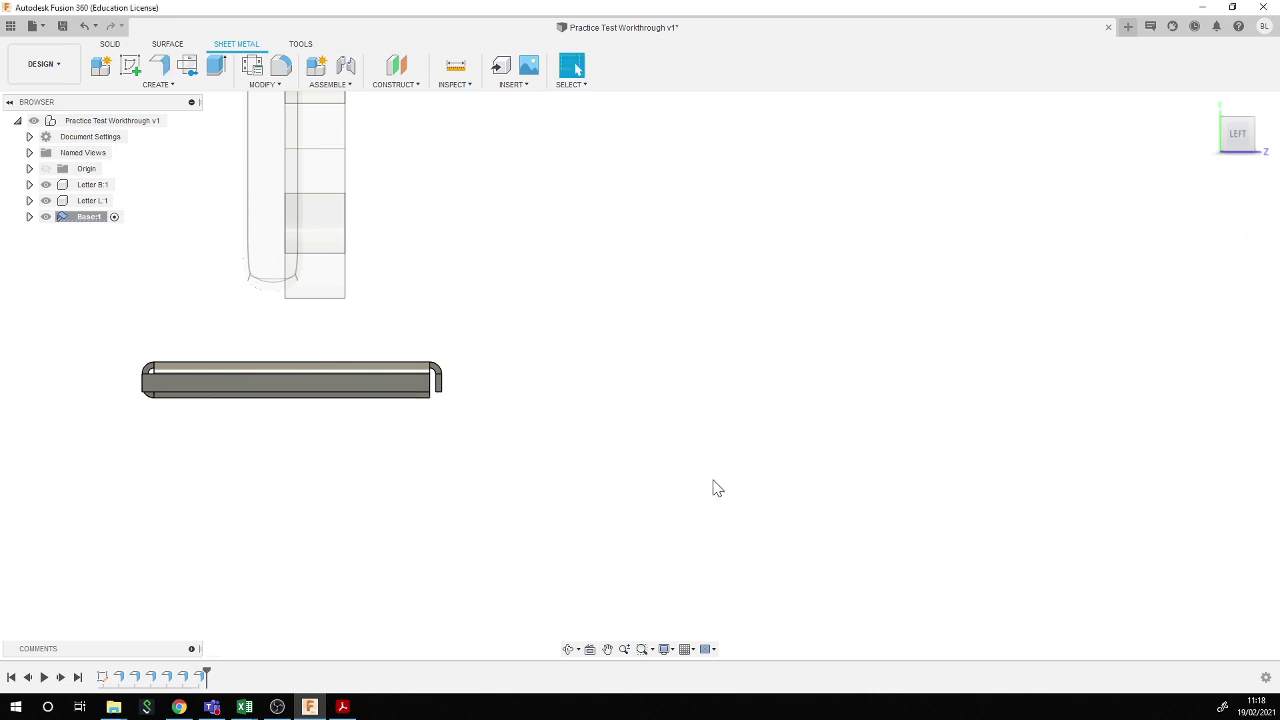
- Examine the flange corners at the short end of the sheet metal base and the available sheet metal modify commands
mouse_move(402, 497)
middle_mouse_down("shift")
mouse_move(383, 506)
mouse_move(400, 457)
mouse_move(384, 443)
mouse_move(357, 449)
mouse_move(371, 486)
mouse_move(408, 516)
middle_mouse_up("shift")
middle_click_drag(433, 519, 392, 510, "shift")
scroll(168, 347, "up", 3)
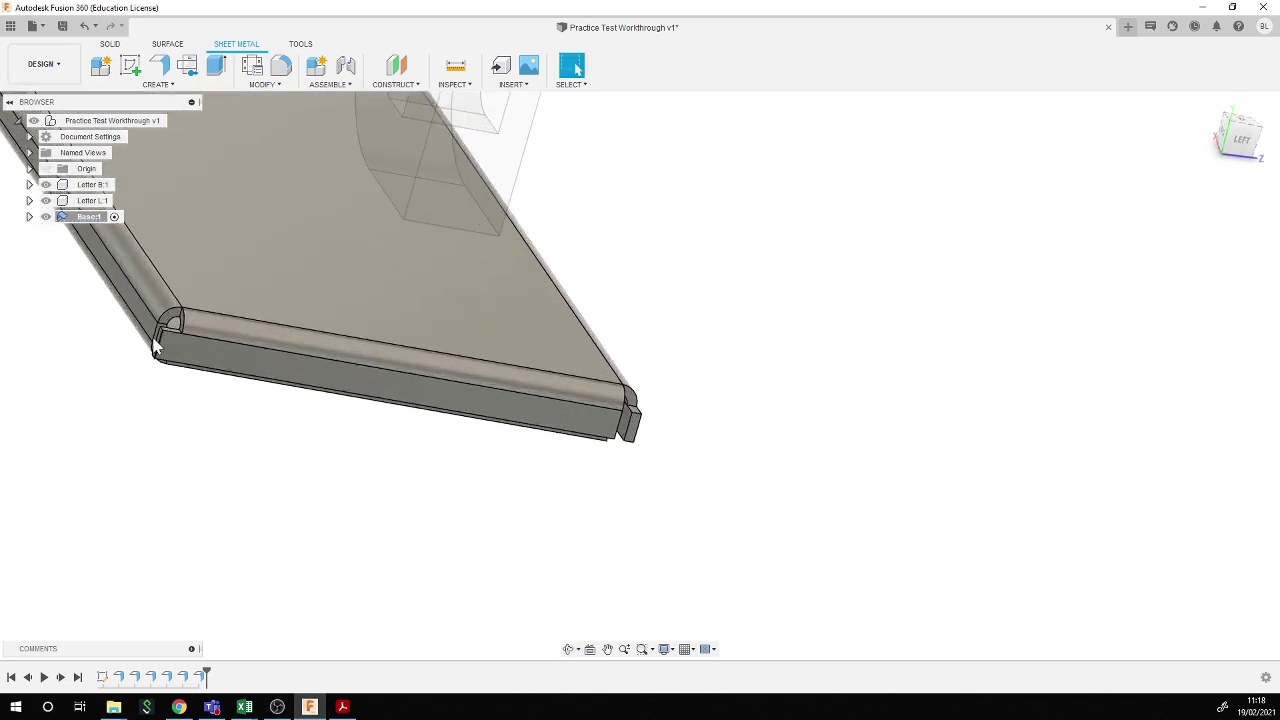
scroll(80, 366, "up", 2)
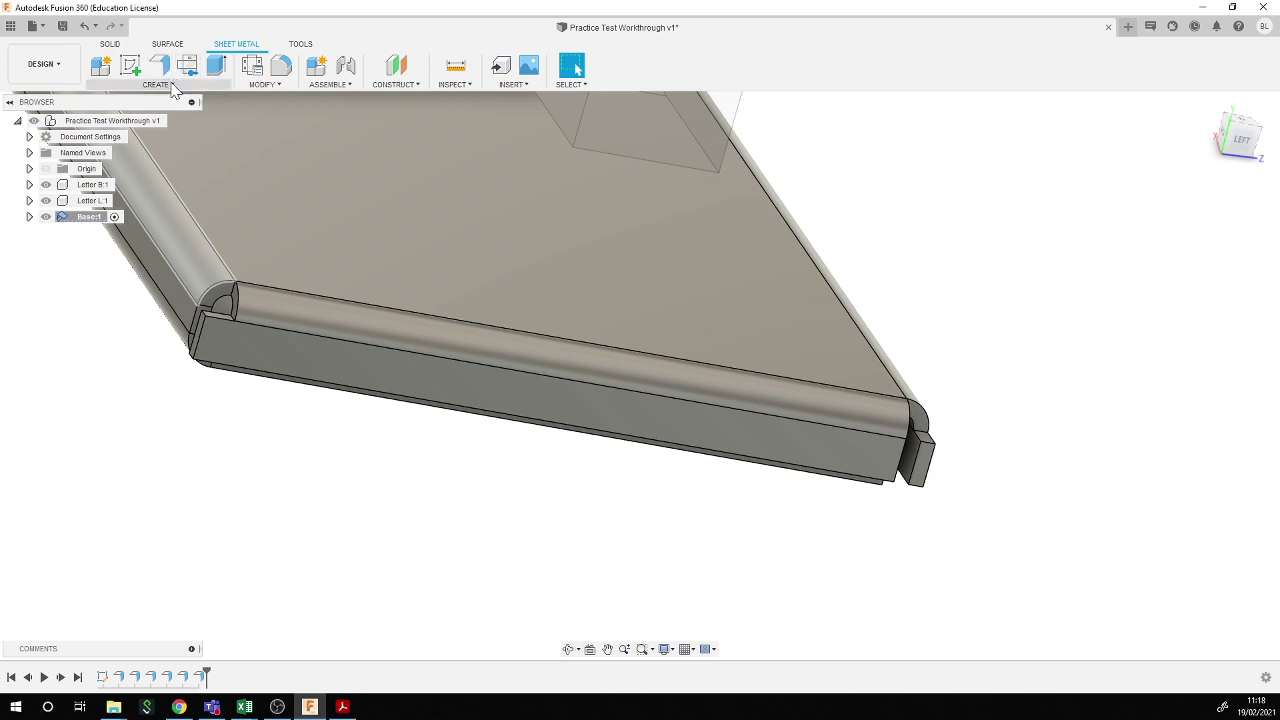
left_click(172, 85)
left_click(268, 85)
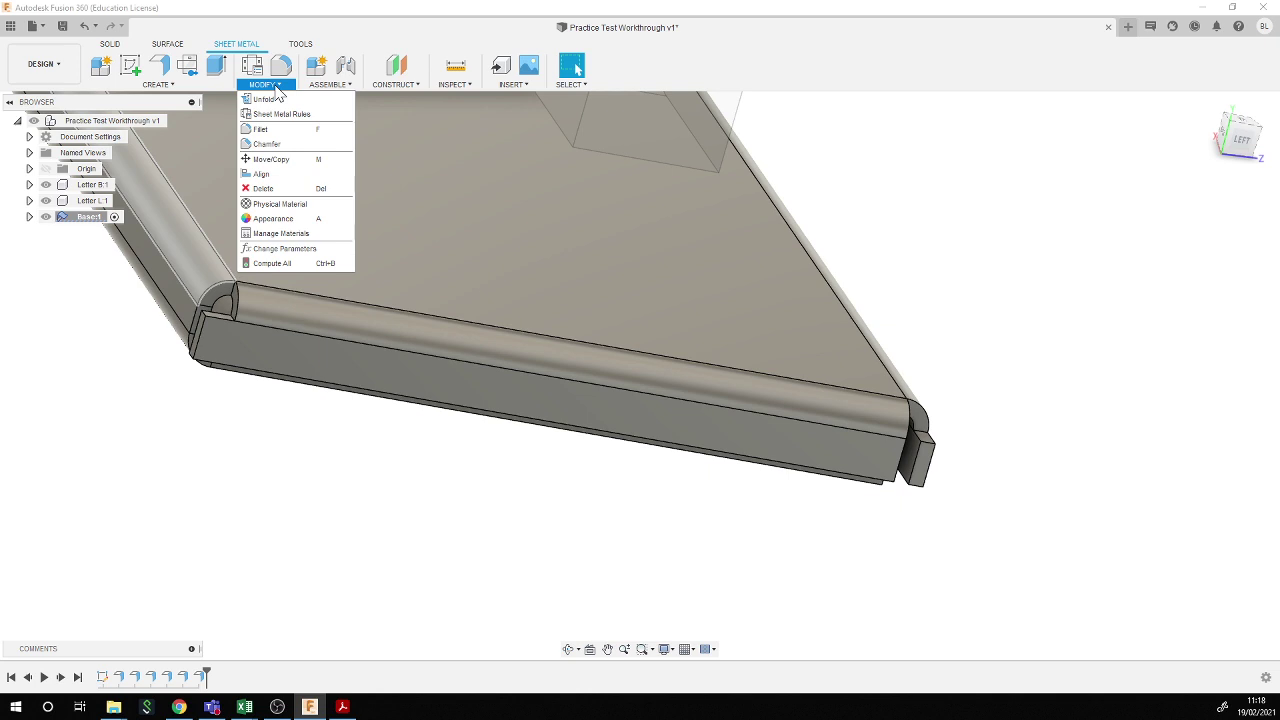
left_click(271, 543)
scroll(270, 555, "down", 3)
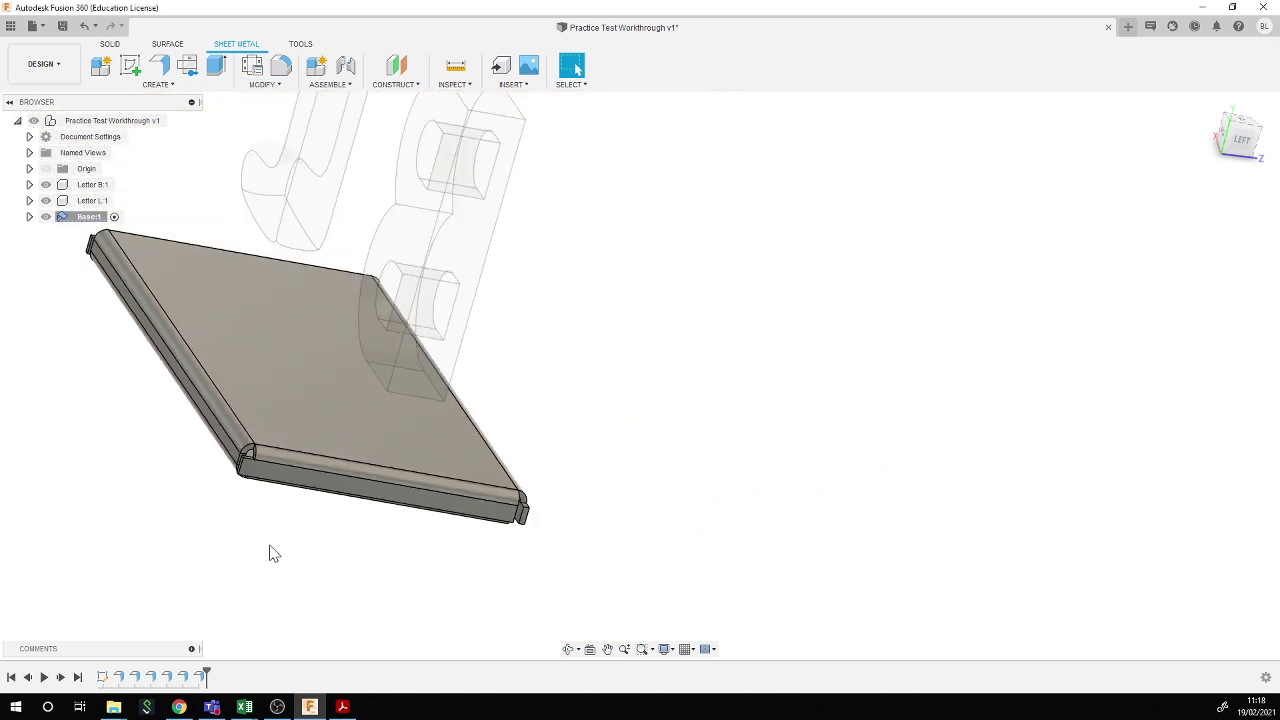
- Start a sketch on the base's top face and draw a 10 mm diameter circle near the letter B, centred on the horizontal axis
left_click(131, 68)
left_click(250, 346)
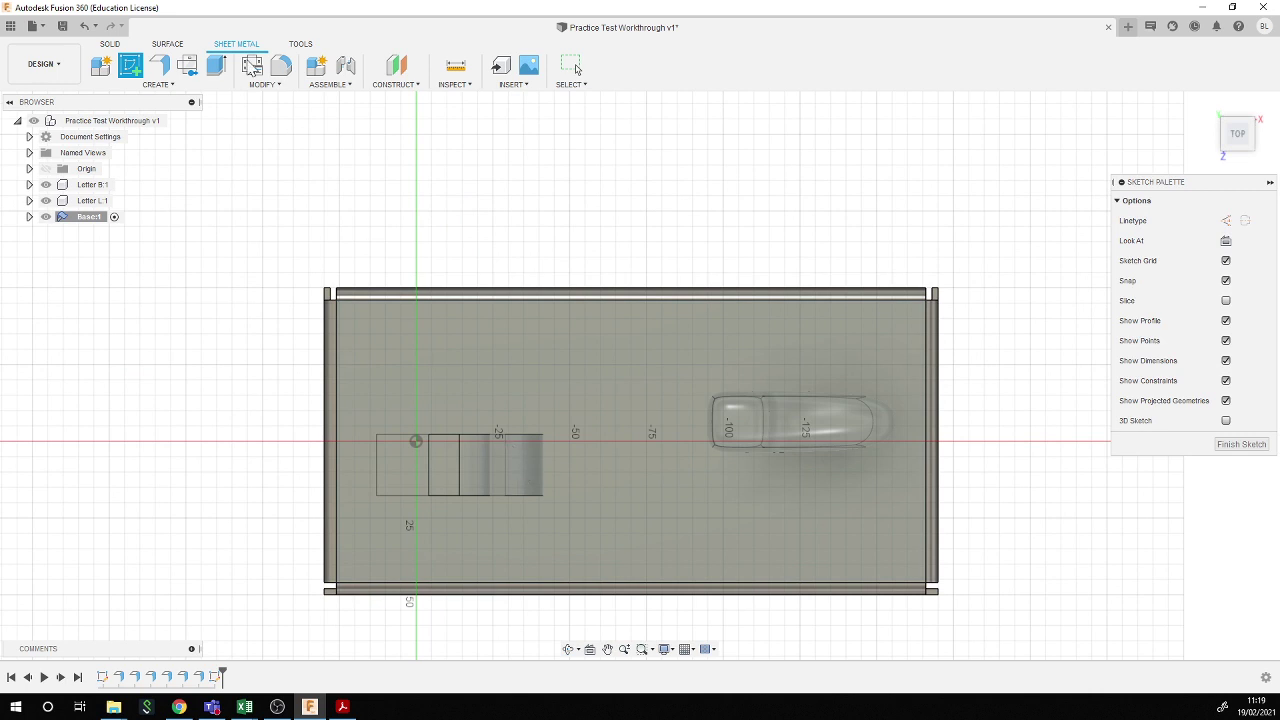
left_click(159, 66)
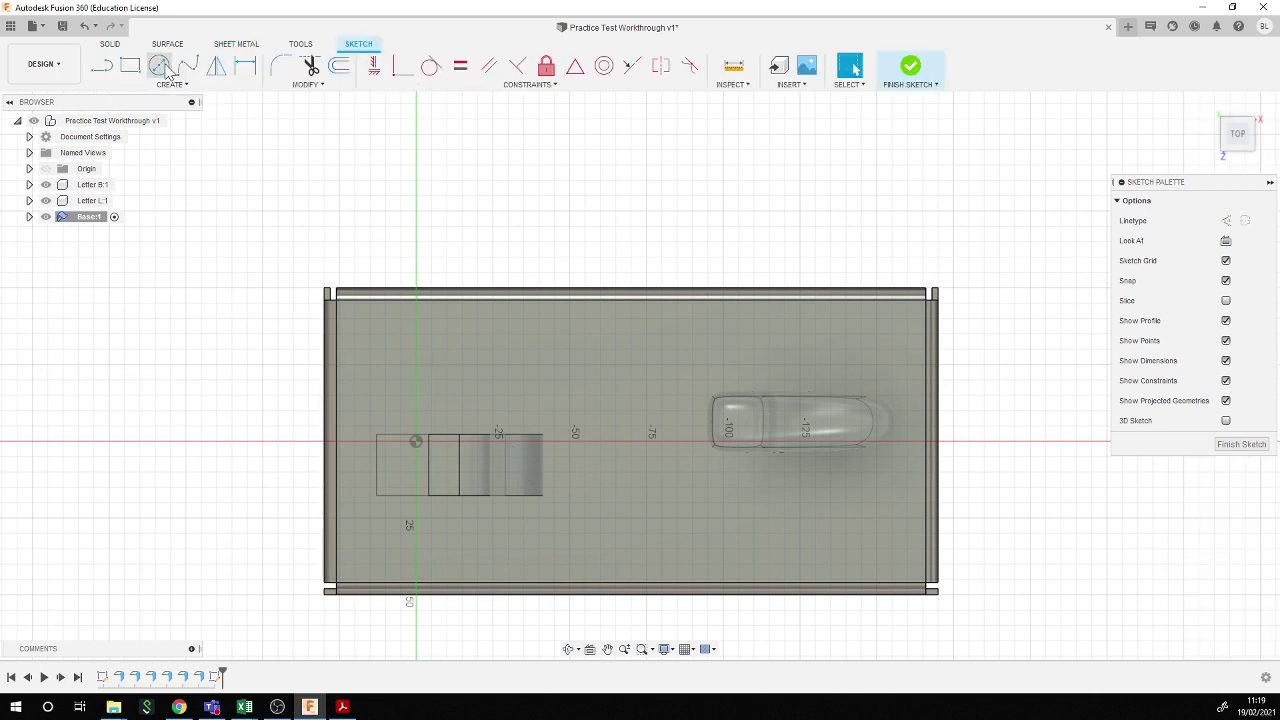
left_click(478, 440)
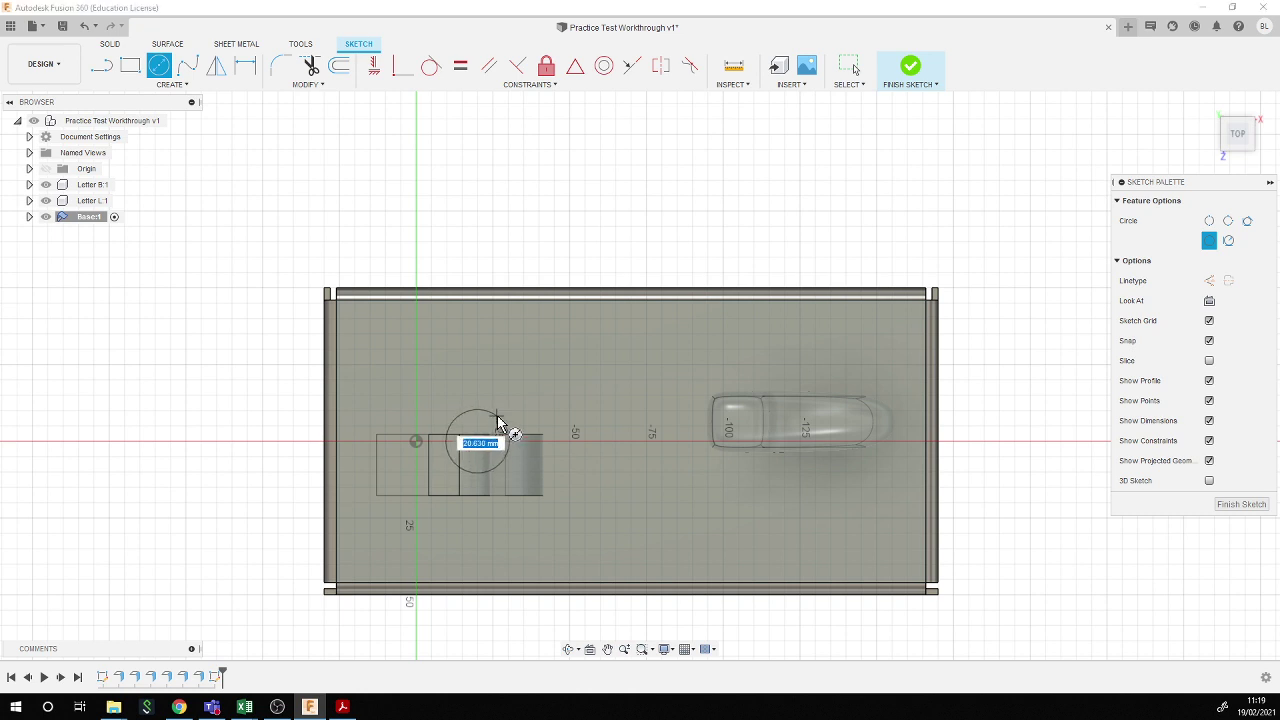
type("10")
key("Return")
key("Escape")
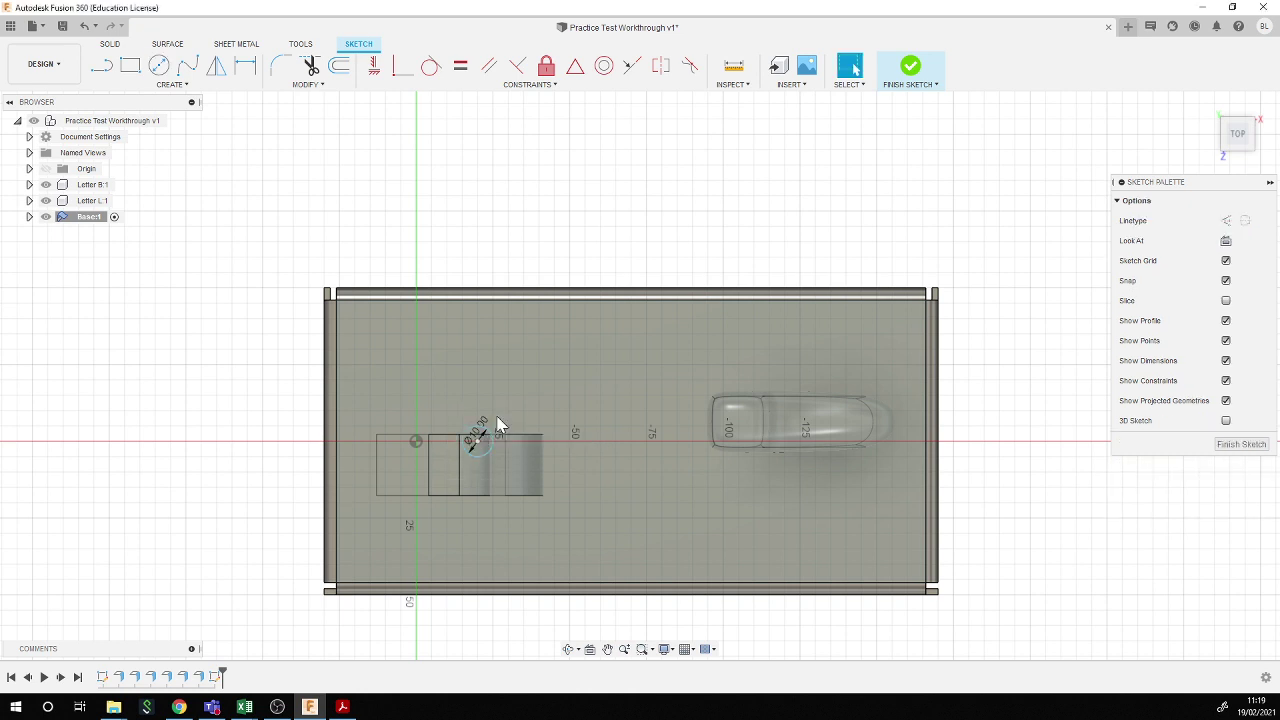
- Draw a second 10 mm diameter circle on the same axis, just inward of the letter L
left_click(159, 65)
left_click(692, 440)
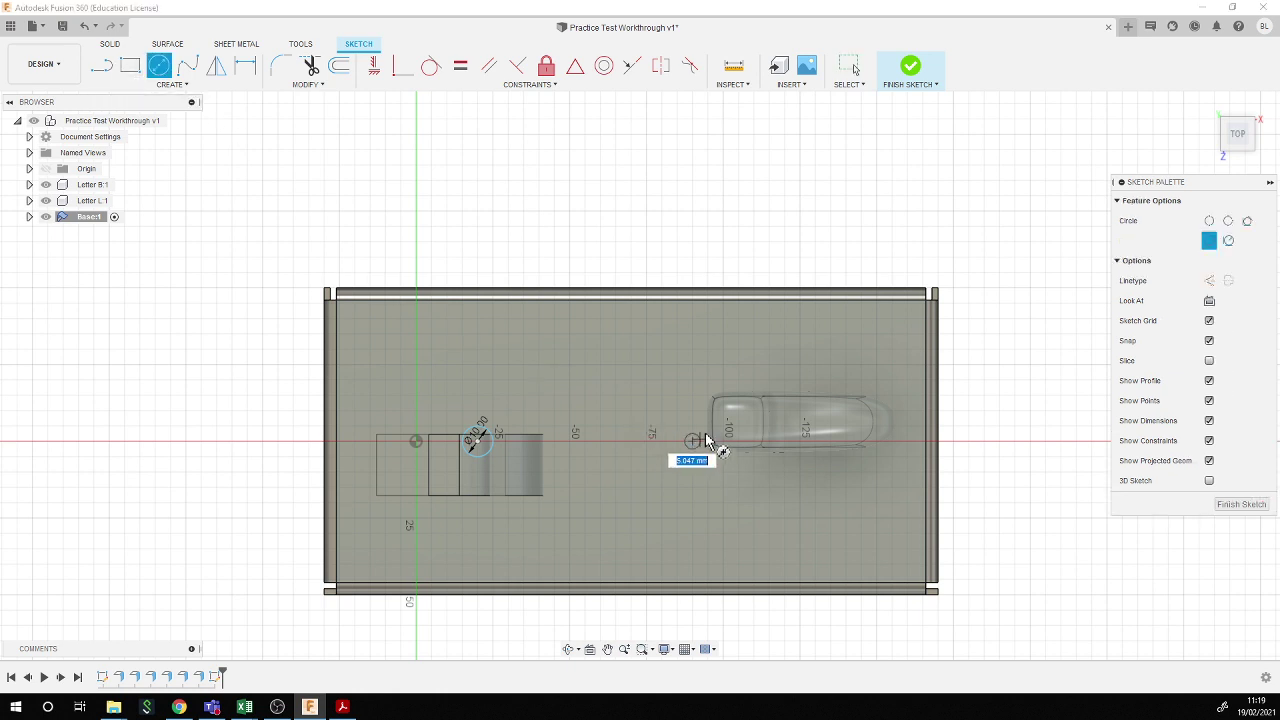
key("Return")
key("Escape")
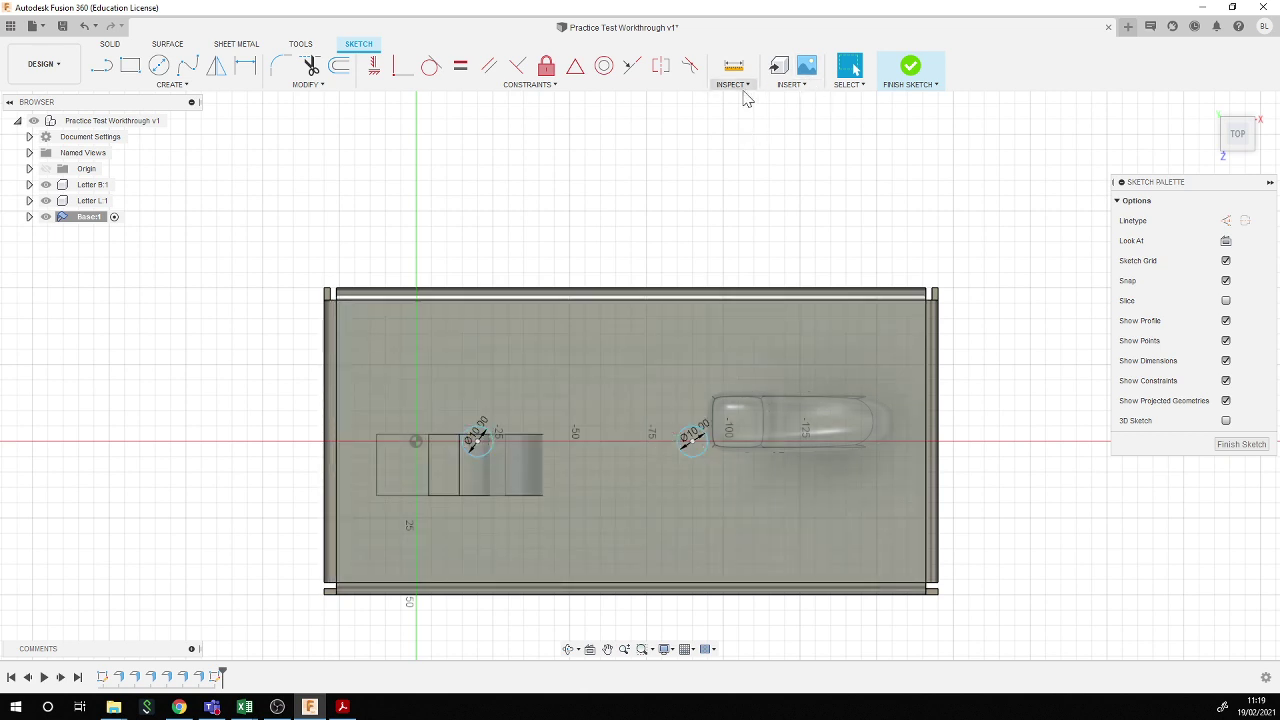
- Measure the distance between the two short edges of the base's flat top face
left_click(733, 84)
left_click(740, 100)
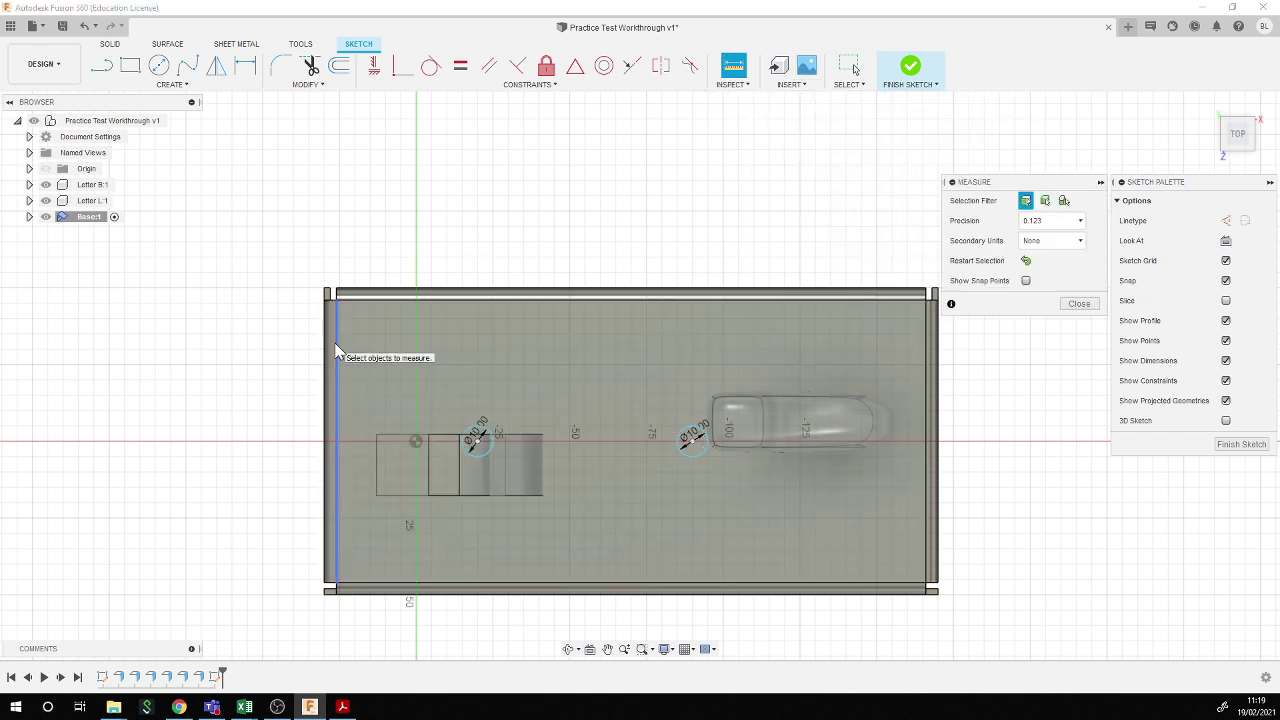
left_click(339, 352)
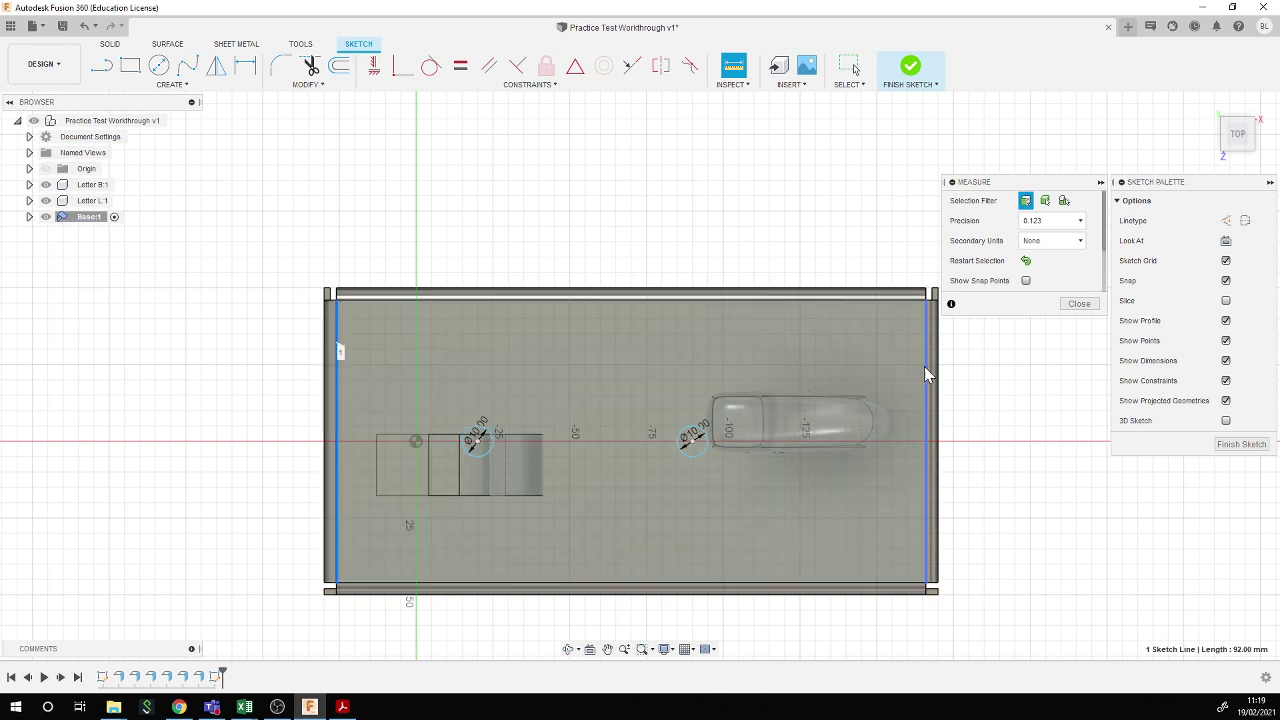
left_click(925, 368)
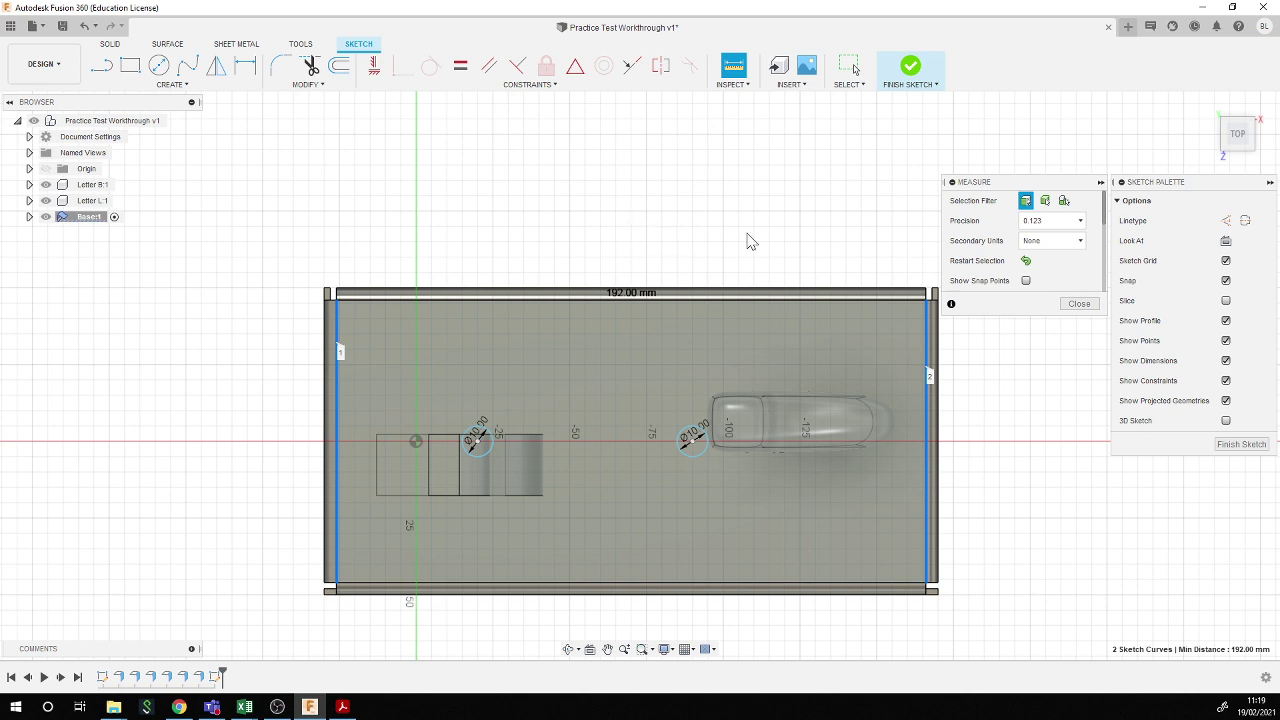
left_click(1270, 183)
scroll(1145, 270, "down", 3)
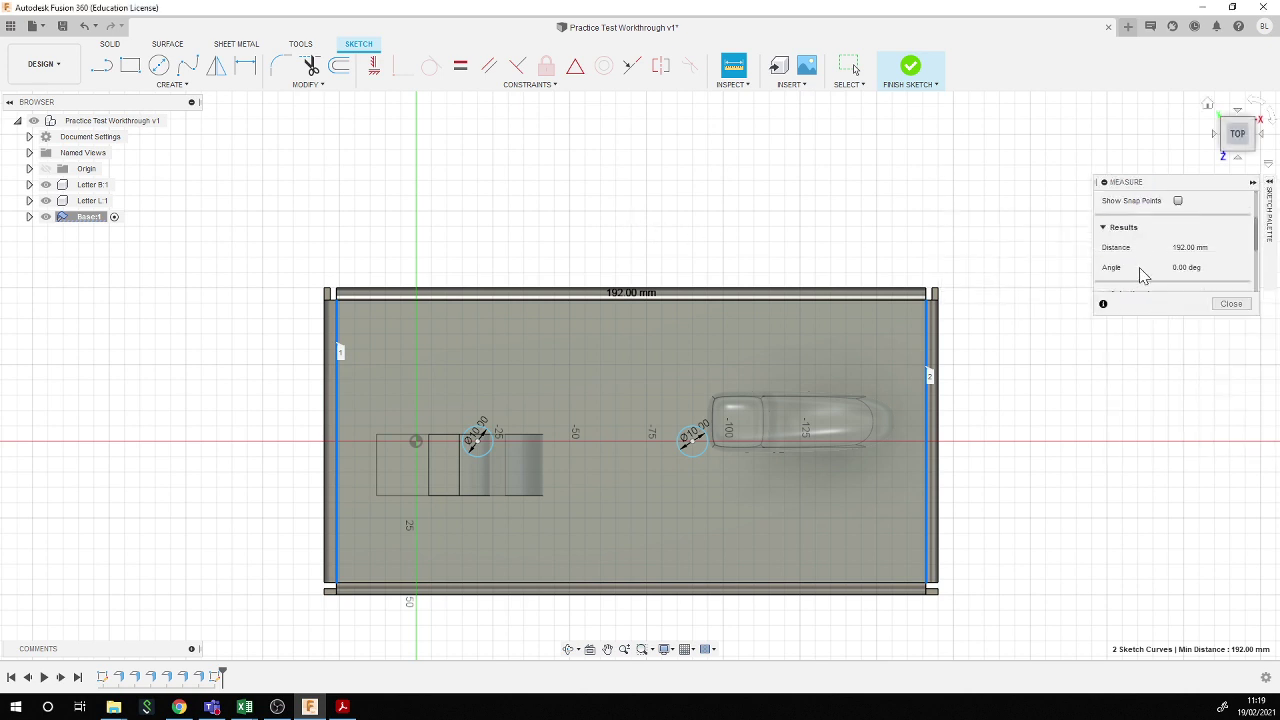
left_click(1231, 304)
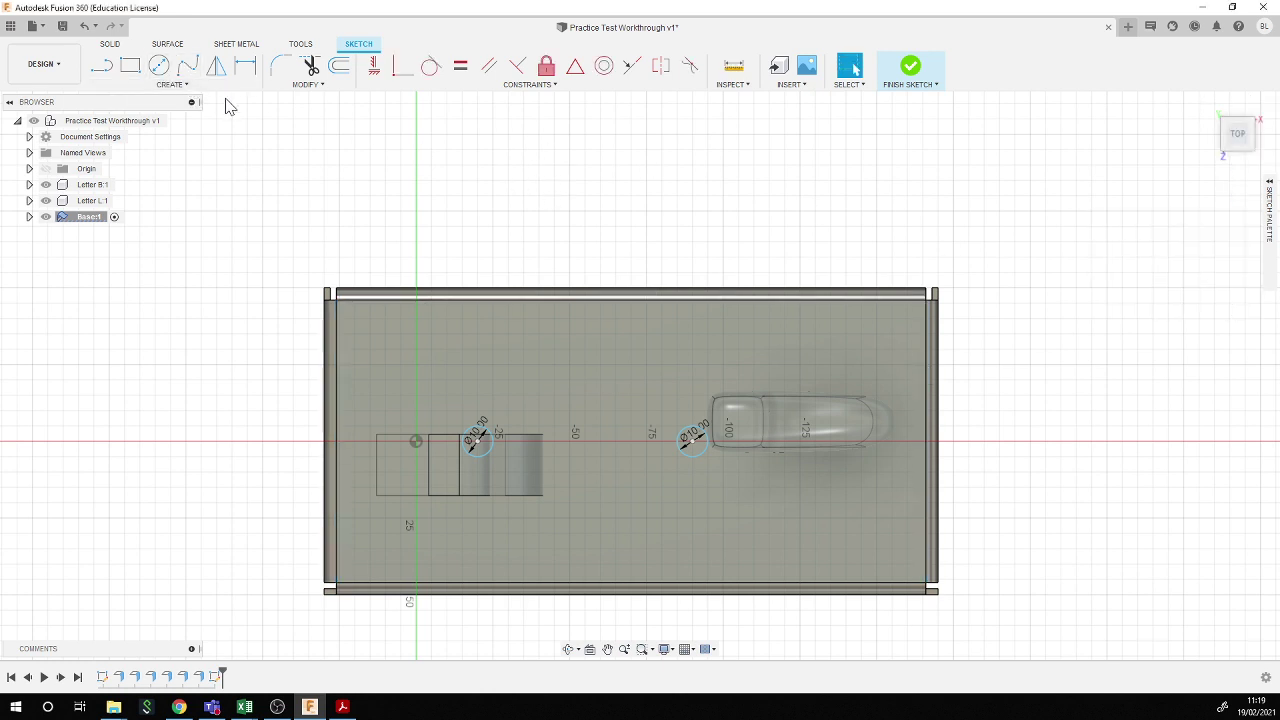
- Dimension the centre of the circle near the B at 192/4 mm from the top face's nearest short edge
key("d")
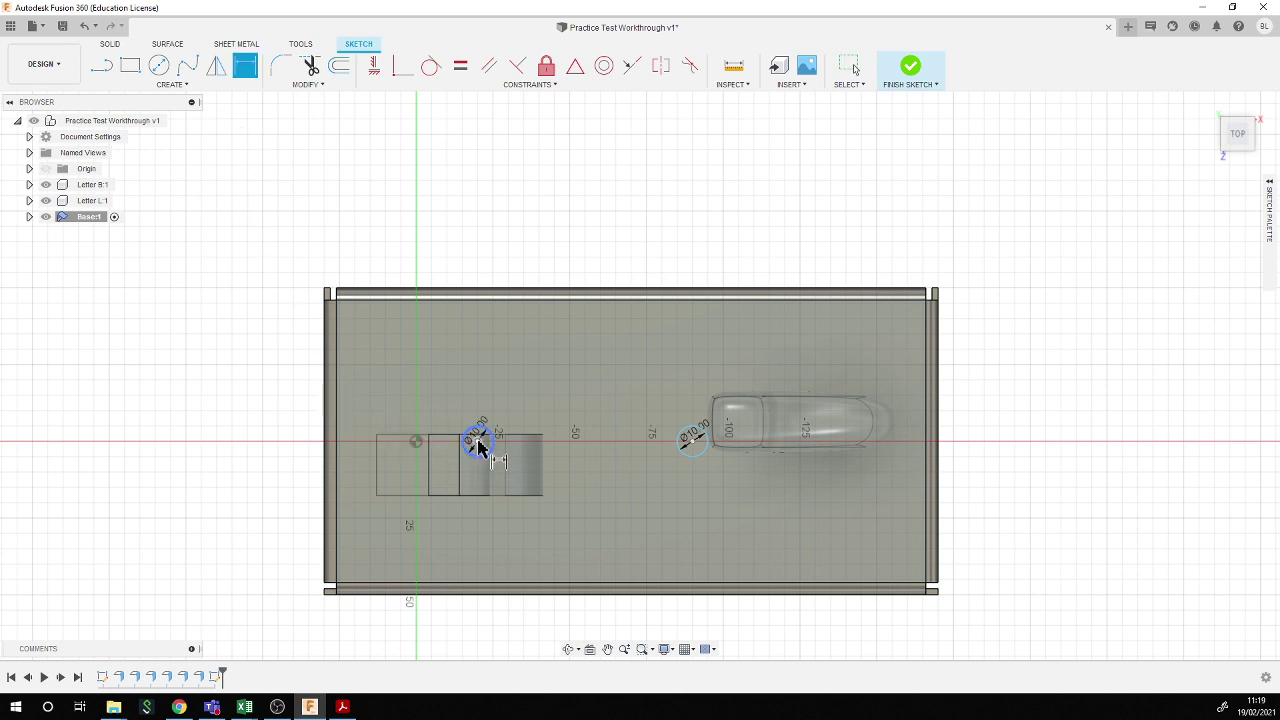
left_click(475, 442)
left_click(337, 449)
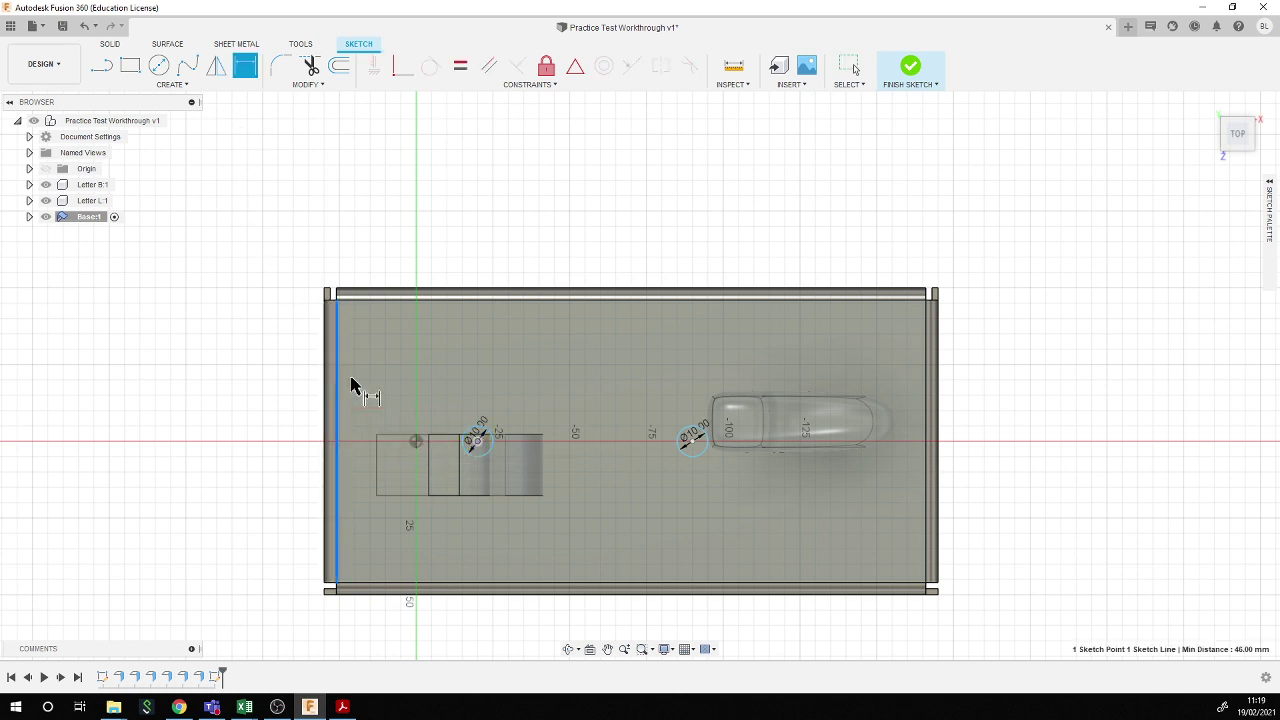
left_click(410, 233)
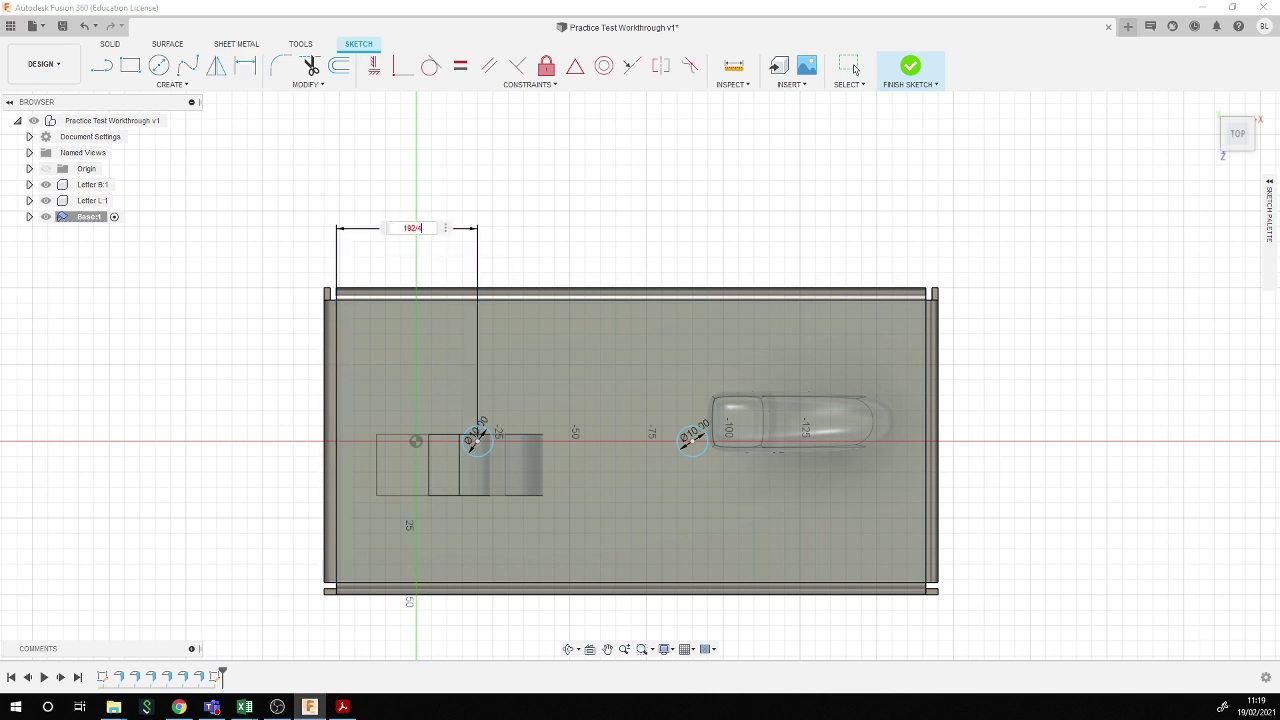
type("192/4")
key("Return")
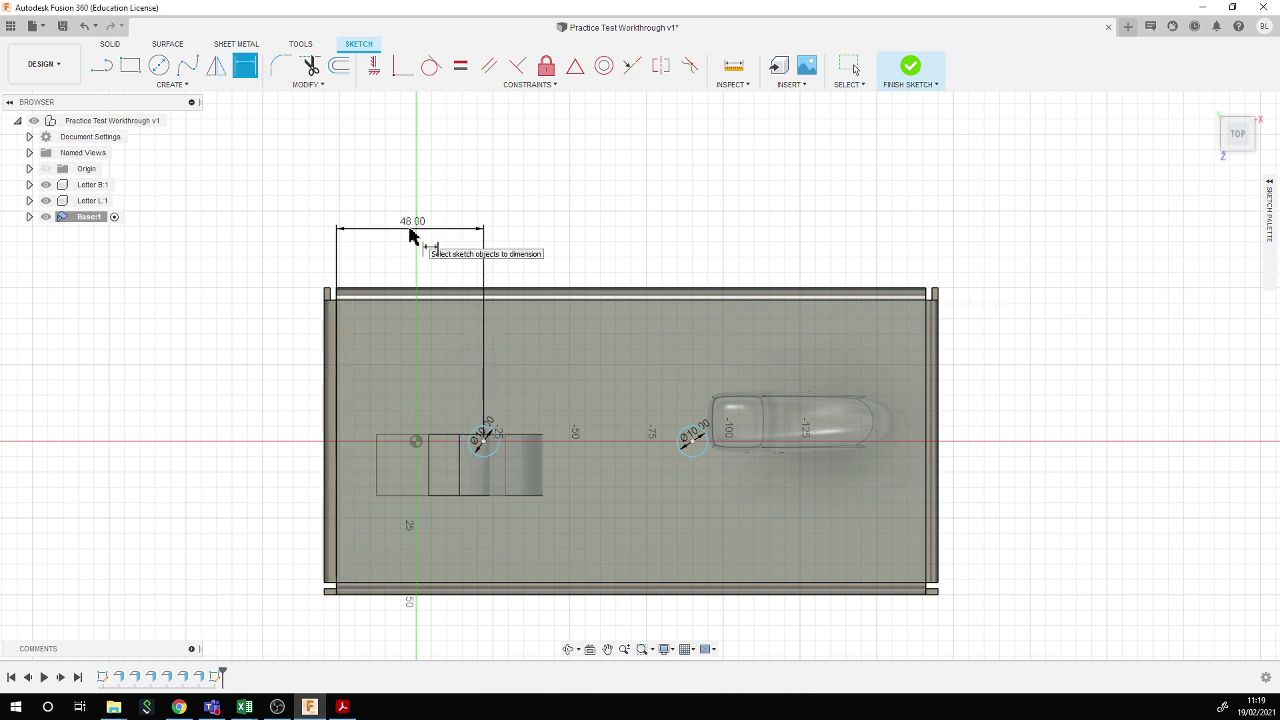
- Dimension the other circle's centre at 192/4 mm from the opposite short edge, and finish the sketch
left_click(692, 441)
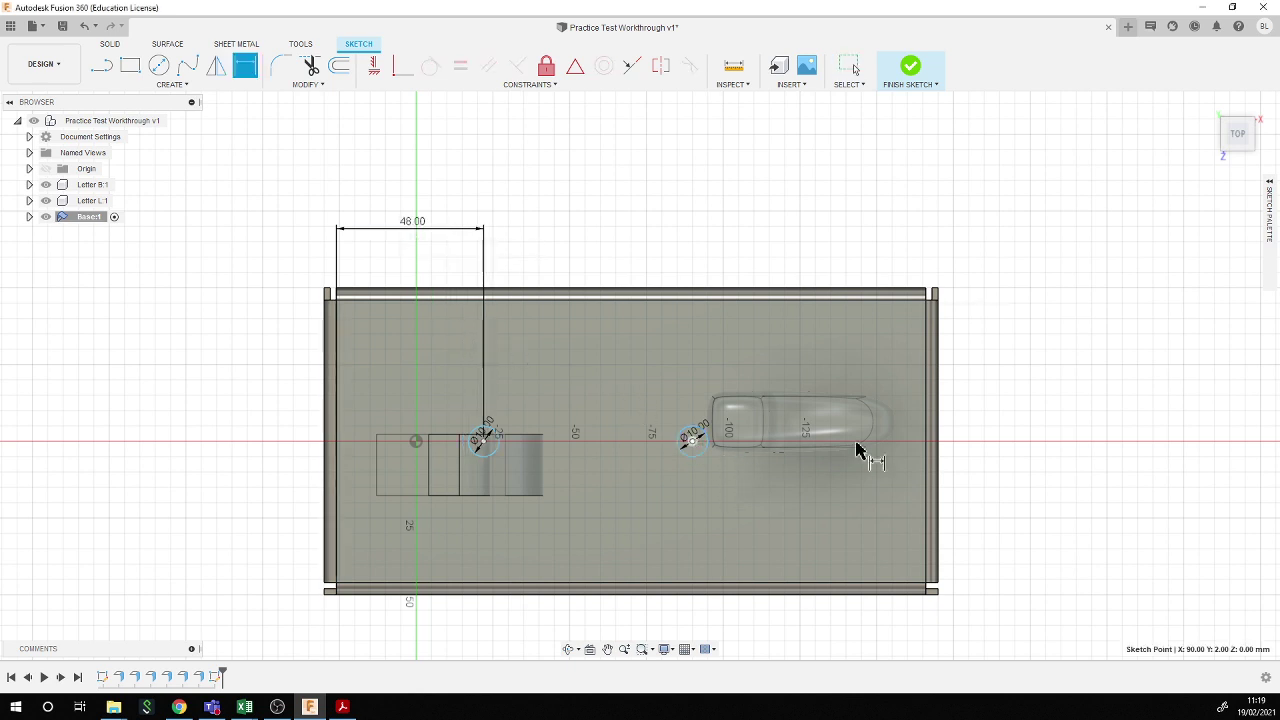
left_click(928, 451)
left_click(805, 240)
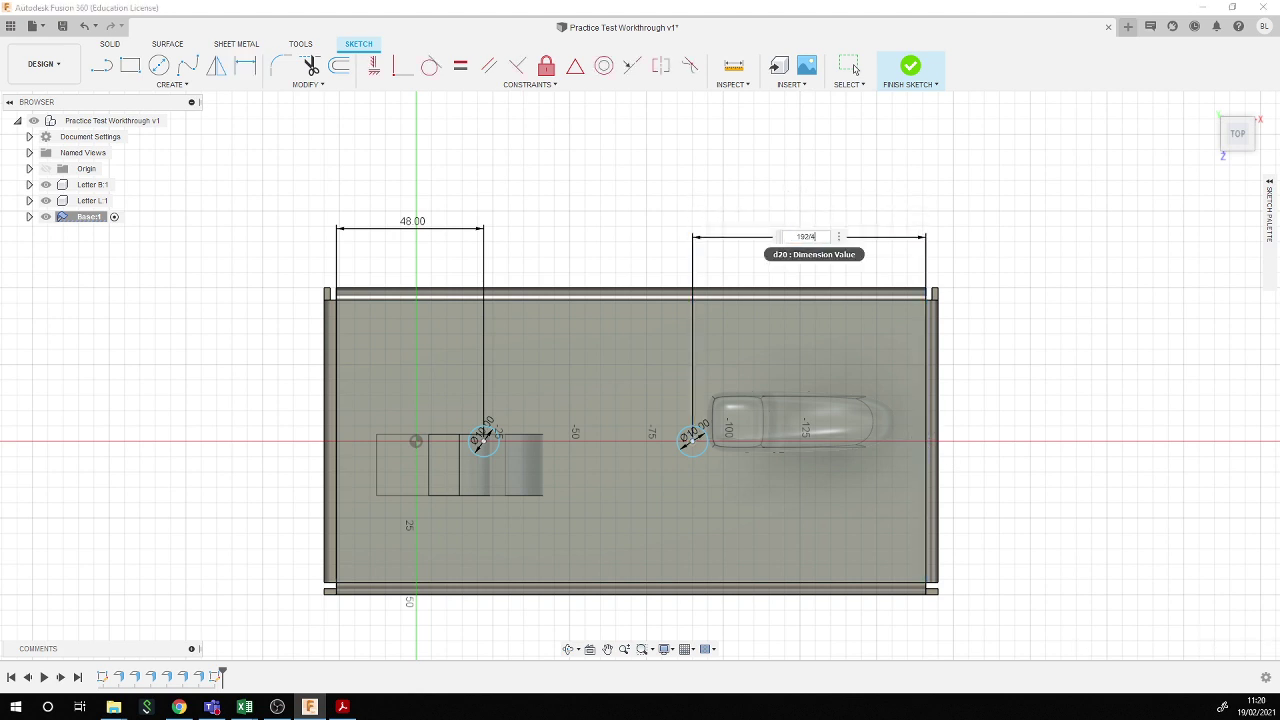
key("Return")
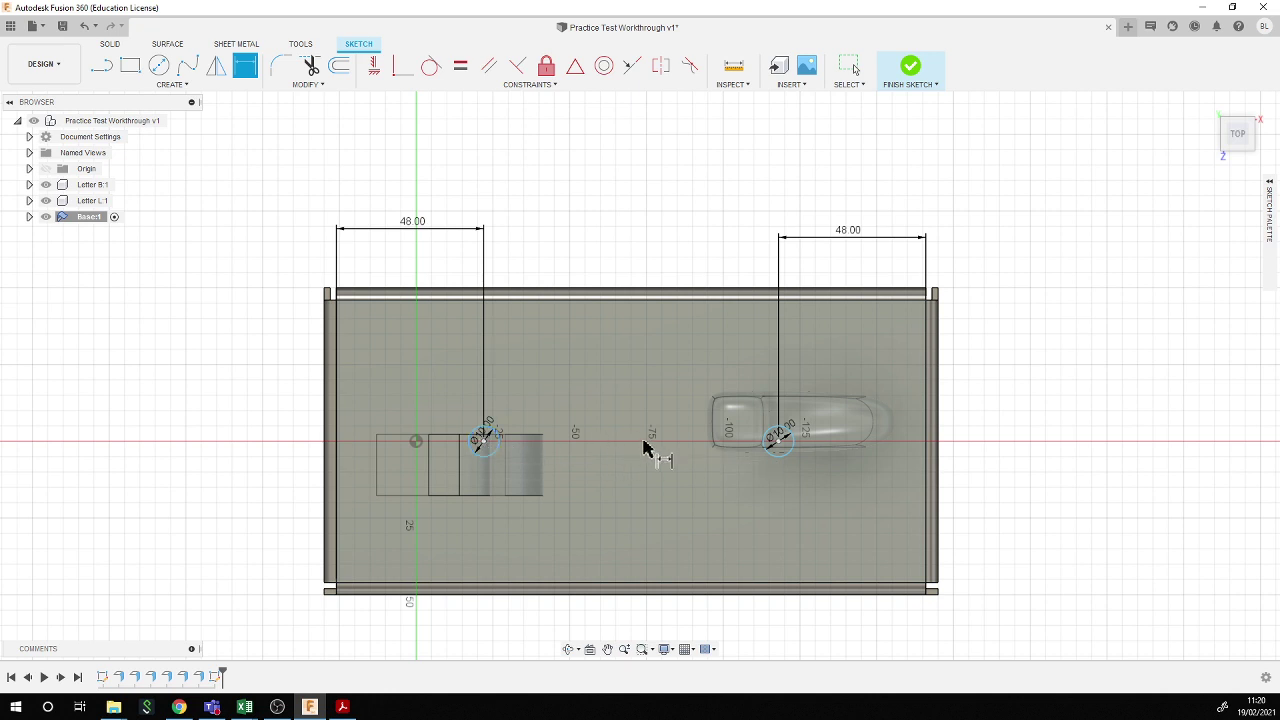
left_click(484, 441)
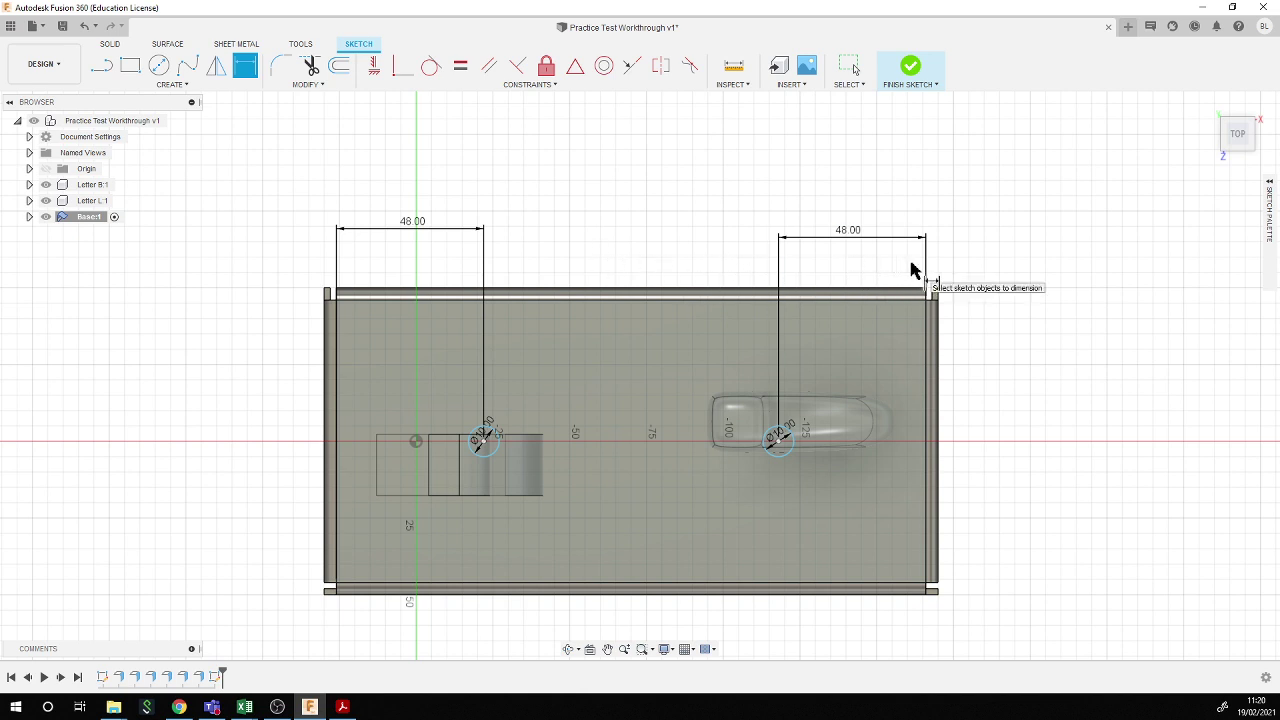
left_click(908, 68)
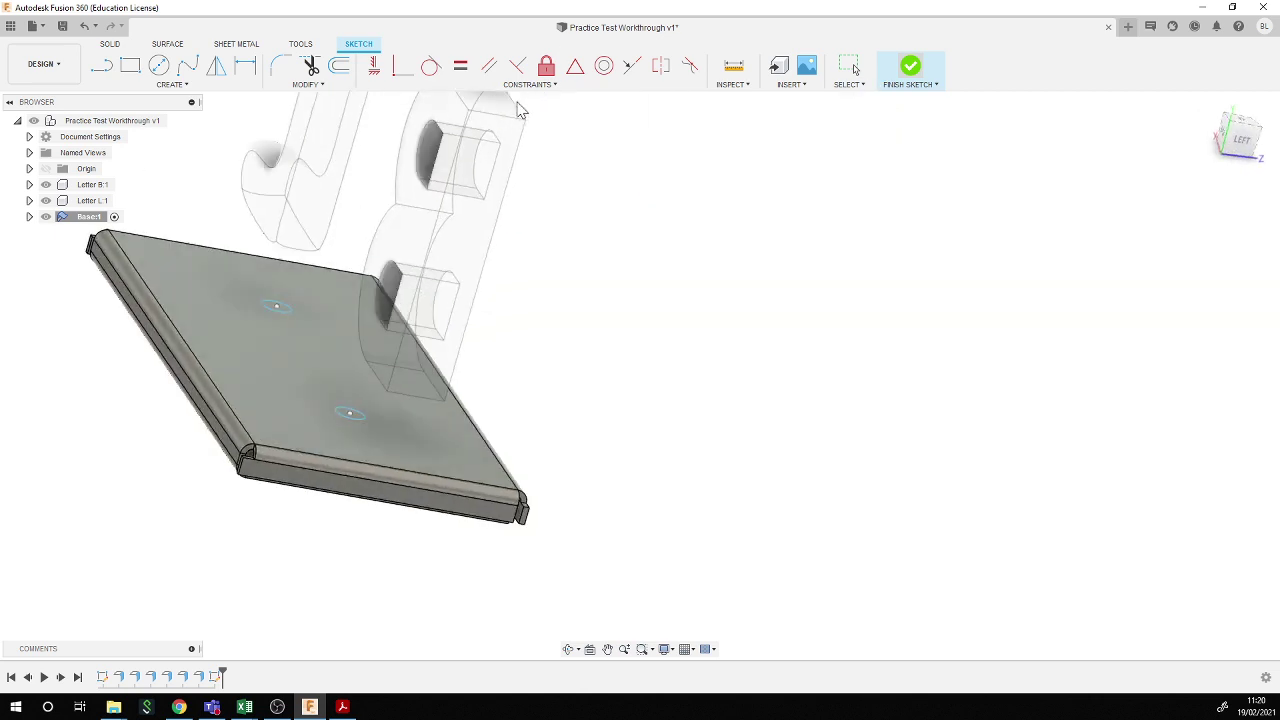
- Start an Extrude cut of both 10 mm circles with a distance of -5 mm down into the base
middle_click_drag(195, 277, 120, 329, "shift")
left_click(218, 68)
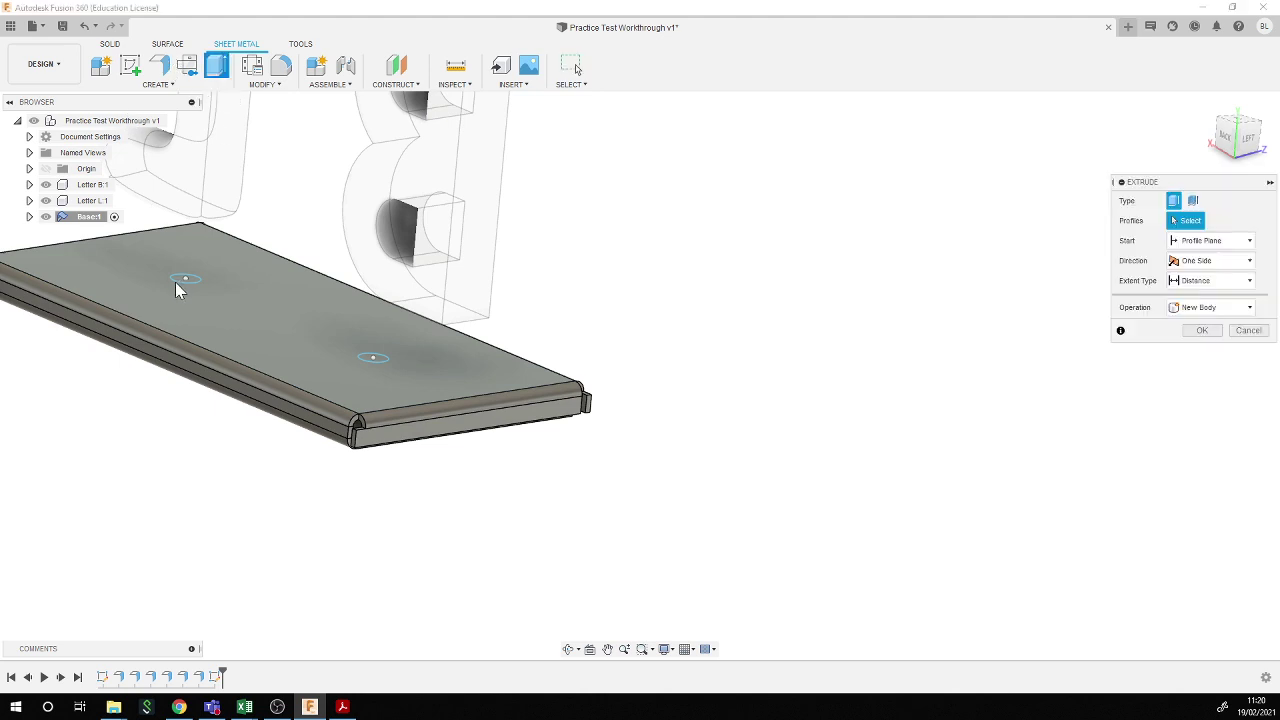
left_click(185, 278)
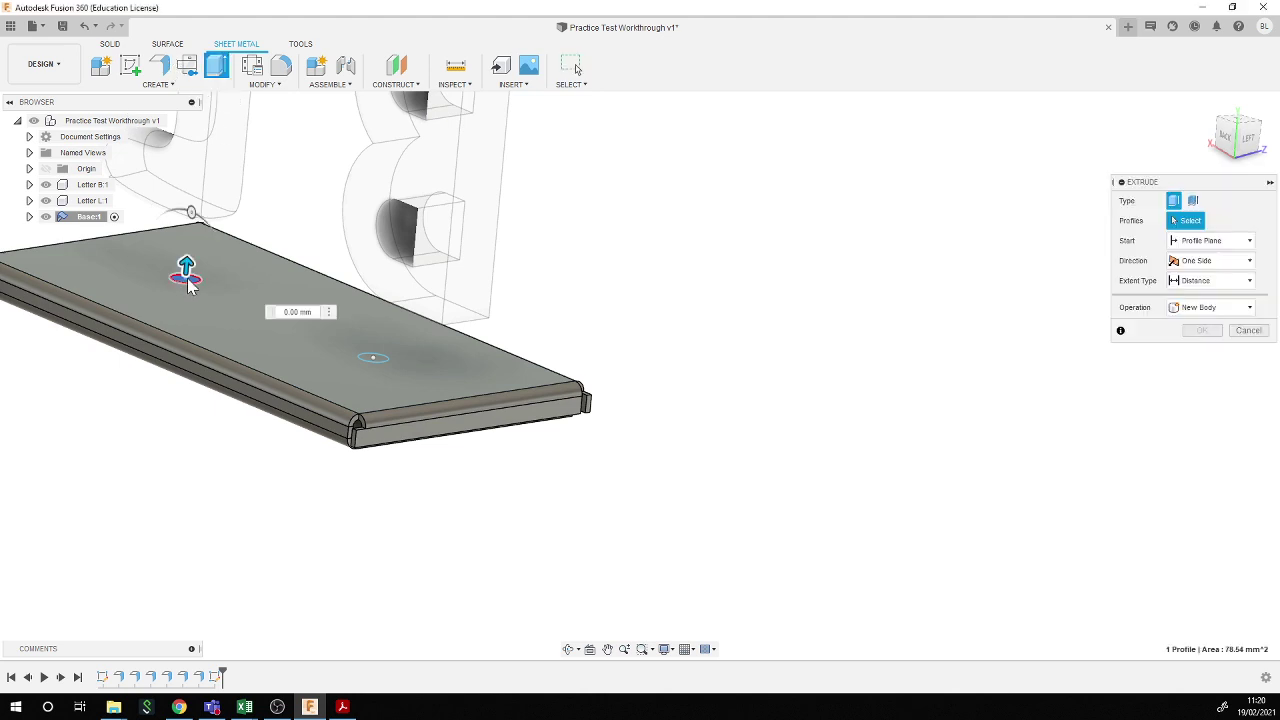
left_click(368, 358)
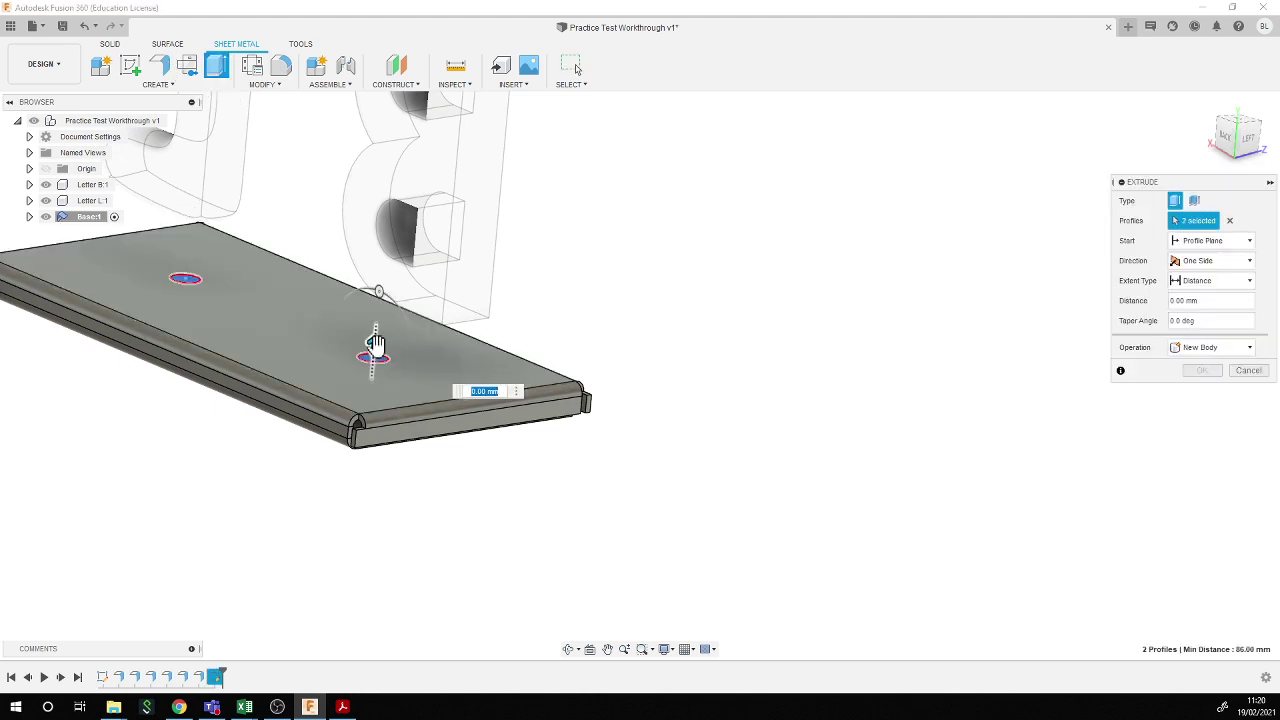
type("-5")
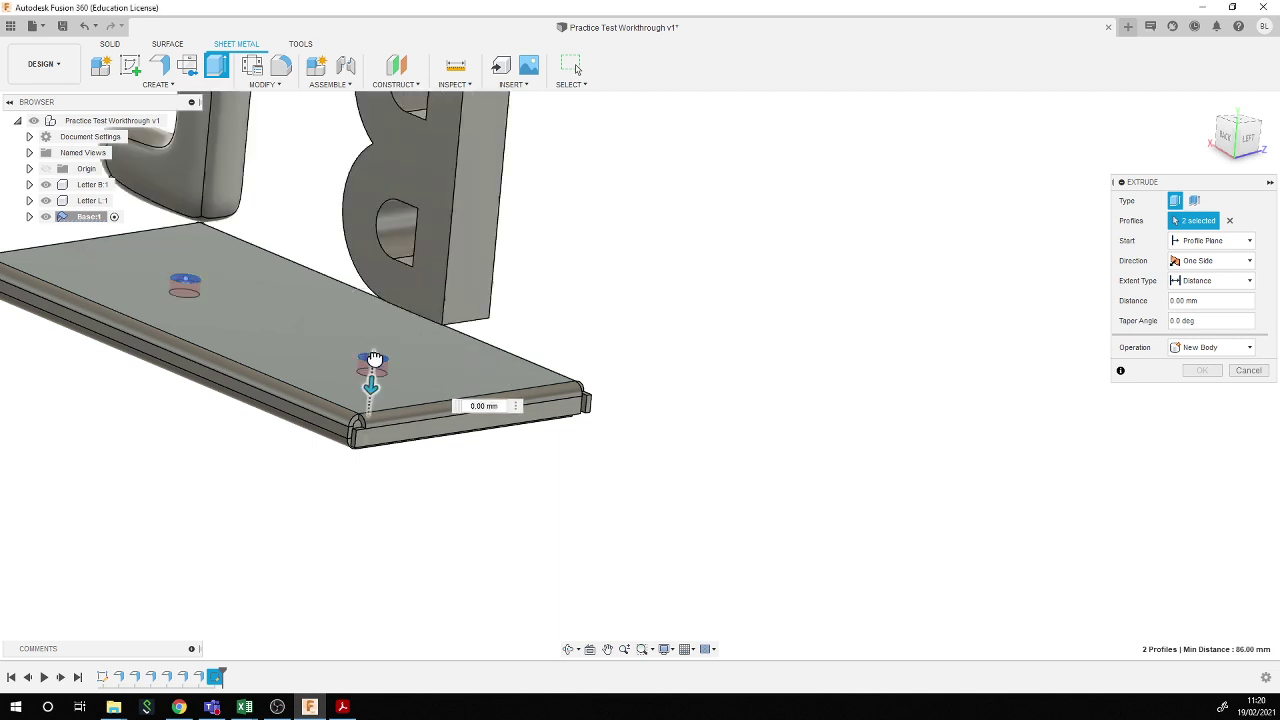
- Set the cut distance to -2.5 mm and create the two holes in the base's top sheet
middle_click_drag(247, 463, 366, 525, "shift")
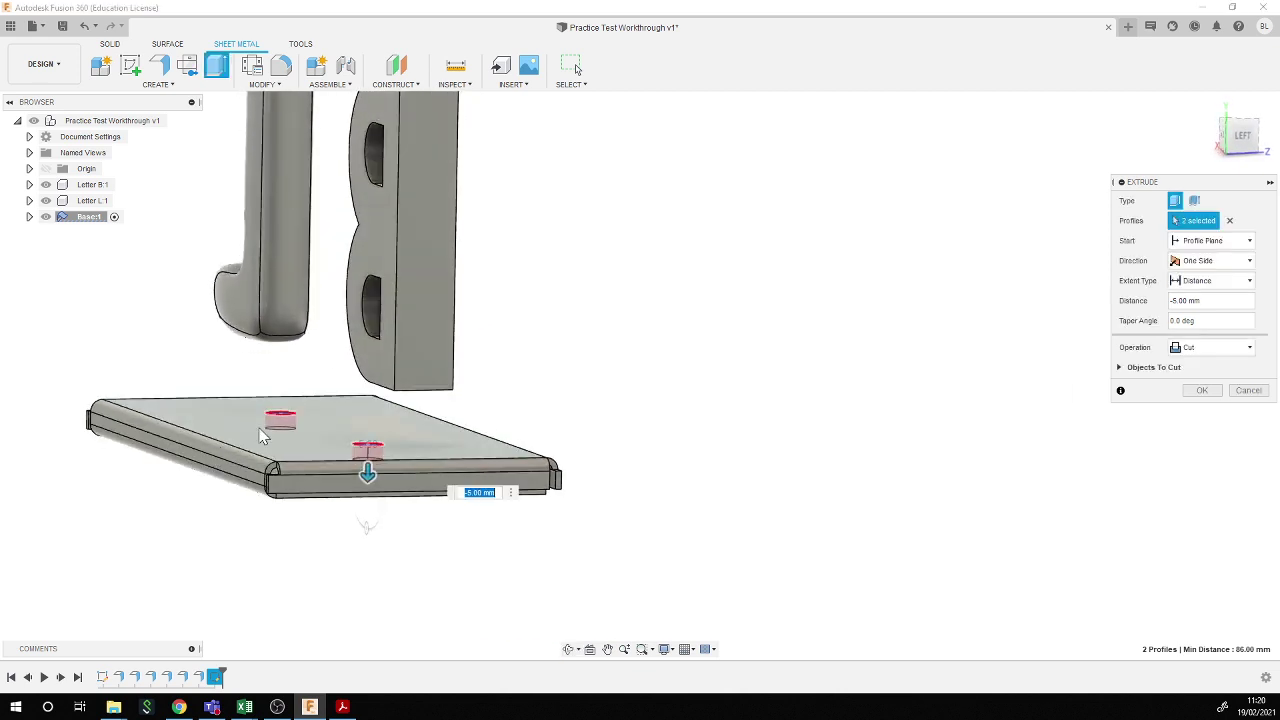
left_click(1201, 284)
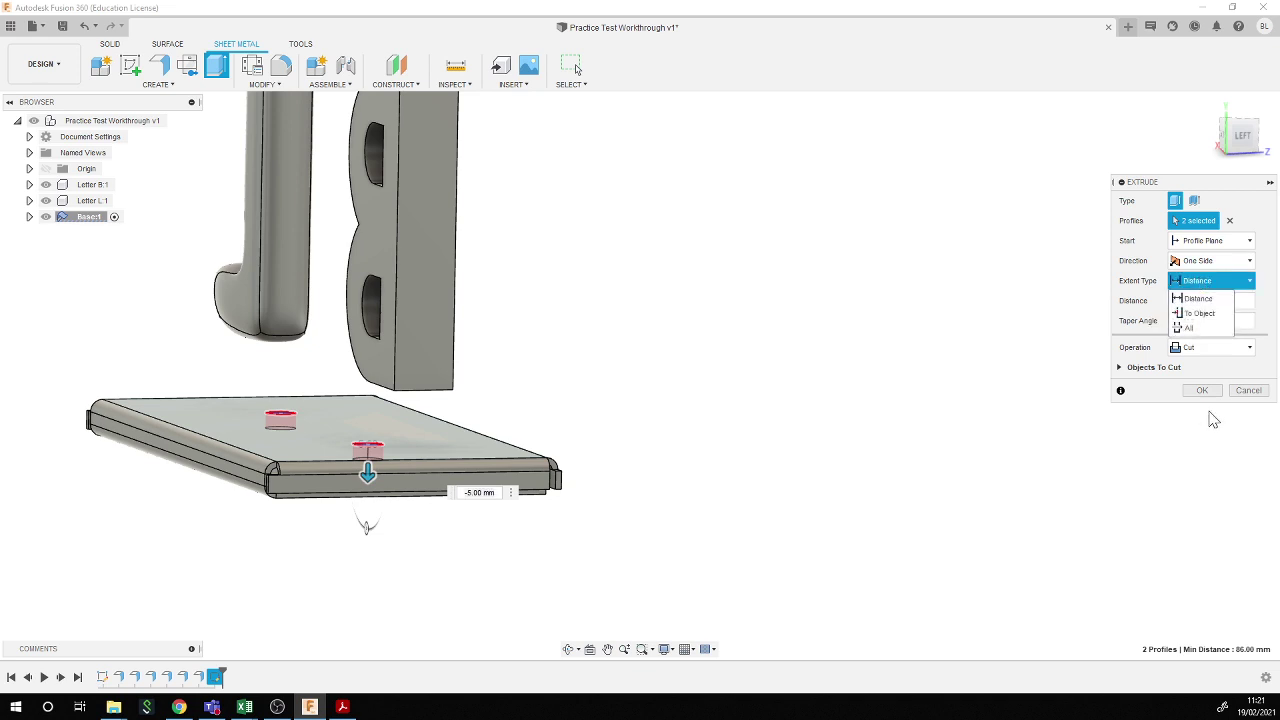
left_click(1197, 287)
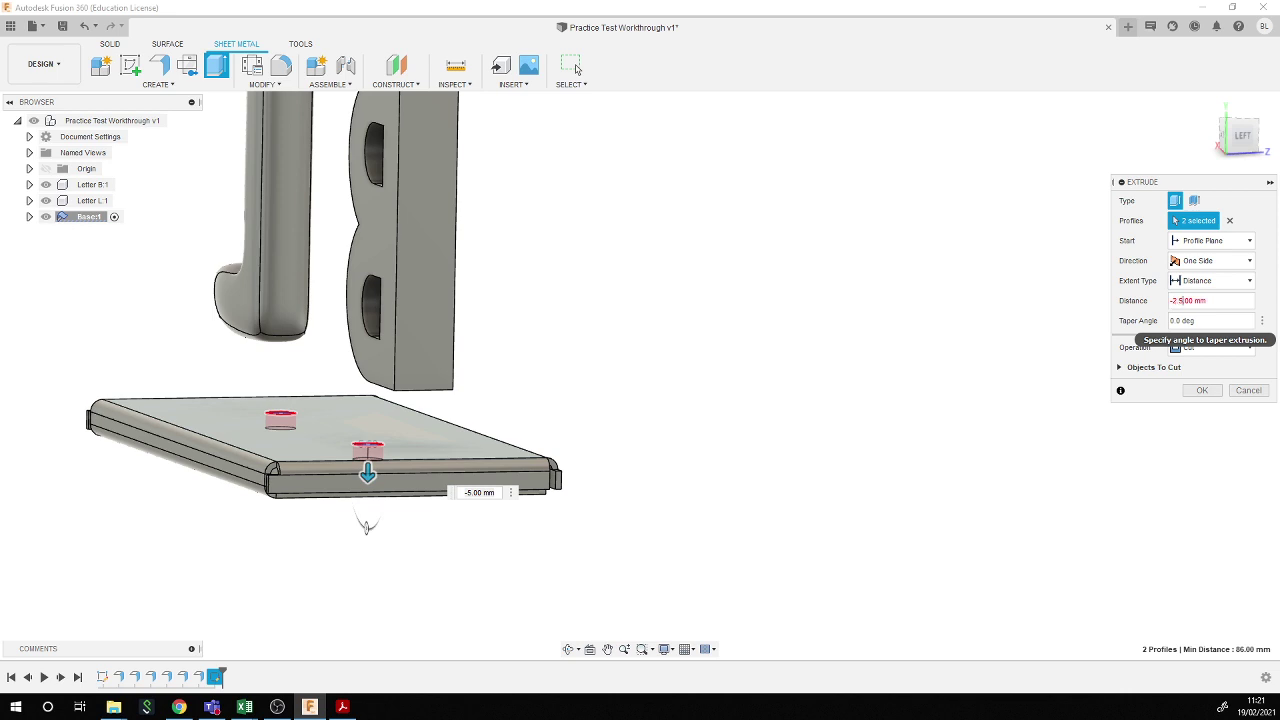
key("Return")
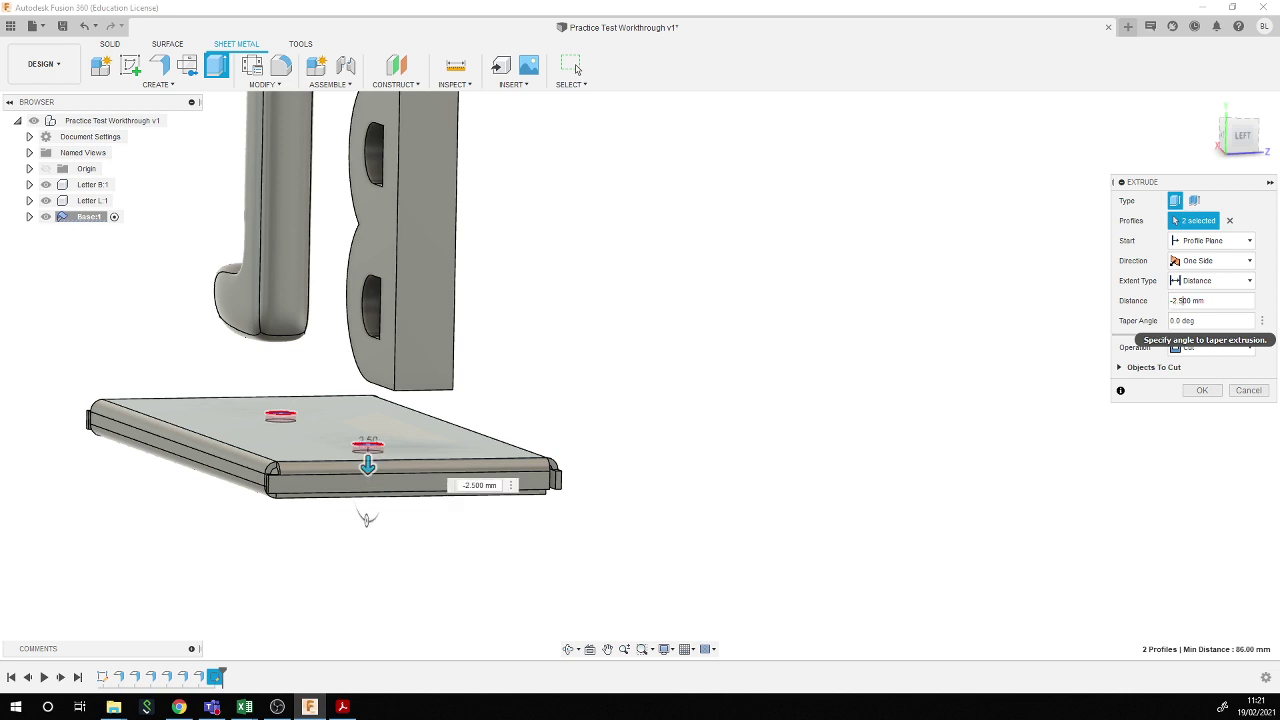
left_click(1200, 390)
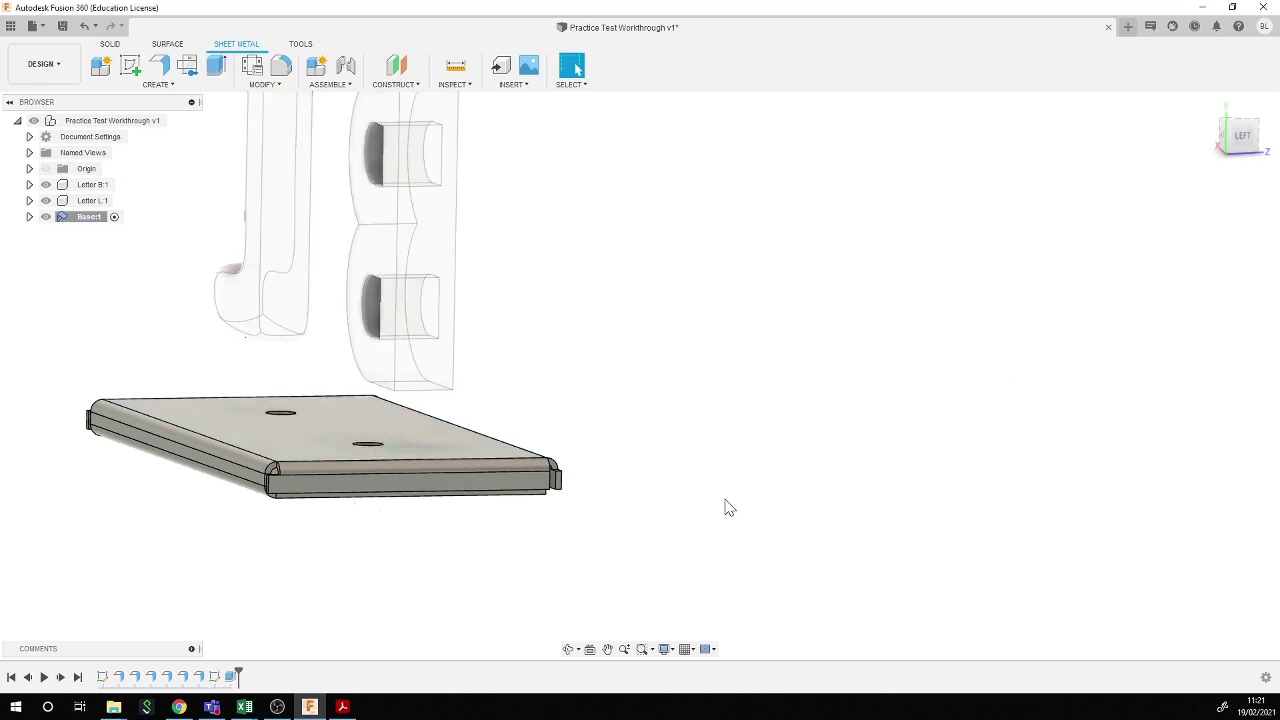
middle_click_drag(408, 528, 520, 200, "shift")
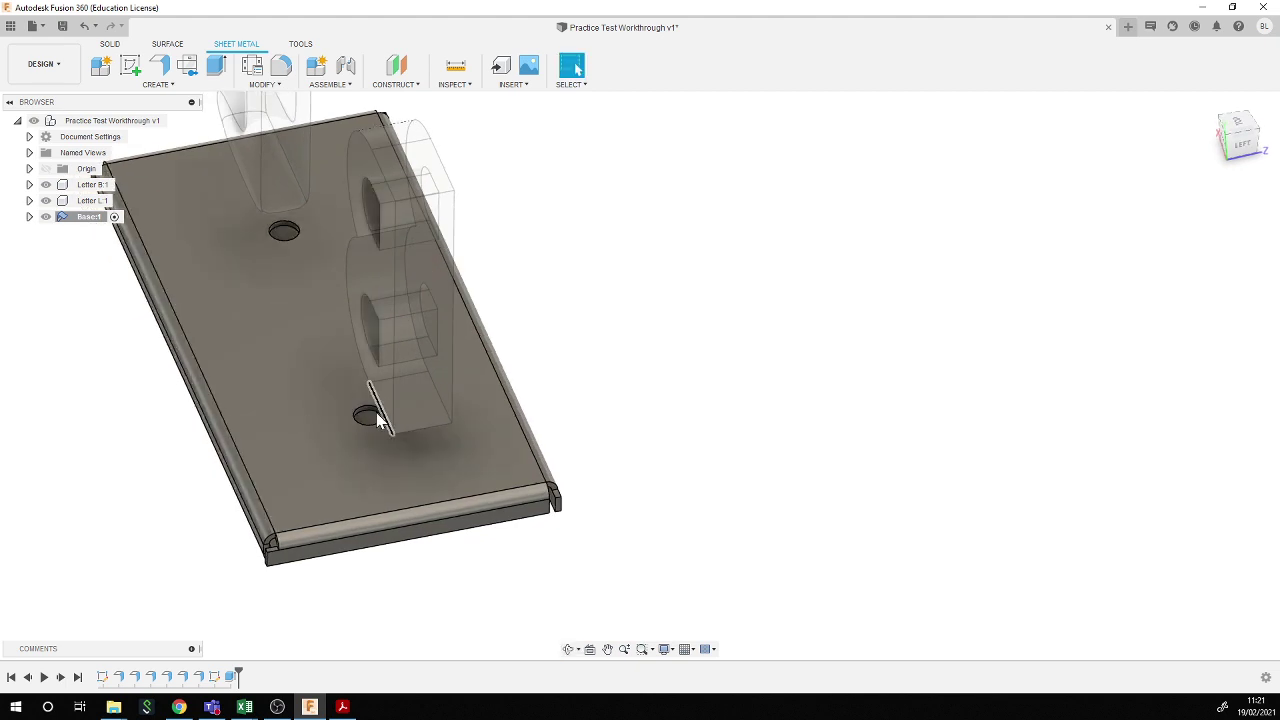
scroll(368, 416, "up", 5)
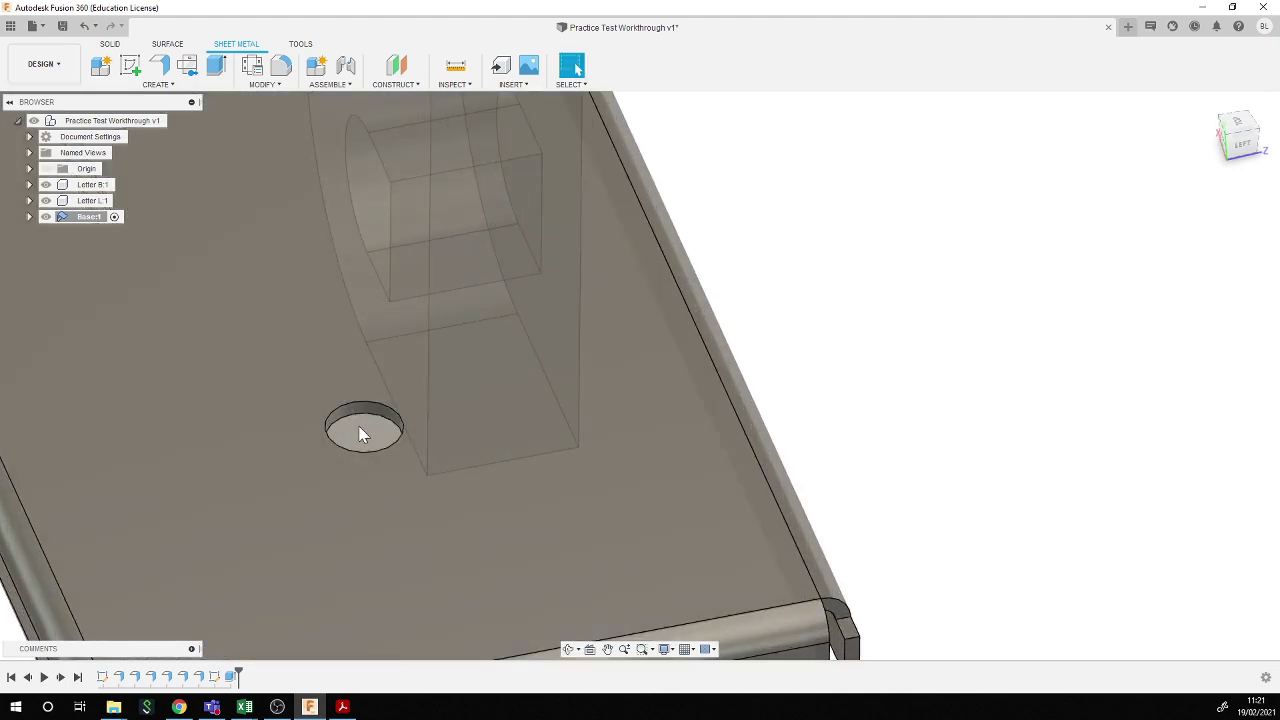
- Examine the two cut holes in the base from close up and around its back
left_click(362, 434)
scroll(362, 434, "down", 4)
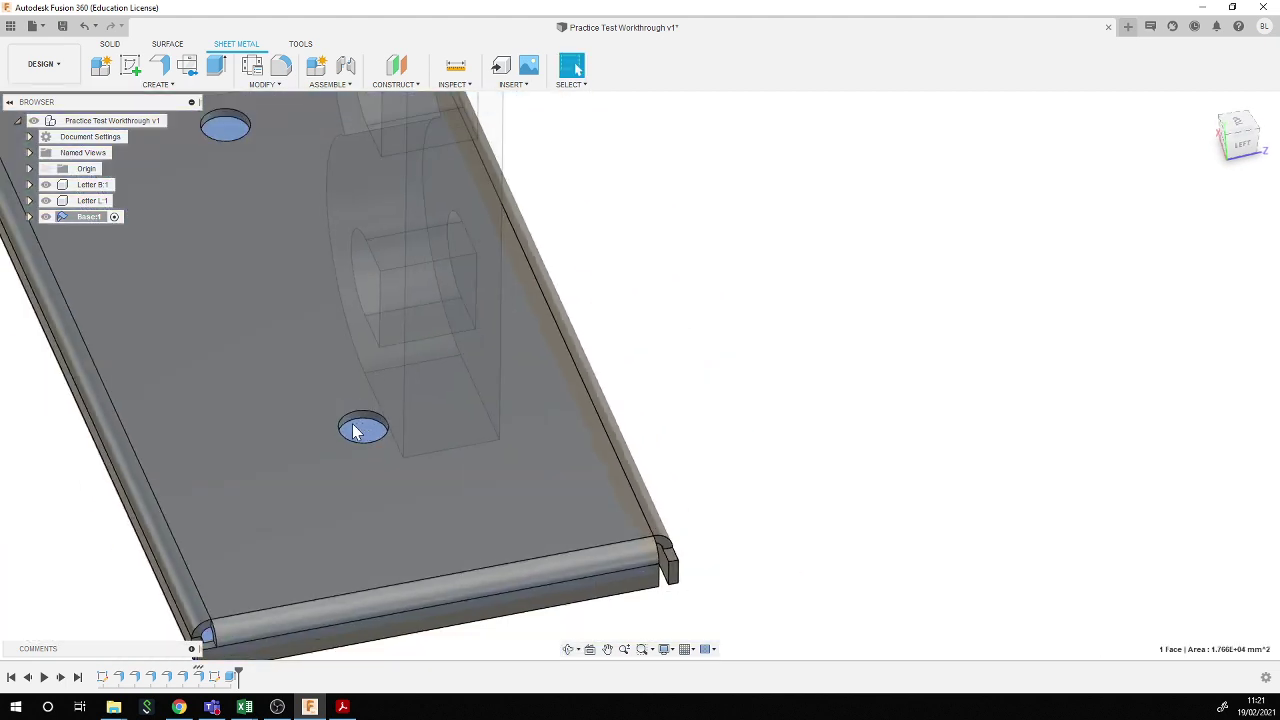
left_click(742, 398)
scroll(750, 398, "down", 3)
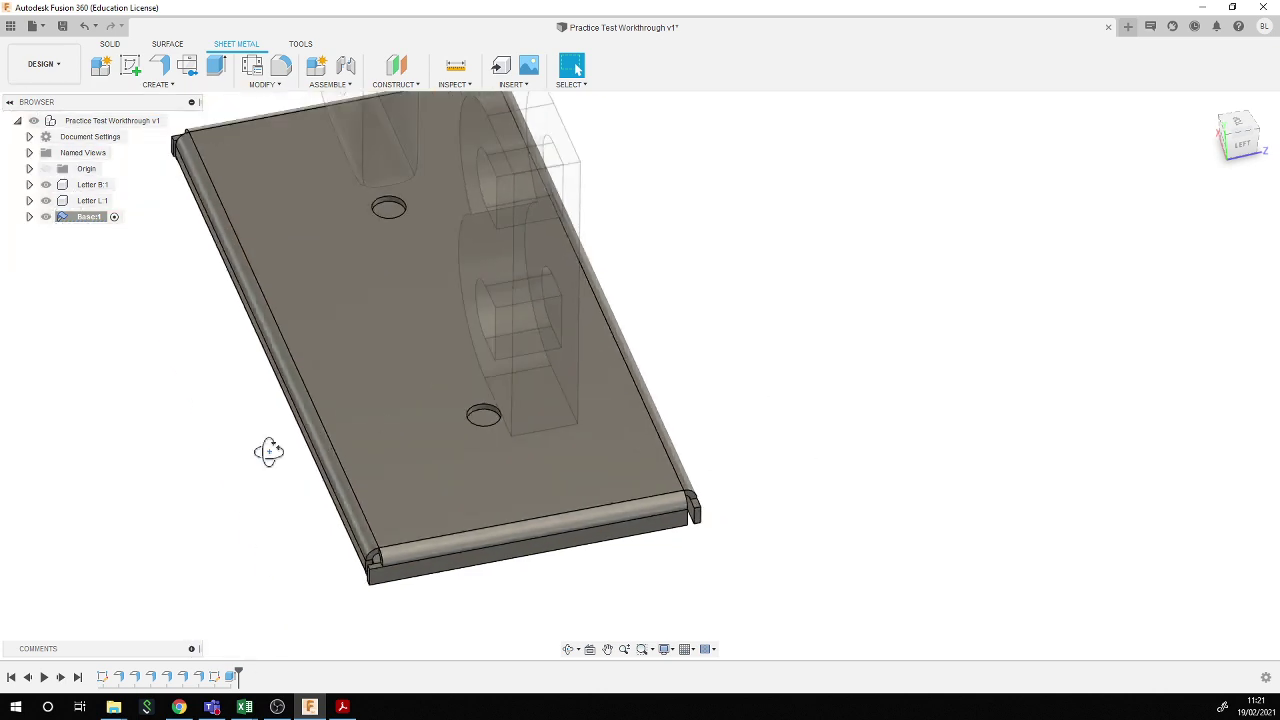
middle_click_drag(269, 449, 317, 449, "shift")
scroll(313, 470, "down", 3)
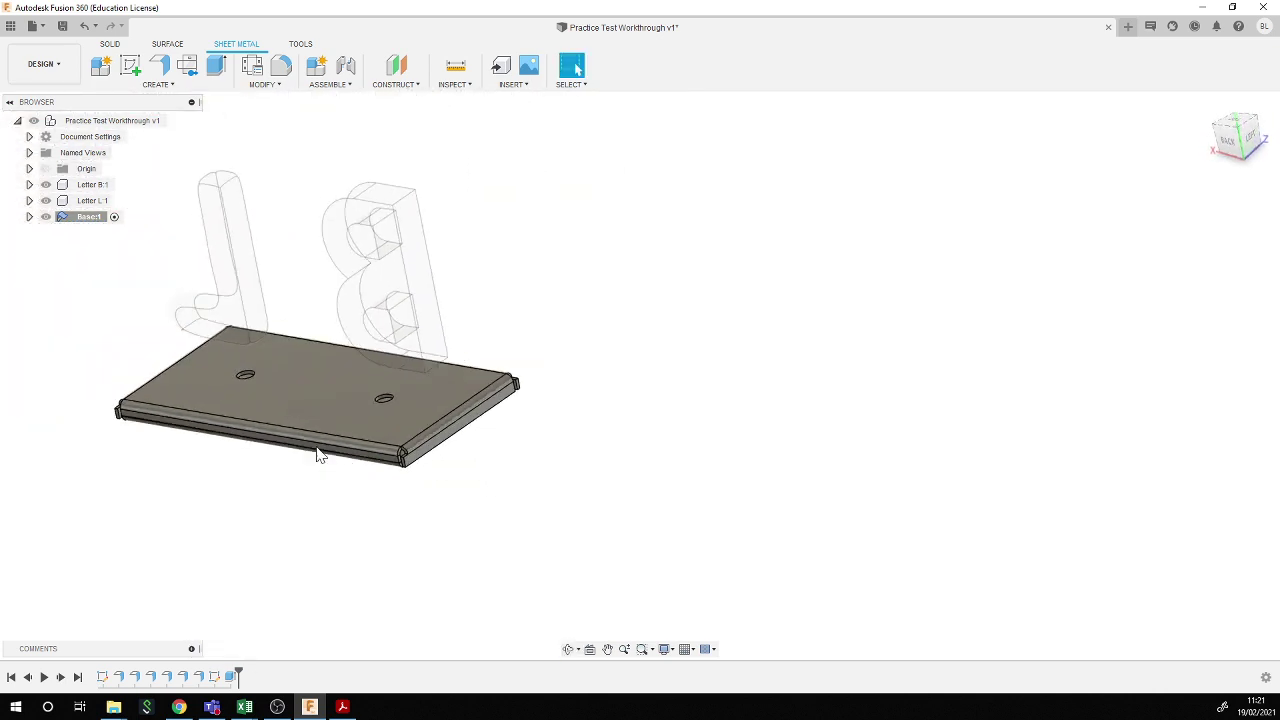
middle_click_drag(140, 331, 100, 350, "shift")
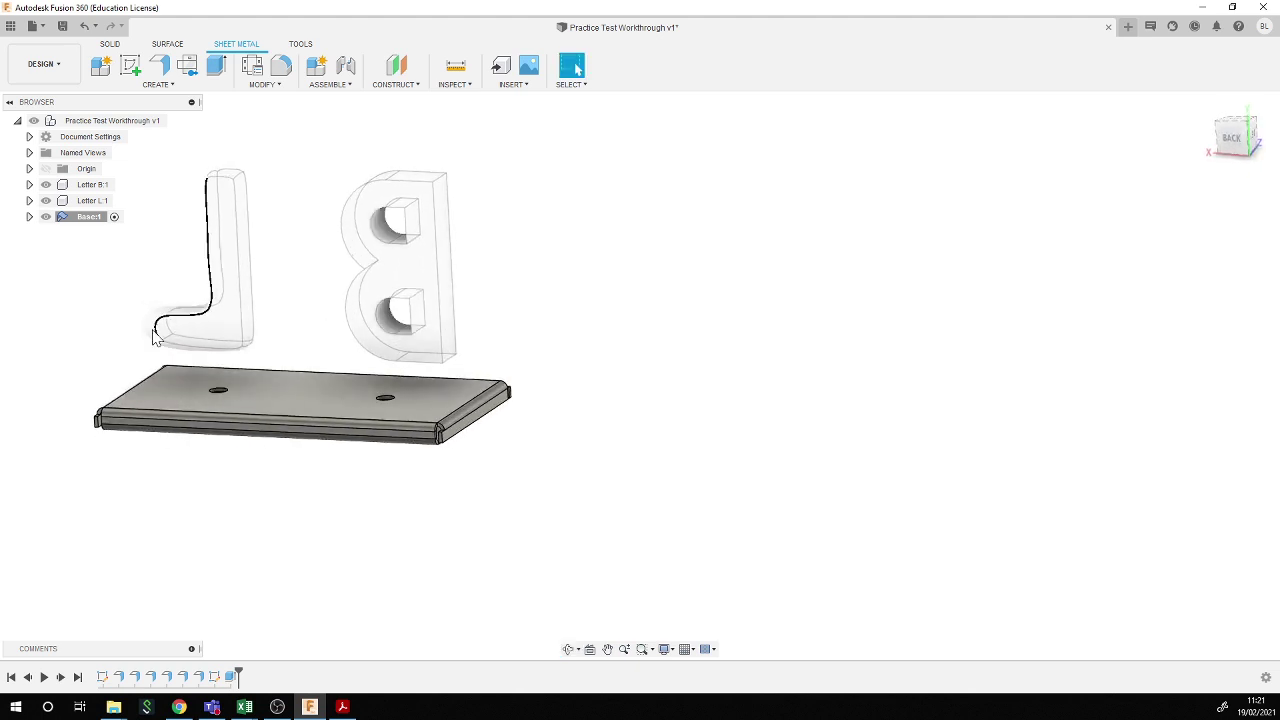
middle_click_drag(326, 437, 210, 376, "shift")
scroll(155, 345, "up", 3)
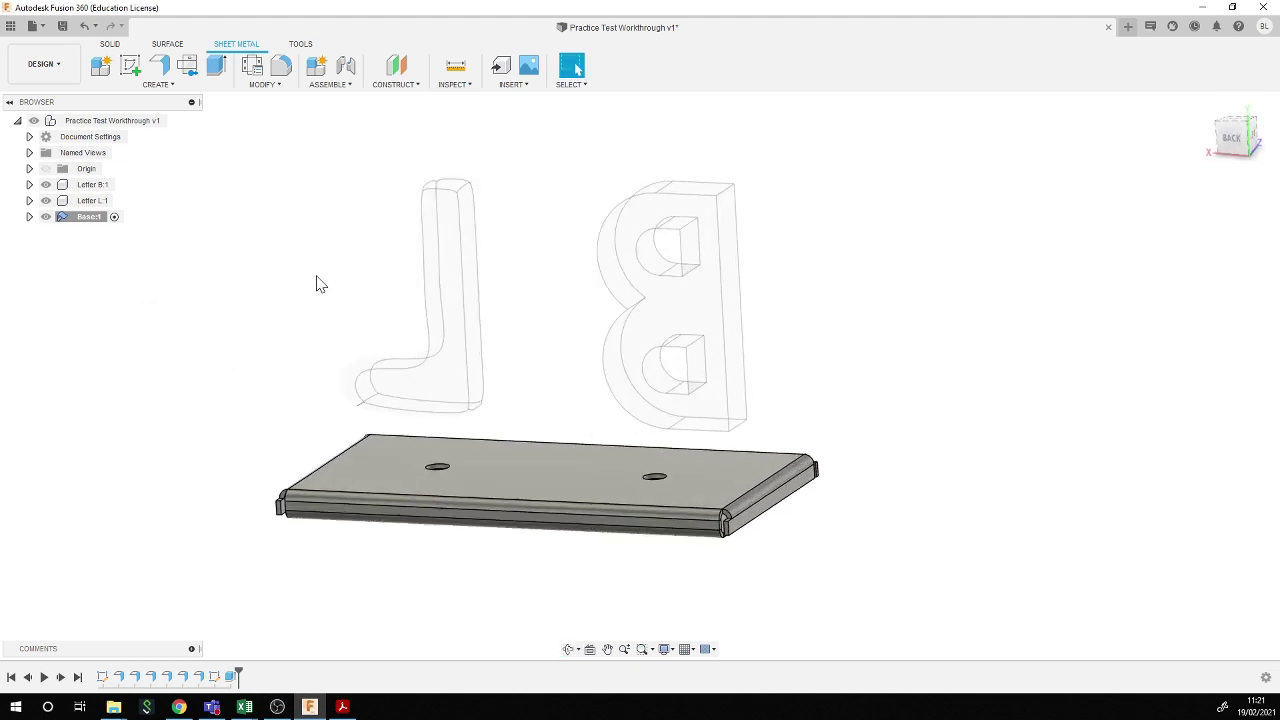
- Create a Section Analysis through the letters and base on the XY plane to check the hole depth
left_click(454, 85)
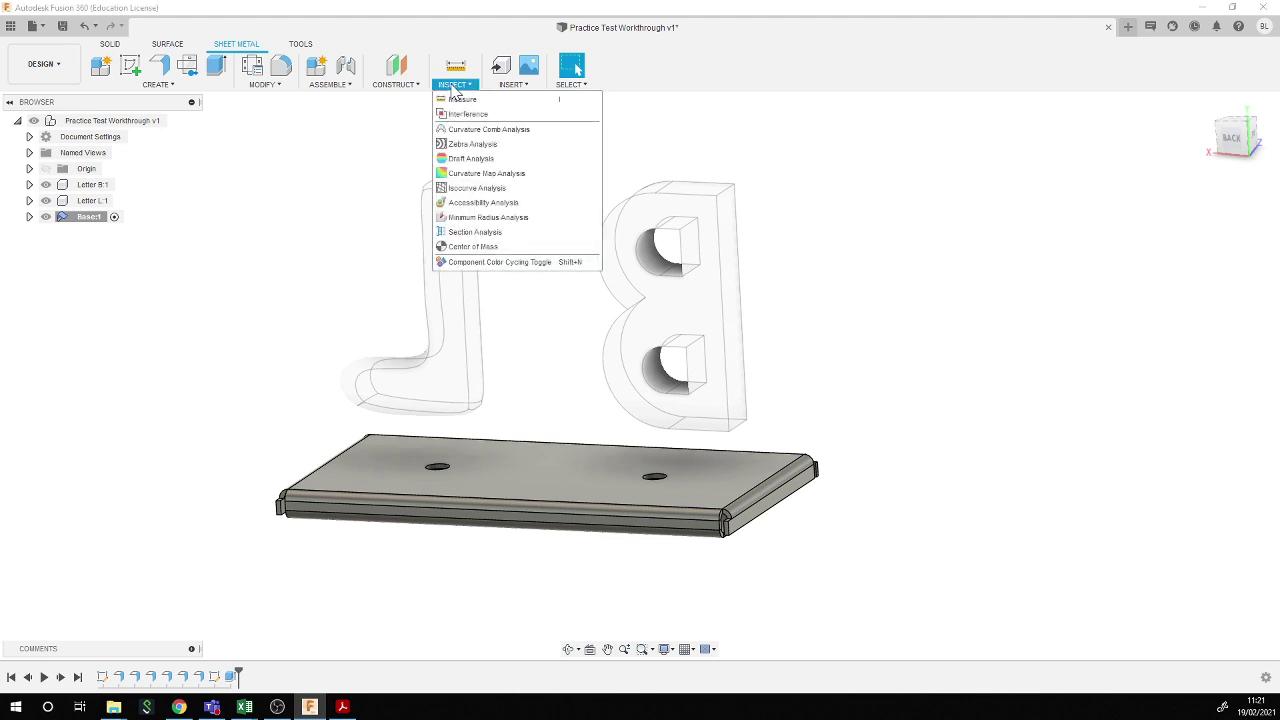
left_click(492, 232)
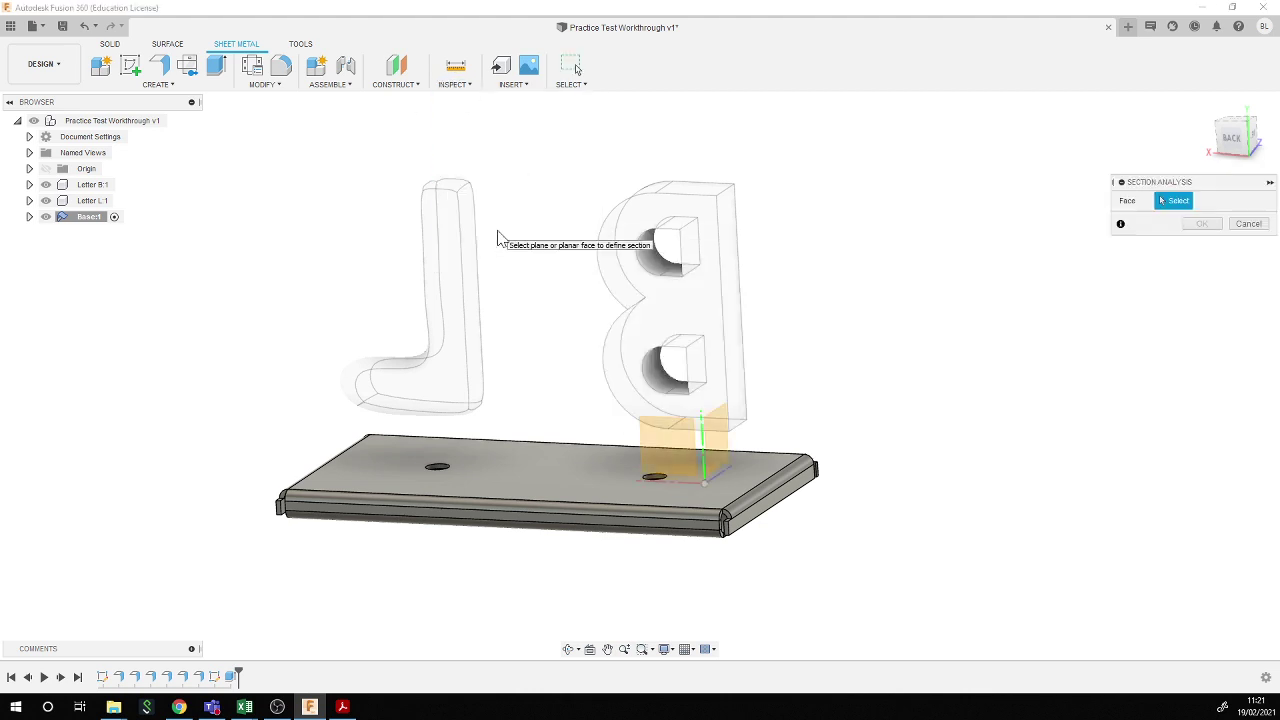
left_click(456, 88)
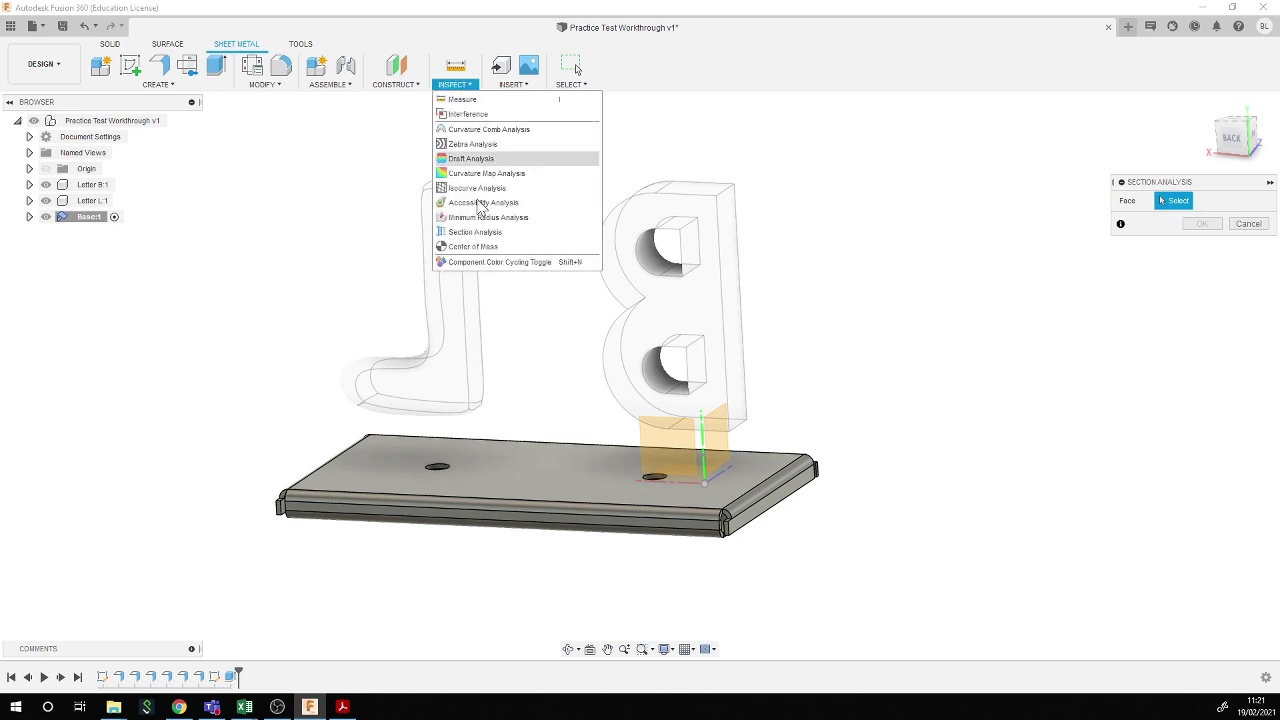
left_click(657, 440)
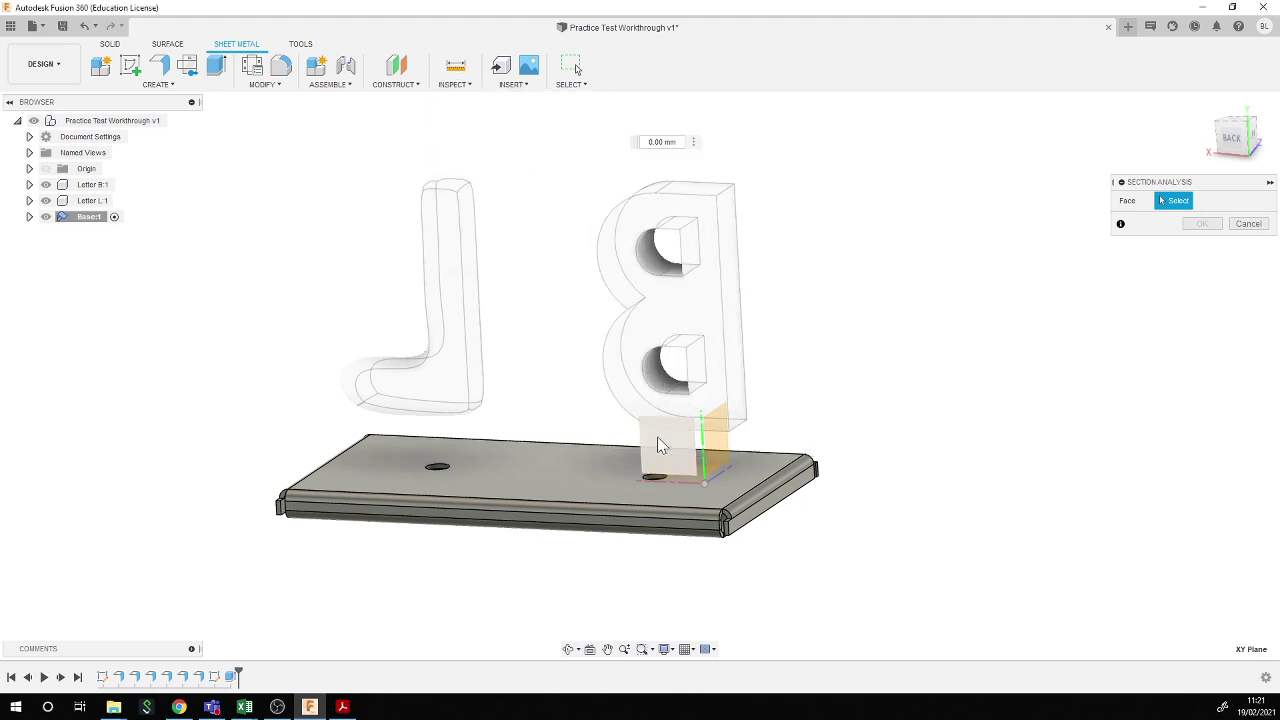
middle_click_drag(371, 609, 410, 610, "shift")
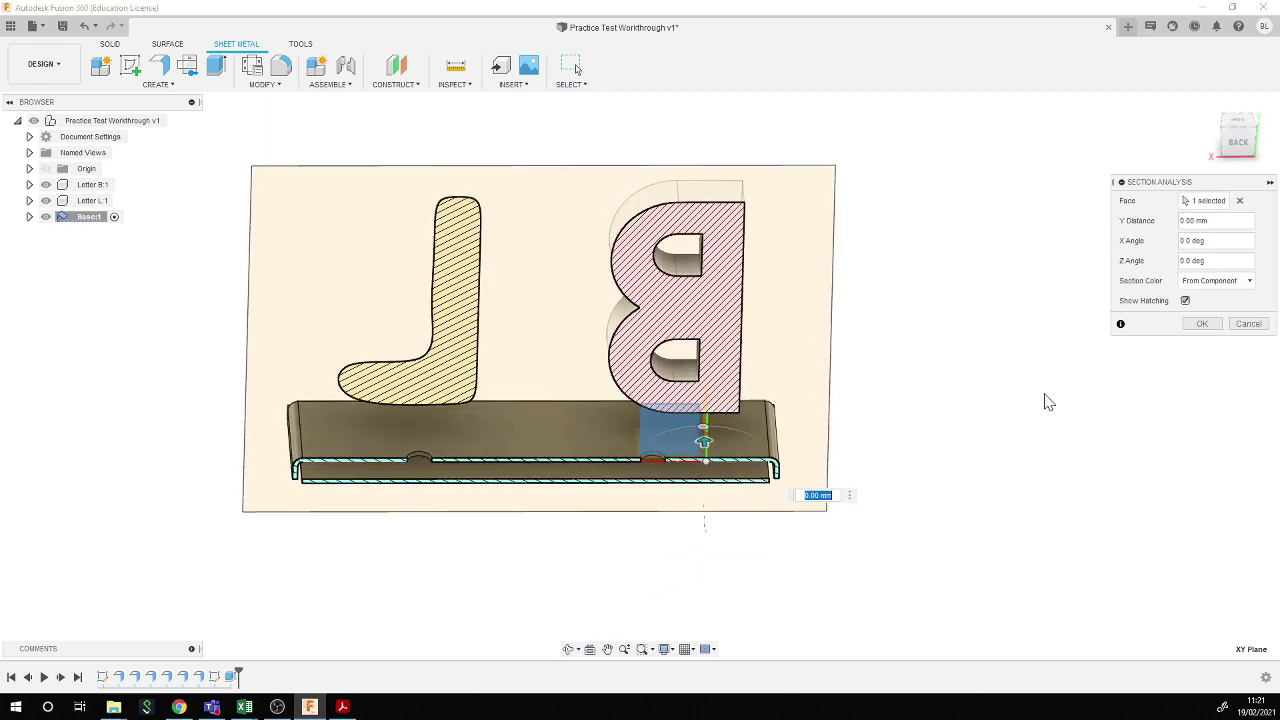
left_click(1203, 324)
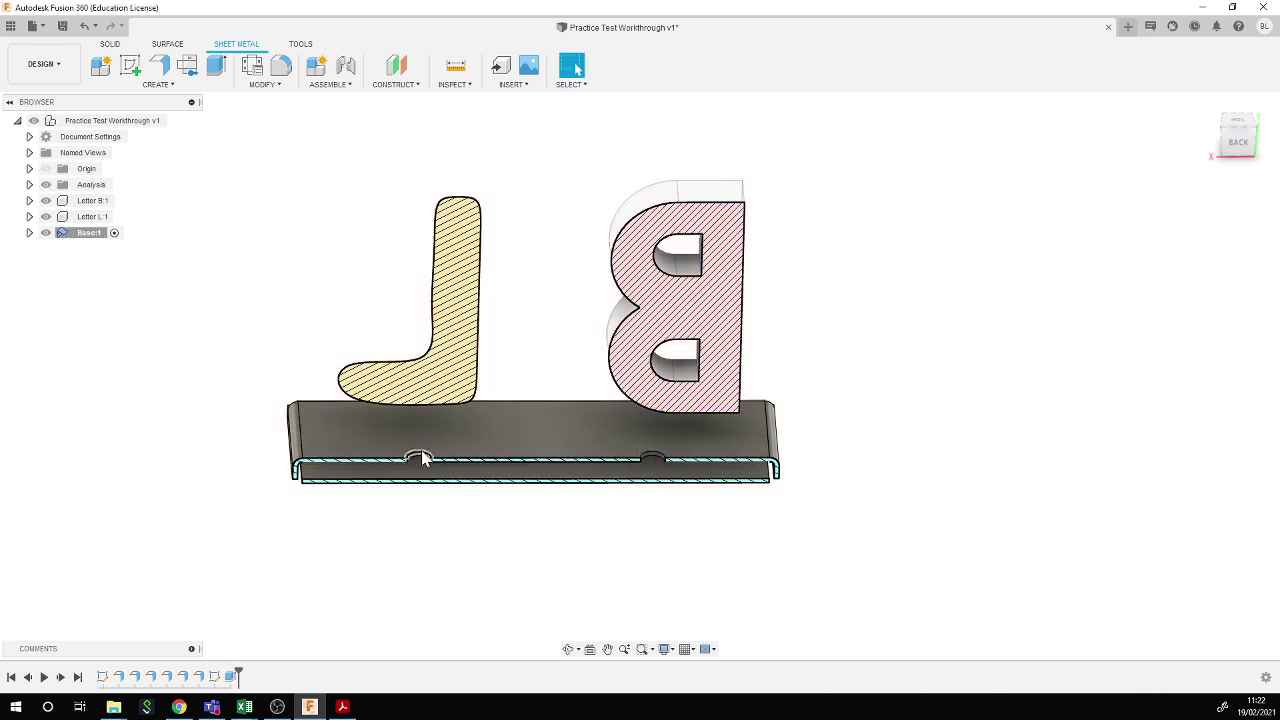
- Expand the Analysis folder and hide its section view of the model
left_click(86, 187)
left_click(30, 185)
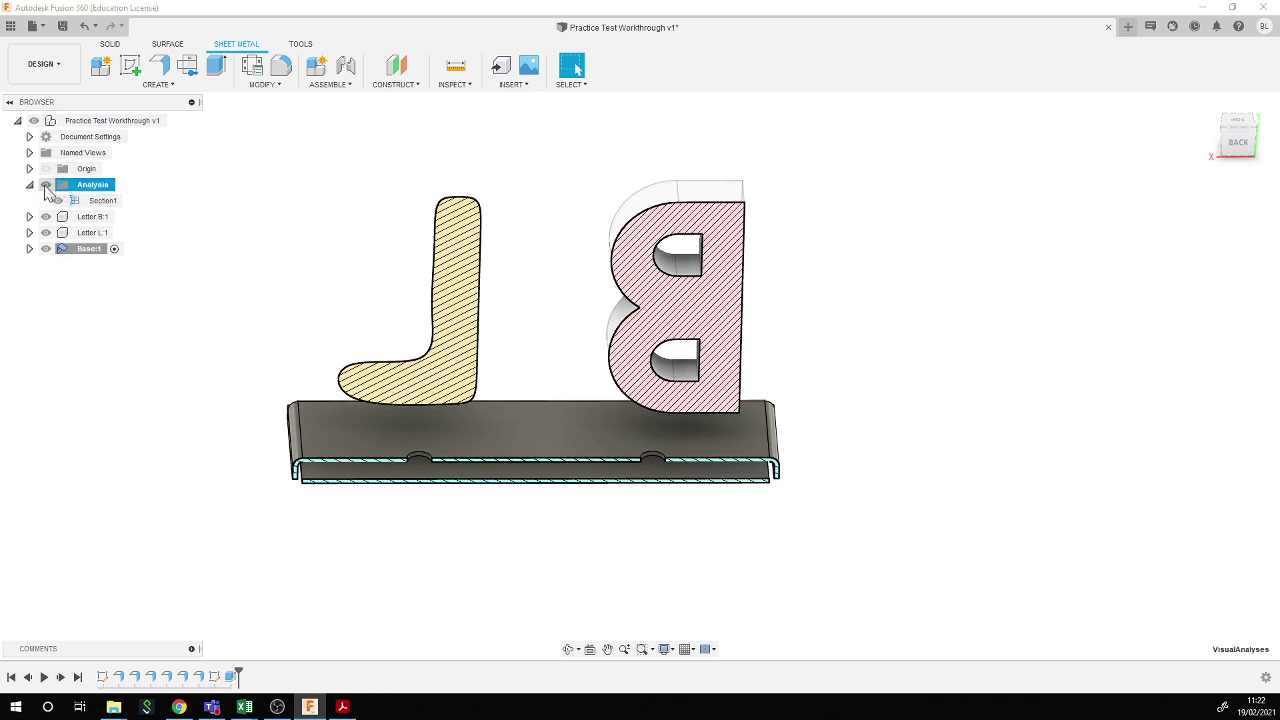
left_click(45, 186)
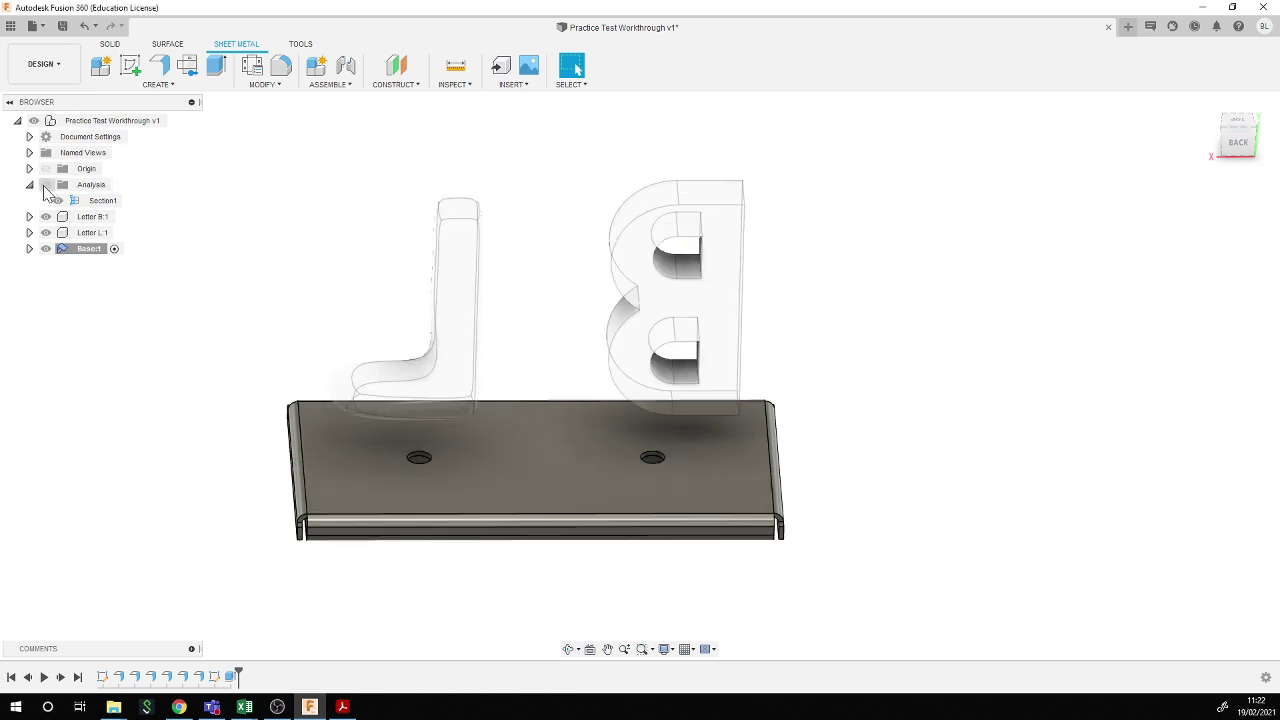
- Press Pull the protruding end face of the short flange near the L by -4 mm at the back corner
middle_click_drag(251, 326, 283, 314, "shift")
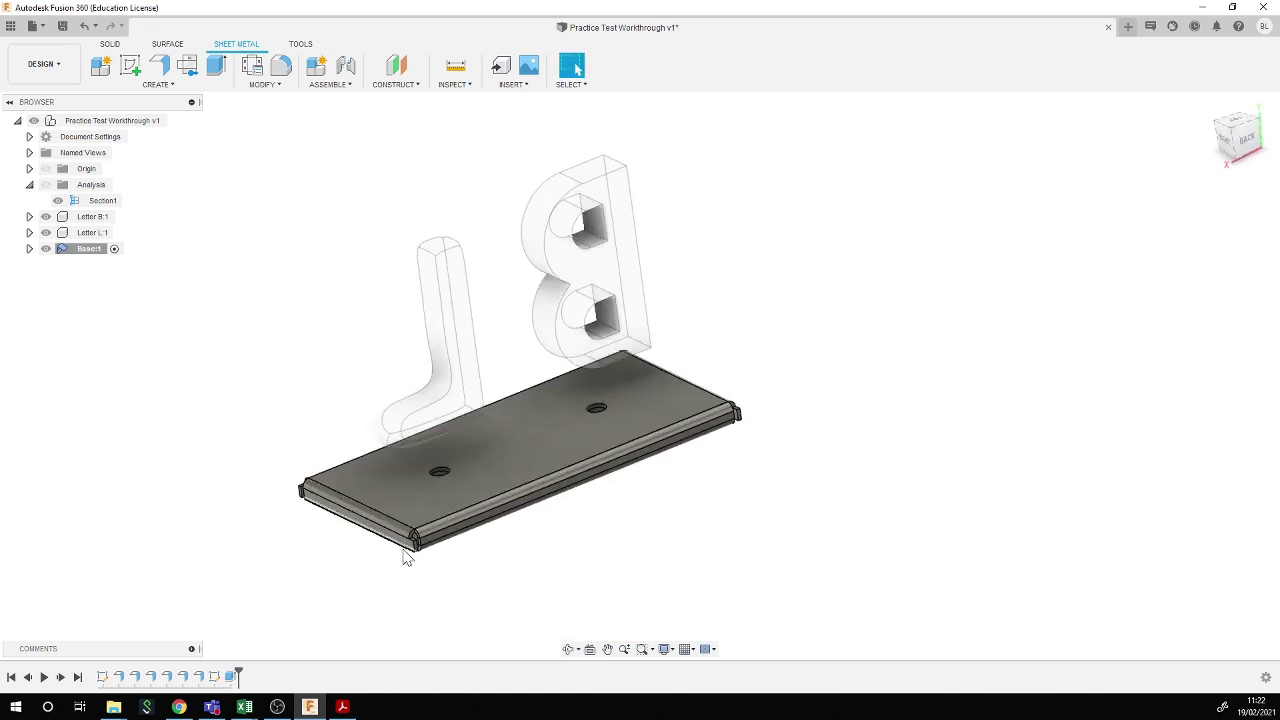
scroll(410, 548, "up", 10)
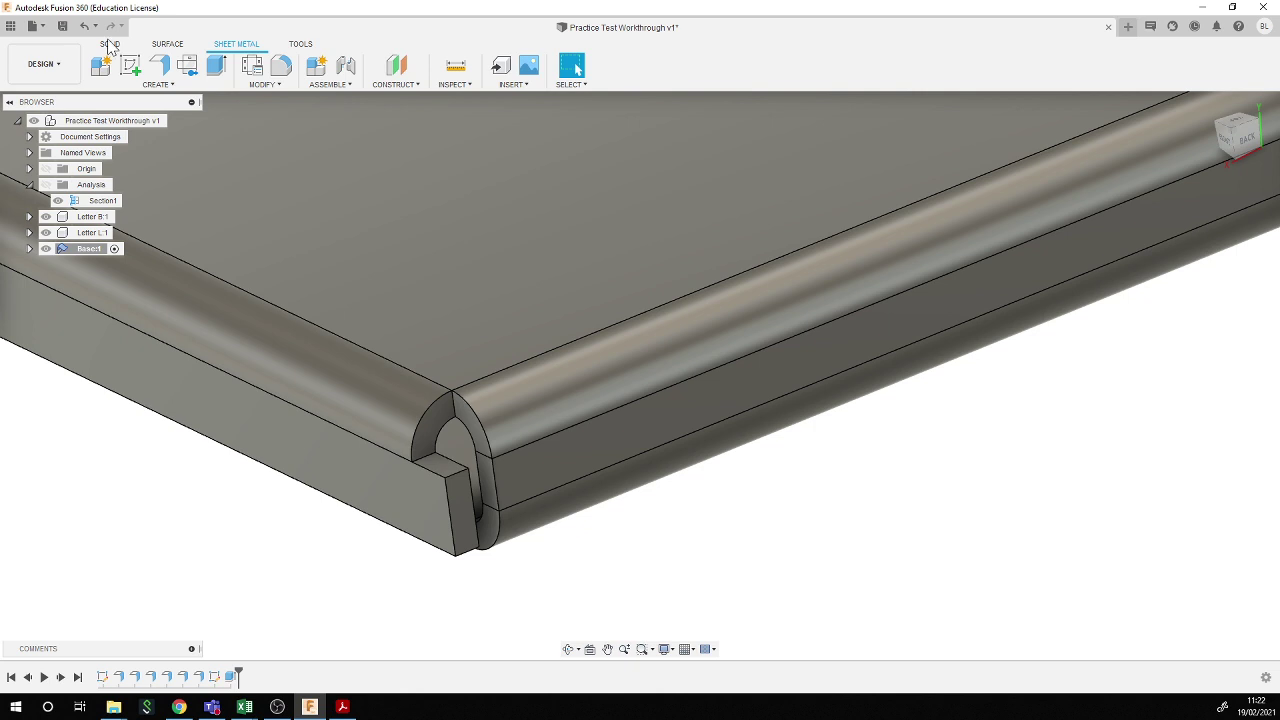
left_click(110, 44)
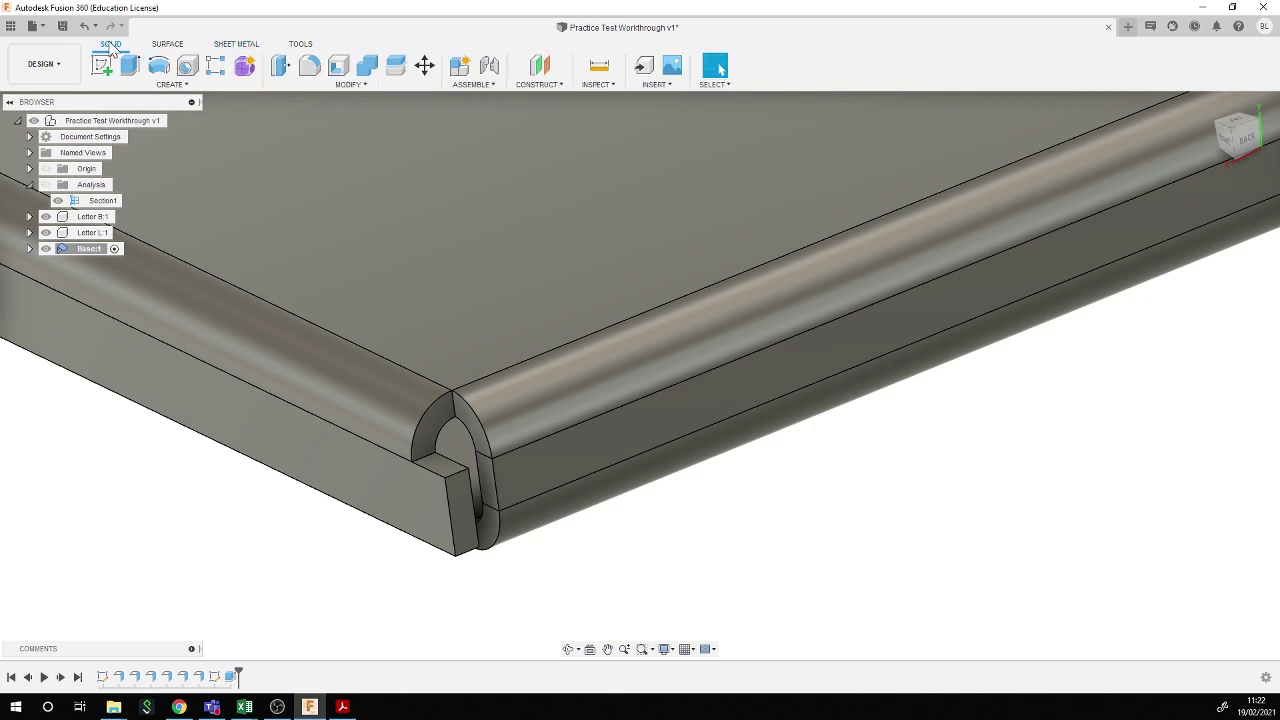
left_click(281, 66)
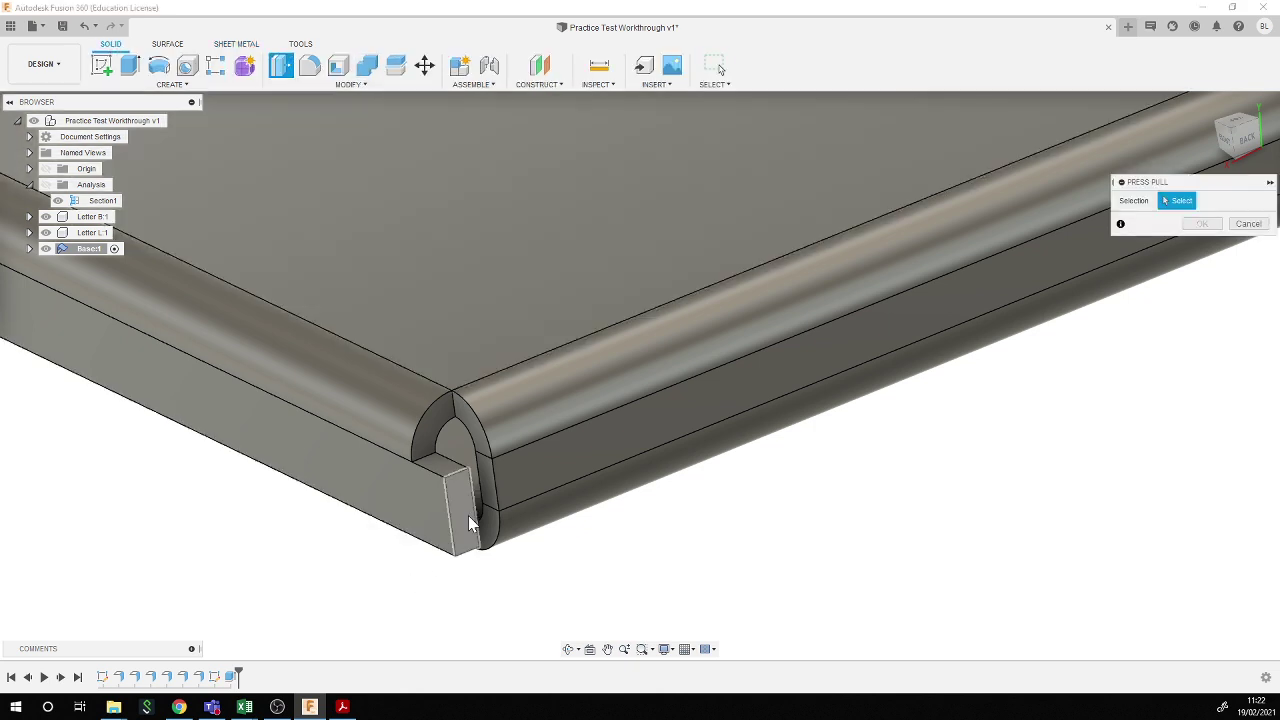
left_click(468, 515)
left_click_drag(480, 520, 445, 507)
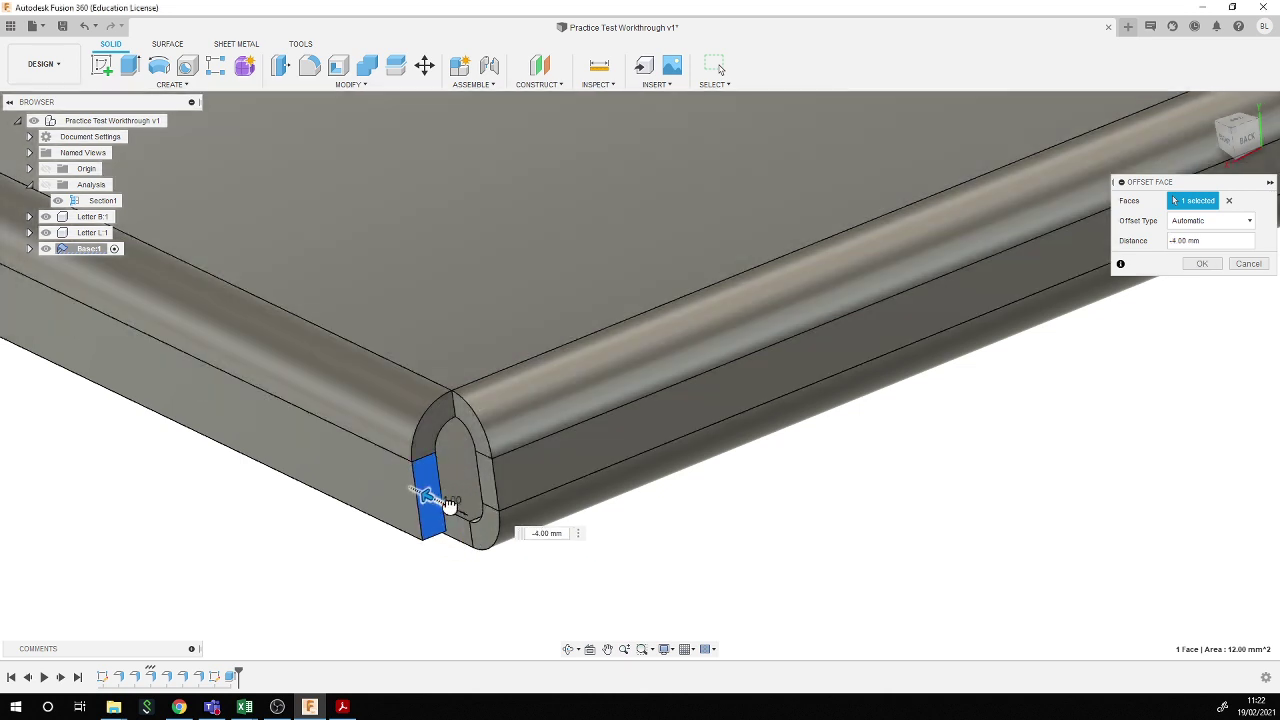
left_click(1202, 263)
- Offset the protruding end face of the front long flange by -4 mm at the corner near the L
scroll(757, 503, "down", 3)
middle_click_drag(194, 391, 33, 314, "shift")
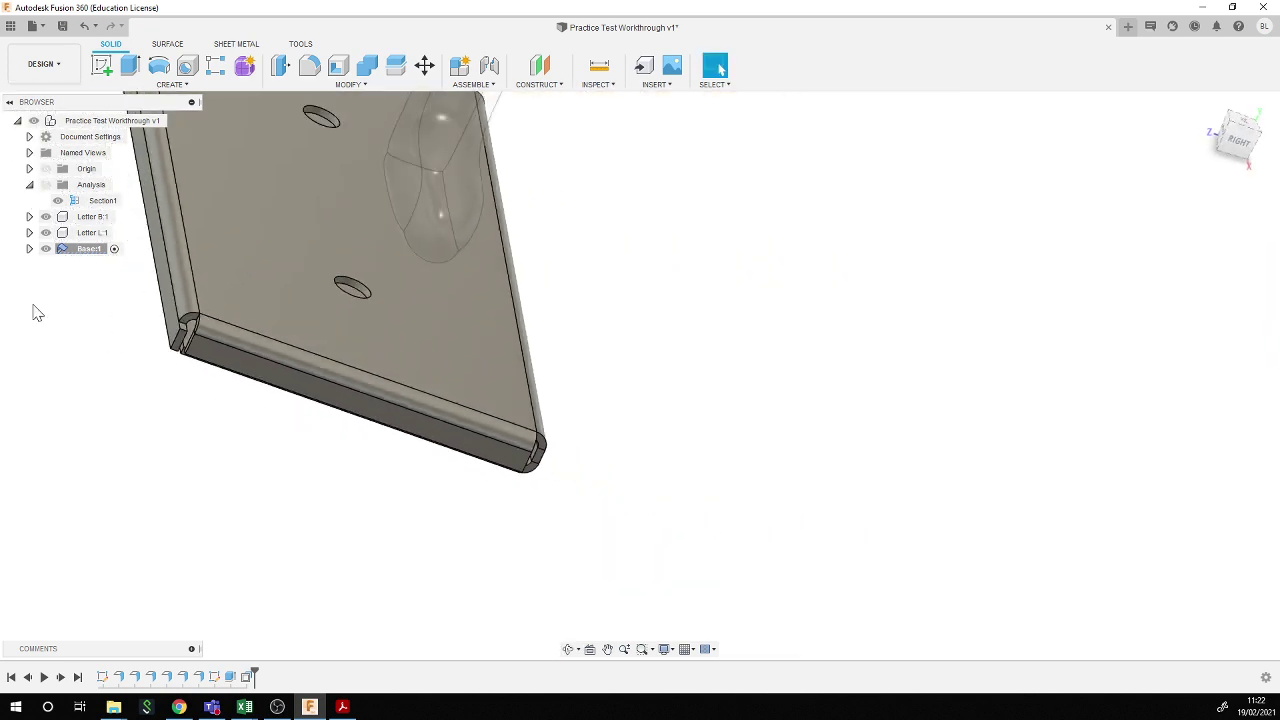
scroll(162, 315, "up", 5)
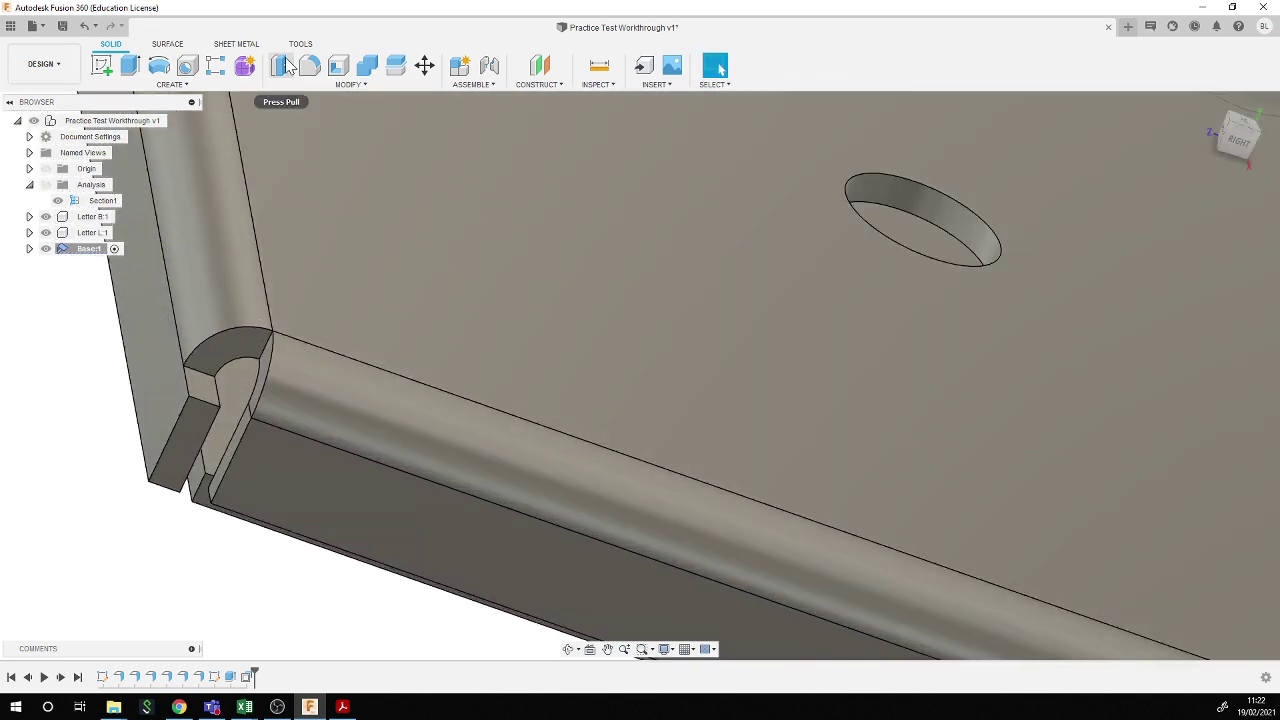
left_click(284, 65)
left_click(186, 462)
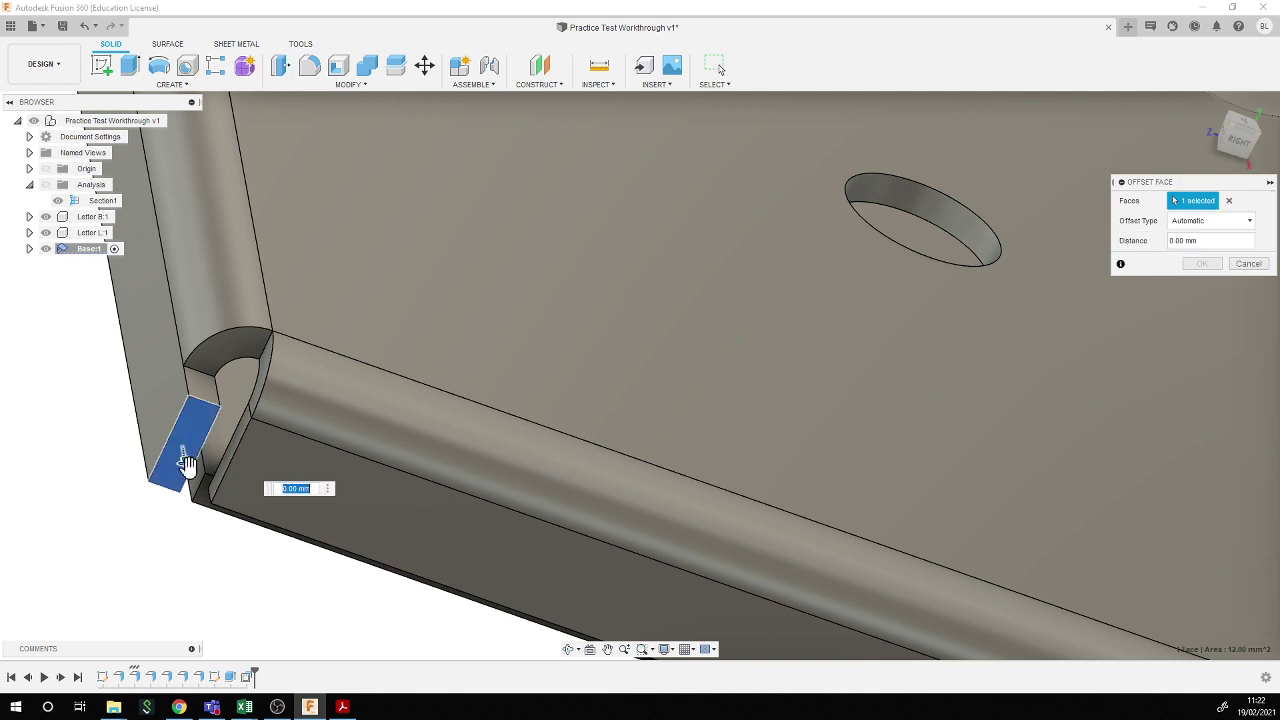
left_click_drag(186, 462, 177, 428)
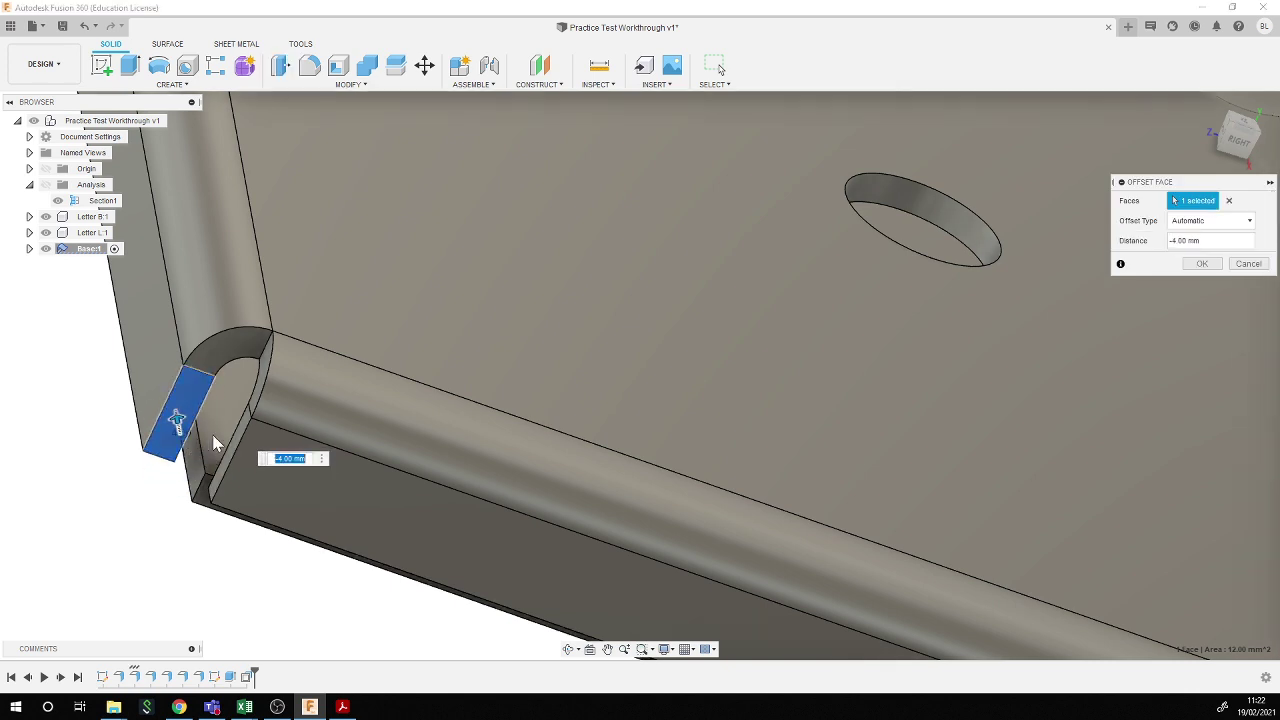
left_click(1202, 263)
- Offset the front long flange's other protruding end face by -4 mm at the corner near the B
scroll(472, 440, "down", 3)
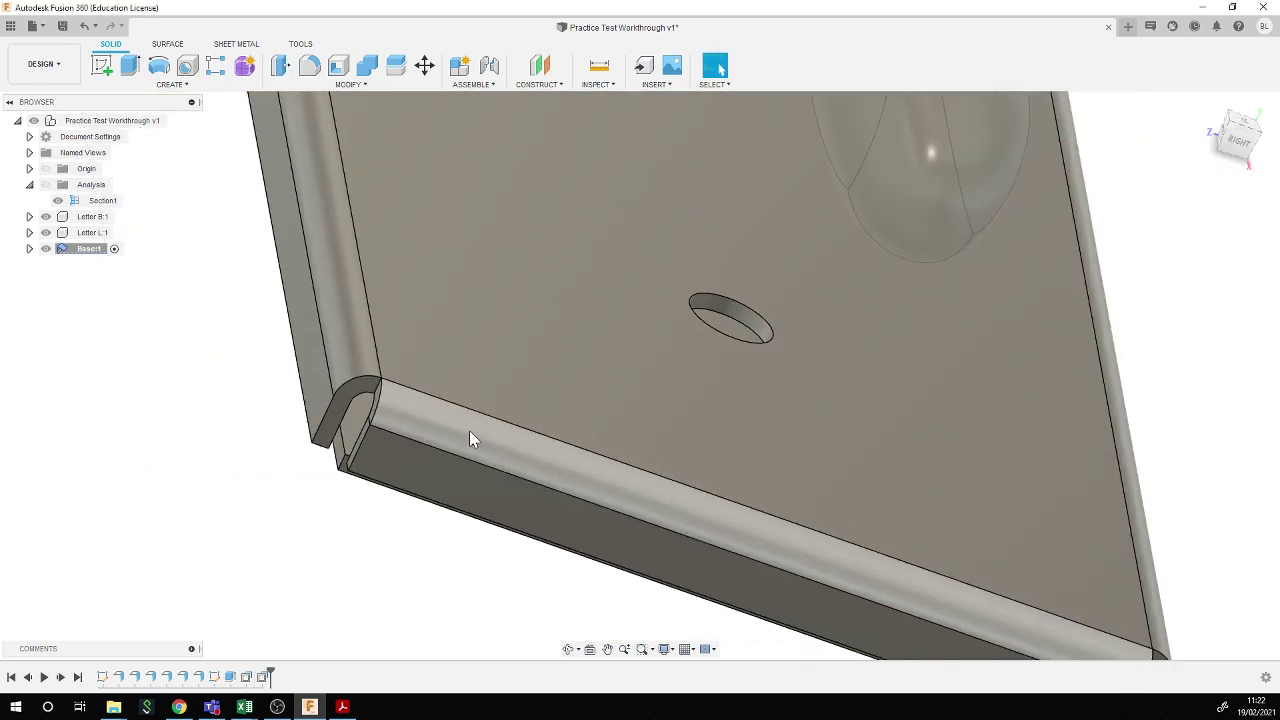
scroll(469, 438, "down", 3)
middle_click_drag(433, 410, 298, 368, "shift")
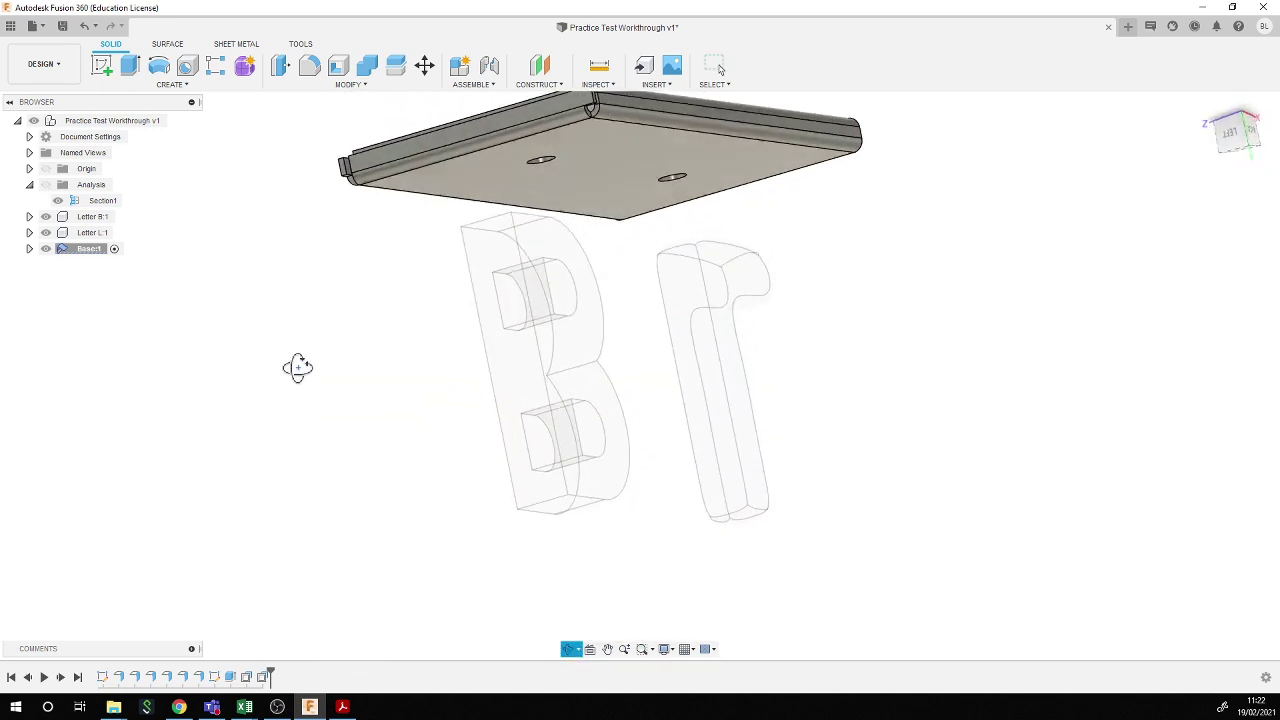
scroll(340, 150, "up", 5)
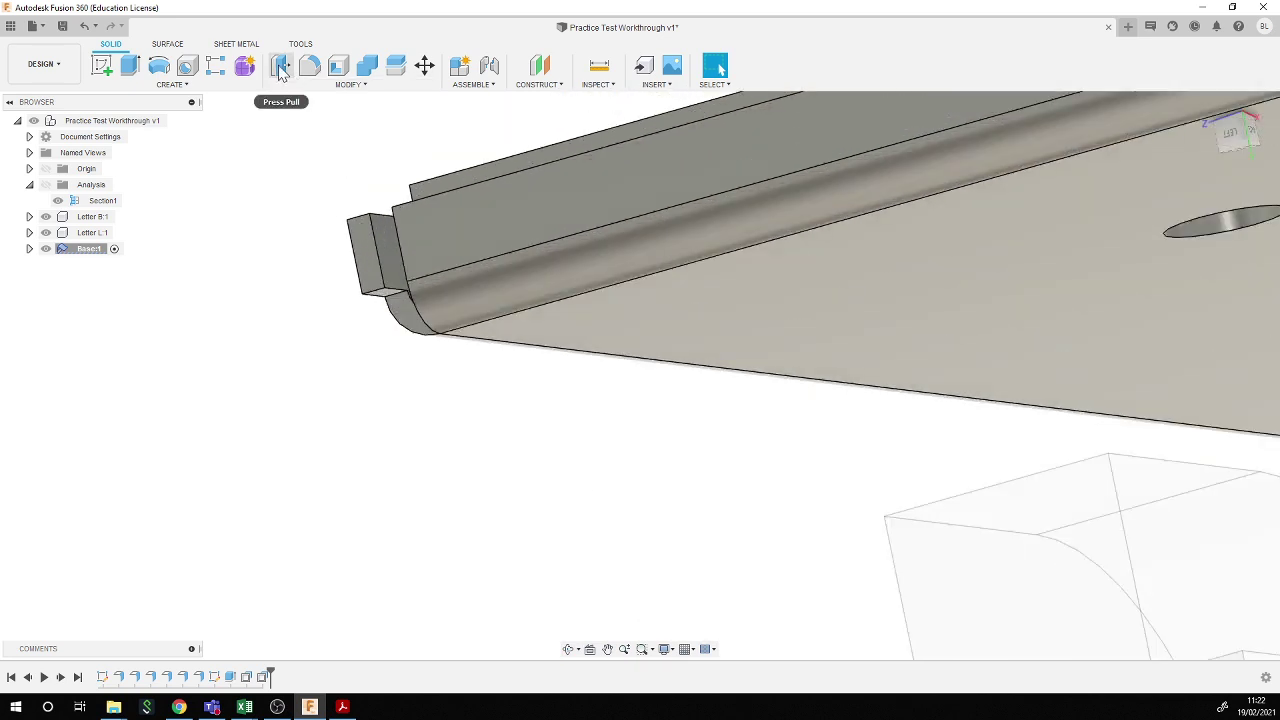
left_click(280, 68)
left_click(358, 263)
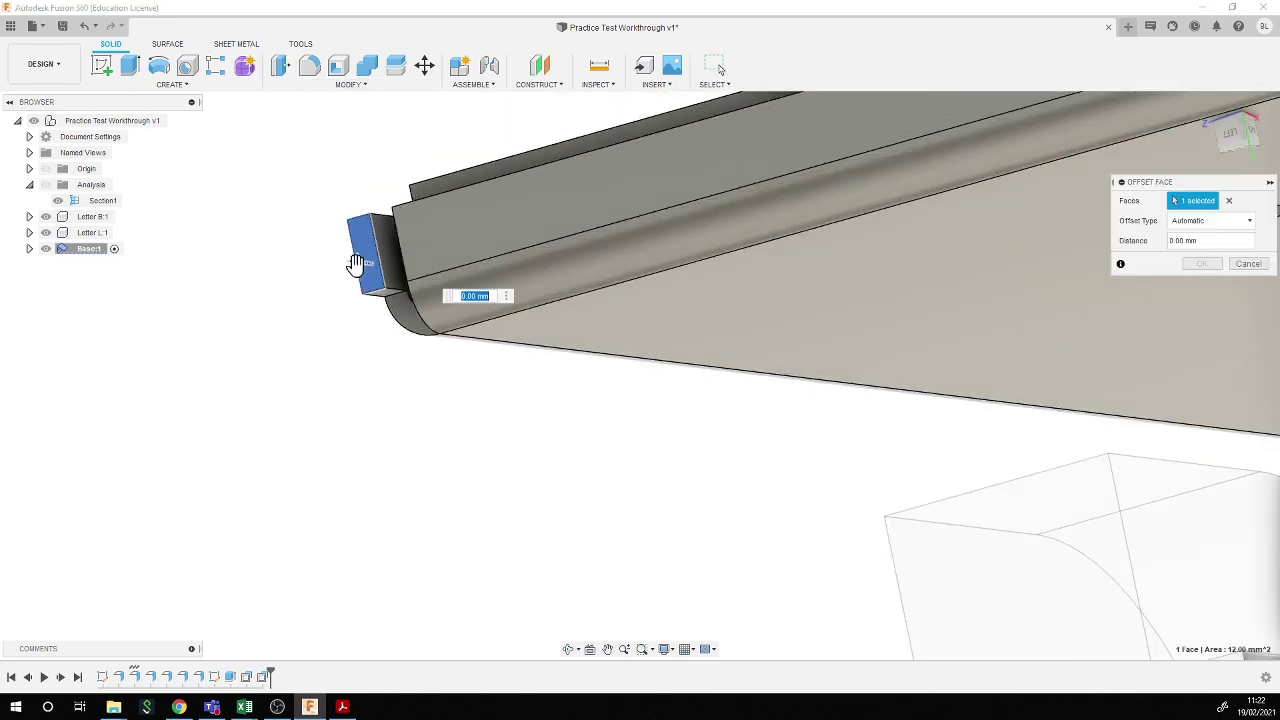
left_click_drag(355, 263, 389, 264)
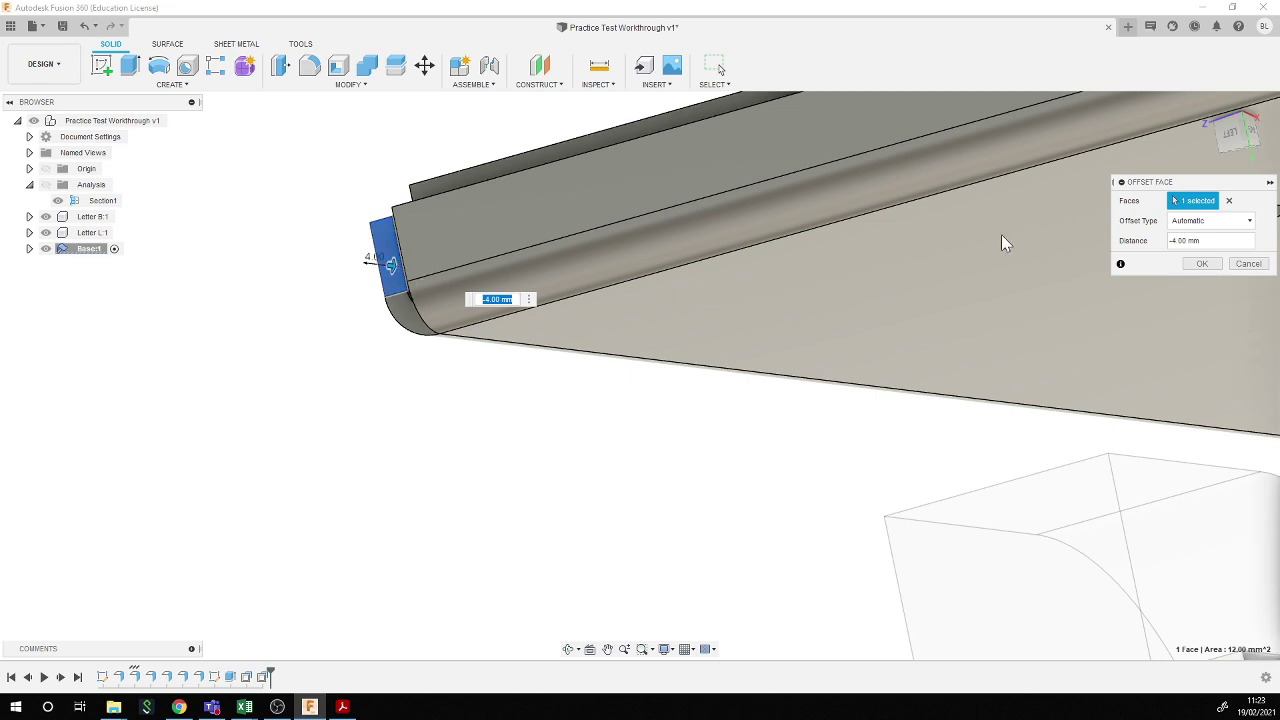
left_click(1202, 263)
- Offset the protruding end face of the short flange near the B by -4 mm at the back corner
scroll(494, 420, "down", 5)
scroll(827, 312, "up", 2)
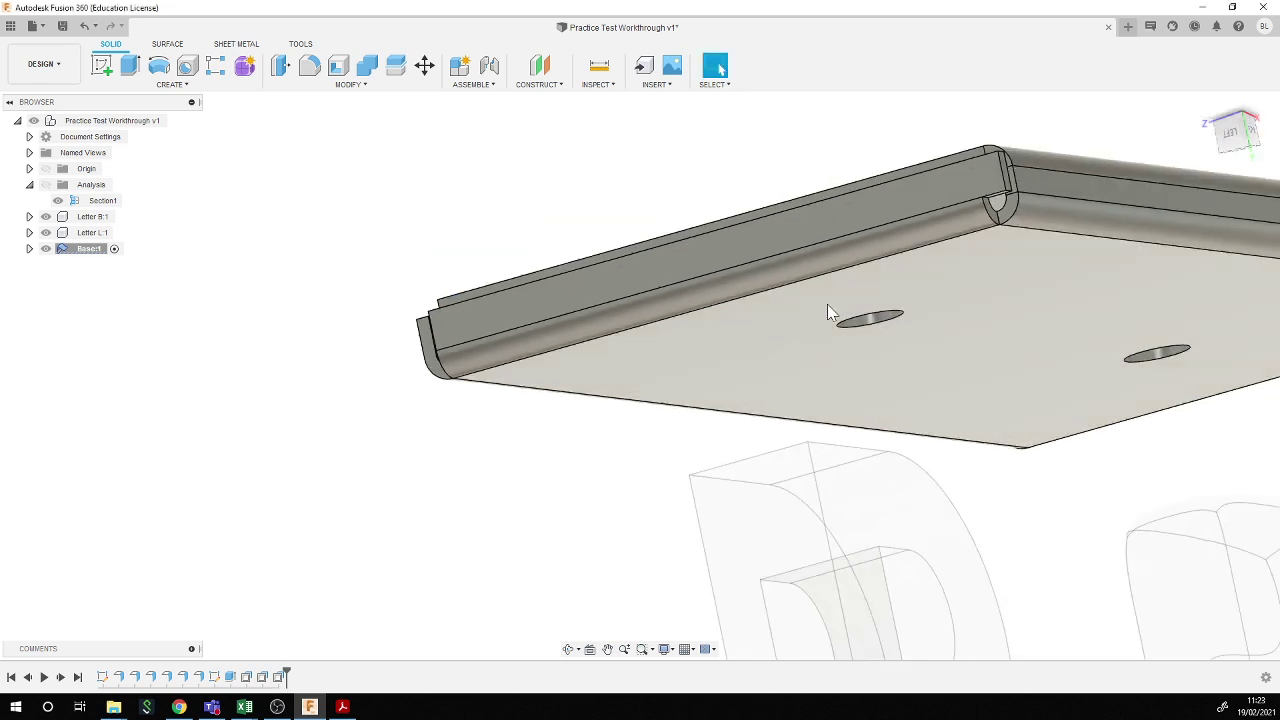
middle_click_drag(827, 312, 777, 303, "shift")
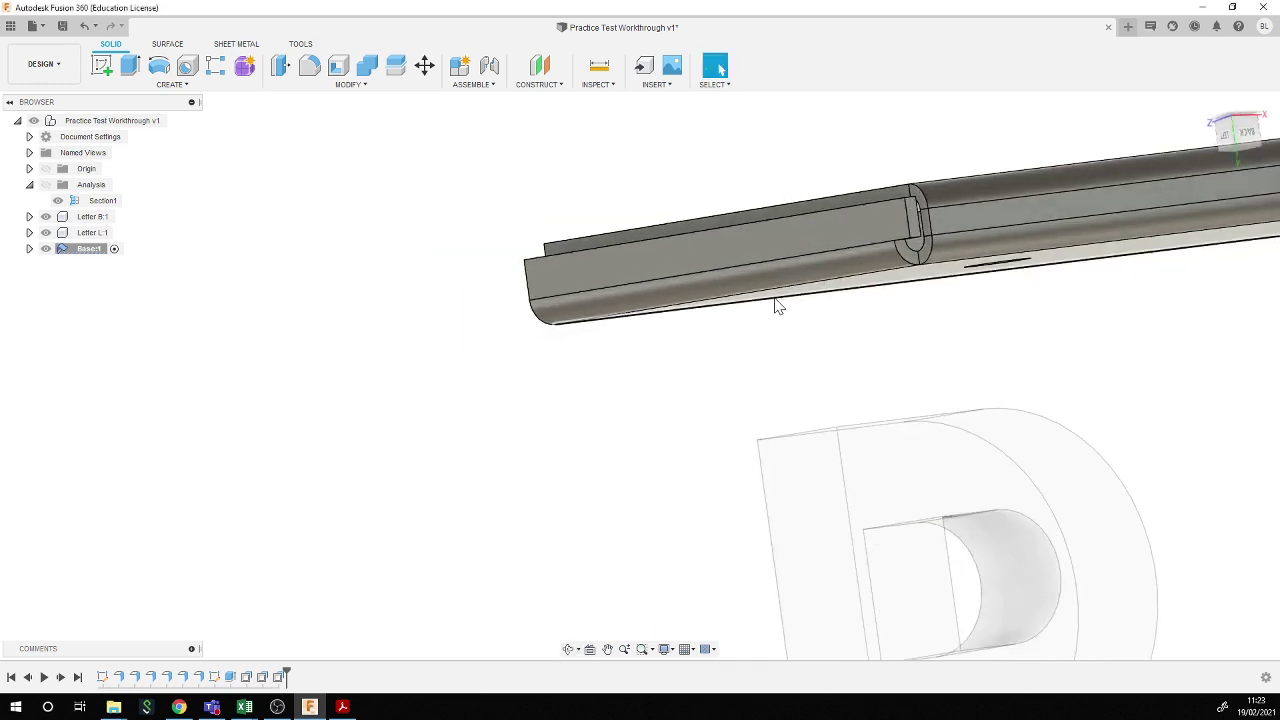
left_click(283, 68)
scroll(851, 246, "up", 4)
left_click(855, 196)
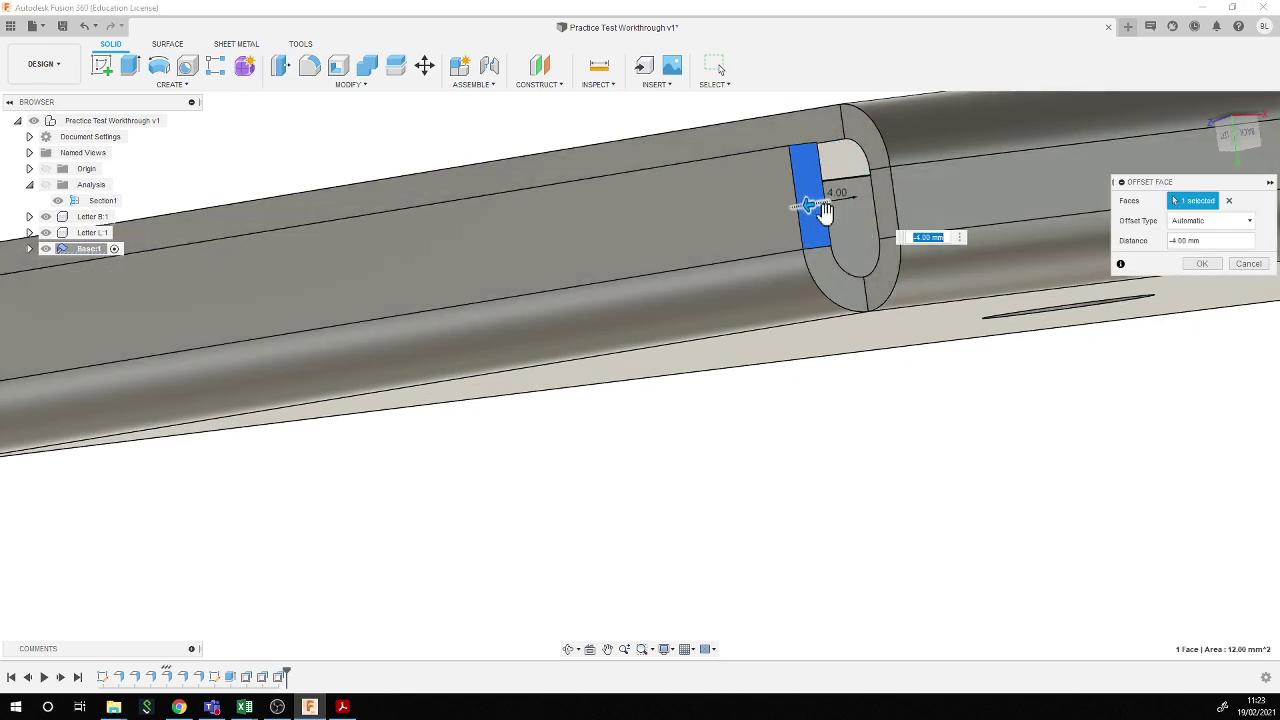
key("Return")
scroll(808, 437, "down", 5)
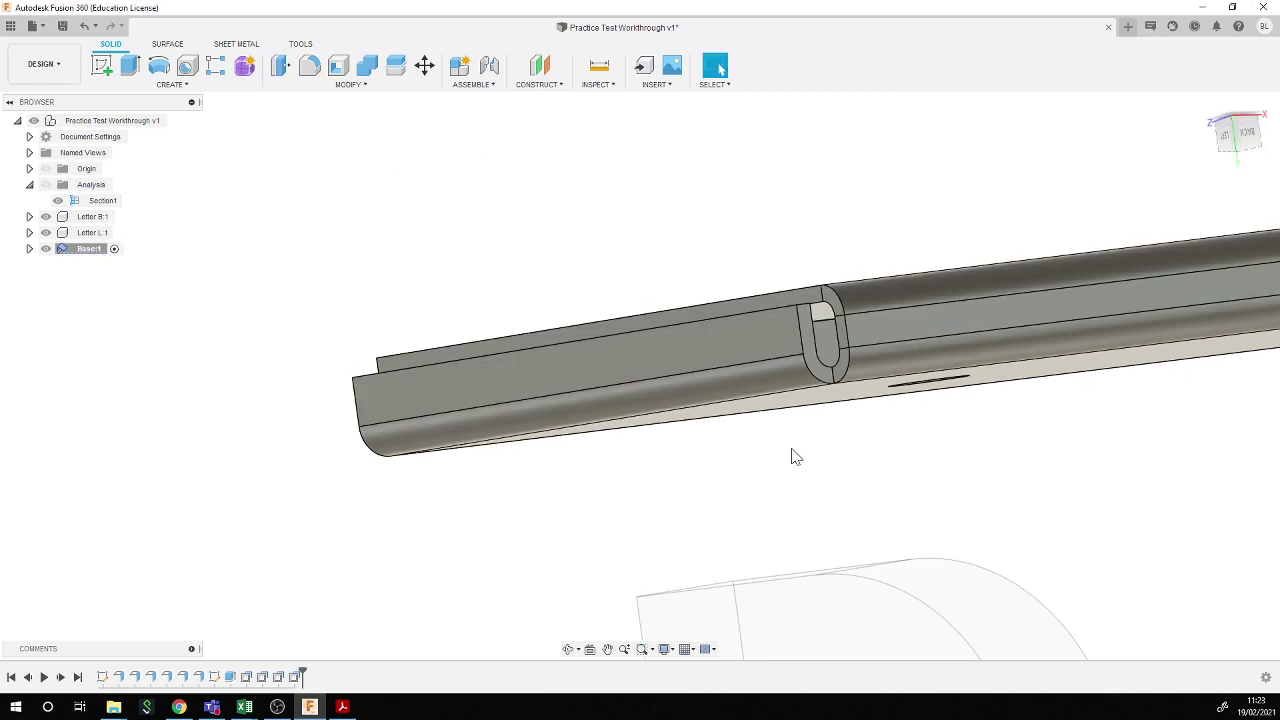
scroll(793, 452, "down", 6)
middle_click_drag(740, 411, 606, 315, "shift")
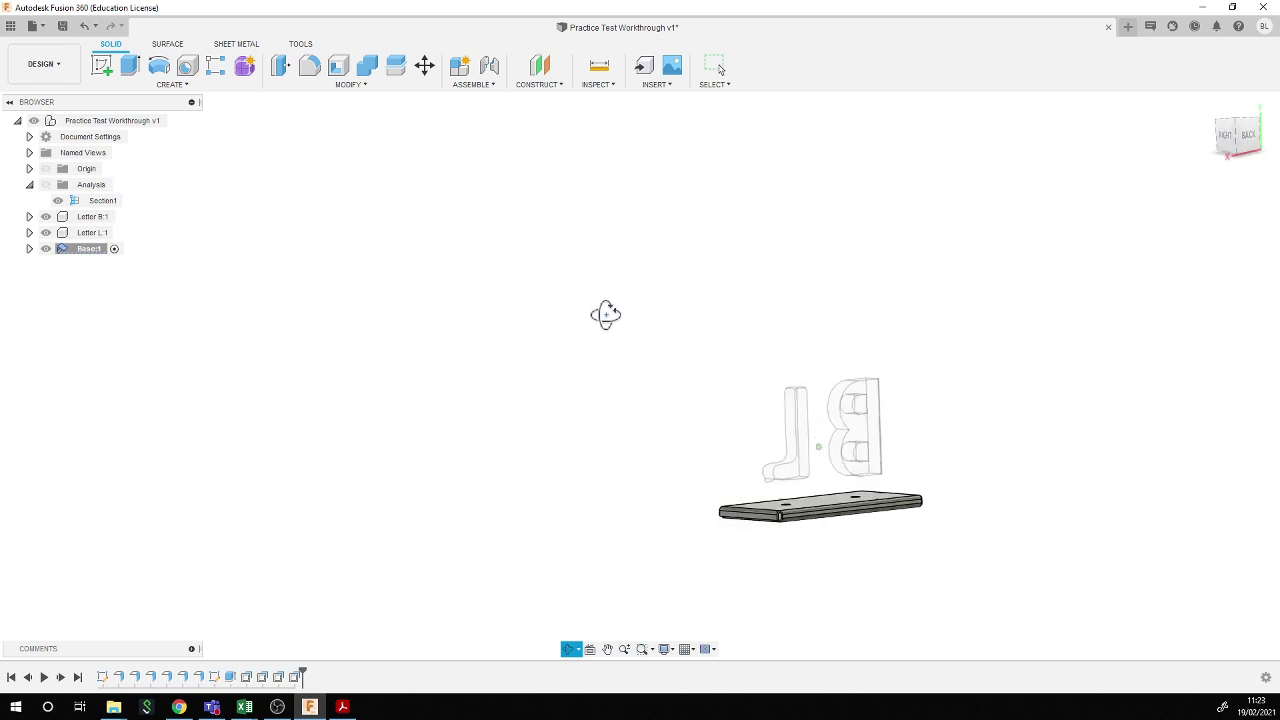
middle_click_drag(723, 463, 832, 528, "shift")
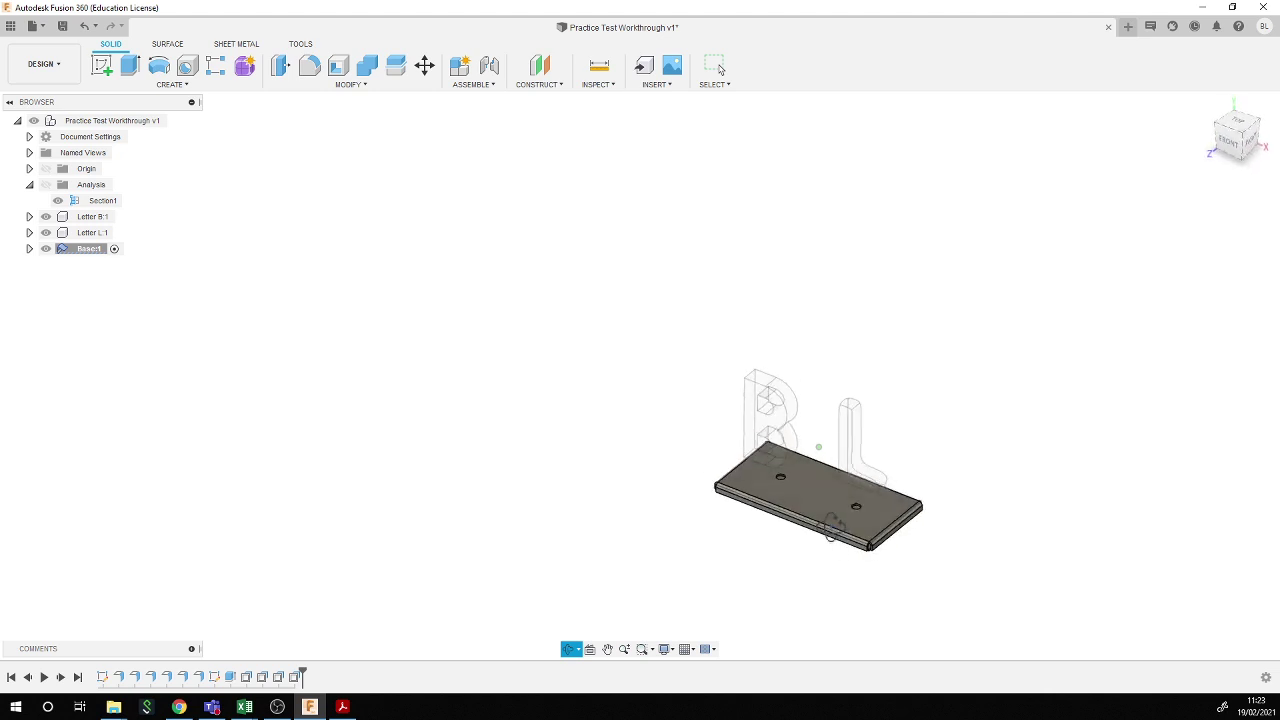
scroll(832, 528, "up", 5)
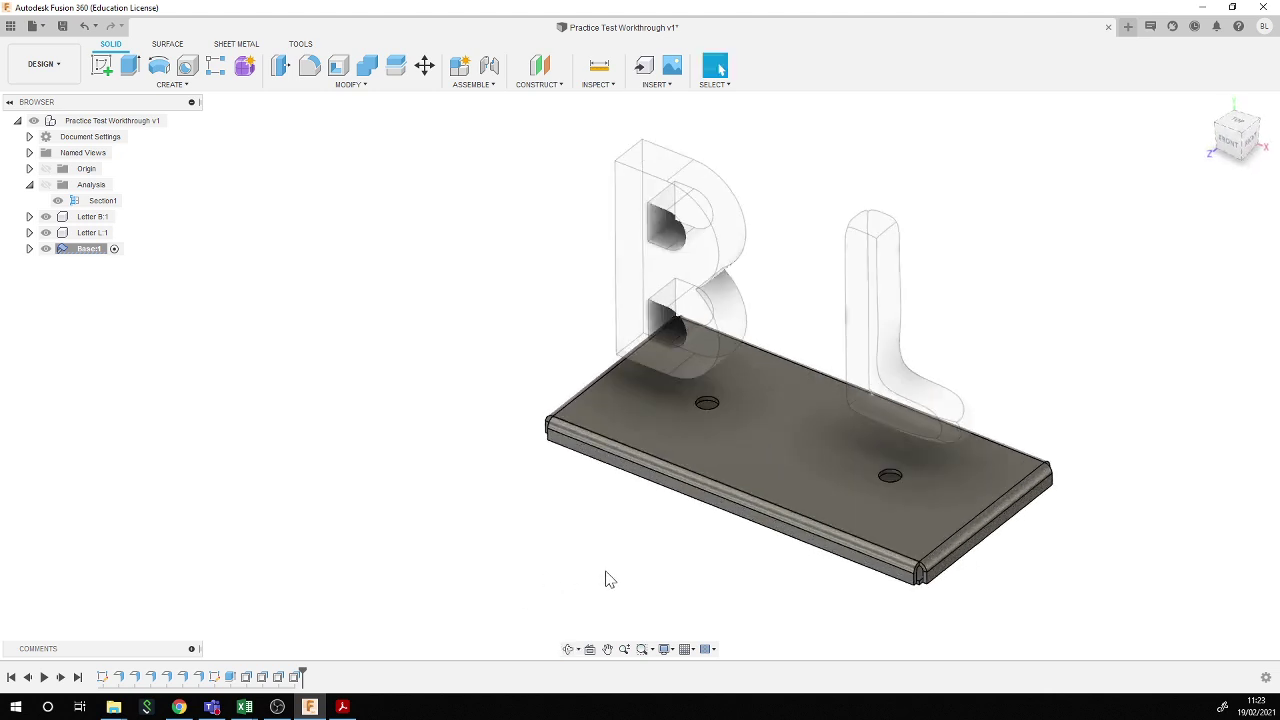
- Activate the top-level assembly and create a new internal component named Peg in it
middle_click_drag(614, 586, 618, 509, "shift")
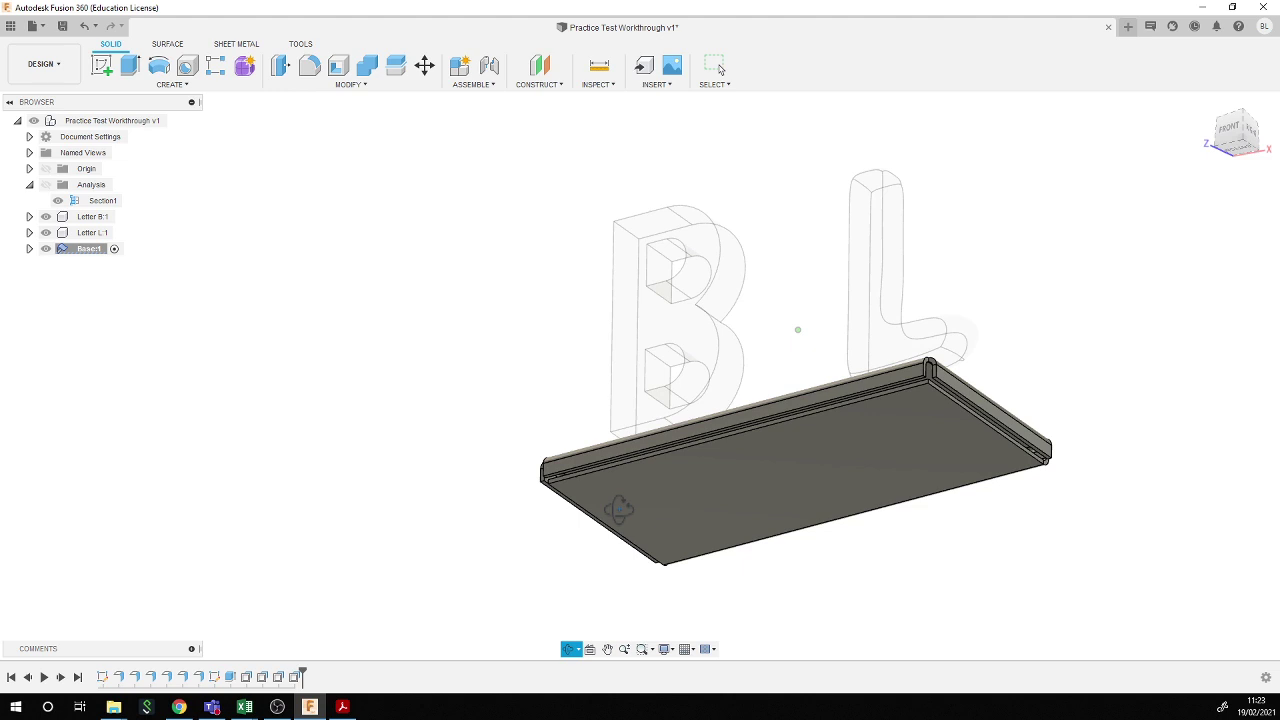
middle_click_drag(618, 509, 625, 561, "shift")
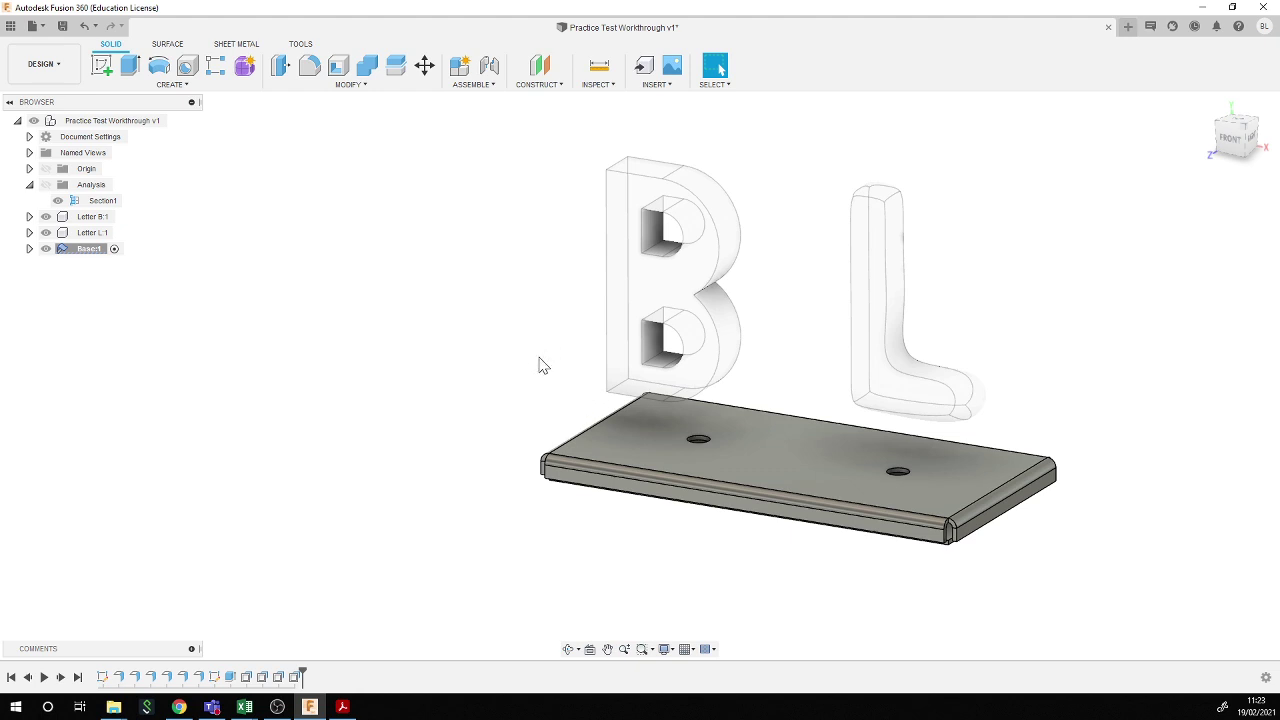
left_click(175, 121)
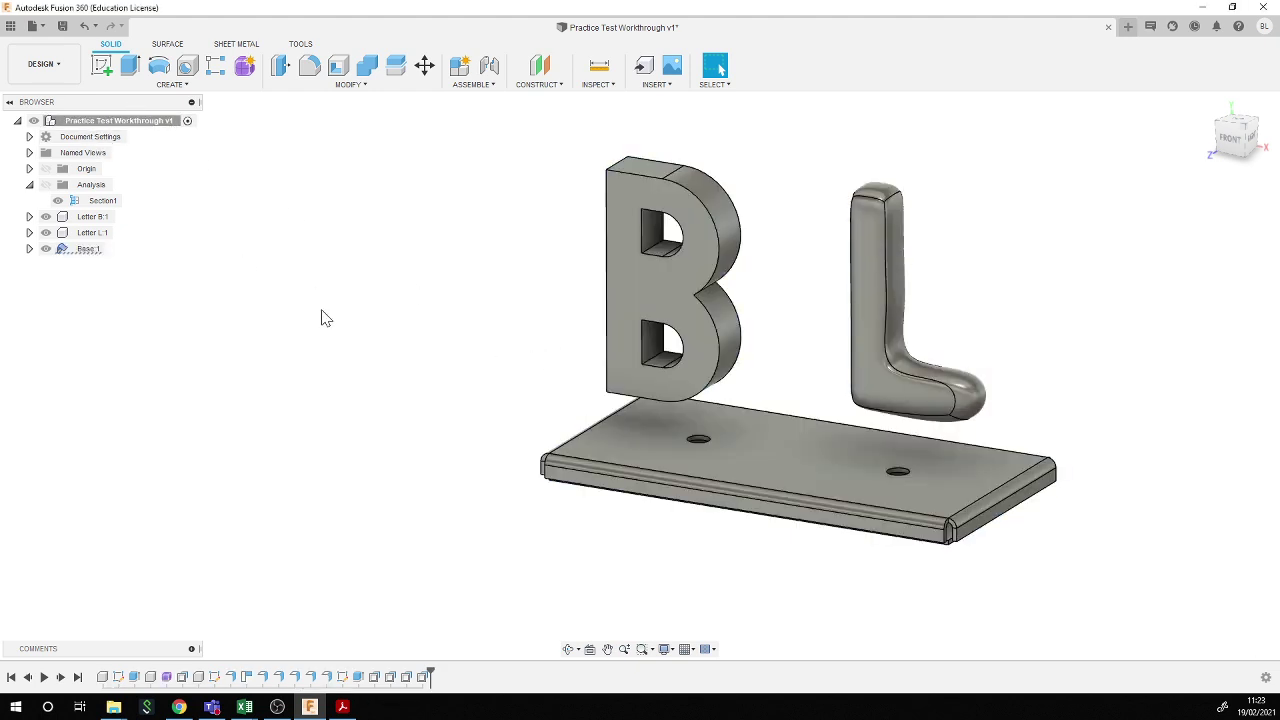
right_click(110, 121)
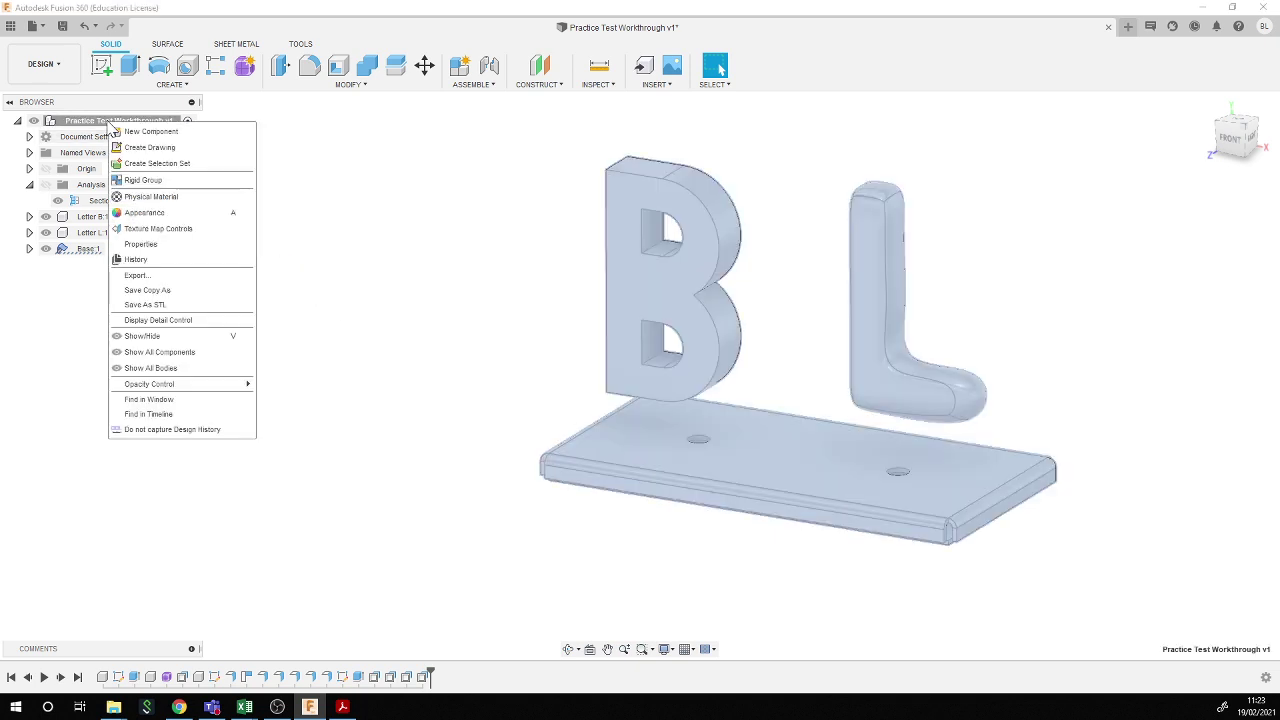
left_click(152, 132)
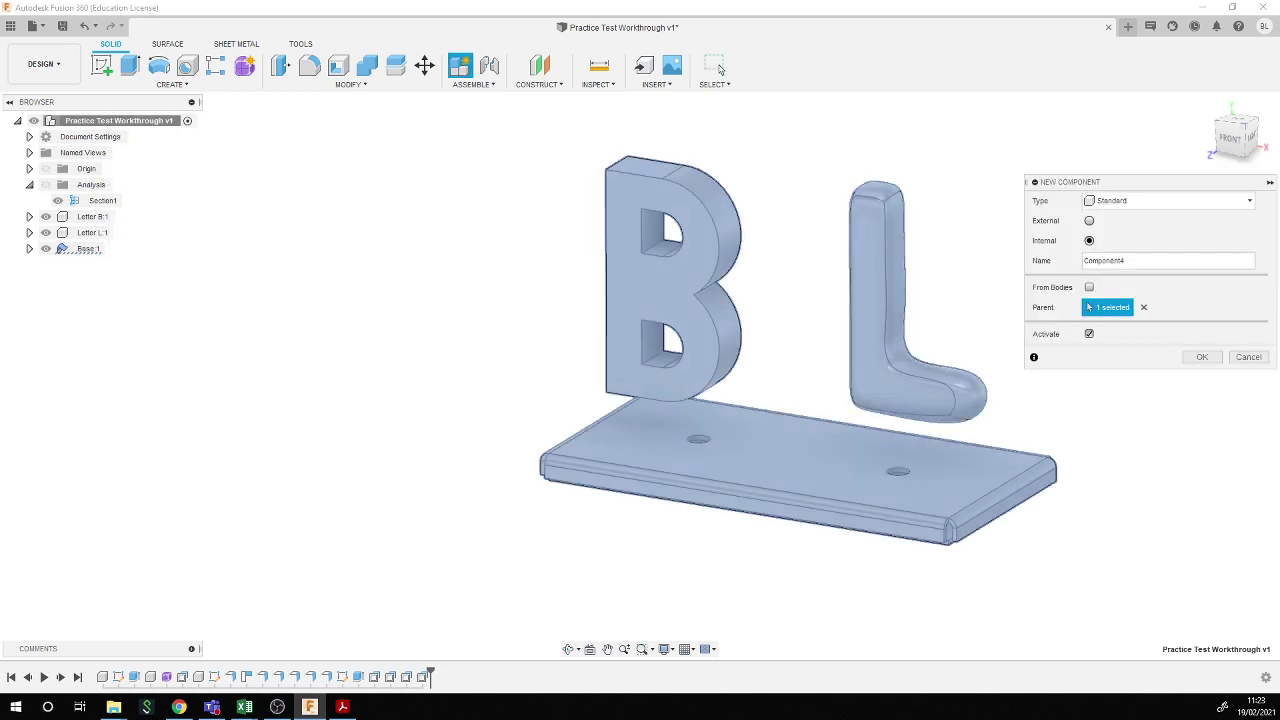
left_click(1110, 260)
type("Peg")
key("Return")
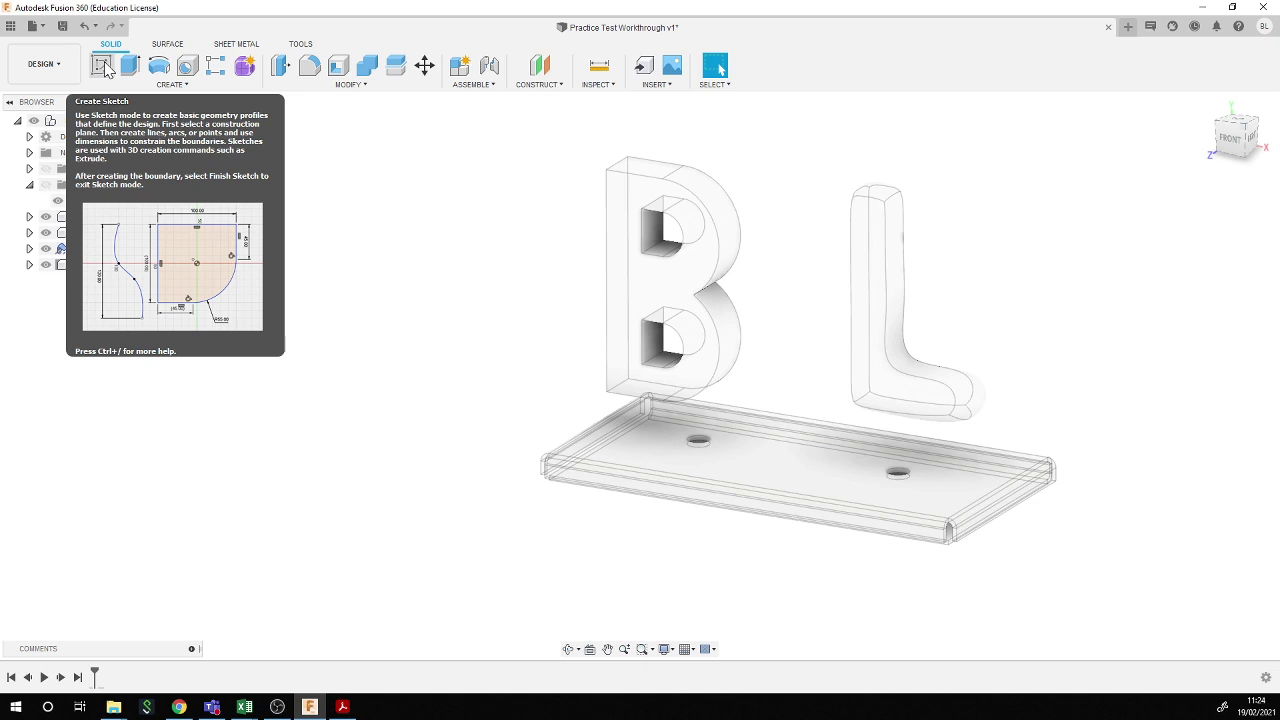
- Start a sketch on the base's top face and hide the Letter B and Letter L components
left_click(104, 66)
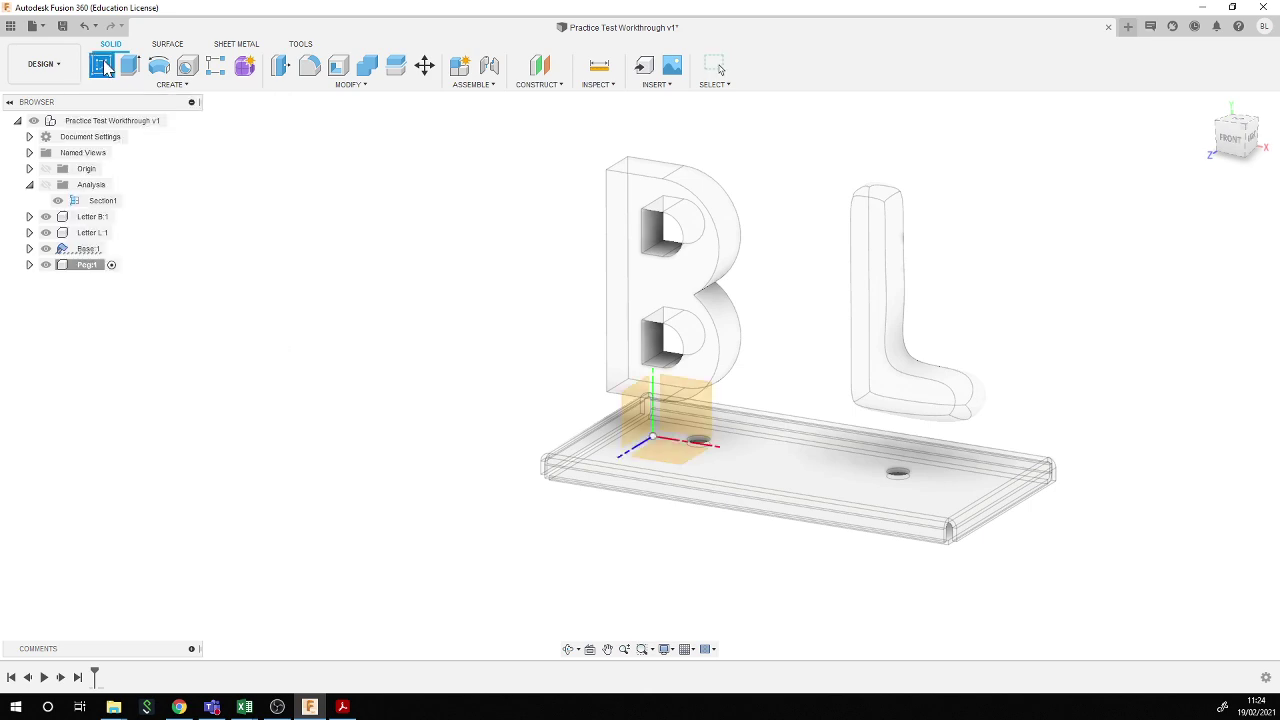
left_click(800, 465)
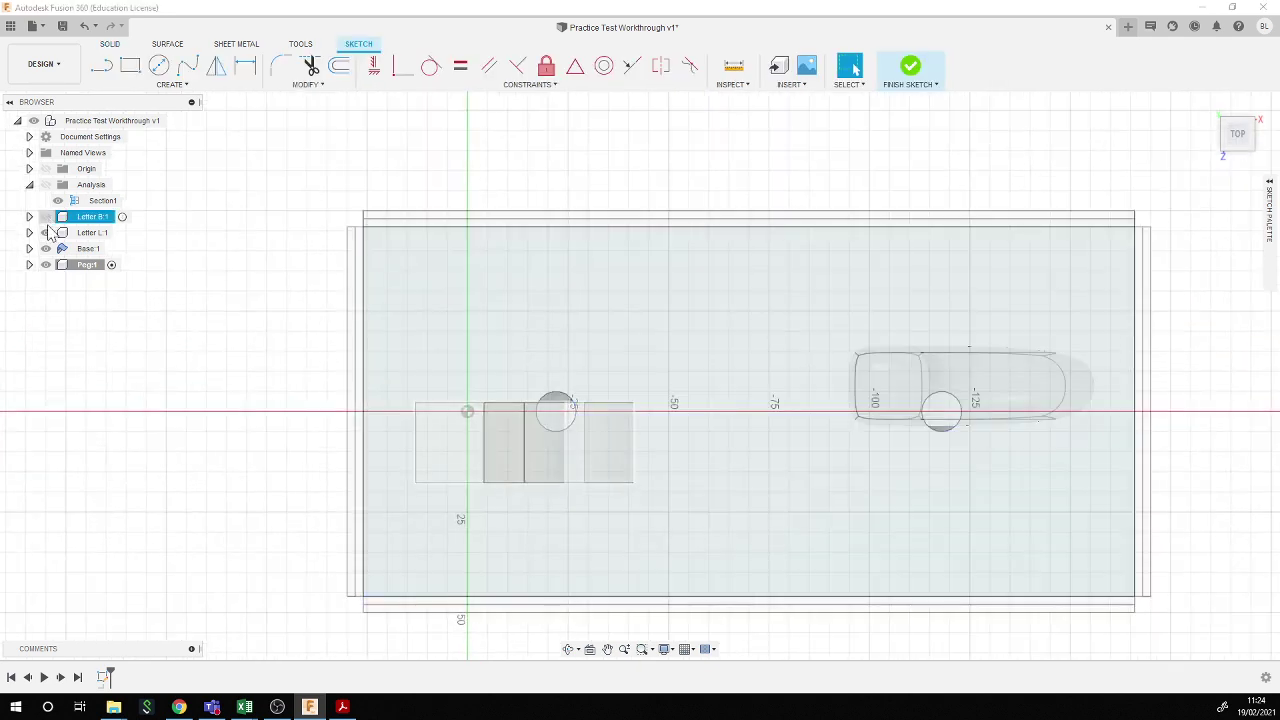
left_click(45, 216)
left_click(45, 232)
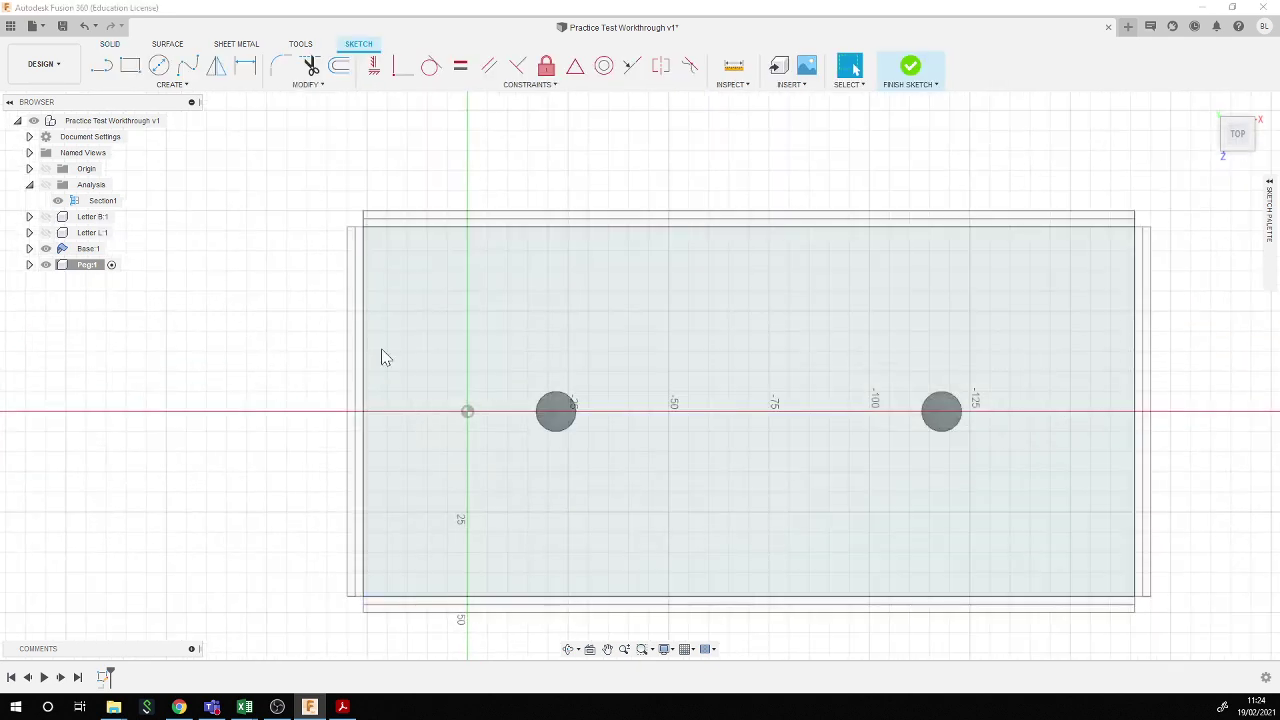
- Project the edge of the base hole nearest the origin into the sketch and finish the sketch
key("p")
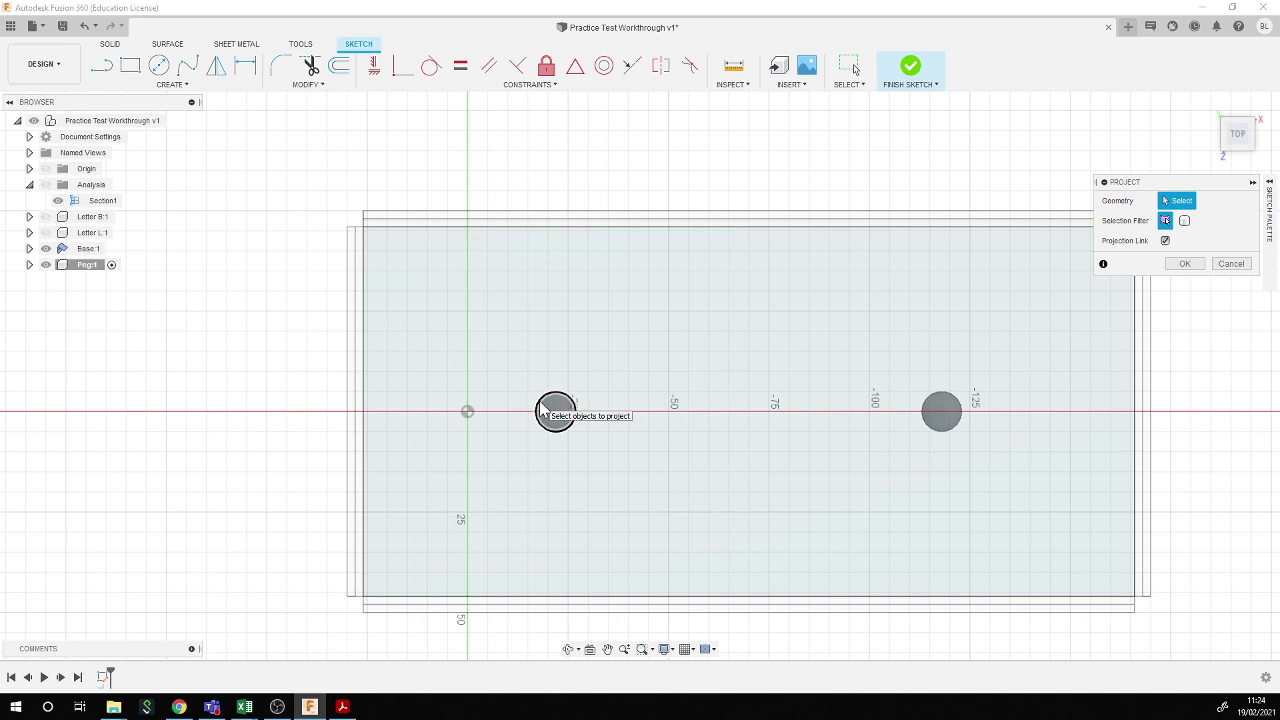
left_click(545, 410)
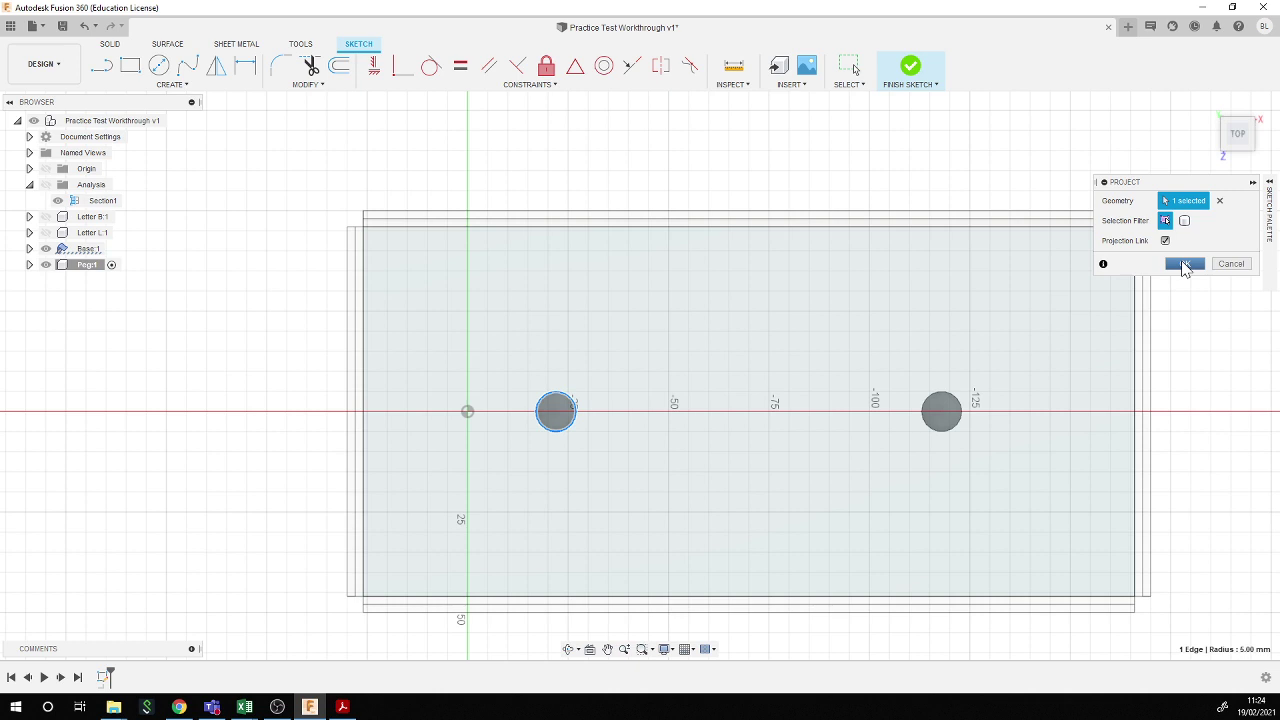
left_click(1184, 264)
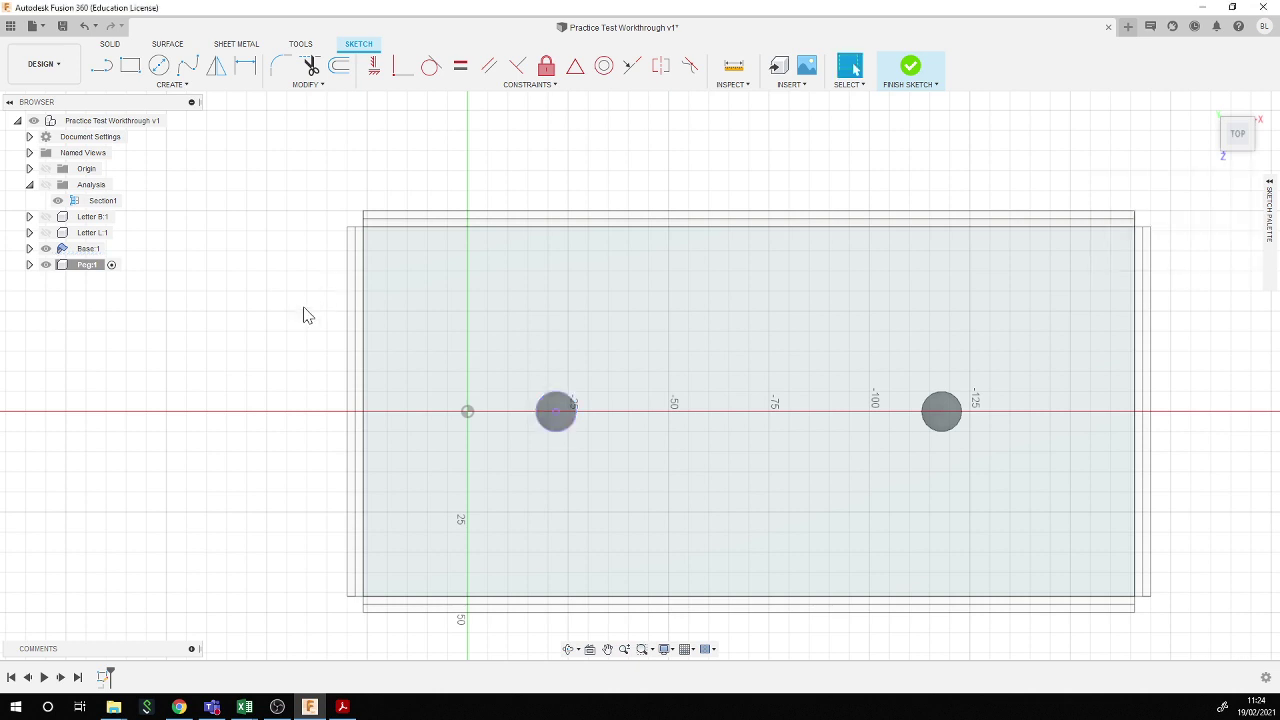
middle_click_drag(100, 465, 97, 371, "shift")
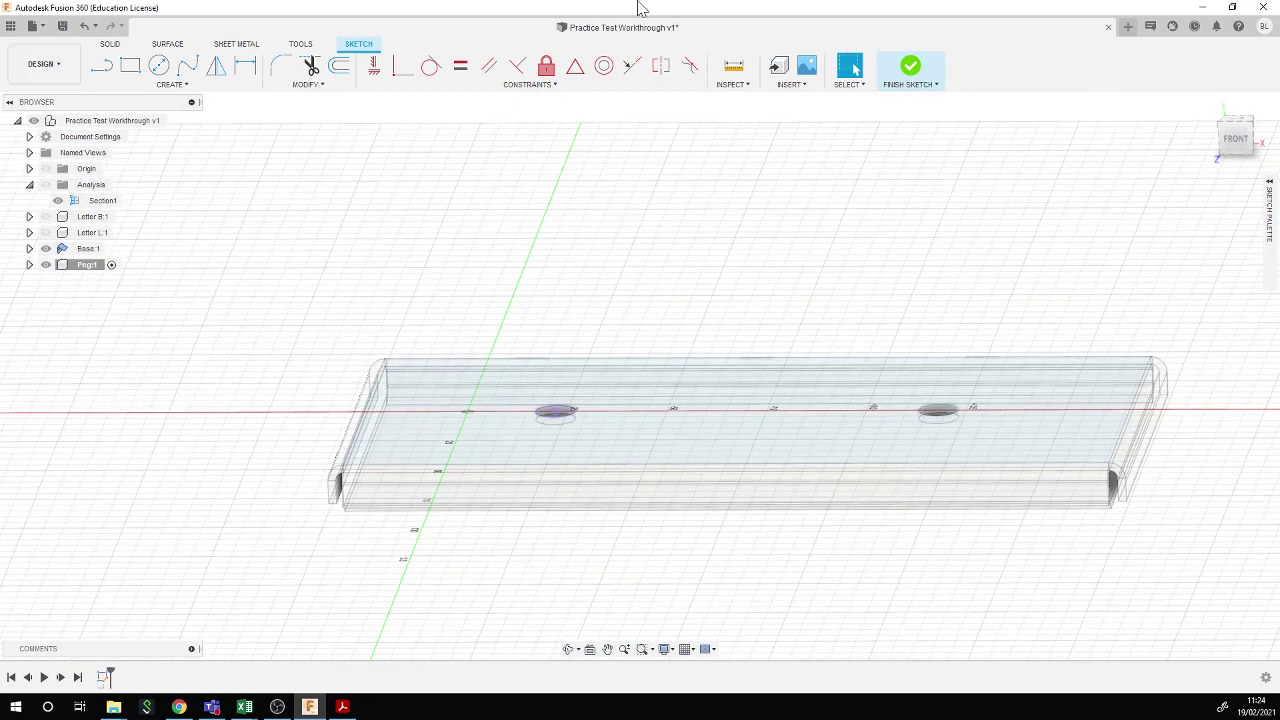
left_click(910, 66)
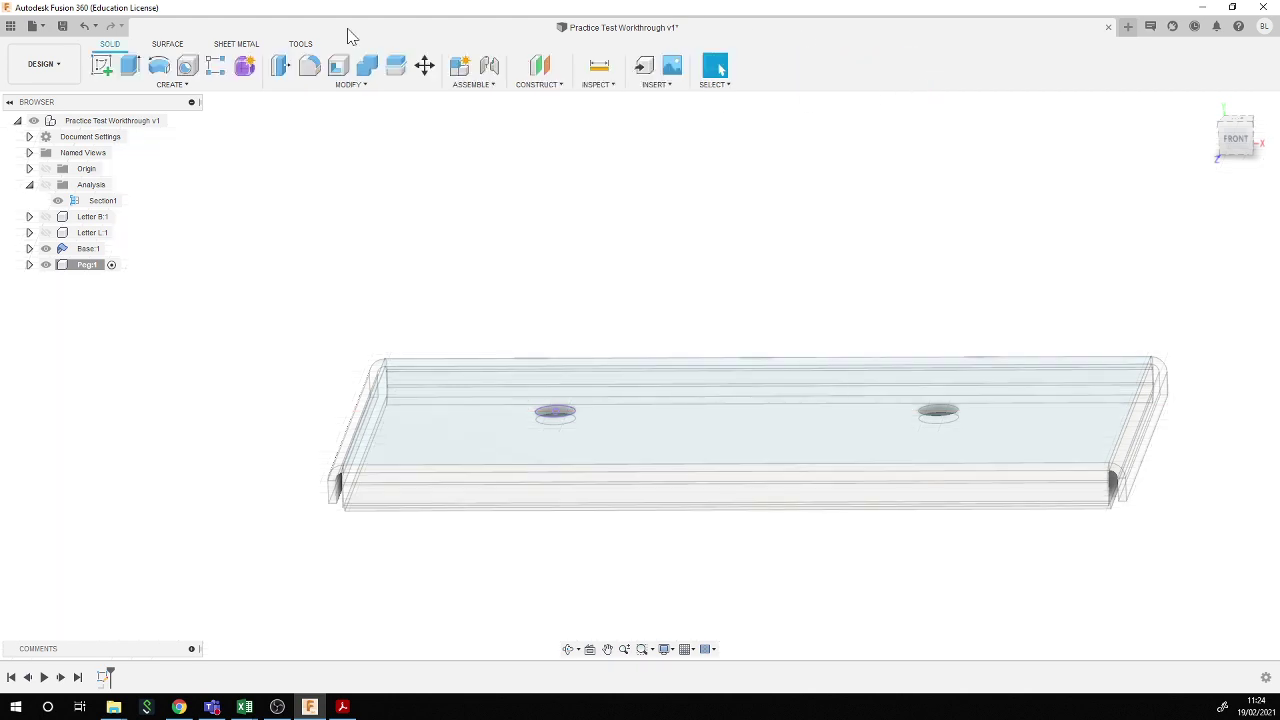
- Start extruding the projected circle as a new body with the direction set to Two Sides
left_click(130, 65)
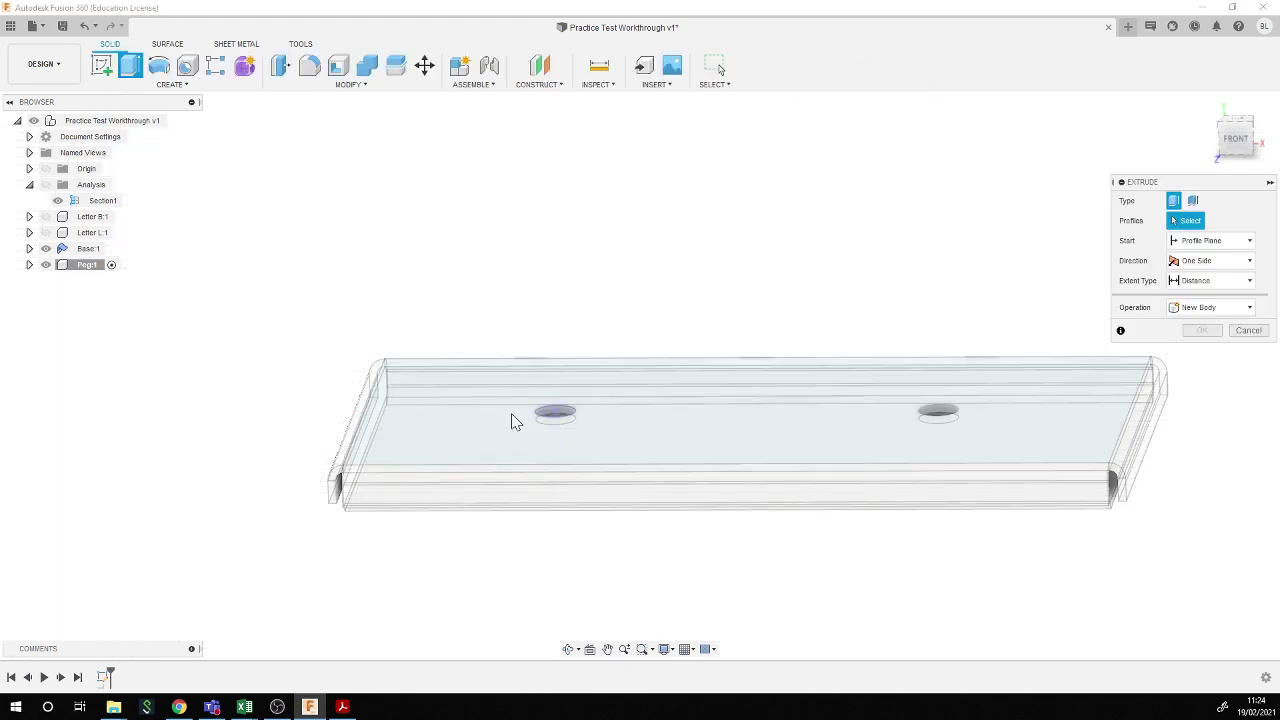
left_click(548, 420)
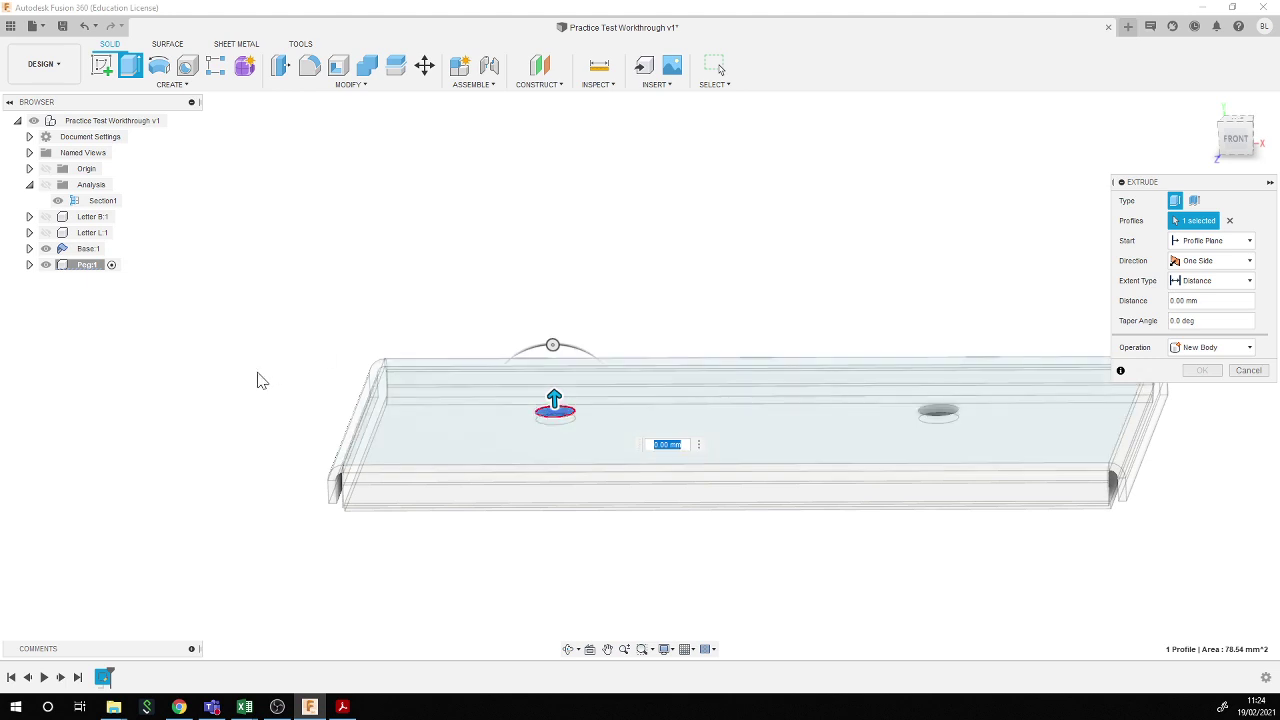
middle_click_drag(263, 380, 274, 380, "shift")
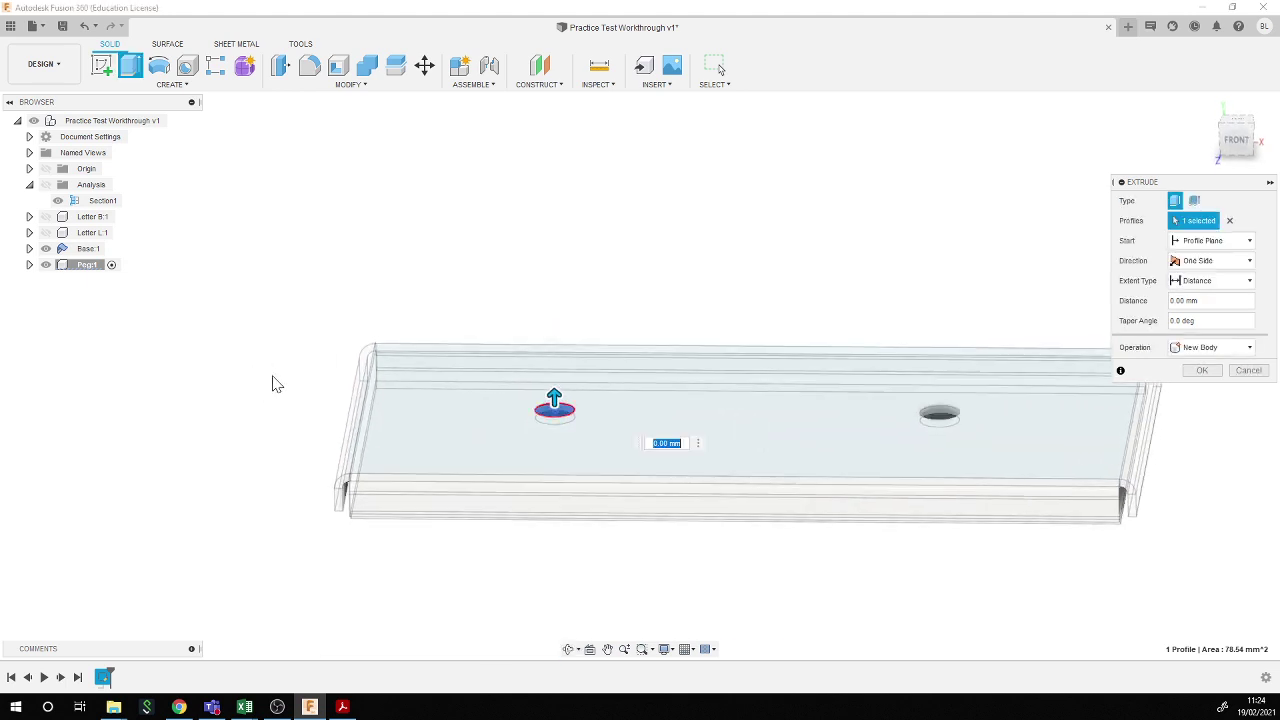
left_click(1208, 260)
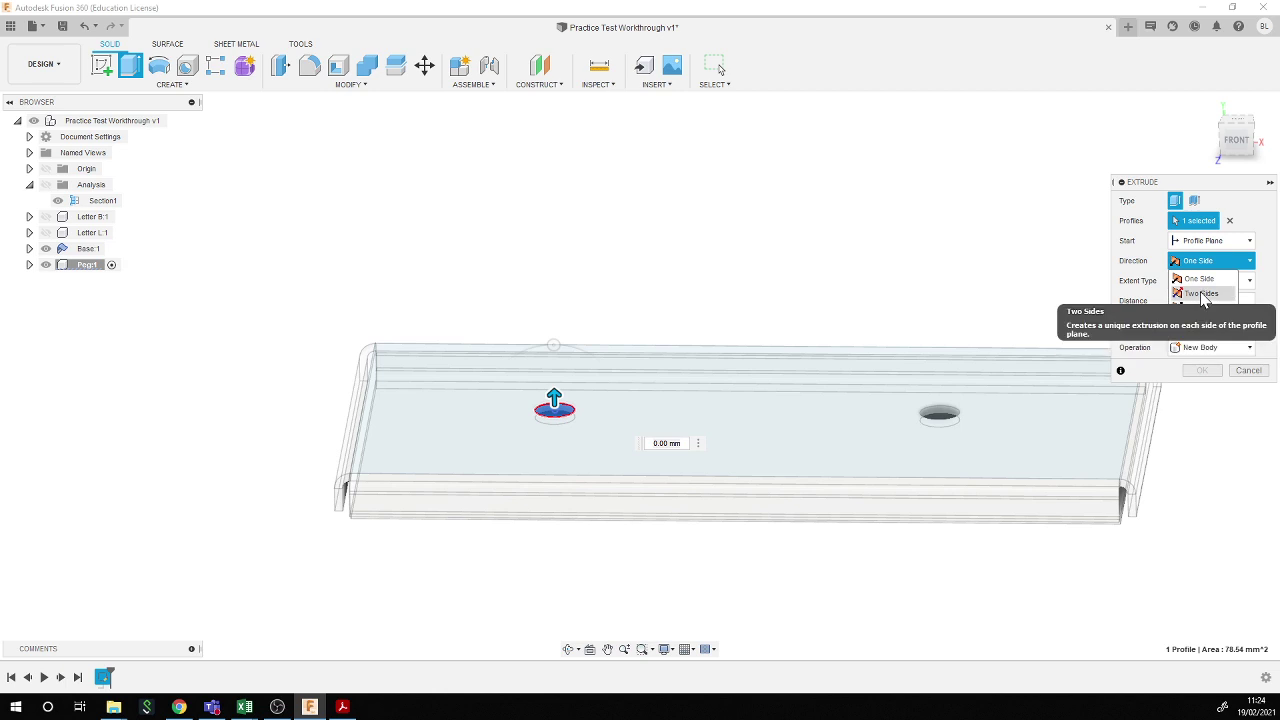
left_click(1203, 294)
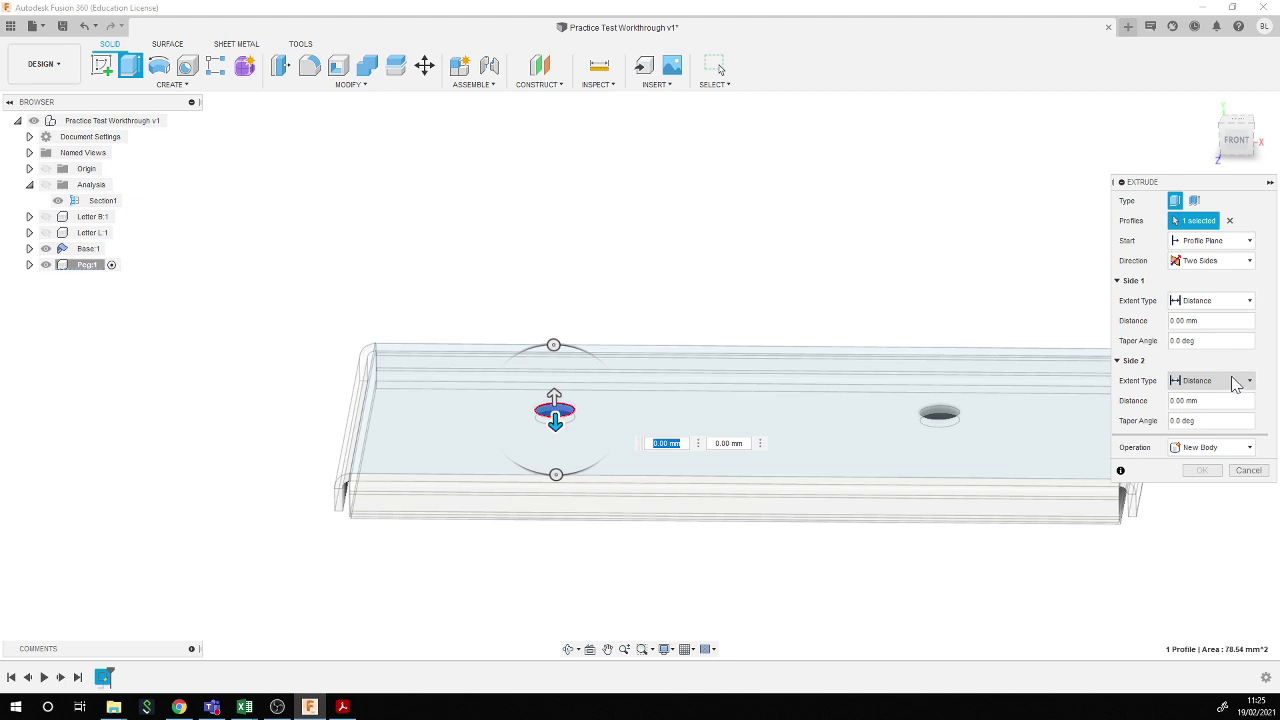
- Try extruding side 1 to the base's inner floor face through the other hole, with a side 2 distance of 40 mm
left_click(1197, 303)
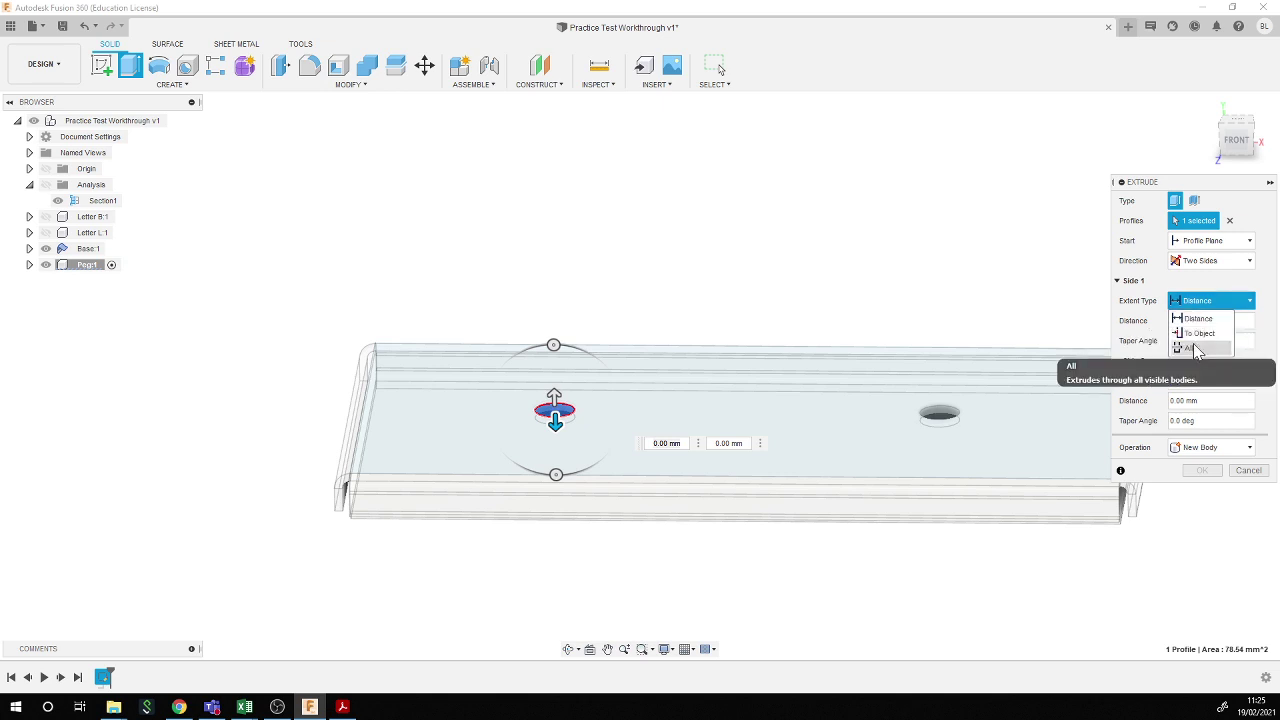
left_click(1197, 335)
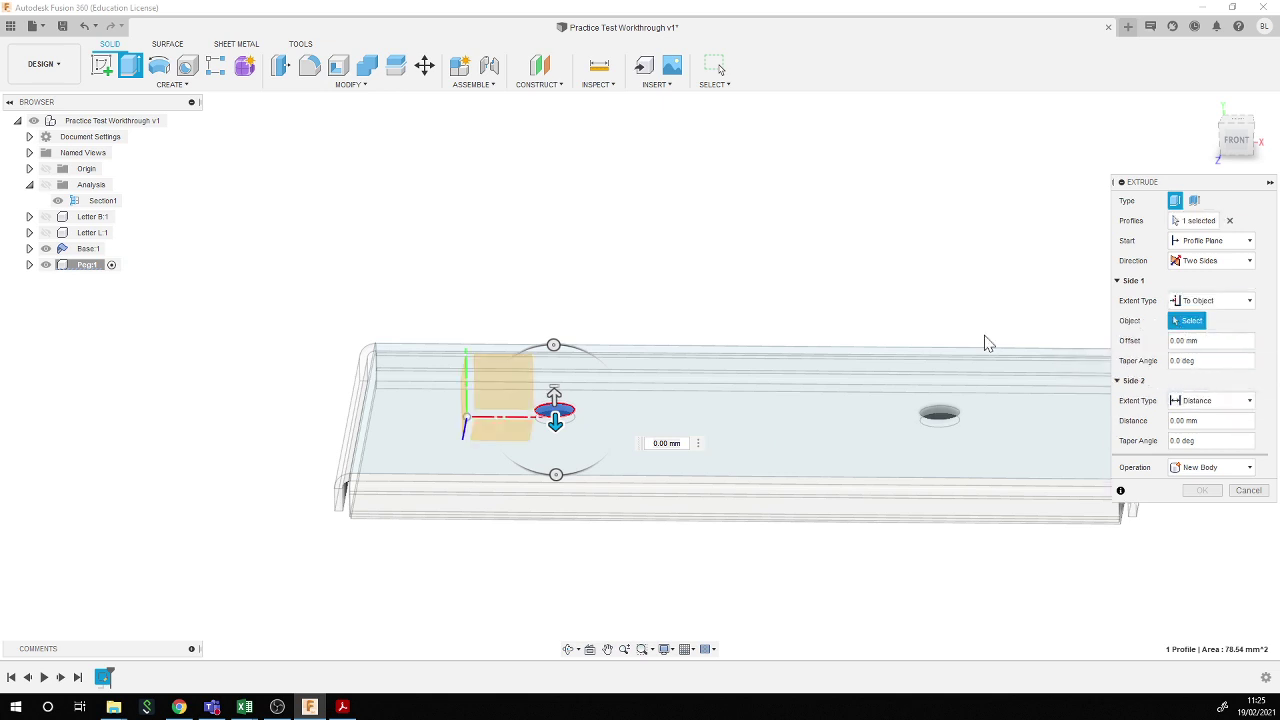
middle_click_drag(951, 397, 874, 429, "shift")
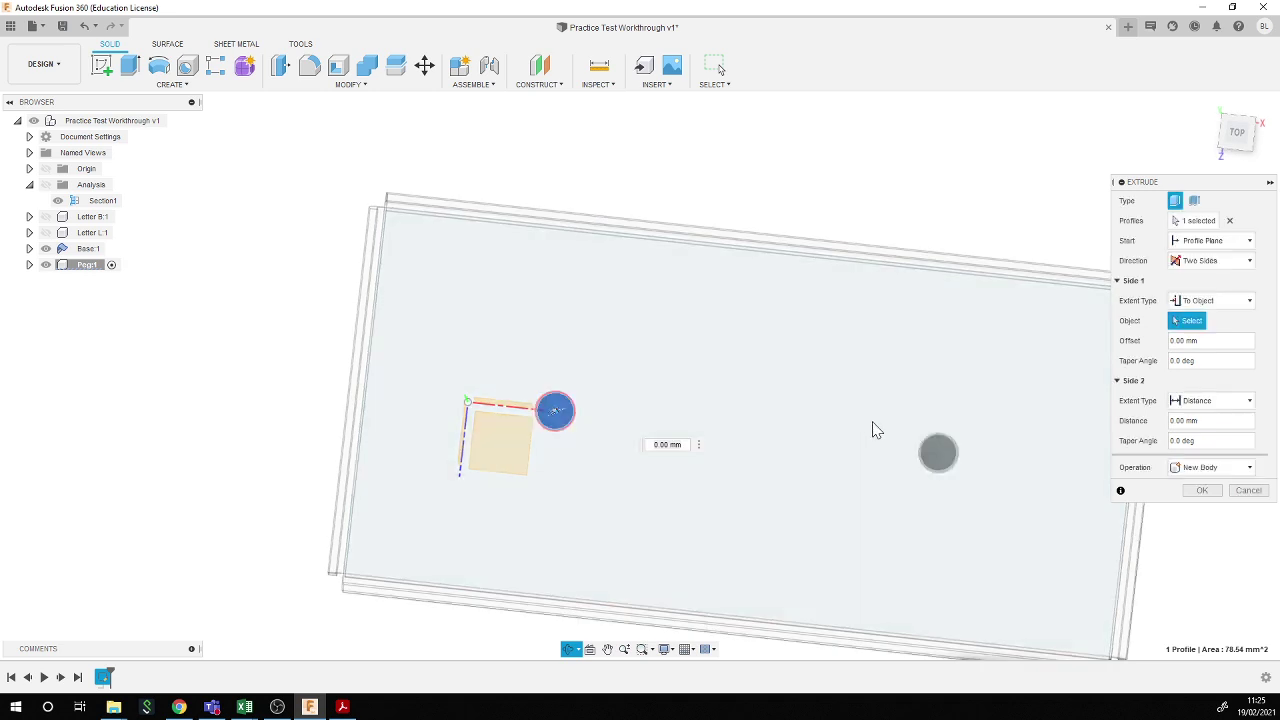
left_click(933, 450)
middle_click_drag(730, 385, 725, 291, "shift")
mouse_move(724, 305)
middle_mouse_down("shift")
mouse_move(740, 283)
mouse_move(720, 303)
mouse_move(738, 311)
middle_mouse_up("shift")
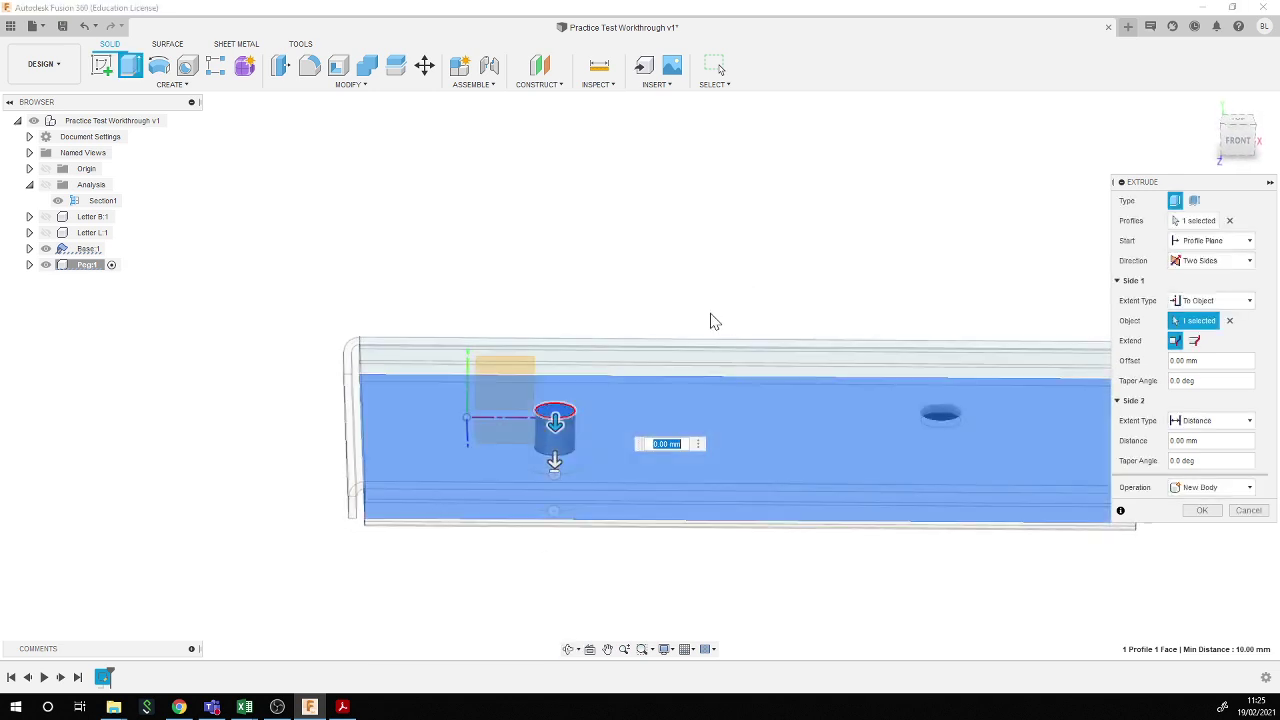
left_click(1172, 442)
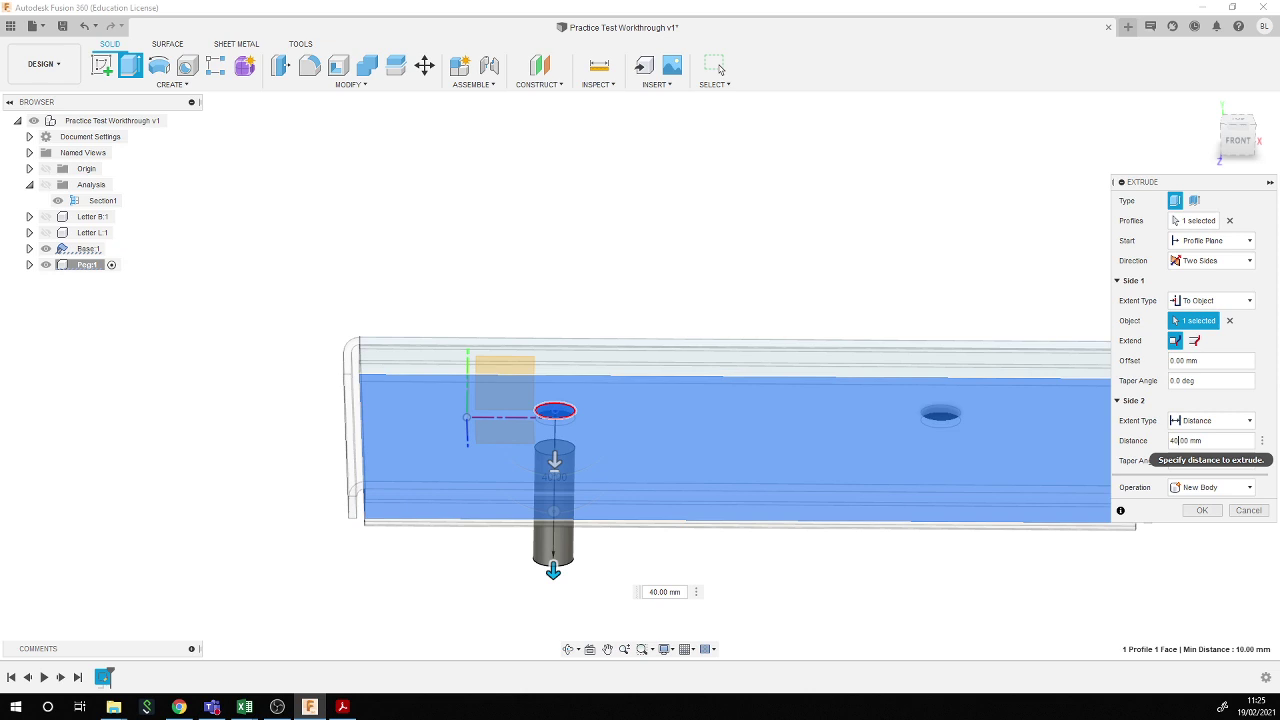
- Clear side 1's target object and pull the extrusion to 35 mm on side 1 and 5 mm on side 2
left_click(1229, 320)
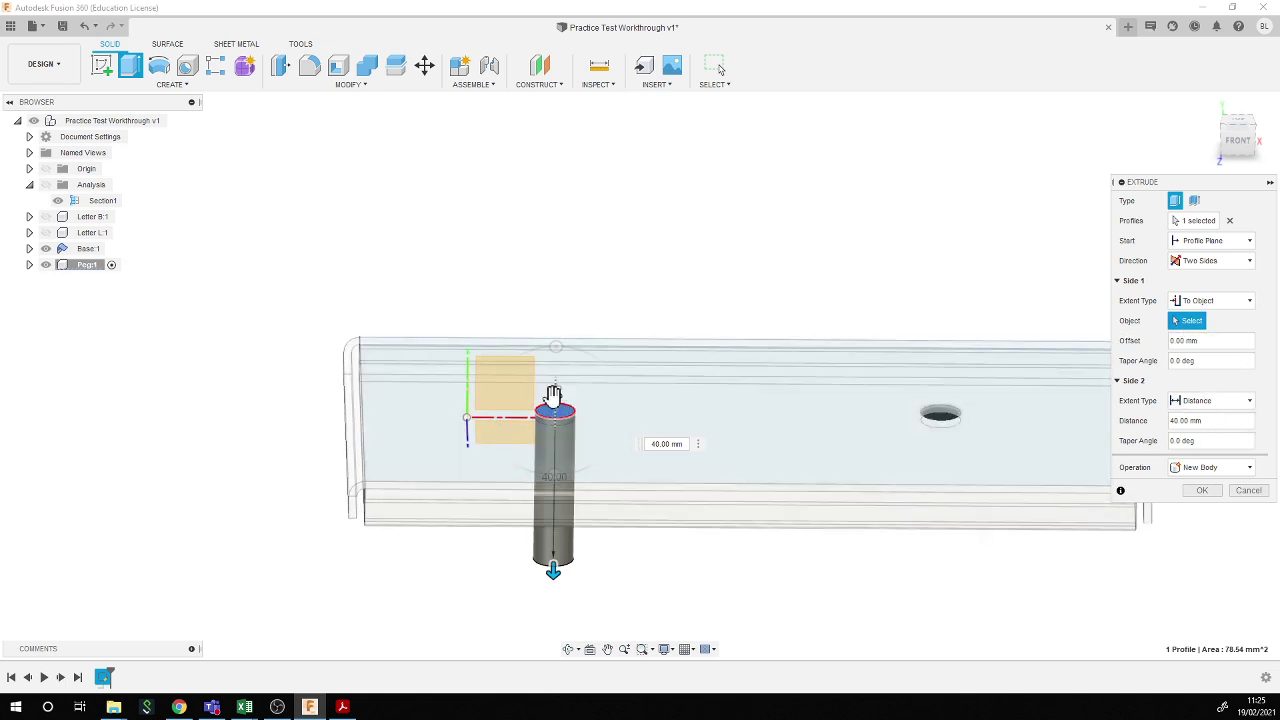
left_click_drag(556, 393, 553, 265)
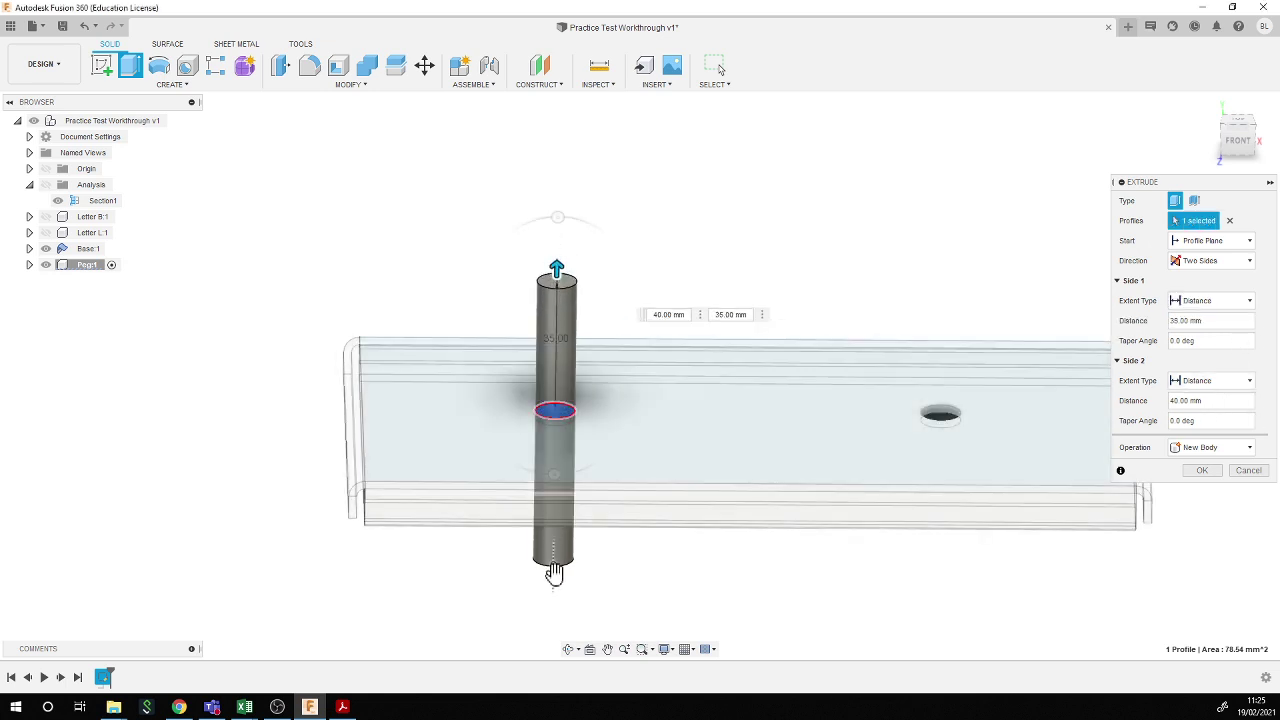
left_click_drag(553, 568, 555, 441)
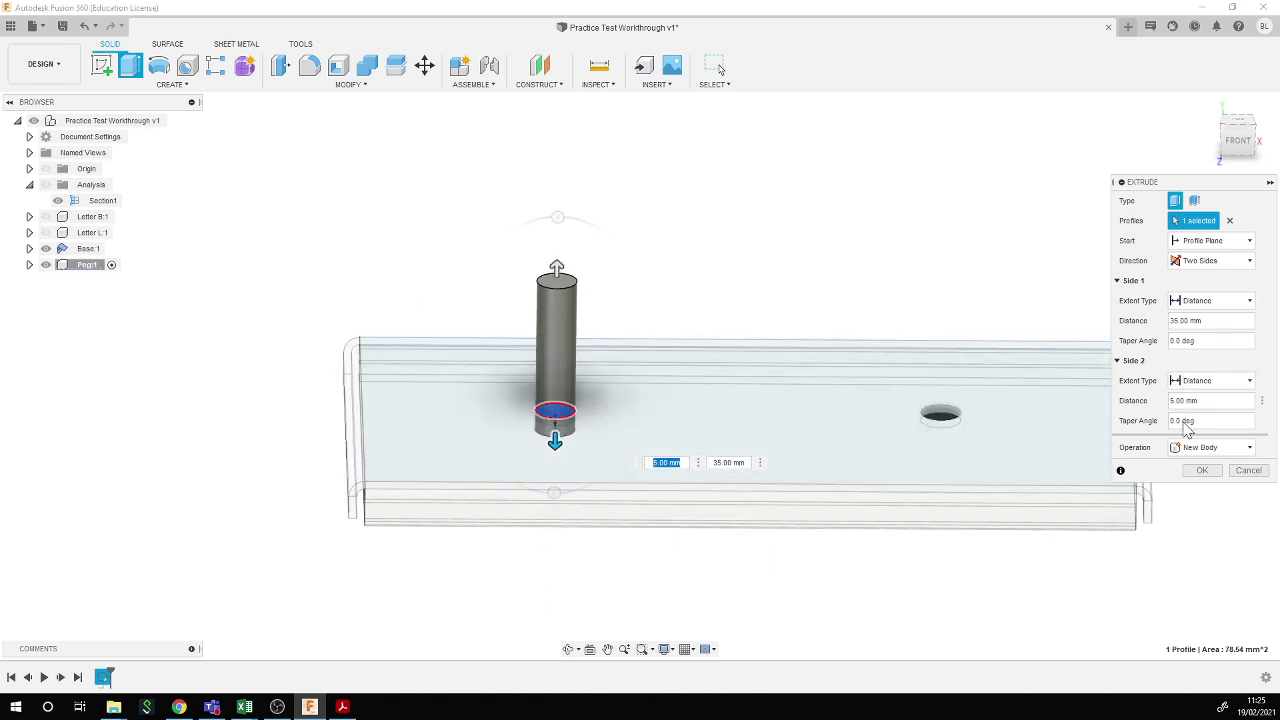
- Try to end side 2 of the extrusion with the To Object extent, picking the target at the other hole
left_click(1210, 380)
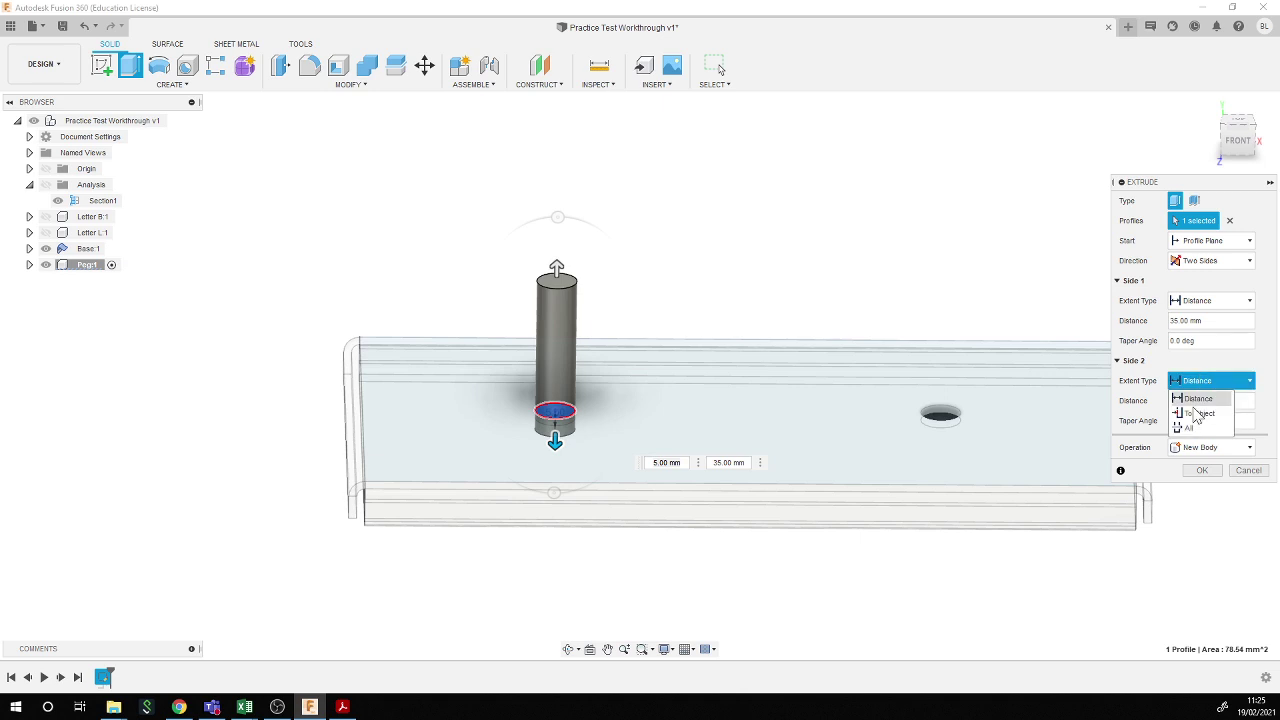
left_click(1200, 396)
middle_click_drag(814, 289, 801, 395, "shift")
left_click(942, 403)
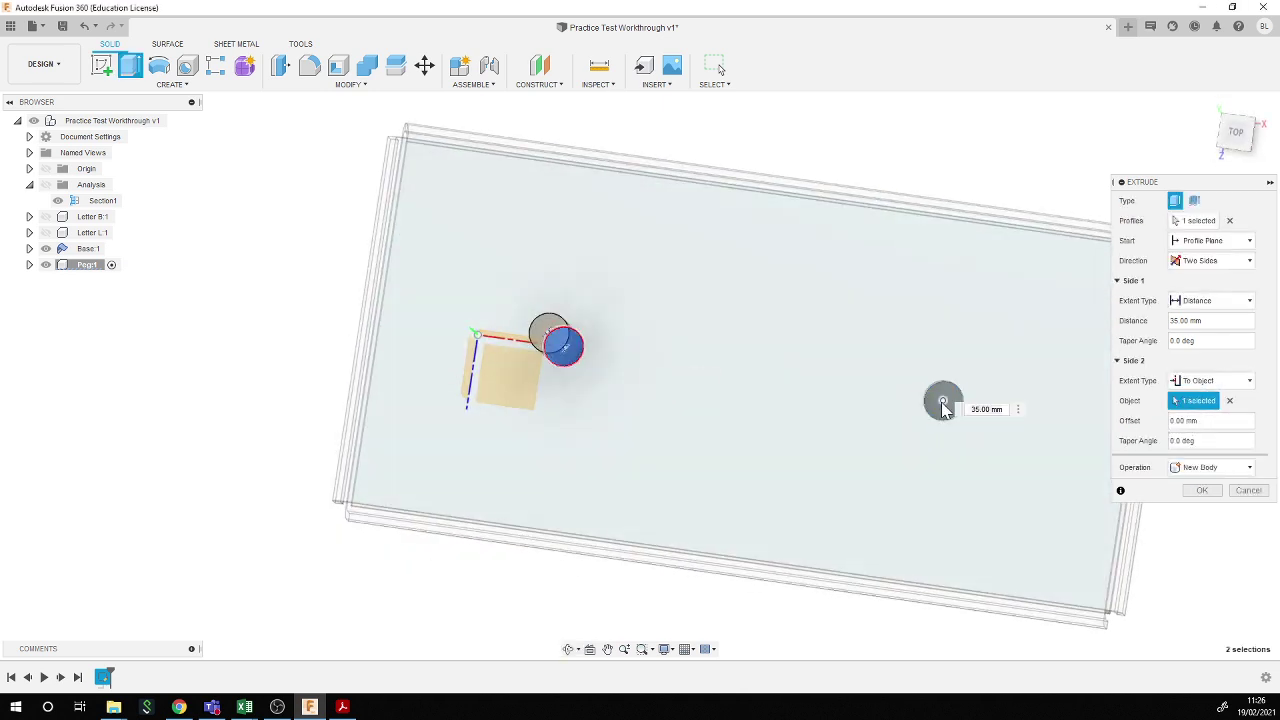
middle_click_drag(814, 377, 826, 323, "shift")
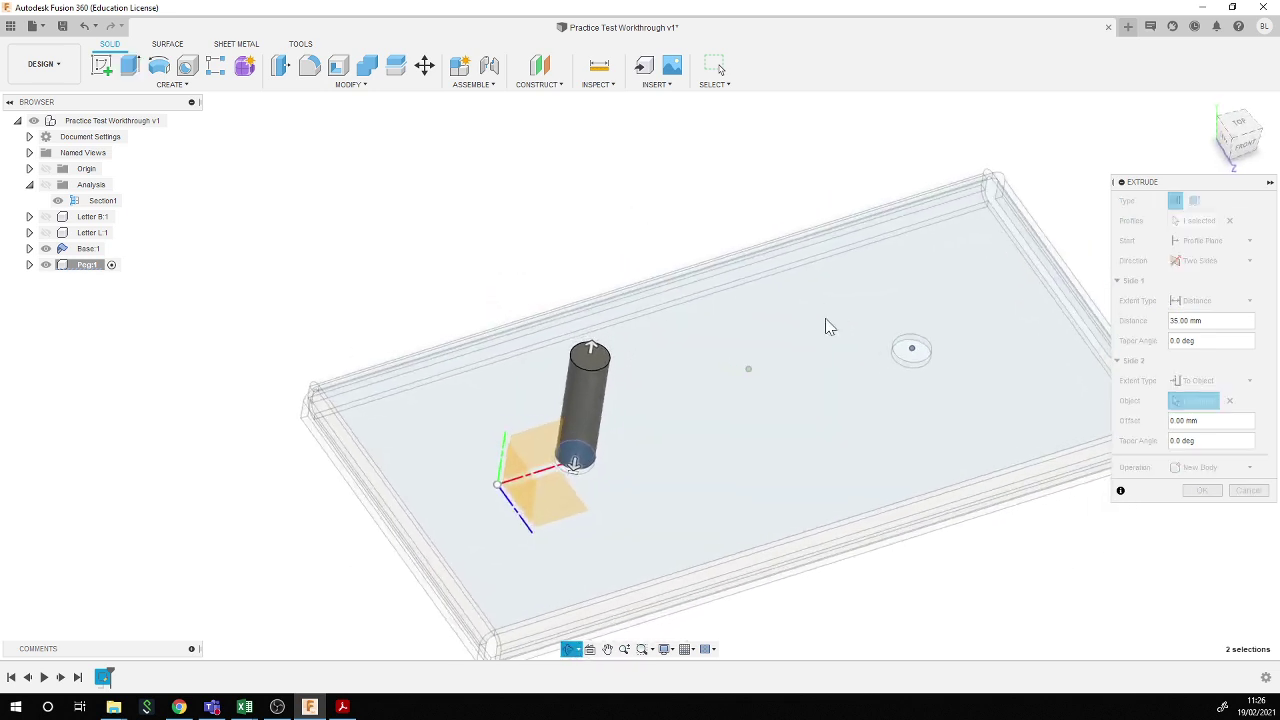
left_click(903, 348)
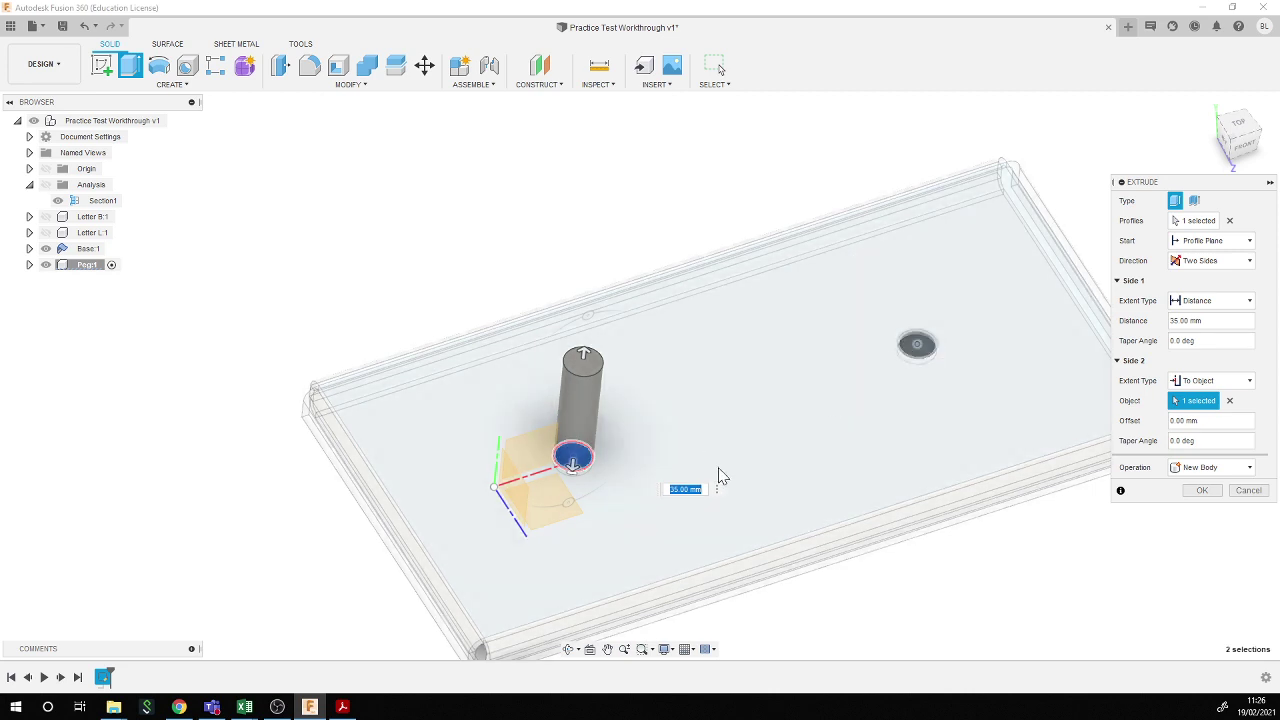
left_click(1183, 424)
middle_click_drag(427, 448, 402, 430, "shift")
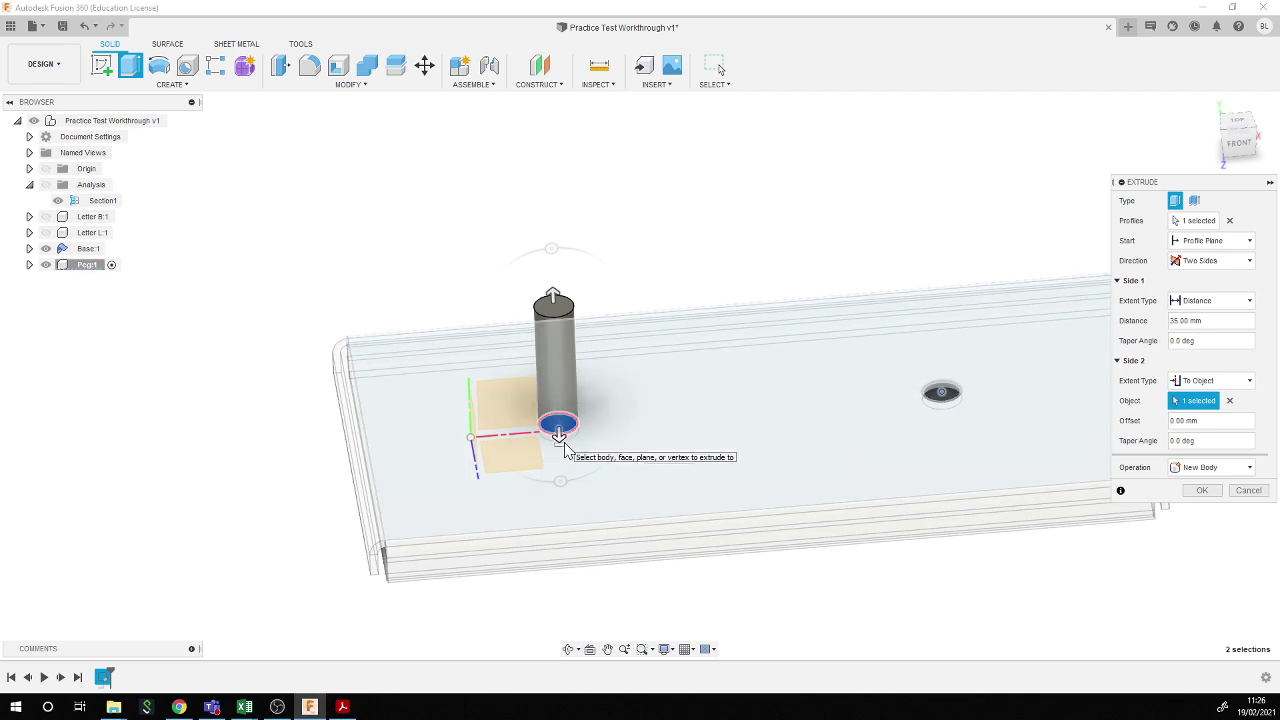
- Pull side 2 of the extrusion to a 10 mm distance so it reaches the inner face of the base's bottom plate
left_click(1240, 150)
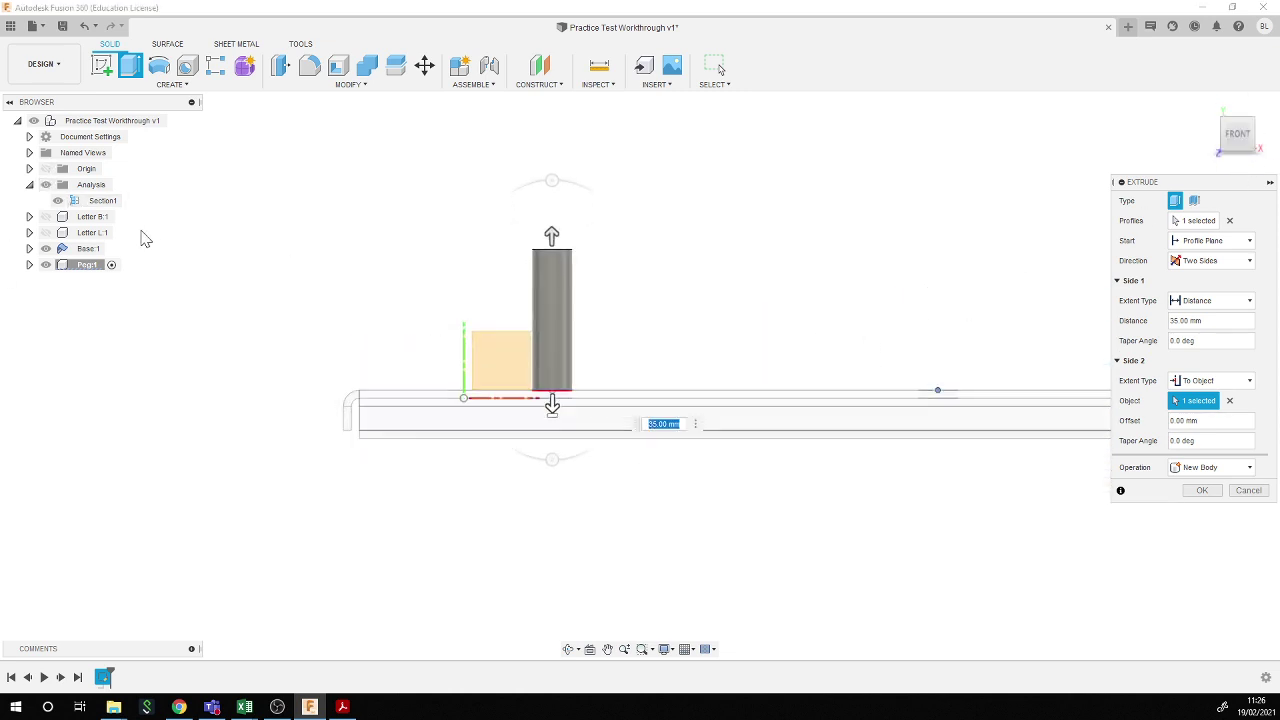
middle_click_drag(251, 320, 430, 398, "shift")
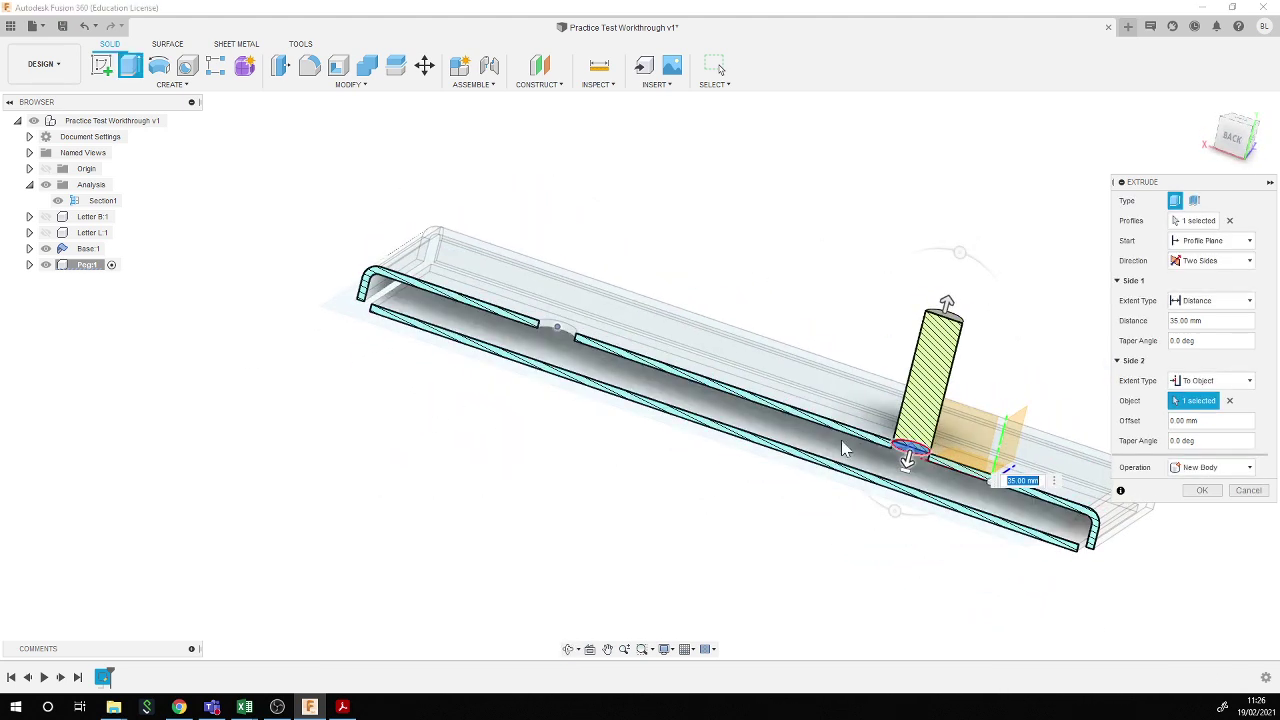
scroll(841, 448, "up", 3)
left_click_drag(863, 457, 849, 500)
left_click_drag(1232, 140, 1237, 147)
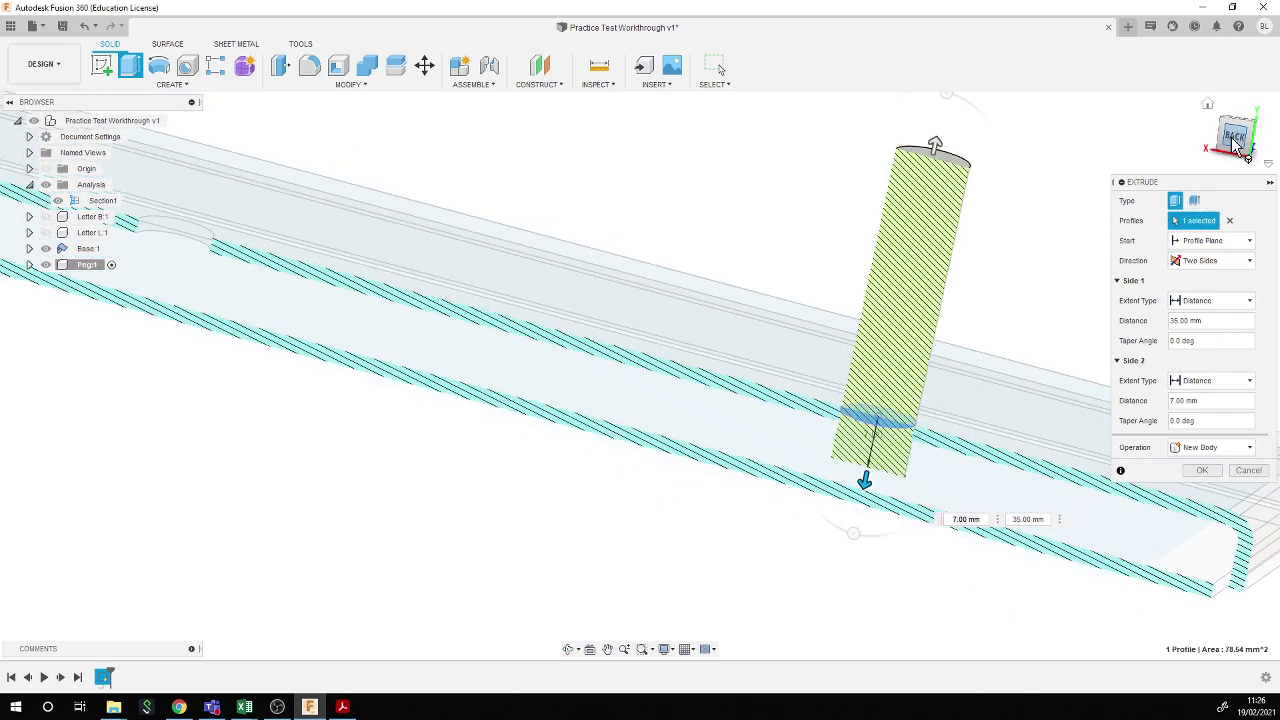
left_click(1237, 147)
left_click_drag(906, 394, 913, 430)
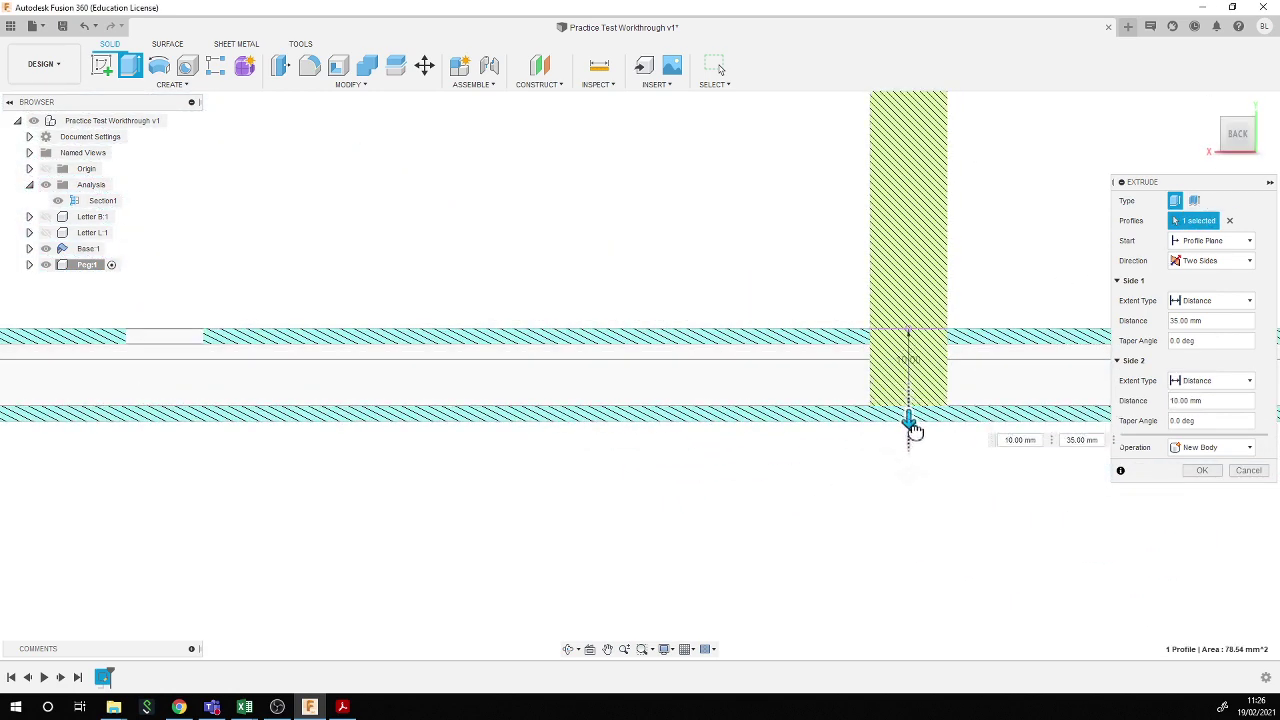
scroll(908, 418, "up", 2)
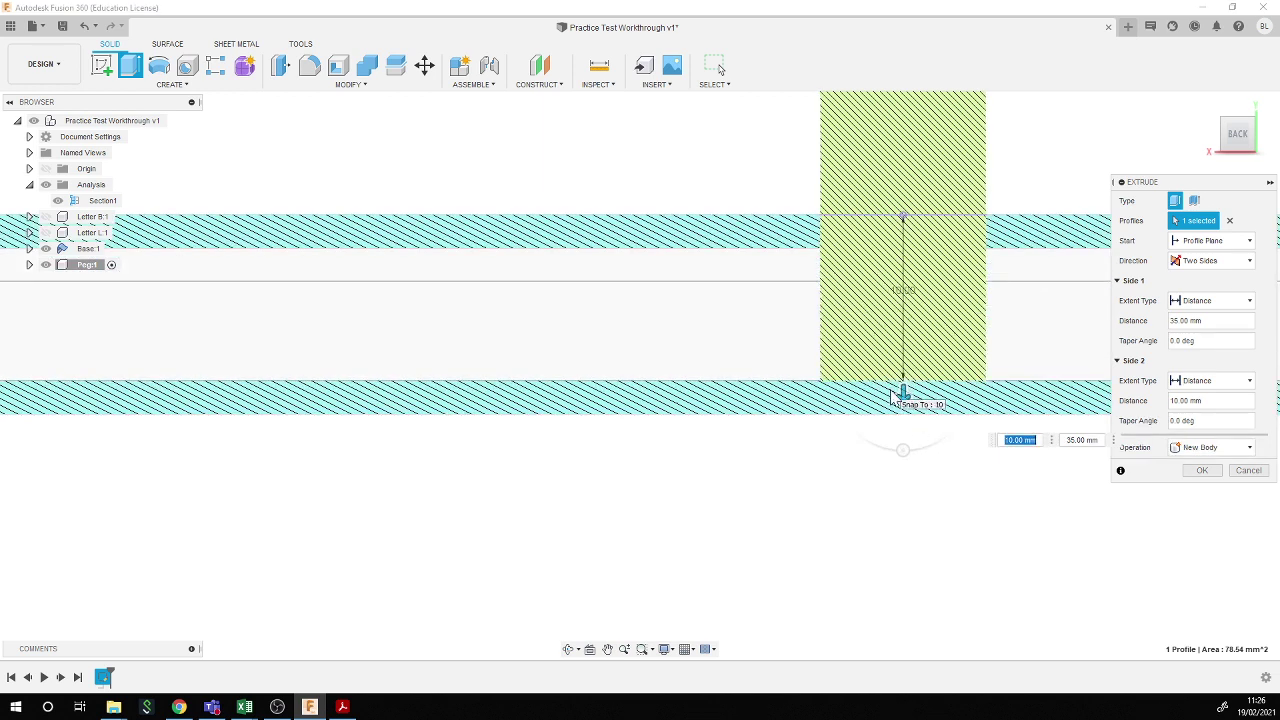
scroll(900, 390, "down", 4)
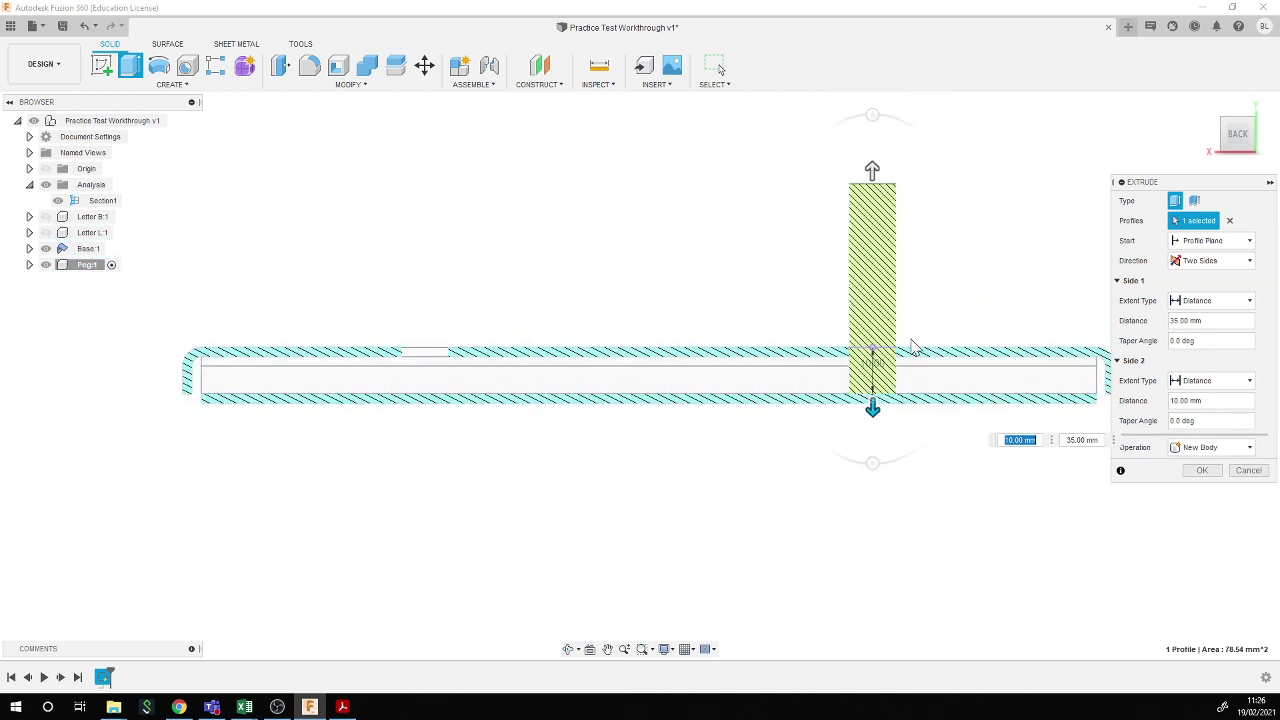
- Set the side 1 distance to 40 mm and complete the peg extrusion as a new body
left_click(1179, 320)
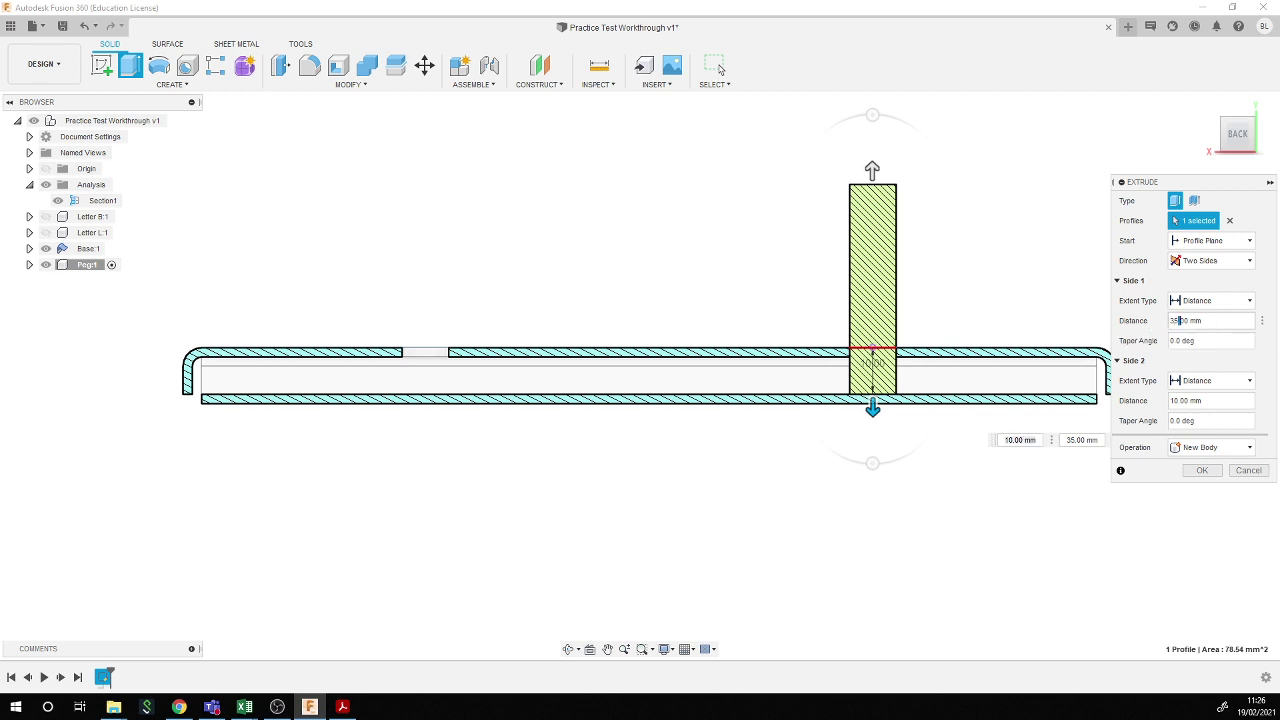
key("BackSpace")
key("BackSpace")
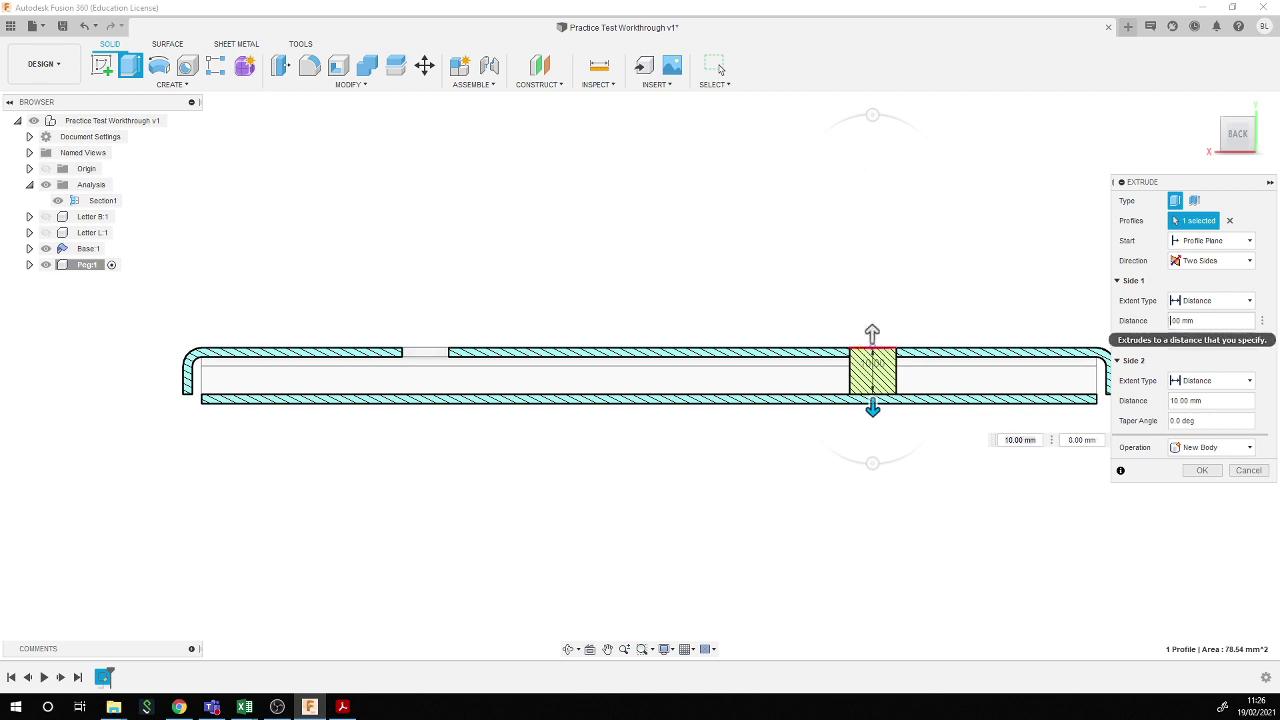
type("40.")
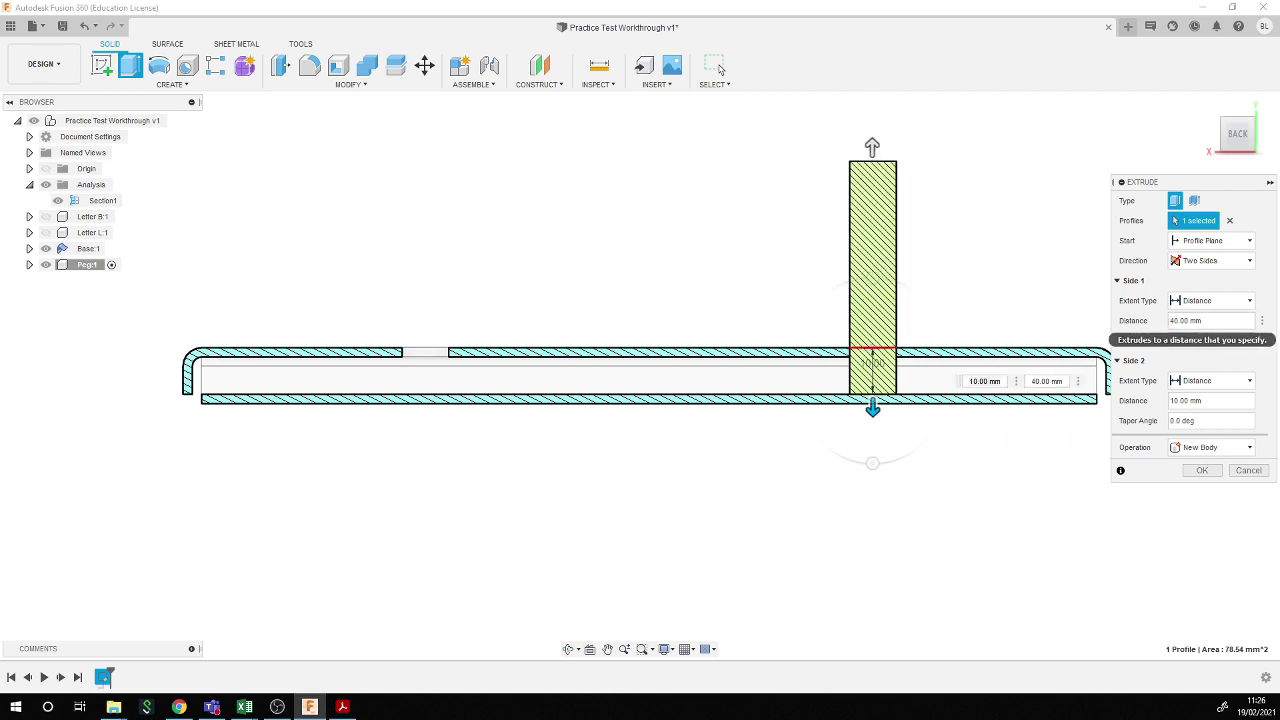
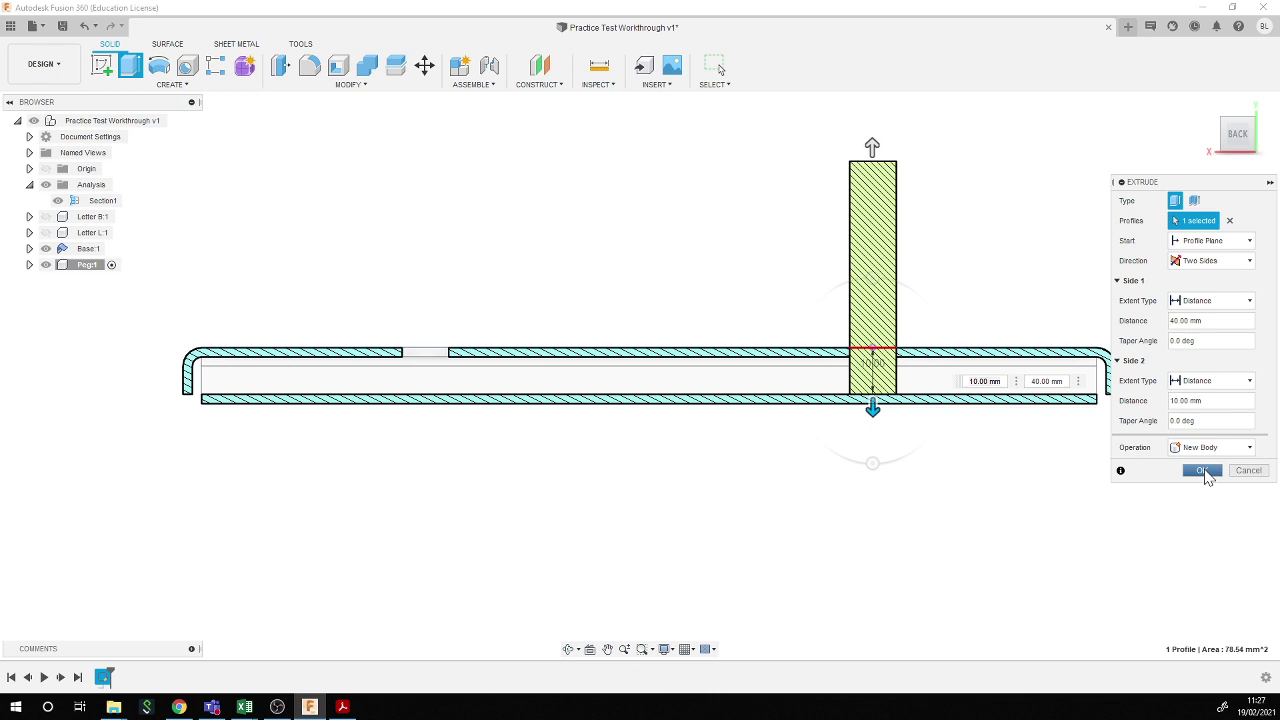
left_click(1204, 472)
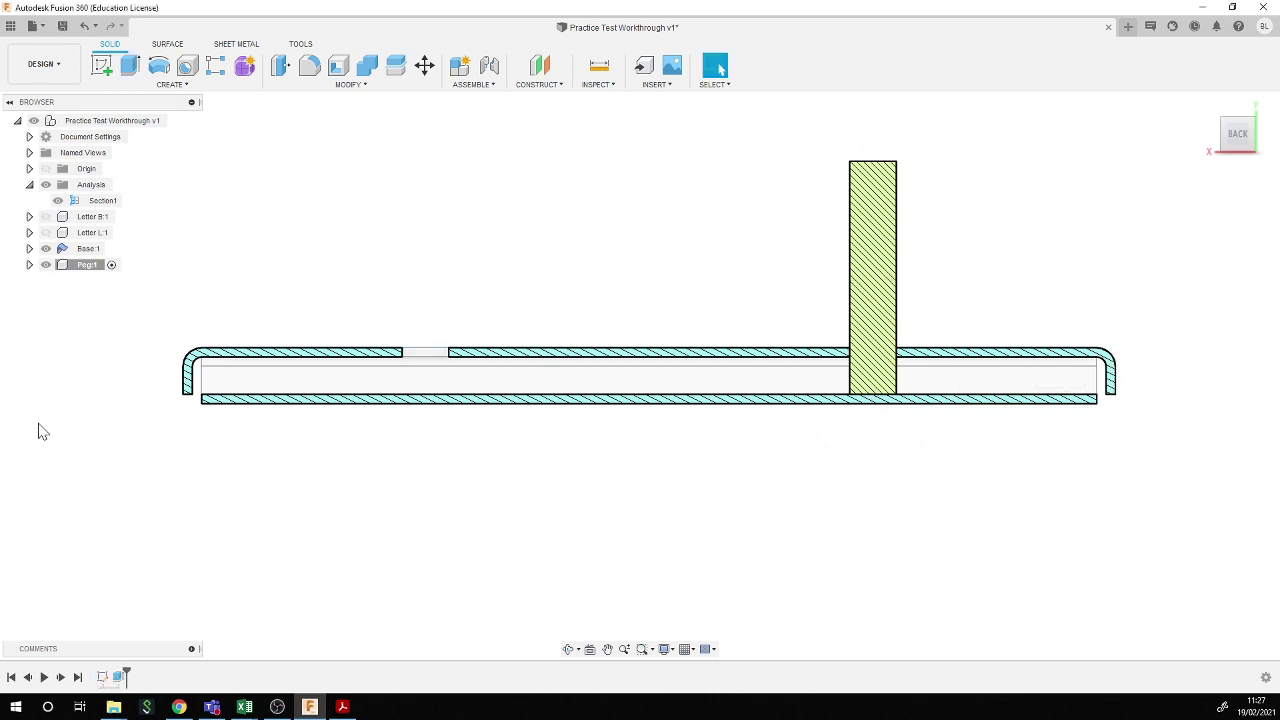
- Turn off the section analysis display to show the whole base and peg
left_click(45, 184)
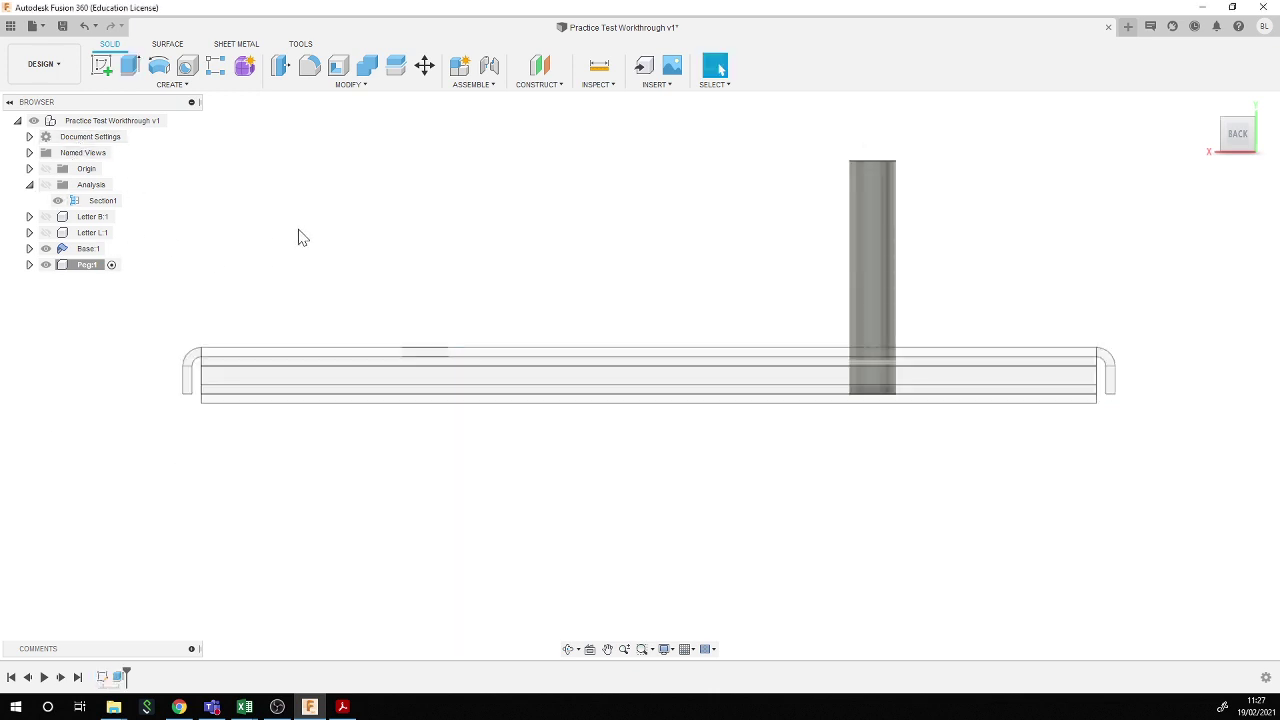
scroll(298, 237, "down", 2)
middle_click_drag(340, 206, 314, 240, "shift")
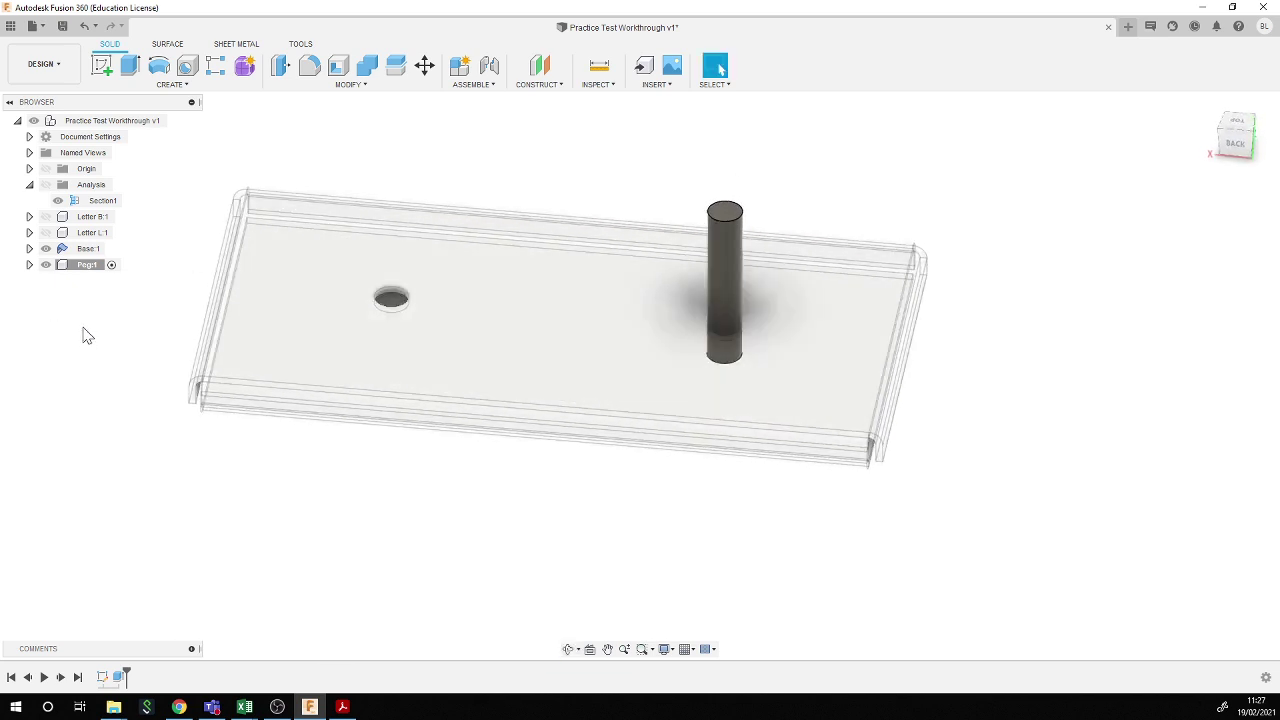
right_click(91, 268)
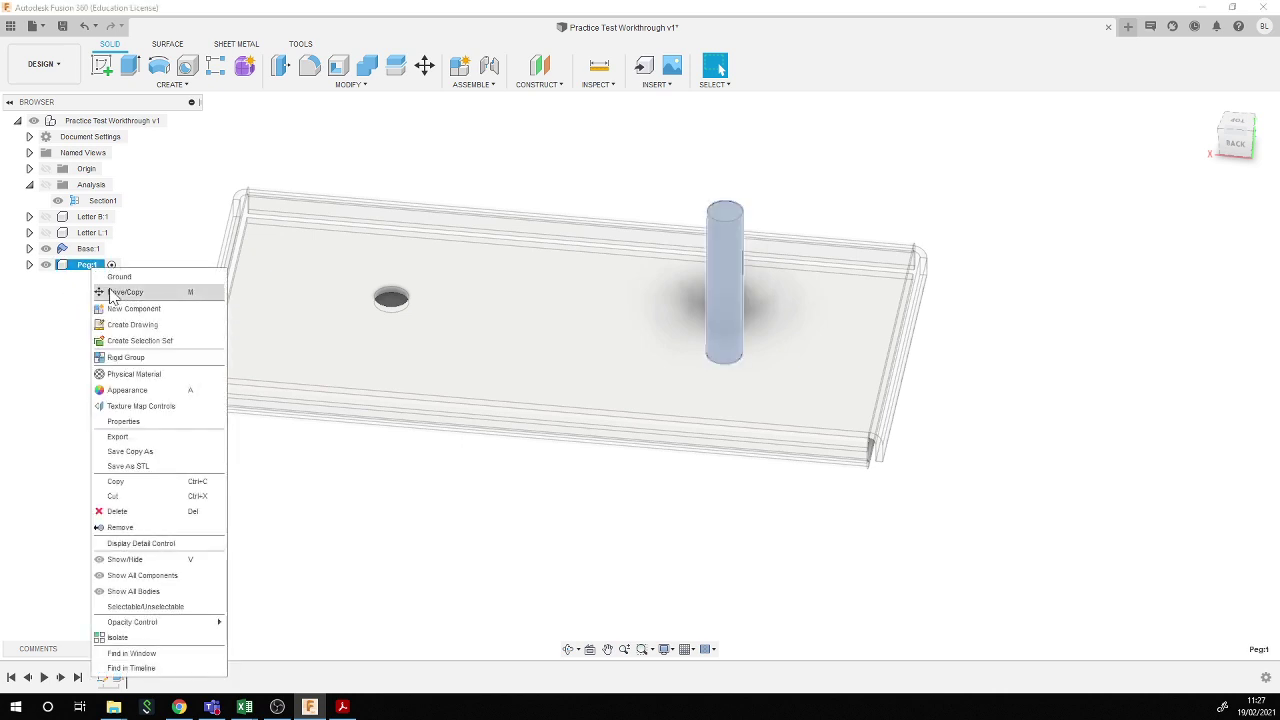
left_click(124, 292)
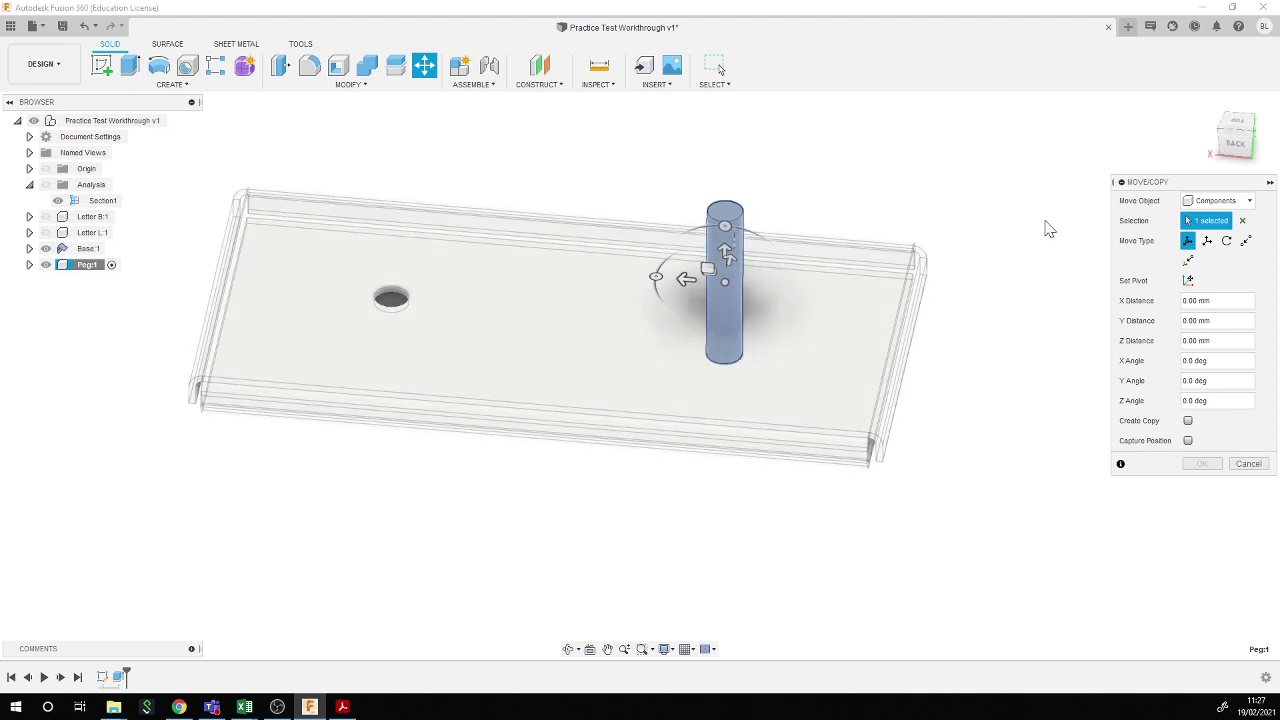
left_click(1188, 421)
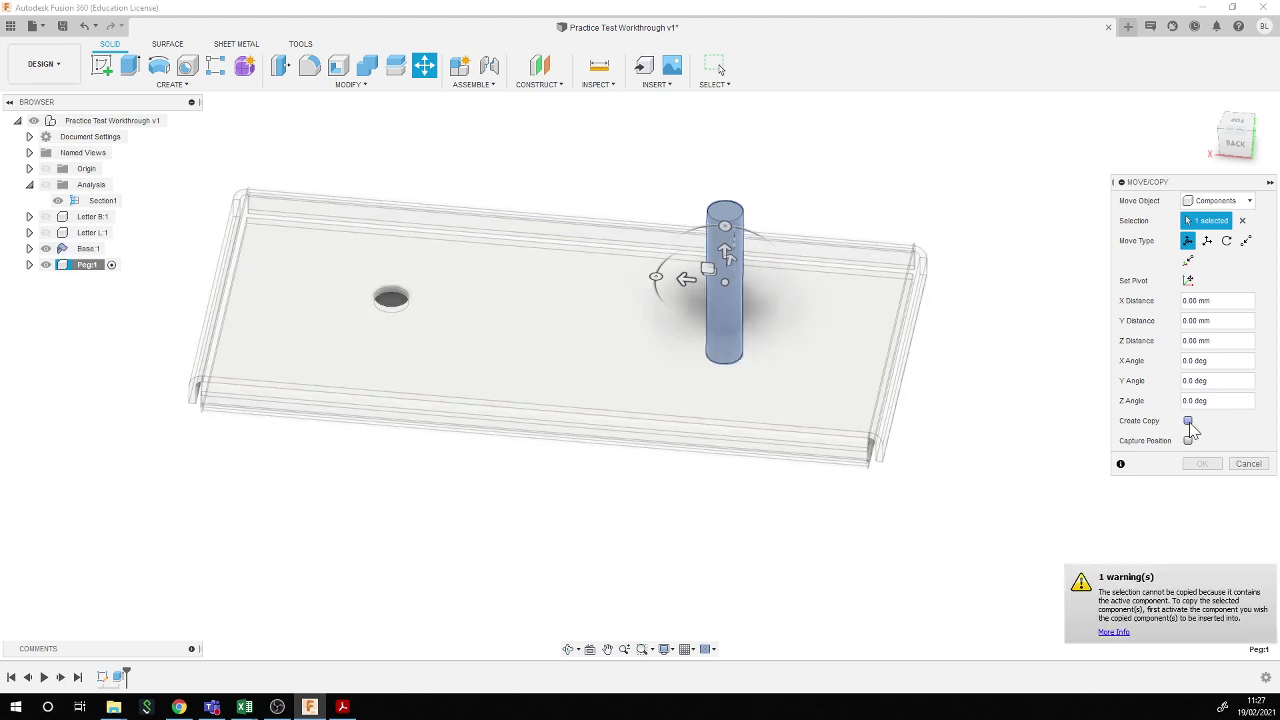
left_click(1248, 463)
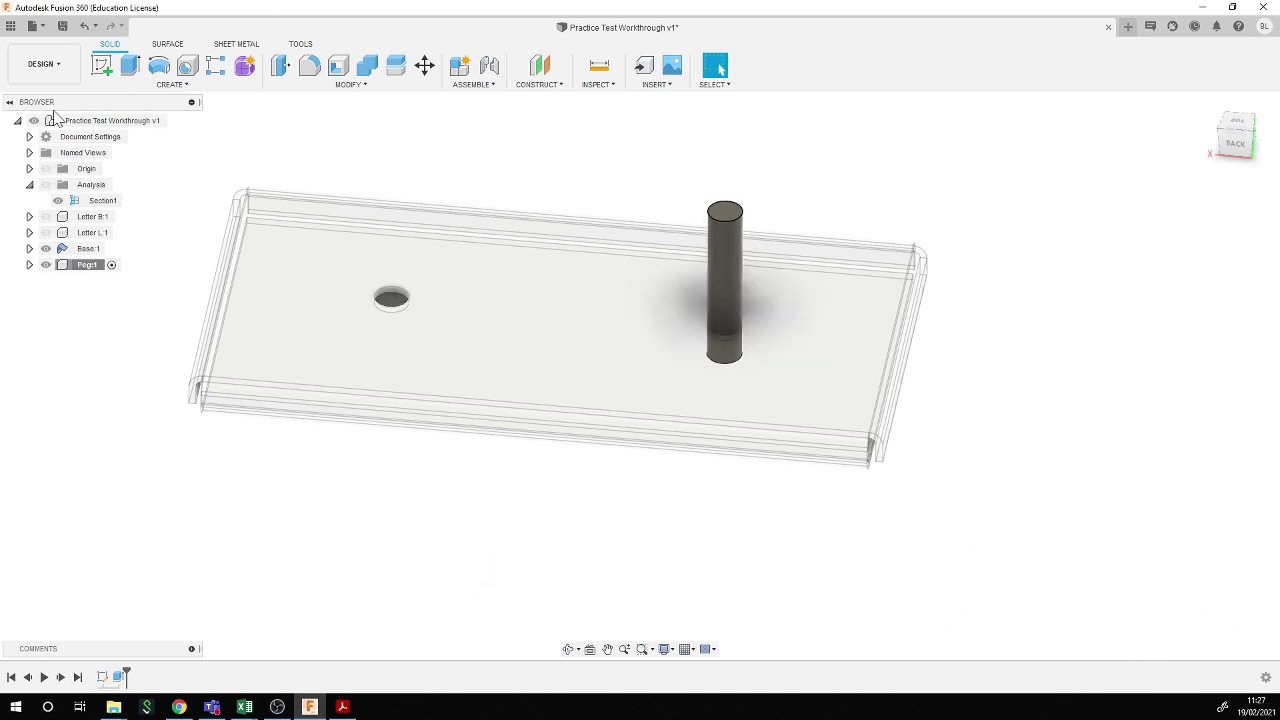
- Activate the top-level component of the Practice Test Workthrough design
left_click(112, 121)
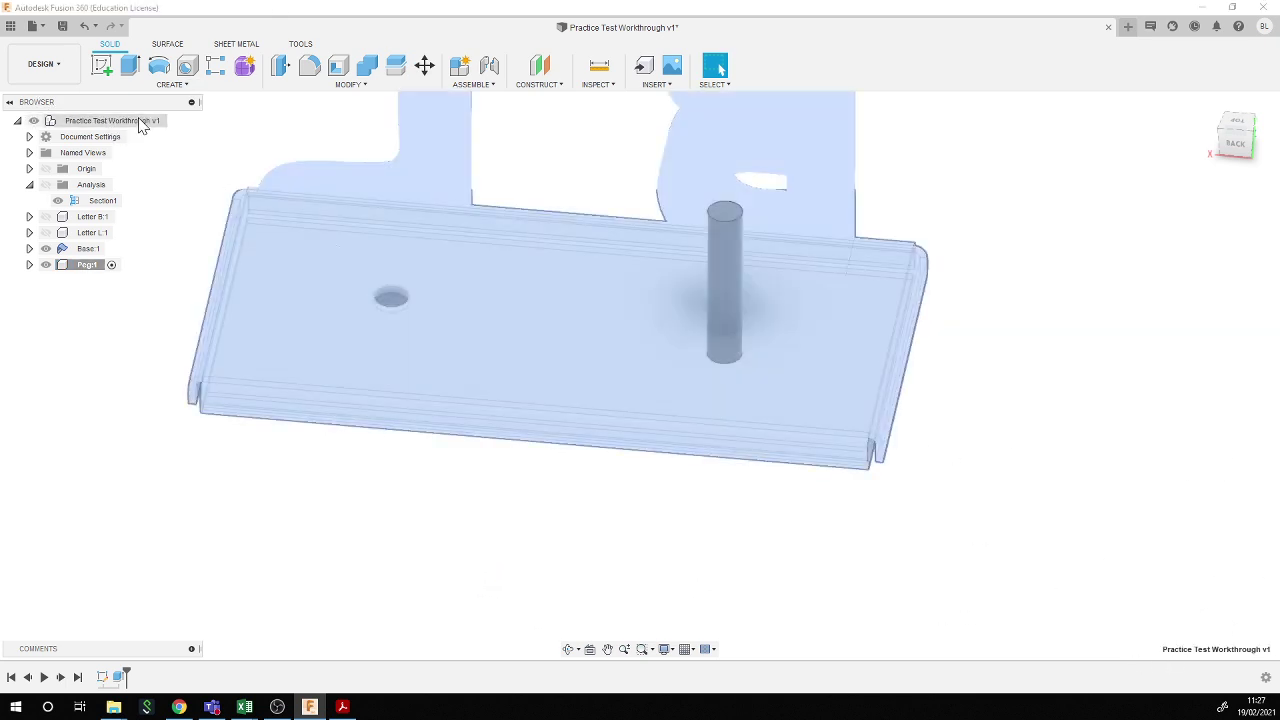
left_click(186, 121)
key("Escape")
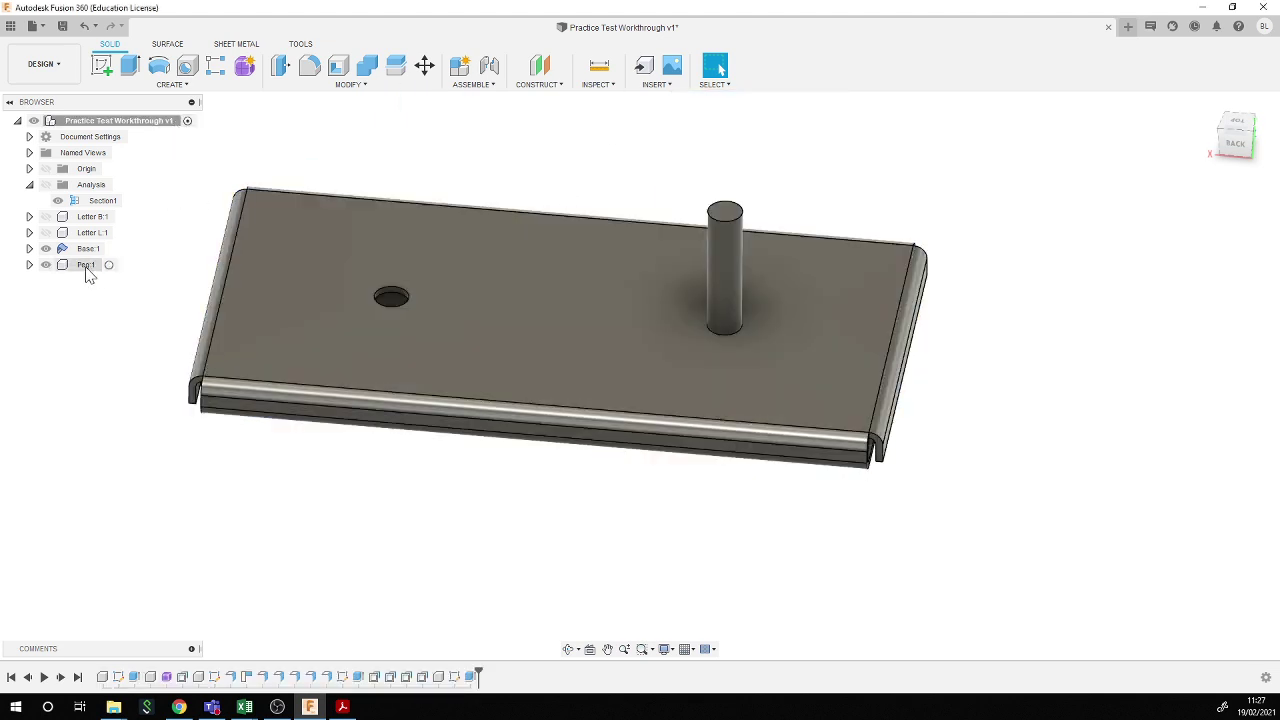
- Copy the Peg component into the base's other hole using Move/Copy with Create Copy and an X distance of 192/2 mm
left_click(87, 267)
right_click(88, 276)
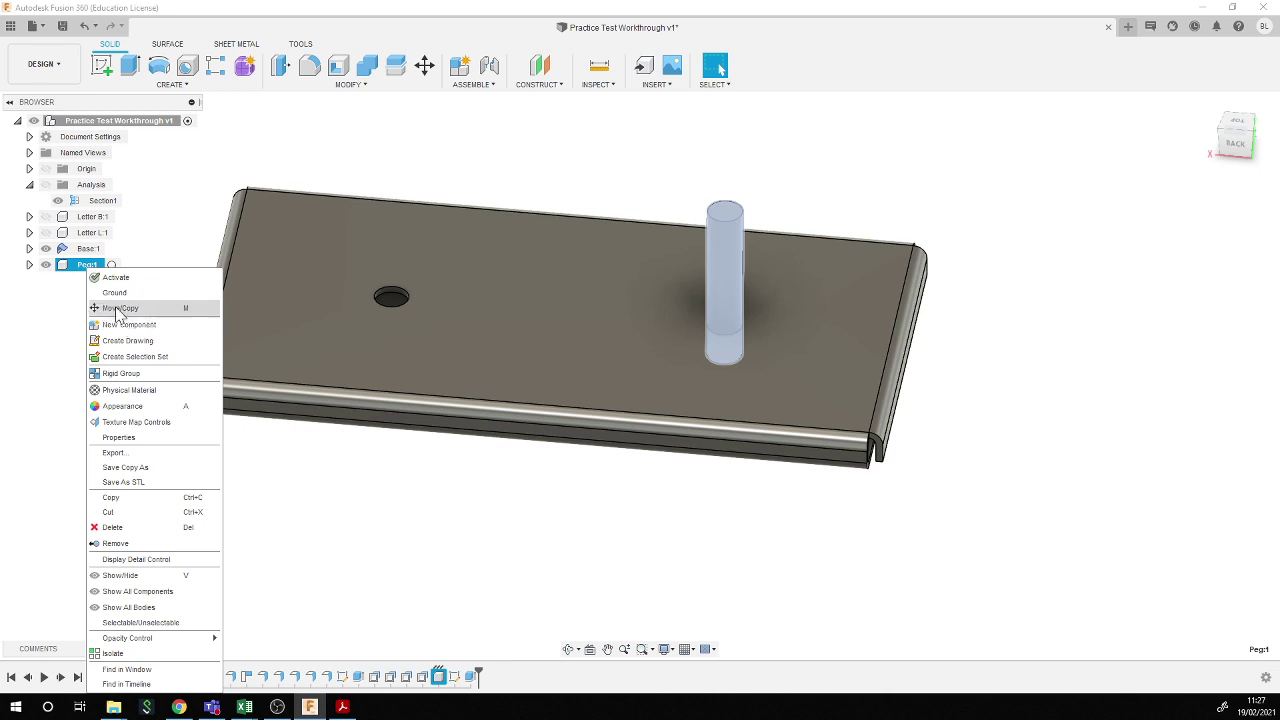
left_click(118, 310)
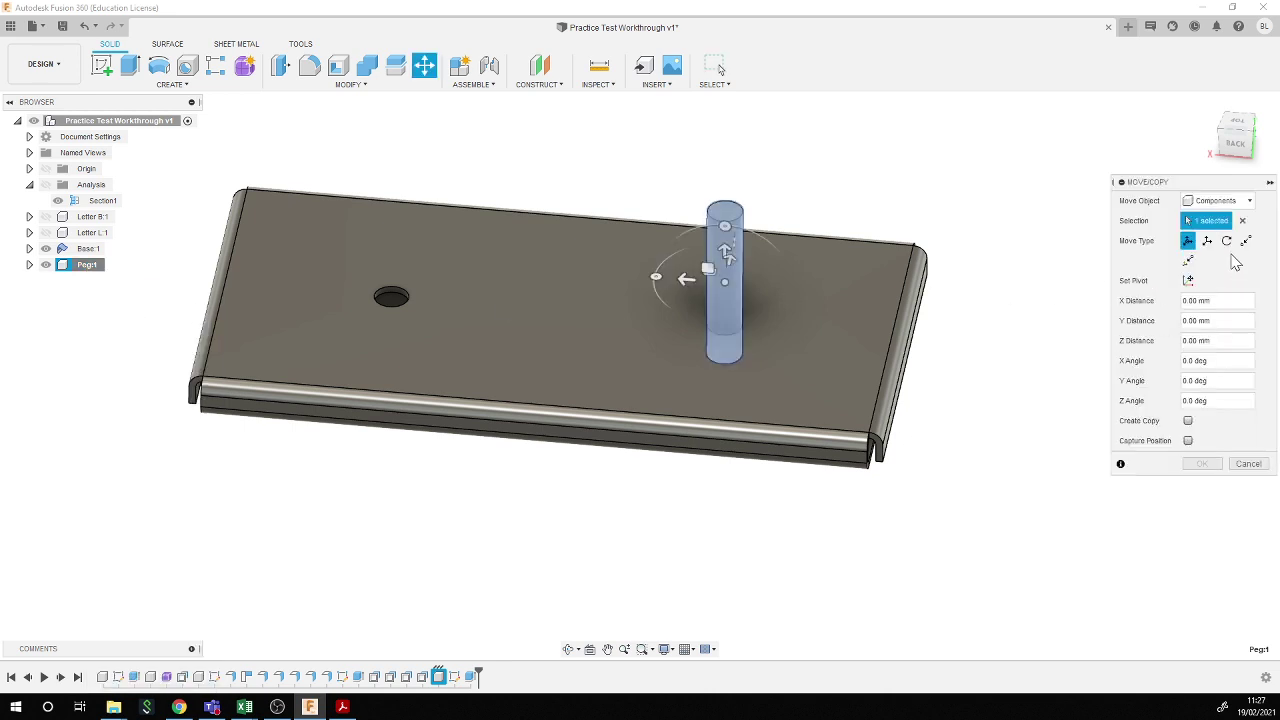
left_click(1188, 421)
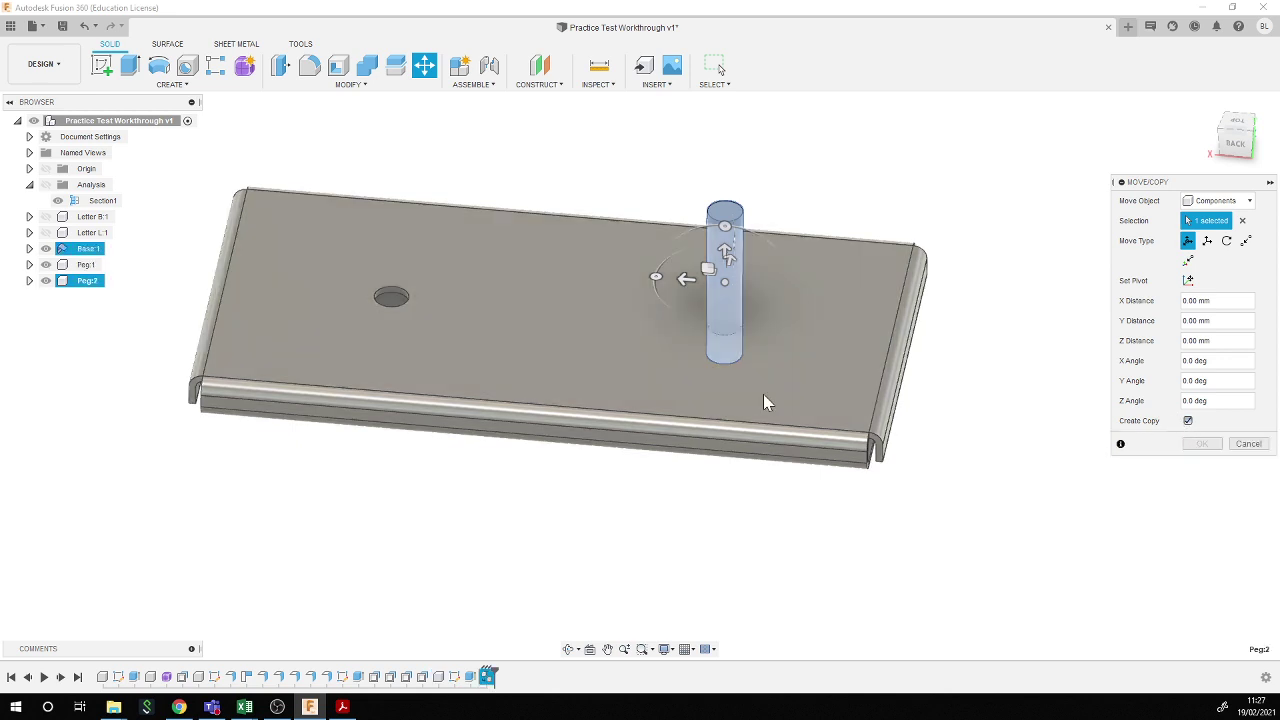
left_click_drag(686, 278, 358, 258)
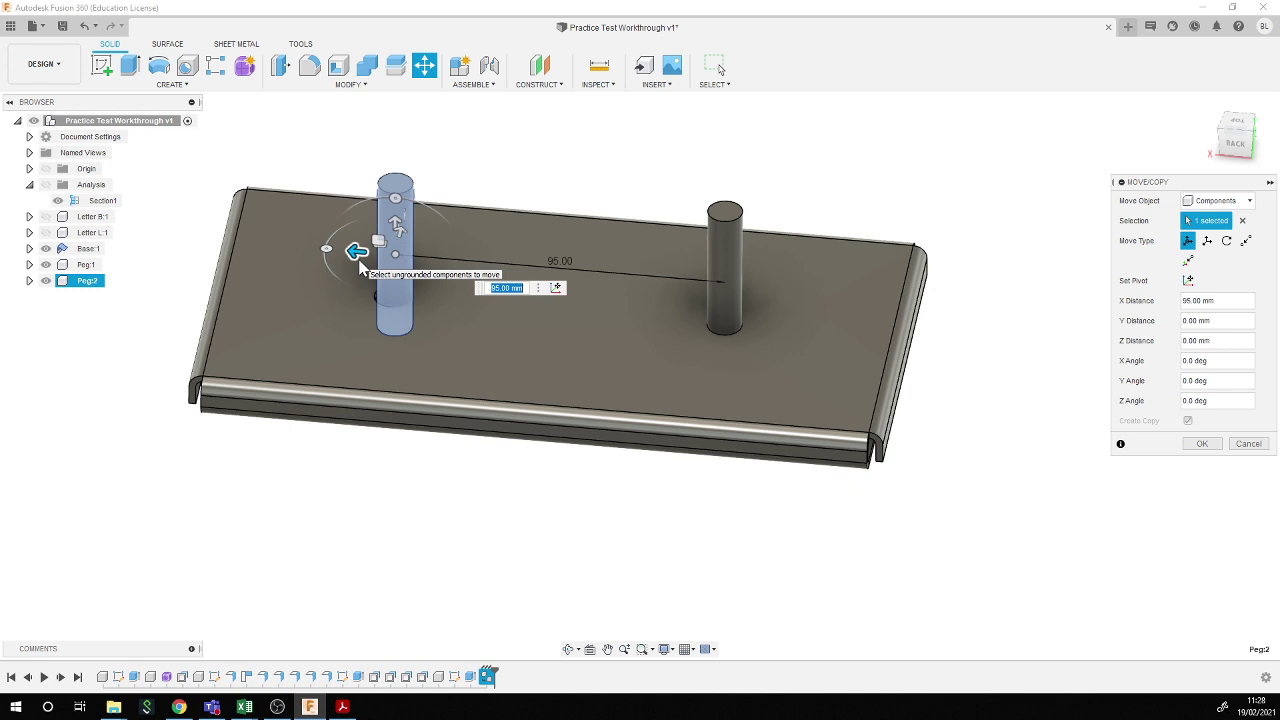
type("46*2")
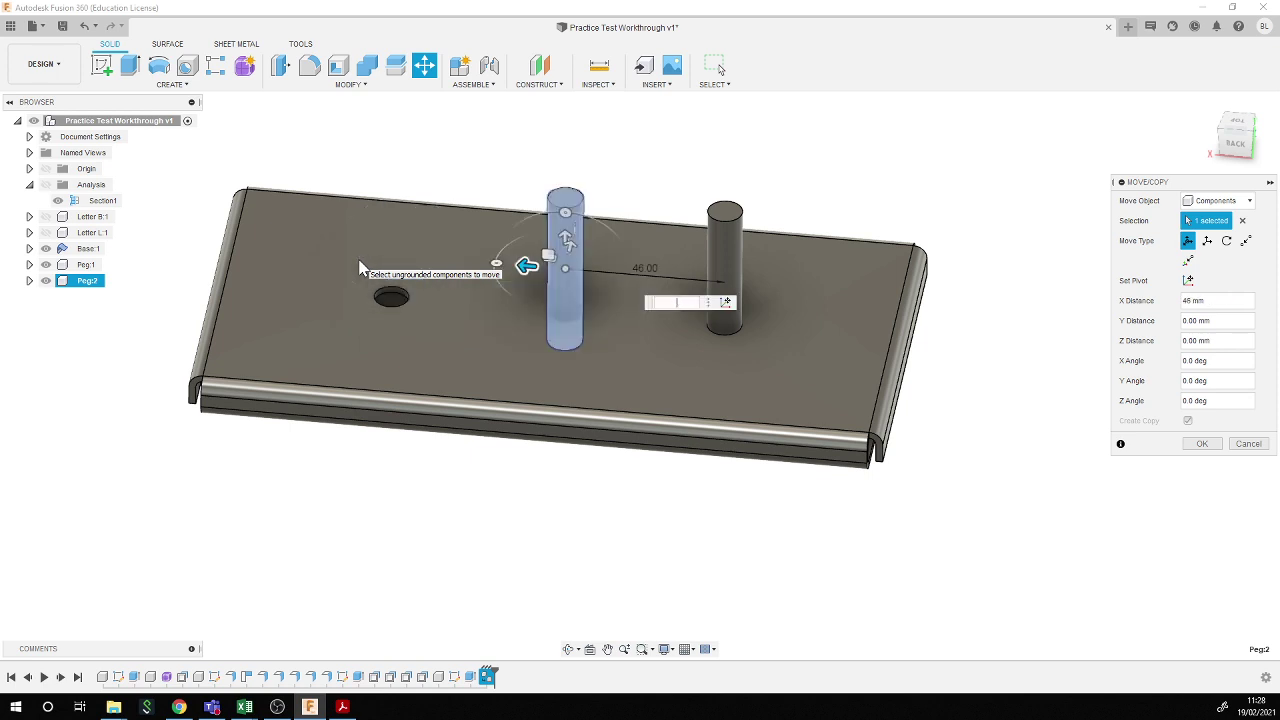
type("192/2")
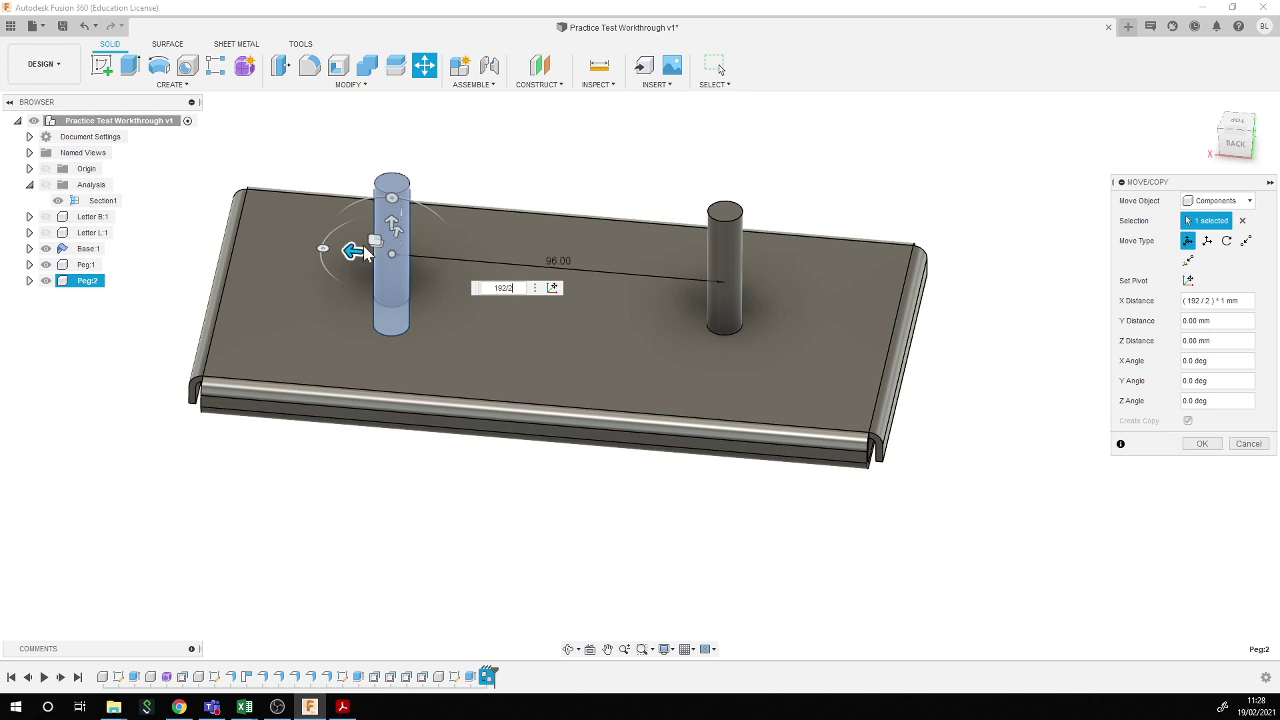
left_click(1203, 443)
scroll(570, 510, "down", 3)
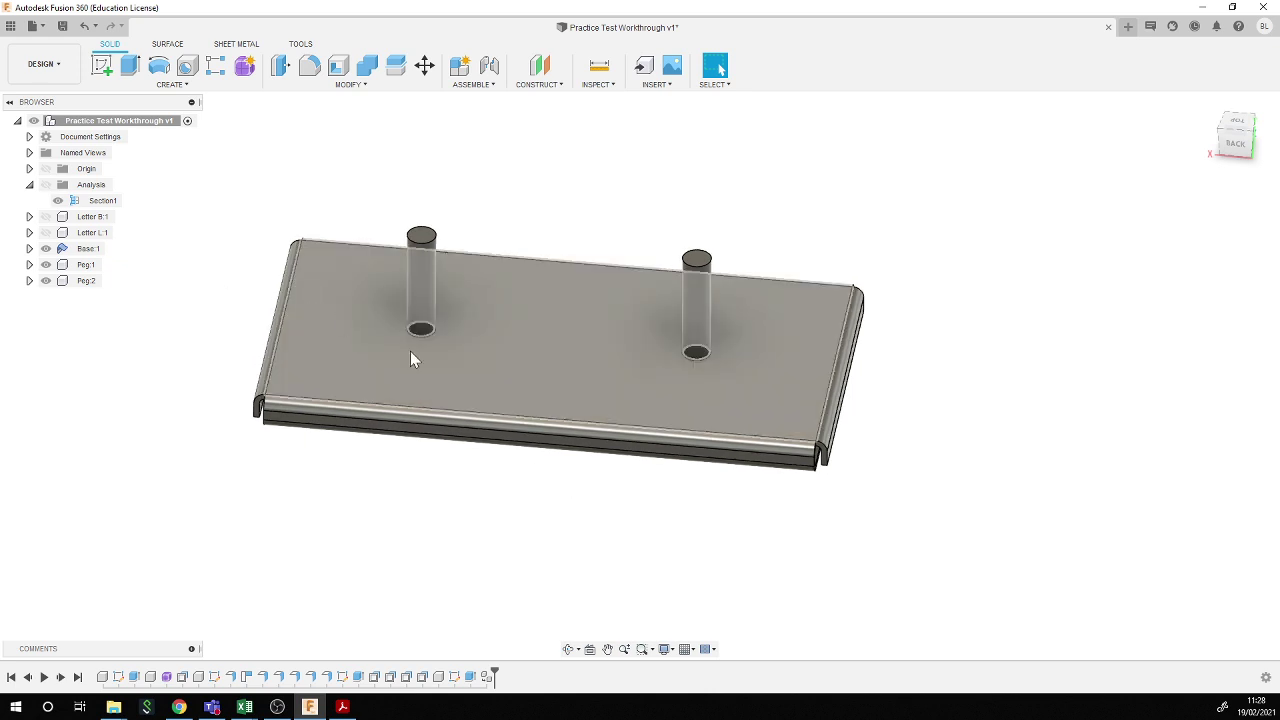
middle_click_drag(371, 394, 387, 322, "shift")
key("Escape")
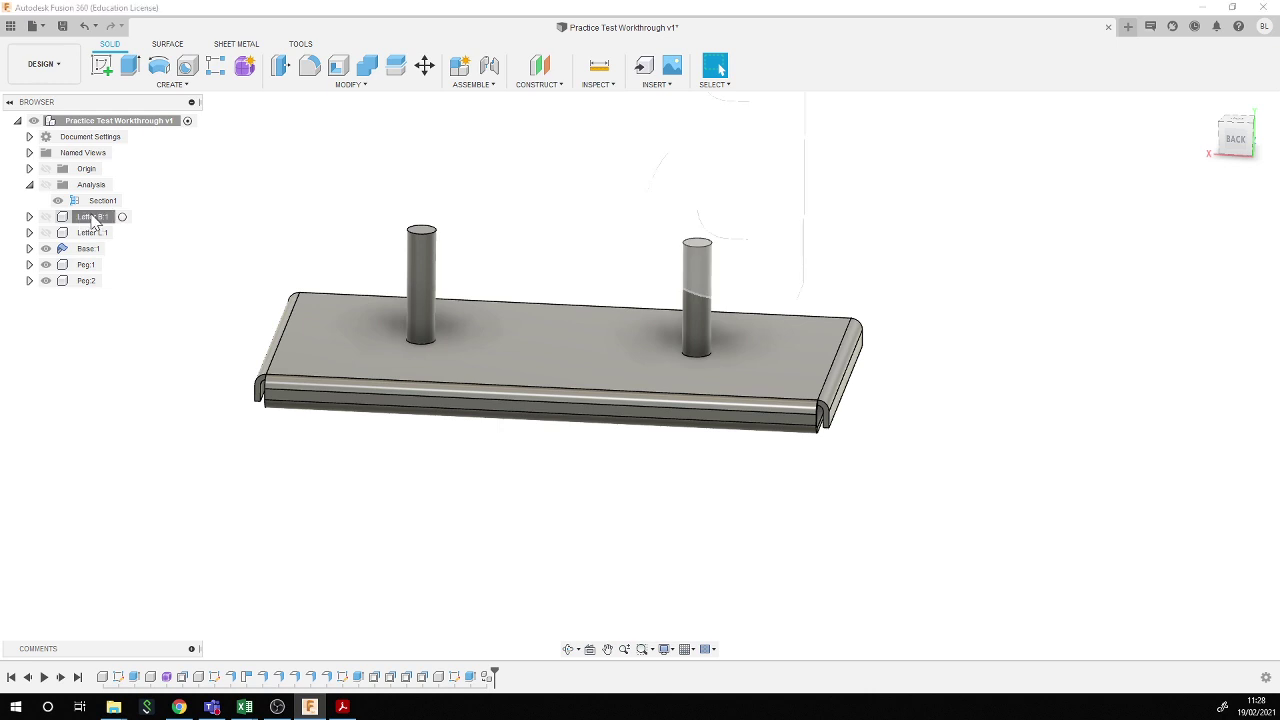
- Activate the Letter B component and make it visible, hiding the base and both pegs
left_click(124, 216)
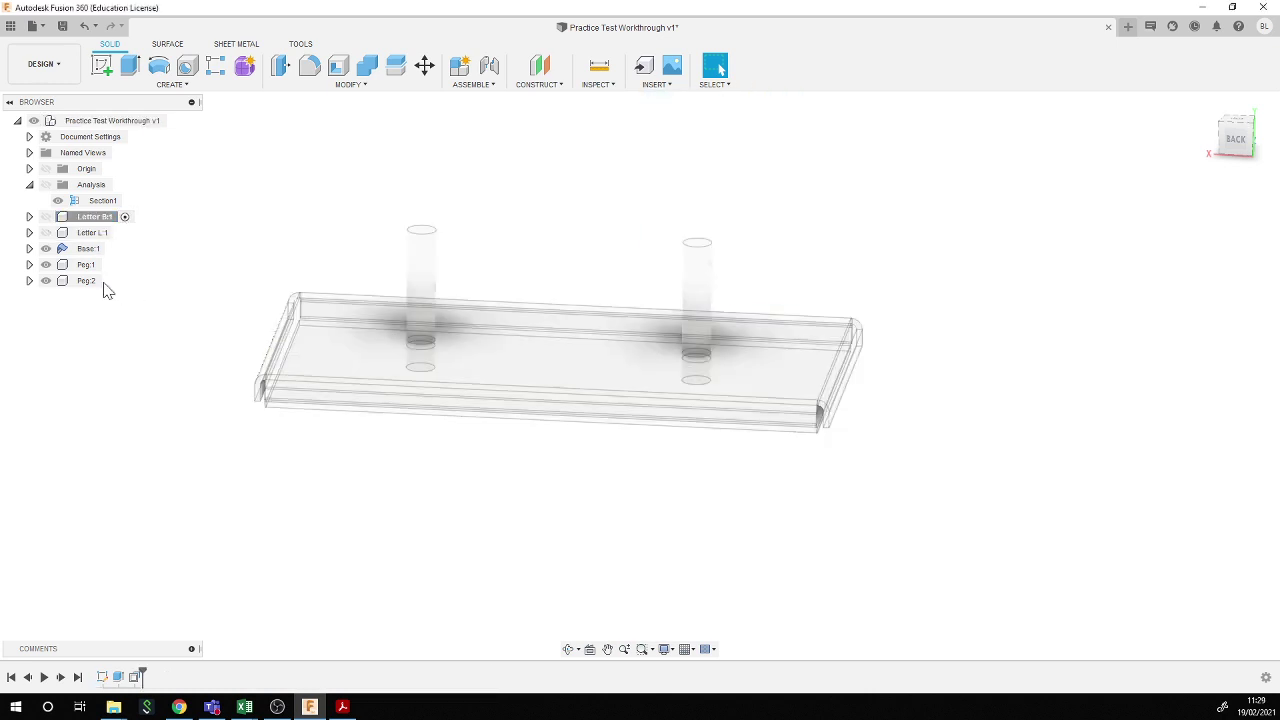
left_click(45, 248)
left_click(45, 264)
left_click(45, 280)
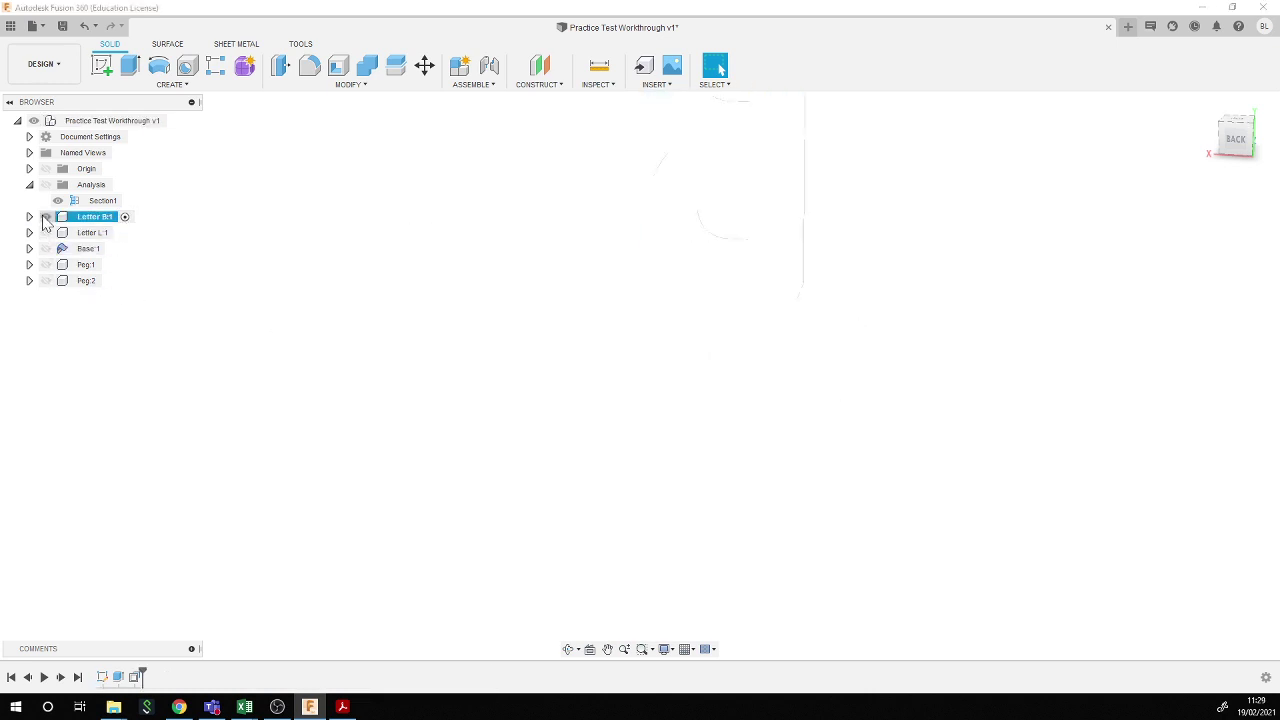
left_click(45, 216)
- Start a sketch on the horizontal plane at the underside of Letter B, viewed from the bottom
middle_click_drag(577, 400, 572, 262, "shift")
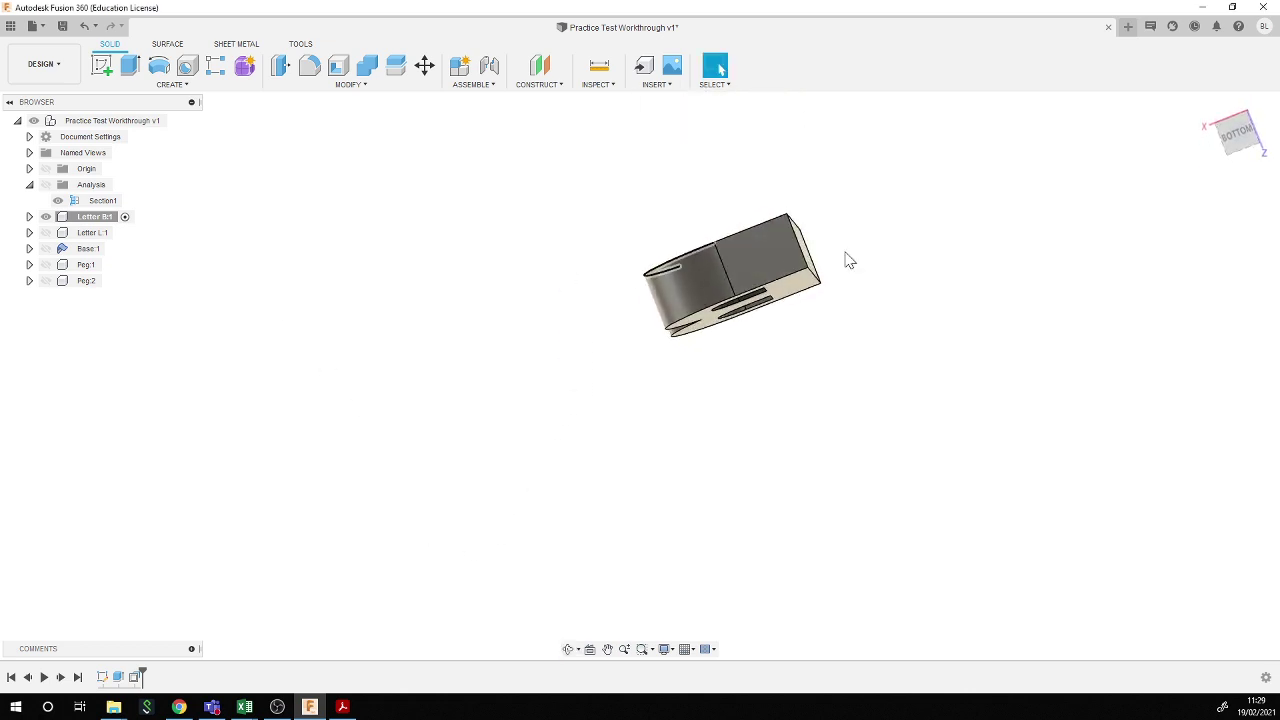
left_click(1238, 135)
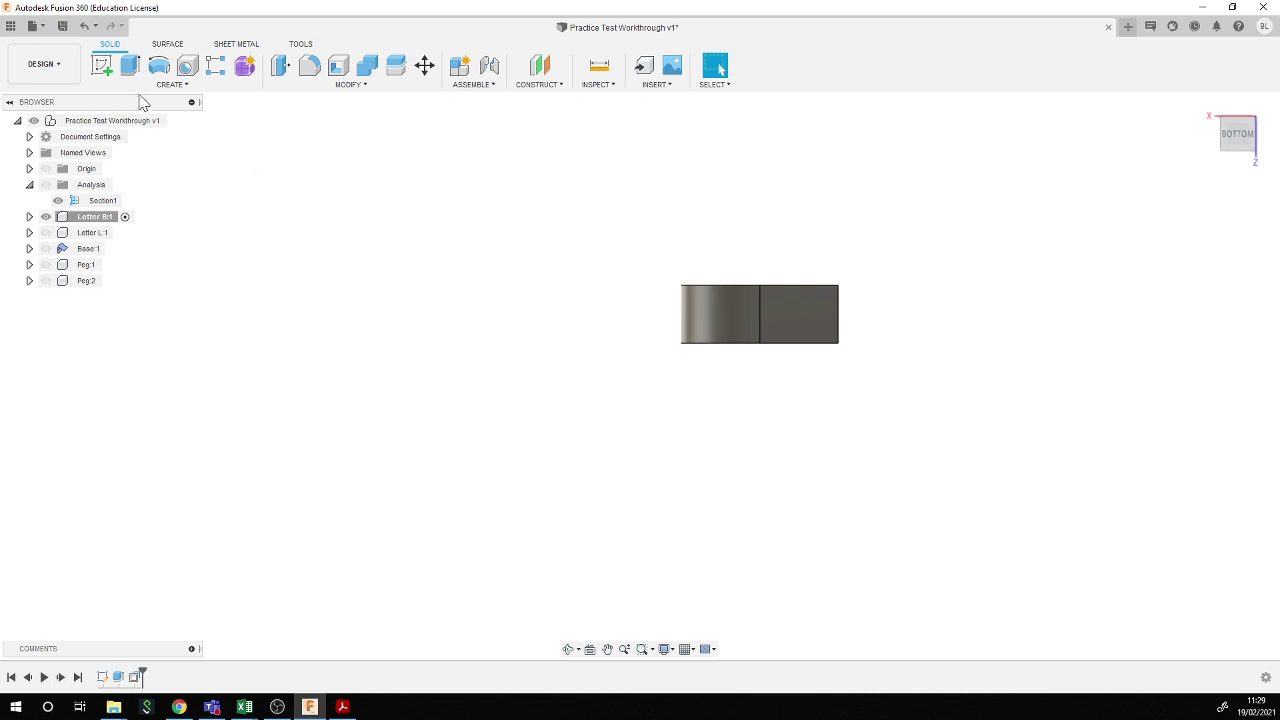
left_click(101, 65)
left_click(789, 318)
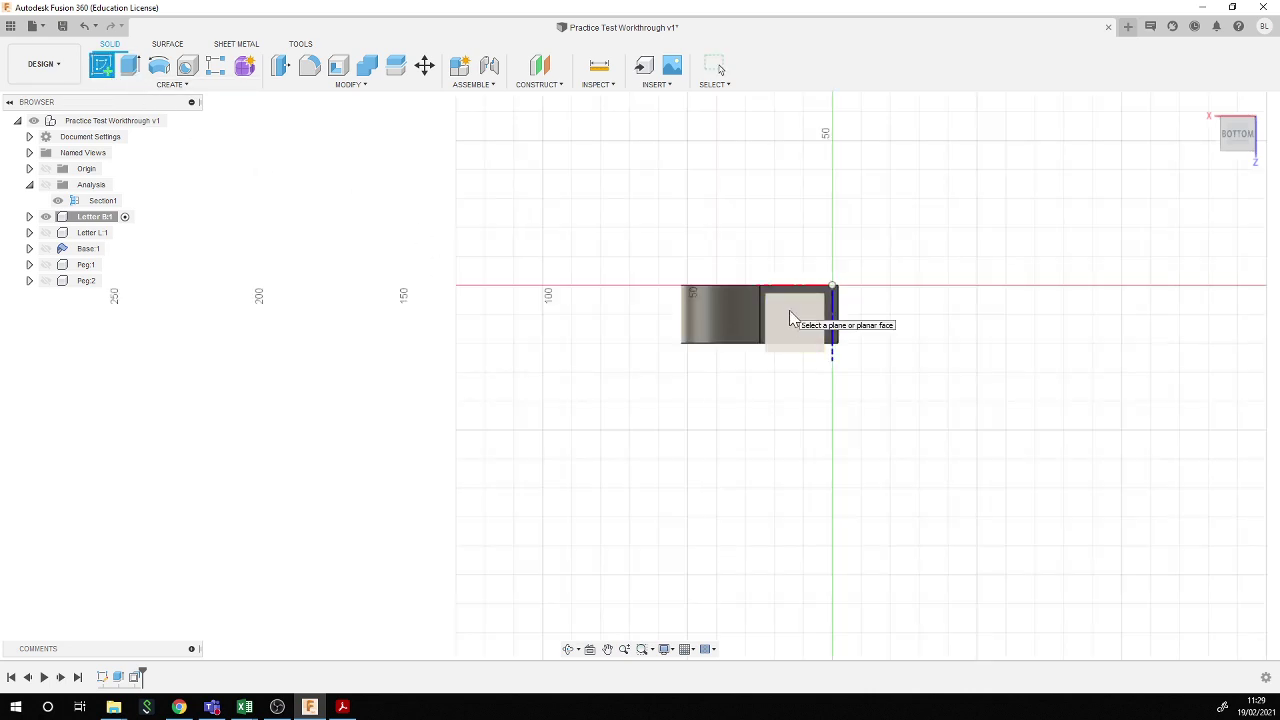
left_click(789, 318)
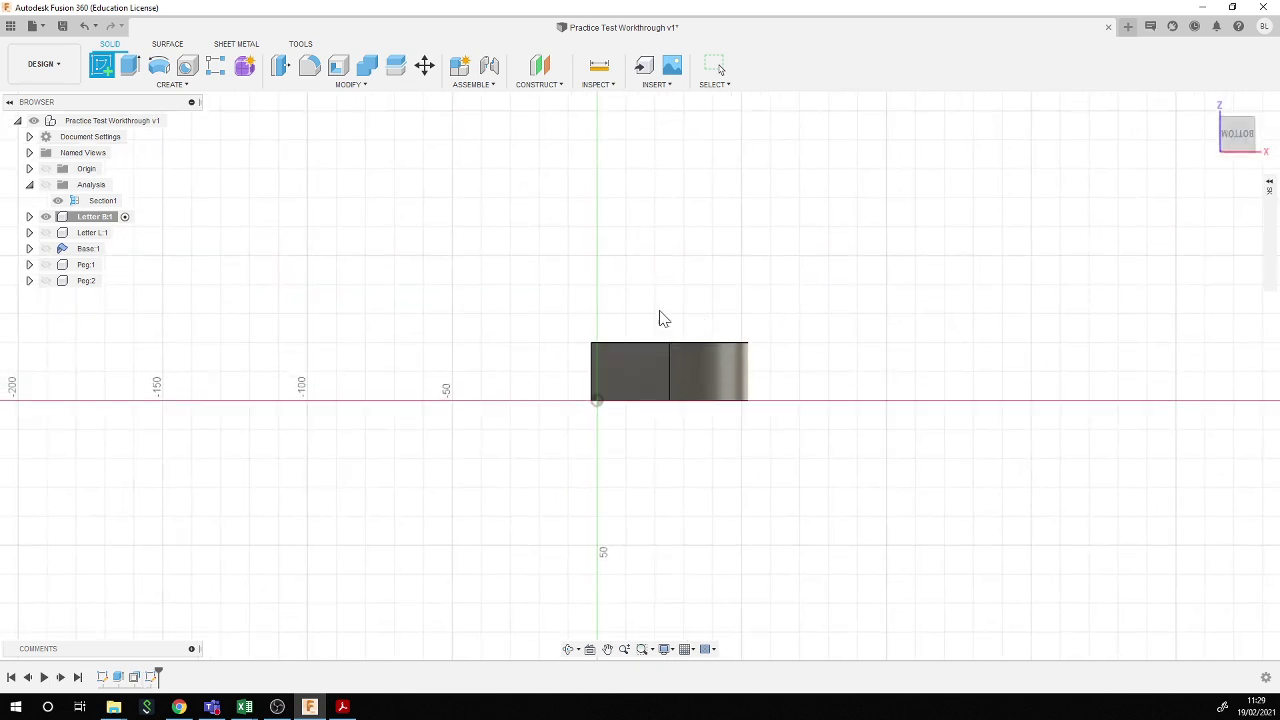
- Sketch a 10 mm diameter circle midway across the underside's thickness, near the face's middle edge, and finish the sketch
scroll(662, 308, "up", 5)
scroll(649, 409, "down", 4)
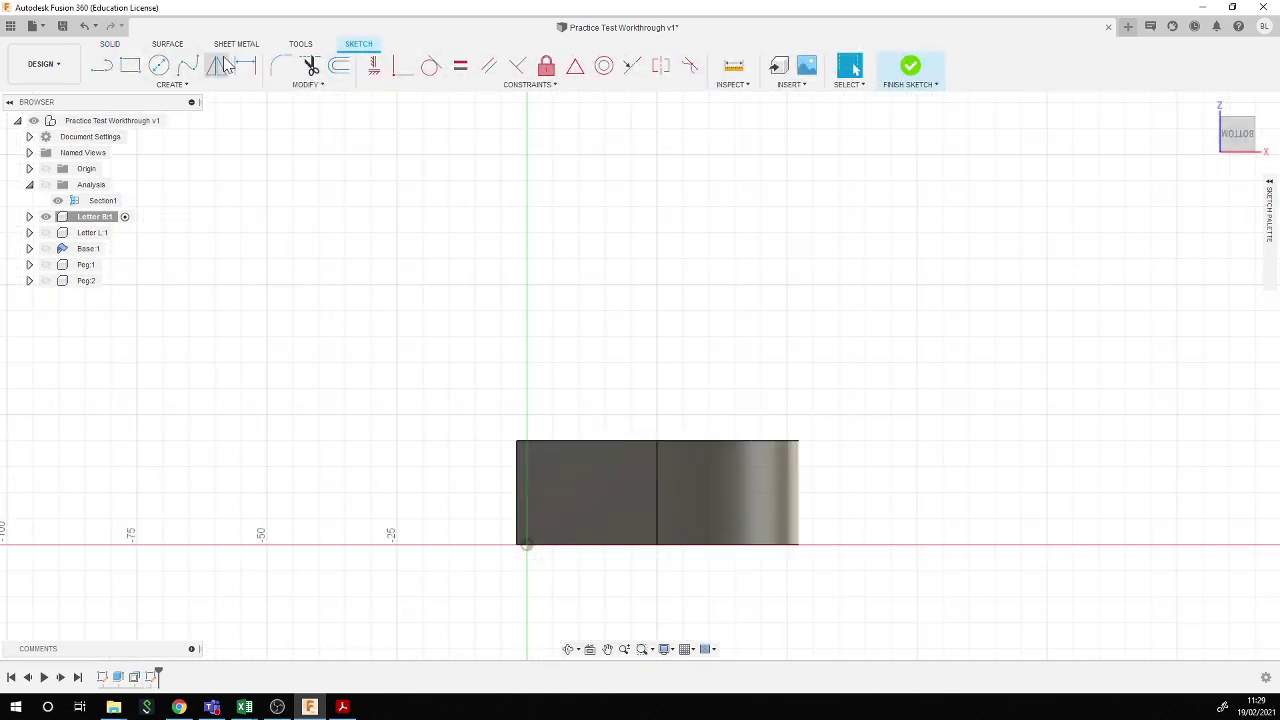
left_click(159, 65)
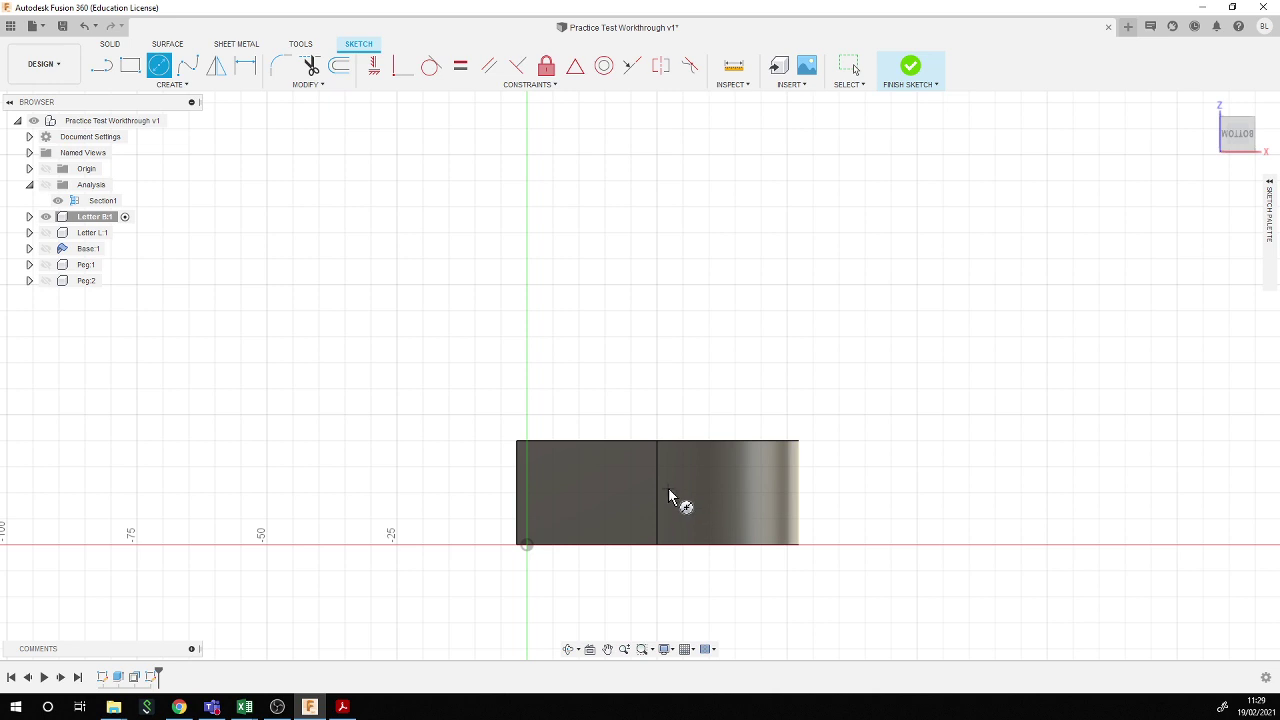
scroll(670, 497, "up", 3)
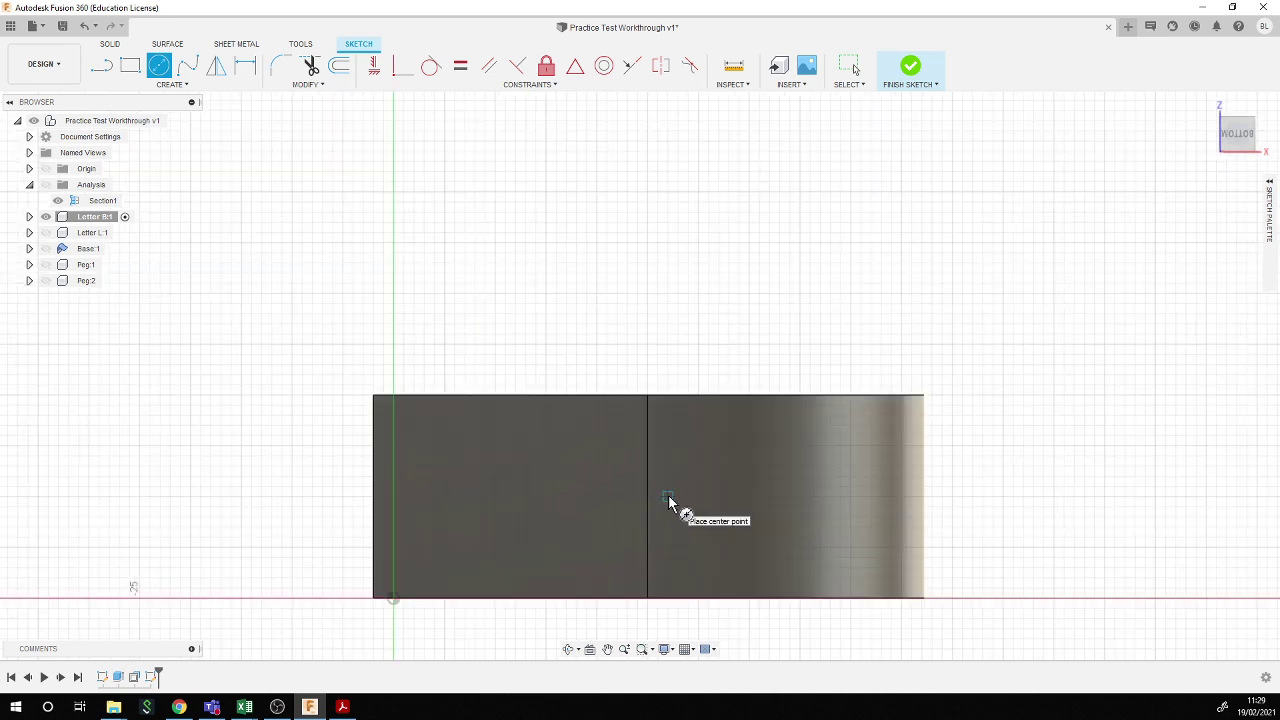
left_click(668, 496)
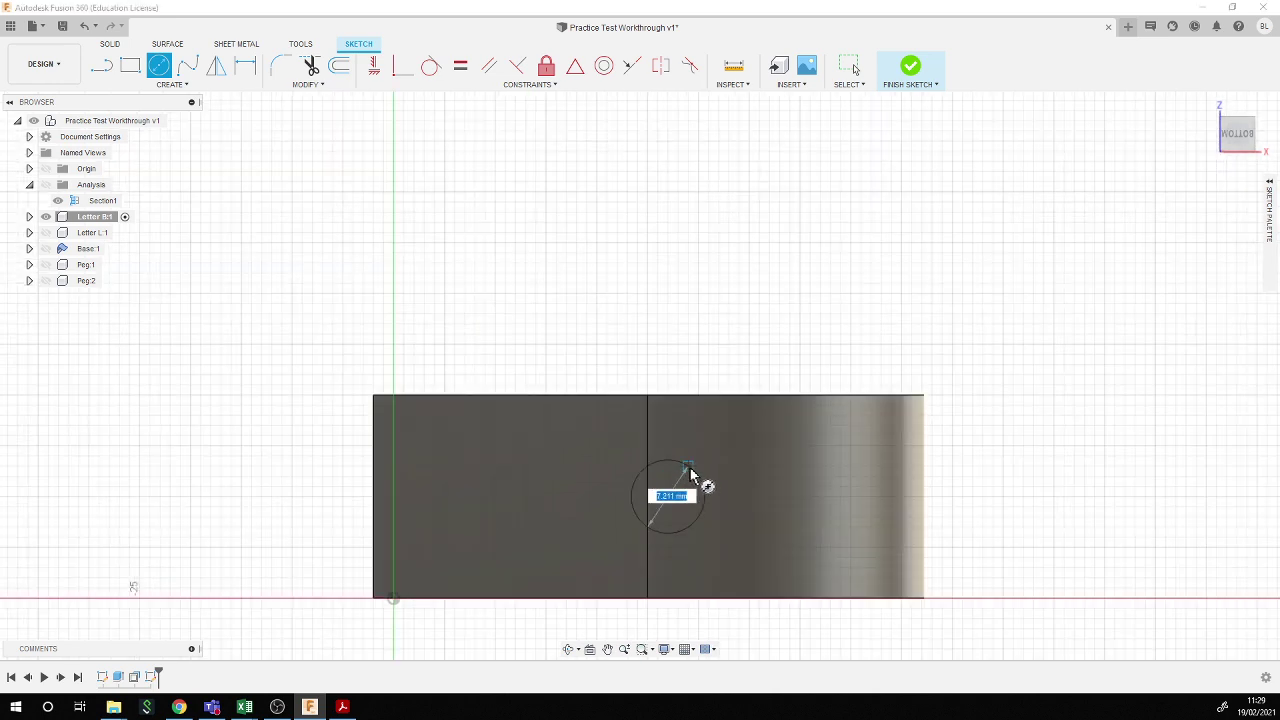
type("10")
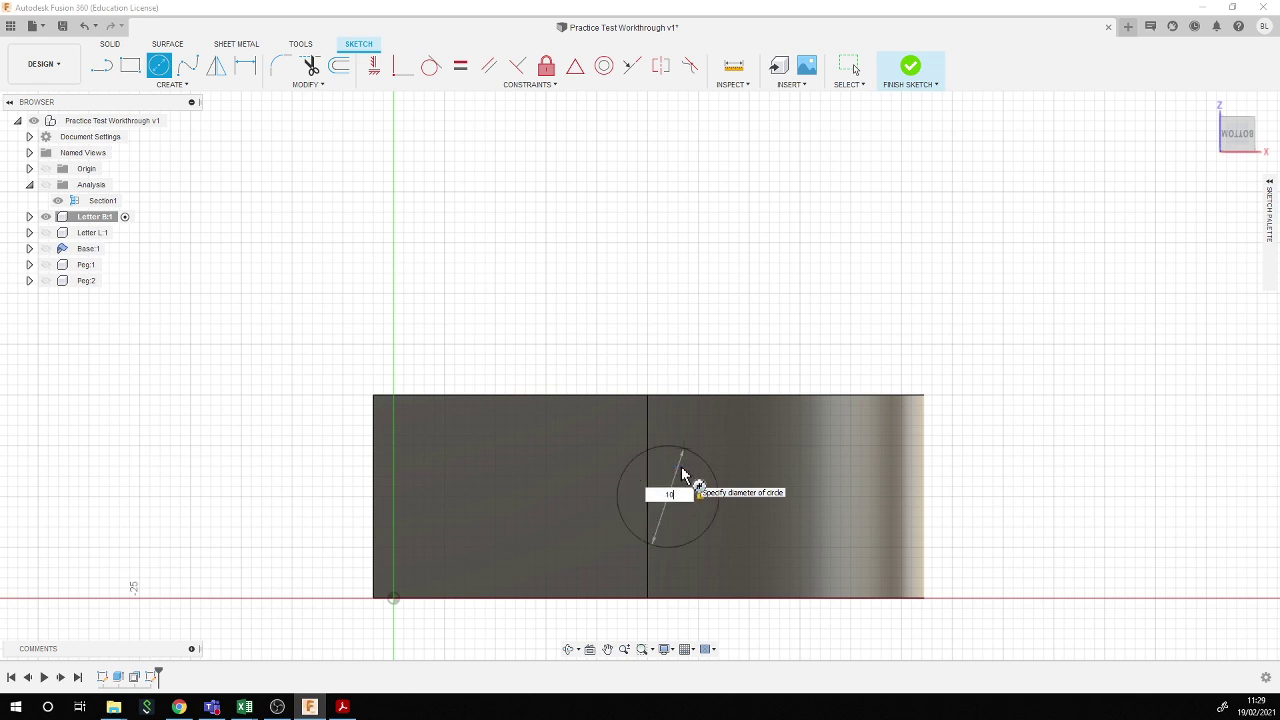
key("Return")
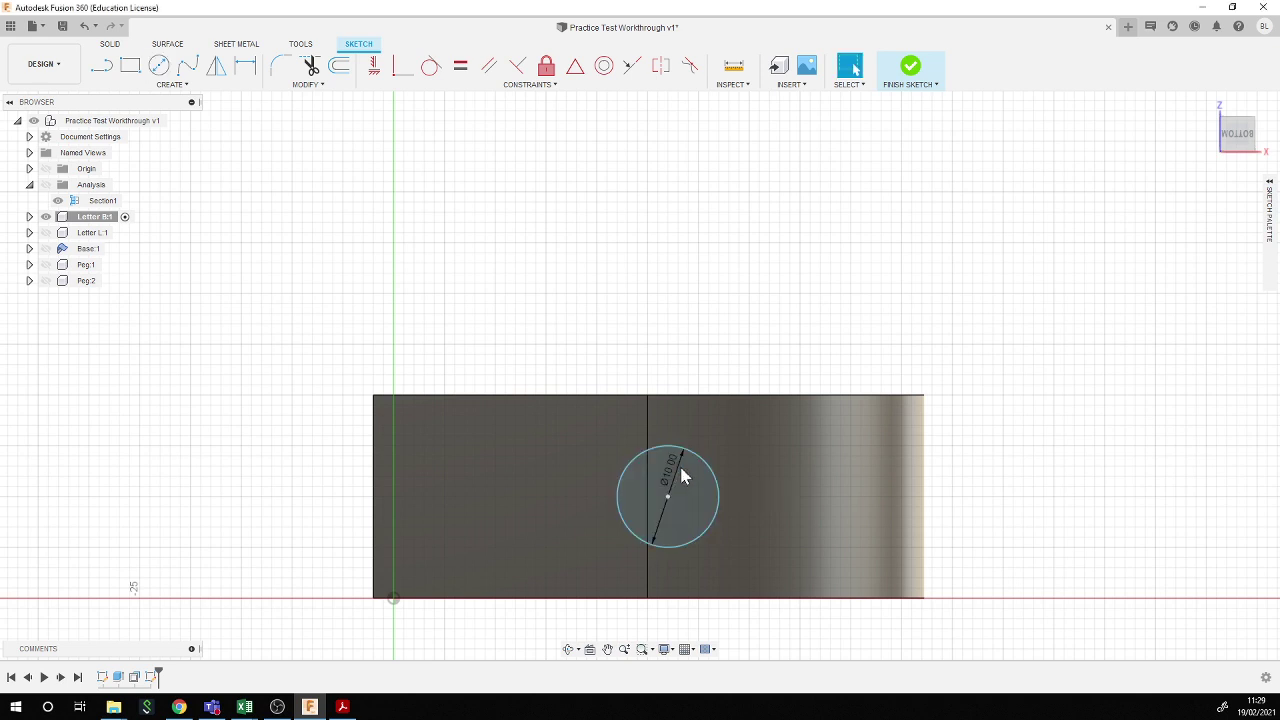
left_click(912, 72)
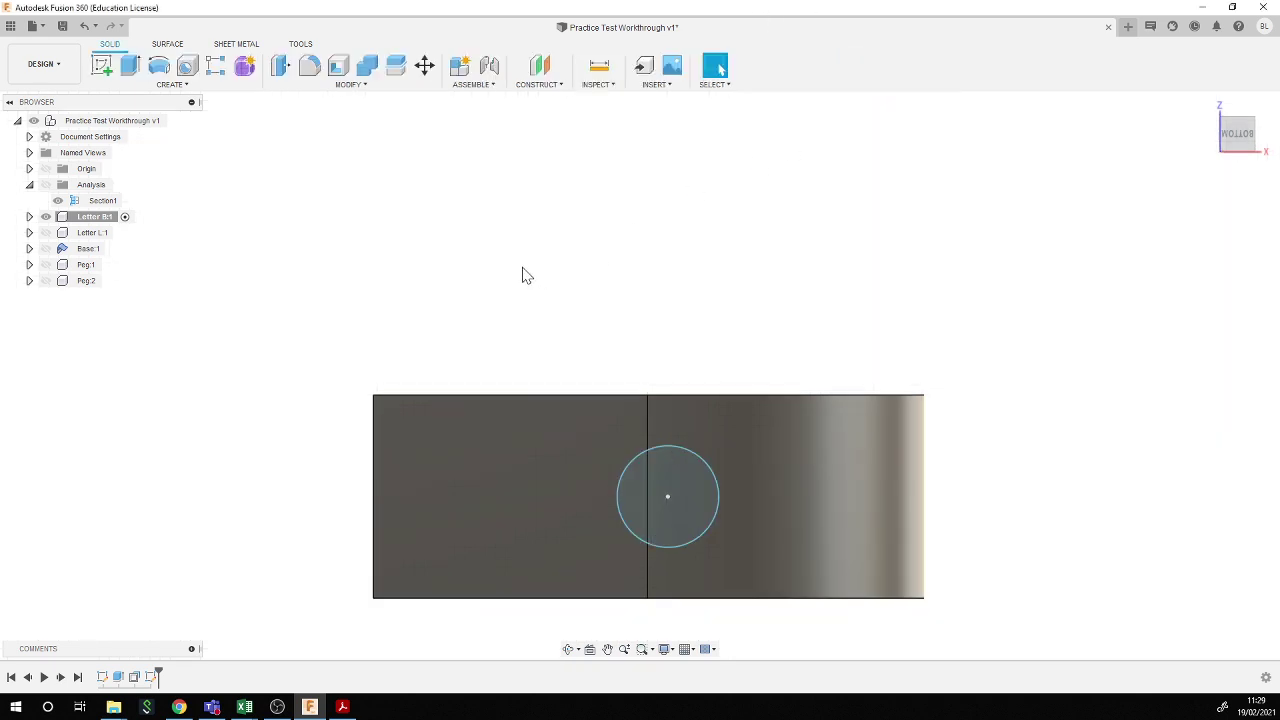
- Extrude the underside circle 10 mm into Letter B as a cut to form the peg hole
mouse_move(523, 274)
middle_mouse_down("shift")
mouse_move(506, 314)
mouse_move(517, 303)
mouse_move(426, 297)
mouse_move(425, 333)
mouse_move(434, 303)
mouse_move(420, 316)
middle_mouse_up("shift")
left_click(132, 68)
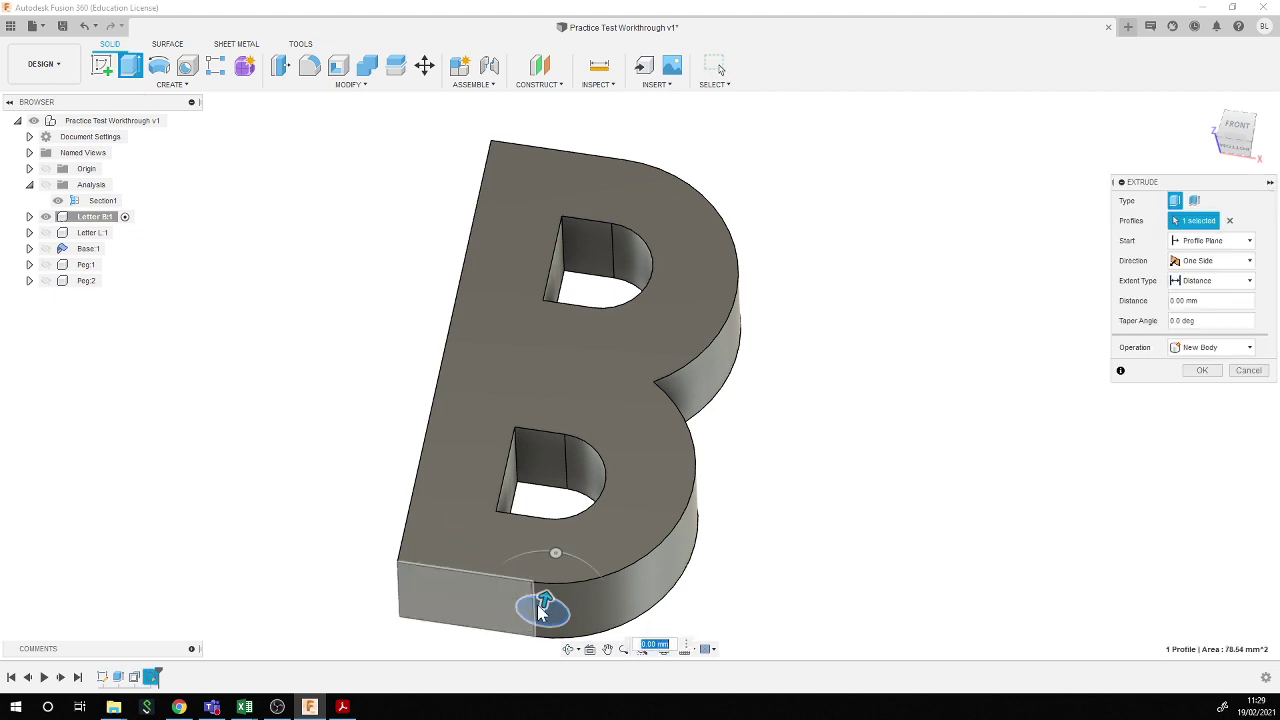
left_click_drag(556, 578, 561, 532)
middle_click_drag(561, 532, 560, 545, "shift")
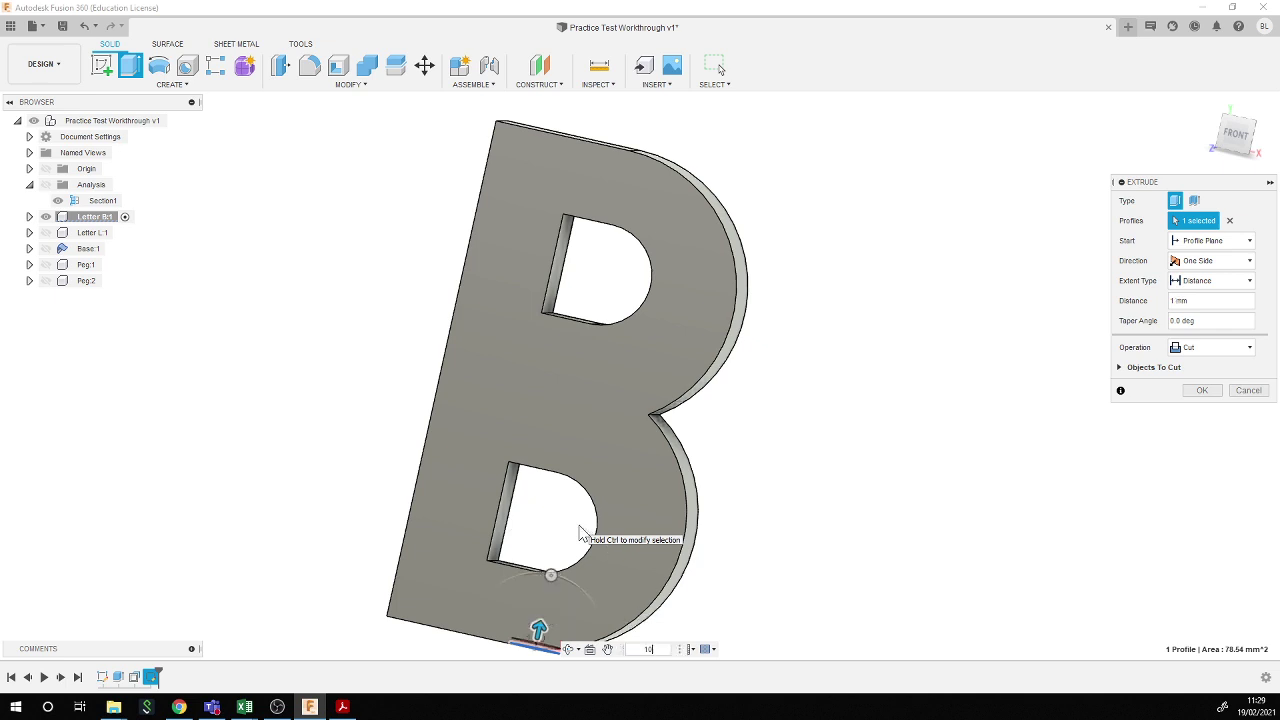
type("0")
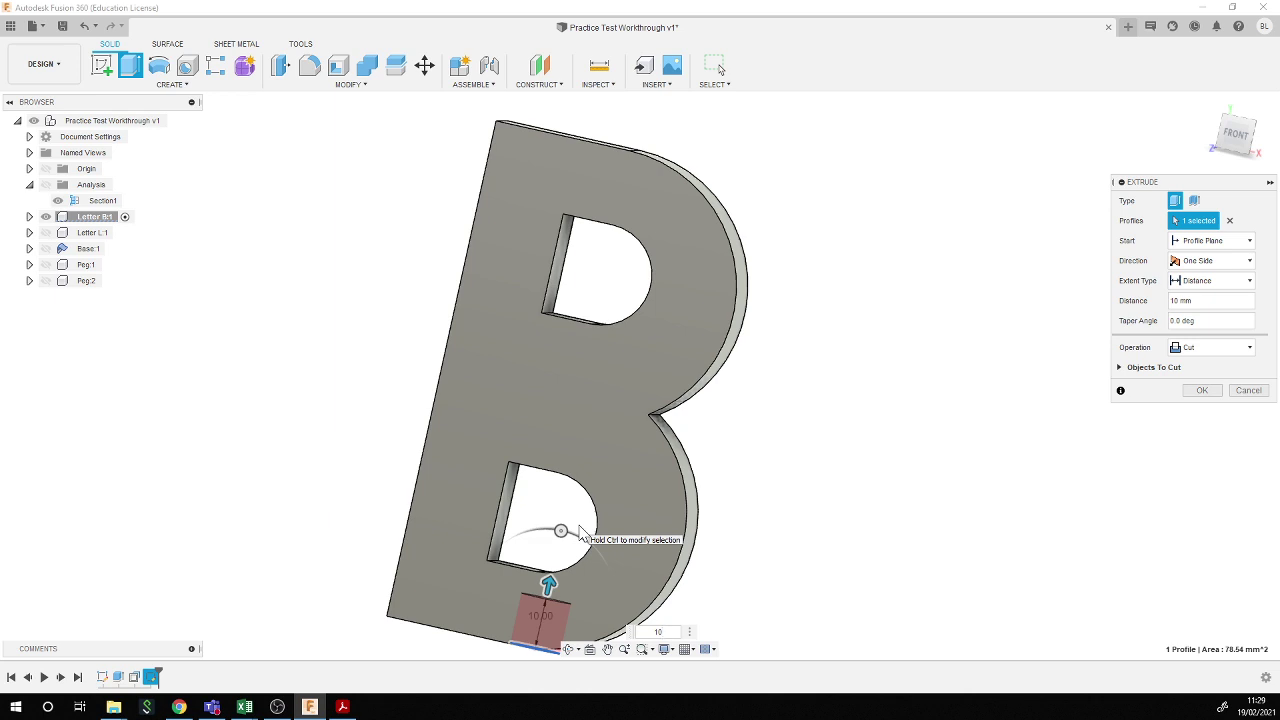
key("Return")
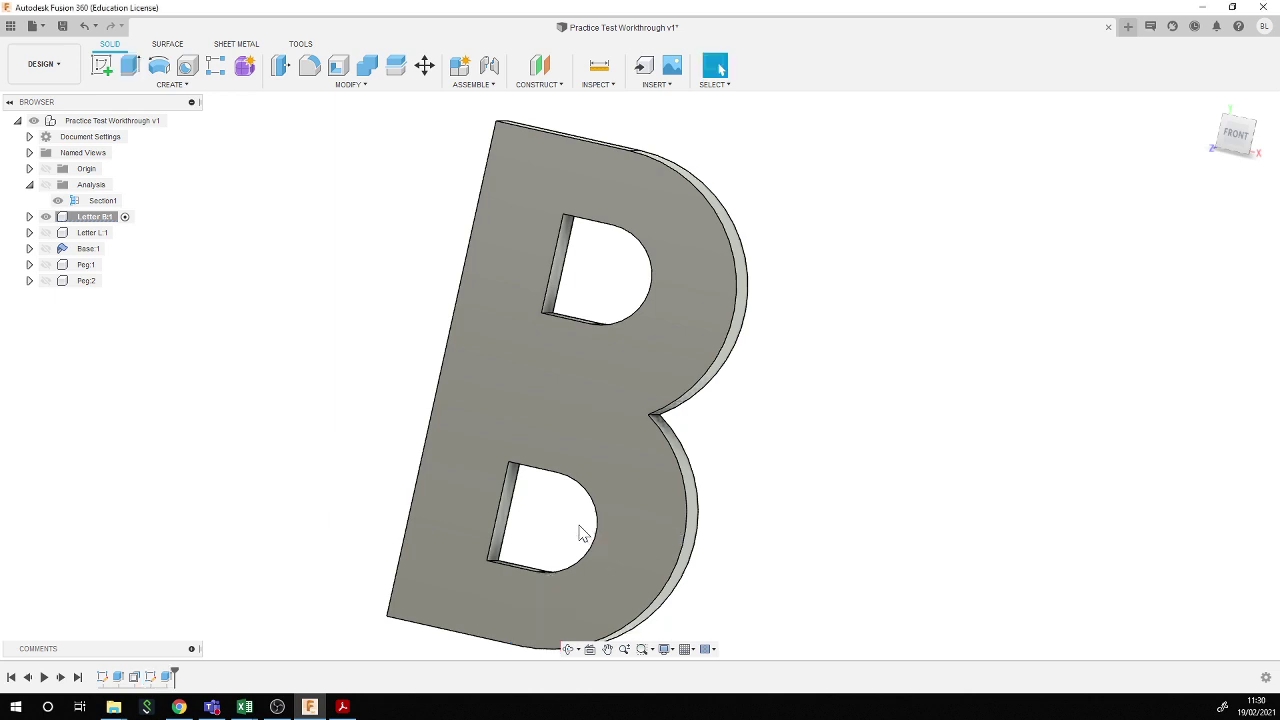
- Inspect the peg hole in Letter B, briefly switching the section analysis on and off
scroll(584, 533, "down", 2)
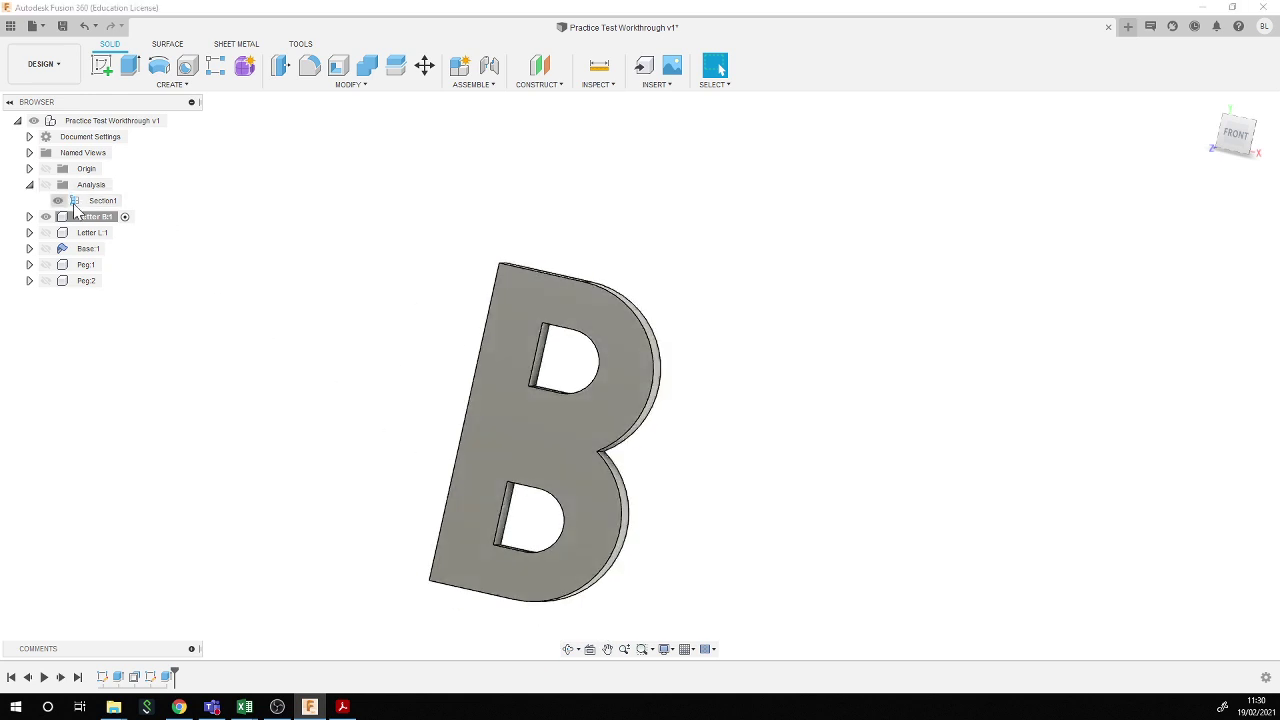
middle_click_drag(312, 498, 143, 506, "shift")
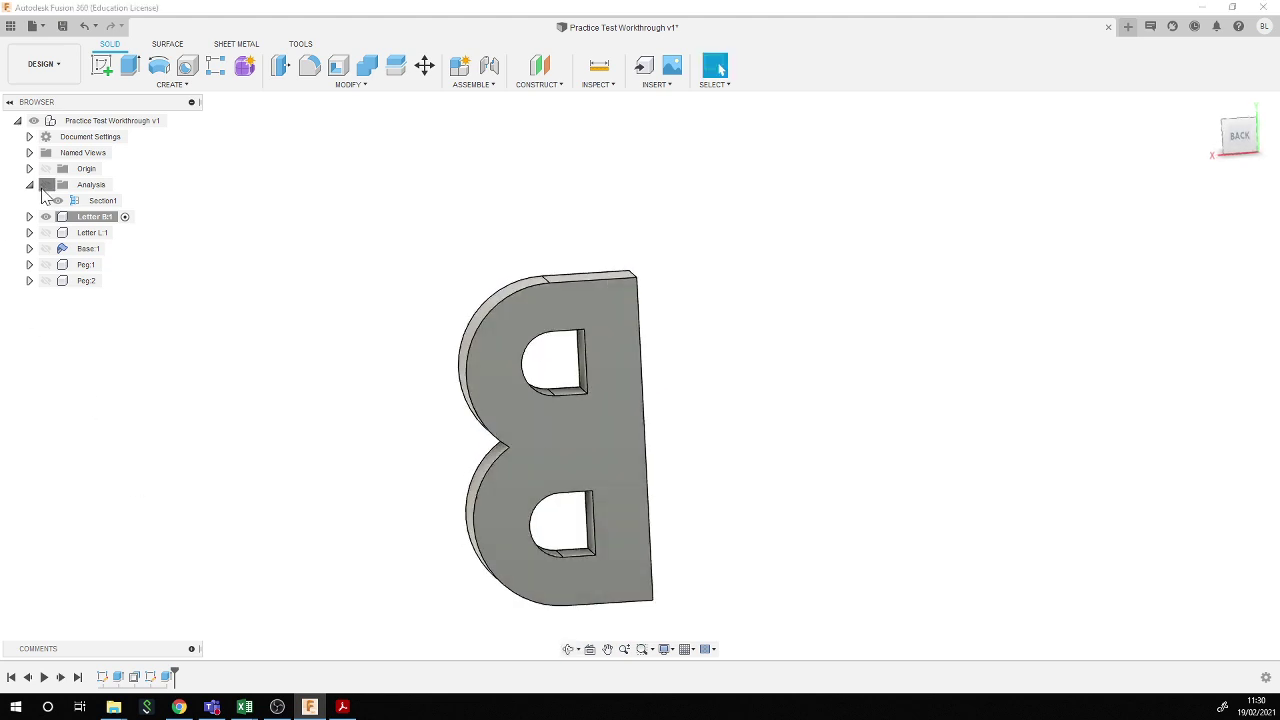
left_click(48, 187)
left_click(48, 187)
middle_click_drag(250, 475, 388, 361, "shift")
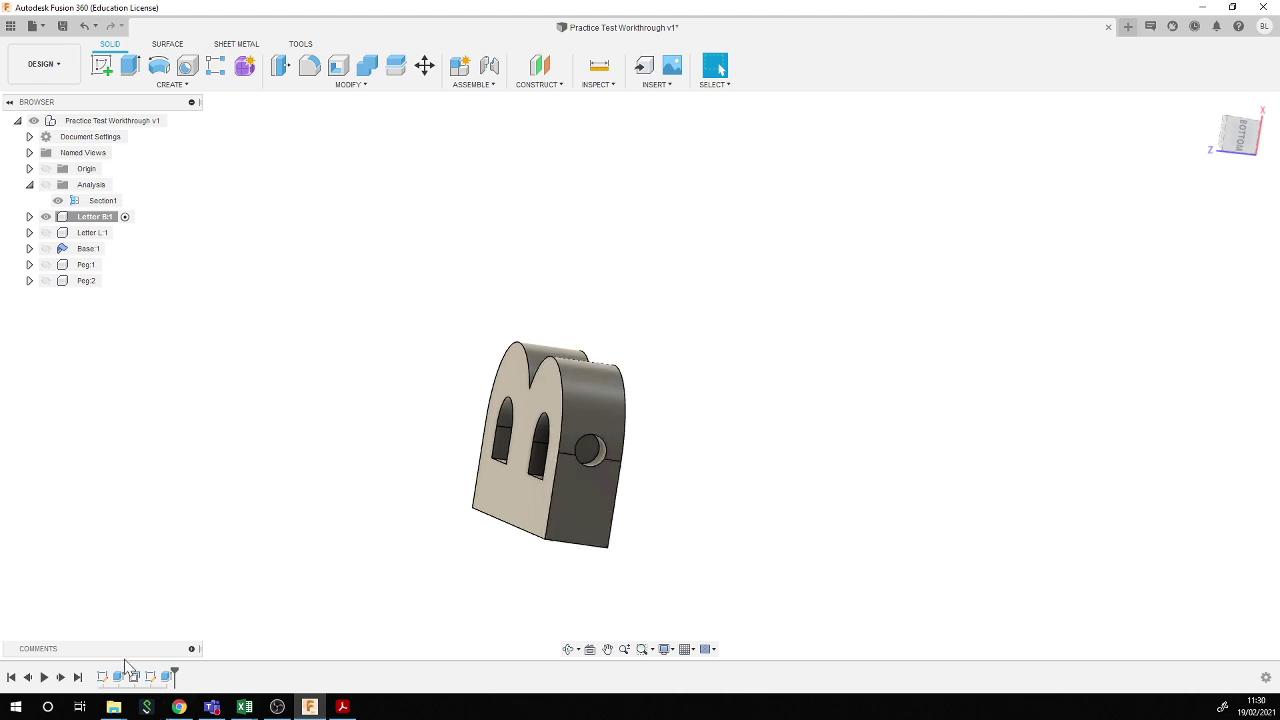
- Edit the peg hole sketch to shift the circle slightly toward the letter's straight side, and finish the sketch
right_click(151, 679)
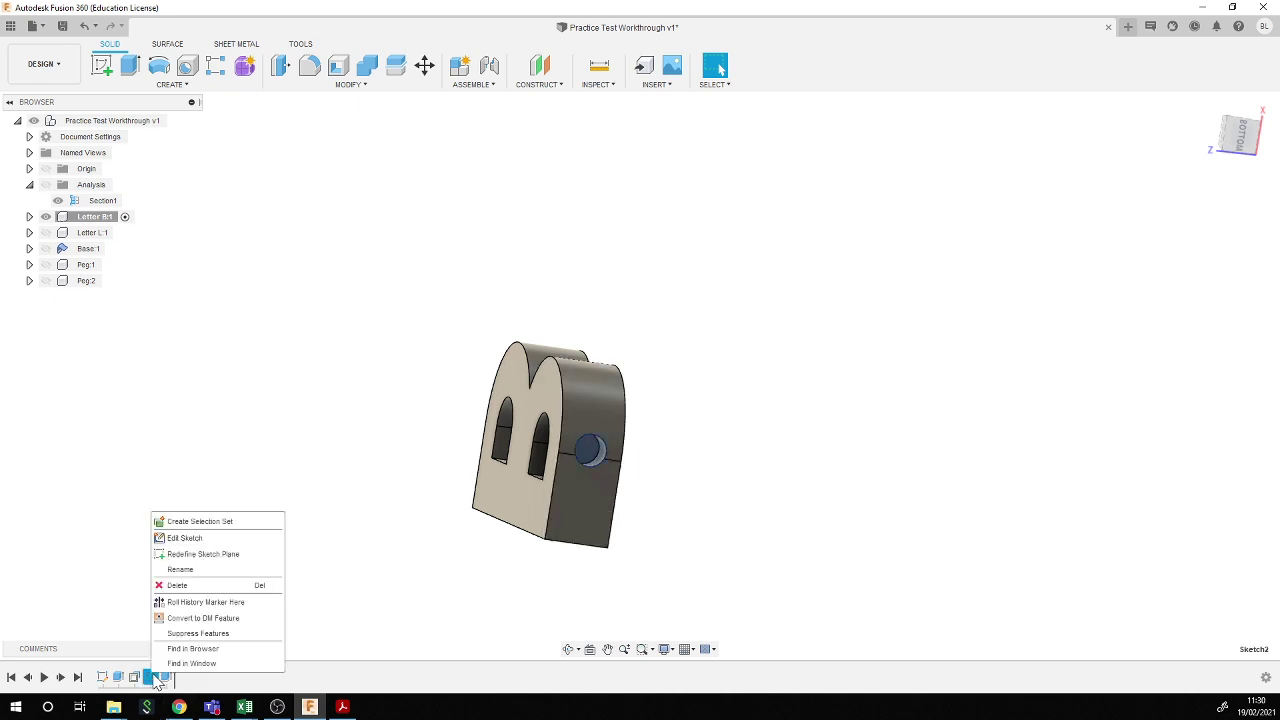
left_click(194, 537)
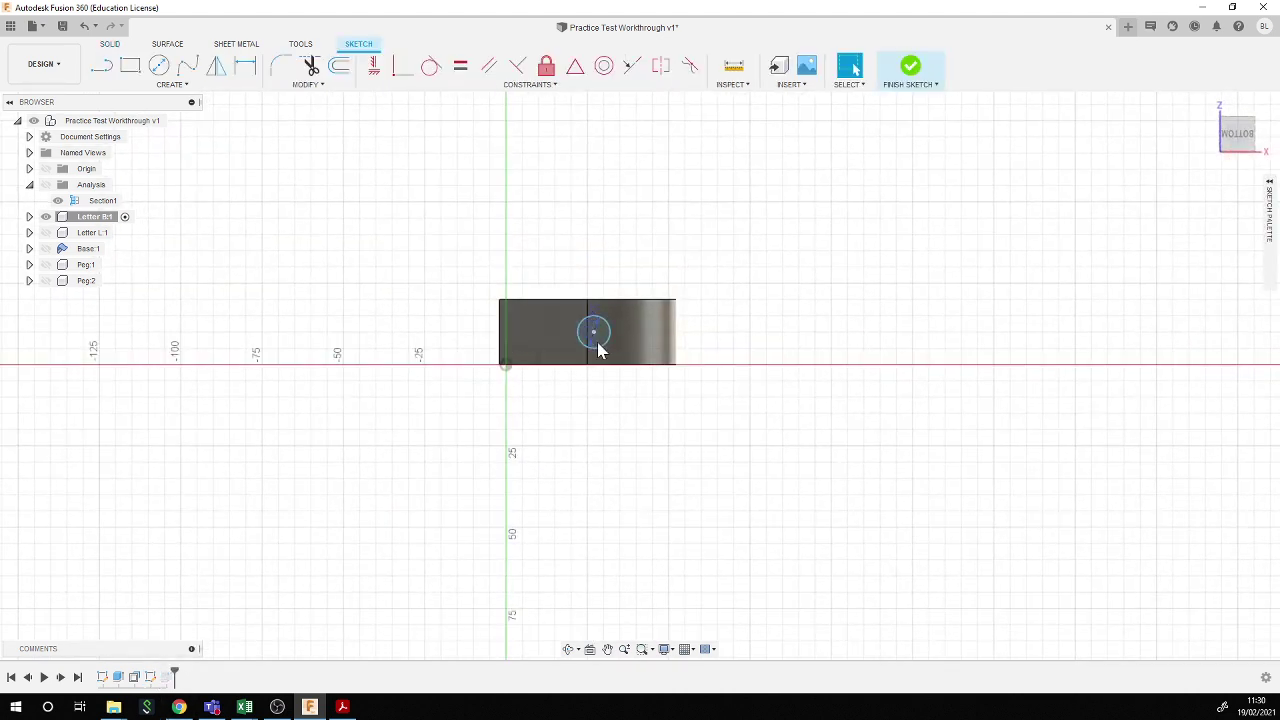
scroll(598, 340, "up", 6)
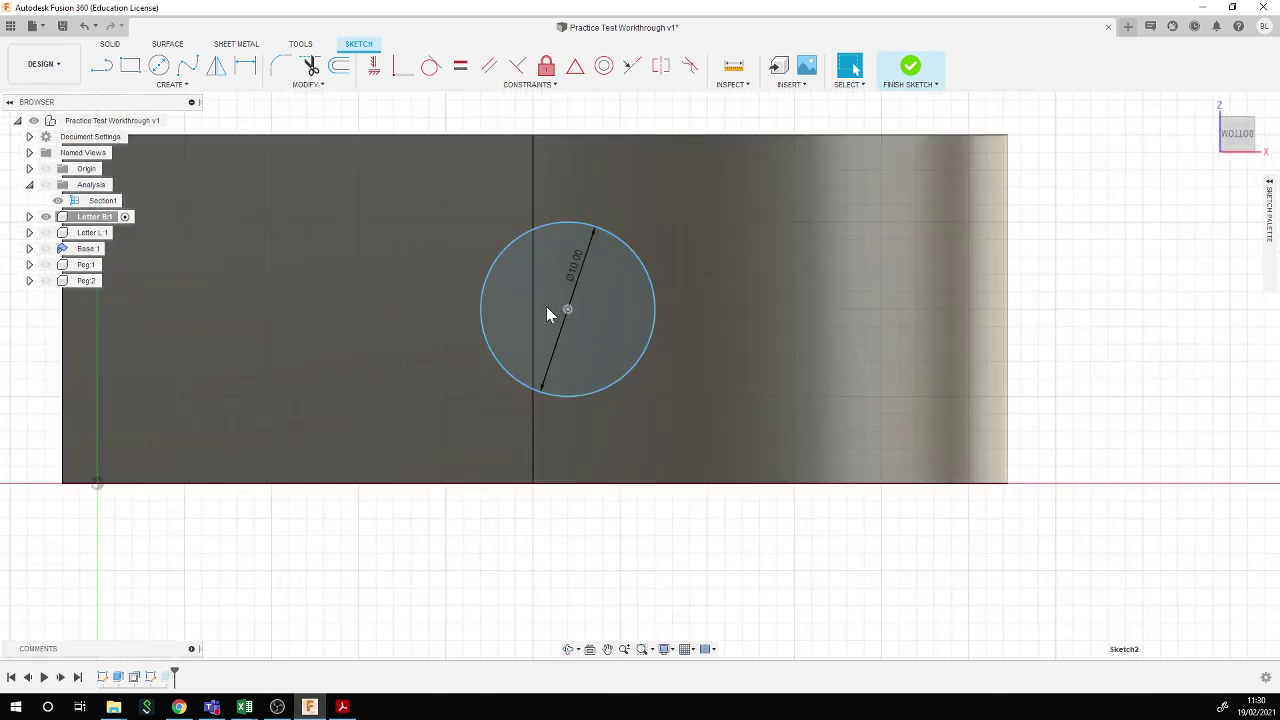
mouse_move(547, 312)
left_mouse_down()
mouse_move(486, 310)
mouse_move(502, 312)
left_mouse_up()
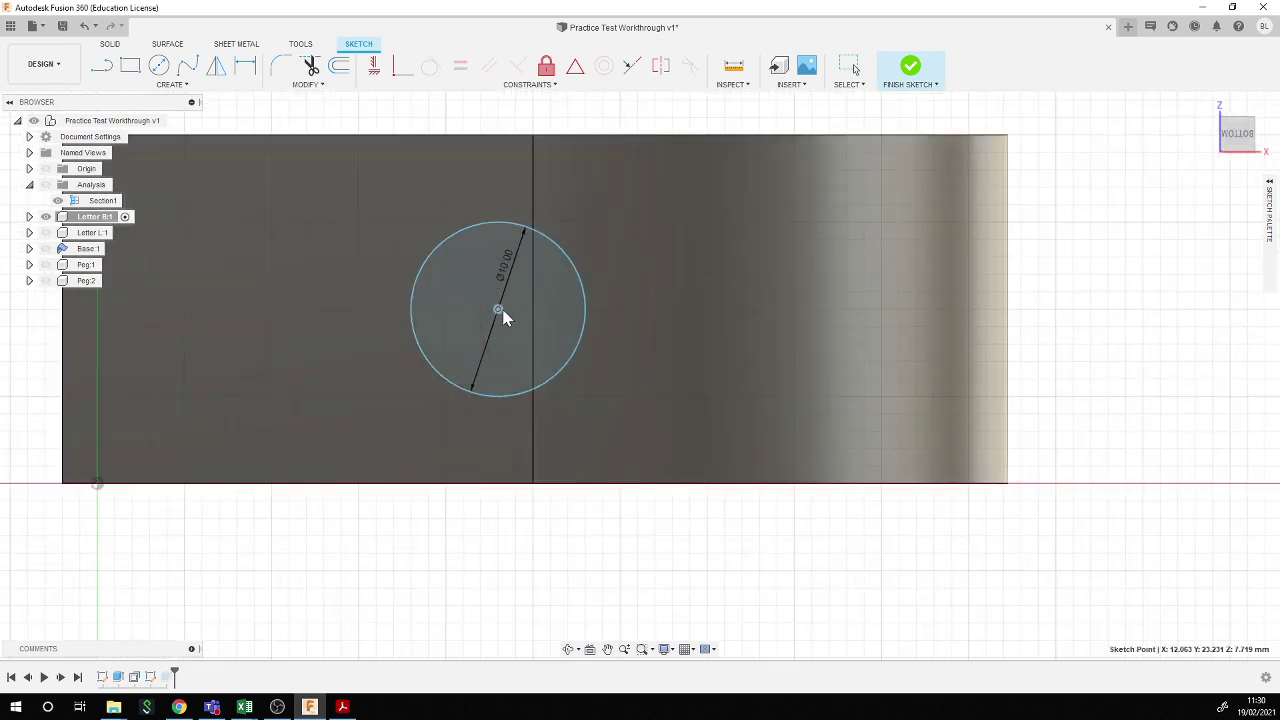
left_click(912, 68)
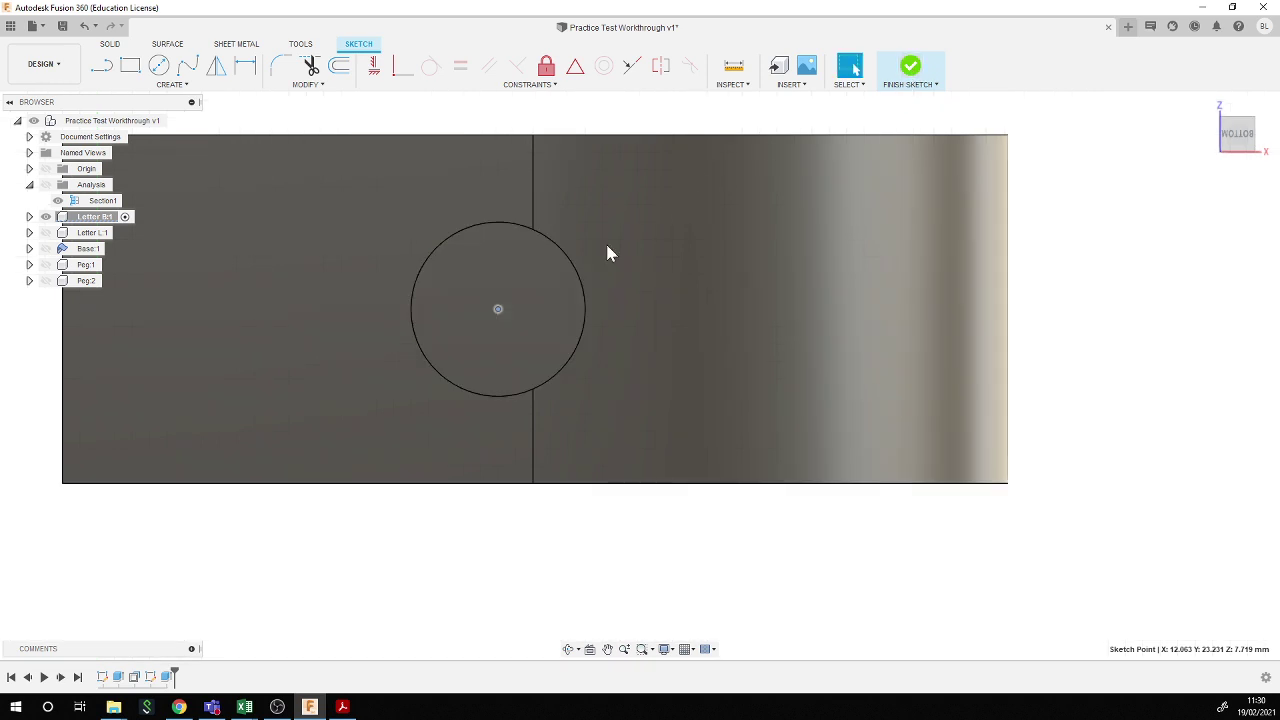
- Activate the Letter L component and make it visible, hiding Letter B
mouse_move(271, 508)
middle_mouse_down("shift")
mouse_move(280, 533)
mouse_move(286, 436)
mouse_move(297, 500)
mouse_move(263, 457)
mouse_move(257, 503)
mouse_move(251, 486)
mouse_move(271, 497)
mouse_move(272, 538)
mouse_move(357, 477)
mouse_move(294, 517)
mouse_move(254, 497)
mouse_move(214, 511)
mouse_move(223, 494)
middle_mouse_up("shift")
scroll(236, 502, "down", 3)
scroll(401, 605, "down", 1)
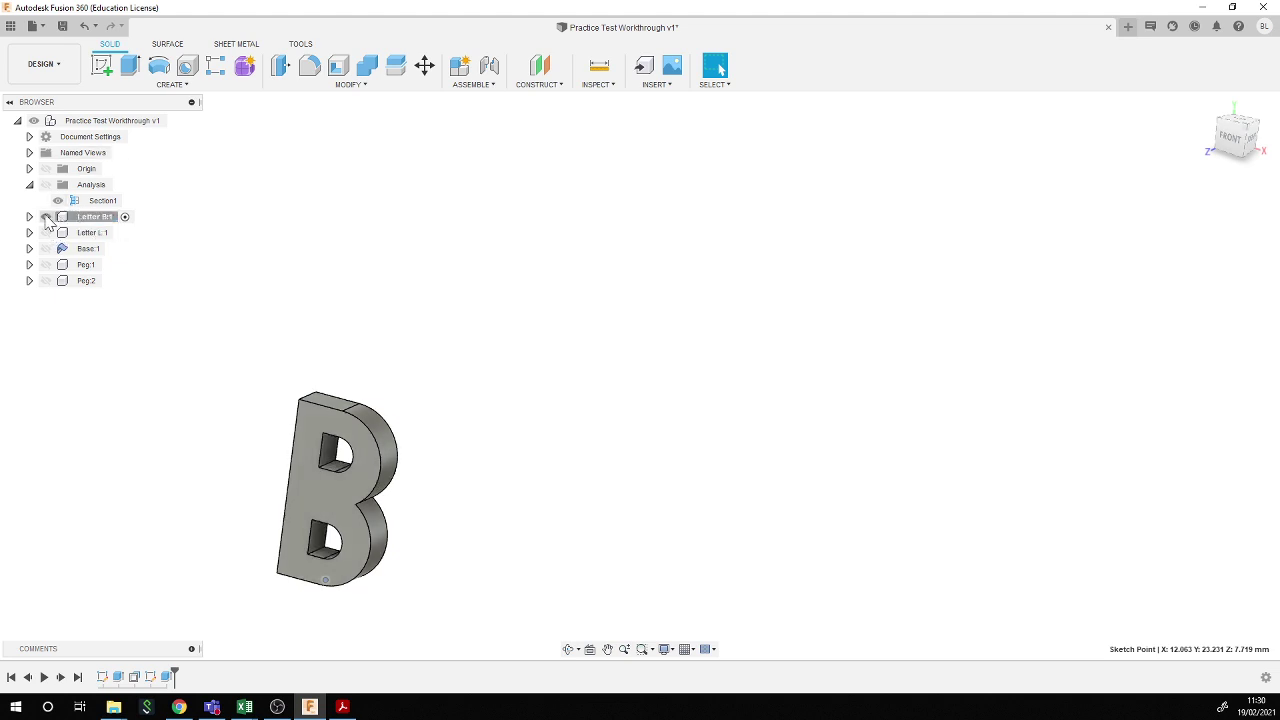
left_click(98, 233)
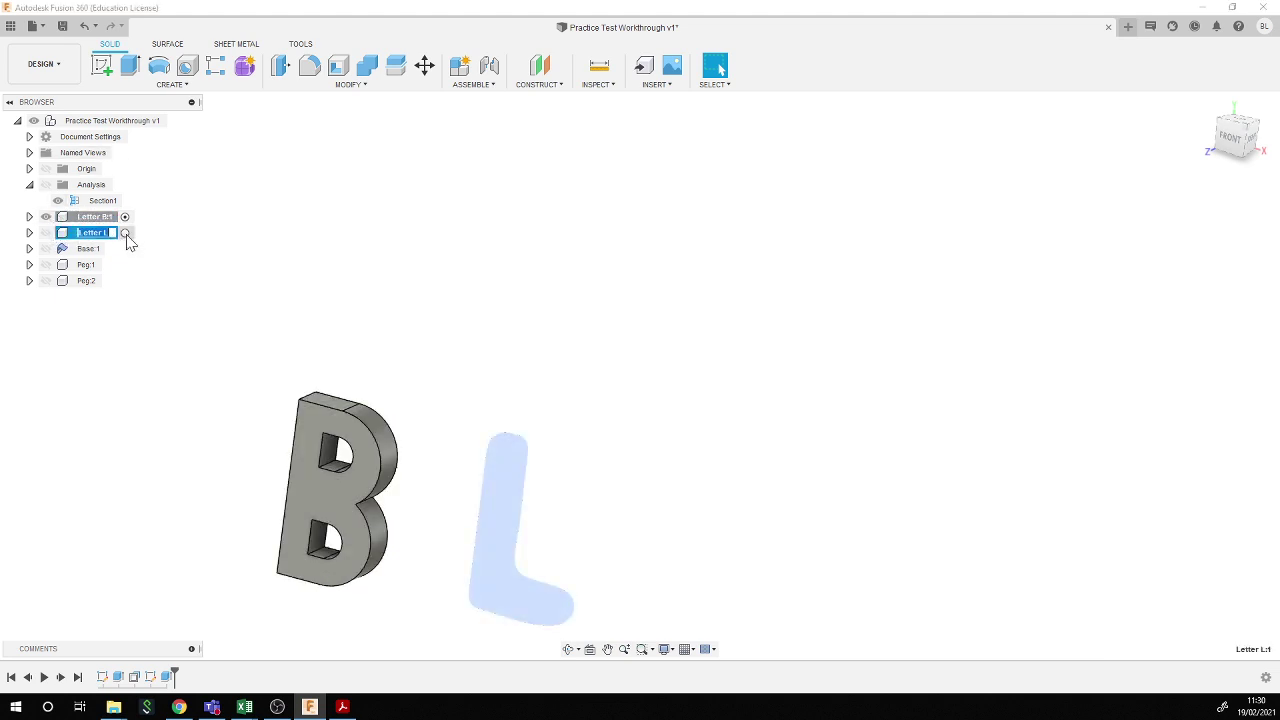
left_click(125, 234)
left_click(46, 232)
left_click(46, 216)
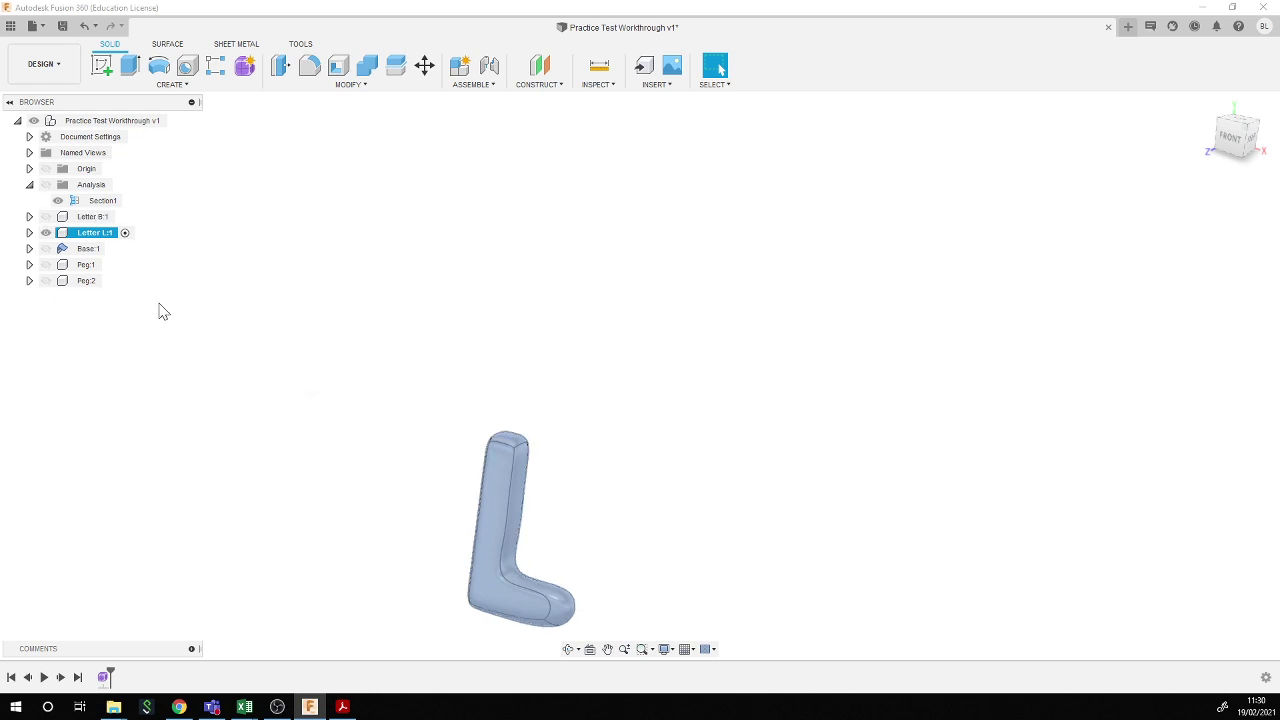
left_click(206, 534)
middle_click_drag(225, 540, 194, 557, "shift")
scroll(451, 623, "up", 5)
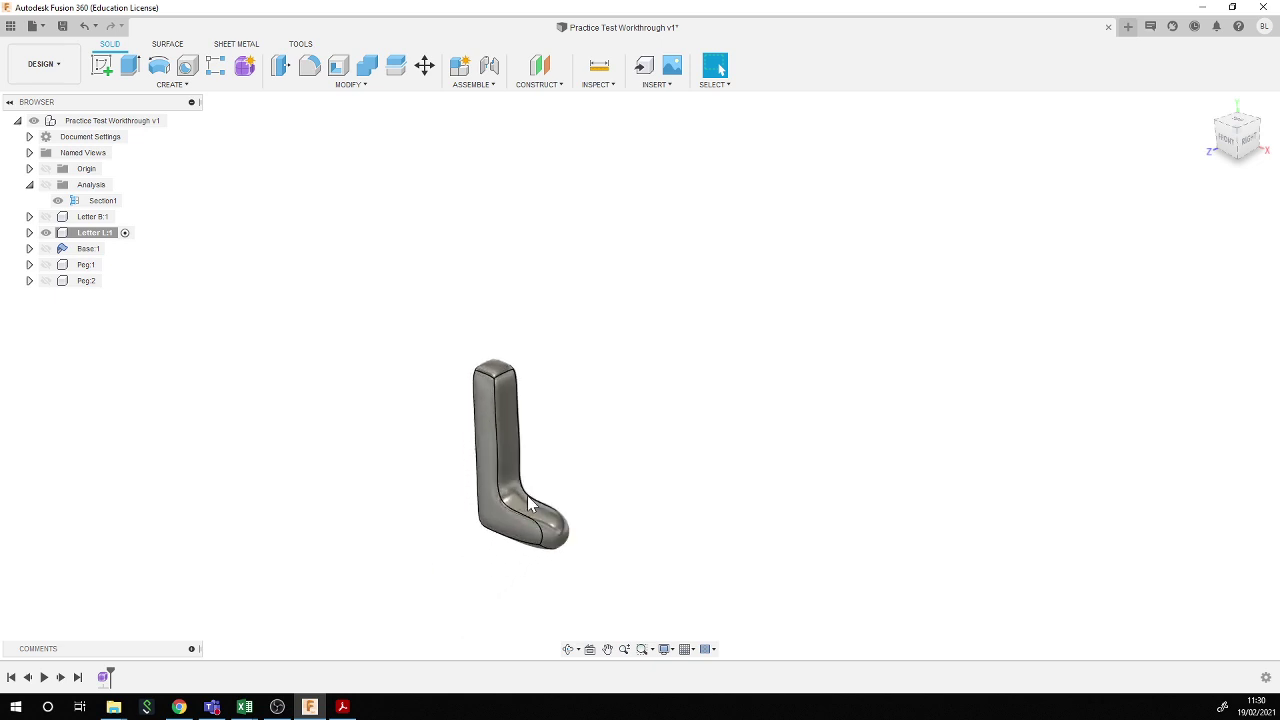
left_click(103, 63)
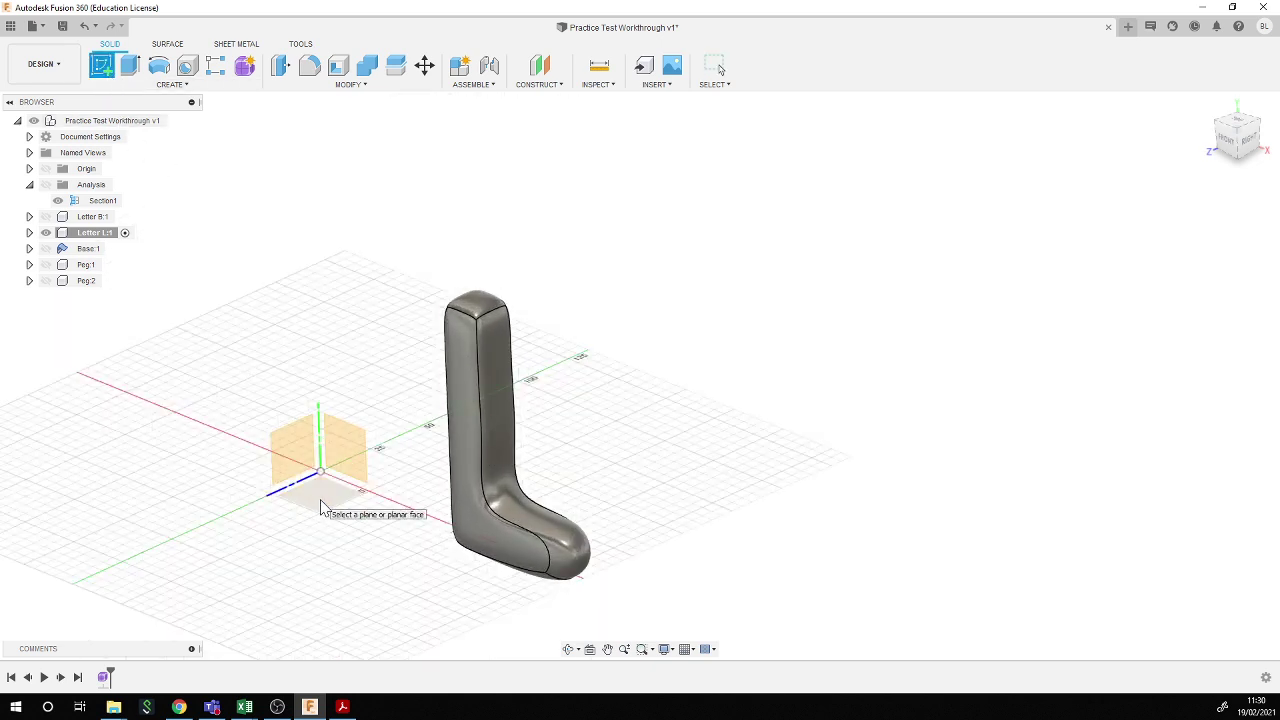
mouse_move(317, 577)
middle_mouse_down("shift")
mouse_move(331, 554)
mouse_move(374, 543)
middle_mouse_up("shift")
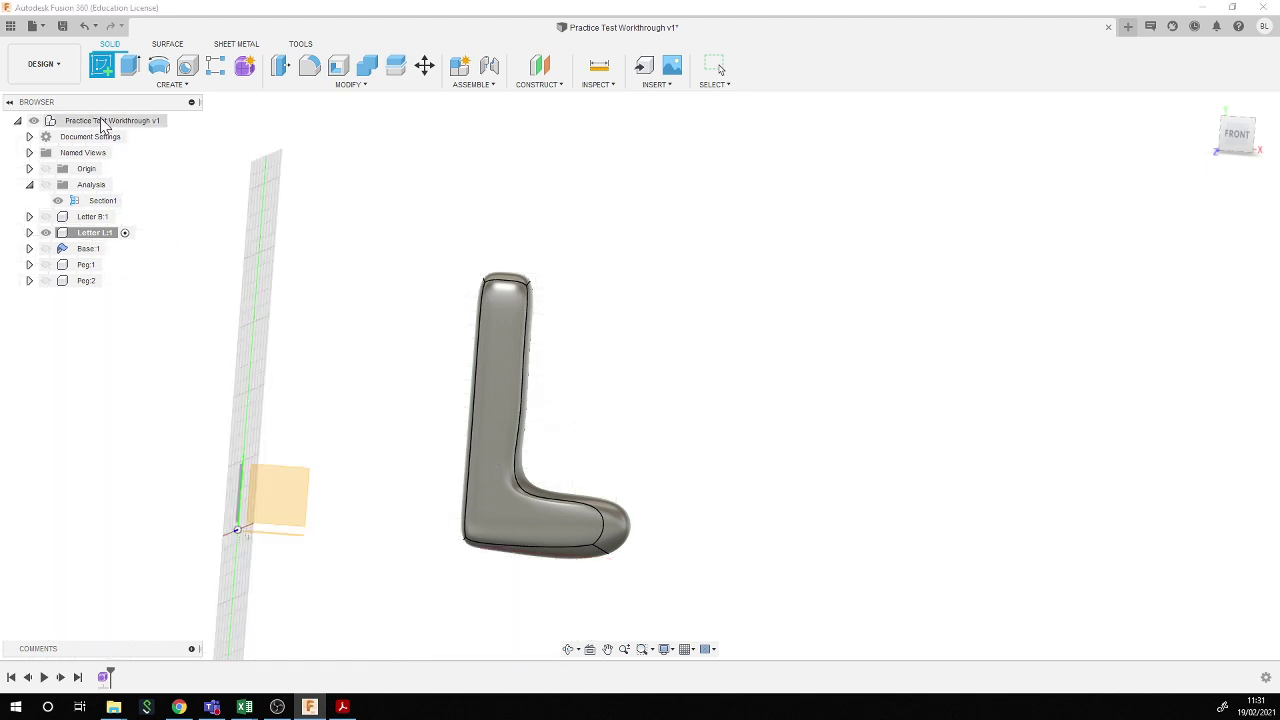
- Move Letter L slightly upward freehand with the top-level component active, and make Letter L the active component again
left_click(175, 121)
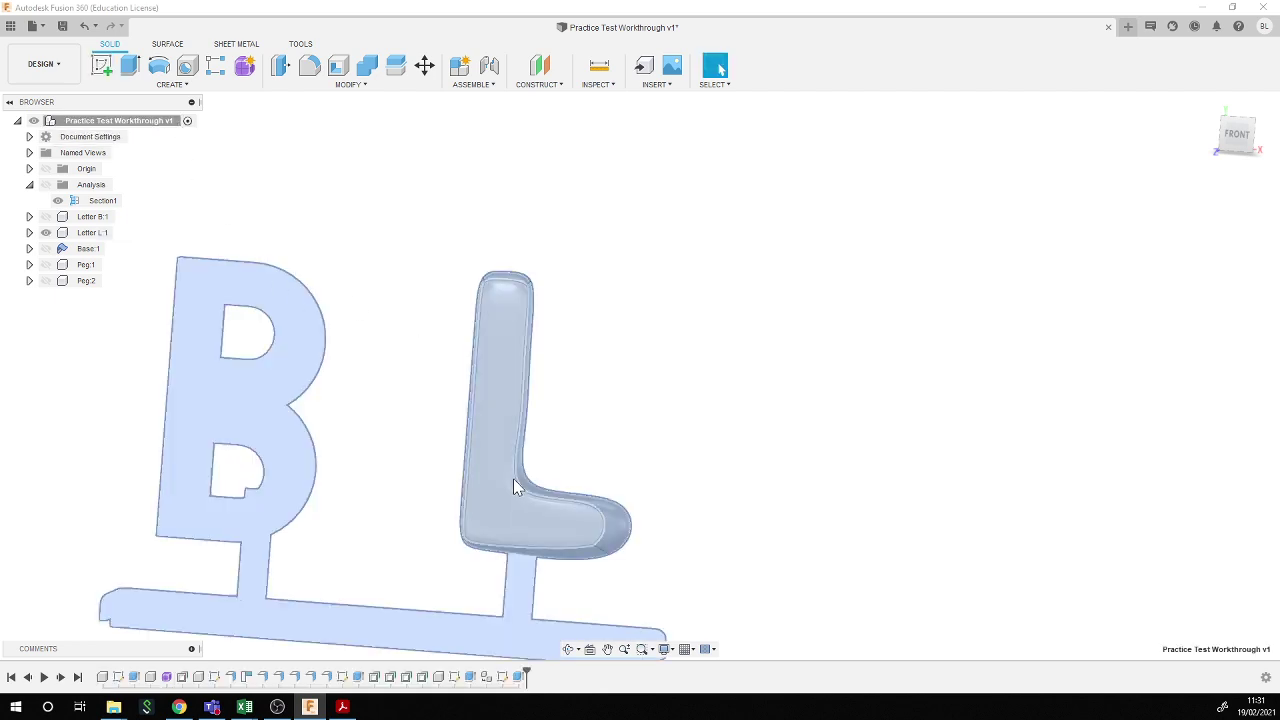
left_click_drag(512, 446, 492, 393)
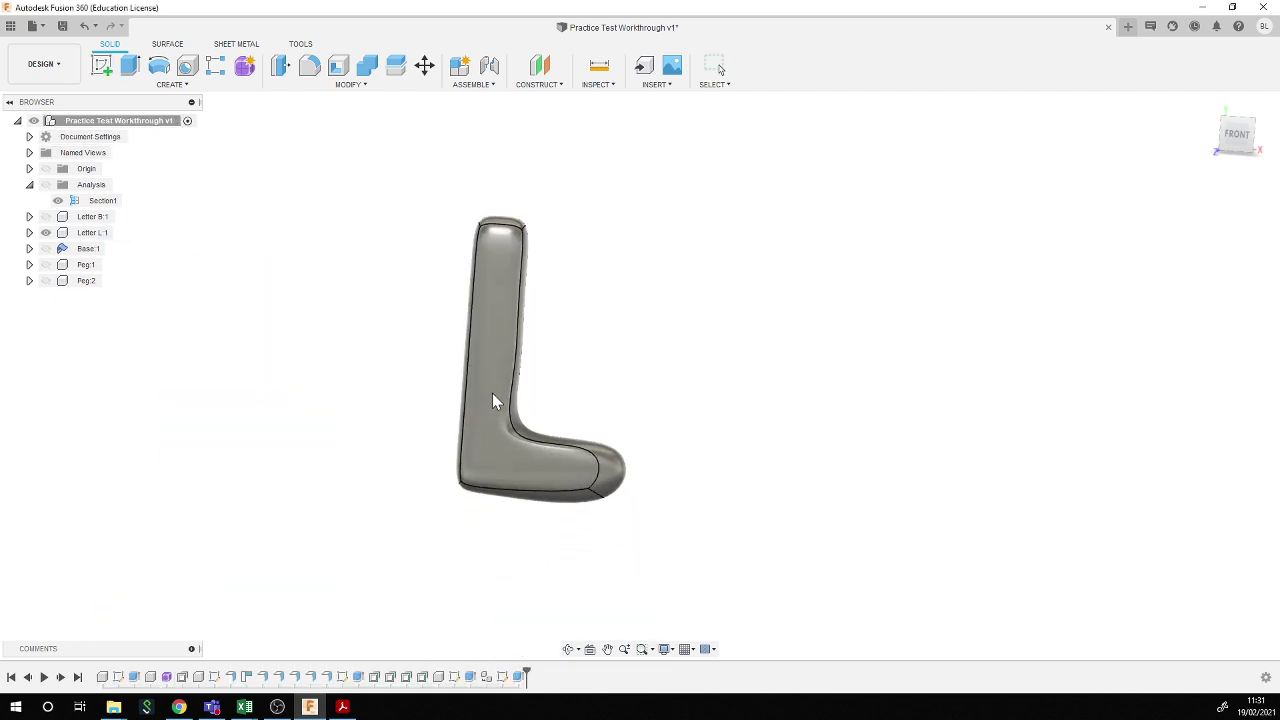
left_click(108, 234)
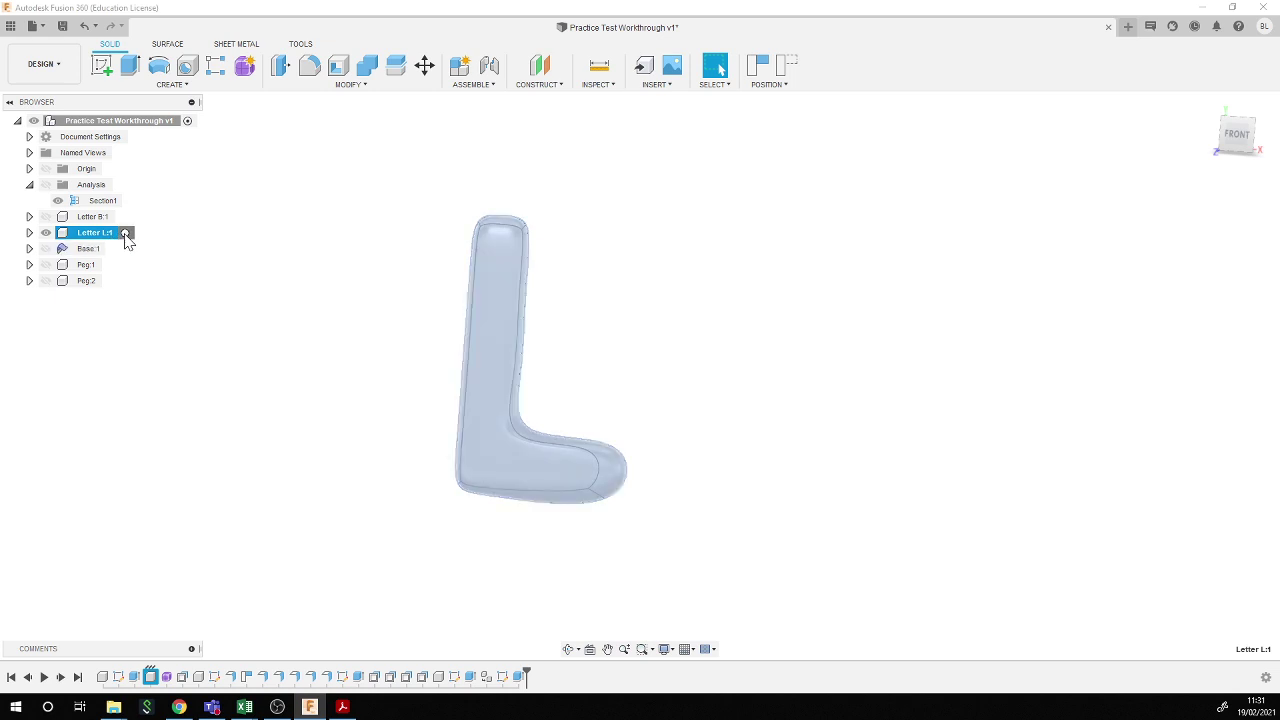
left_click(125, 232)
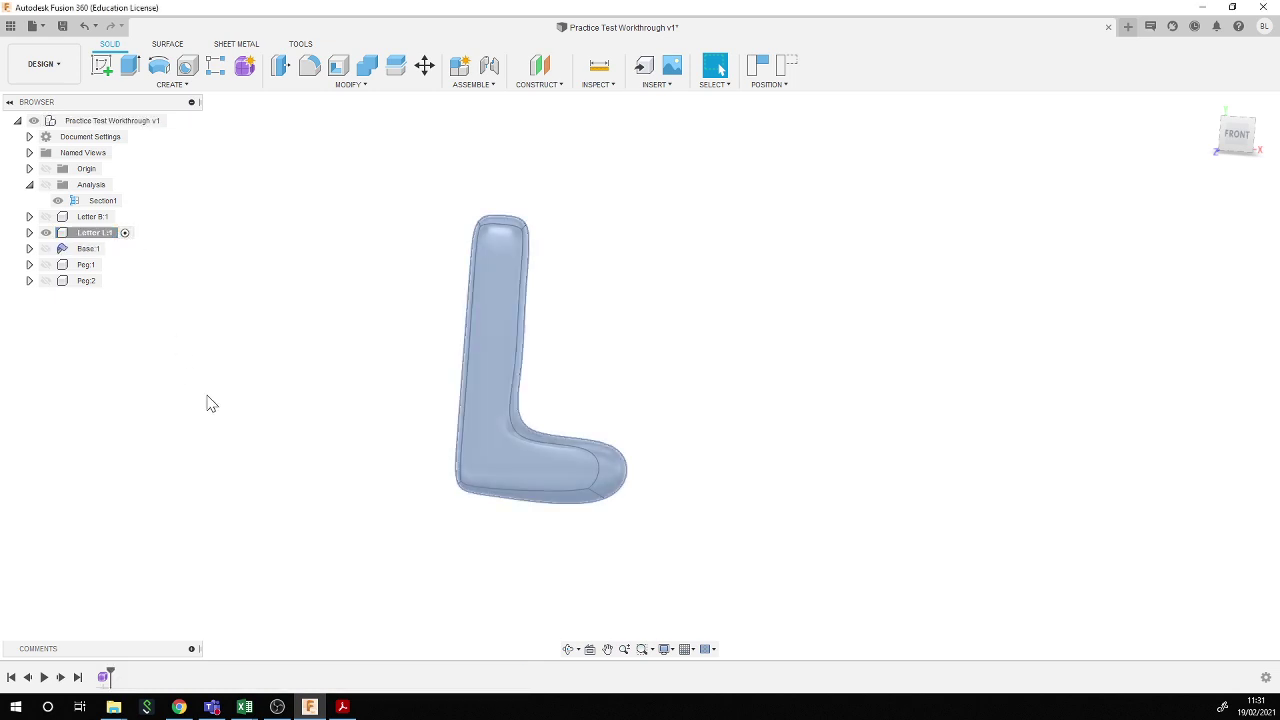
- Start a sketch in Letter L on the top-level origin's XZ plane, showing that origin and capturing the current component position
left_click(100, 64)
left_click(268, 463)
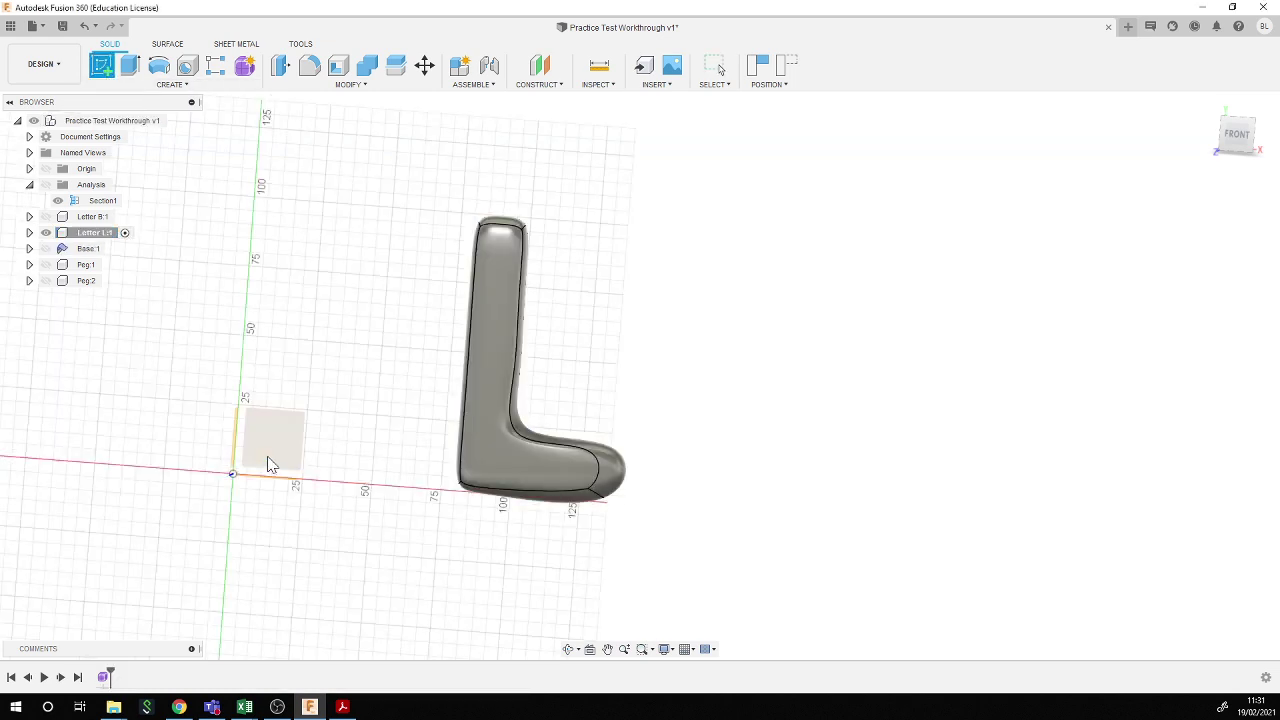
mouse_move(257, 472)
middle_mouse_down("shift")
mouse_move(209, 463)
mouse_move(280, 486)
middle_mouse_up("shift")
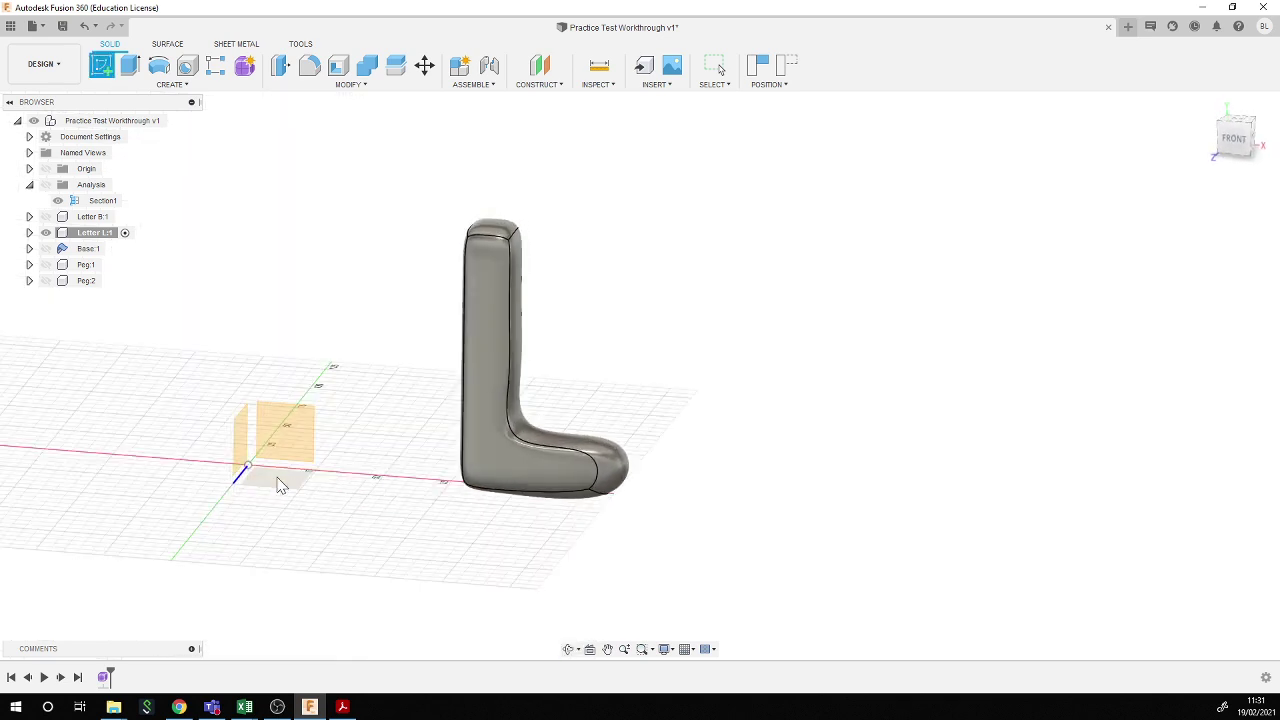
left_click(280, 485)
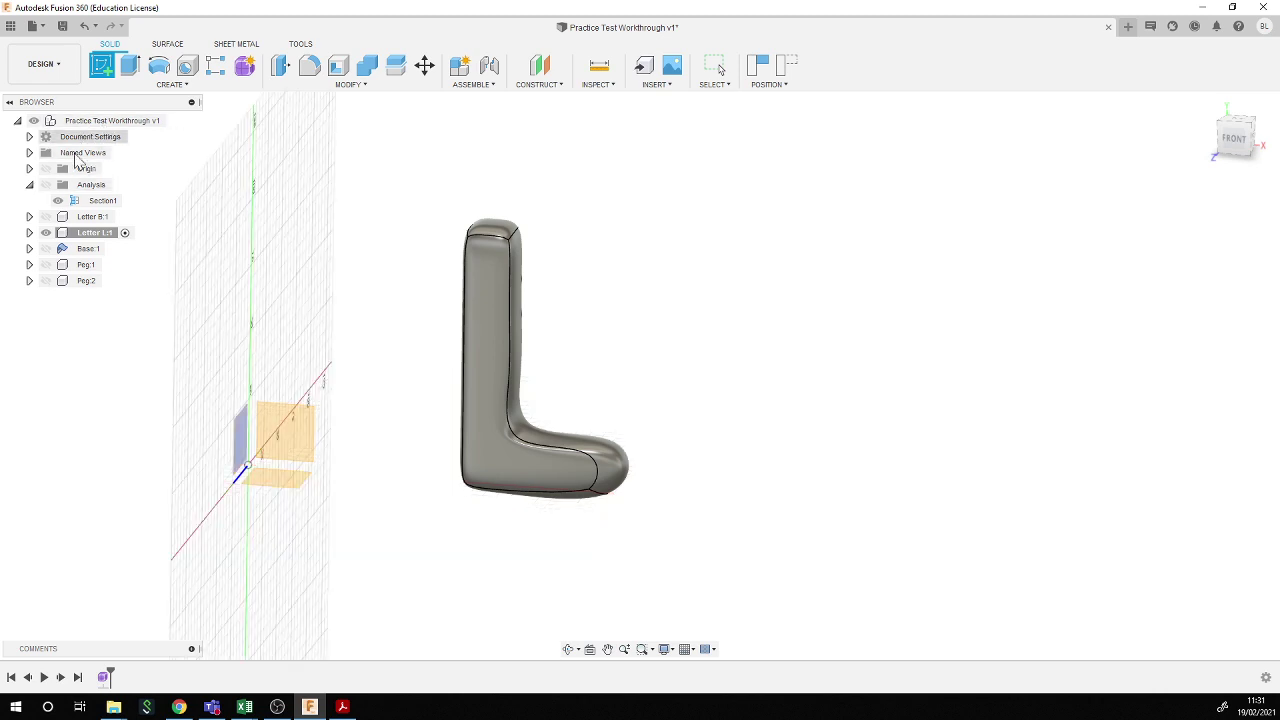
left_click(29, 232)
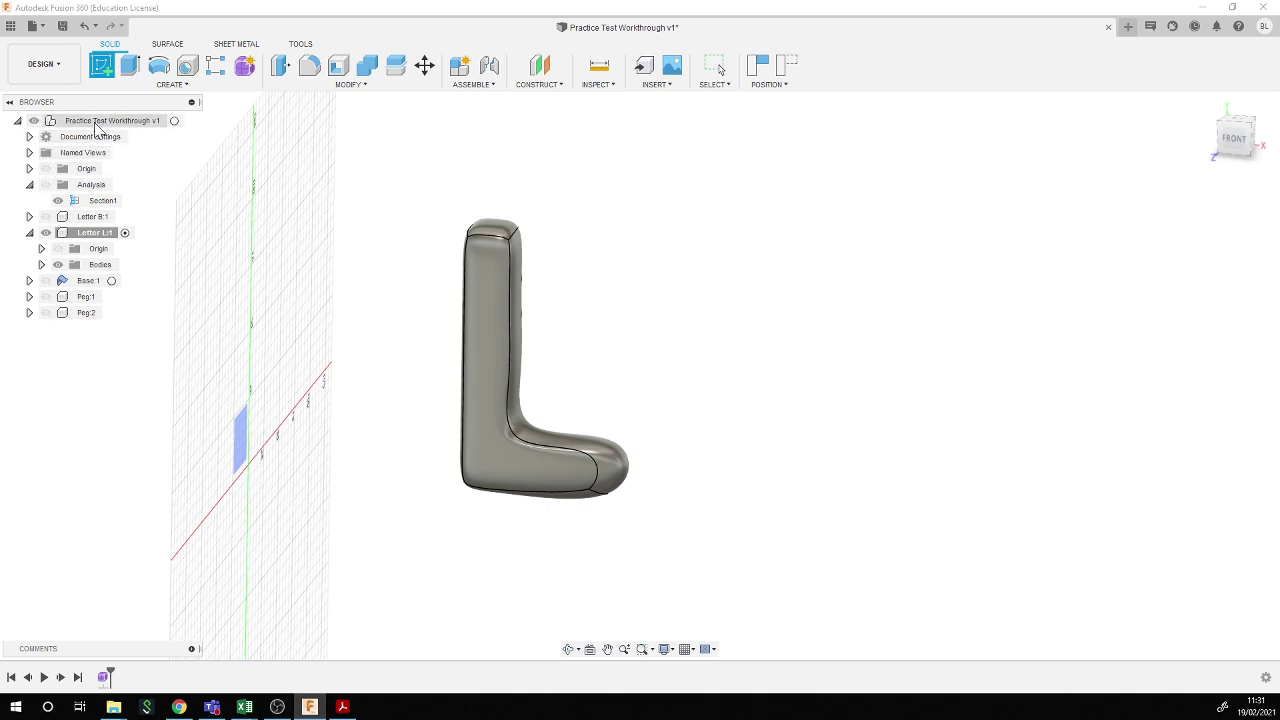
left_click(46, 169)
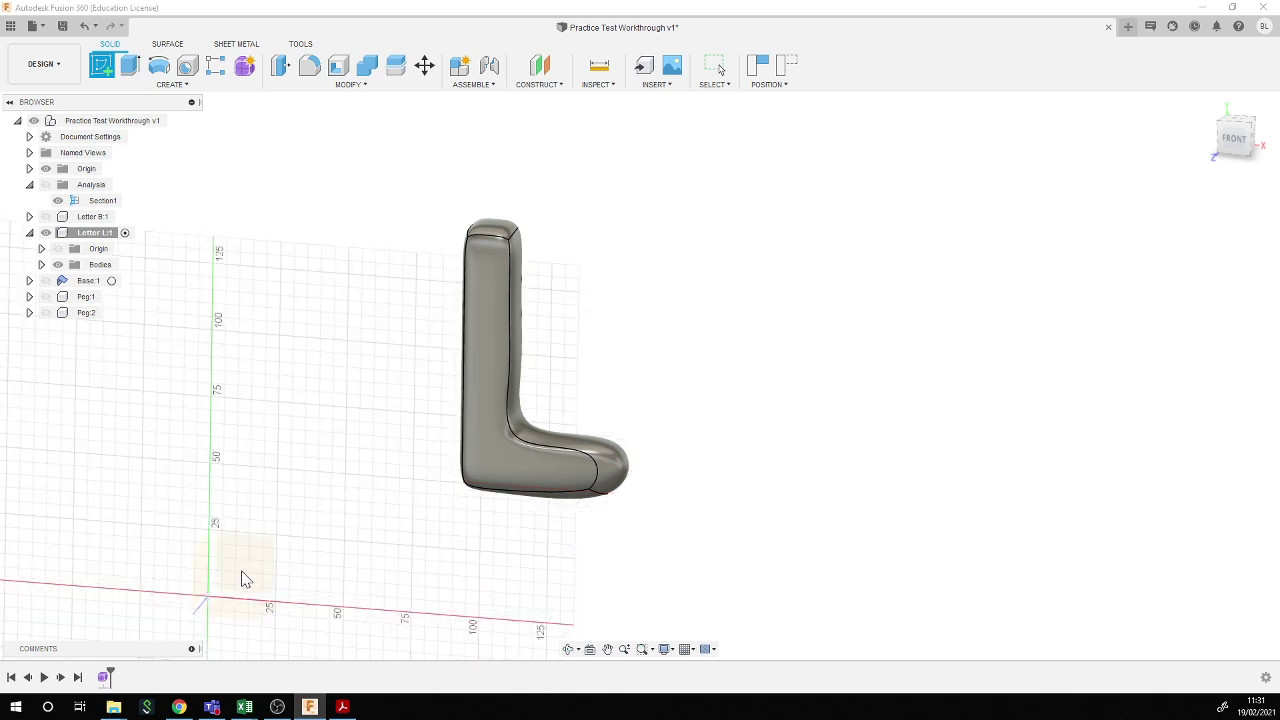
mouse_move(245, 580)
middle_mouse_down("shift")
mouse_move(240, 594)
mouse_move(251, 560)
mouse_move(231, 599)
middle_mouse_up("shift")
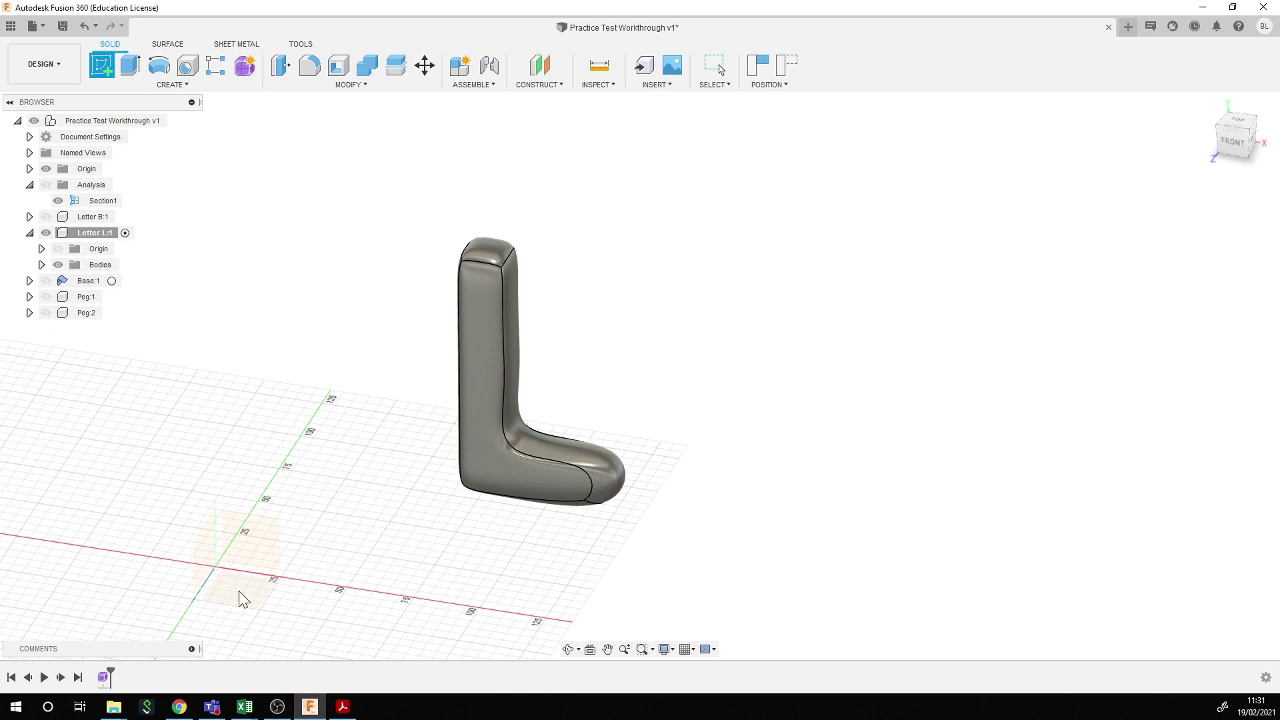
left_click(240, 598)
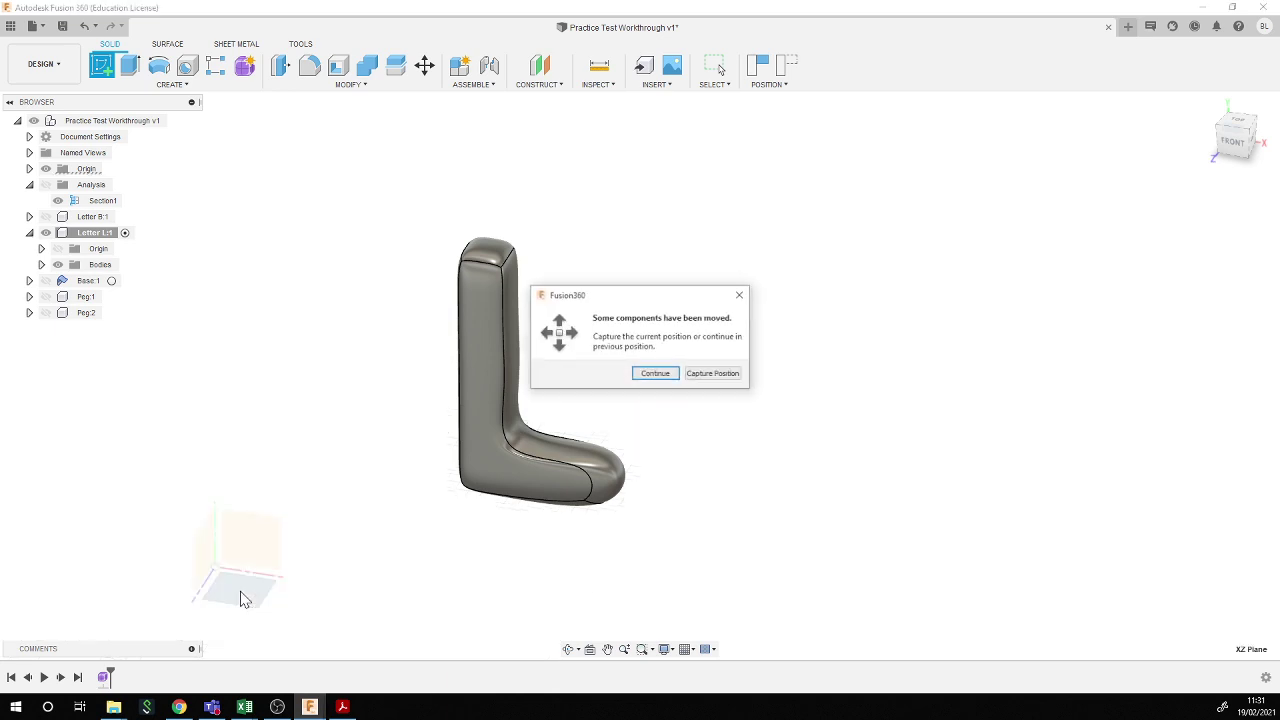
left_click(713, 374)
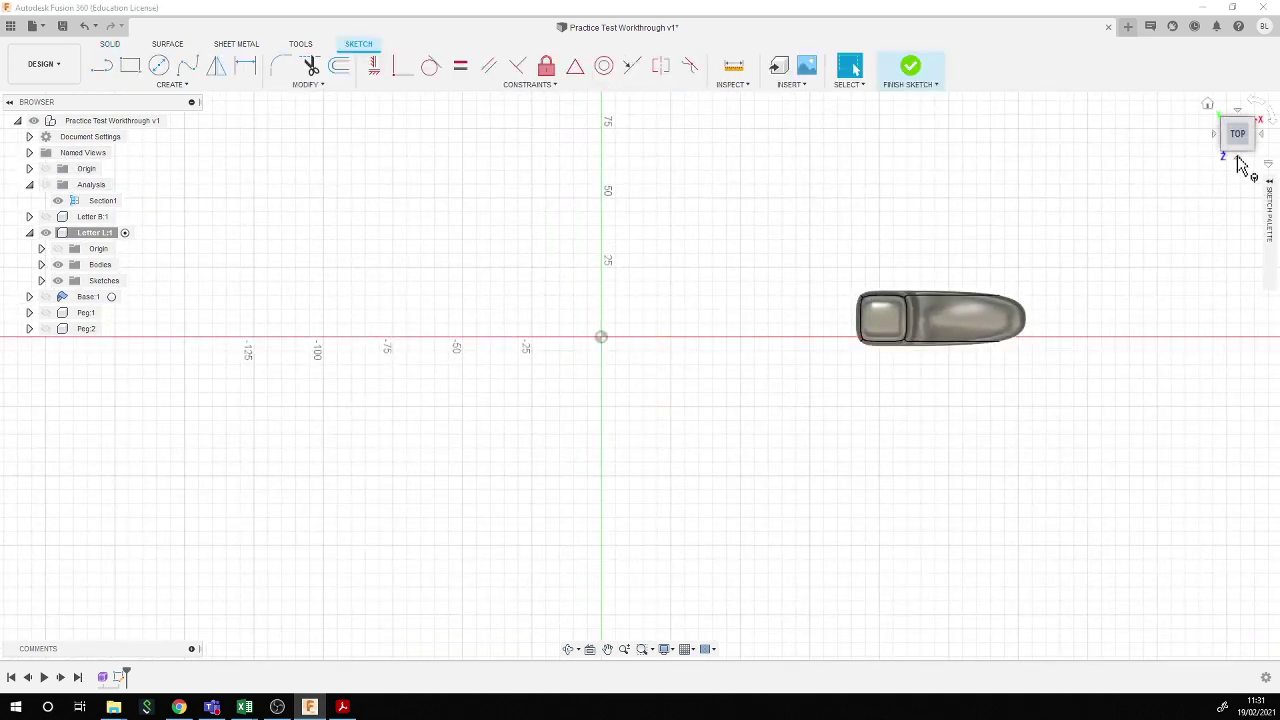
- Sketch a 10 mm diameter circle near the middle of Letter L's underside, viewed from below, and finish the sketch
left_click(1240, 159)
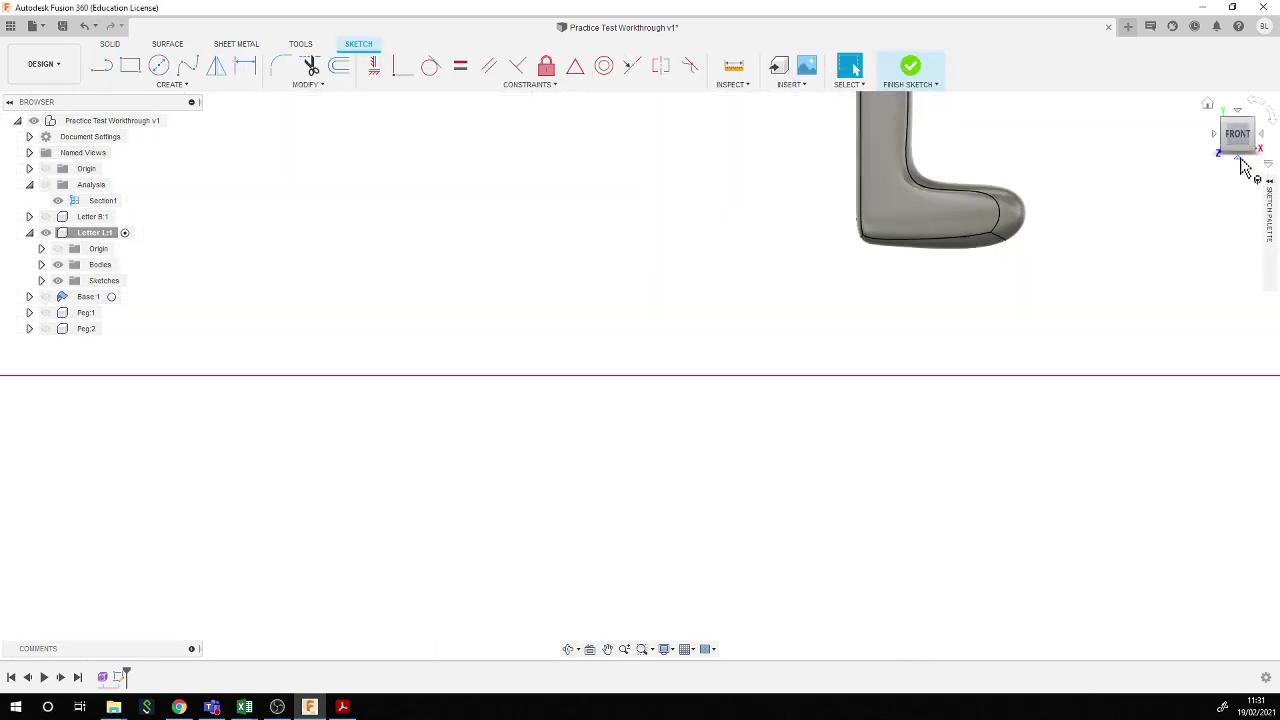
left_click(1240, 160)
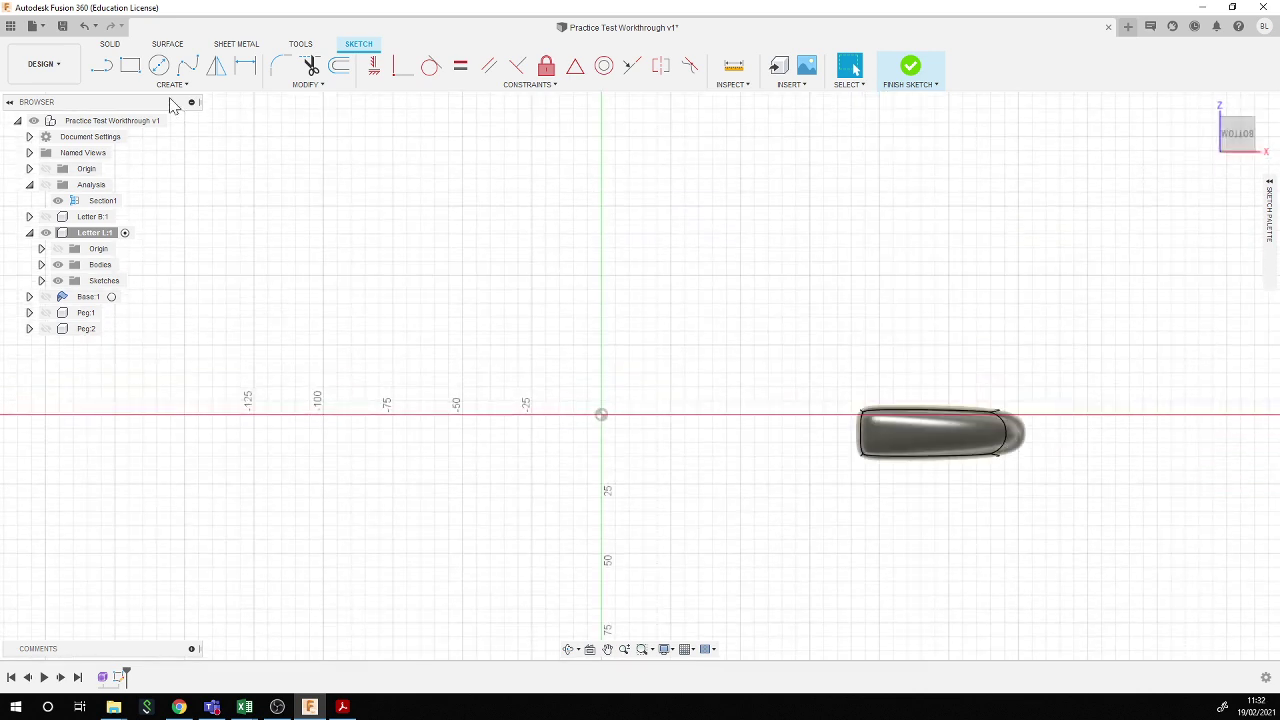
left_click(159, 65)
scroll(1030, 435, "up", 5)
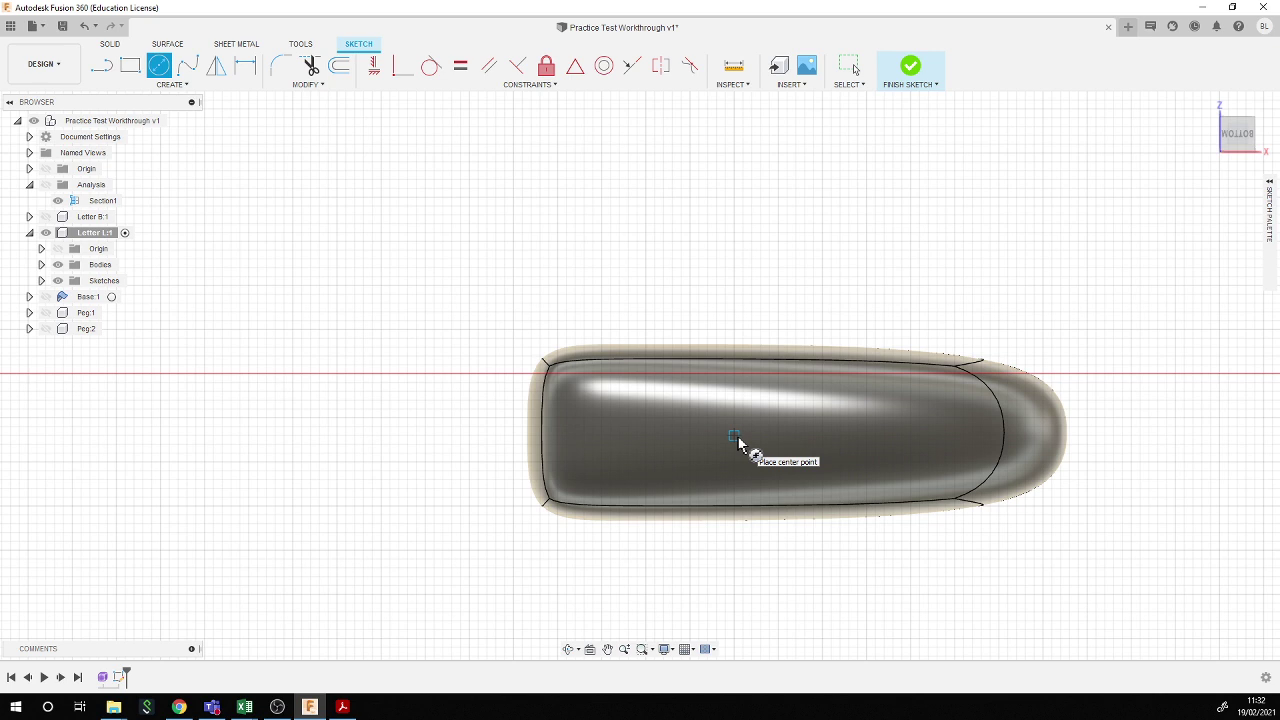
left_click(763, 440)
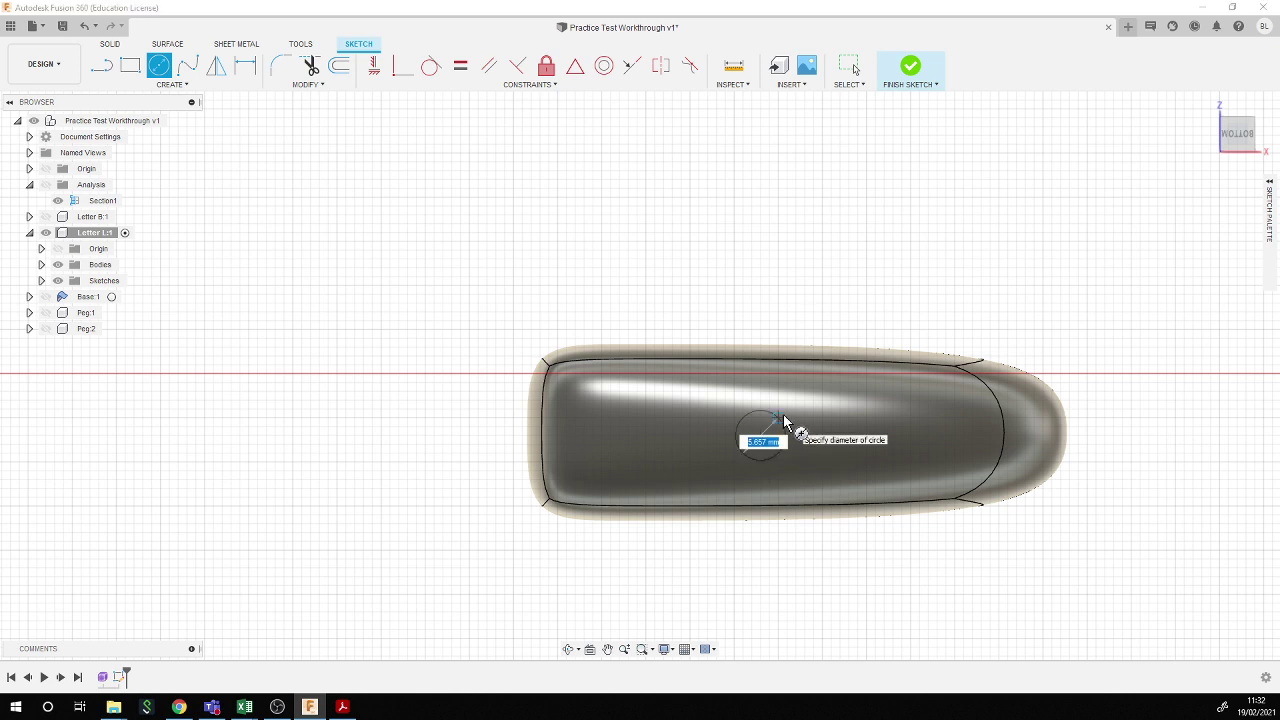
type("10")
key("Return")
key("Escape")
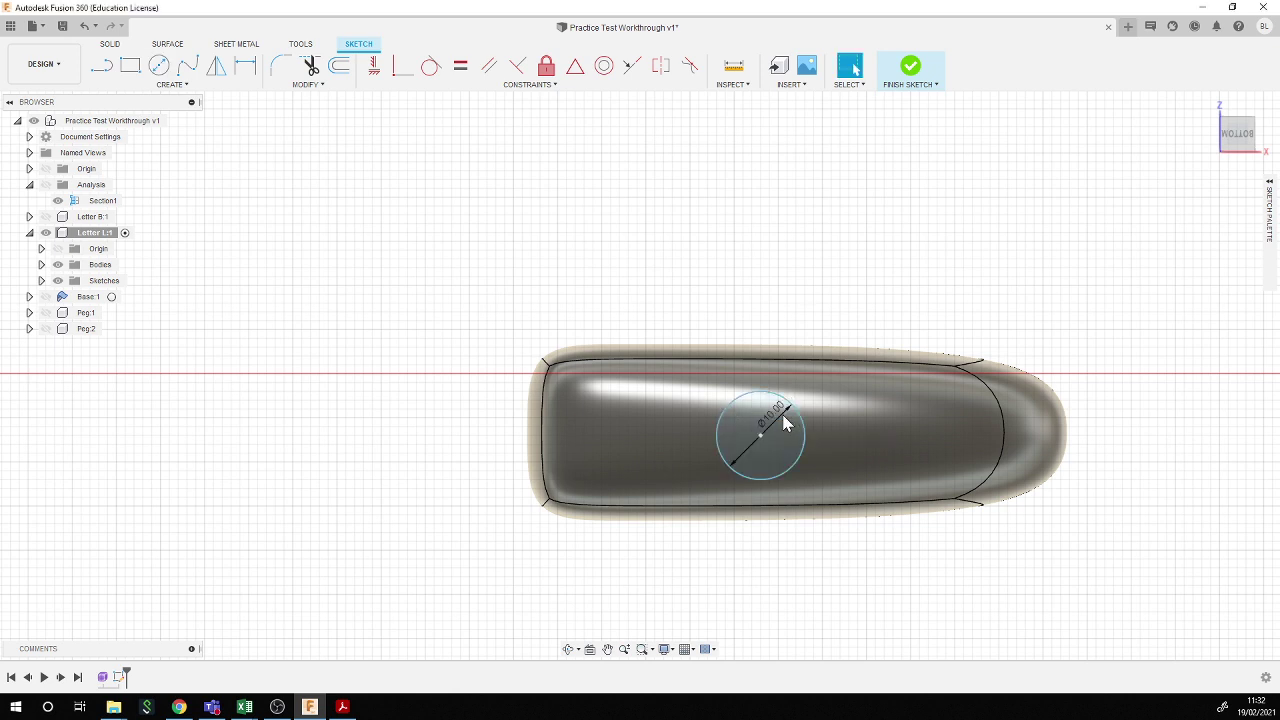
left_click(910, 68)
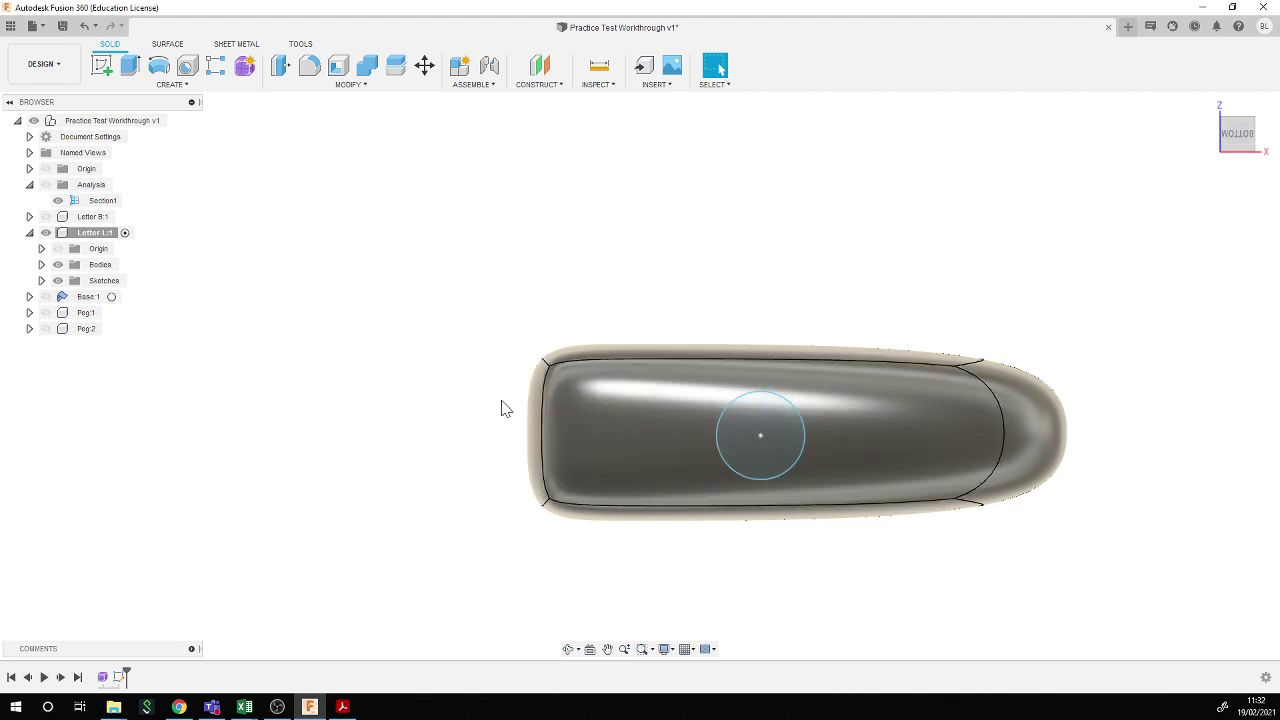
- Extrude the circle 58 mm up into the foot of Letter L as a cut to form the peg hole
mouse_move(436, 376)
middle_mouse_down("shift")
mouse_move(429, 409)
mouse_move(429, 371)
mouse_move(418, 393)
middle_mouse_up("shift")
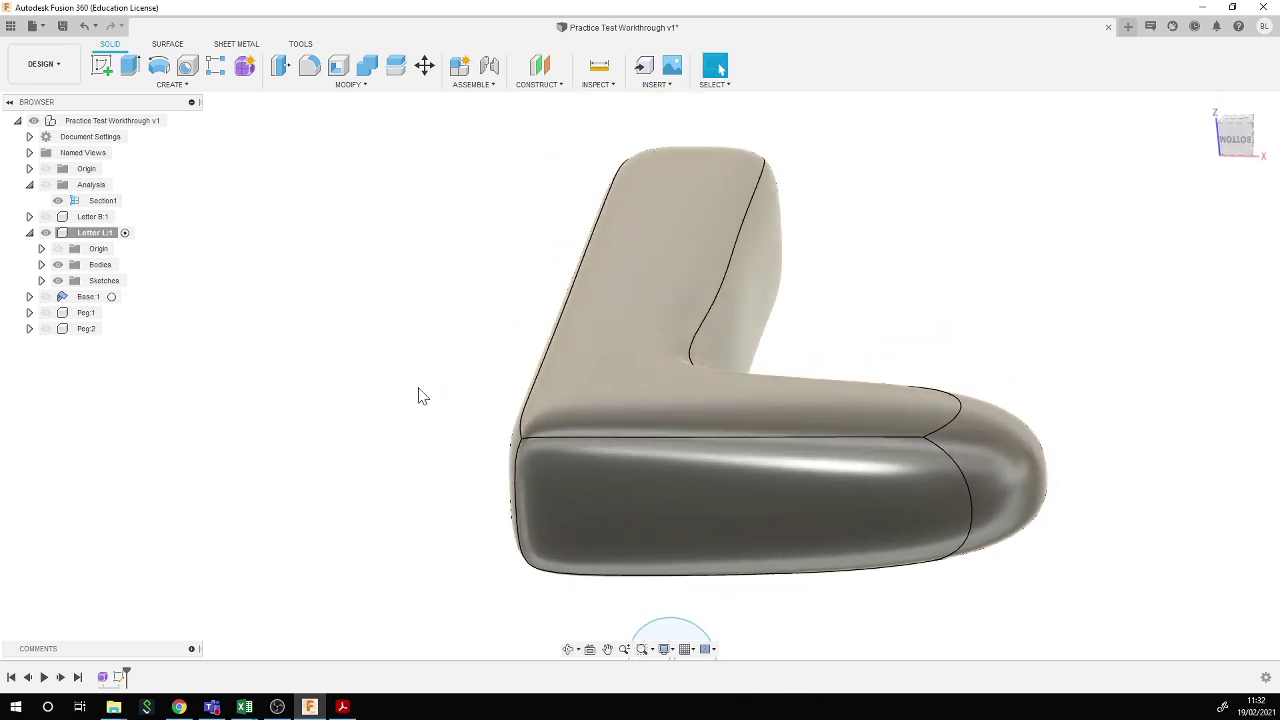
scroll(420, 390, "down", 3)
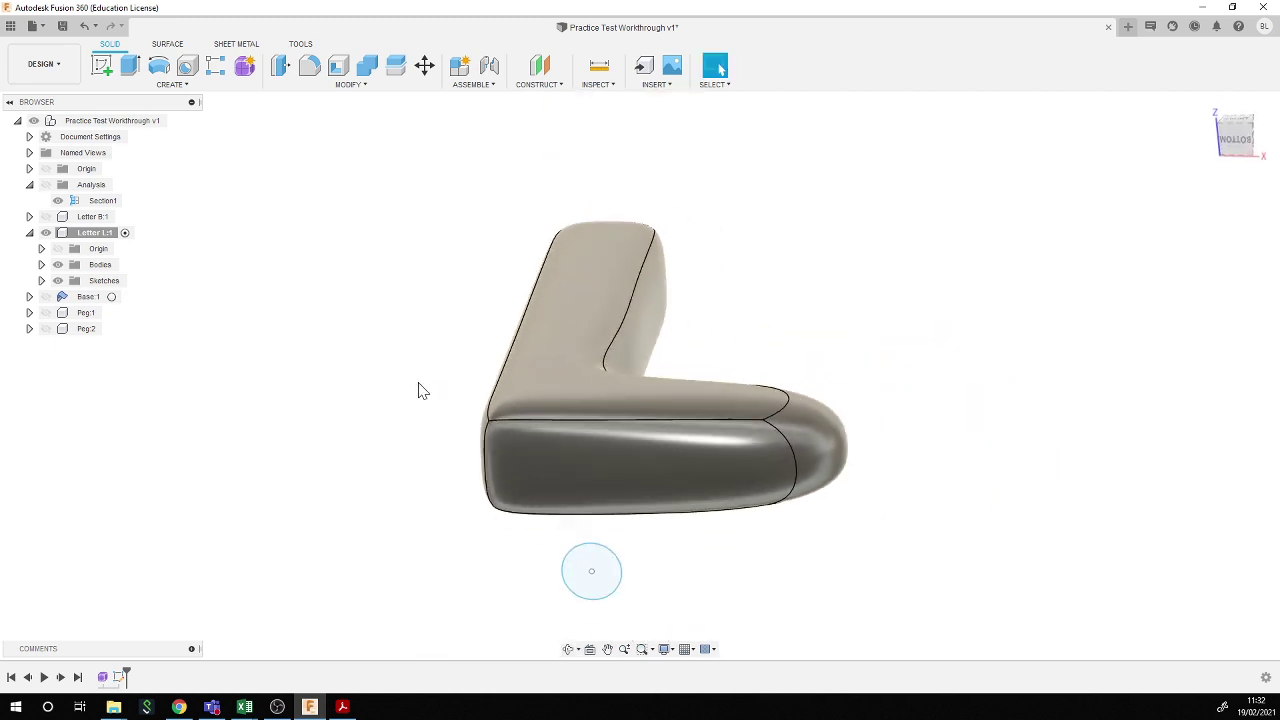
left_click(128, 76)
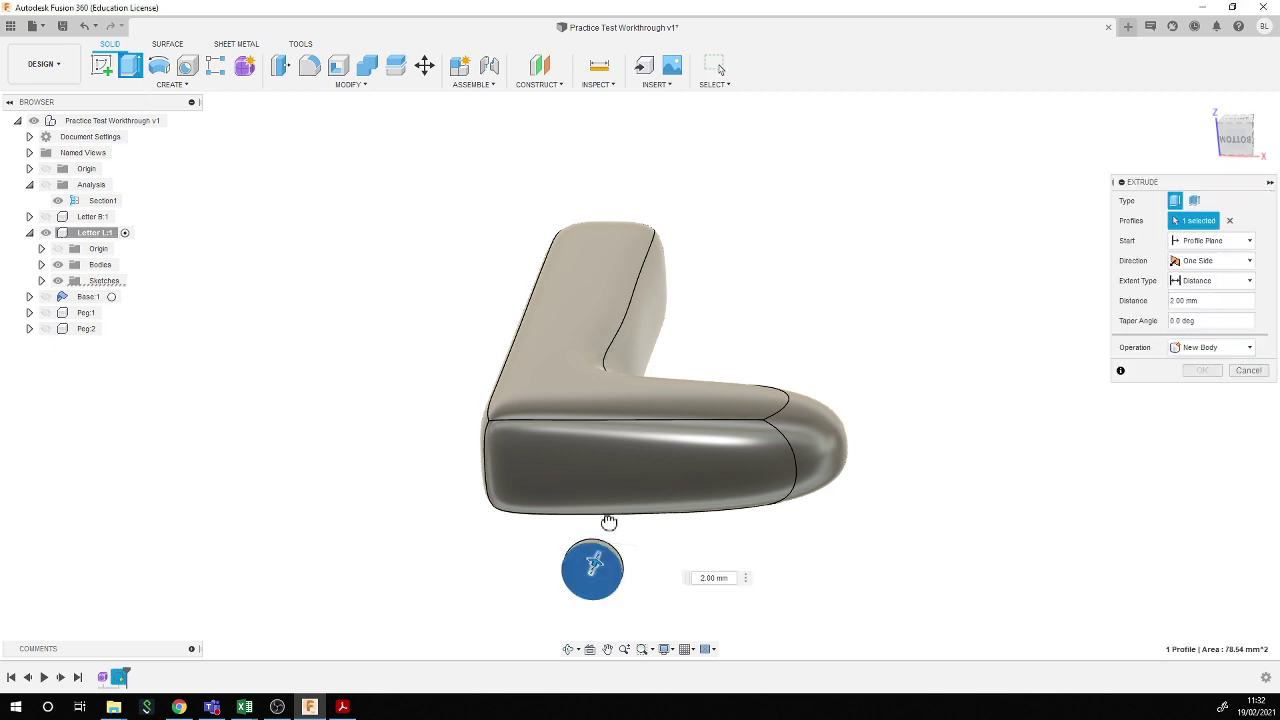
left_click_drag(609, 522, 634, 476)
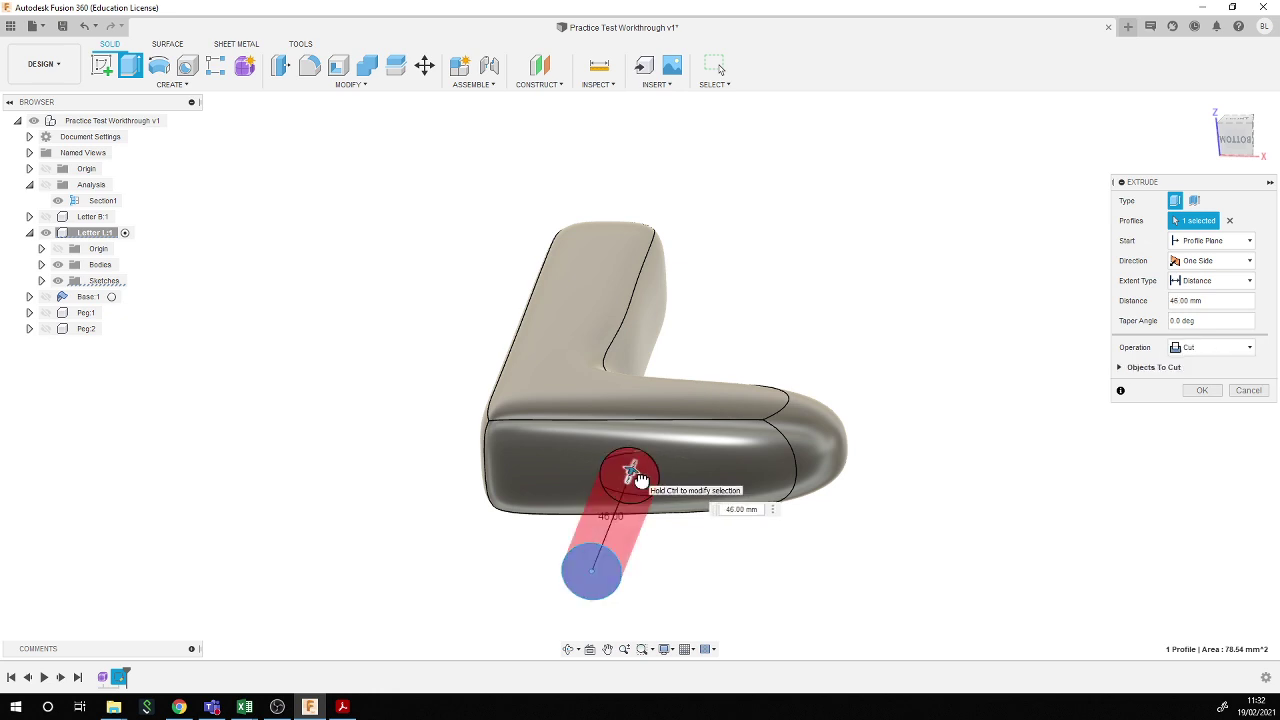
left_click_drag(638, 476, 660, 455)
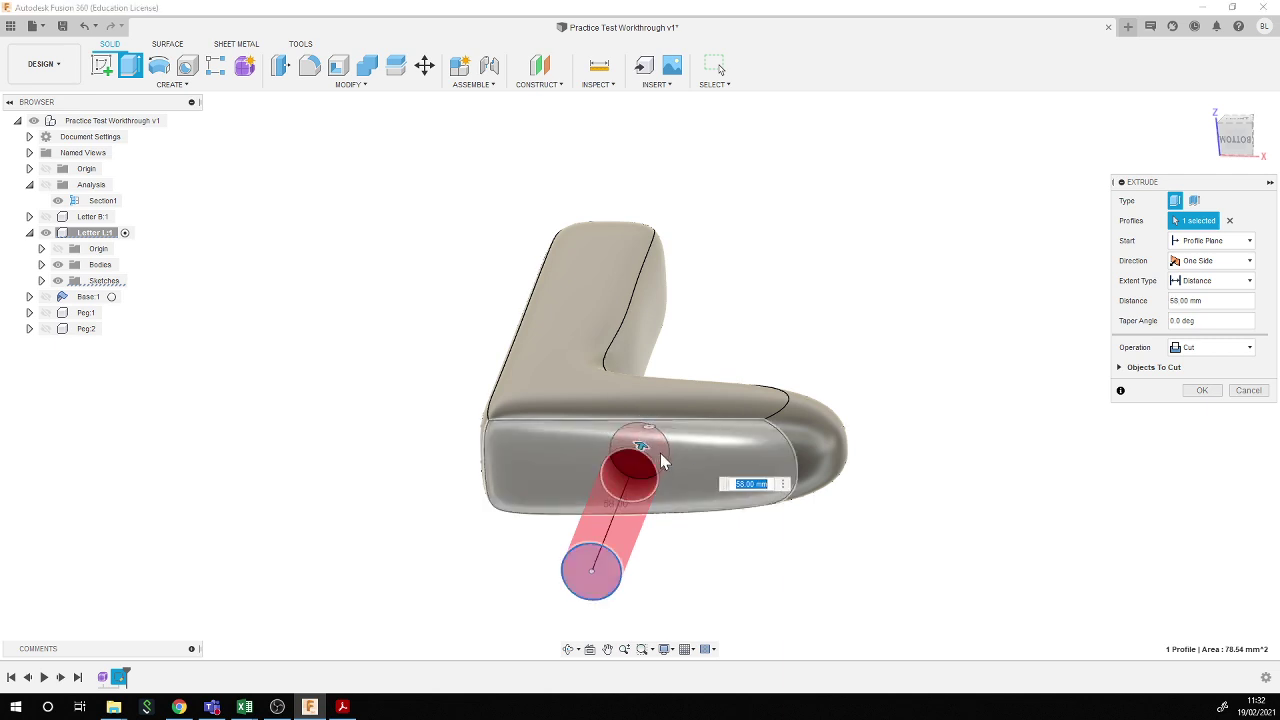
left_click(1238, 126)
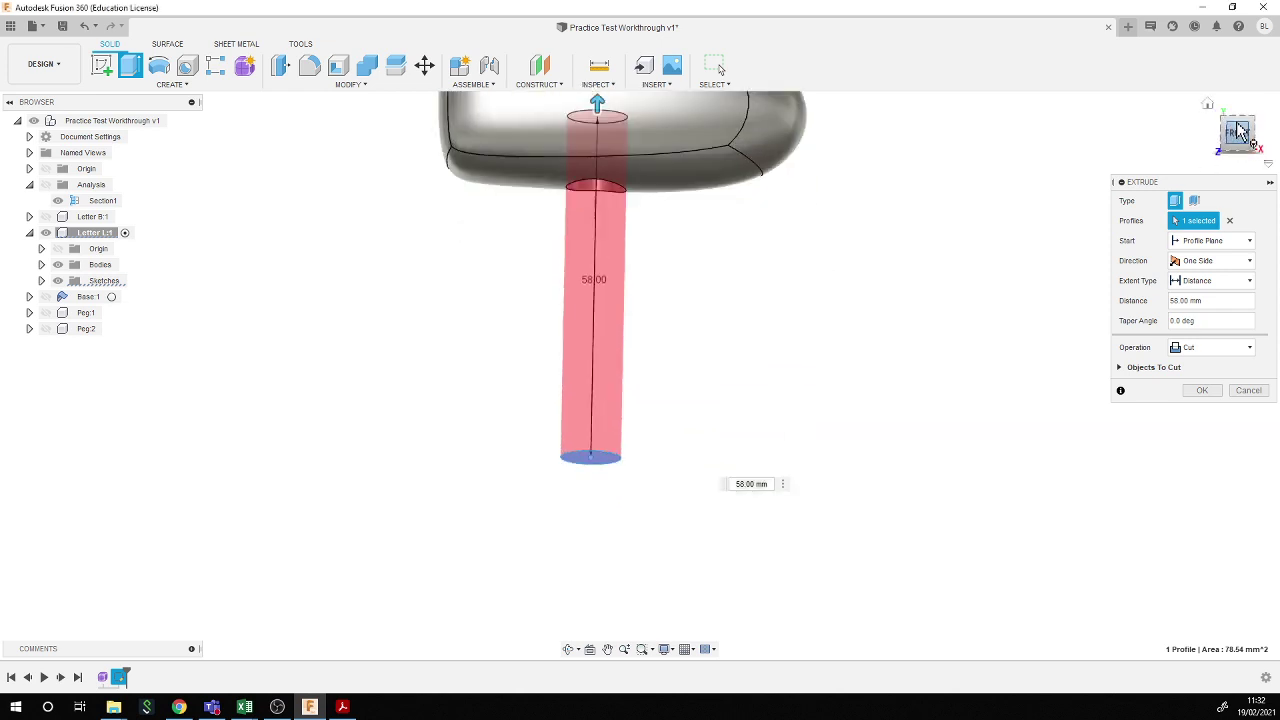
scroll(735, 159, "up", 3)
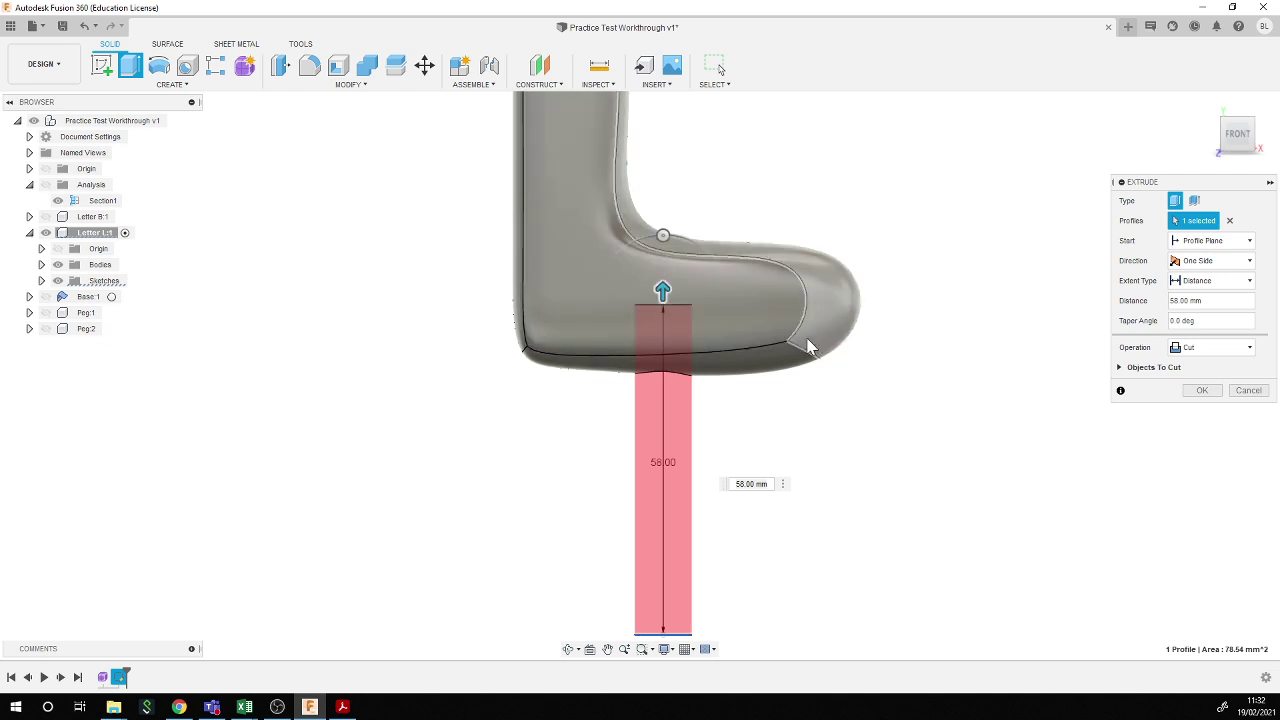
left_click(1201, 390)
- Make Letter B, the base and both pegs visible alongside Letter L
scroll(500, 520, "down", 5)
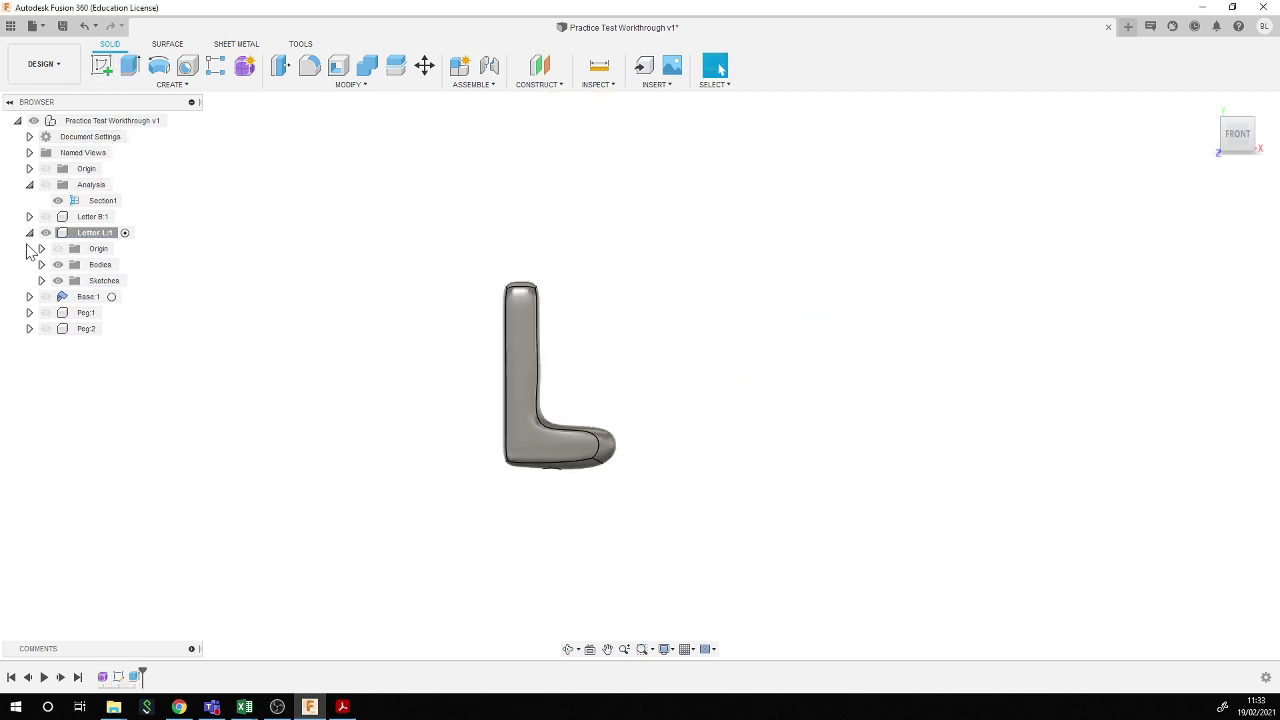
left_click(45, 216)
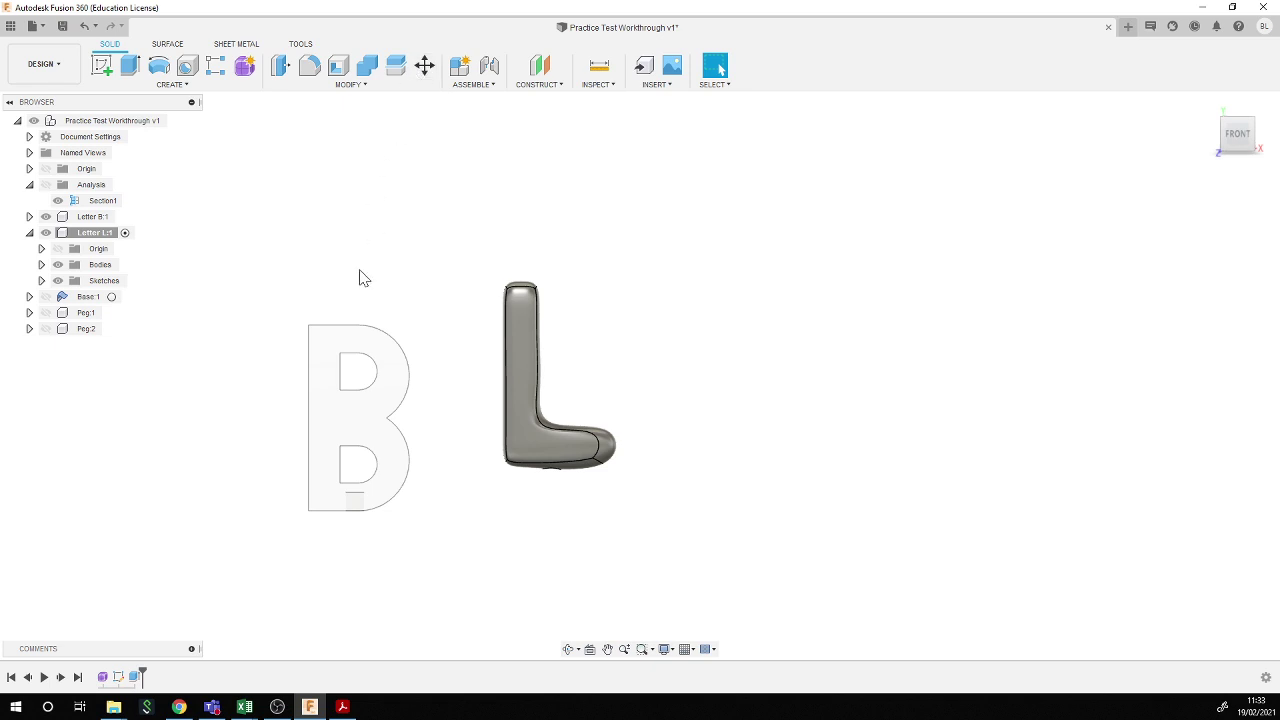
left_click(45, 302)
left_click(45, 296)
left_click(45, 312)
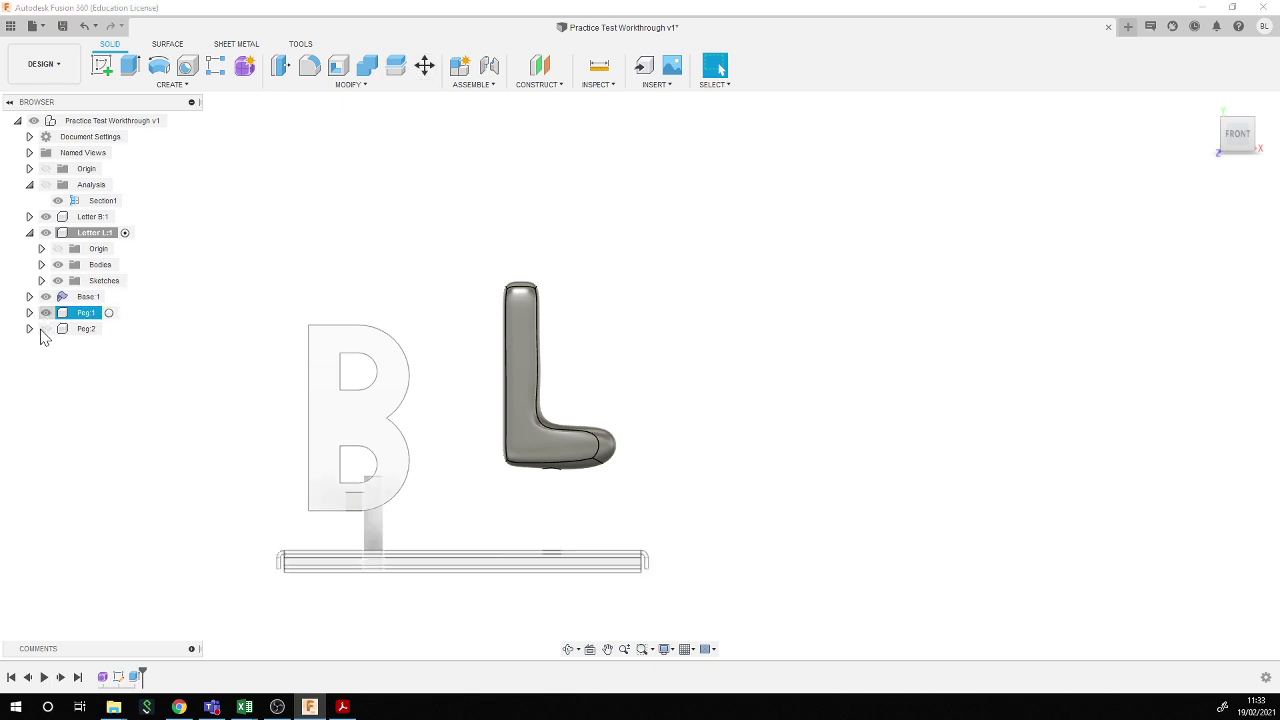
left_click(45, 328)
- Activate the top-level component and move Letter B freehand upward, clear of its peg
left_click(173, 121)
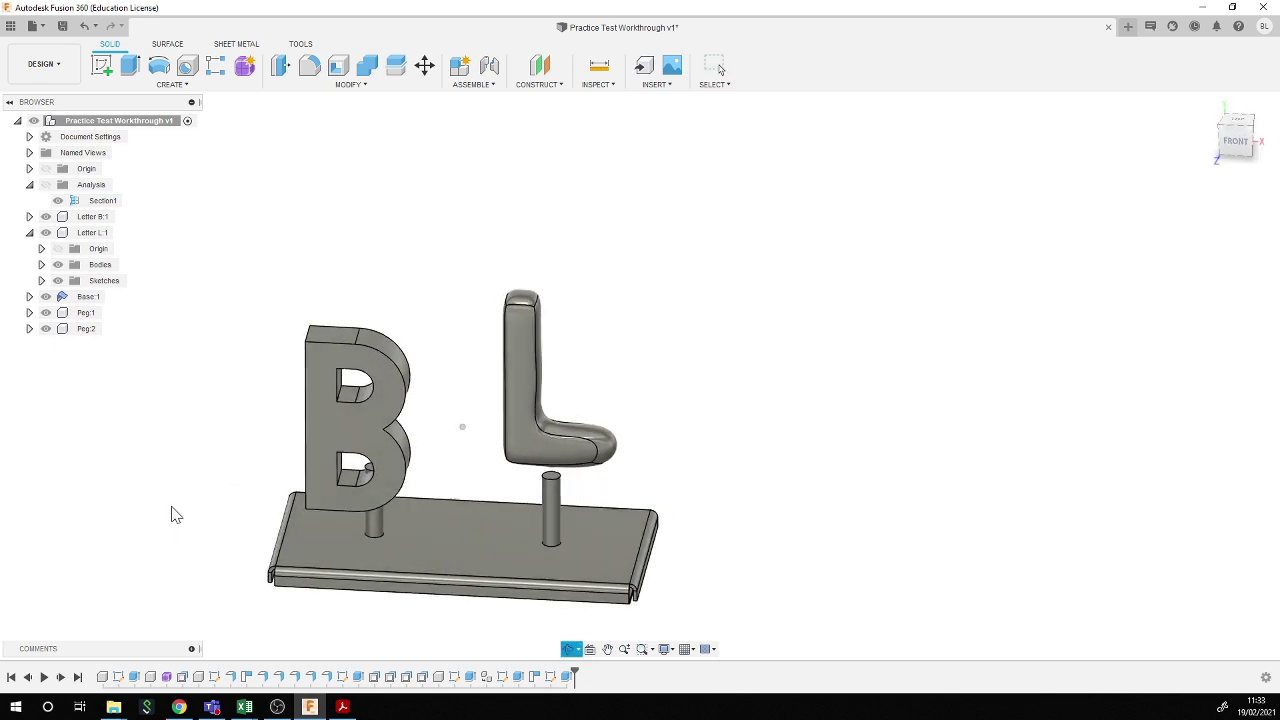
key("Escape")
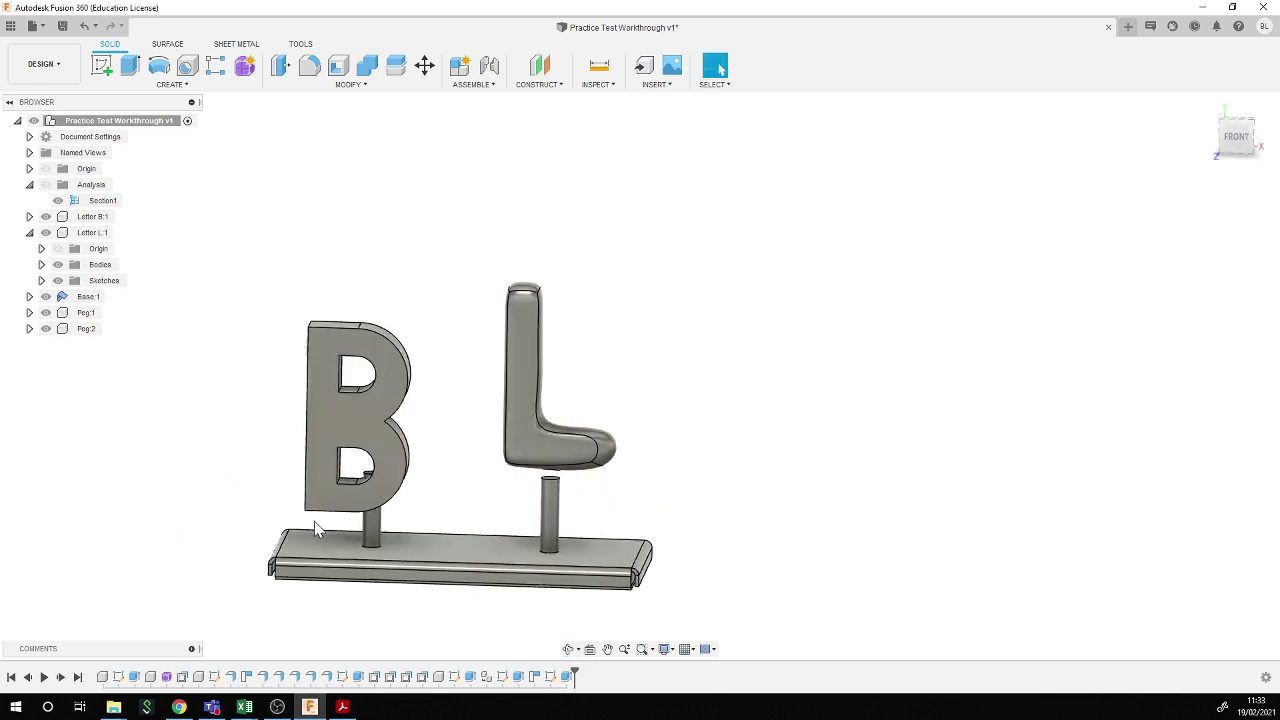
left_click_drag(315, 530, 309, 339)
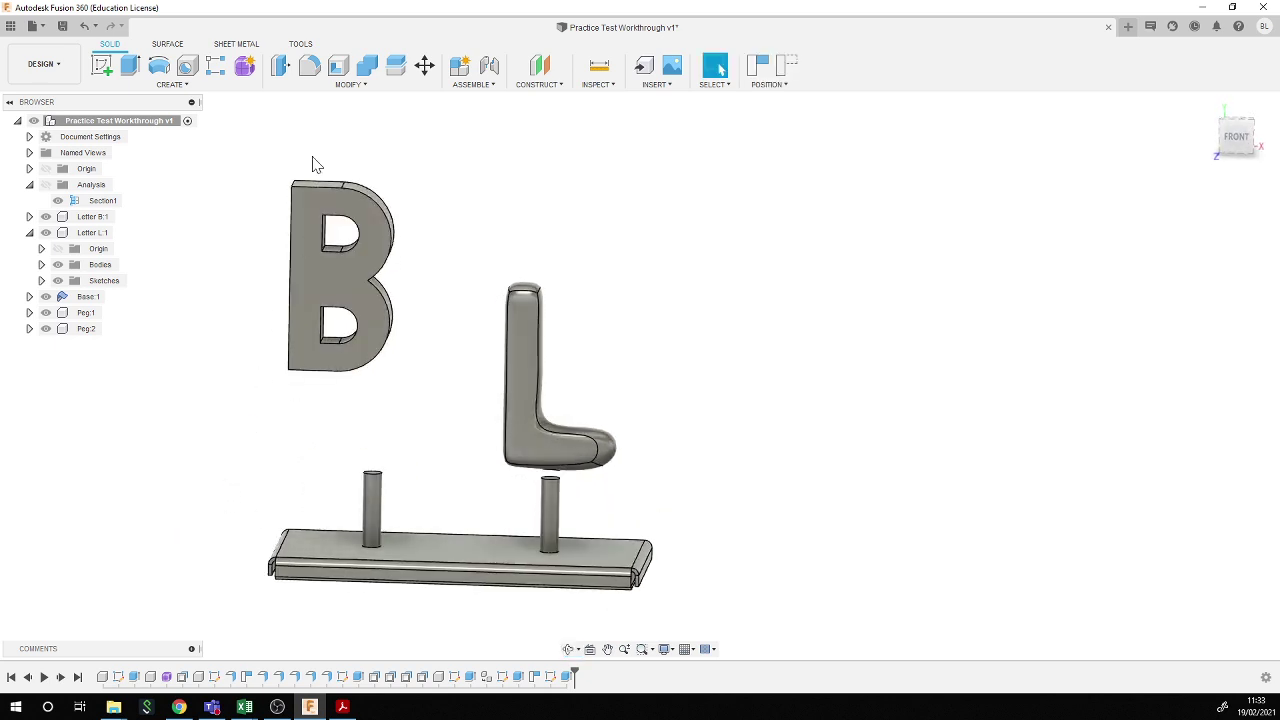
- Hide the base and align the inner end face of Letter B's peg hole to the top face of its peg
left_click(349, 86)
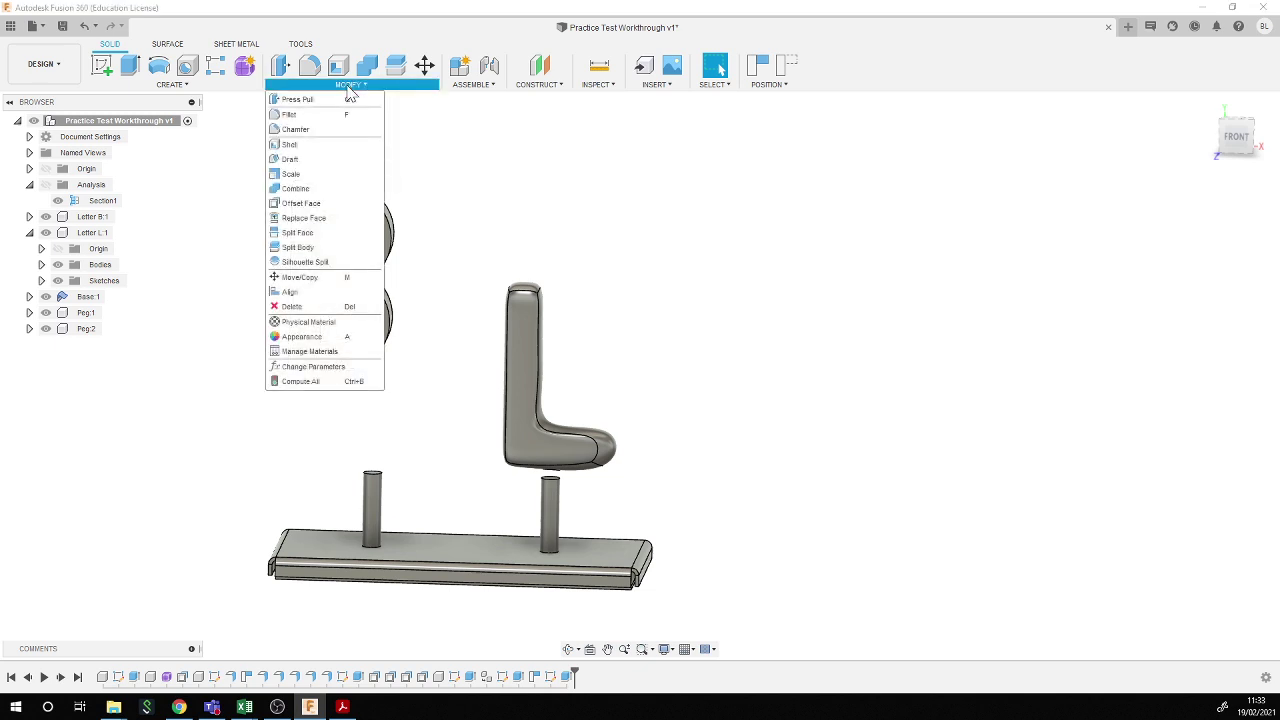
left_click(326, 303)
middle_click_drag(200, 500, 212, 424, "shift")
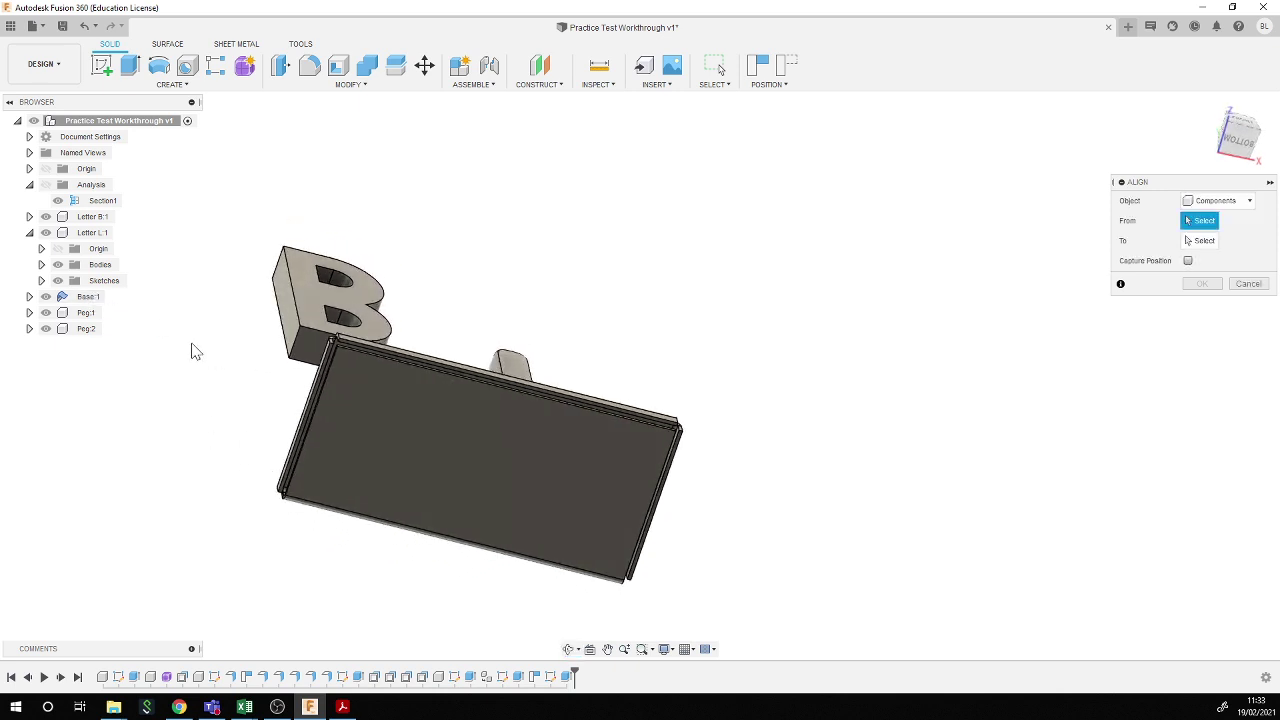
left_click(46, 296)
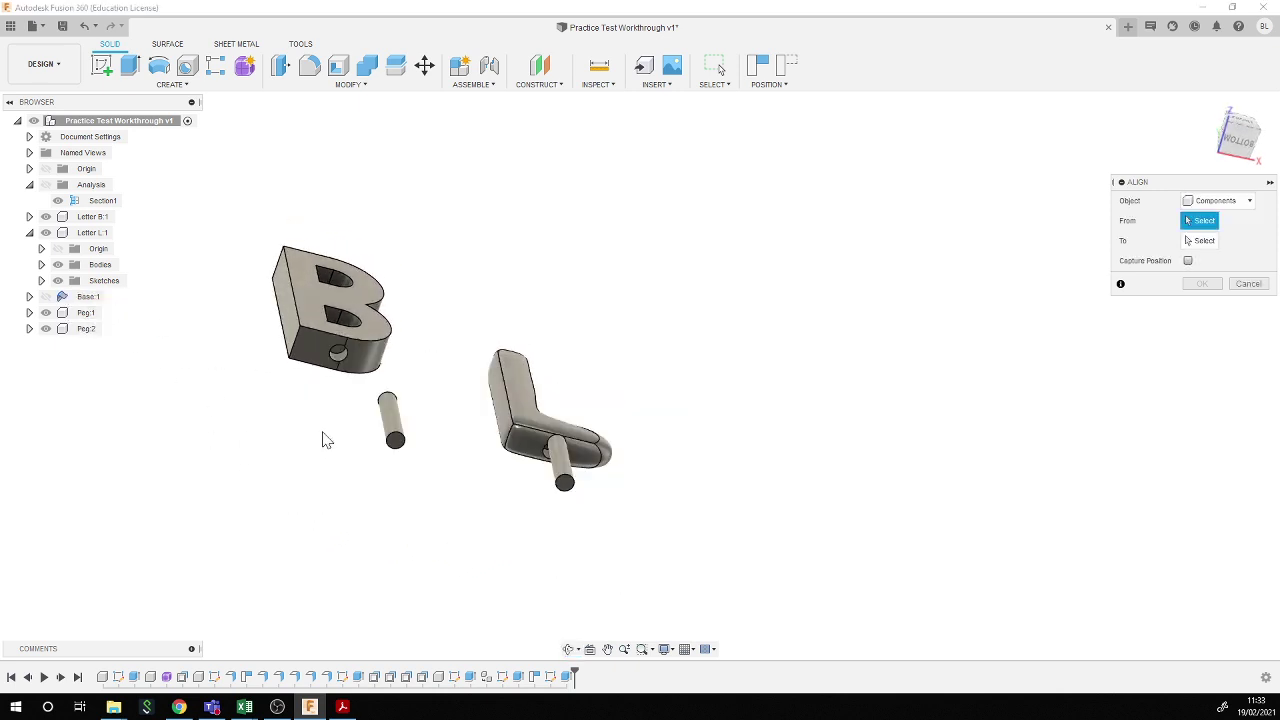
middle_click_drag(342, 536, 340, 489, "shift")
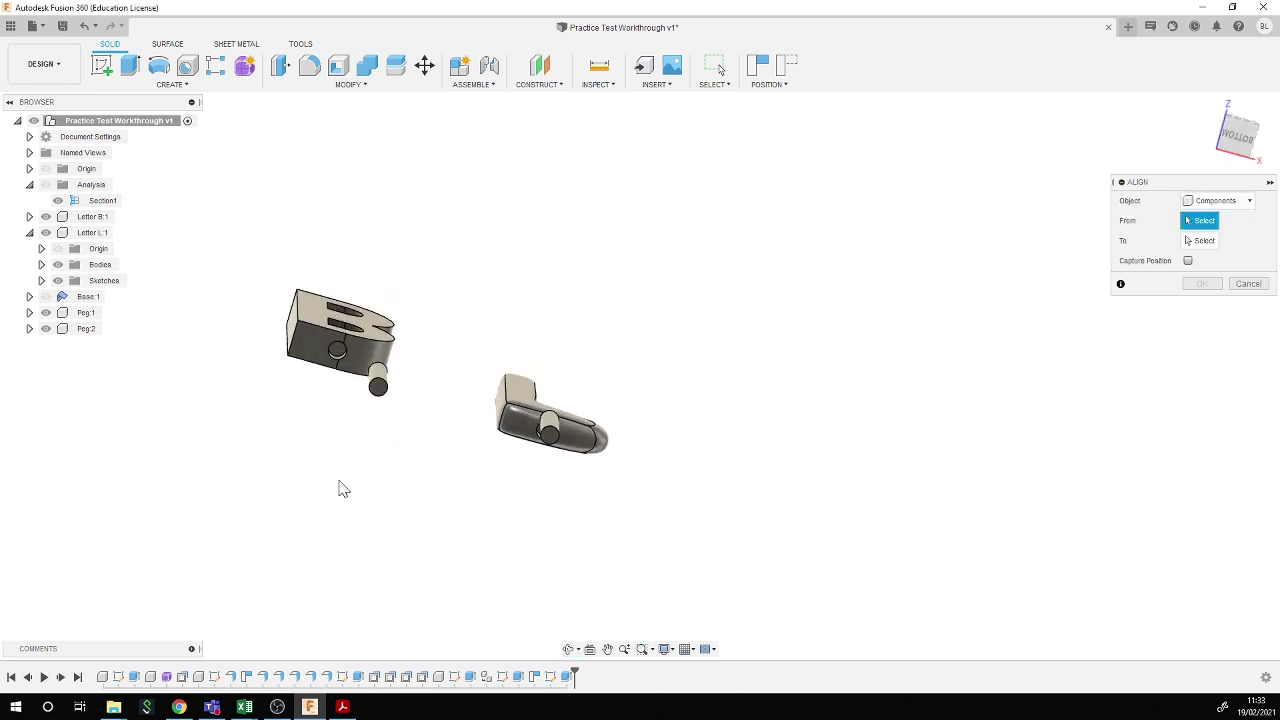
scroll(325, 407, "up", 3)
scroll(361, 280, "up", 4)
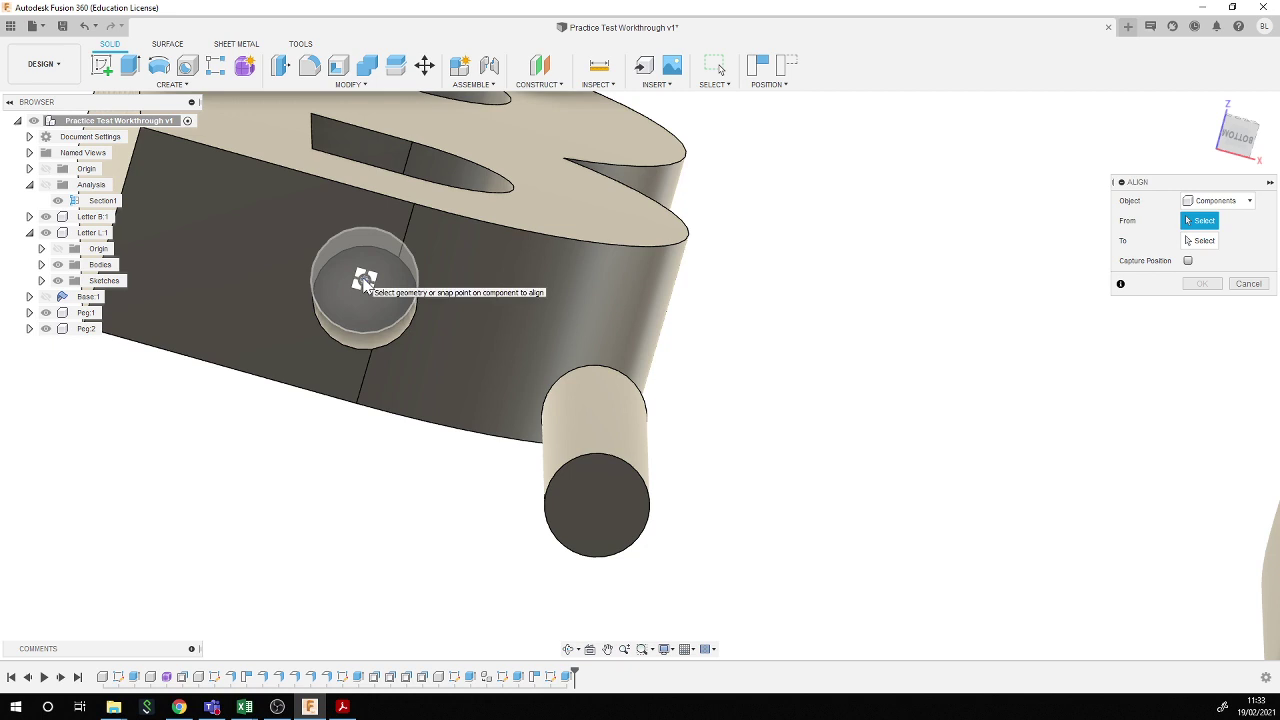
left_click(365, 284)
middle_click_drag(320, 460, 234, 623, "shift")
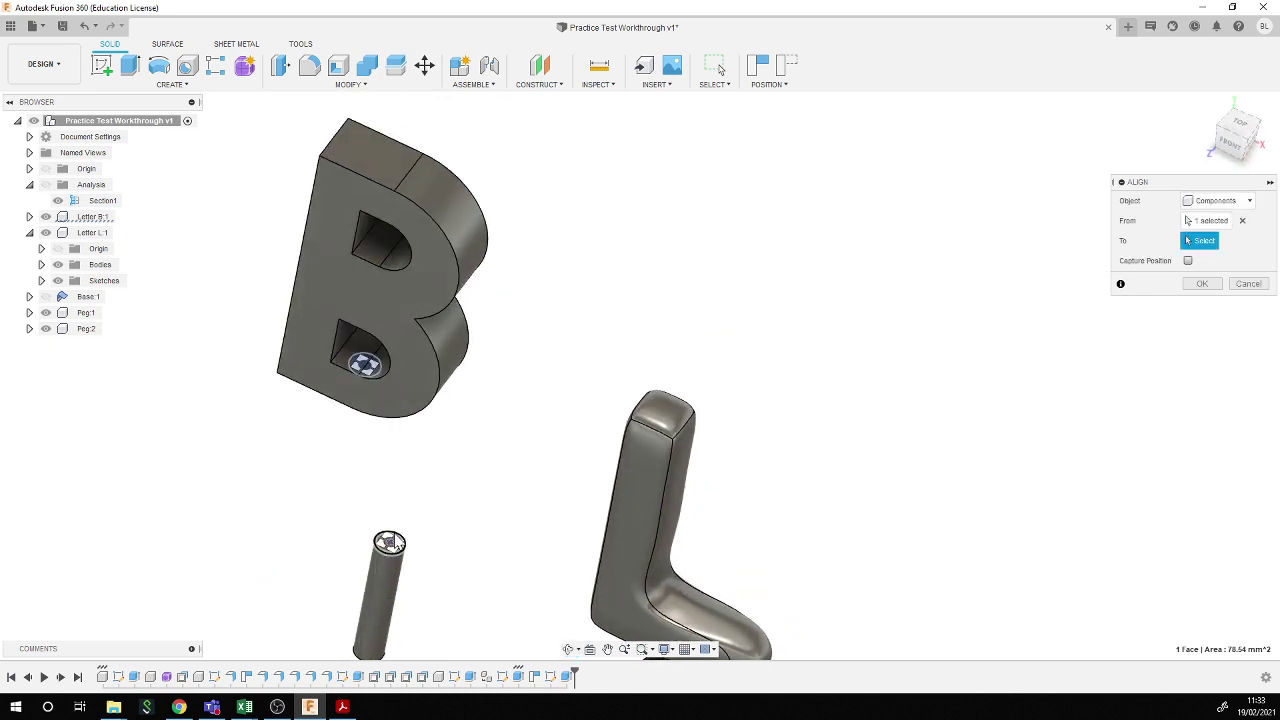
left_click(390, 548)
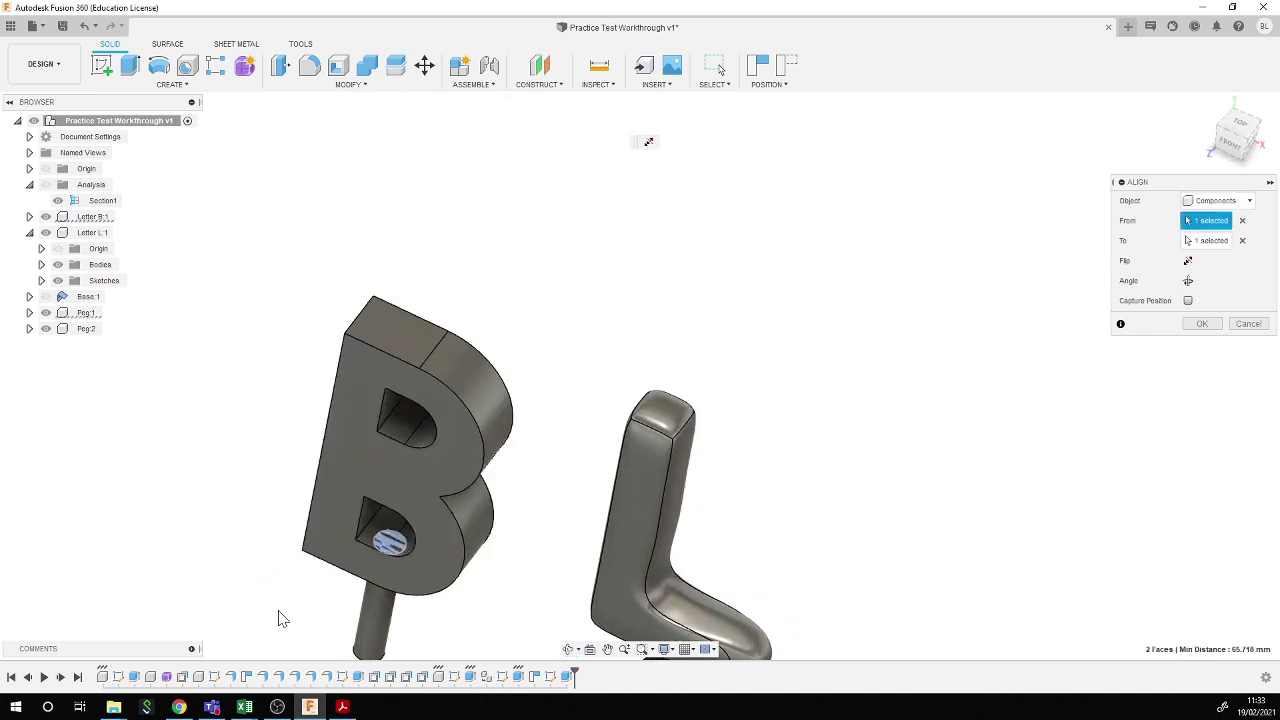
middle_click_drag(277, 614, 312, 566, "shift")
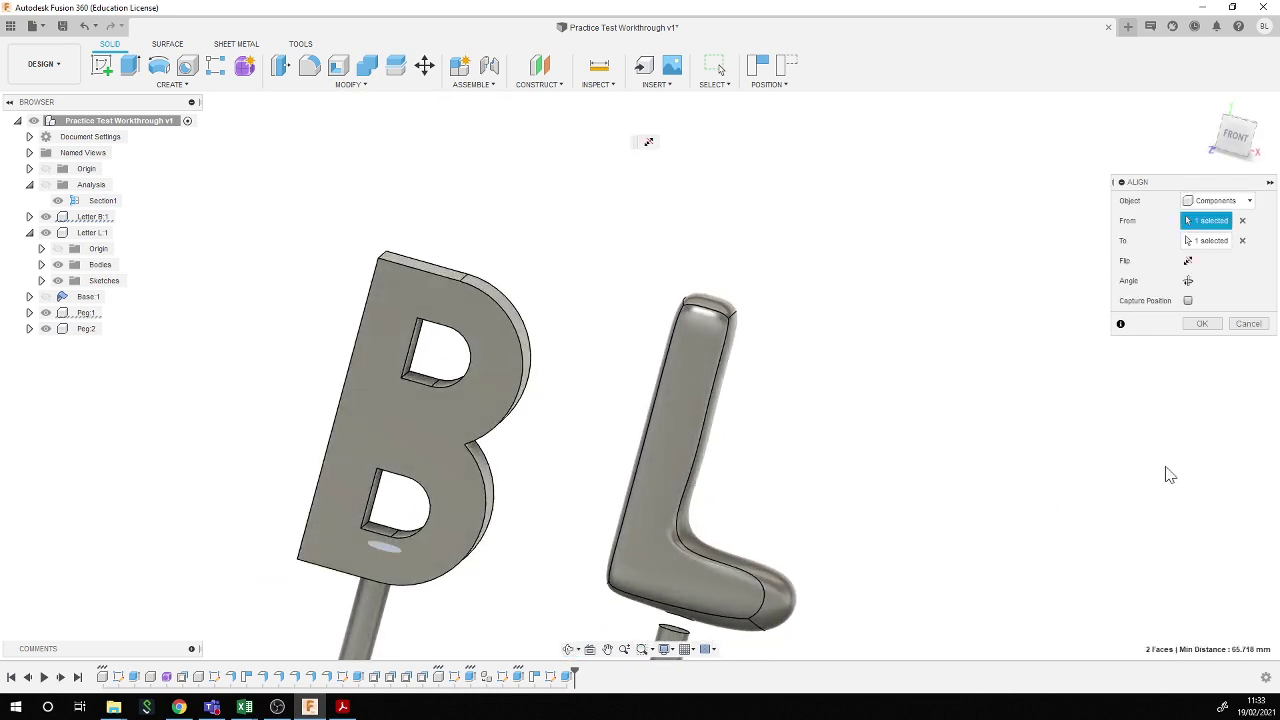
left_click(1203, 326)
- Move Letter L freehand up and sideways, clear of its peg
scroll(277, 463, "down", 5)
middle_click_drag(283, 449, 429, 531, "shift")
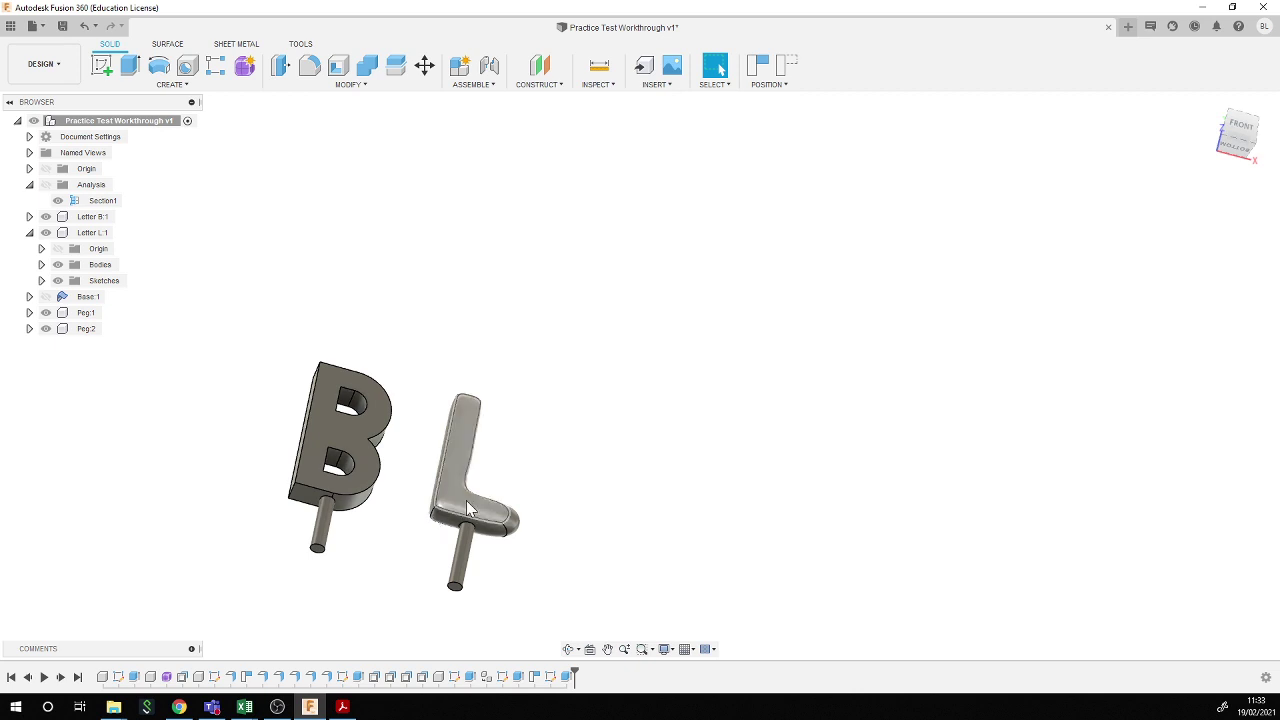
left_click_drag(470, 508, 521, 482)
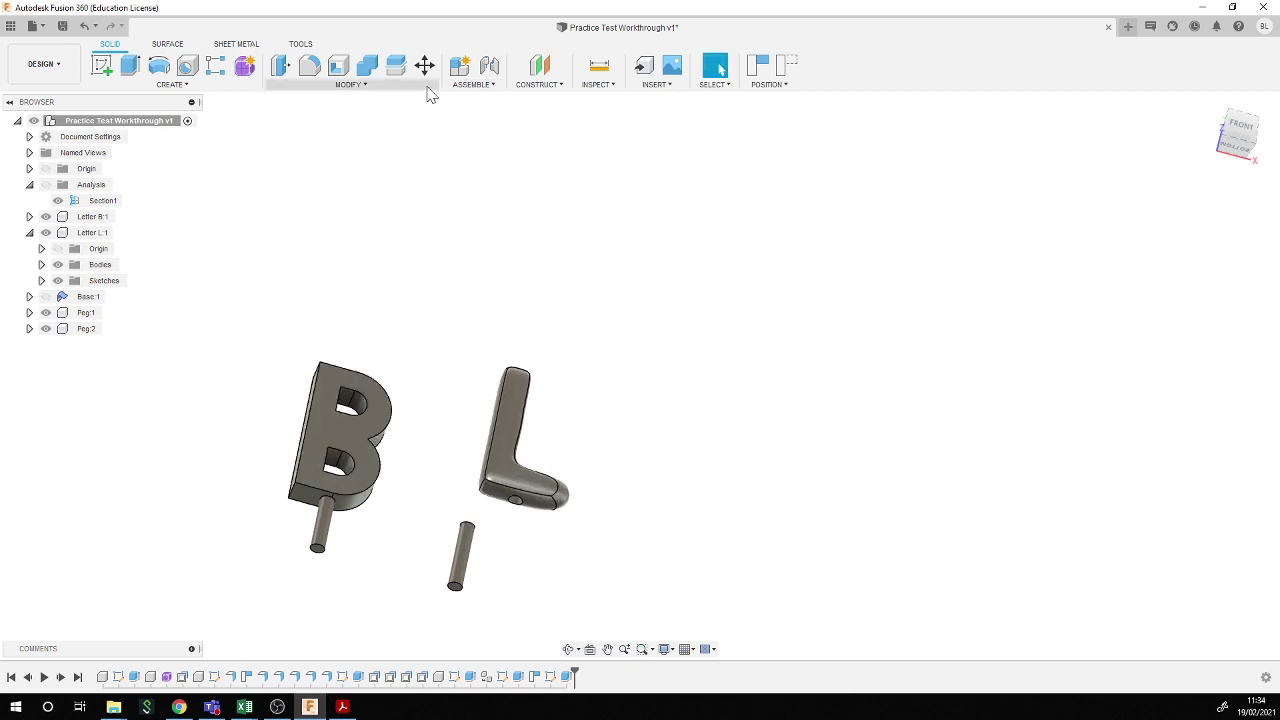
- Align the inner end face of Letter L's peg hole to the top face of the second peg
left_click(391, 88)
left_click(289, 292)
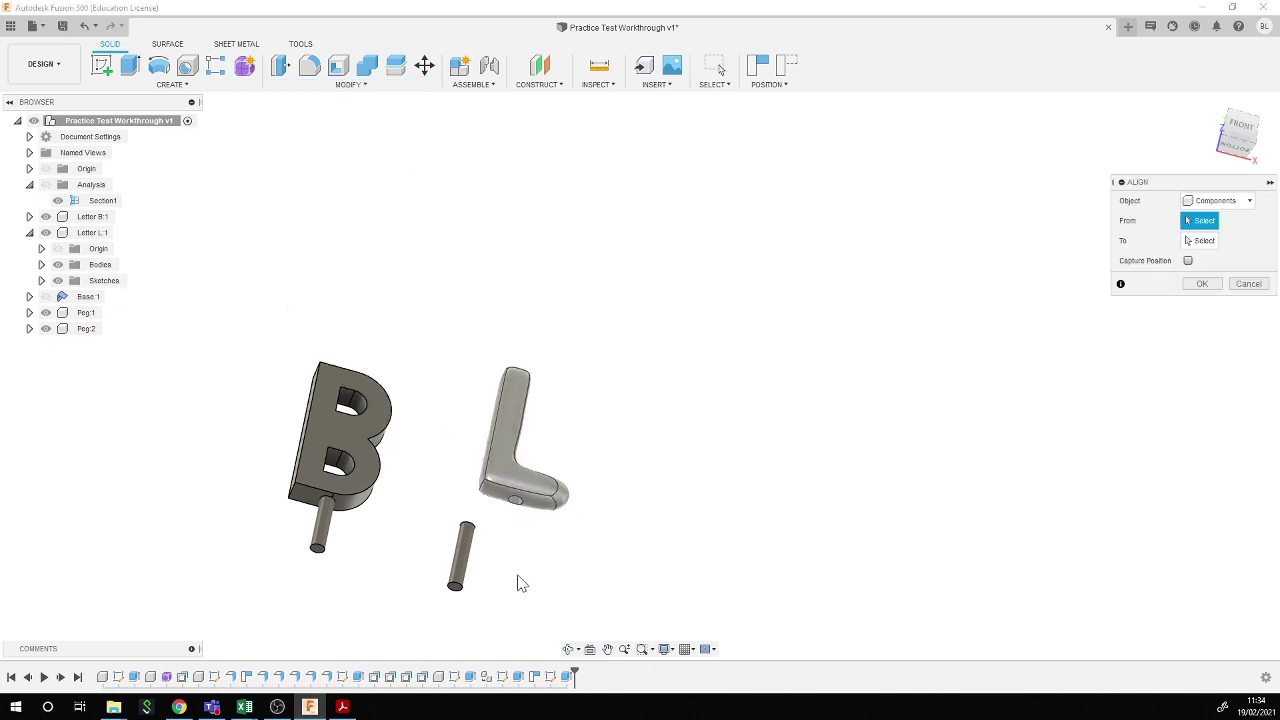
middle_click_drag(517, 583, 516, 516, "shift")
scroll(495, 470, "up", 6)
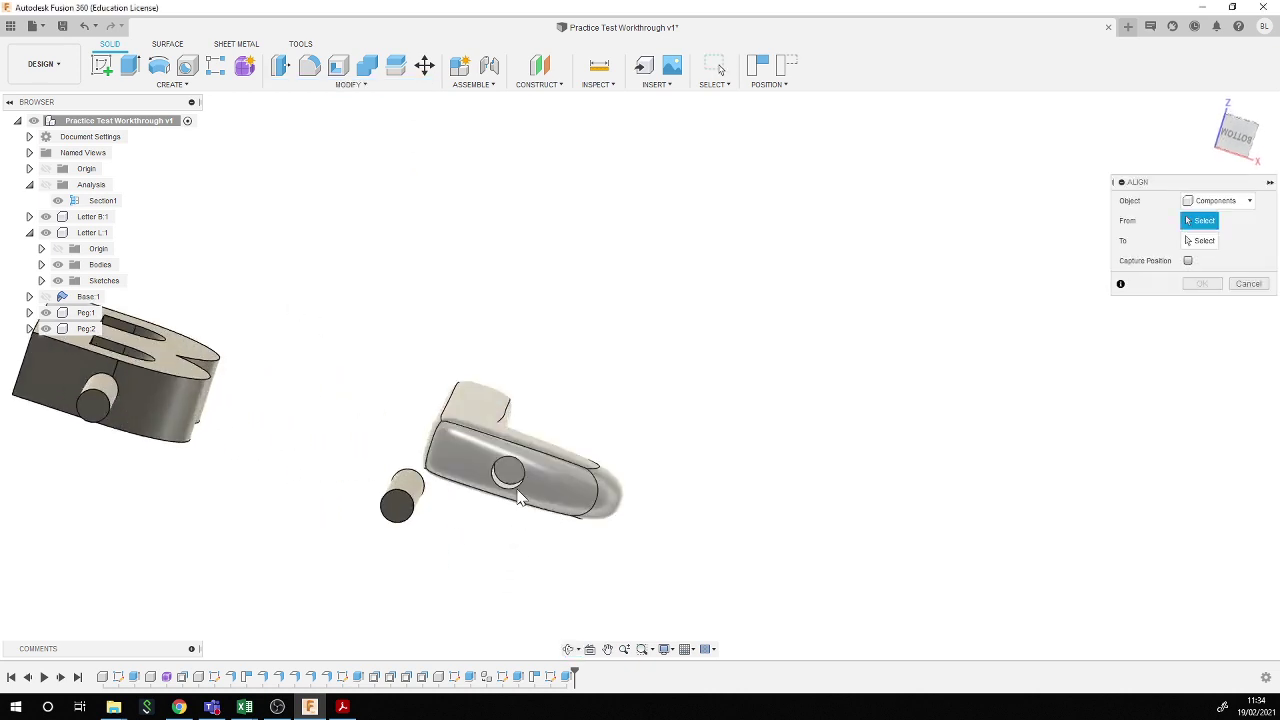
left_click(514, 443)
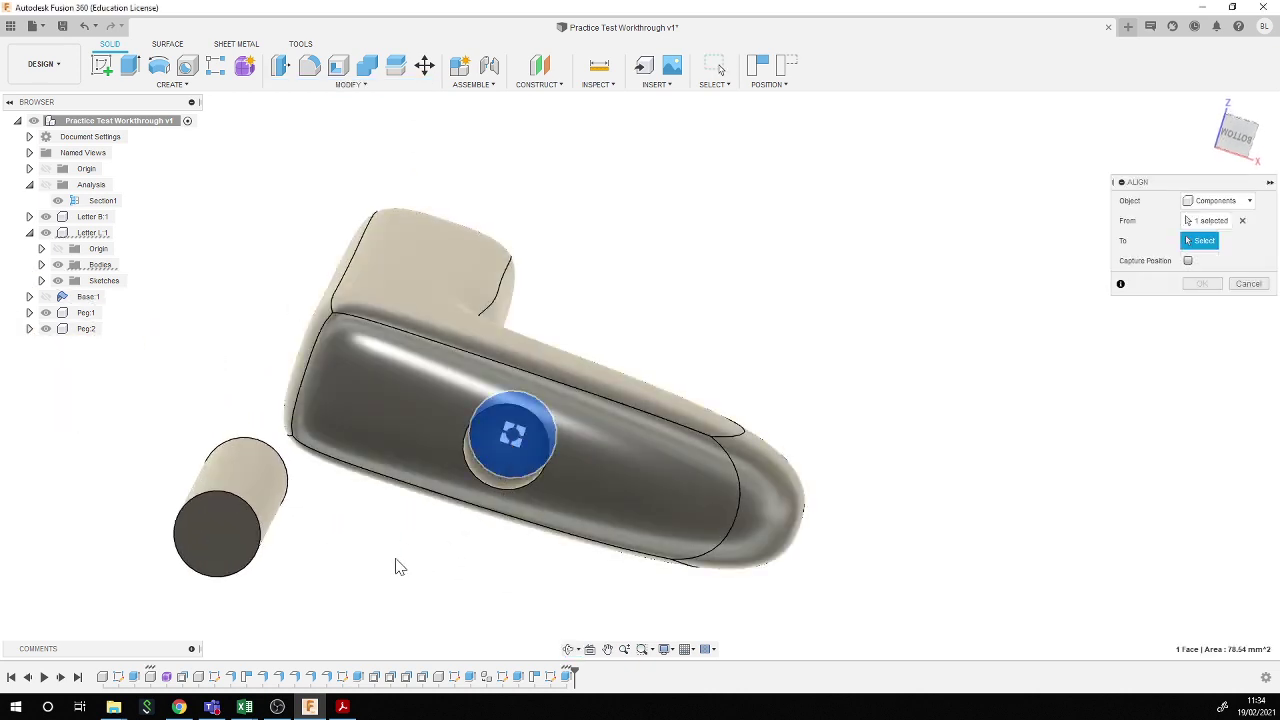
scroll(340, 531, "down", 4)
middle_click_drag(249, 409, 193, 570, "shift")
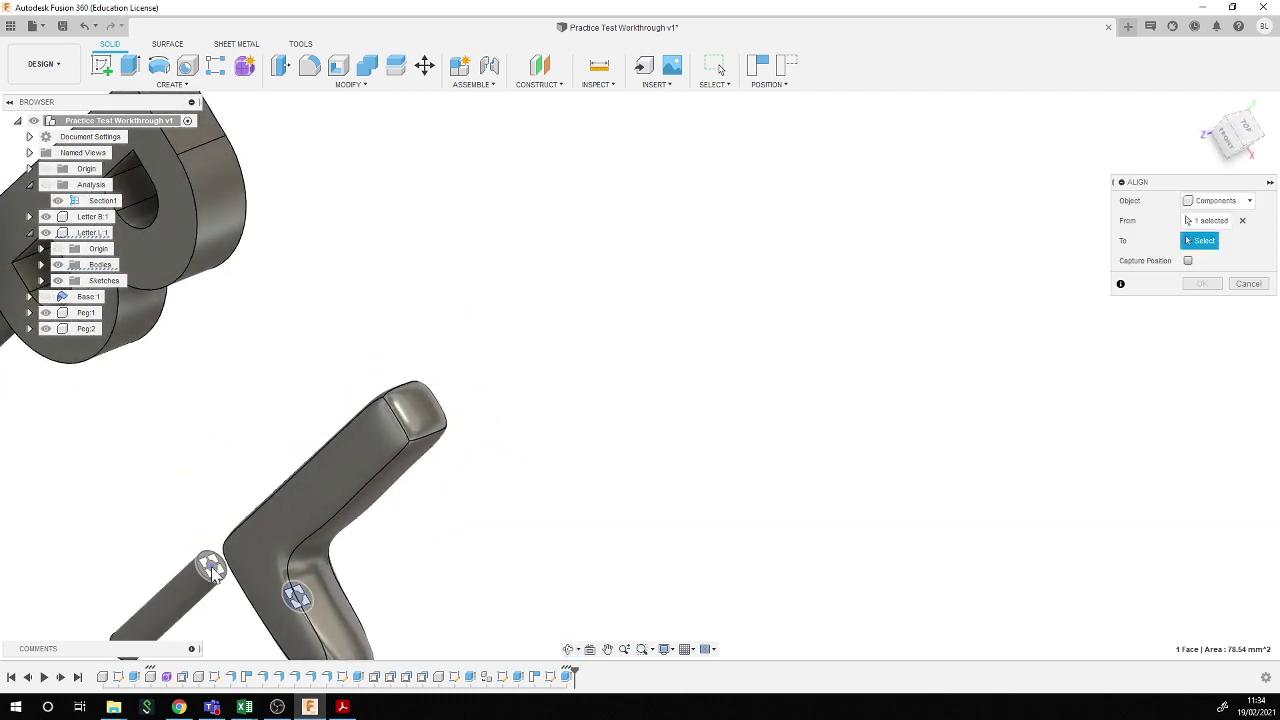
left_click(212, 570)
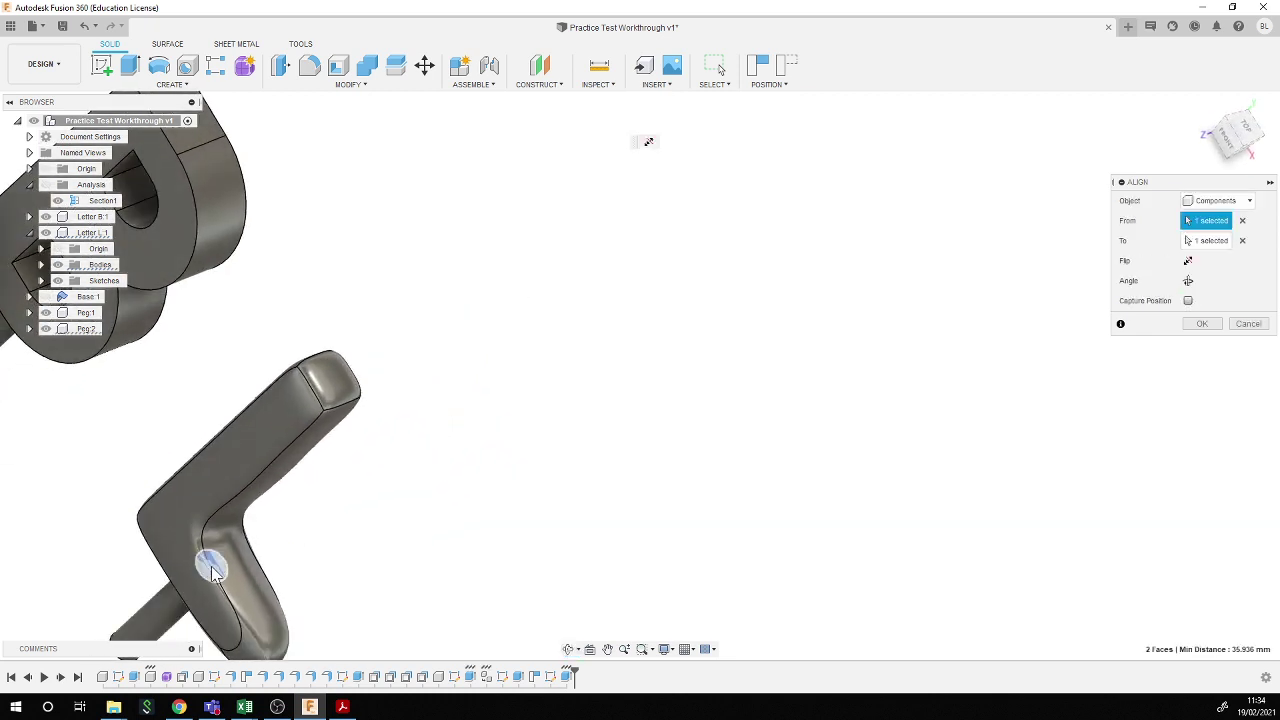
left_click(1199, 324)
- Make the base visible again and inspect the assembled letters from the front
scroll(557, 400, "down", 5)
middle_click_drag(366, 471, 429, 486, "shift")
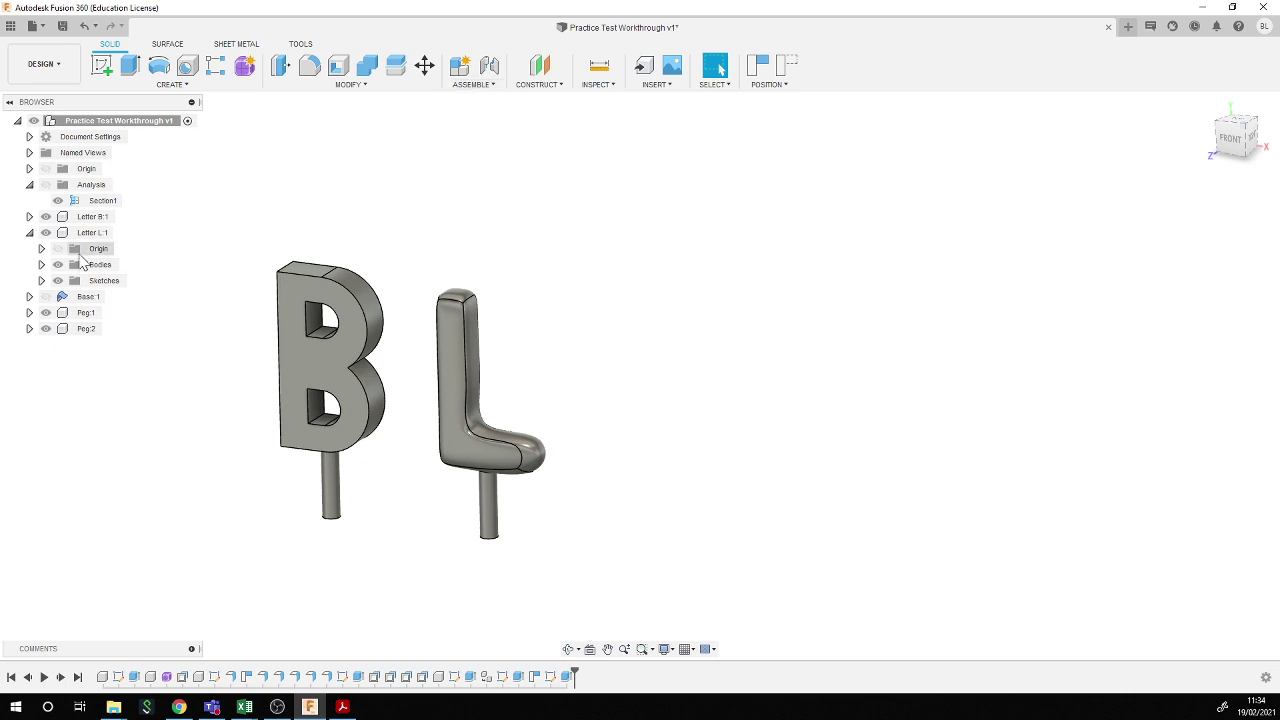
left_click(45, 296)
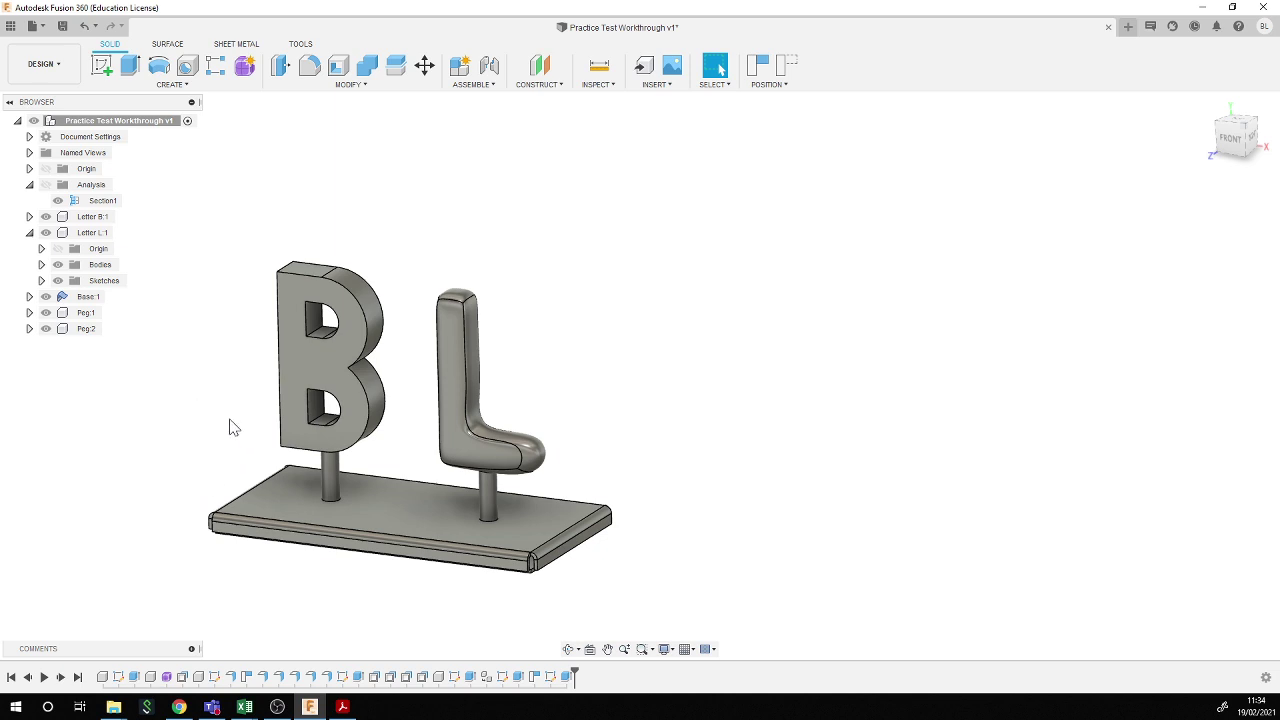
mouse_move(230, 428)
middle_mouse_down("shift")
mouse_move(217, 460)
mouse_move(234, 434)
mouse_move(207, 442)
mouse_move(240, 434)
mouse_move(221, 430)
middle_mouse_up("shift")
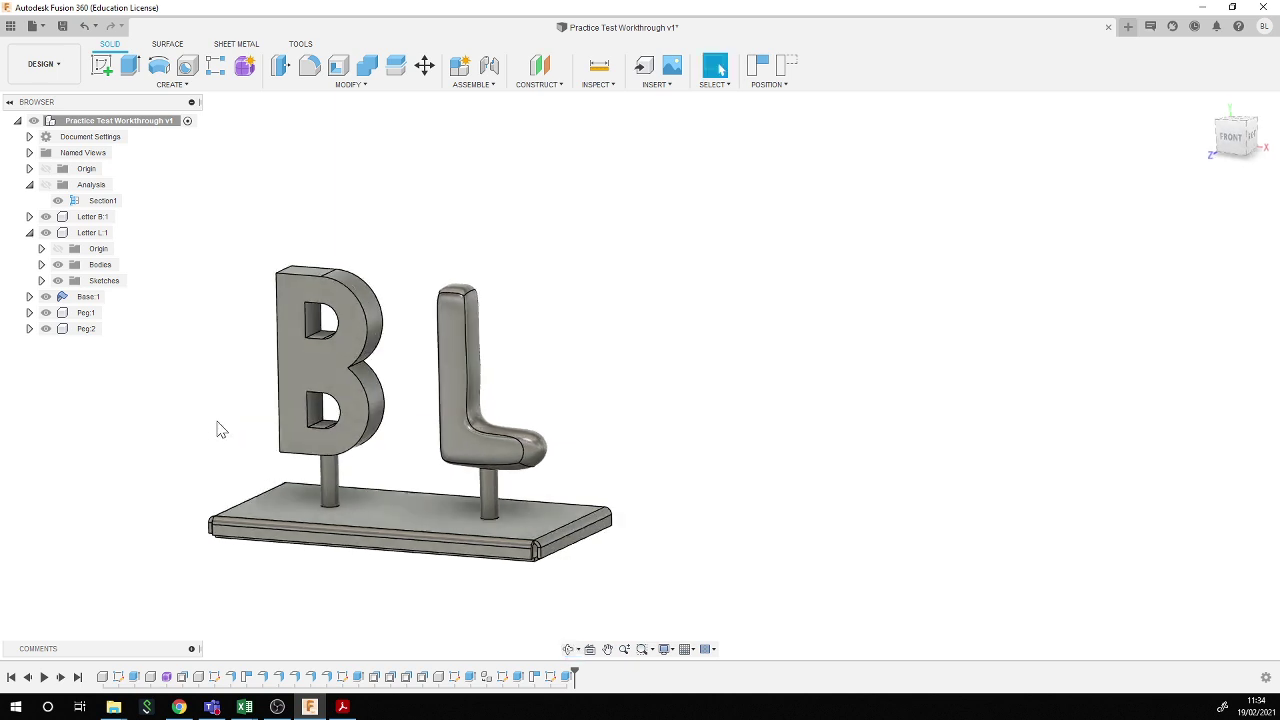
scroll(330, 460, "up", 5)
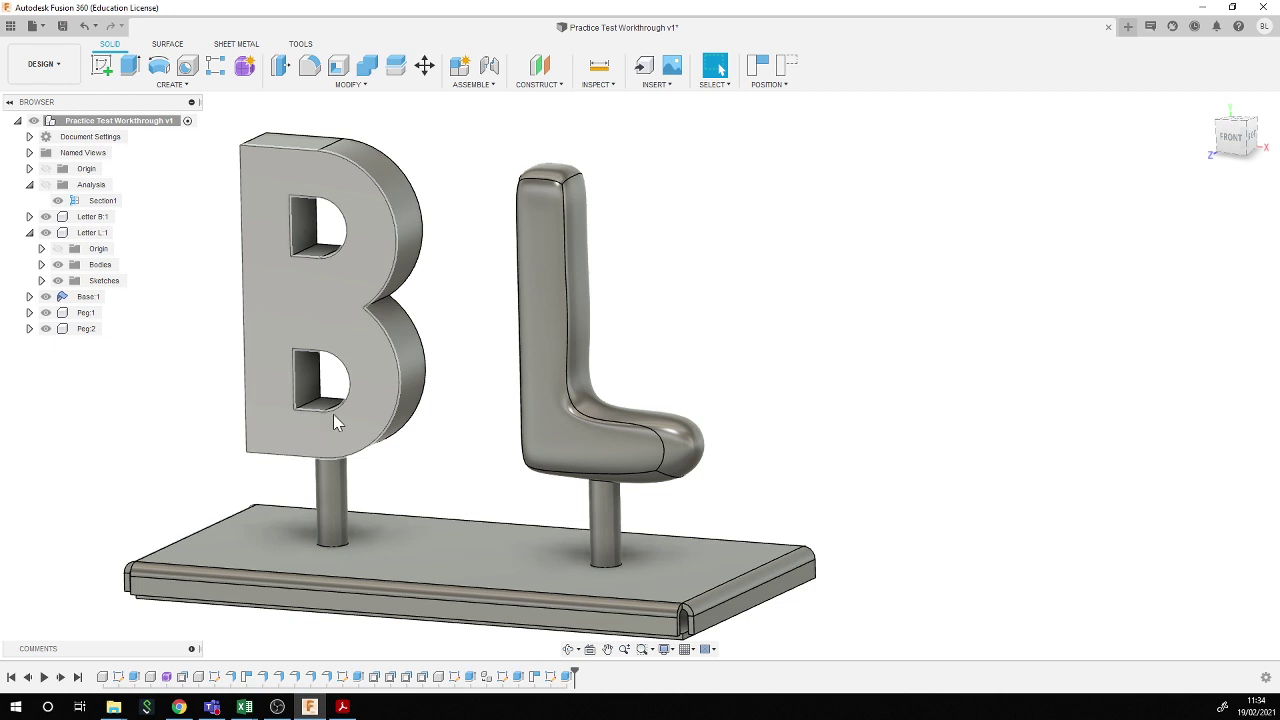
left_click(1230, 139)
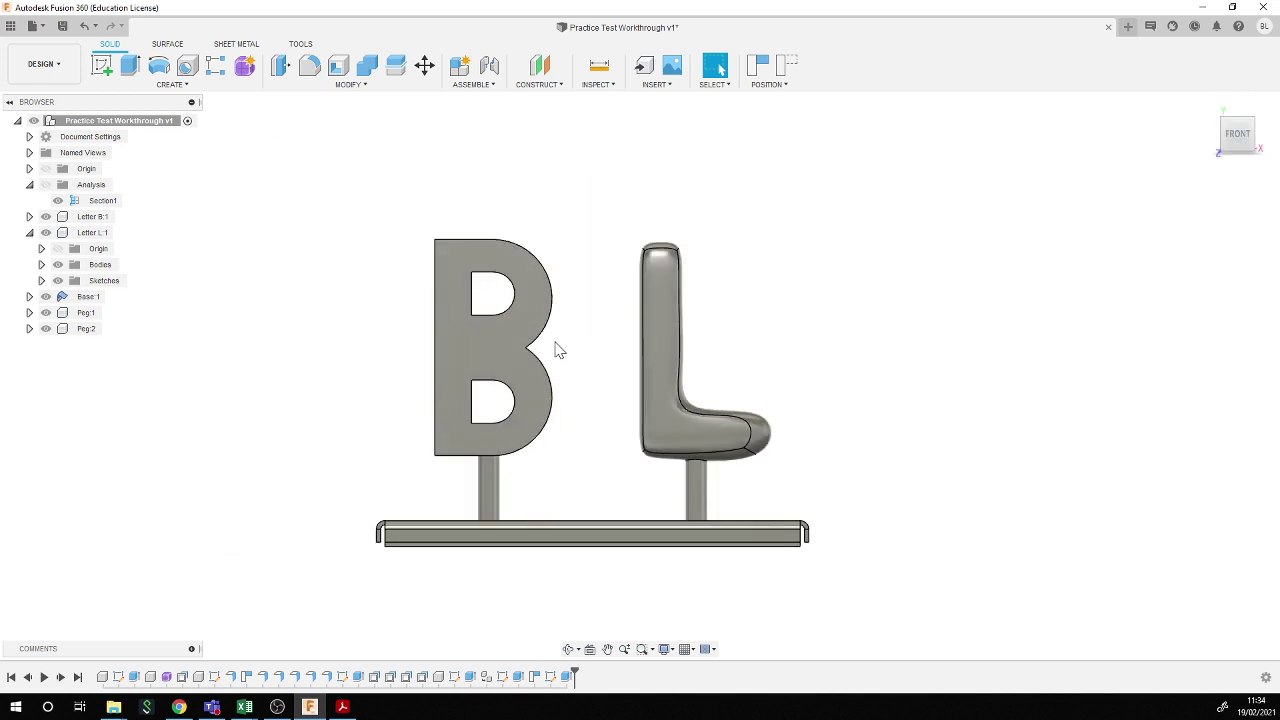
- Turn on the section analysis, examine from the back how the pegs sit in the letters and base, and turn it off
left_click(45, 185)
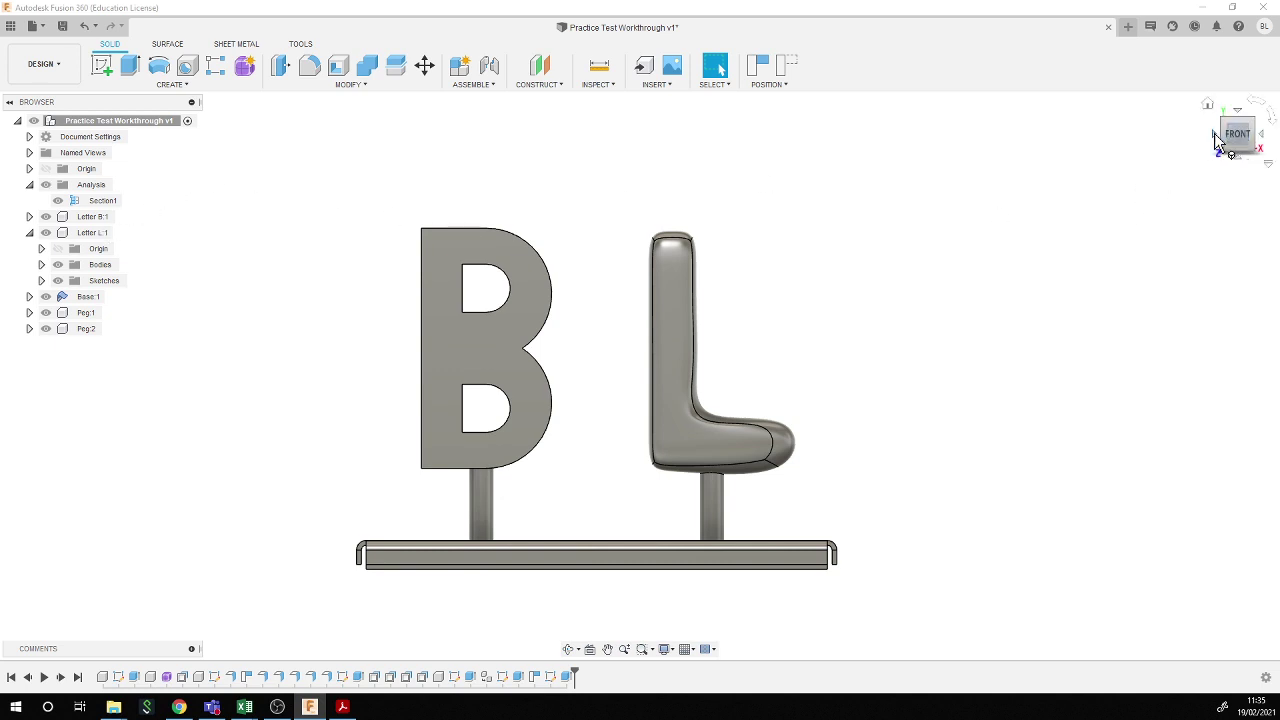
left_click(1216, 140)
left_click(1214, 133)
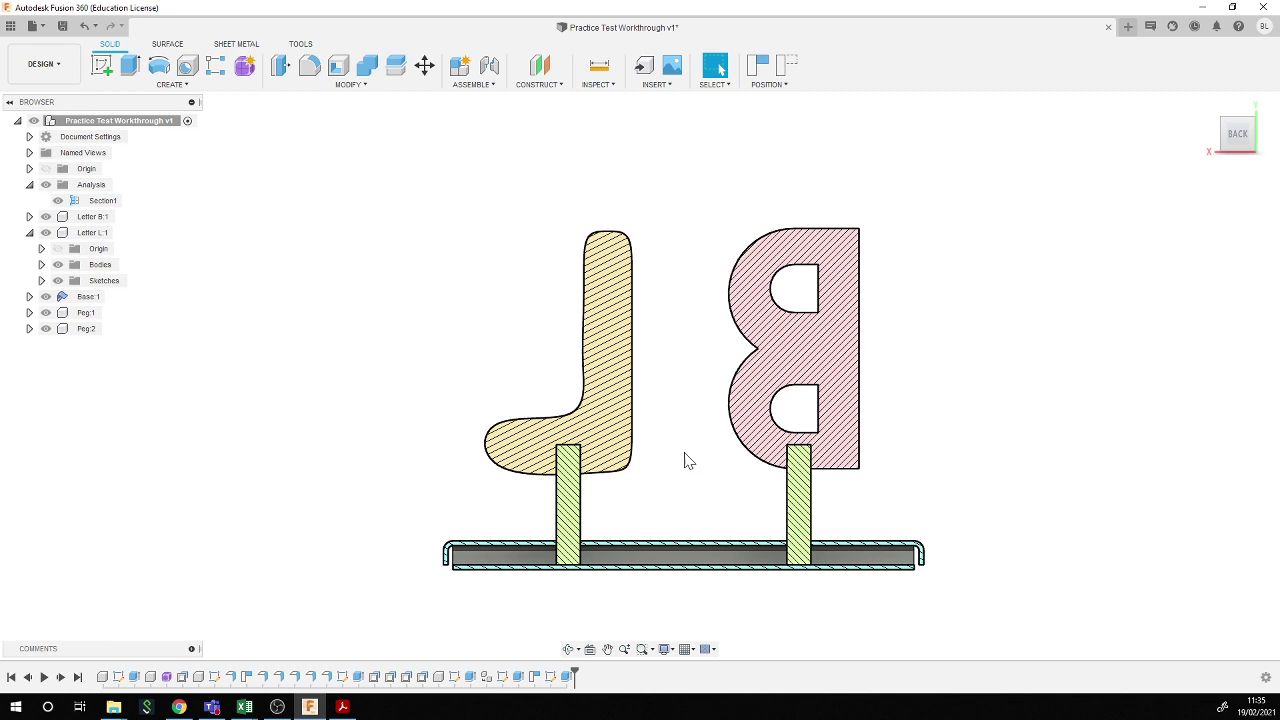
left_click(46, 185)
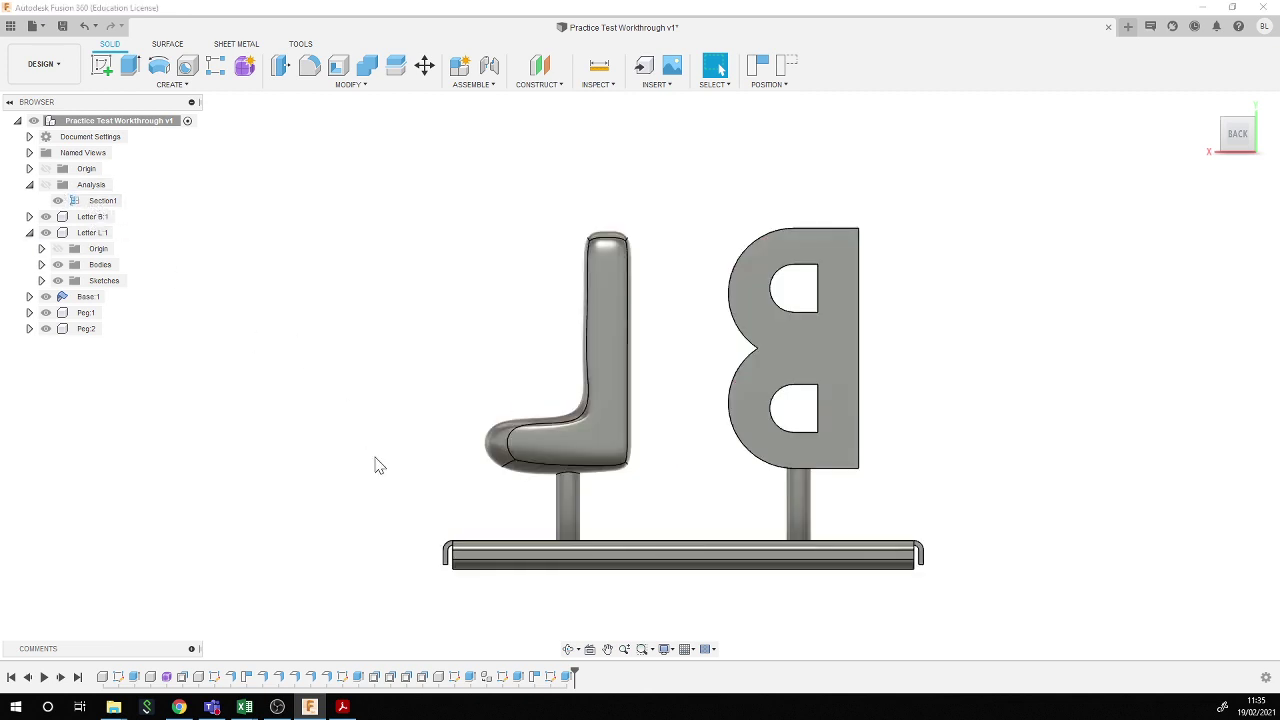
- Create a rigid group from the base and both pegs, including child components, capturing the current component positions
middle_click_drag(374, 463, 140, 512, "shift")
scroll(253, 486, "down", 2)
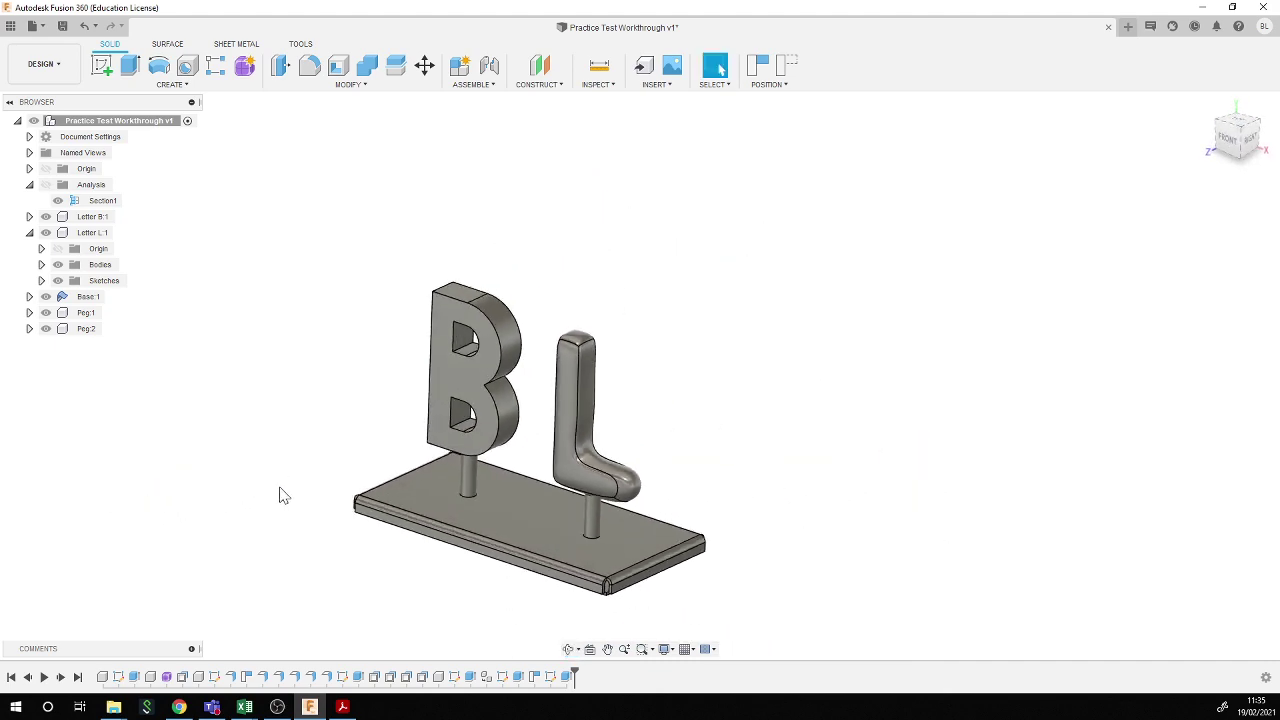
scroll(277, 610, "up", 2)
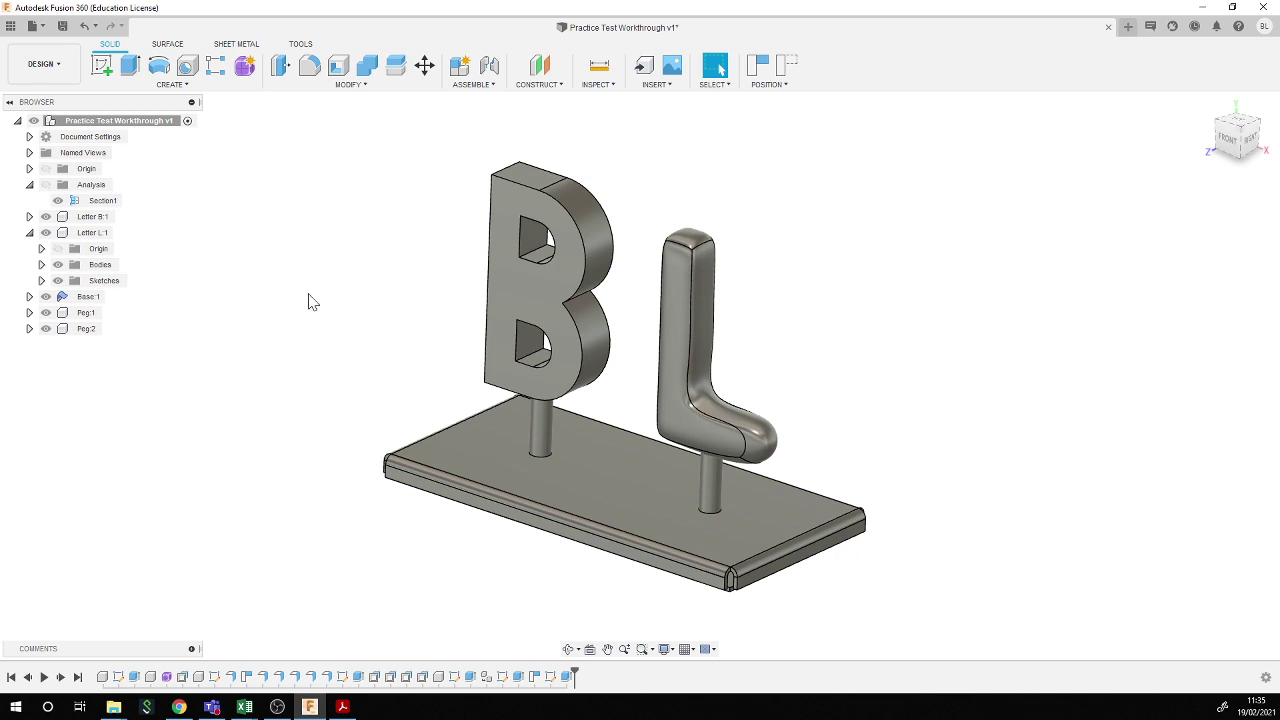
left_click(474, 86)
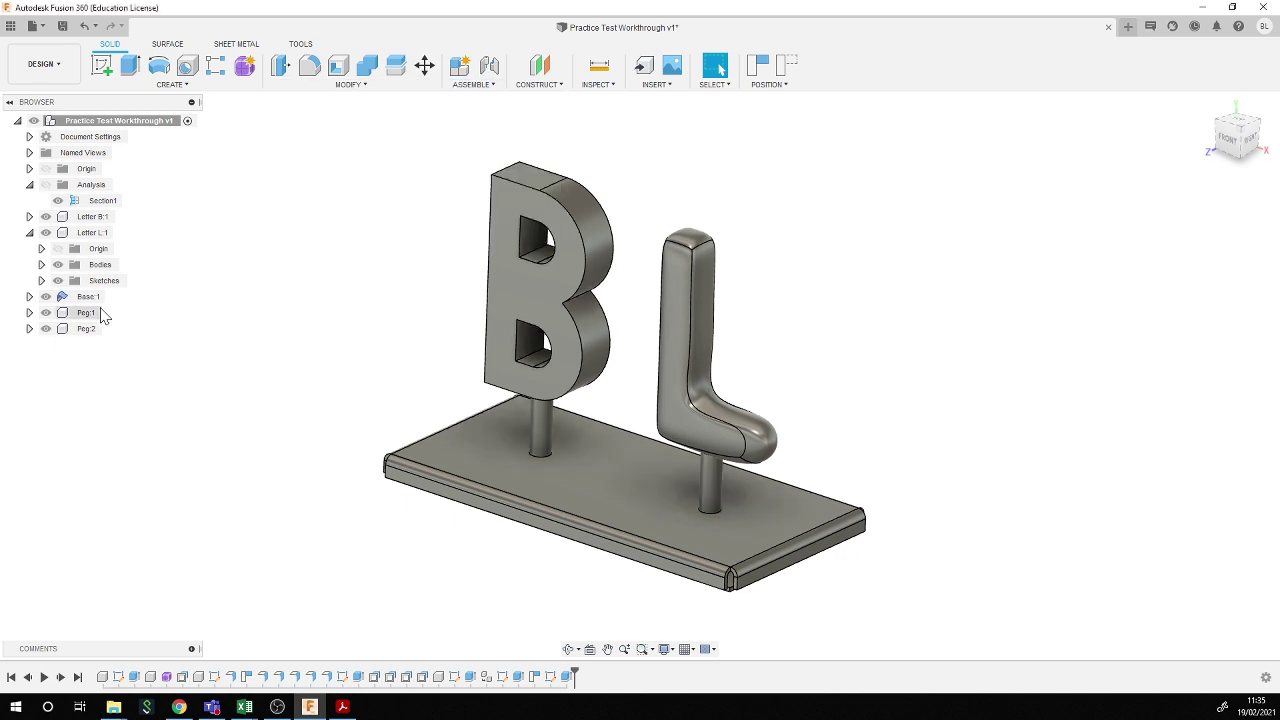
left_click(88, 297)
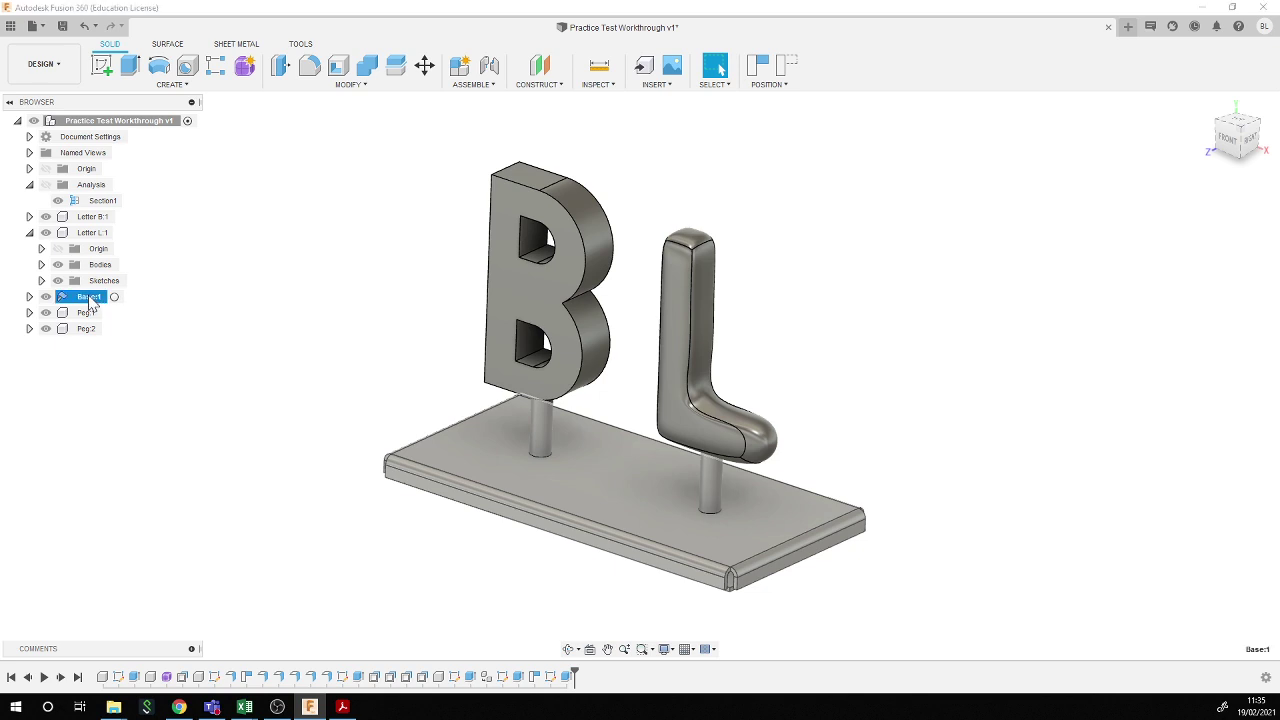
left_click(86, 313, "ctrl")
left_click(86, 329, "ctrl")
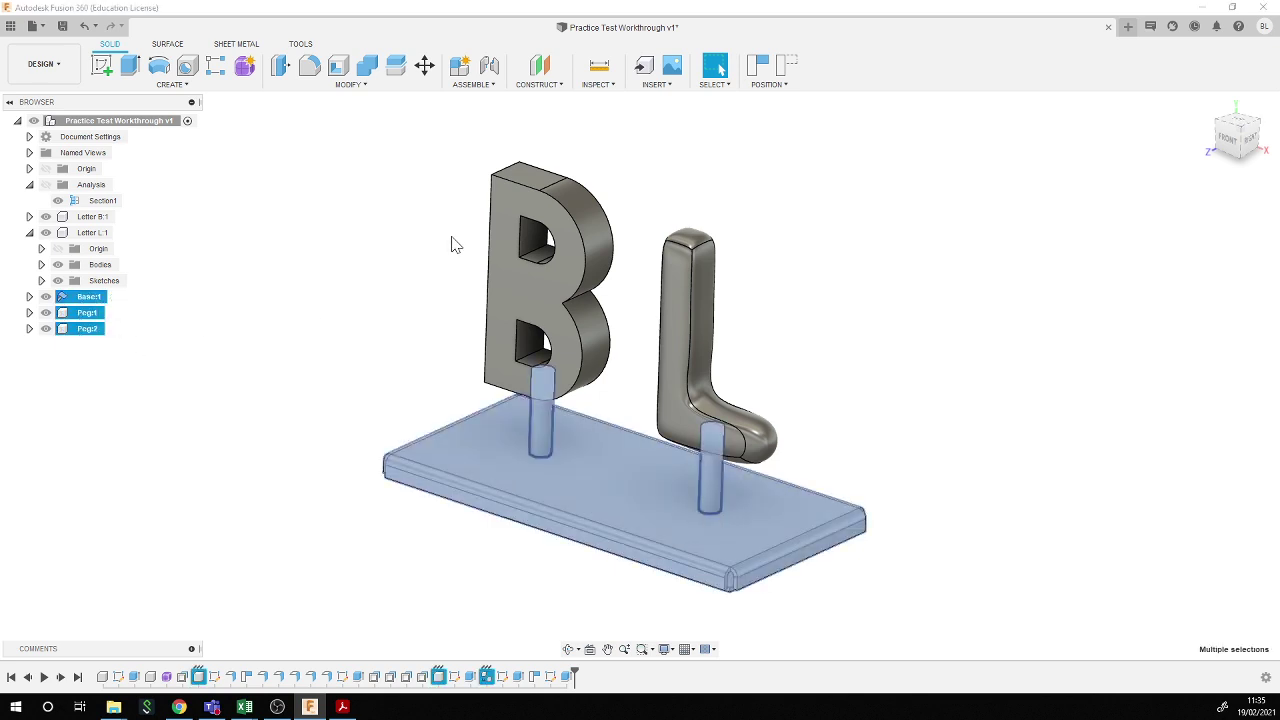
left_click(476, 86)
left_click(479, 161)
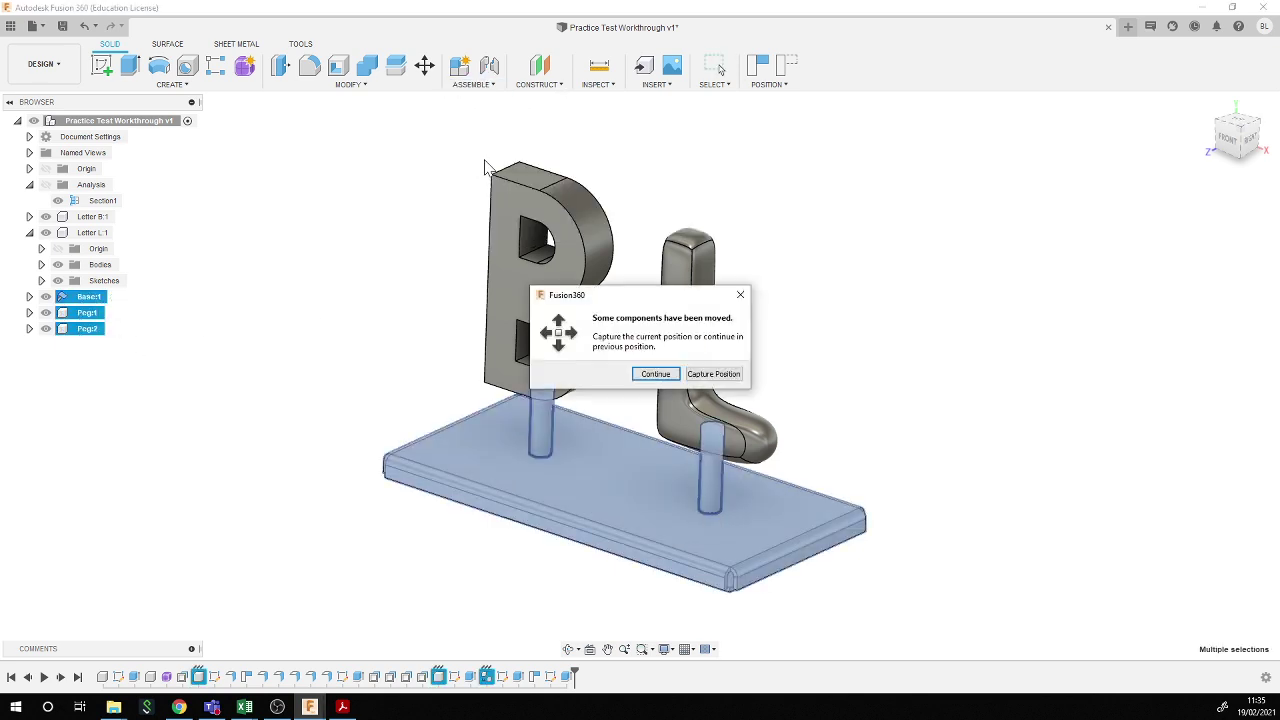
left_click(714, 375)
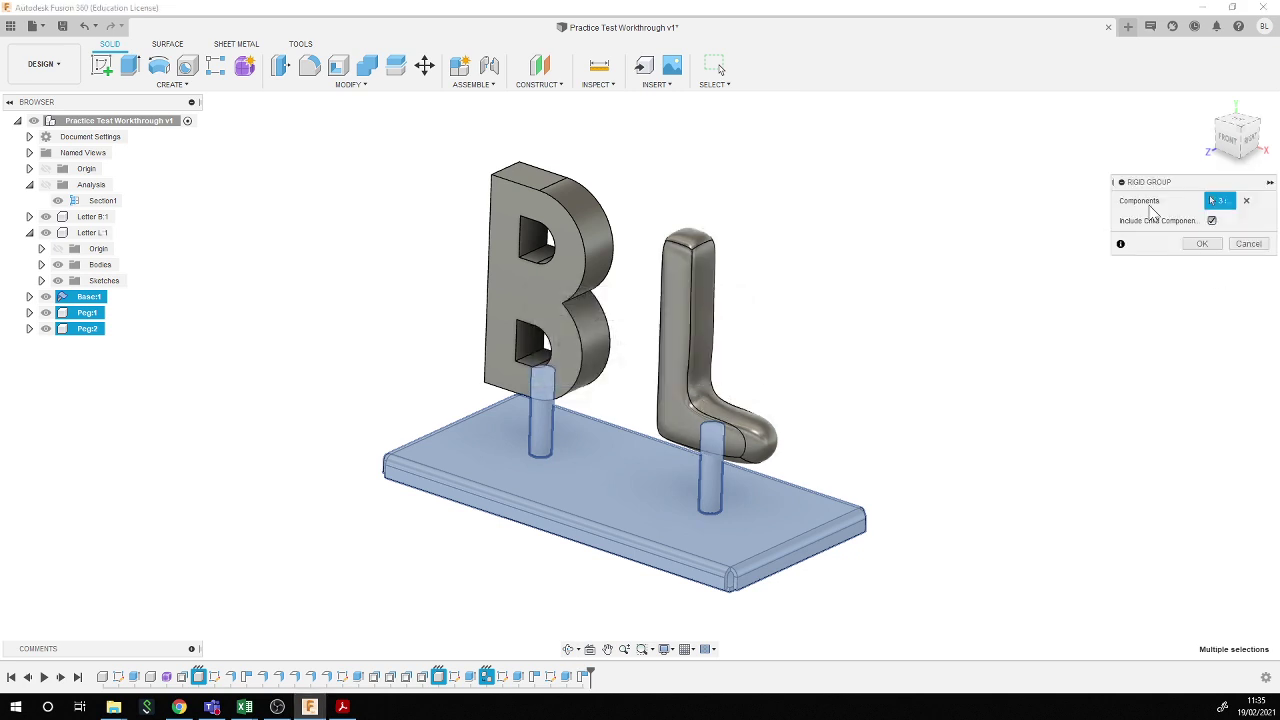
left_click(1199, 245)
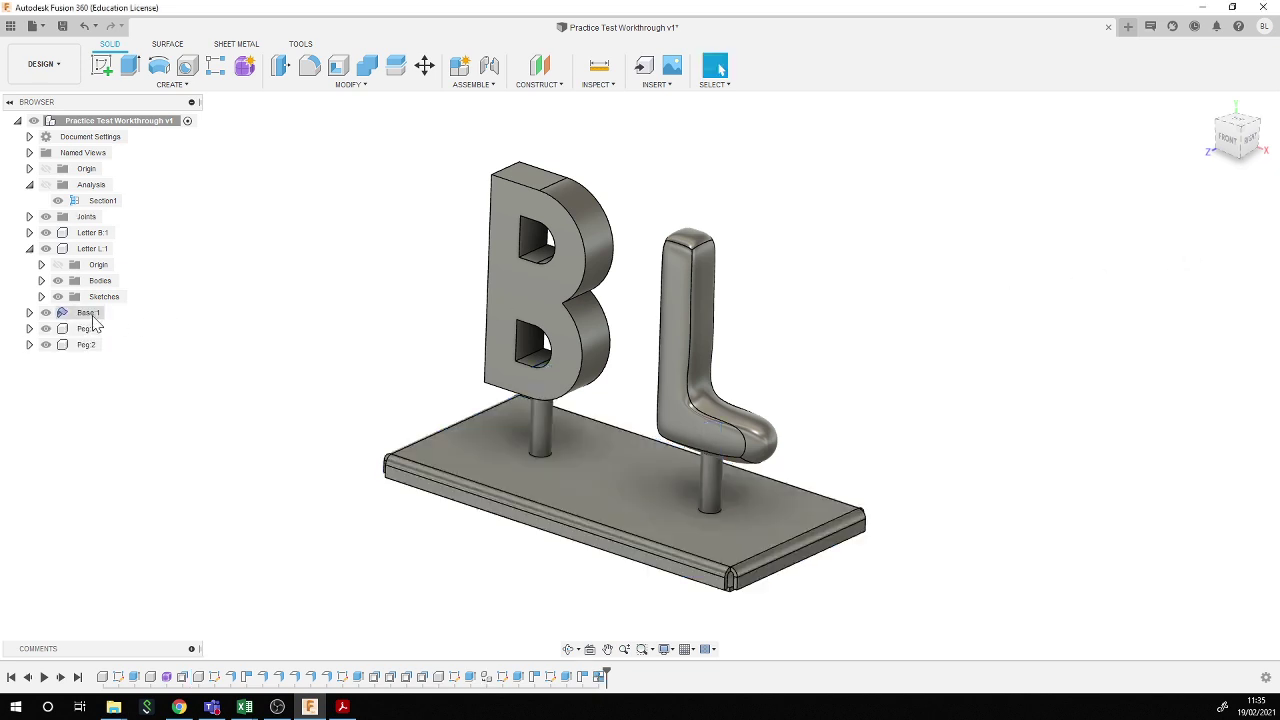
- Ground the base component
left_click(86, 313)
right_click(86, 314)
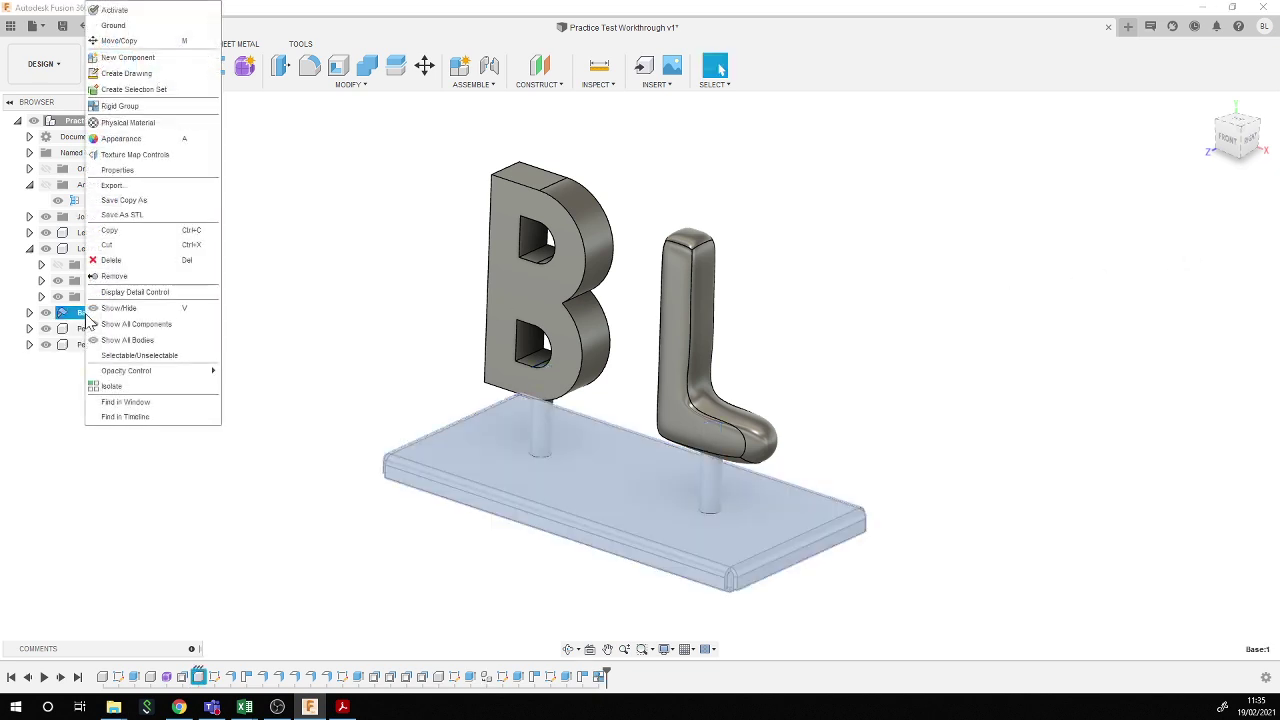
left_click(150, 30)
left_click(368, 405)
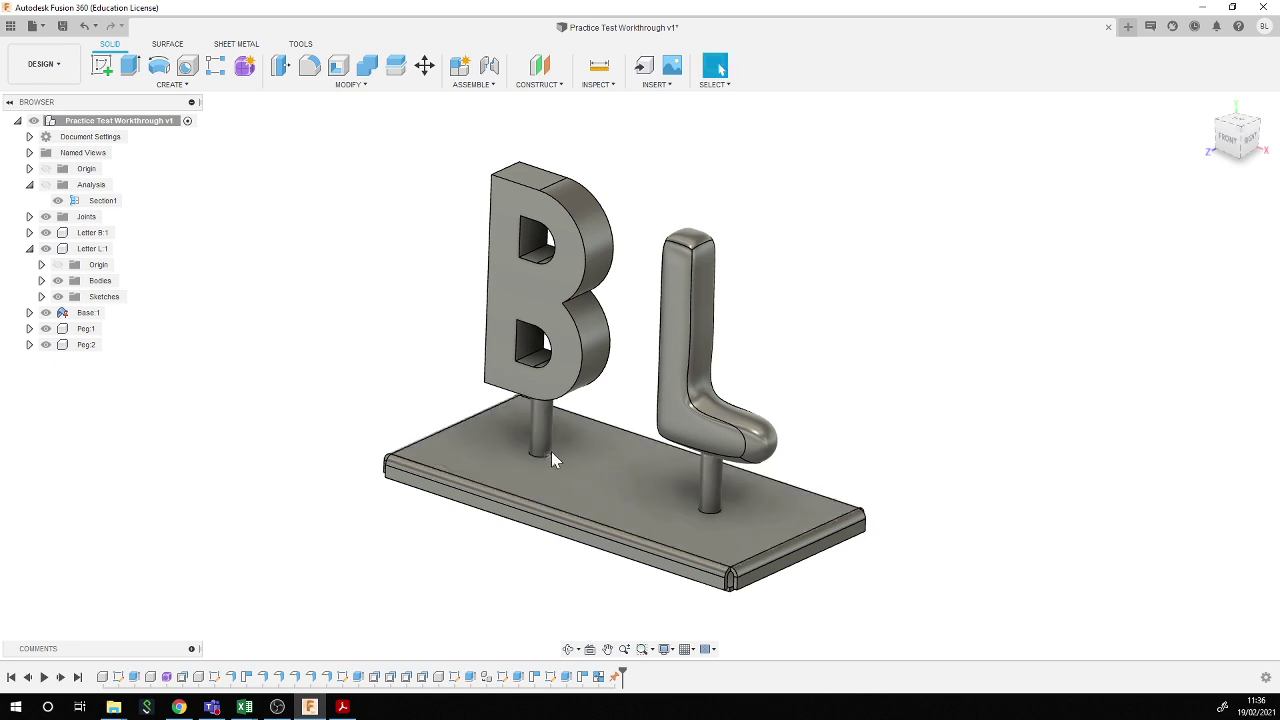
- Try moving Letter B freehand off its peg and revert the position change
left_click_drag(492, 337, 322, 300)
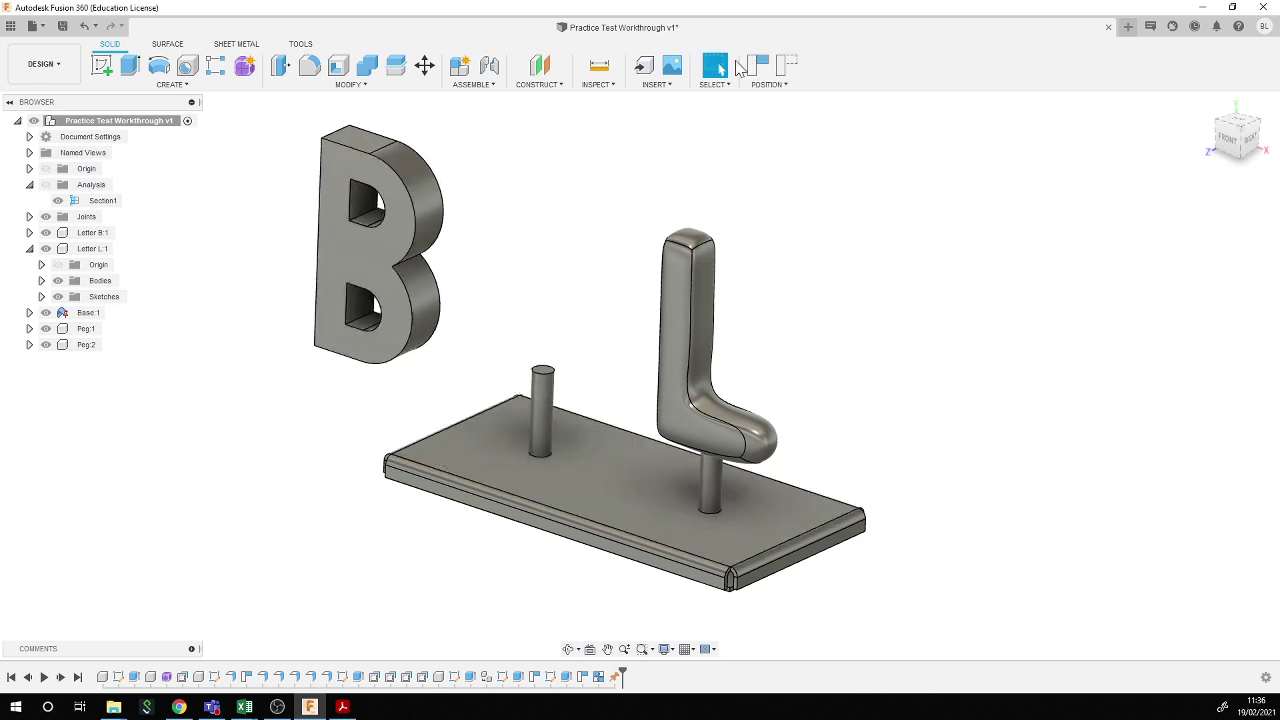
left_click(787, 67)
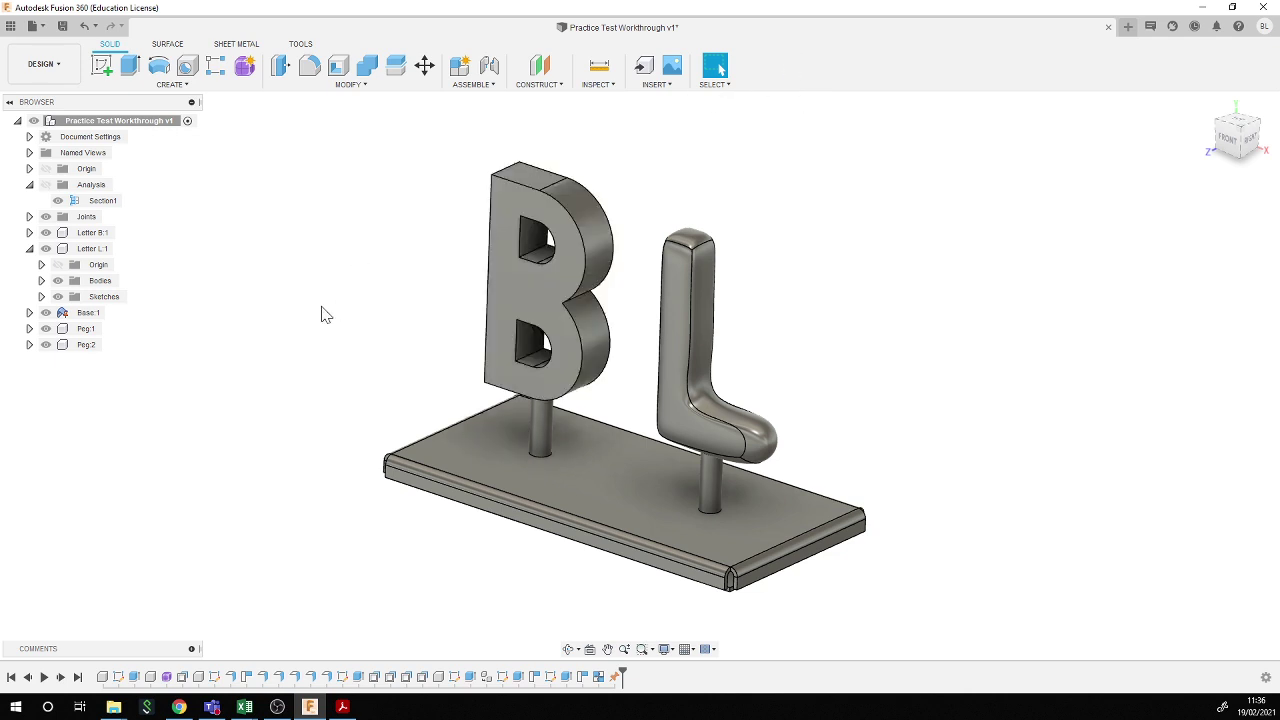
- Create an as-built revolute joint between Letter B and its peg, with the joint origin on the peg and rotation about the Z axis
middle_click_drag(323, 314, 306, 294, "shift")
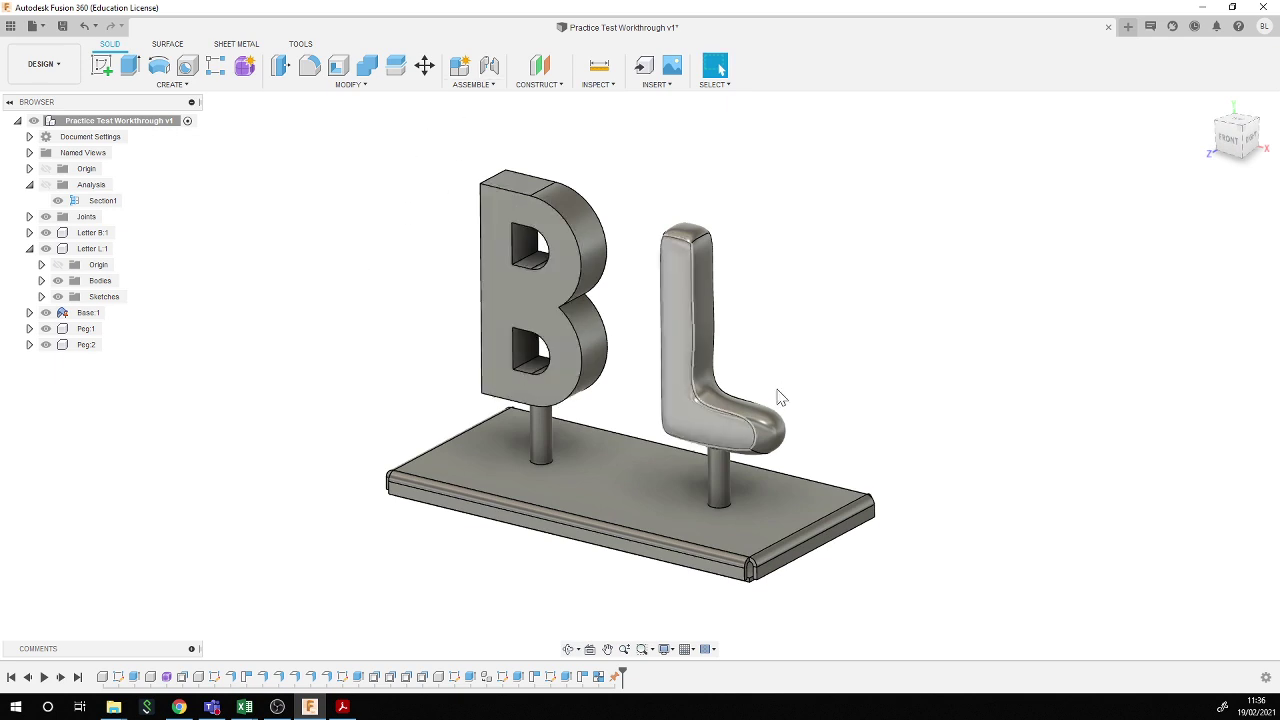
left_click(476, 90)
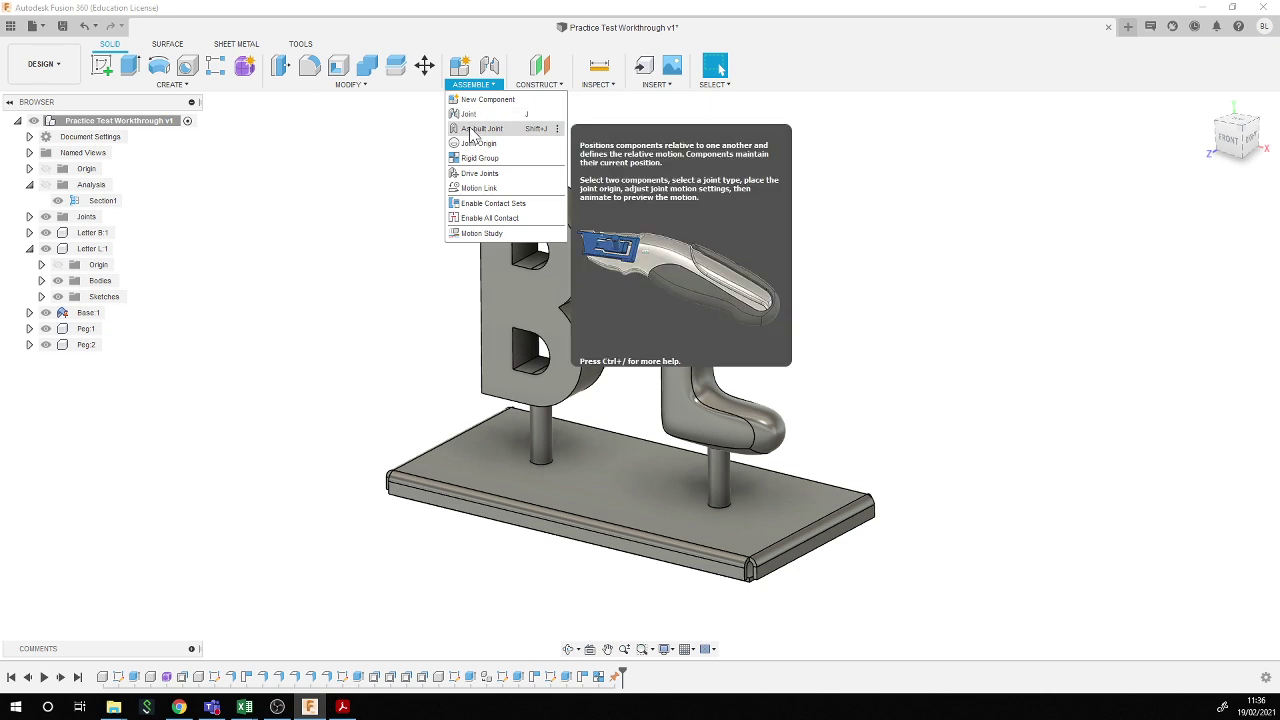
left_click(474, 131)
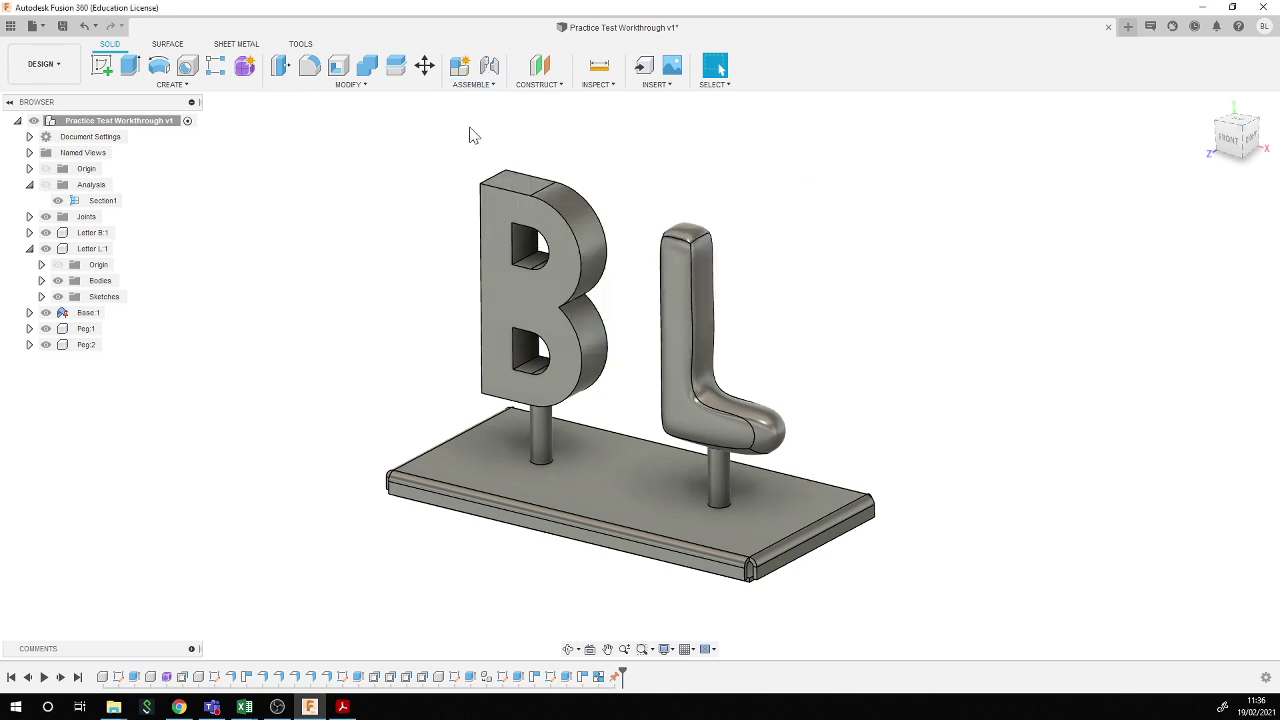
left_click(526, 299)
left_click(540, 441)
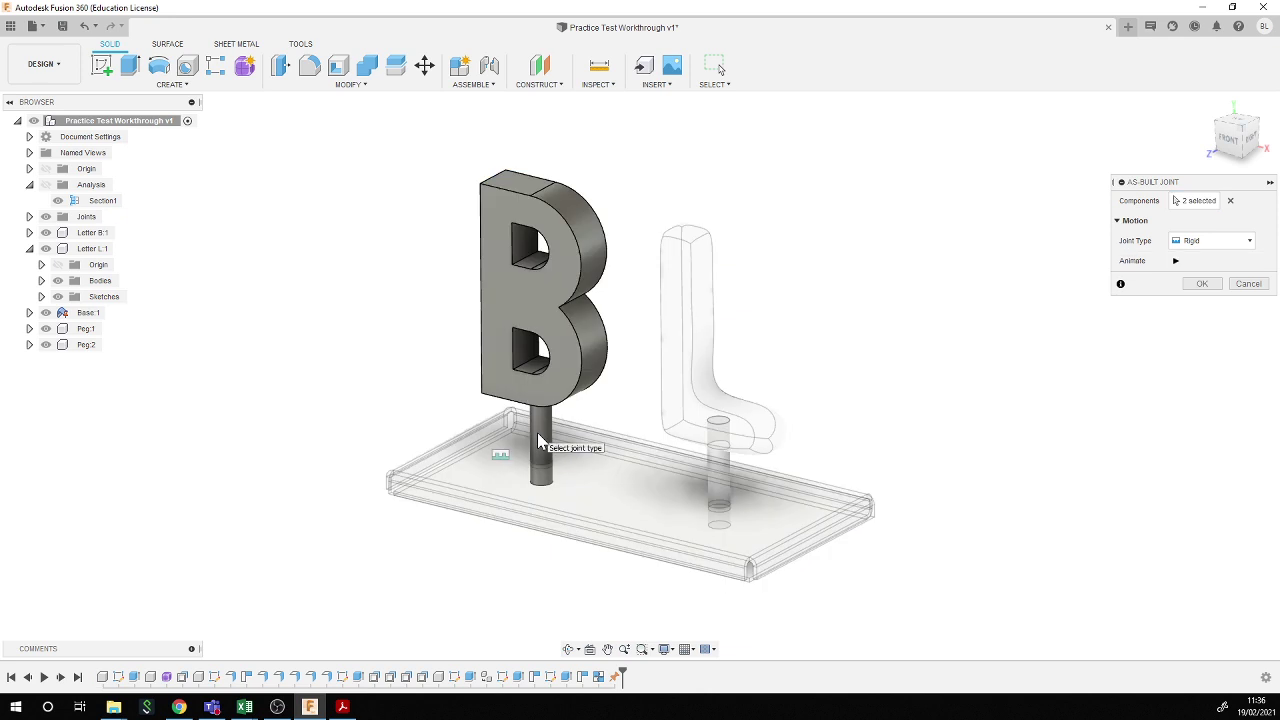
left_click(1228, 243)
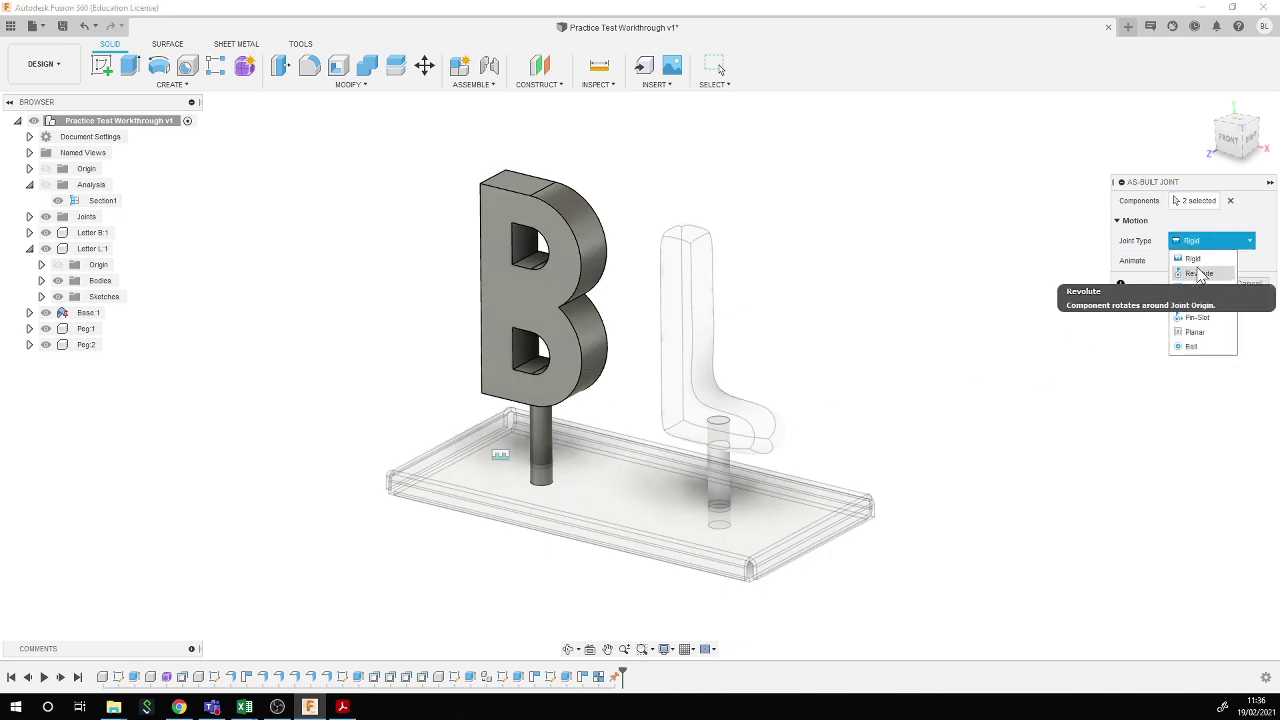
left_click(1199, 274)
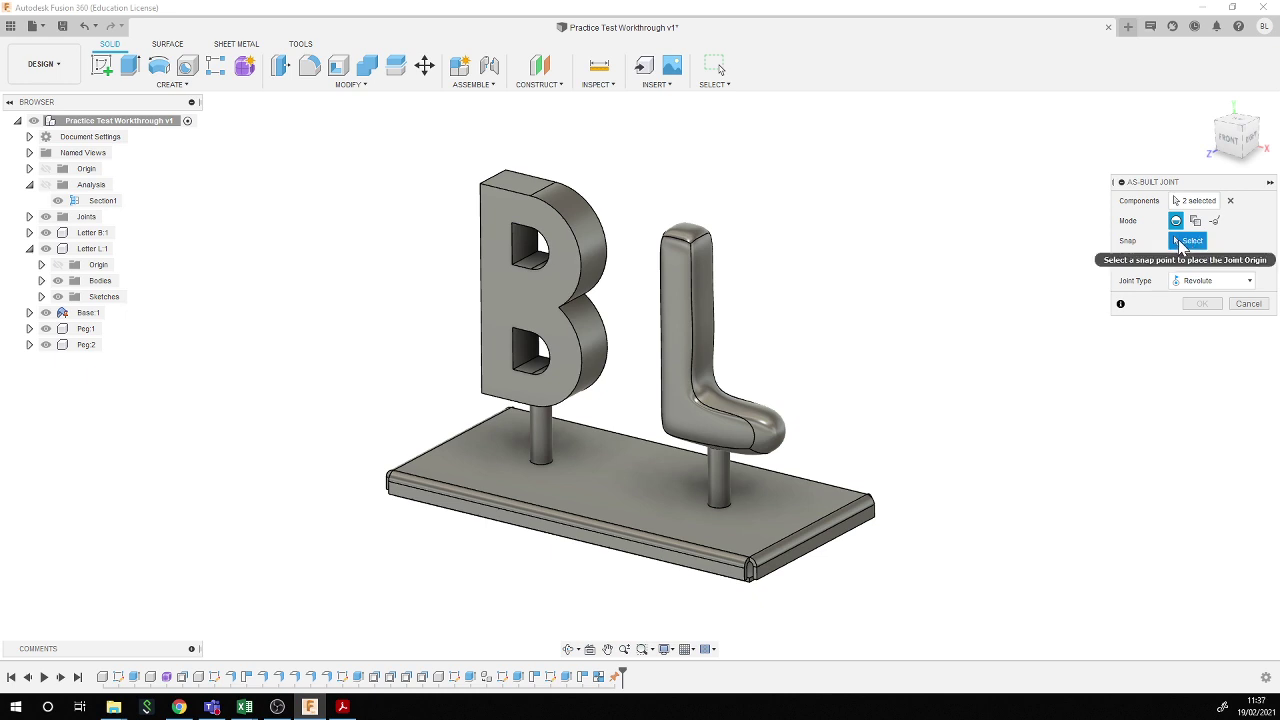
left_click(538, 425)
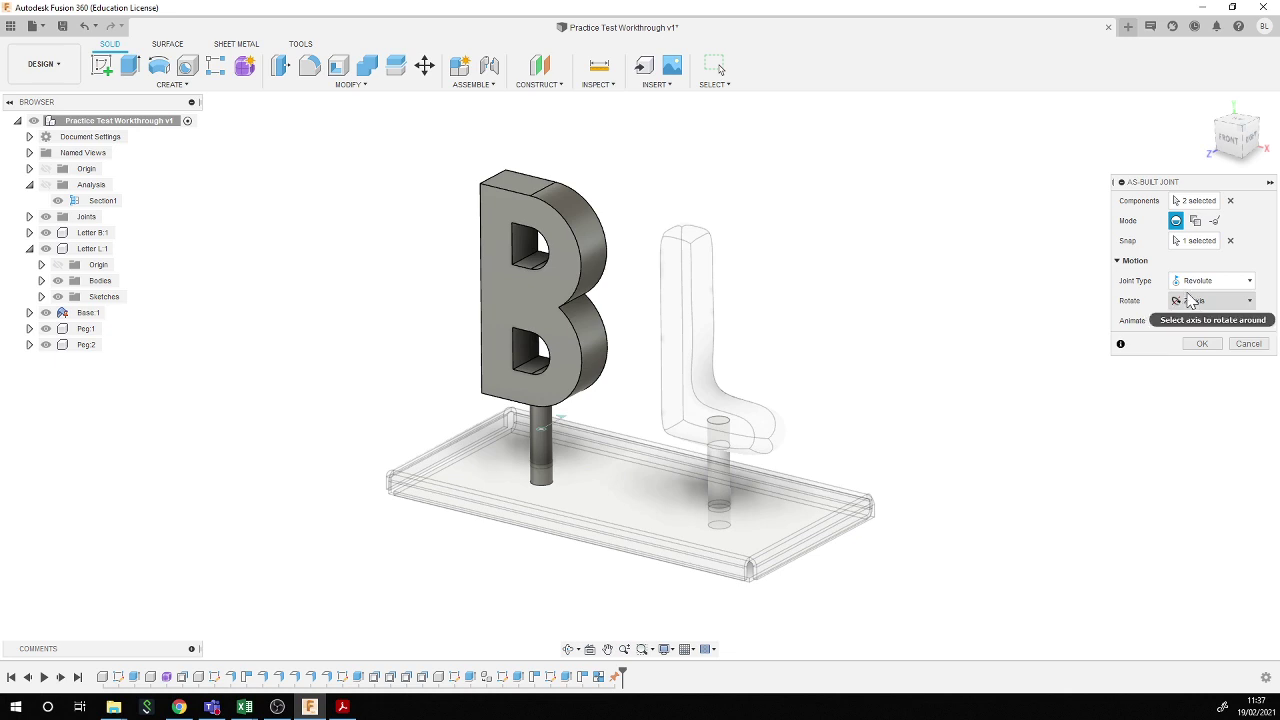
left_click(1202, 343)
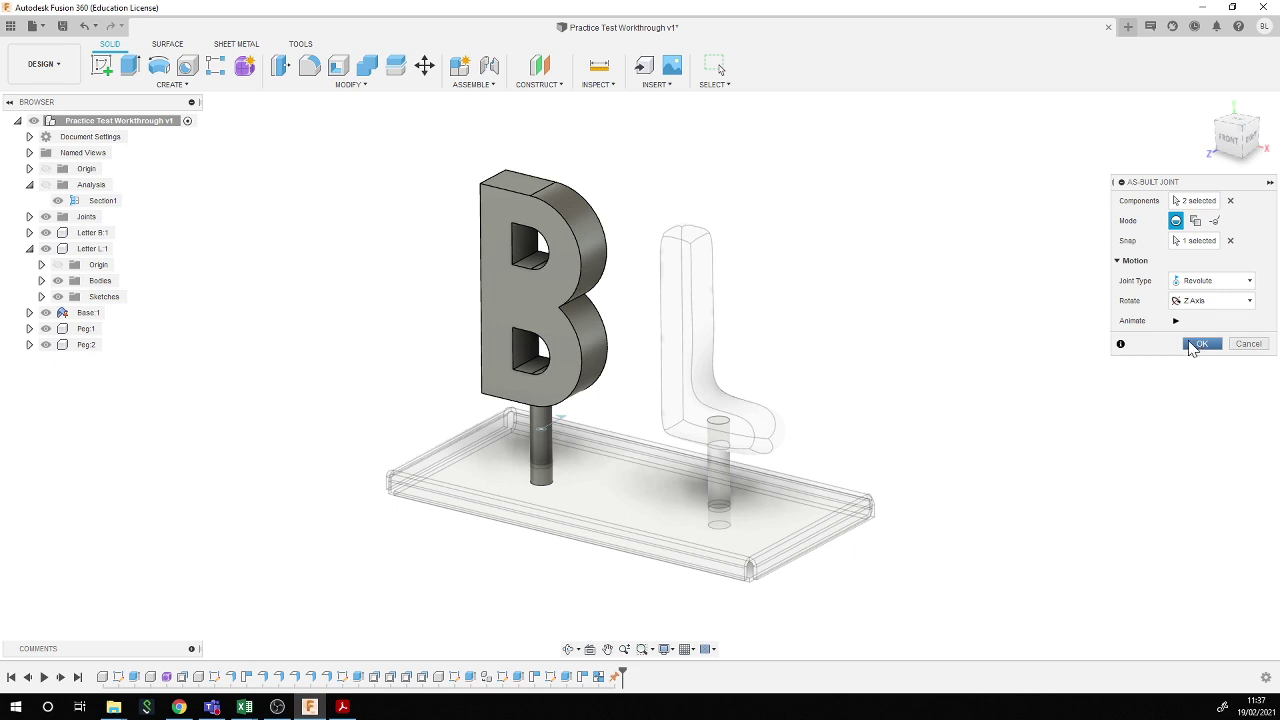
left_click(1192, 346)
- Create an as-built revolute joint between Letter L and its peg, snapped to the peg and rotating about the Z axis
left_click(478, 86)
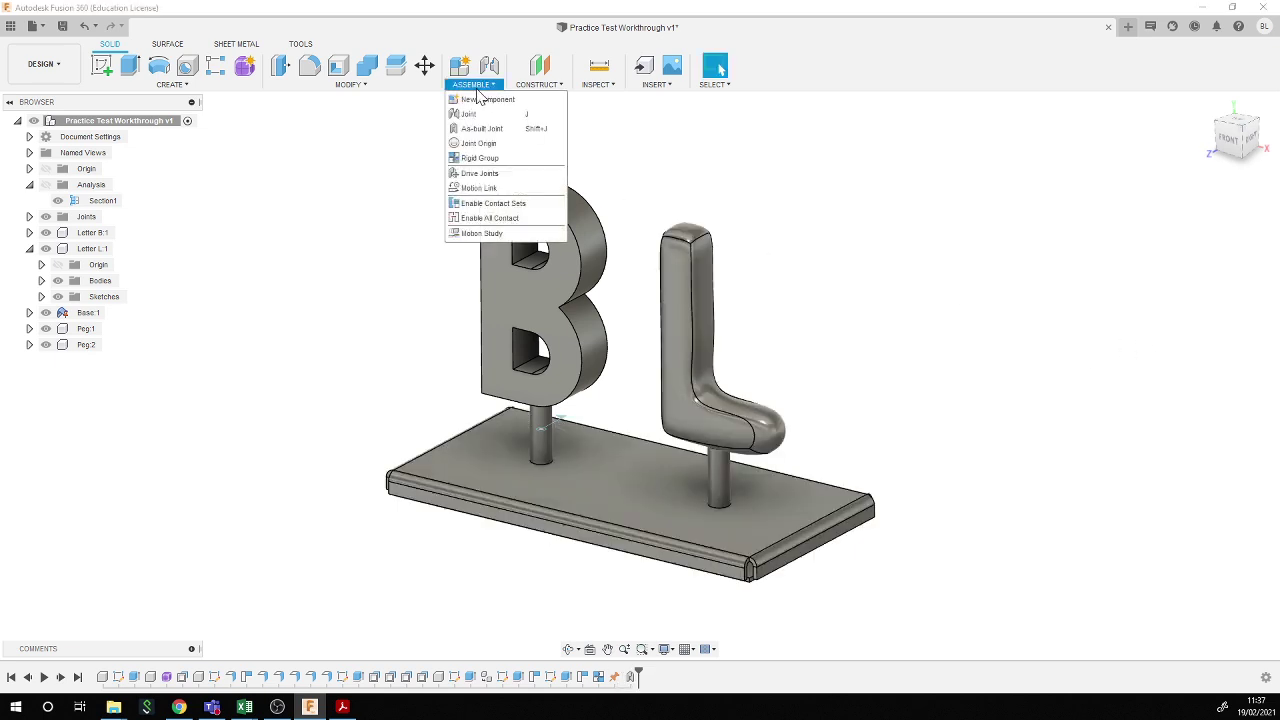
left_click(482, 128)
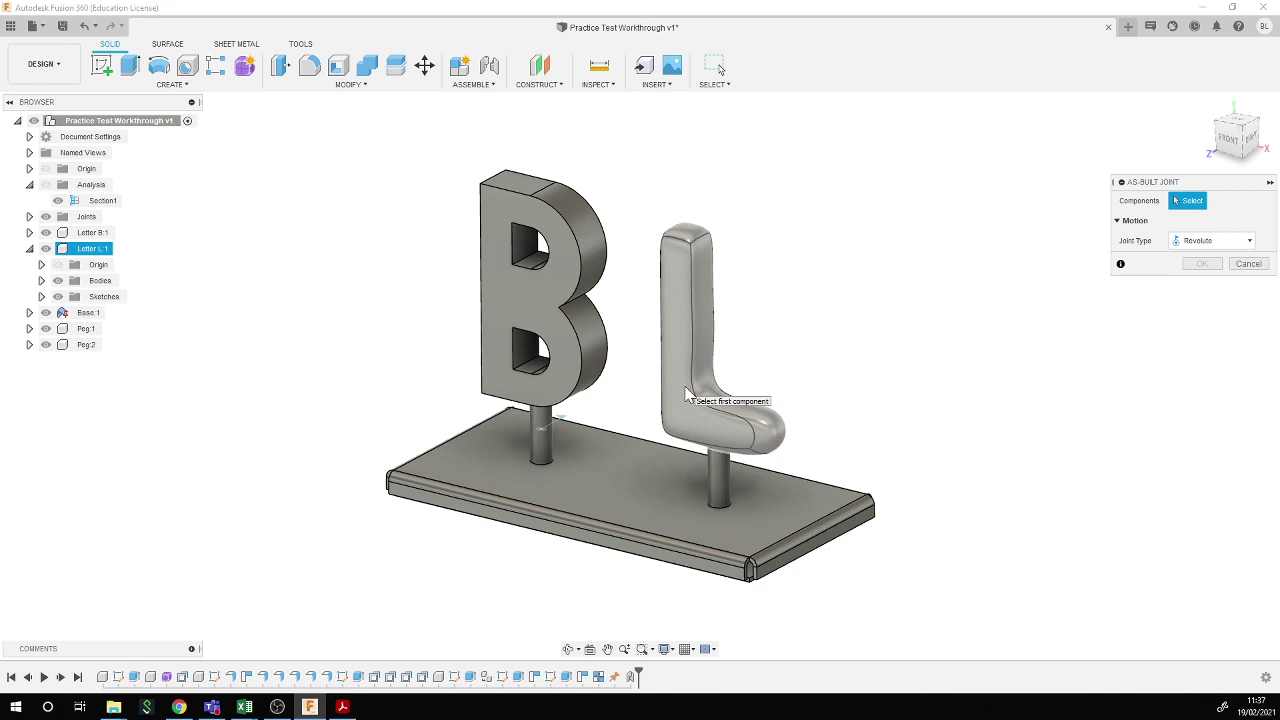
left_click(684, 390)
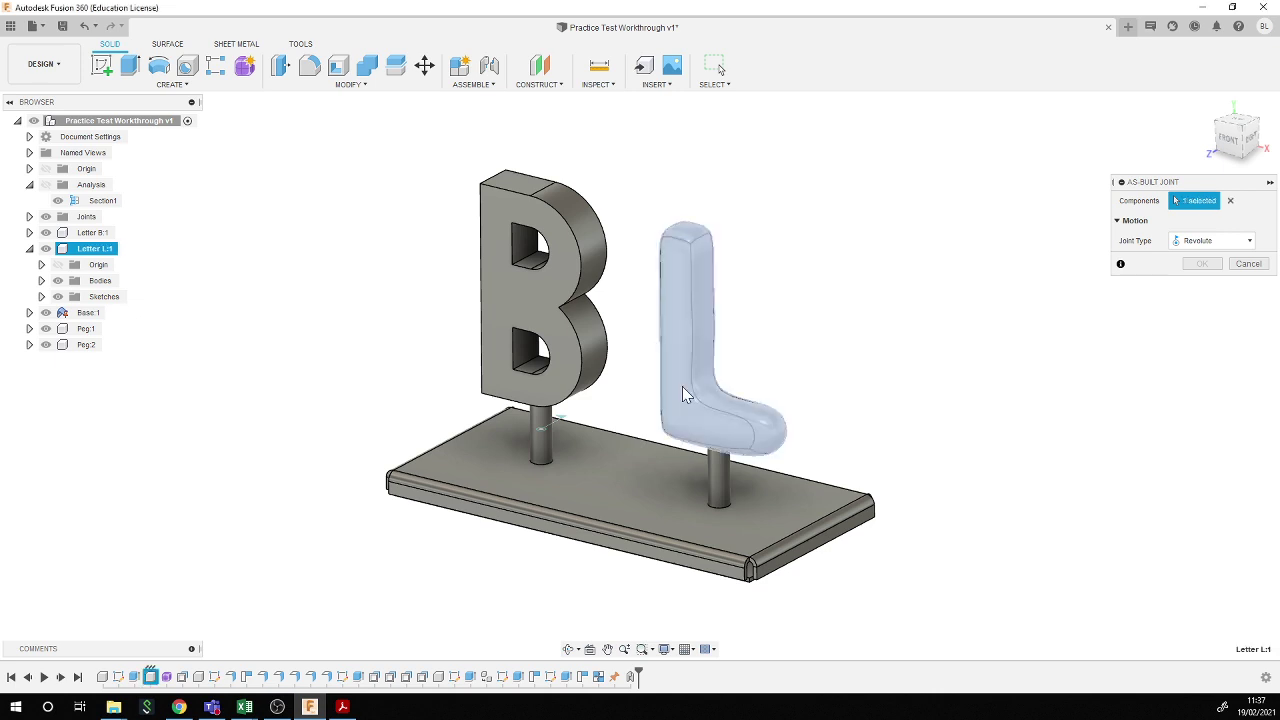
left_click(724, 468)
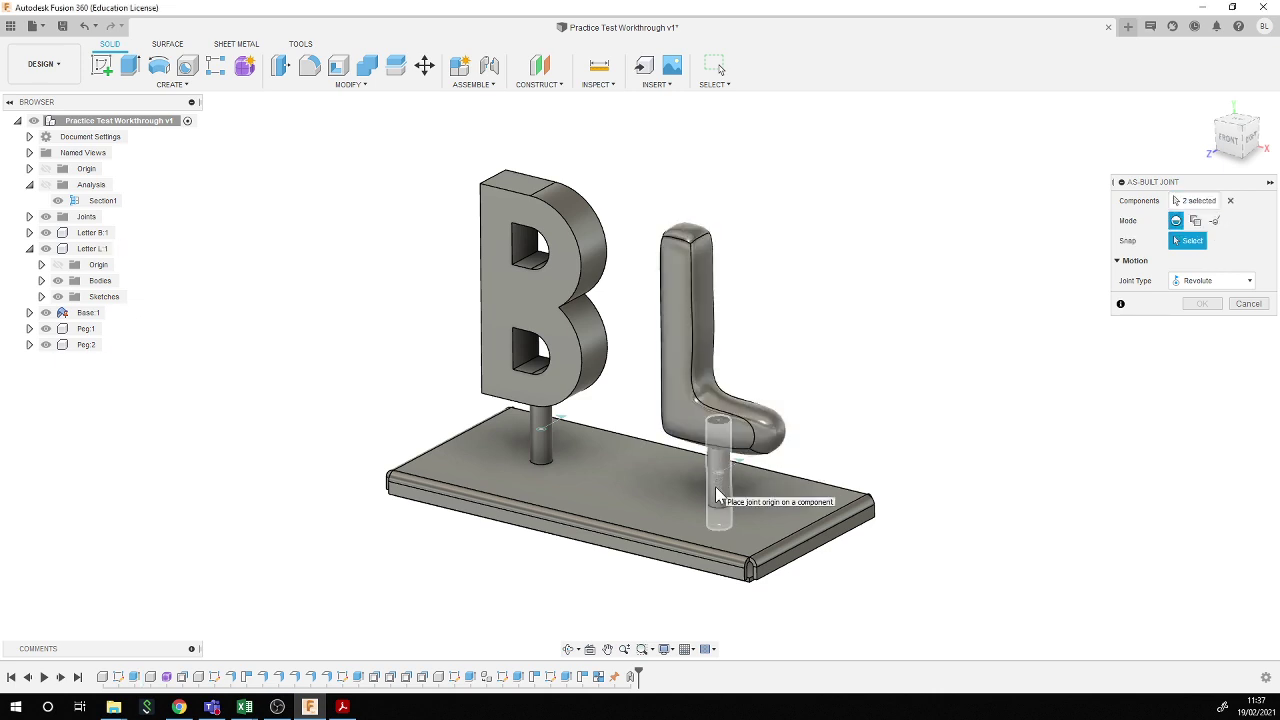
left_click(716, 494)
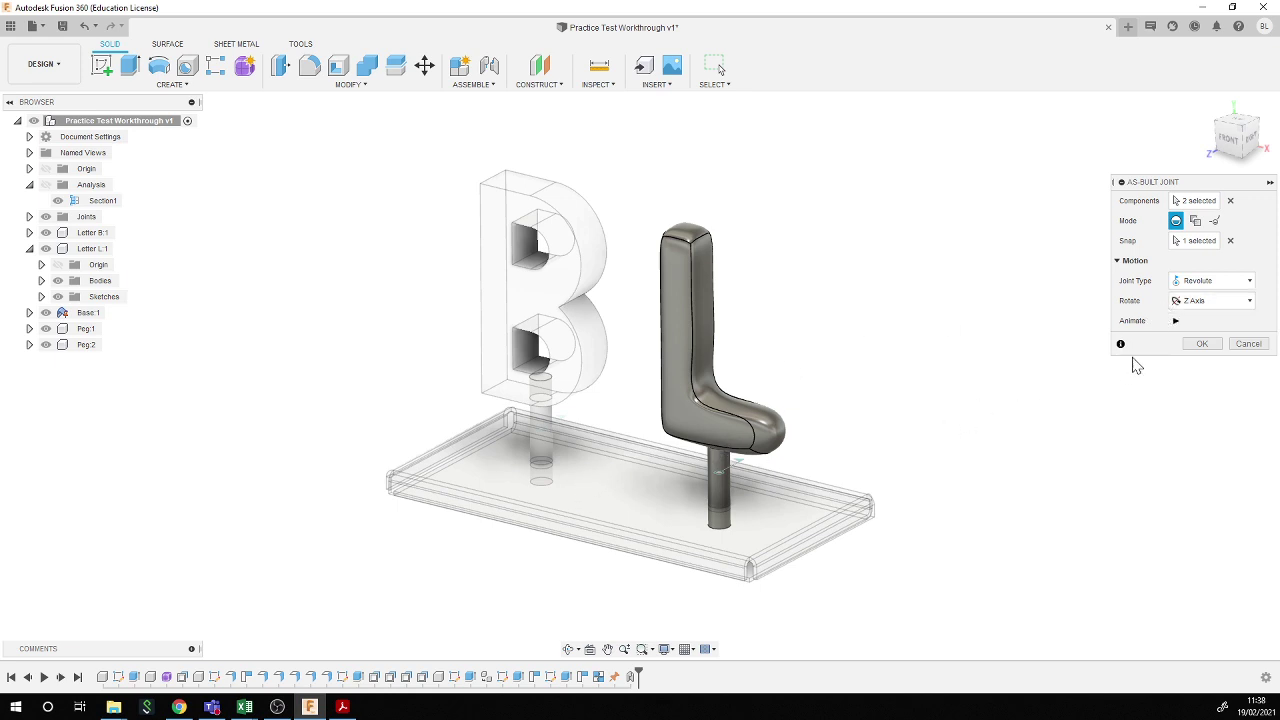
left_click(1201, 345)
left_click(1196, 344)
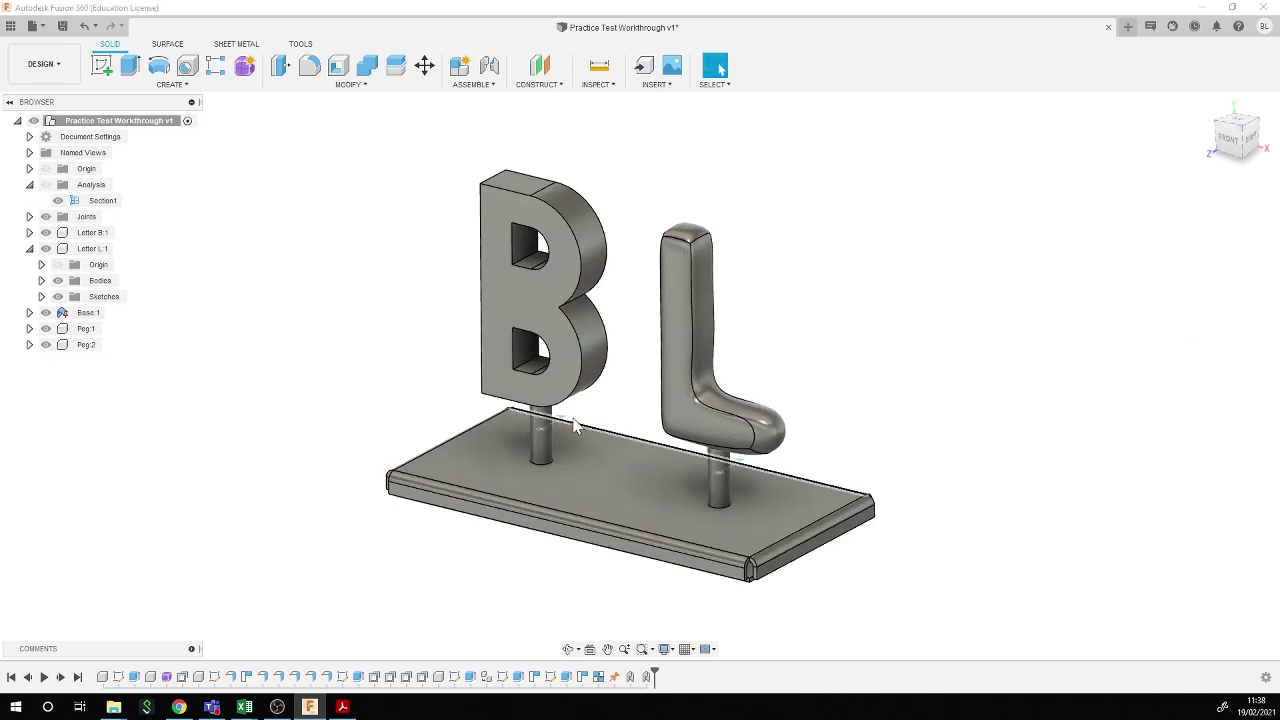
- List the design's joints, highlight the members of the rigid group, and hide the joint symbols
scroll(560, 428, "up", 3)
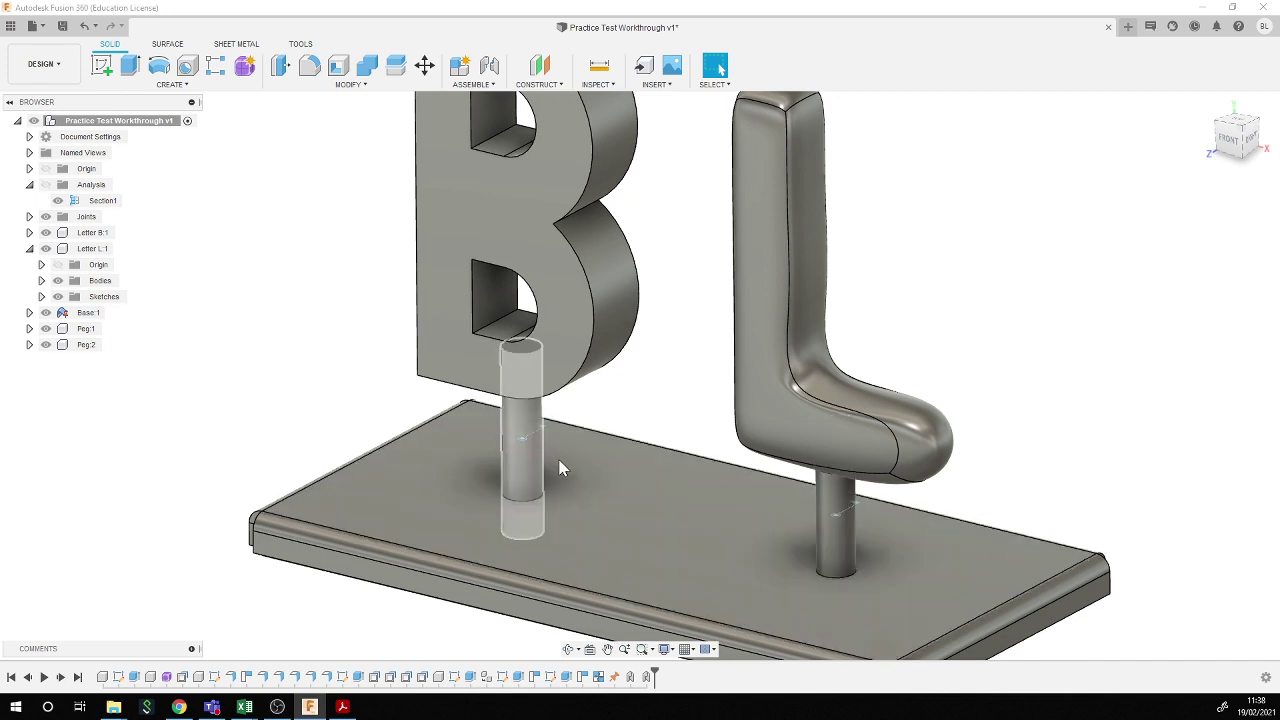
scroll(560, 468, "down", 4)
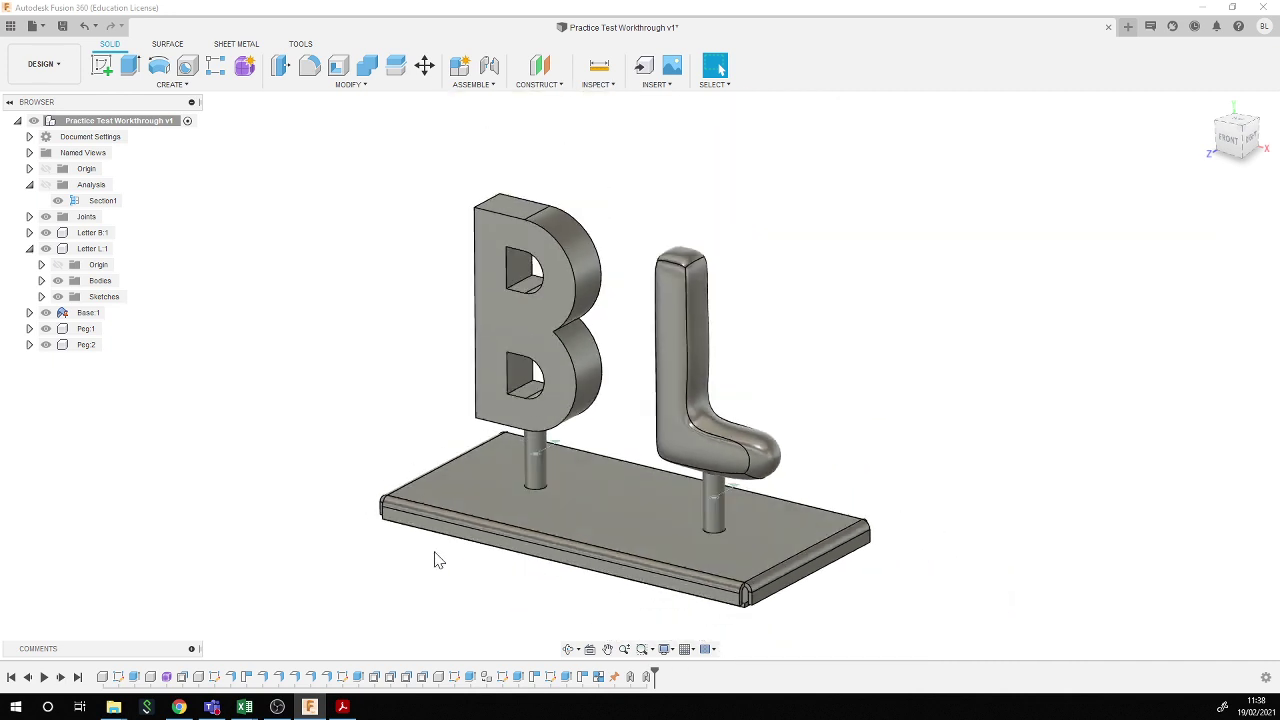
left_click(29, 216)
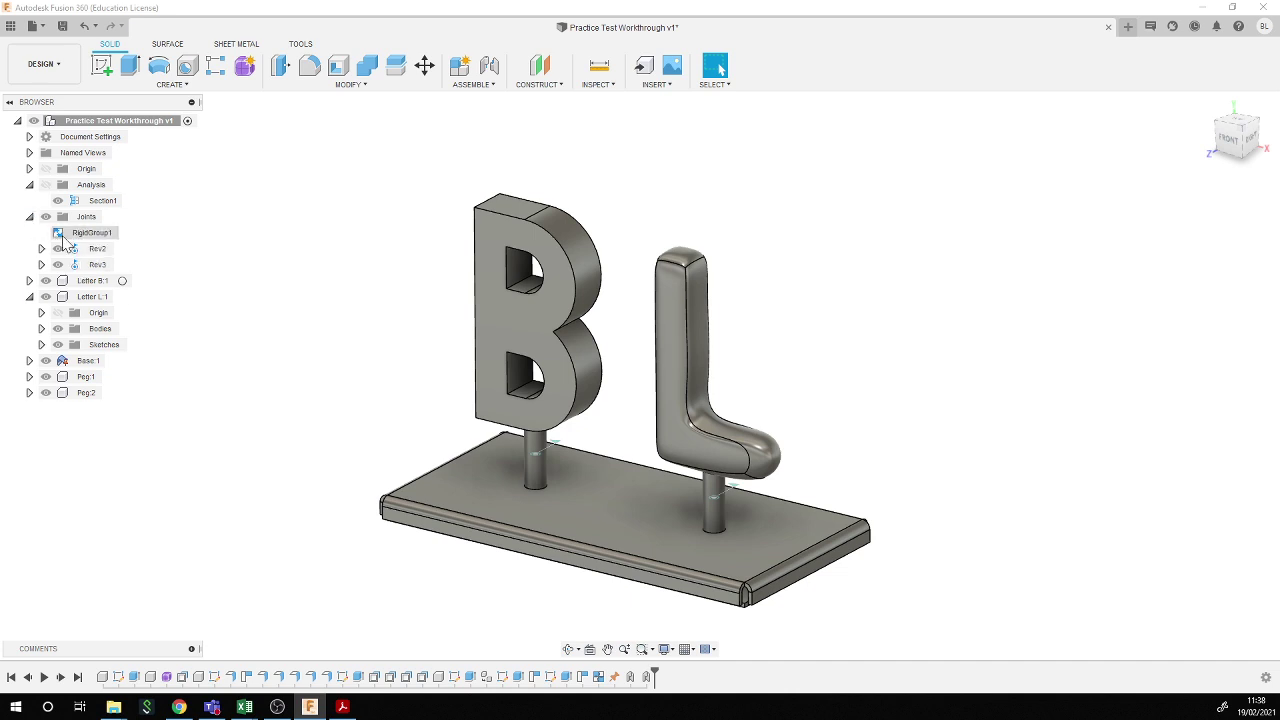
left_click(62, 236)
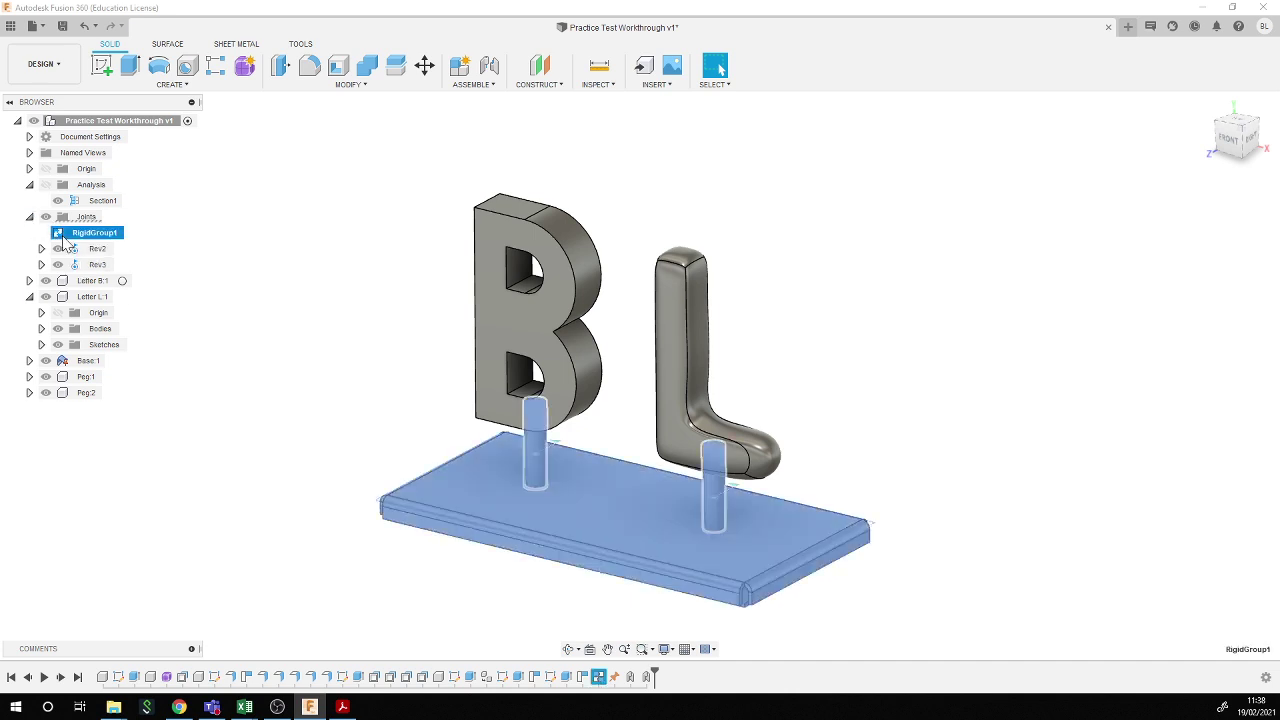
left_click(322, 418)
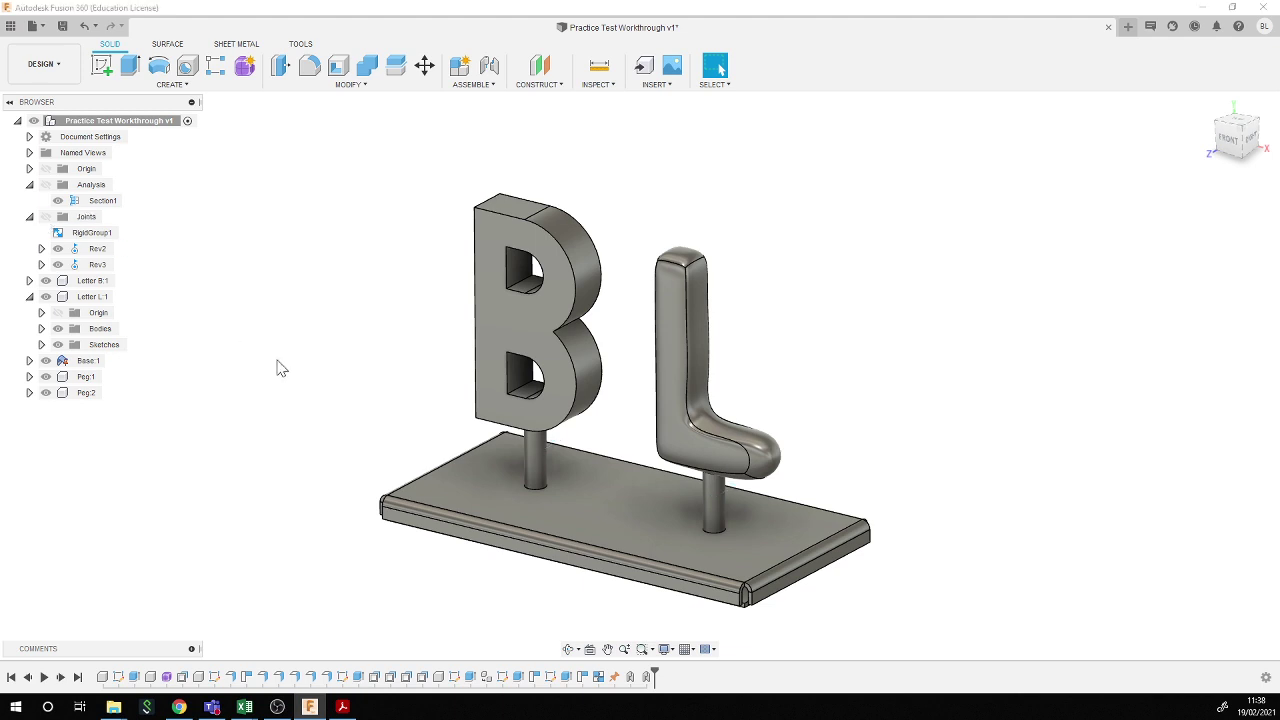
- Test the revolute joints by rotating Letter B and Letter L on their pegs, and revert the position change
scroll(330, 458, "down", 2)
scroll(310, 490, "up", 2)
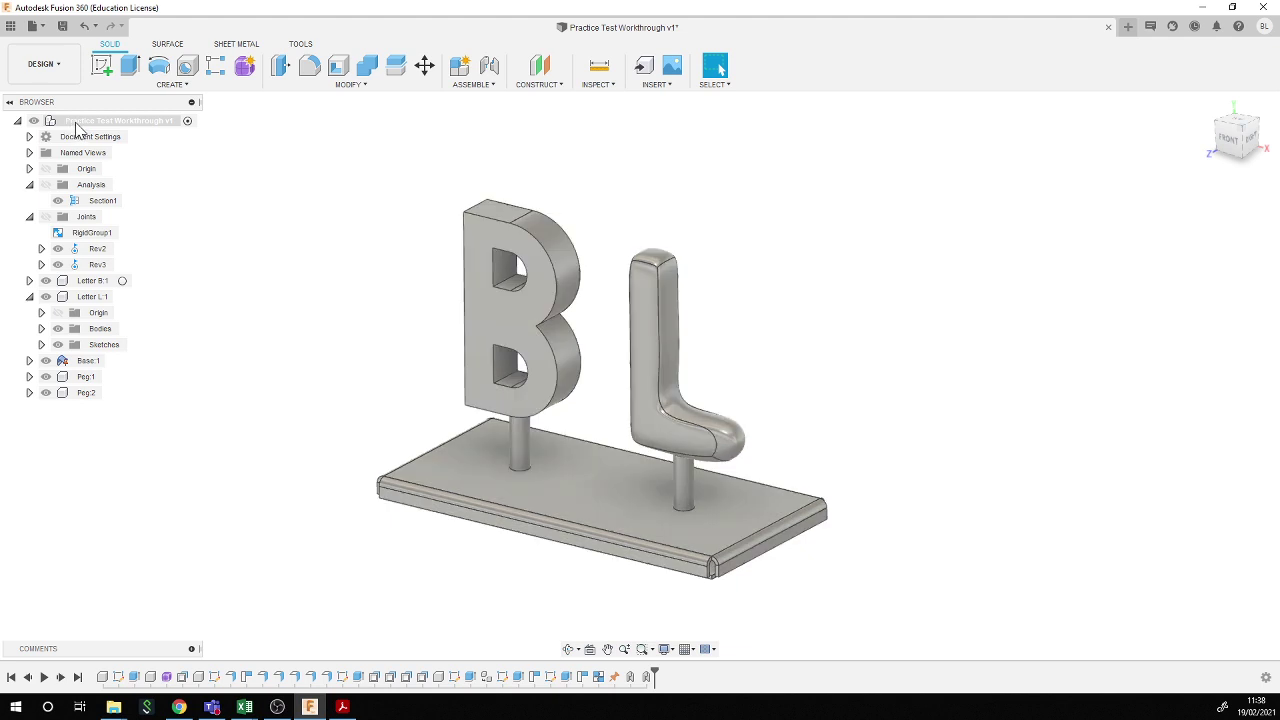
left_click_drag(543, 377, 730, 300)
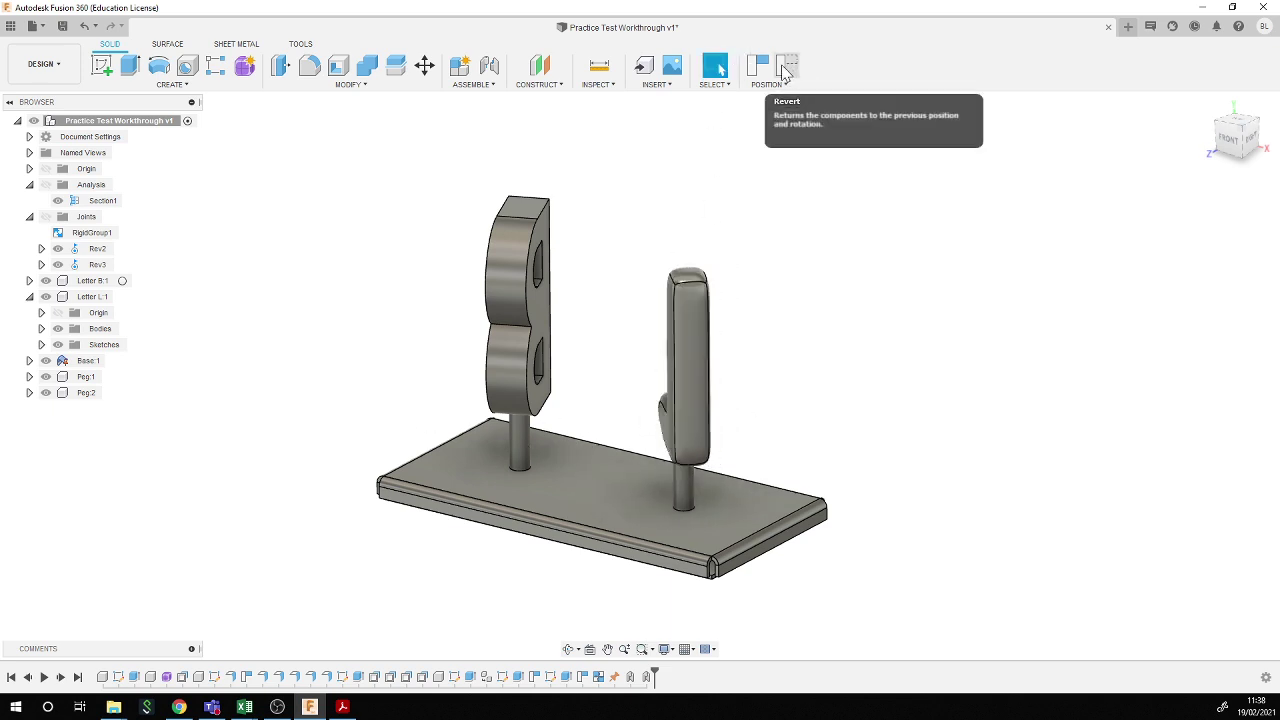
left_click(787, 68)
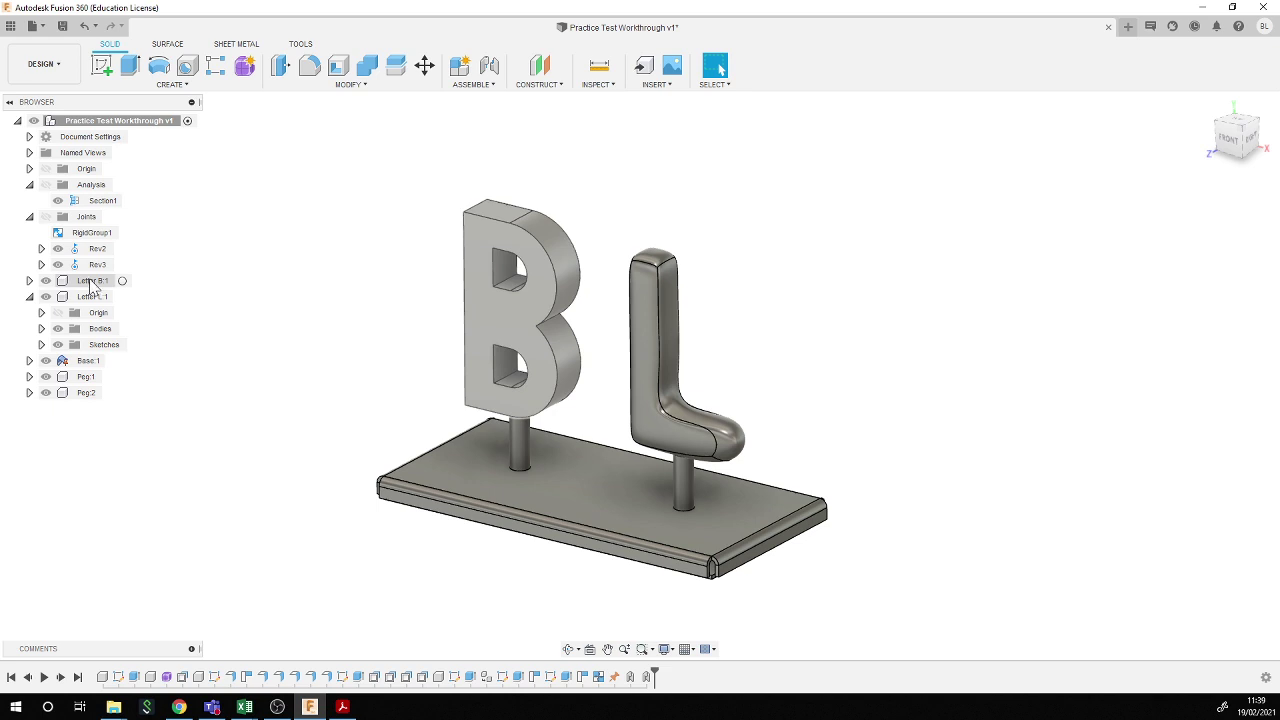
- Assign the ABS Plastic physical material from the Plastic category to Letter B
left_click(90, 283)
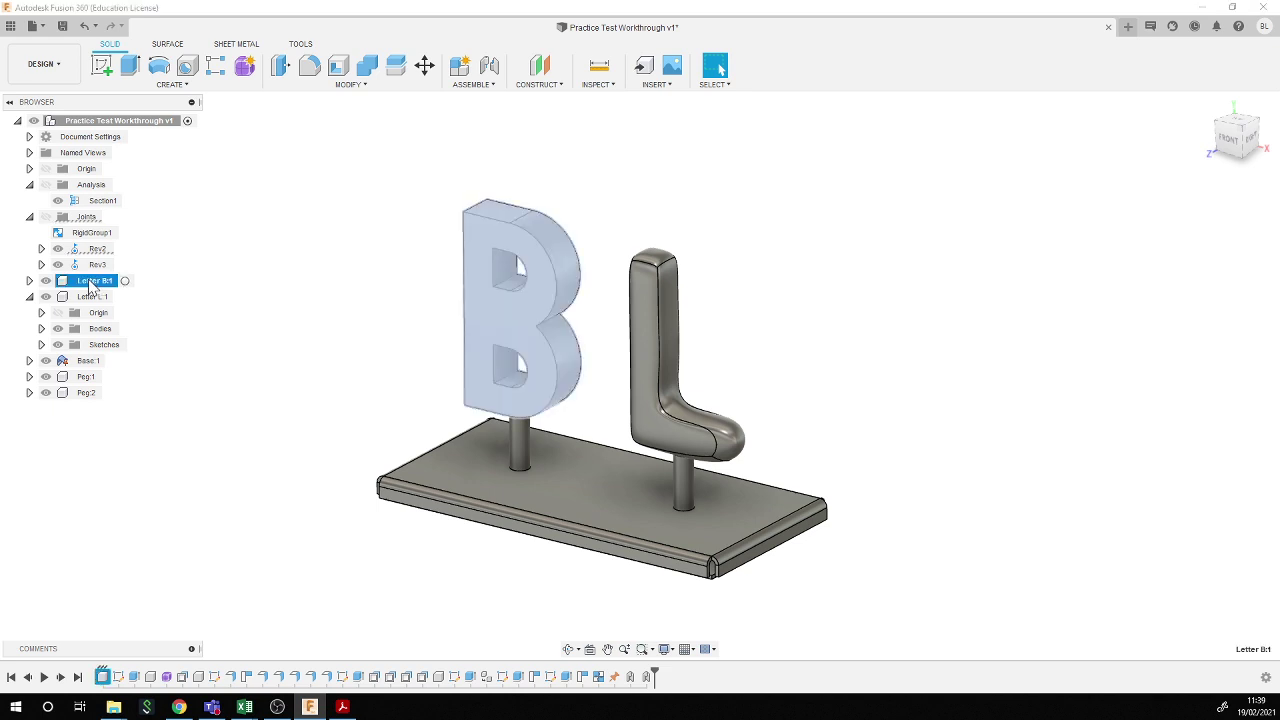
right_click(94, 285)
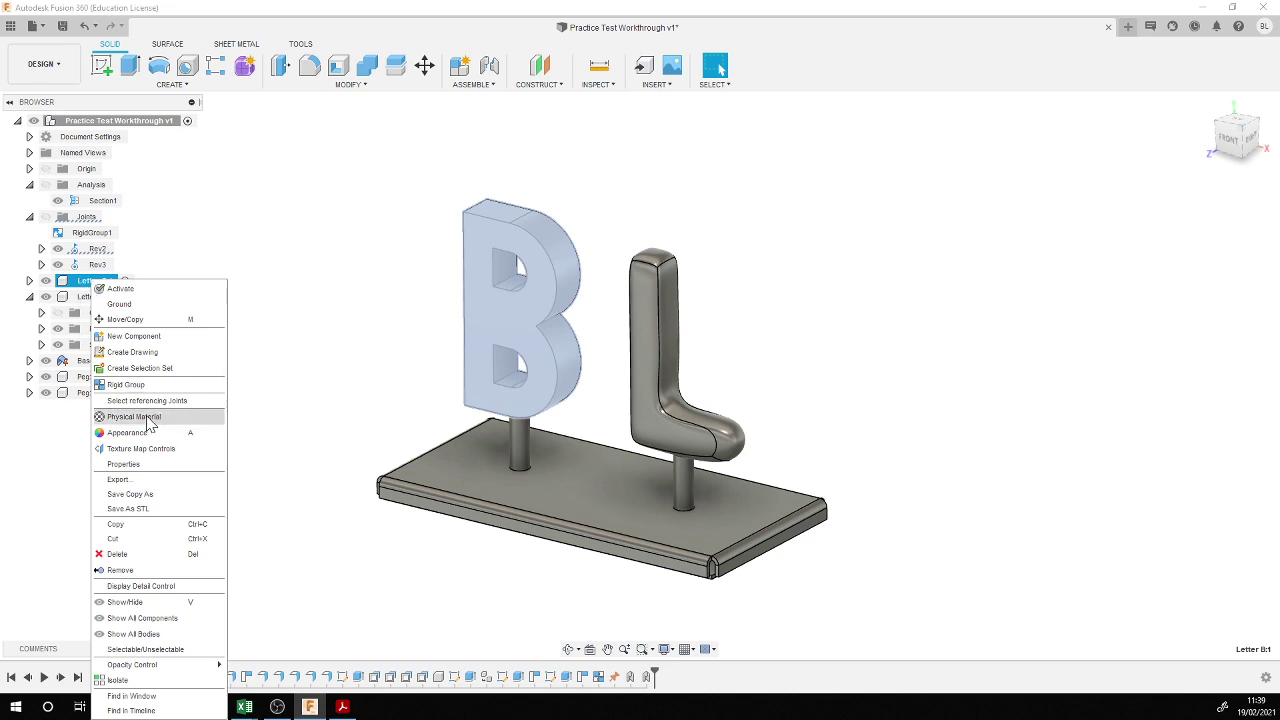
left_click(148, 417)
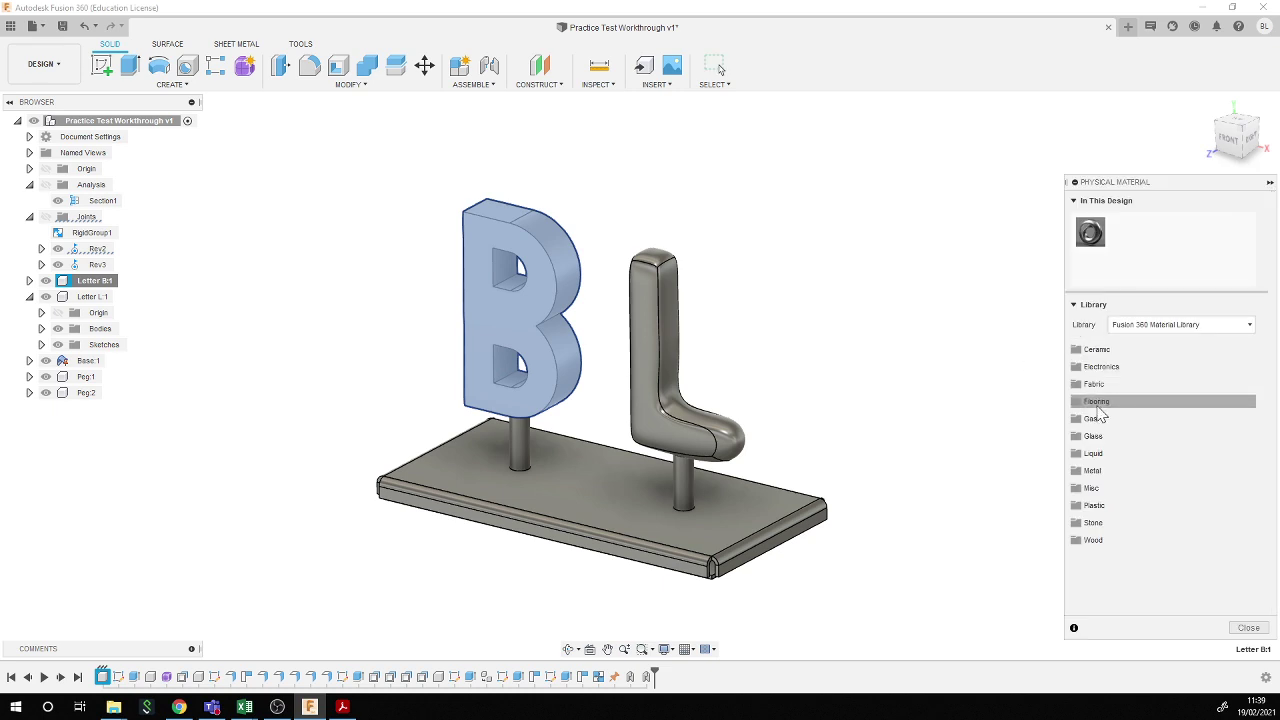
left_click(1105, 505)
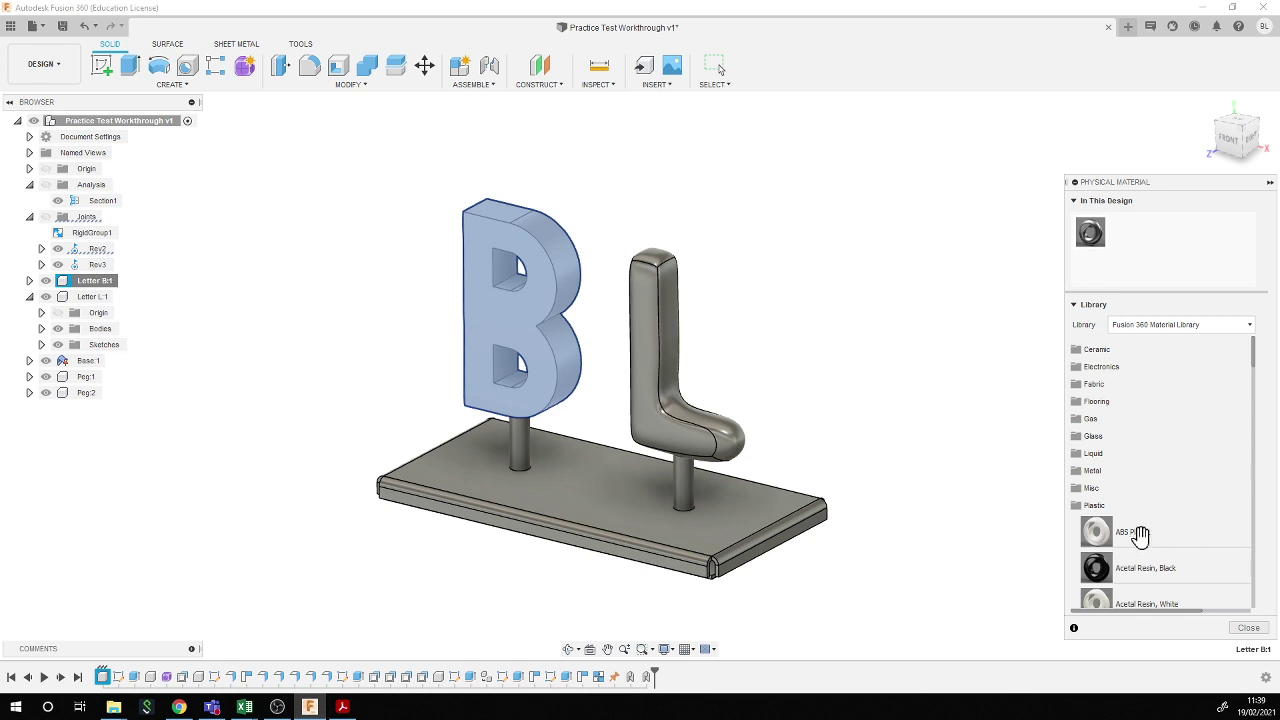
mouse_move(1140, 535)
left_mouse_down()
mouse_move(688, 448)
mouse_move(500, 352)
mouse_move(494, 316)
left_mouse_up()
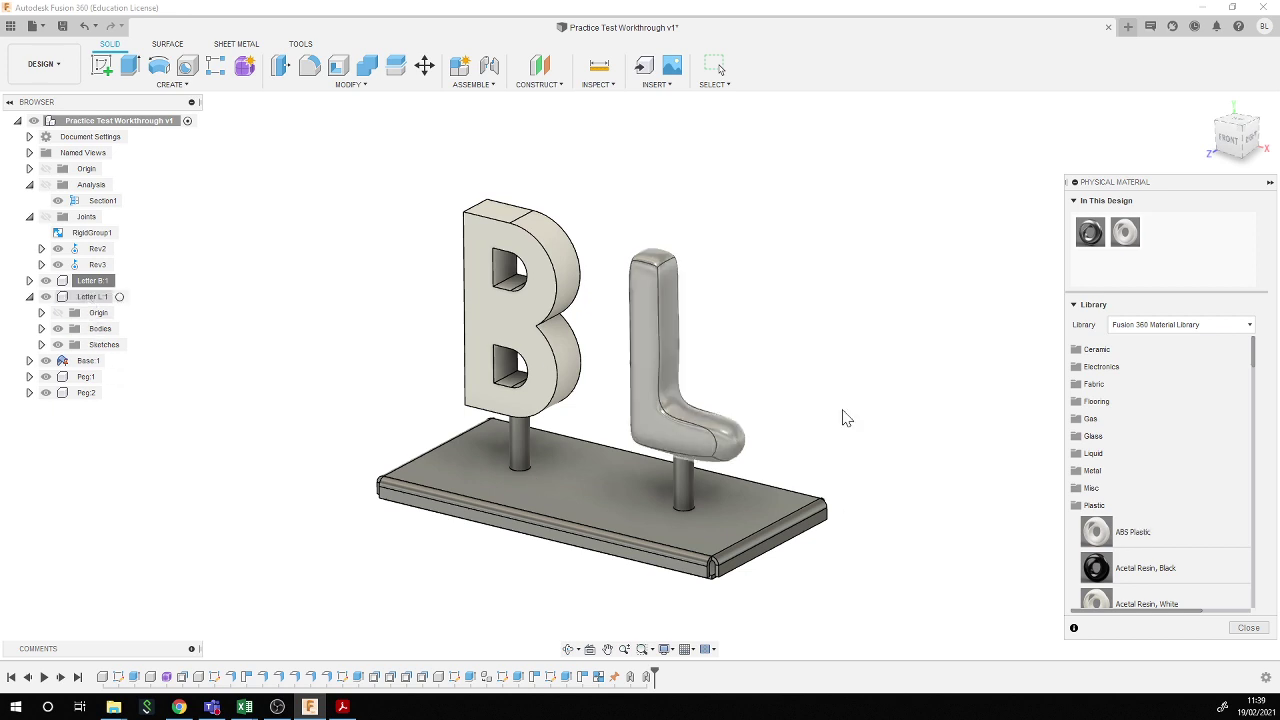
- Activate the Letter L component and assign it the ABS Plastic physical material
left_click(124, 300)
key("Escape")
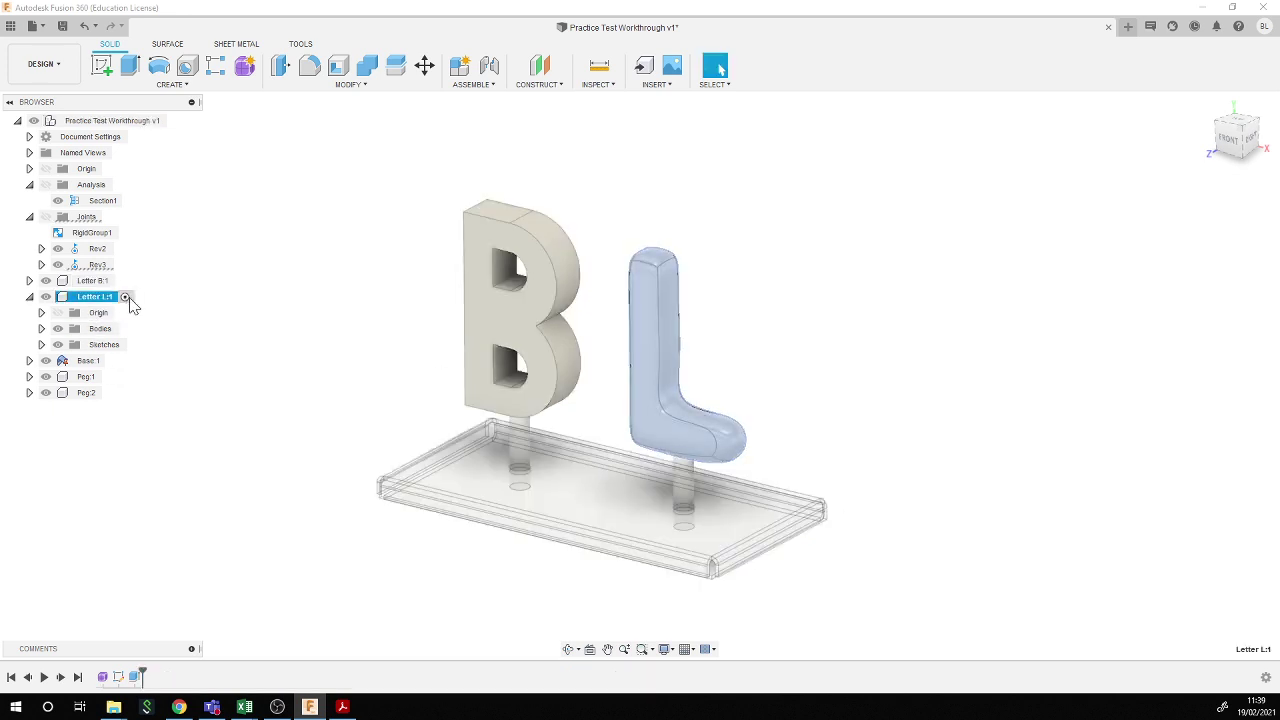
right_click(107, 302)
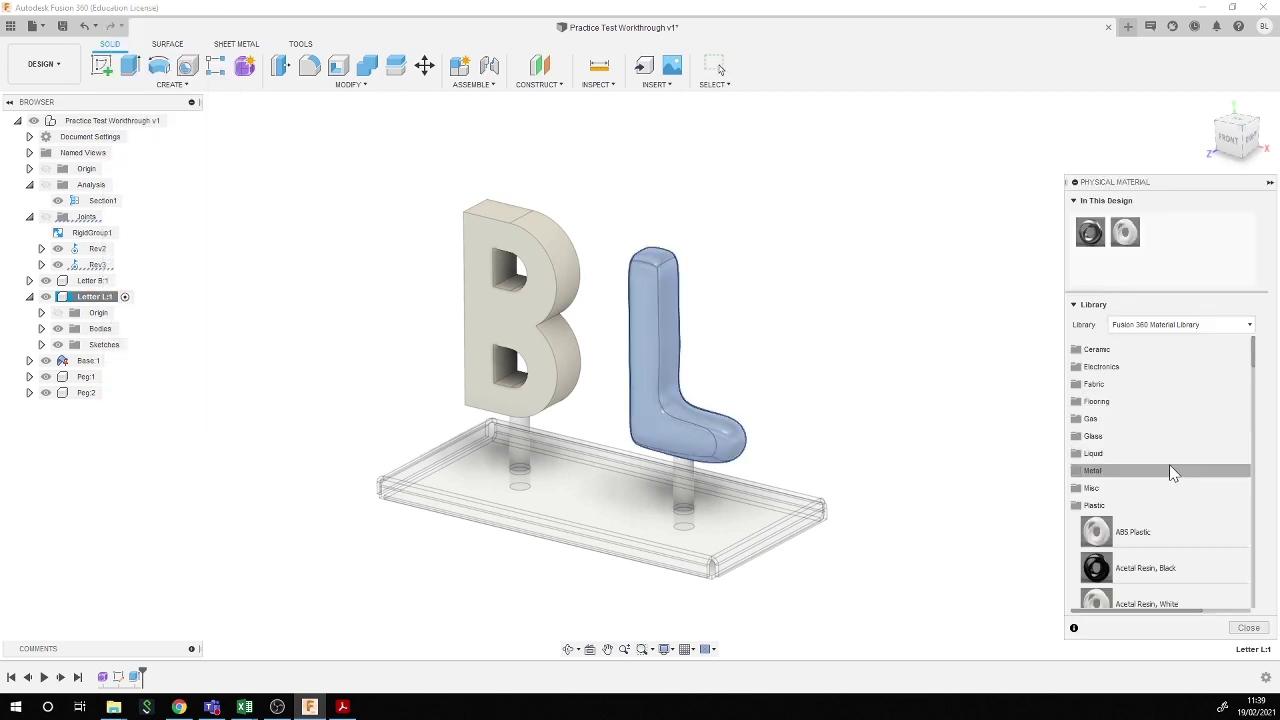
left_click_drag(1139, 530, 642, 399)
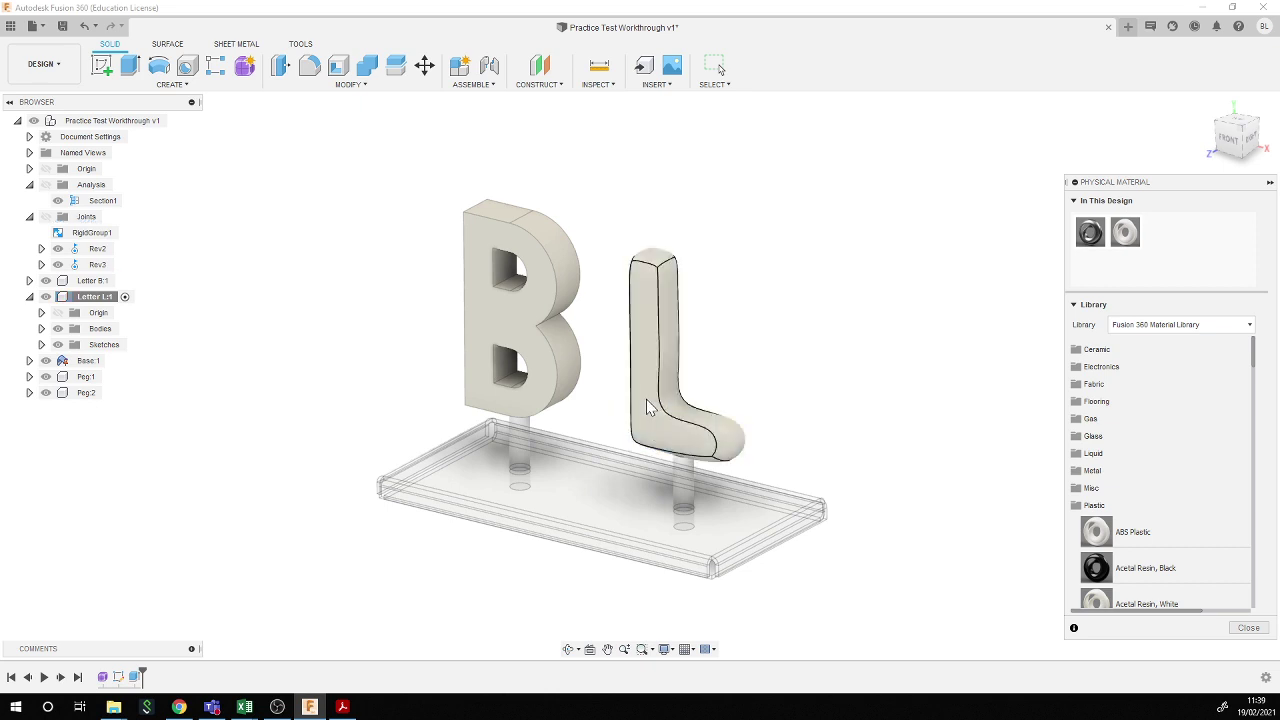
left_click(1247, 628)
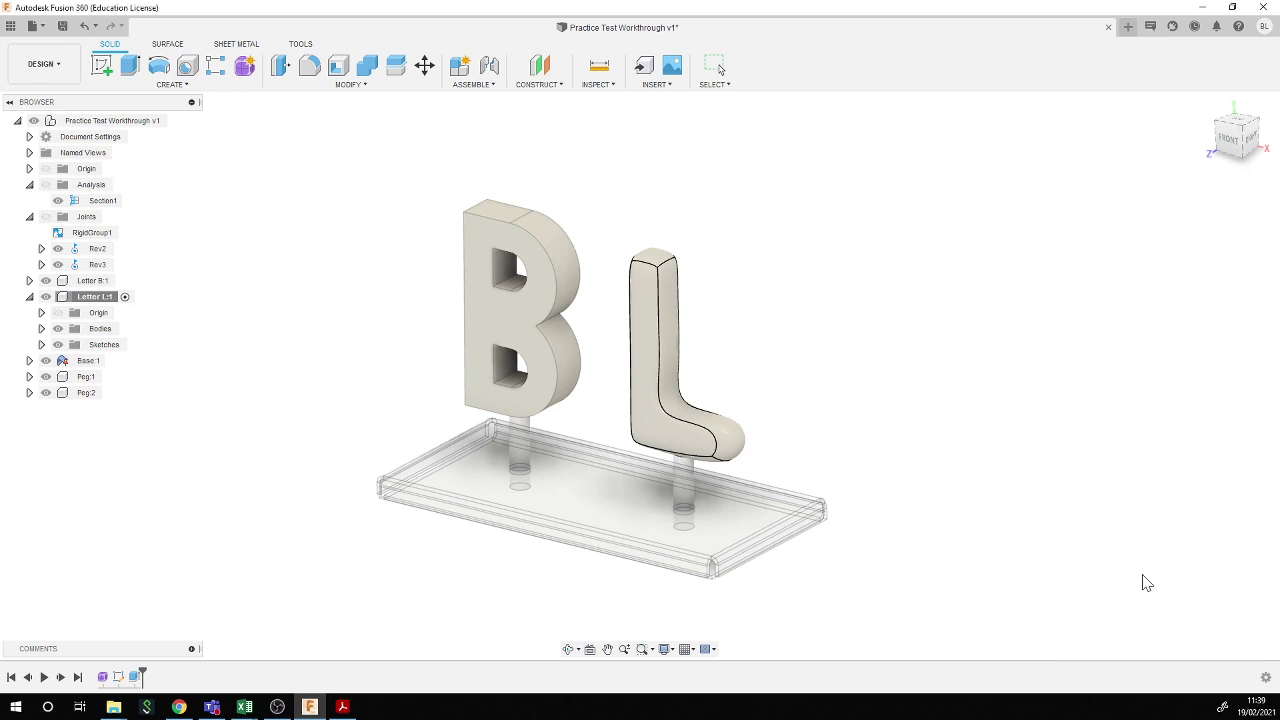
- Activate the Peg:1 component, assign it the Wood physical material from the Wood category, and reactivate the top-level assembly
left_click(88, 377)
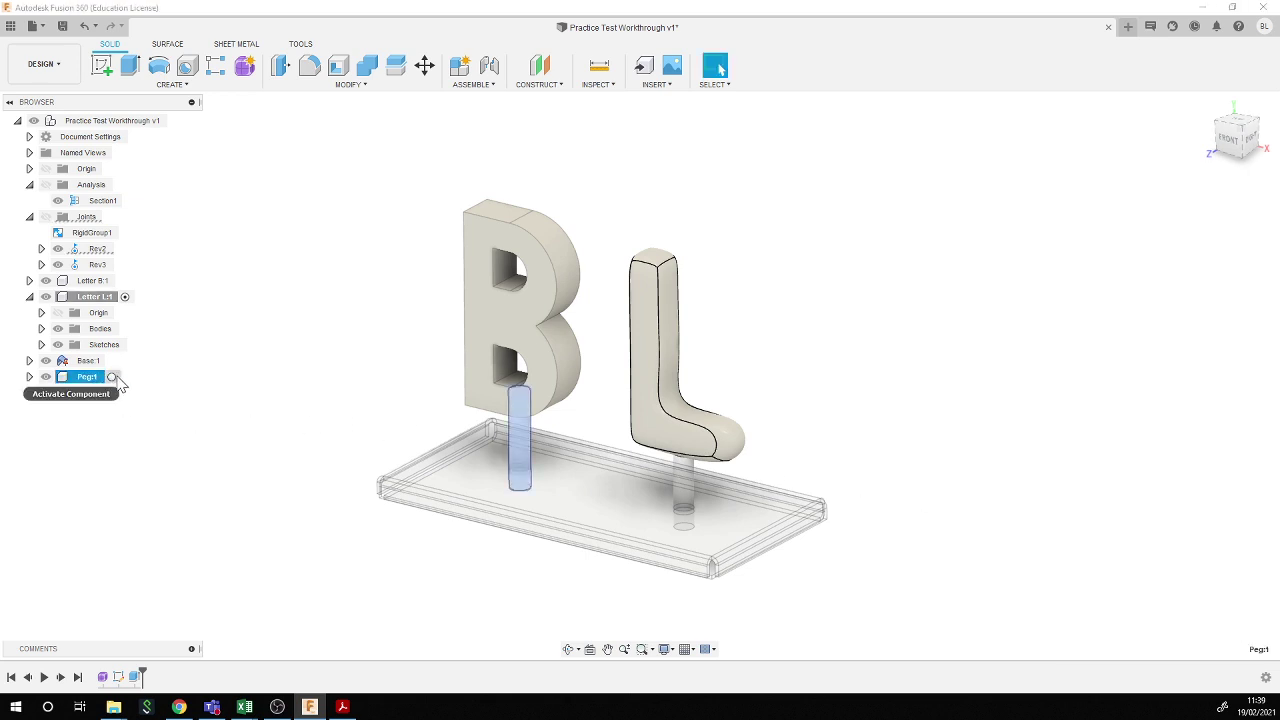
left_click(111, 376)
right_click(90, 383)
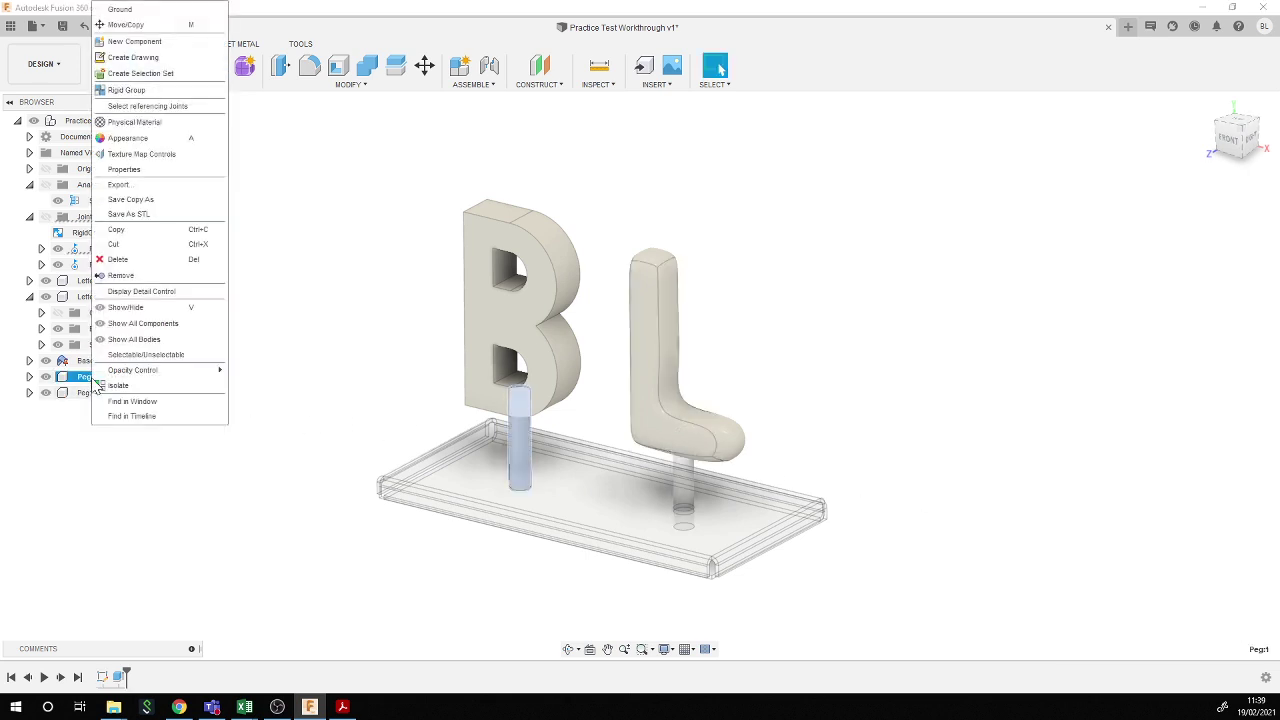
left_click(166, 124)
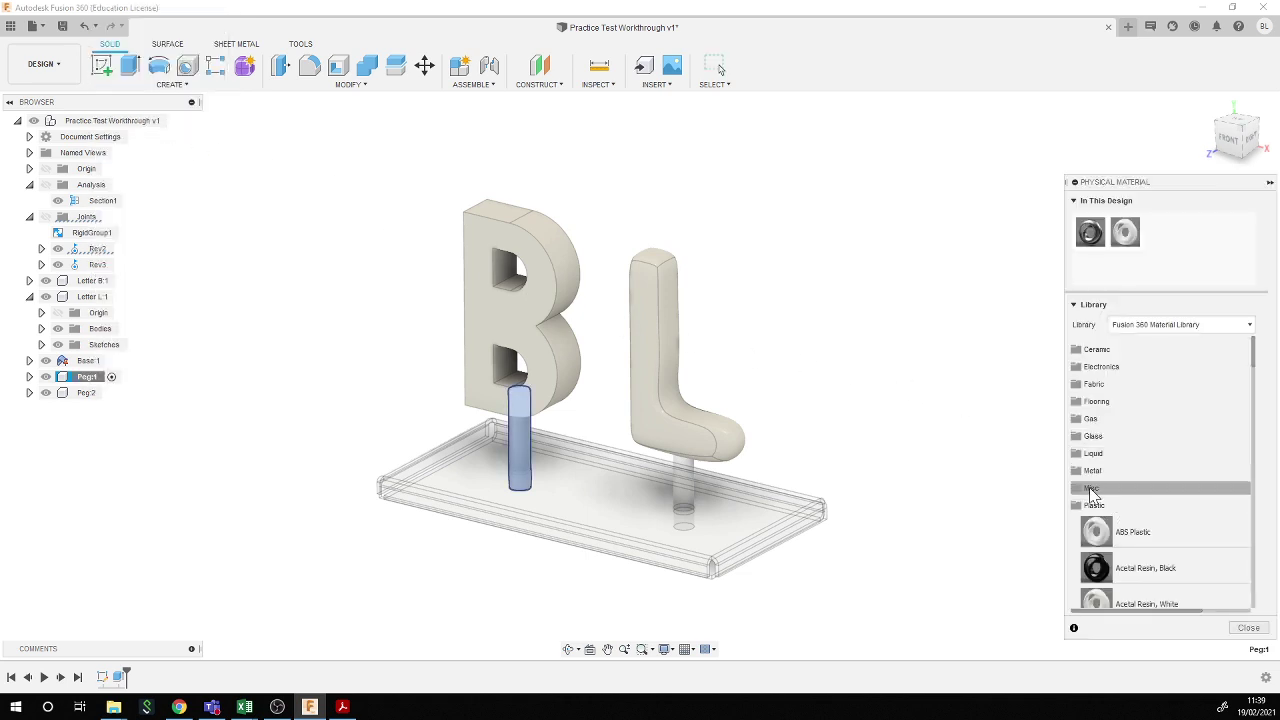
scroll(1093, 492, "down", 2)
scroll(1093, 492, "up", 2)
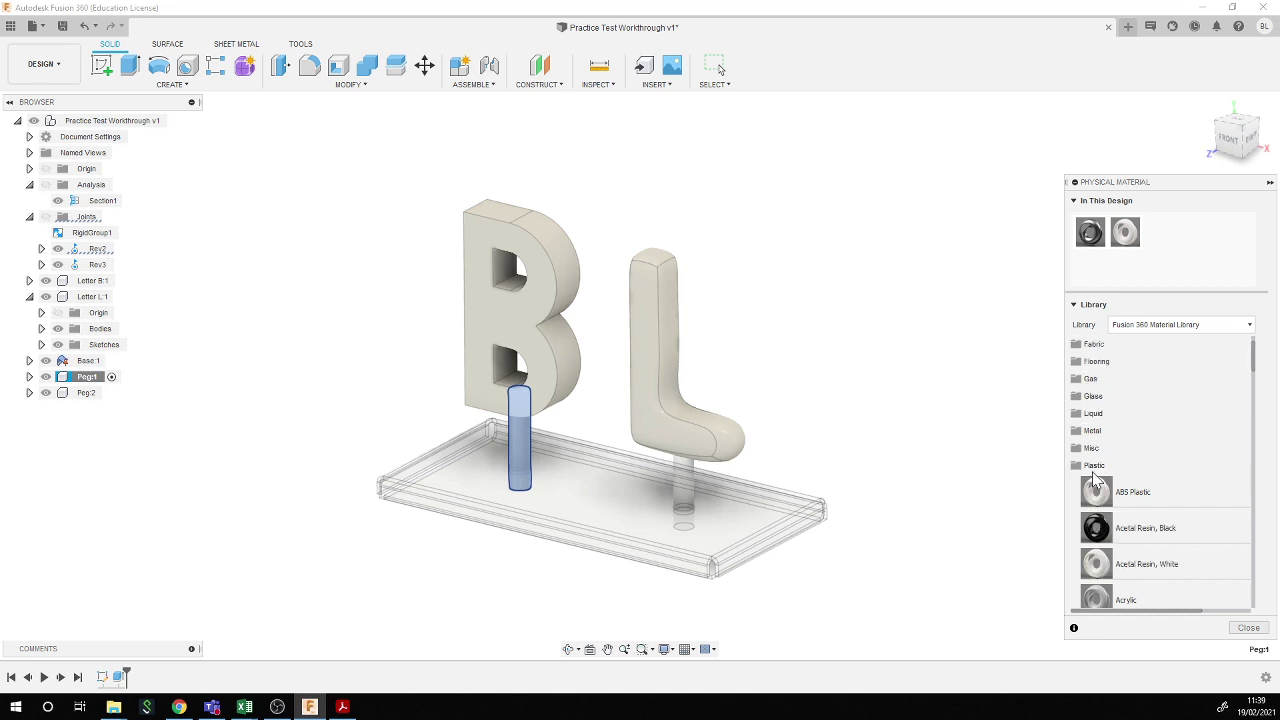
left_click(1094, 505)
left_click(1093, 540)
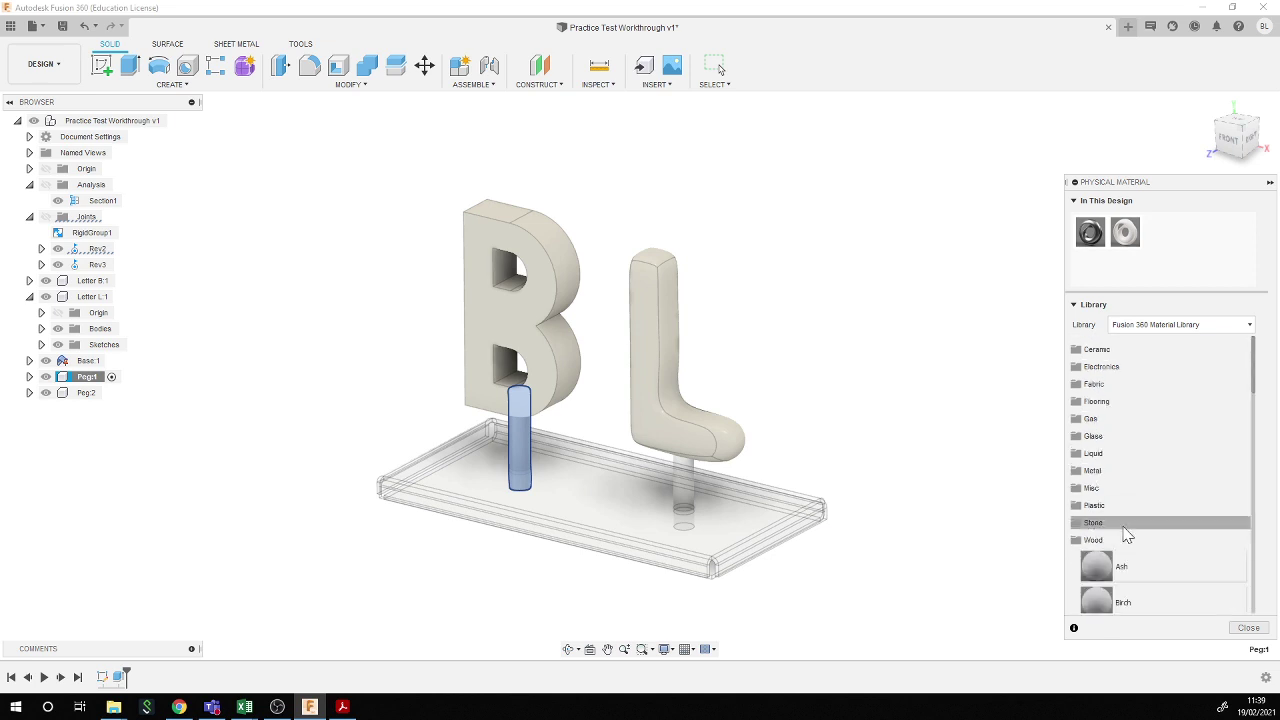
scroll(1122, 518, "down", 8)
scroll(1115, 518, "down", 5)
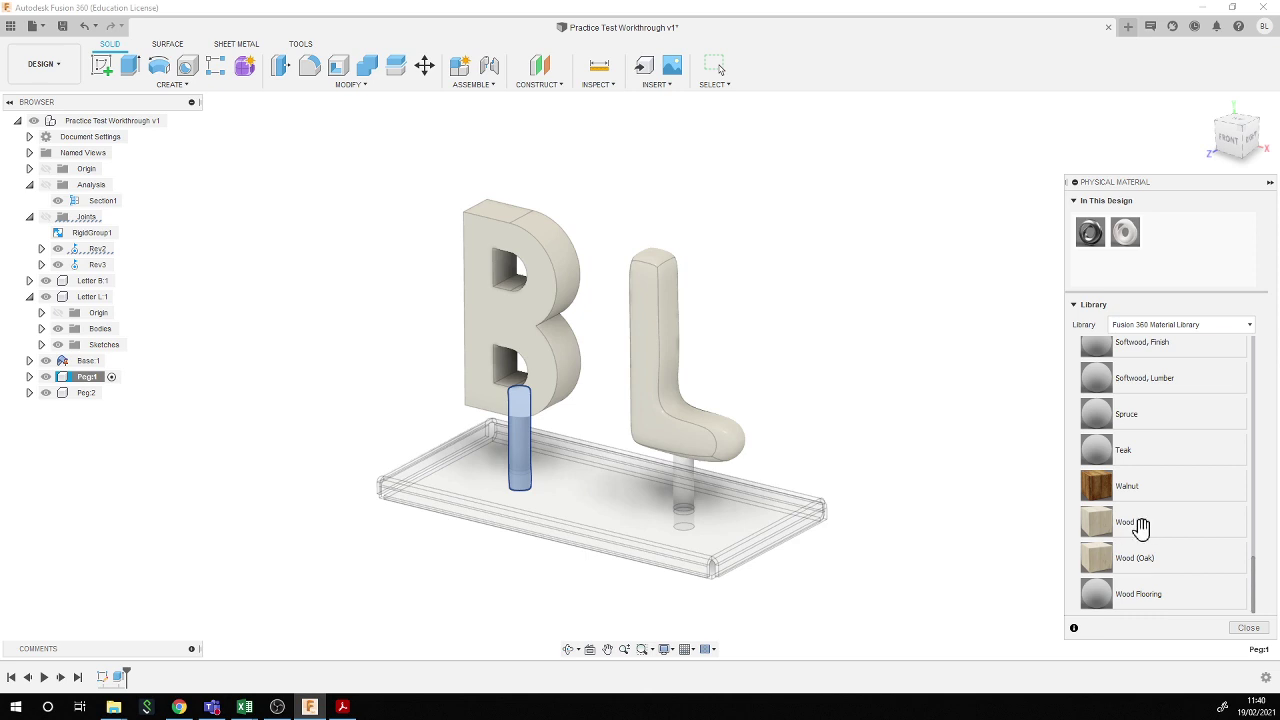
left_click_drag(1138, 525, 519, 428)
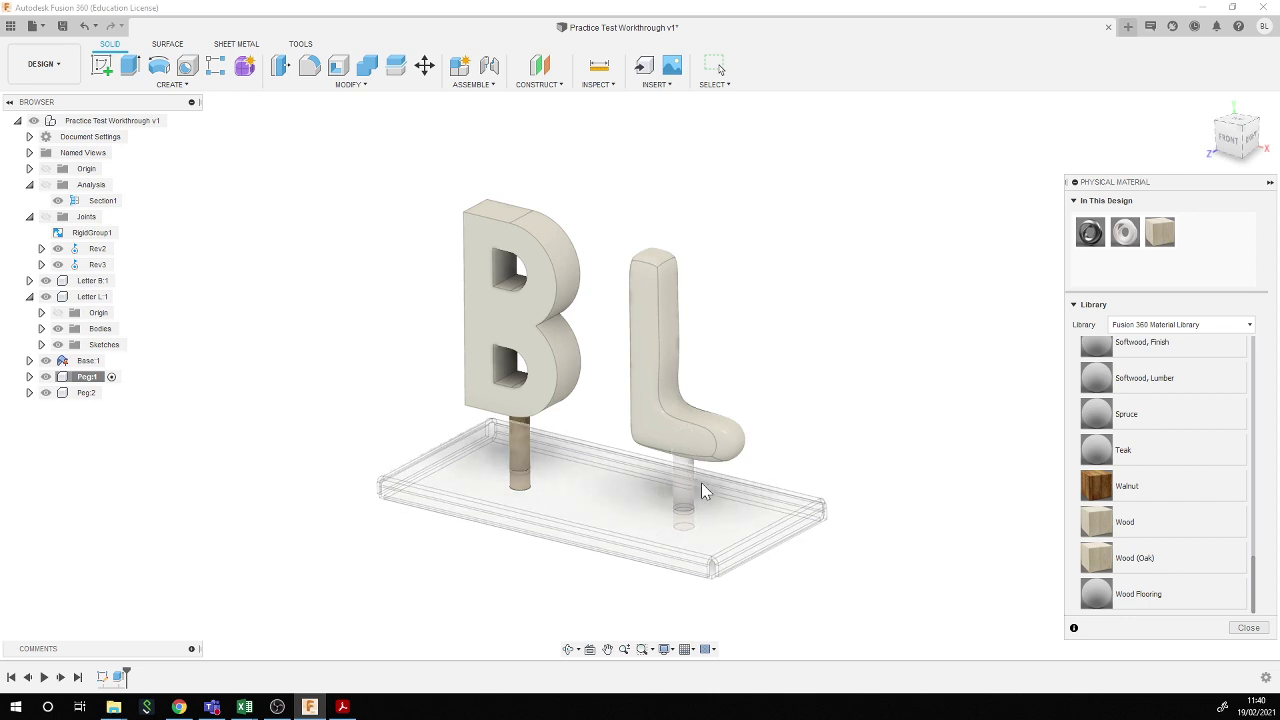
left_click(1248, 628)
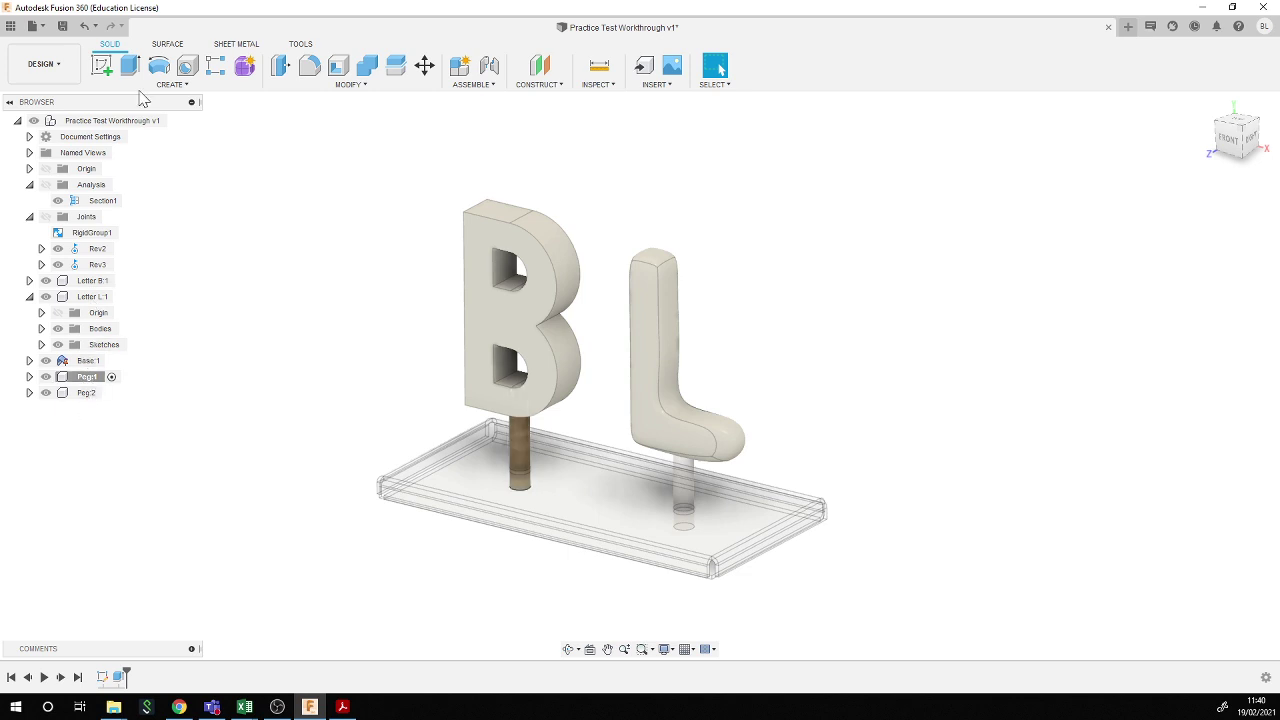
left_click(186, 120)
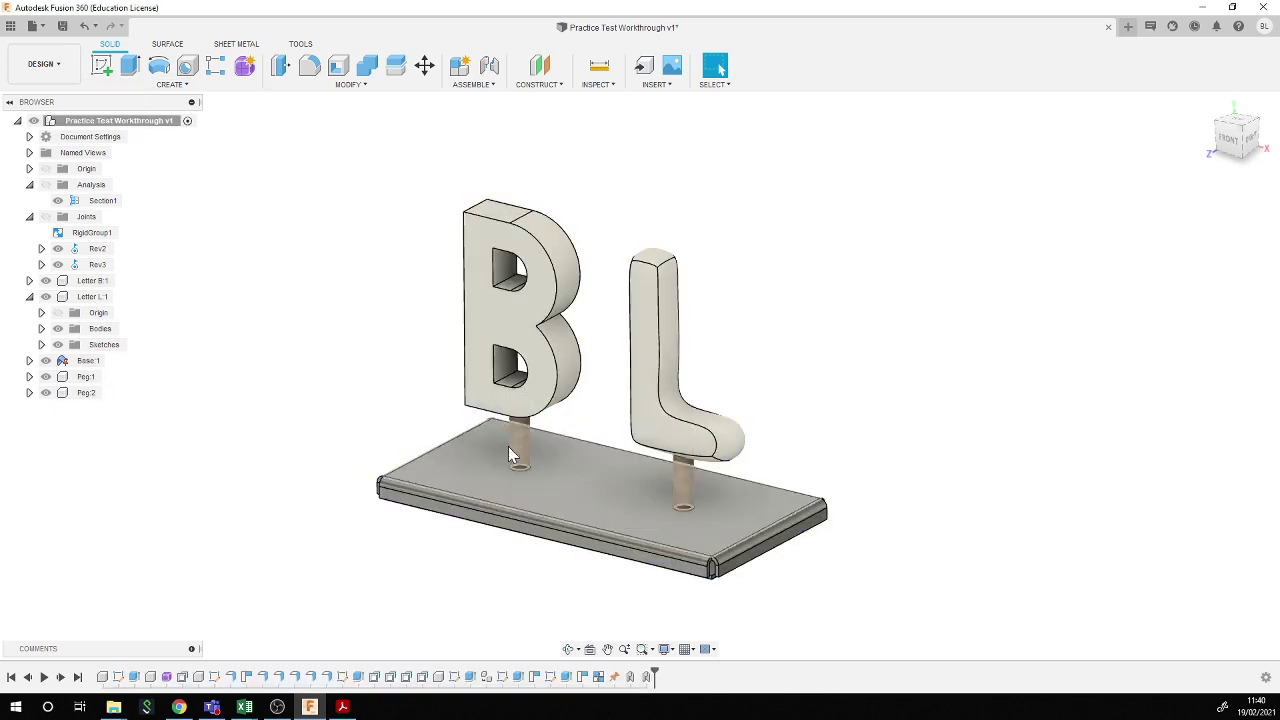
- Check which physical material the Base component uses in its properties
right_click(88, 362)
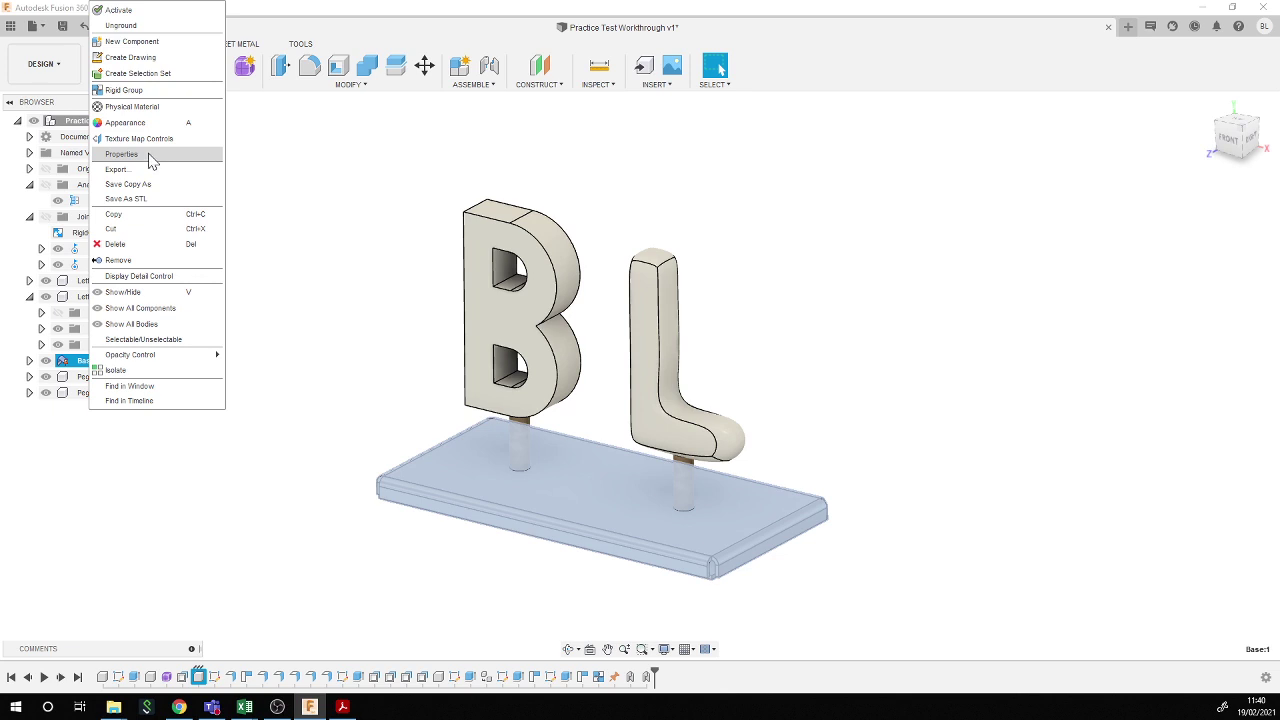
left_click(121, 154)
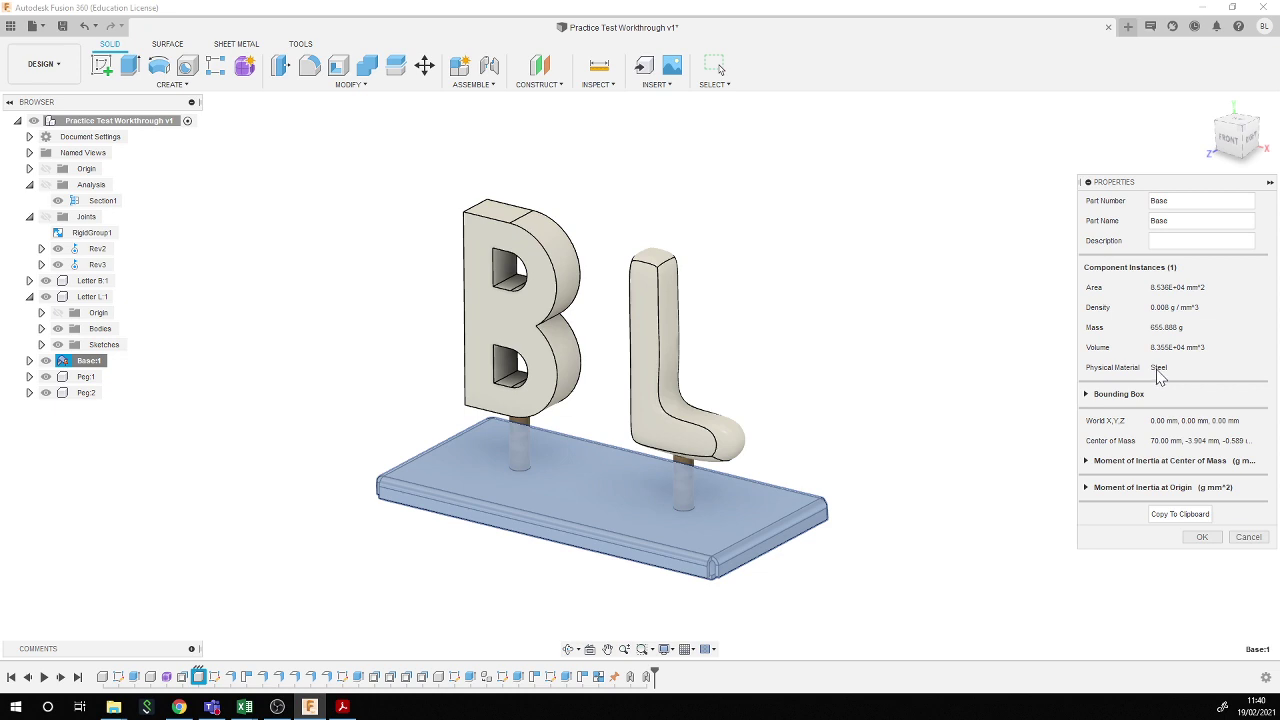
left_click(1205, 537)
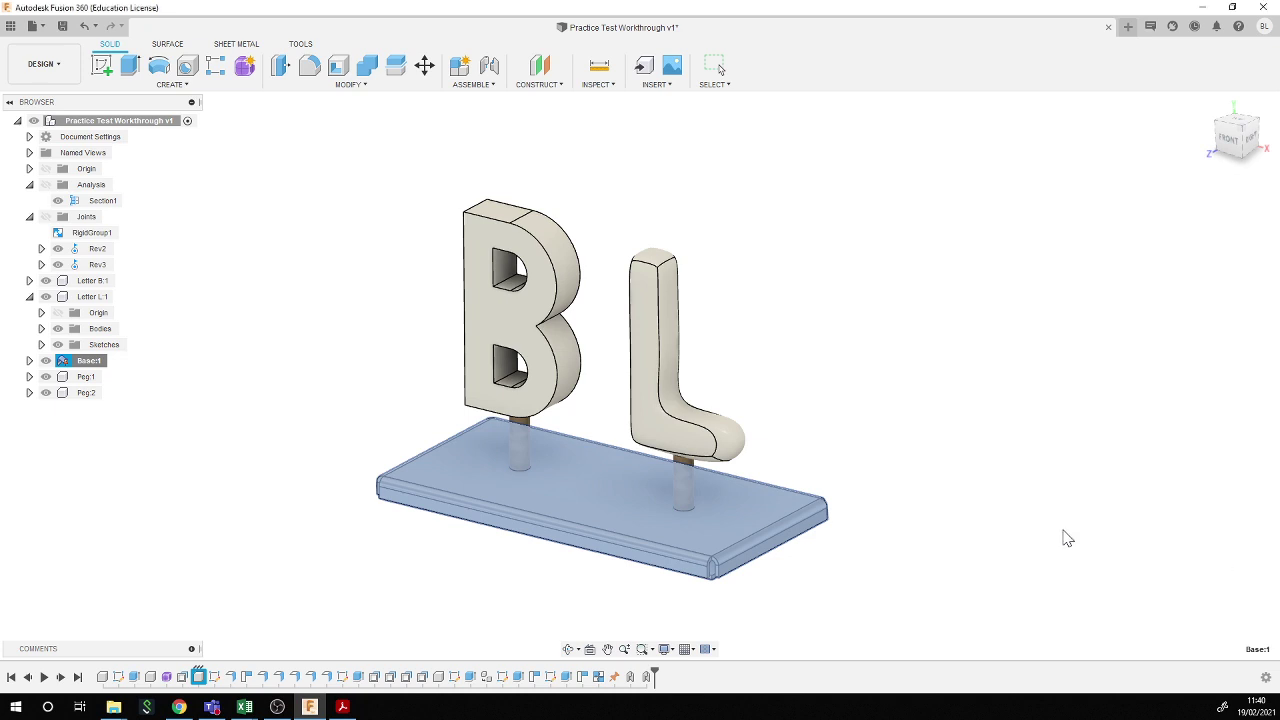
key("Escape")
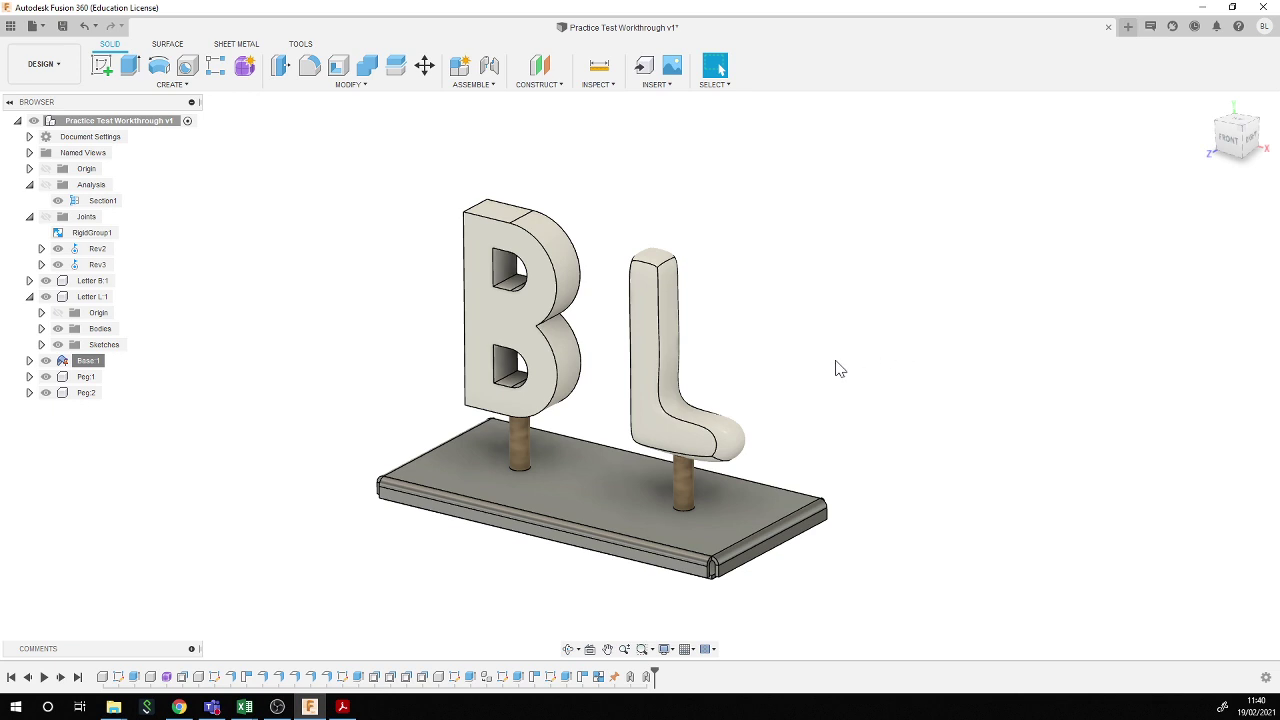
- Apply the Paint - Enamel Glossy (Red) appearance from the Glossy paint category to Letter B
key("a")
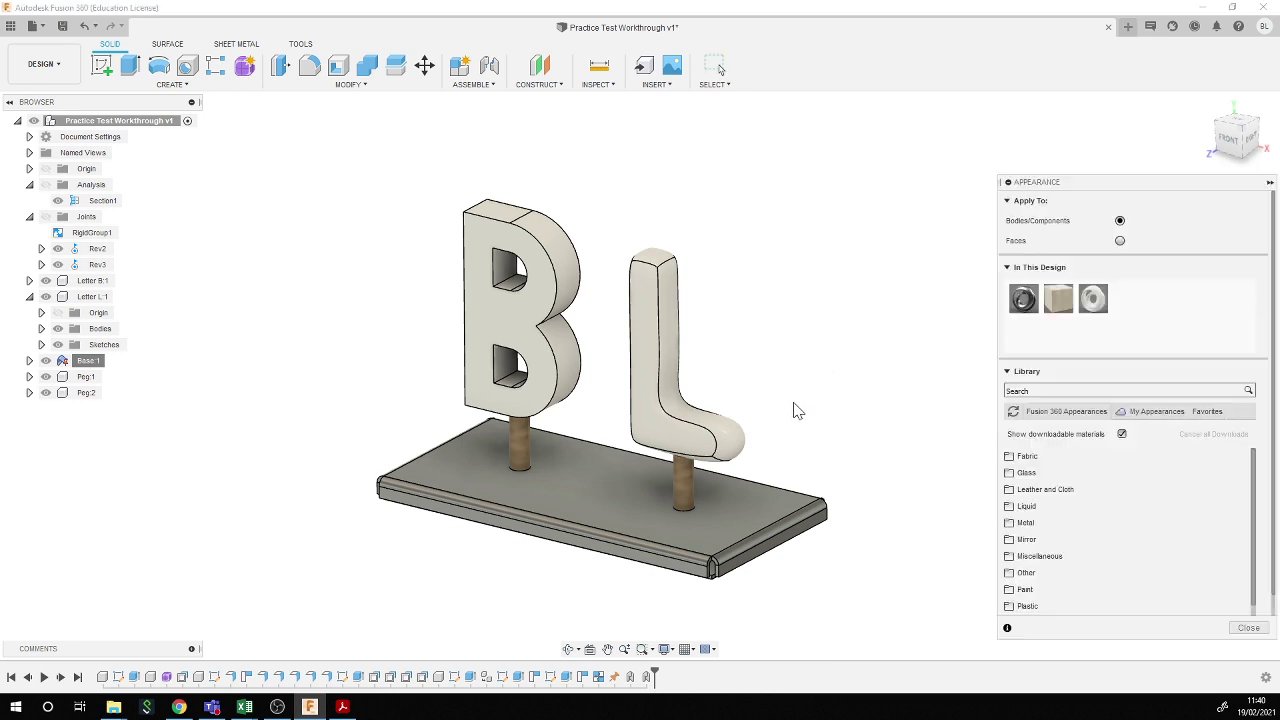
left_click(1027, 590)
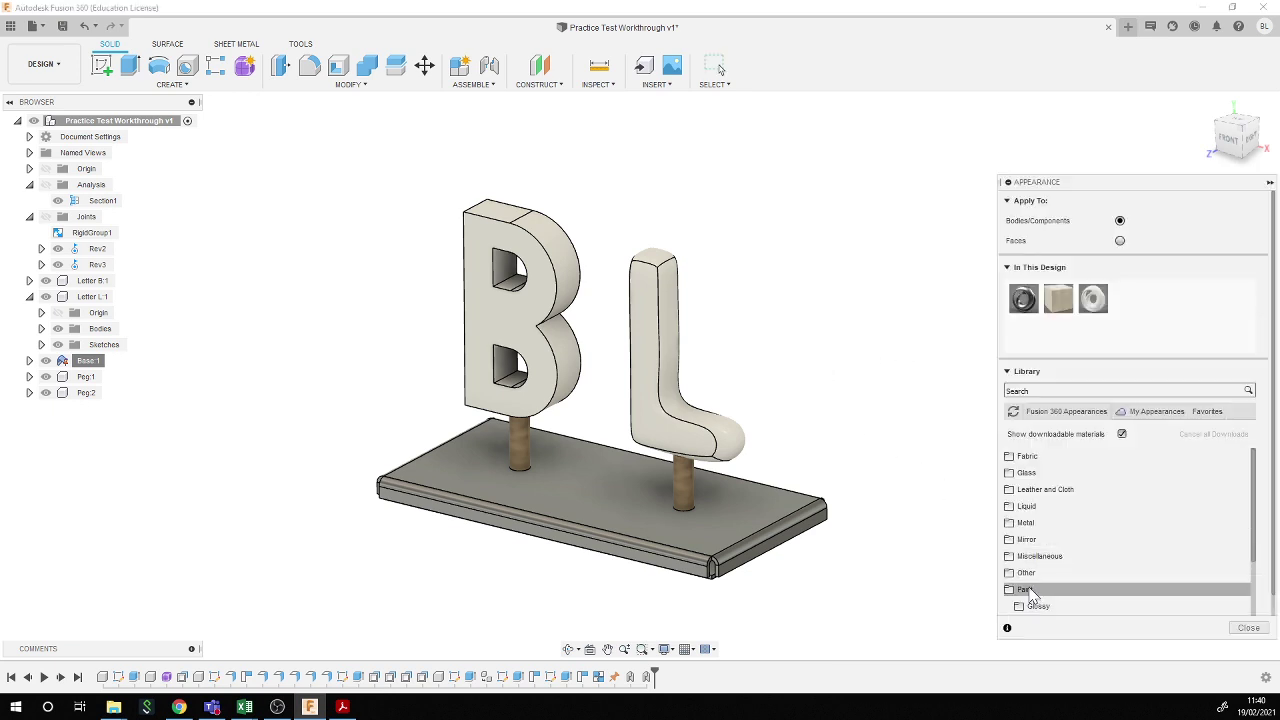
scroll(1030, 590, "down", 2)
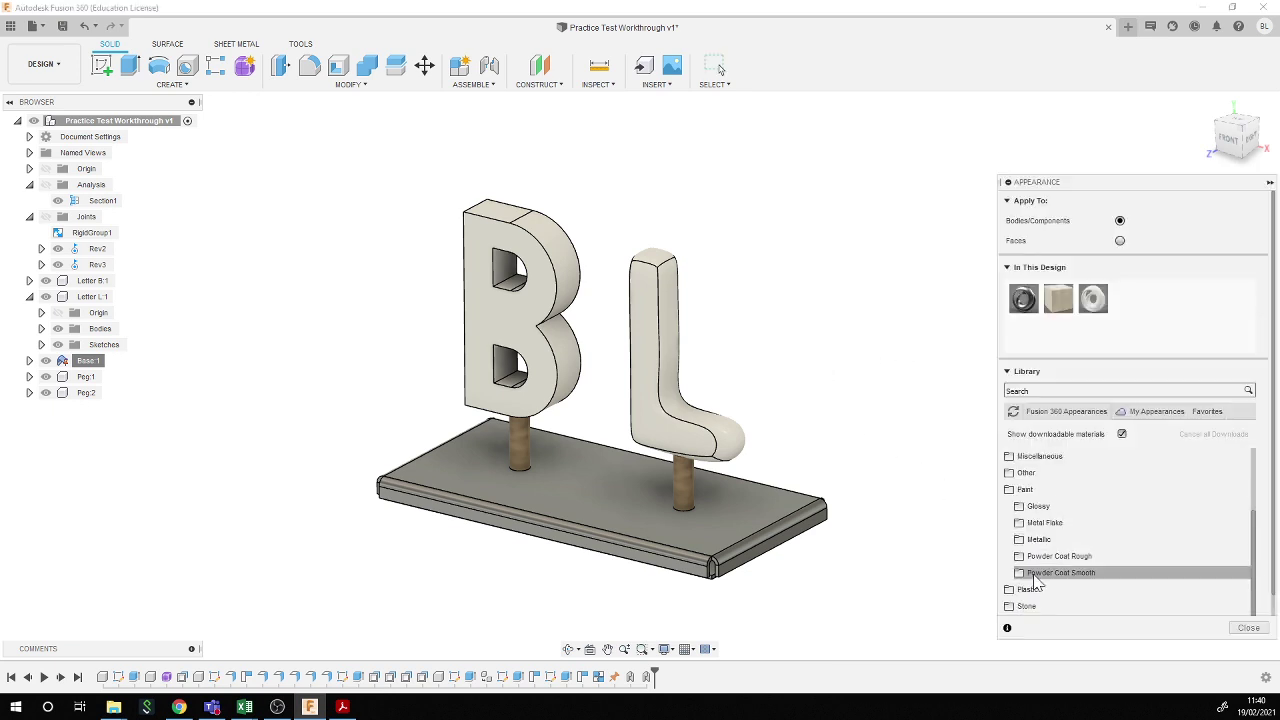
left_click(1038, 506)
scroll(1045, 510, "down", 3)
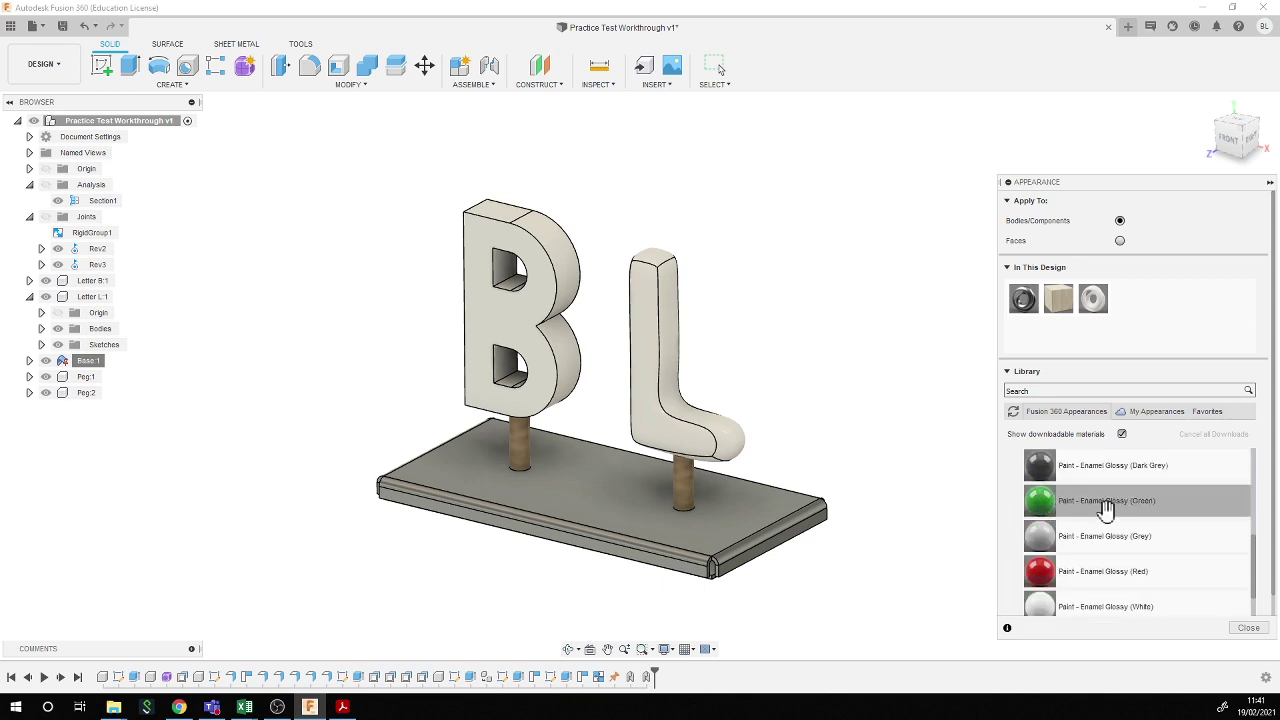
scroll(1105, 510, "down", 3)
scroll(1105, 510, "up", 3)
left_click_drag(1095, 572, 485, 322)
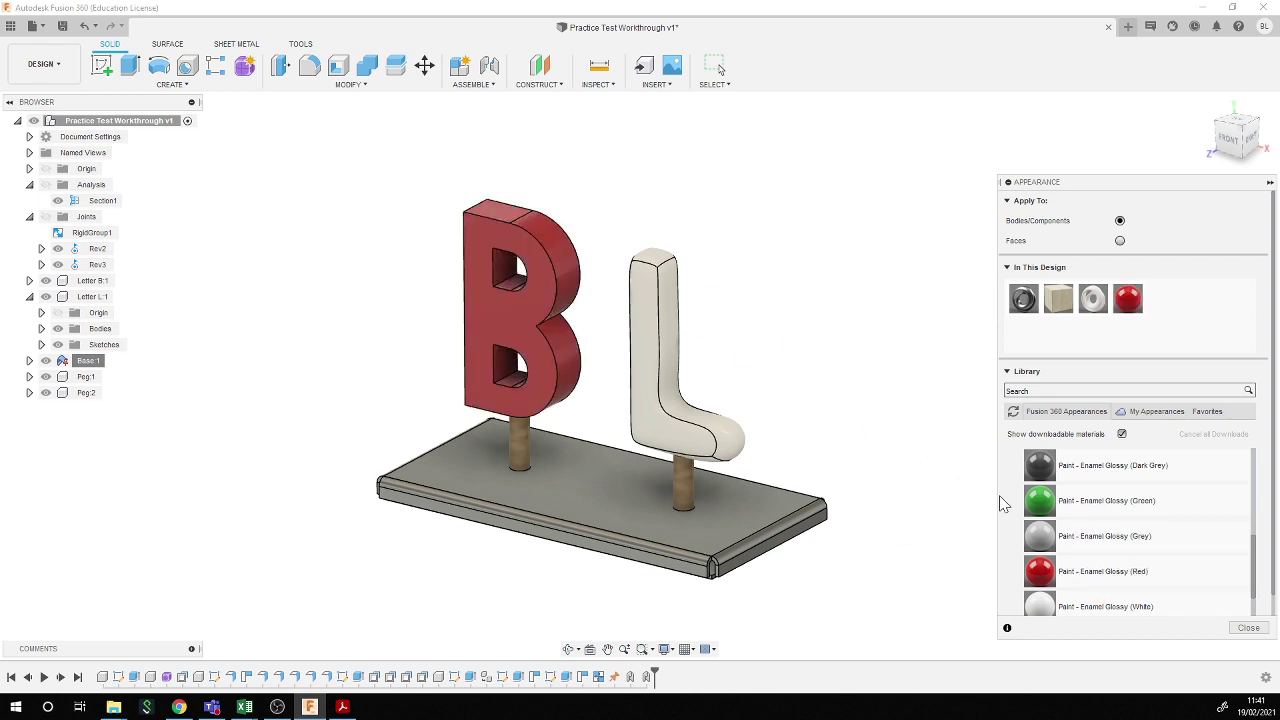
- Apply the Paint - Enamel Glossy (Yellow) appearance to Letter L and finish editing appearances
scroll(1105, 508, "down", 3)
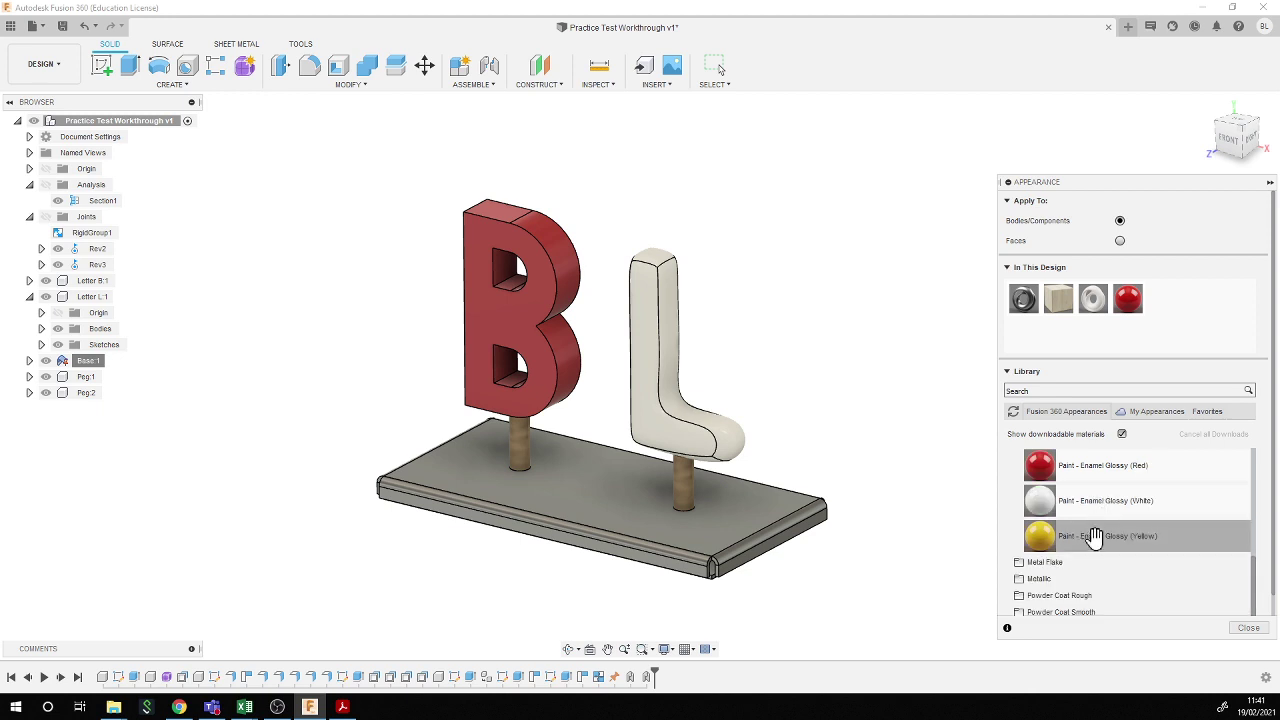
left_click_drag(1094, 533, 659, 420)
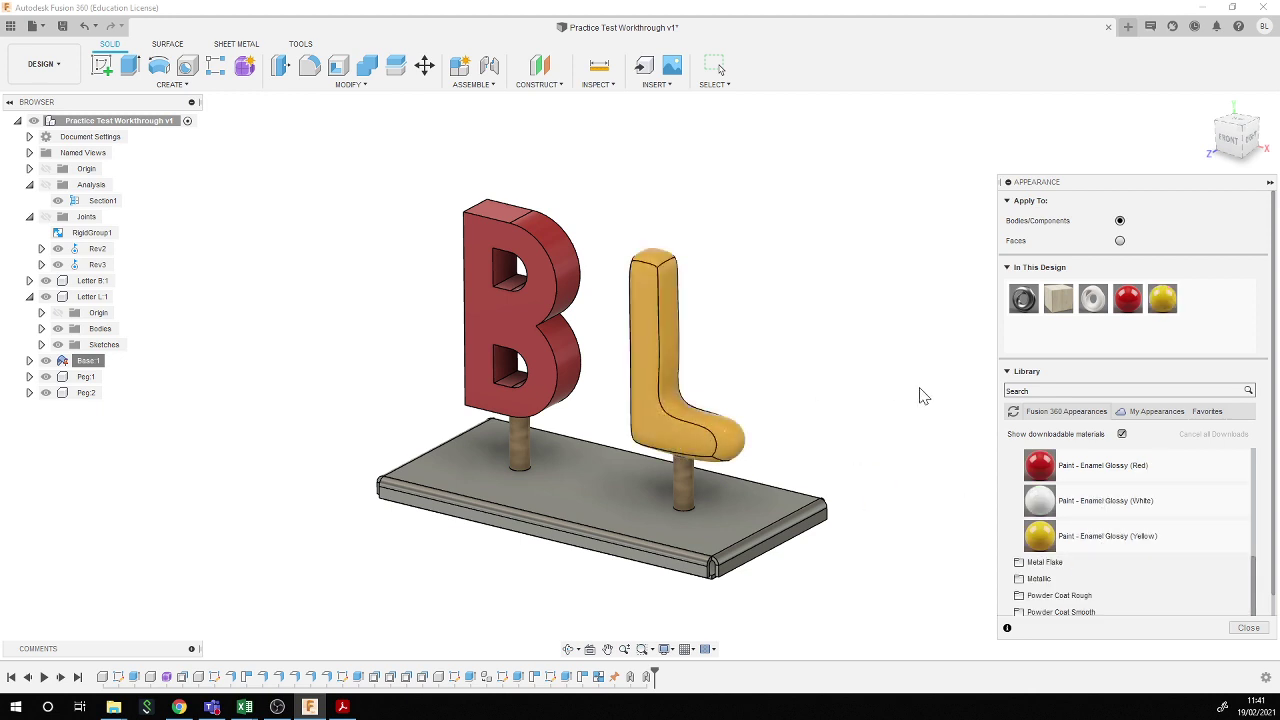
left_click(1256, 630)
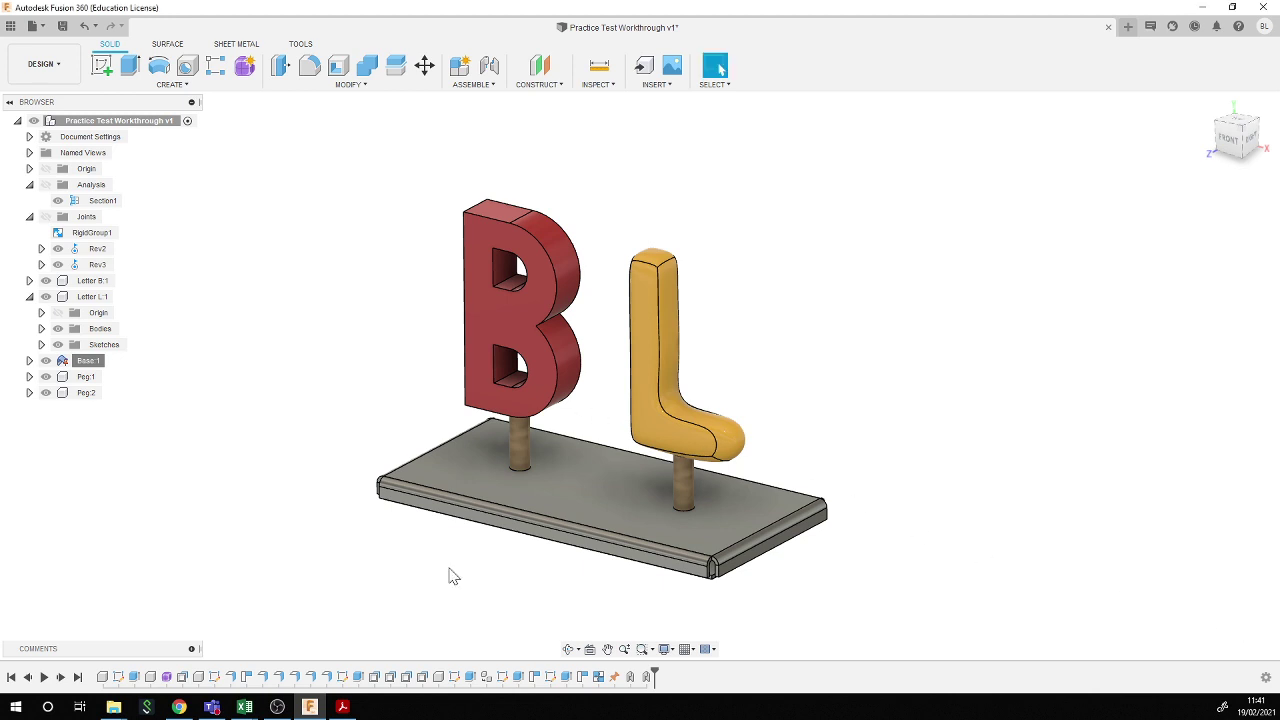
- Set the visual style to Shaded so that the model is displayed without edge lines
scroll(430, 518, "down", 1)
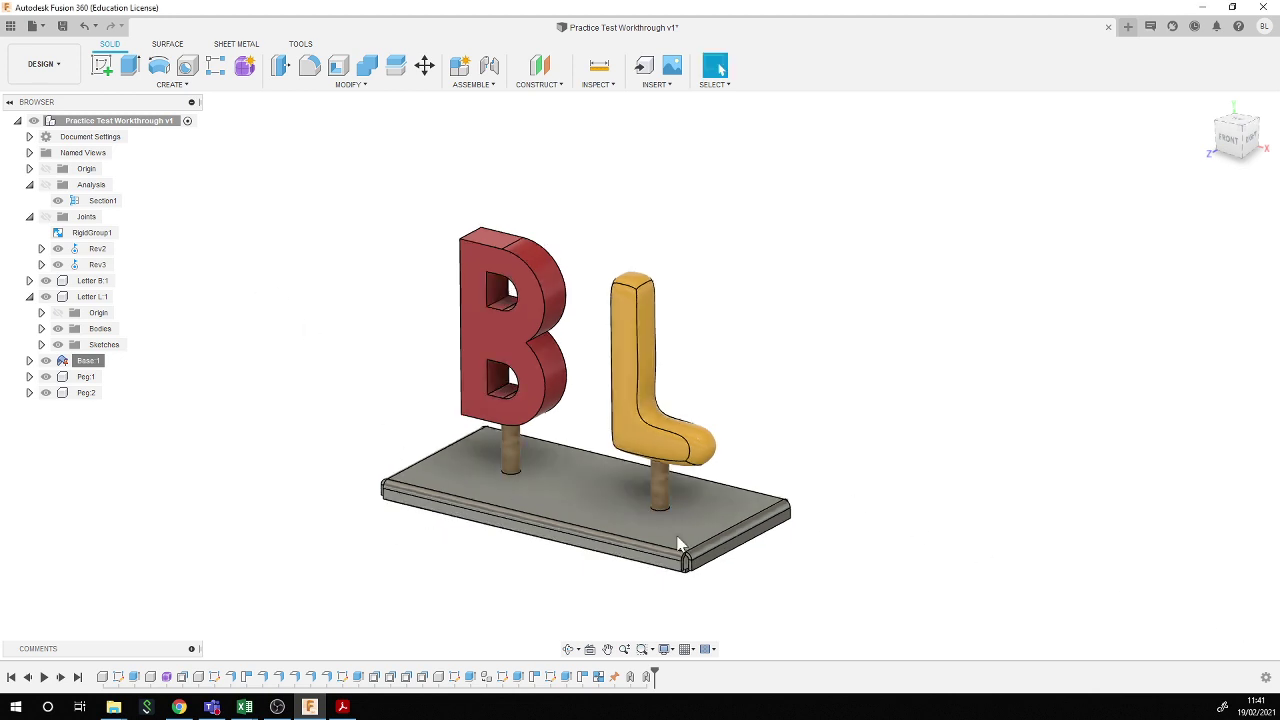
left_click(690, 650)
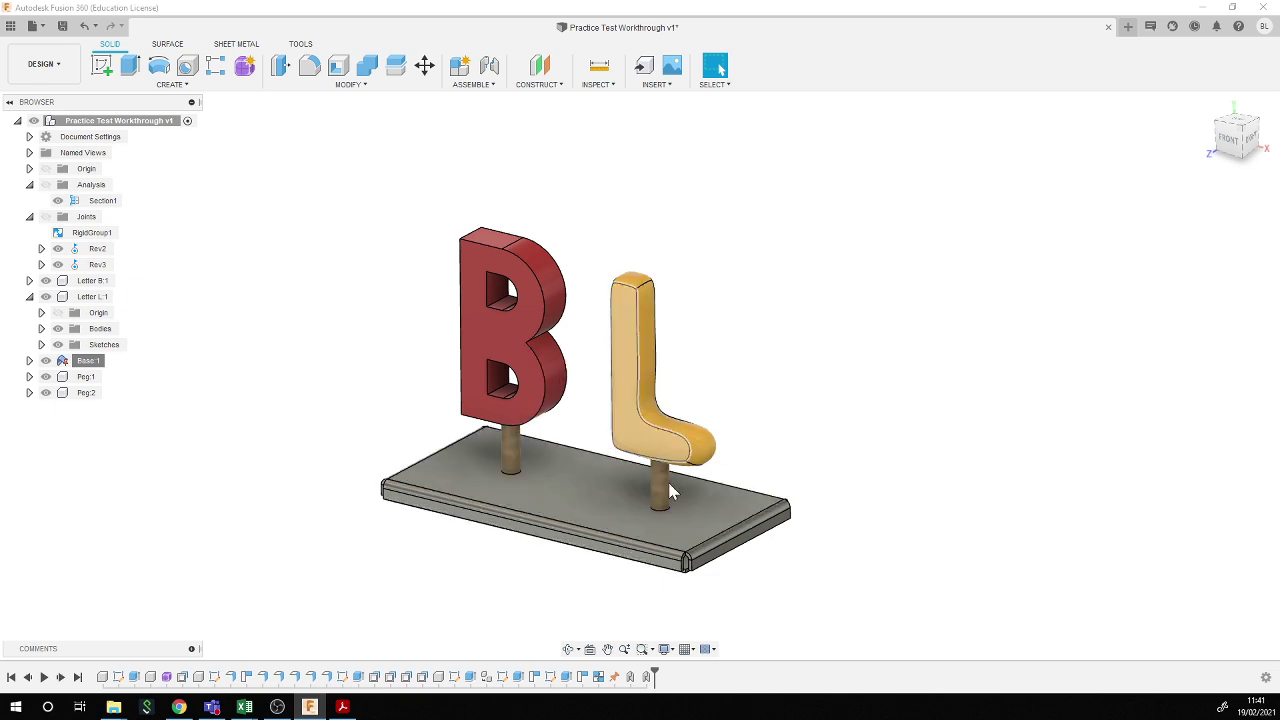
left_click(673, 655)
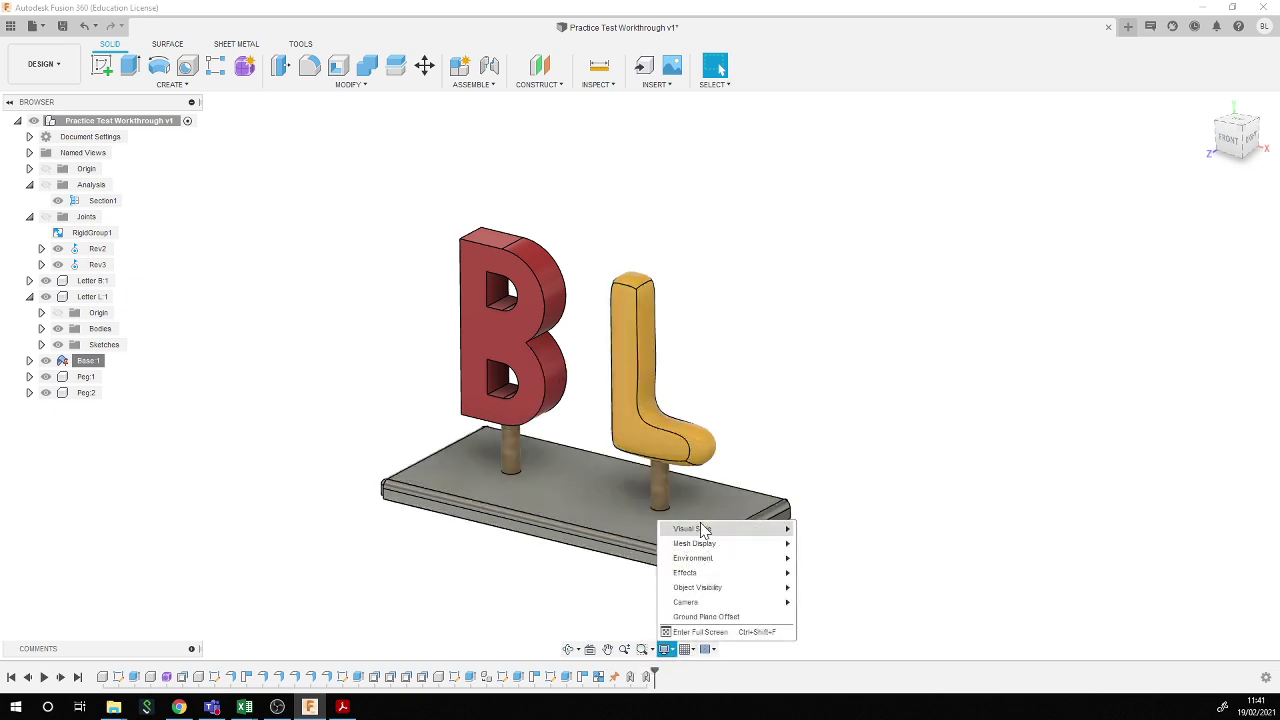
mouse_move(705, 528)
left_click(820, 528)
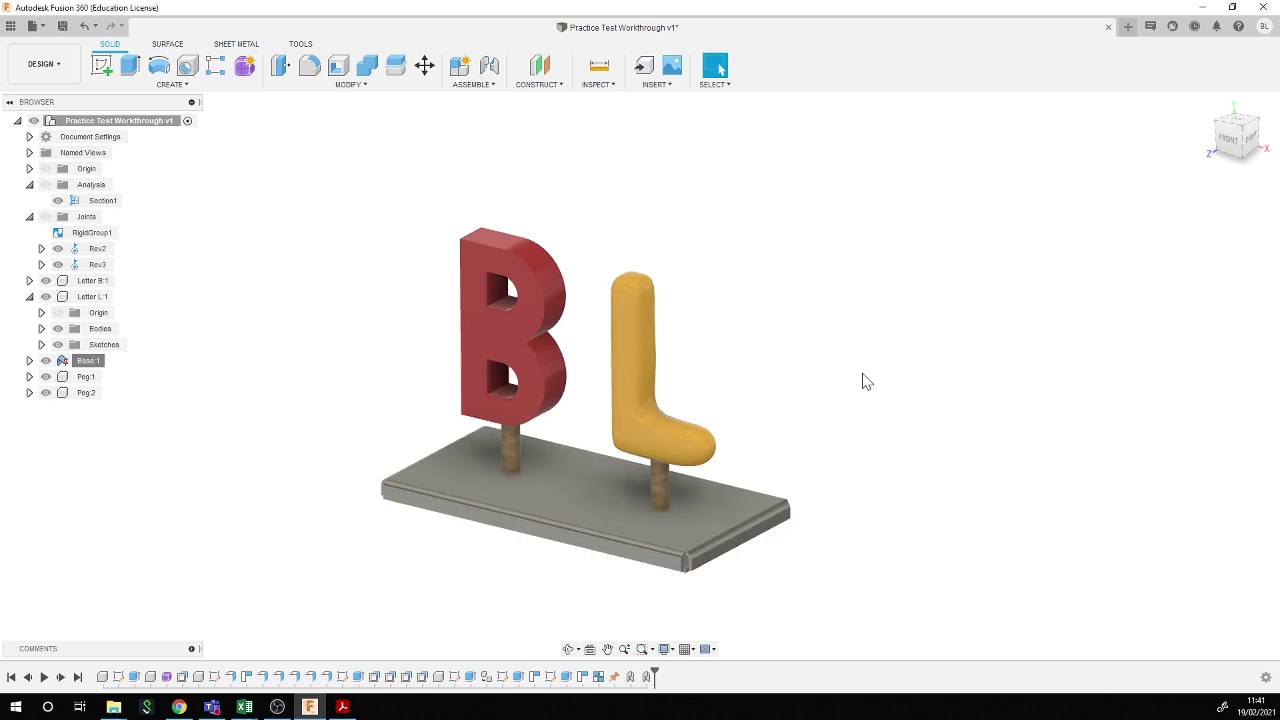
- Switch the visual style to Shaded with Visible Edges Only and return it to Shaded
left_click(665, 649)
mouse_move(720, 530)
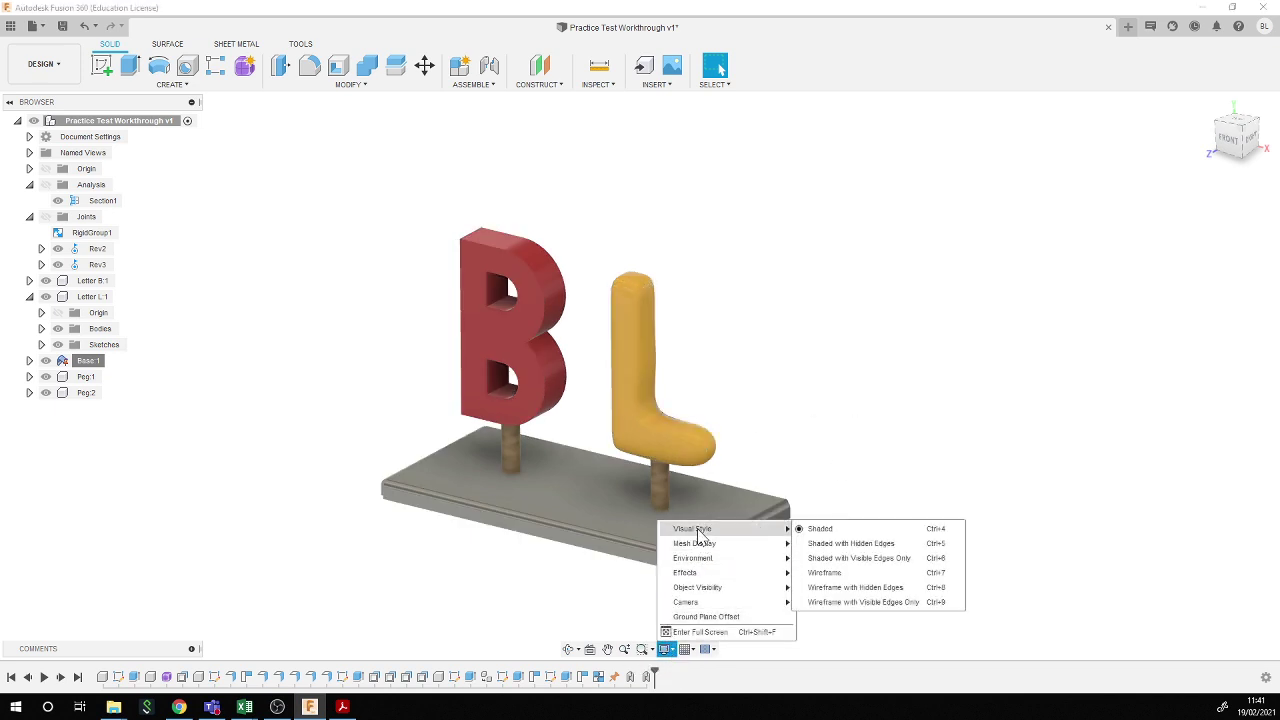
left_click(845, 563)
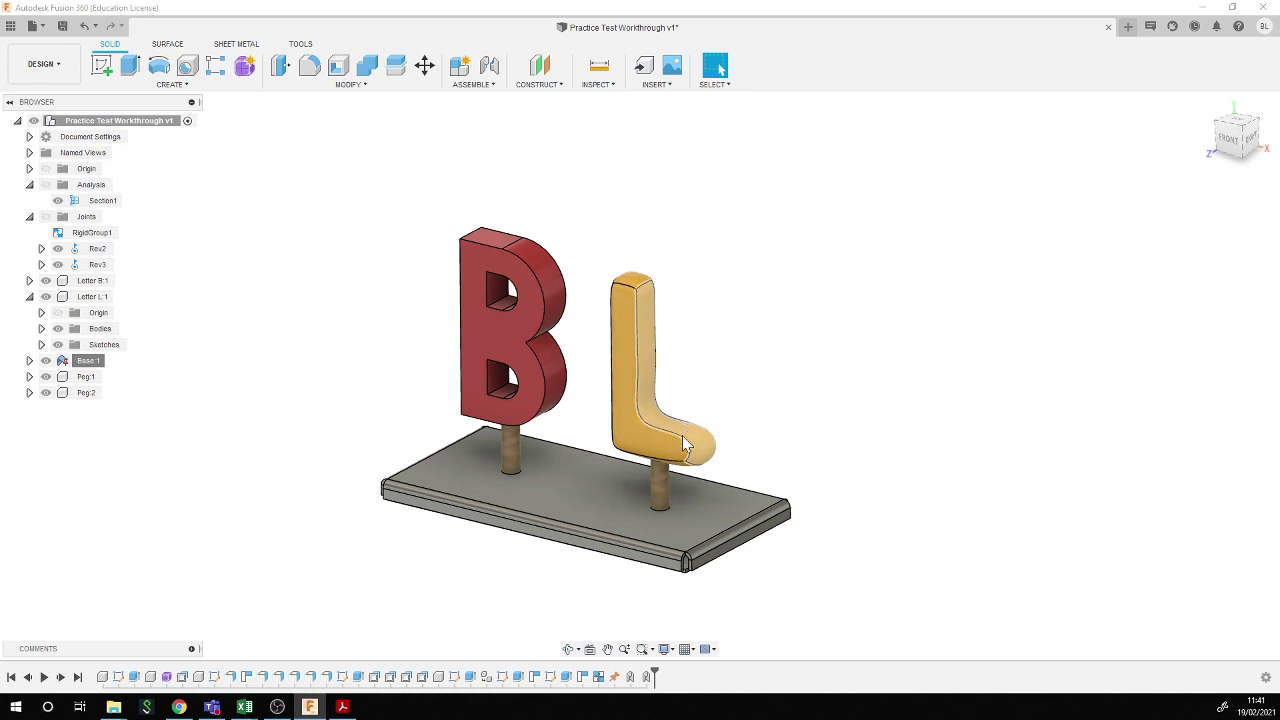
left_click(665, 649)
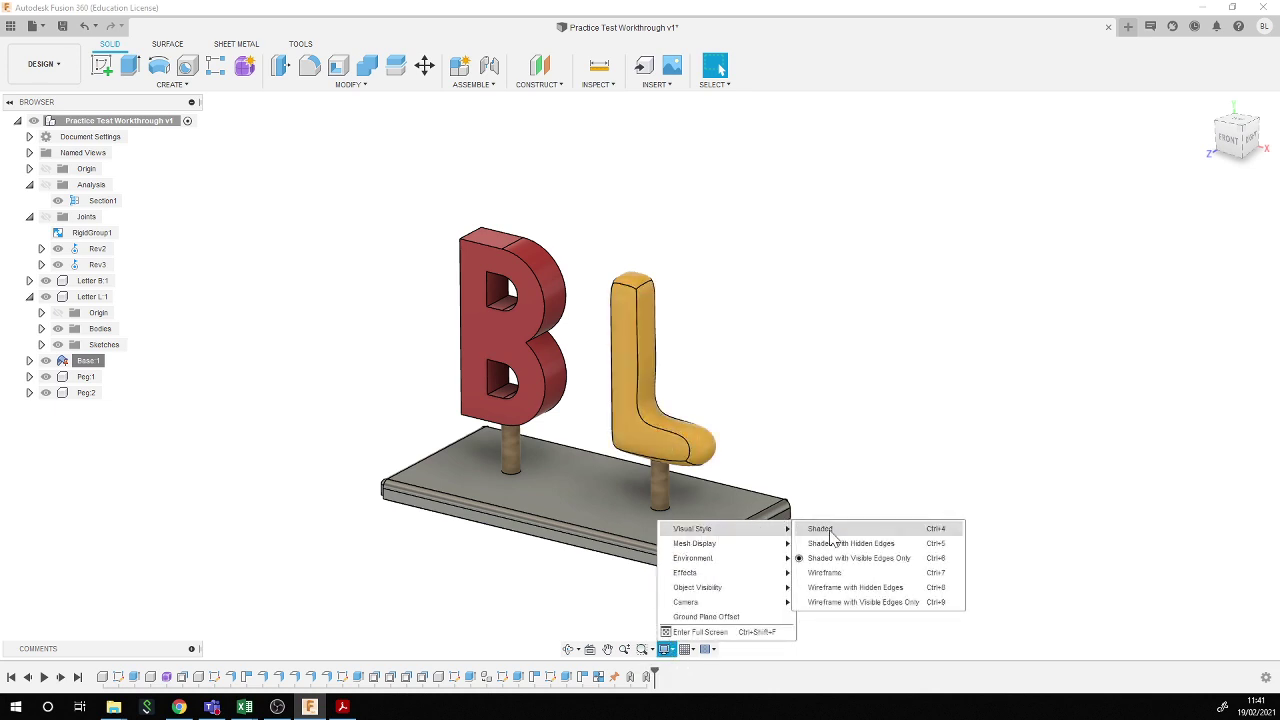
left_click(832, 530)
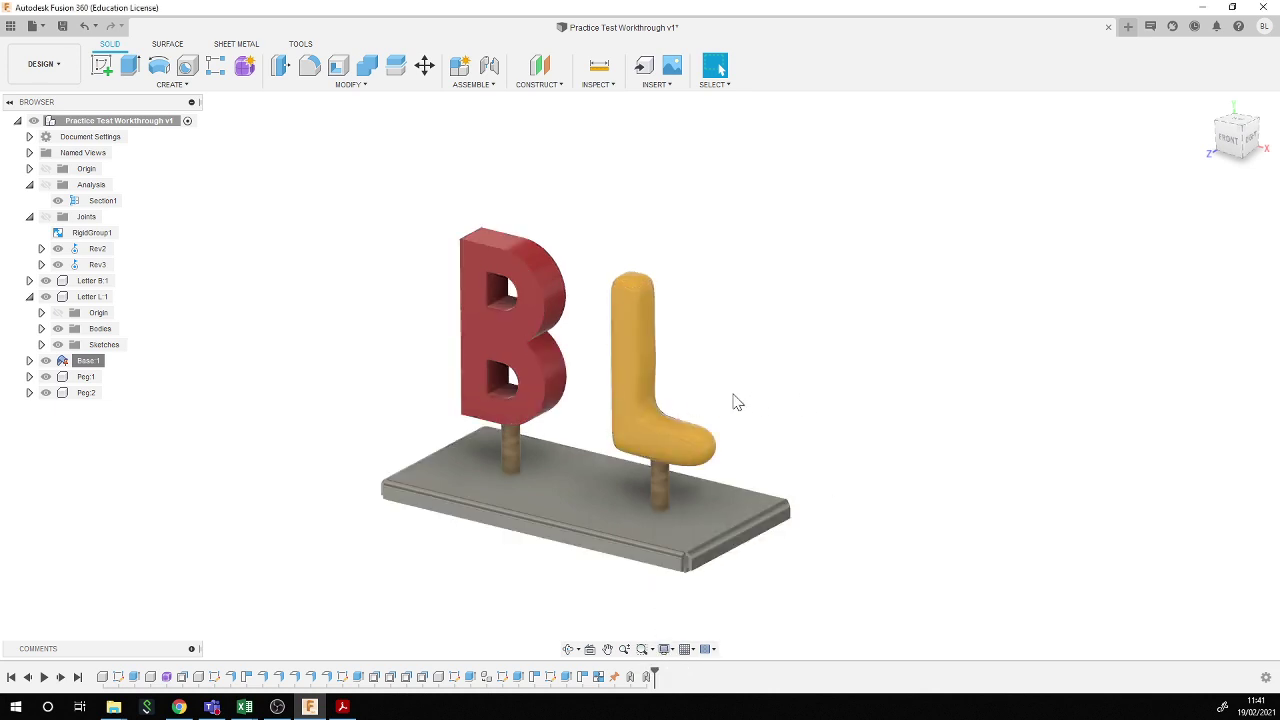
- Save the design as a new version with the version description A
scroll(340, 441, "up", 2)
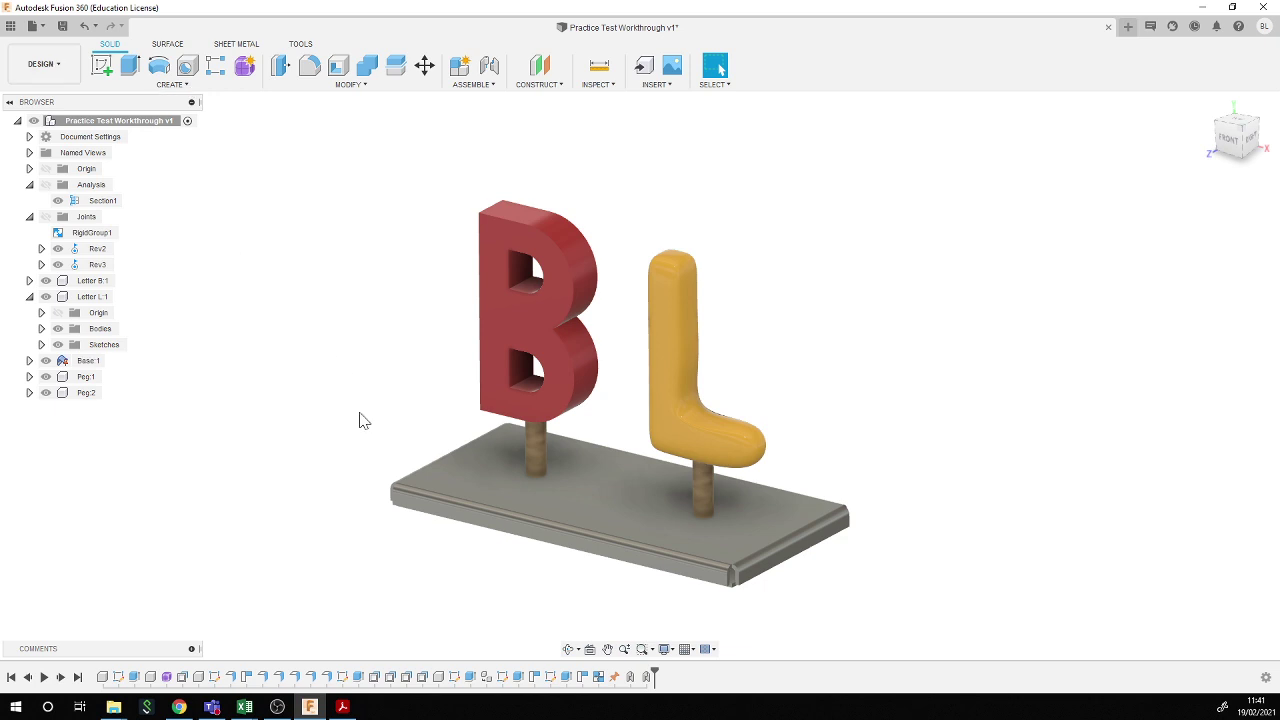
left_click(62, 25)
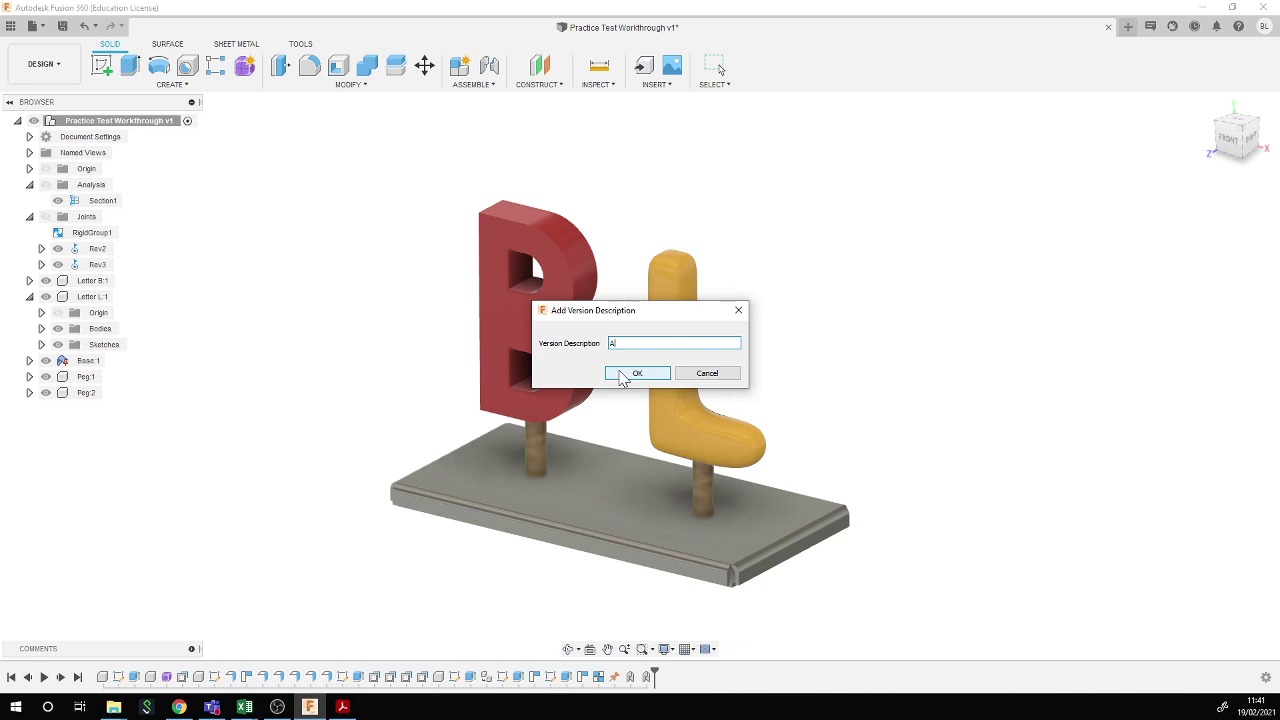
left_click(636, 373)
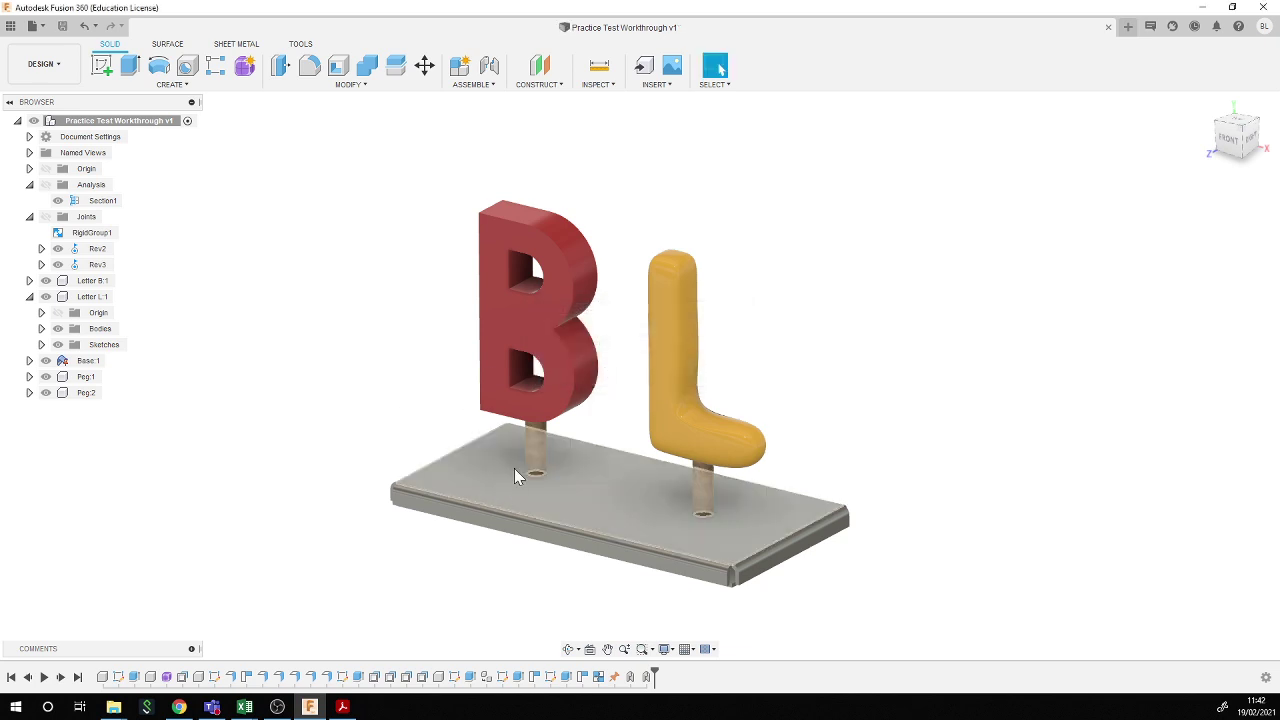
- Activate the Base component and create its sheet metal flat pattern with the top face as the stationary face
left_click(87, 360)
left_click(95, 361)
left_click(114, 361)
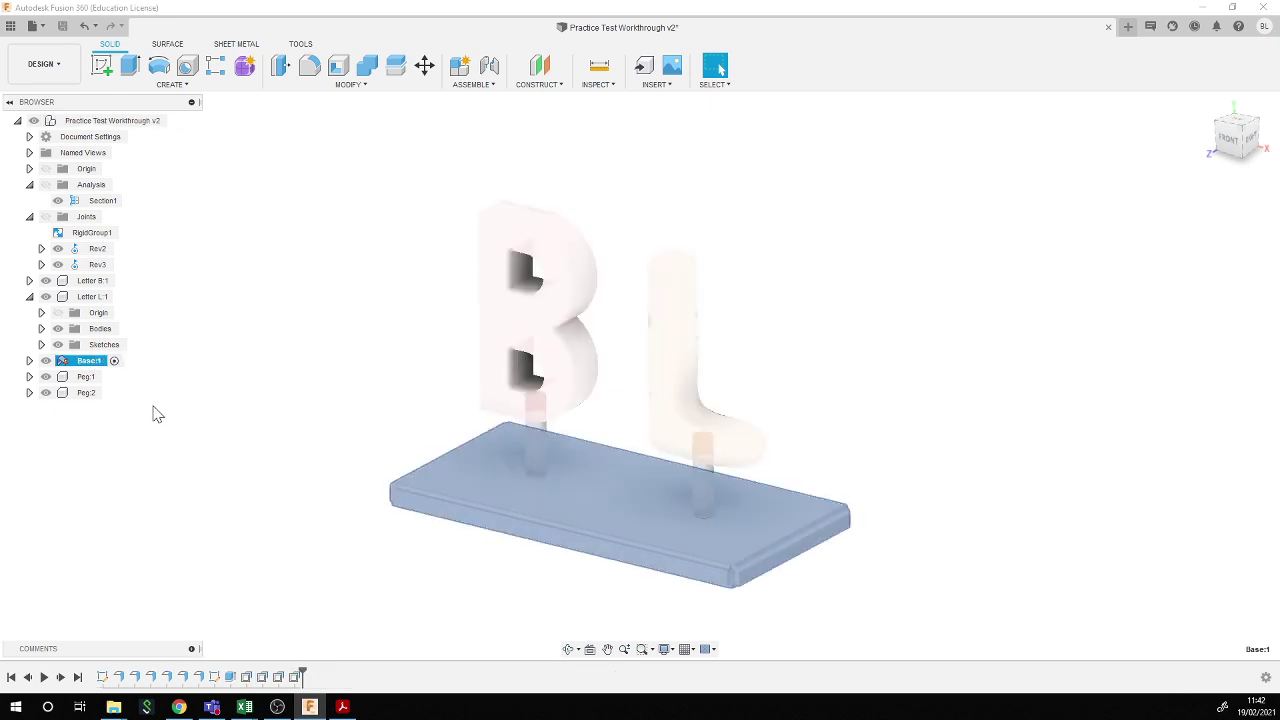
left_click(237, 45)
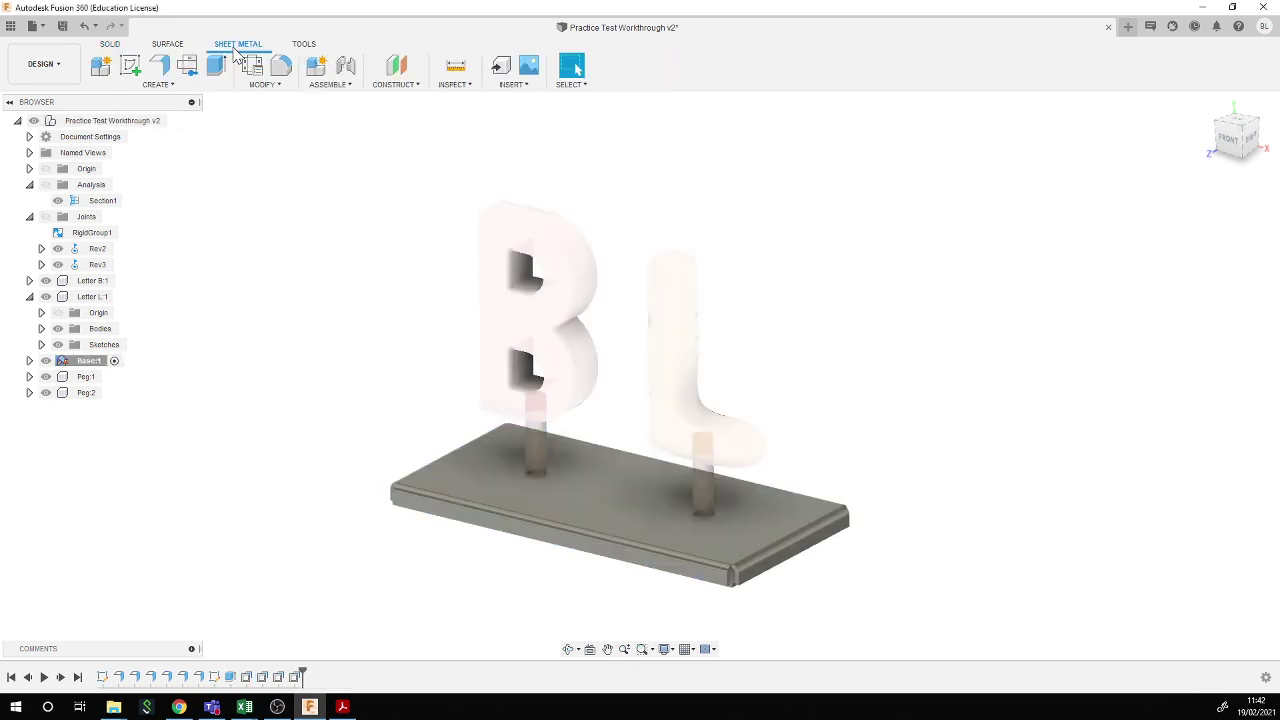
left_click(188, 66)
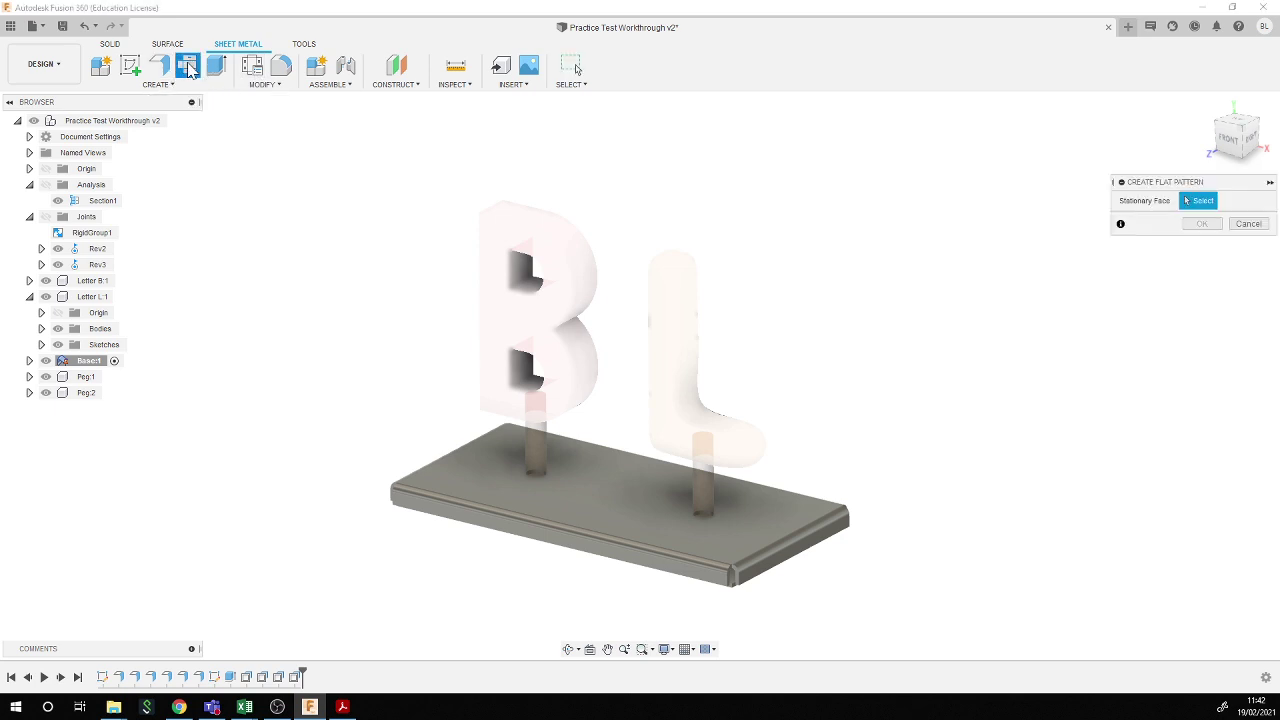
left_click(633, 494)
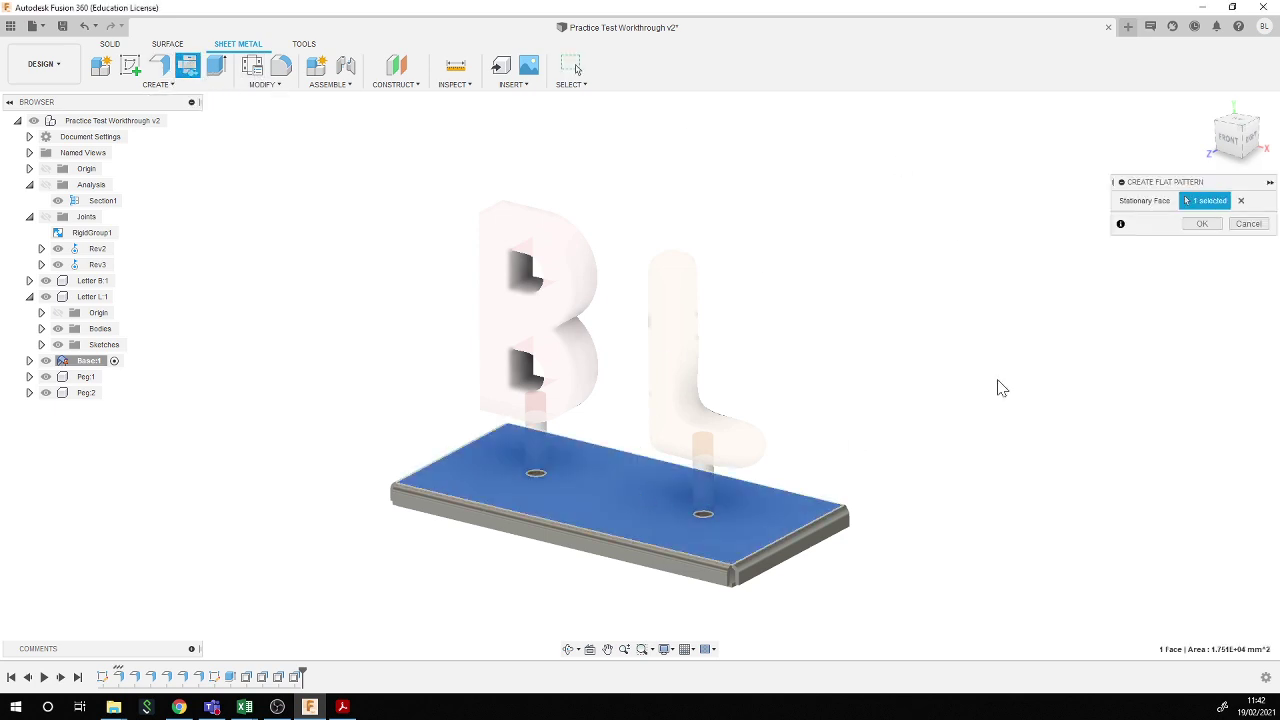
left_click(1201, 224)
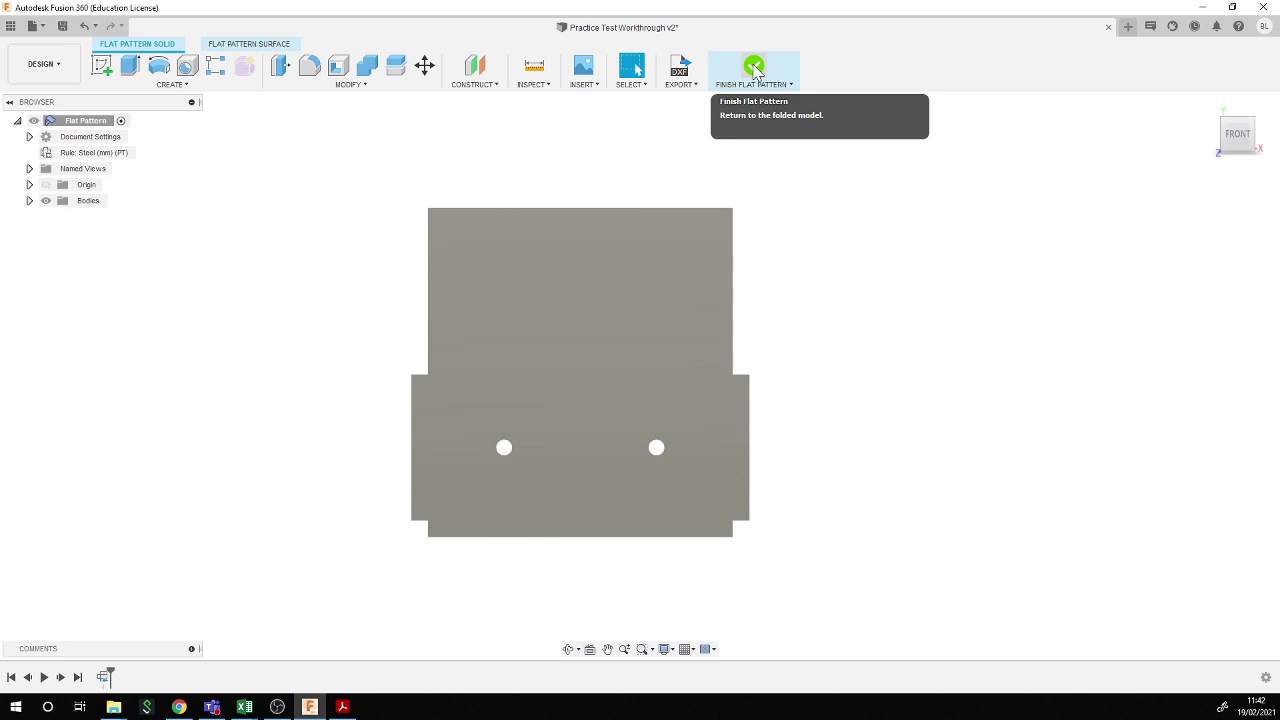
- Finish the flat pattern and reactivate the top-level assembly
left_click(753, 65)
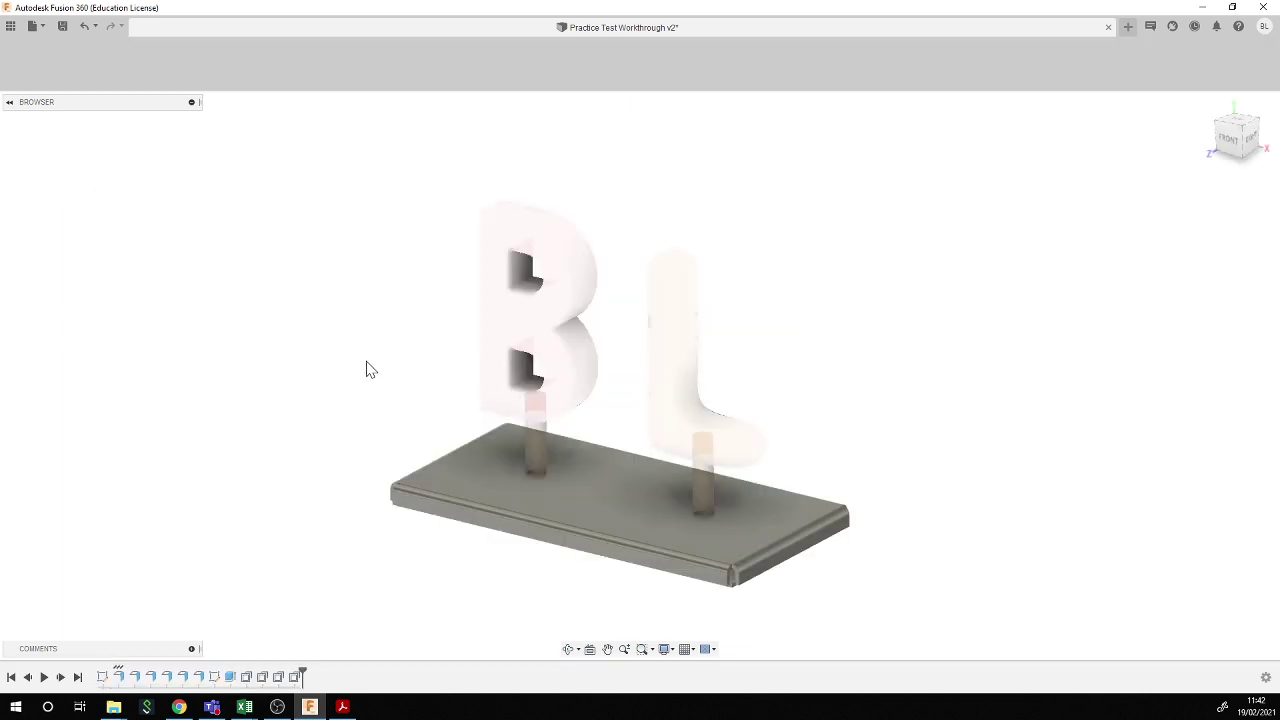
left_click(536, 448)
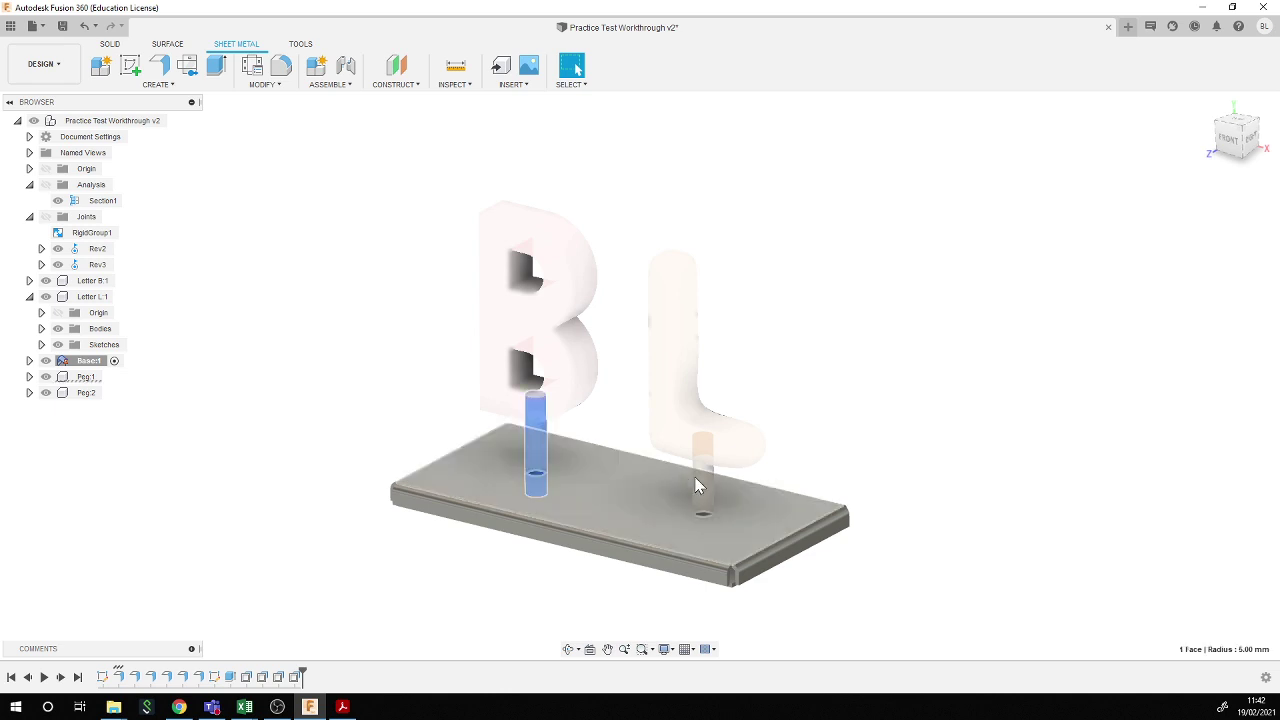
left_click(351, 494)
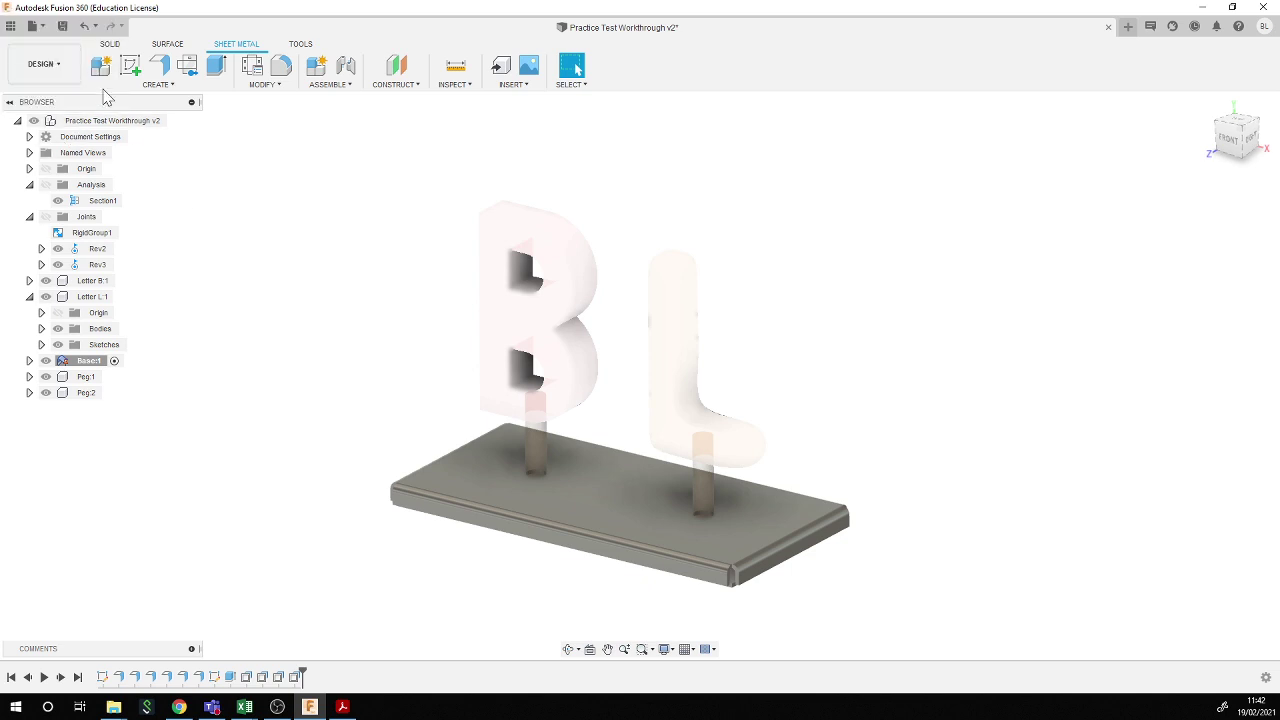
left_click(174, 120)
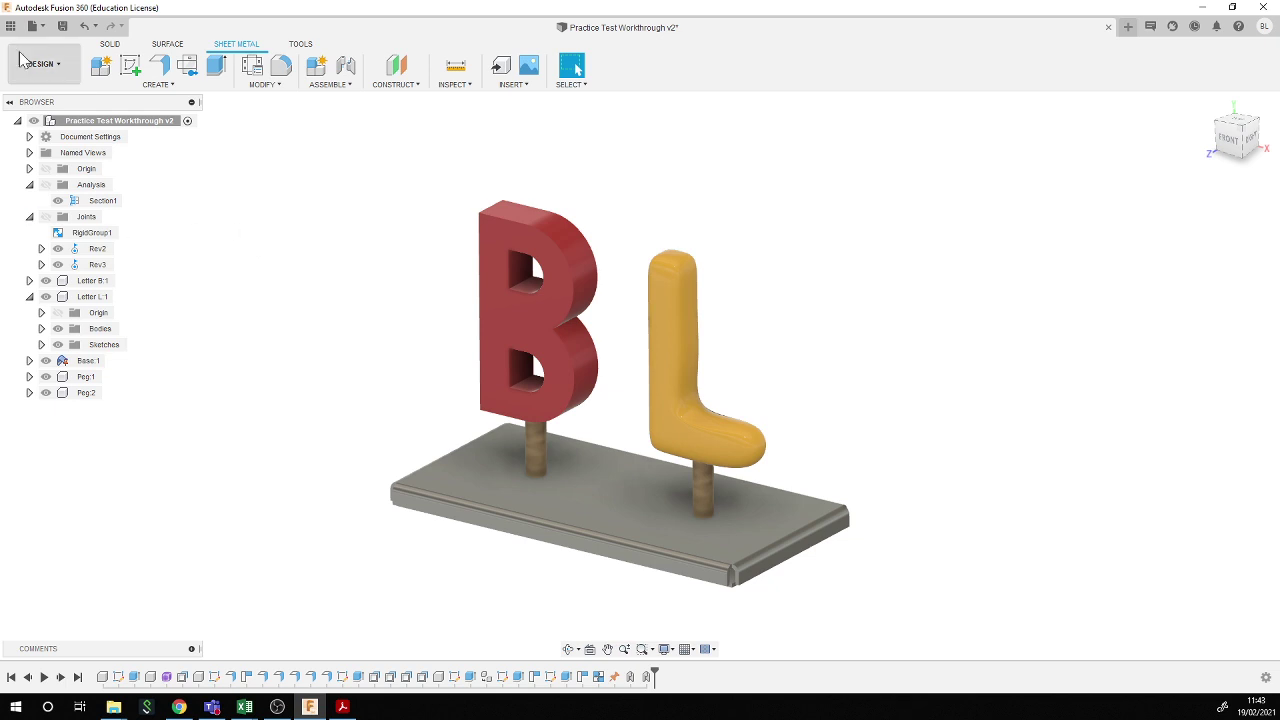
- Switch to the Render workspace and rotate the scene environment to about 38.7 deg so the shadows fall behind the letters
left_click(51, 65)
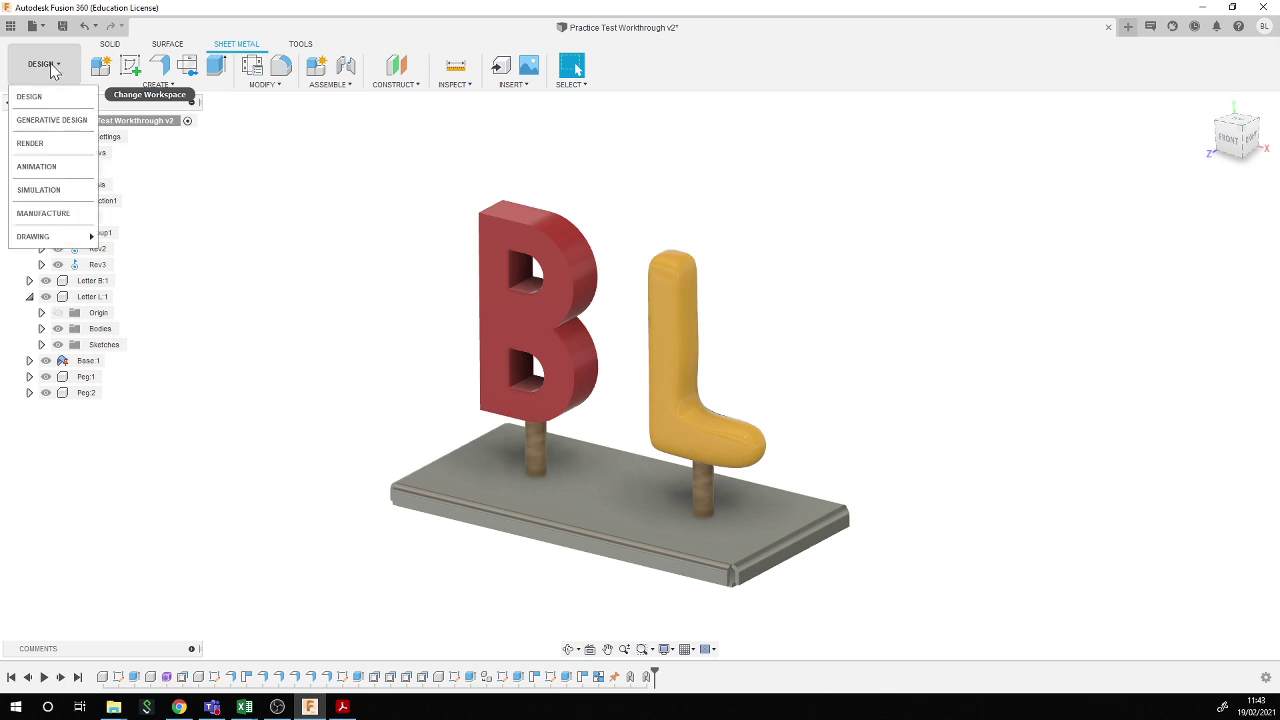
left_click(30, 143)
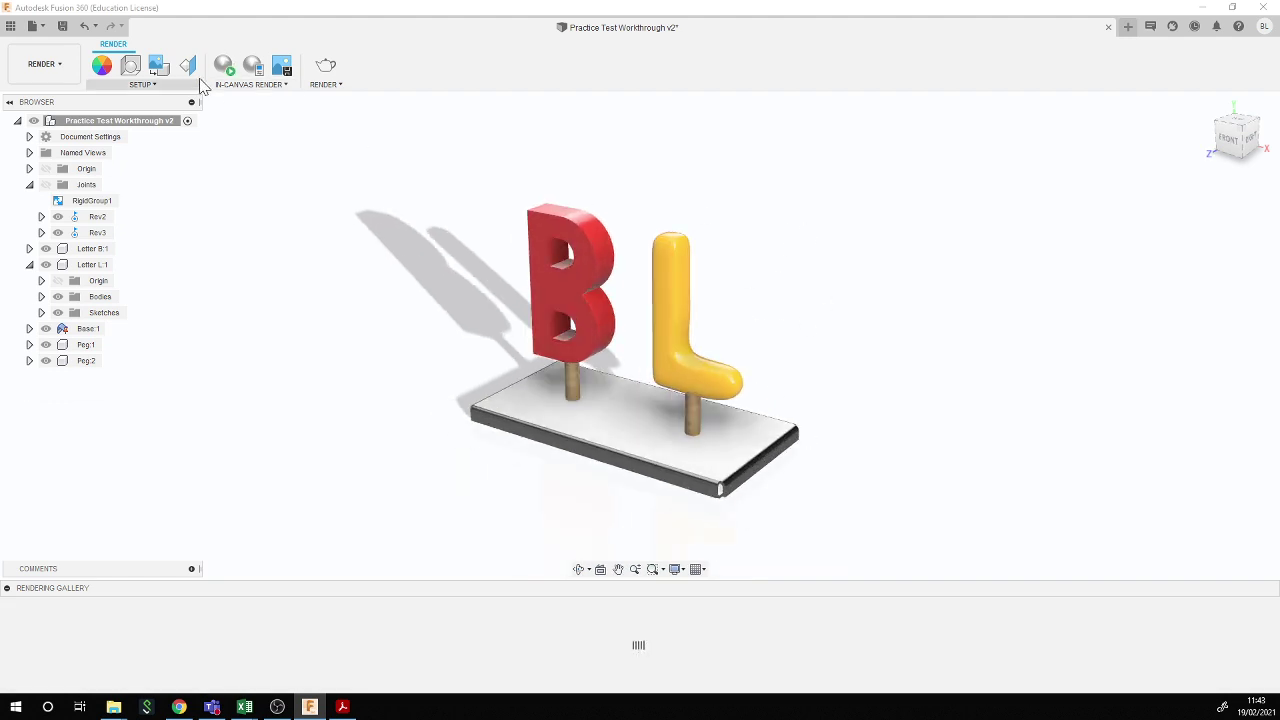
left_click(131, 66)
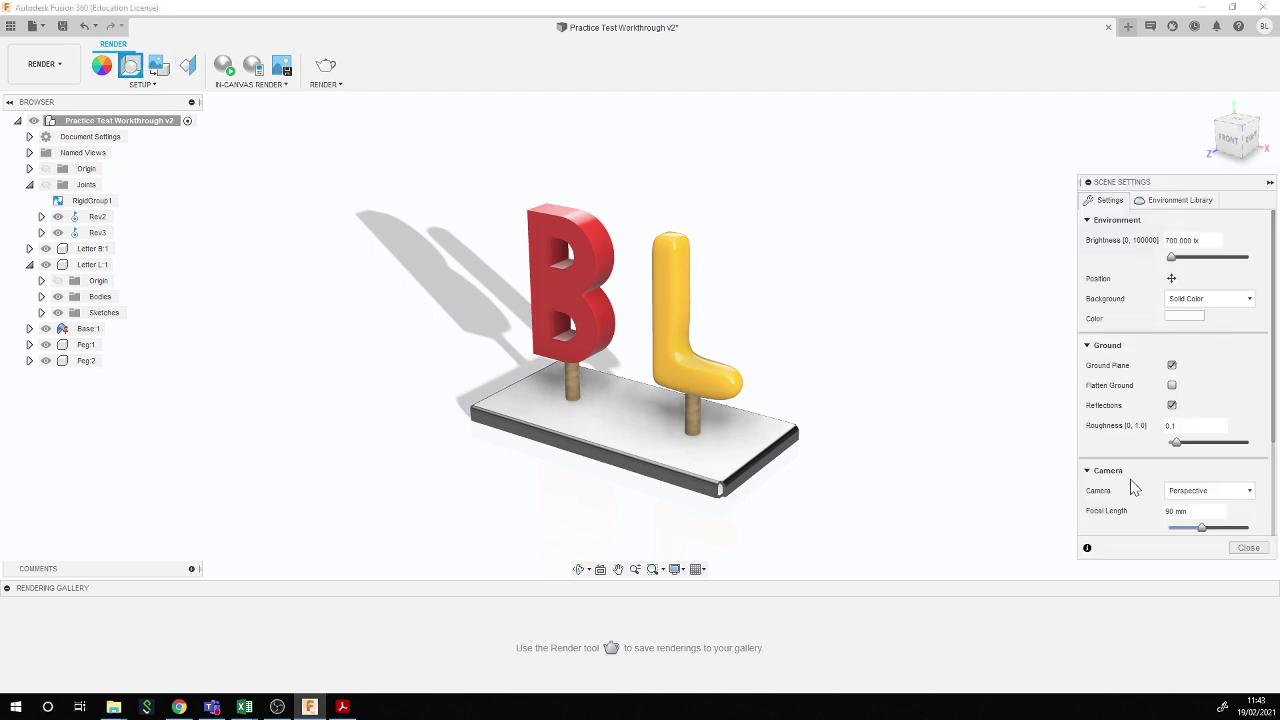
scroll(1133, 486, "down", 1)
scroll(1133, 486, "up", 1)
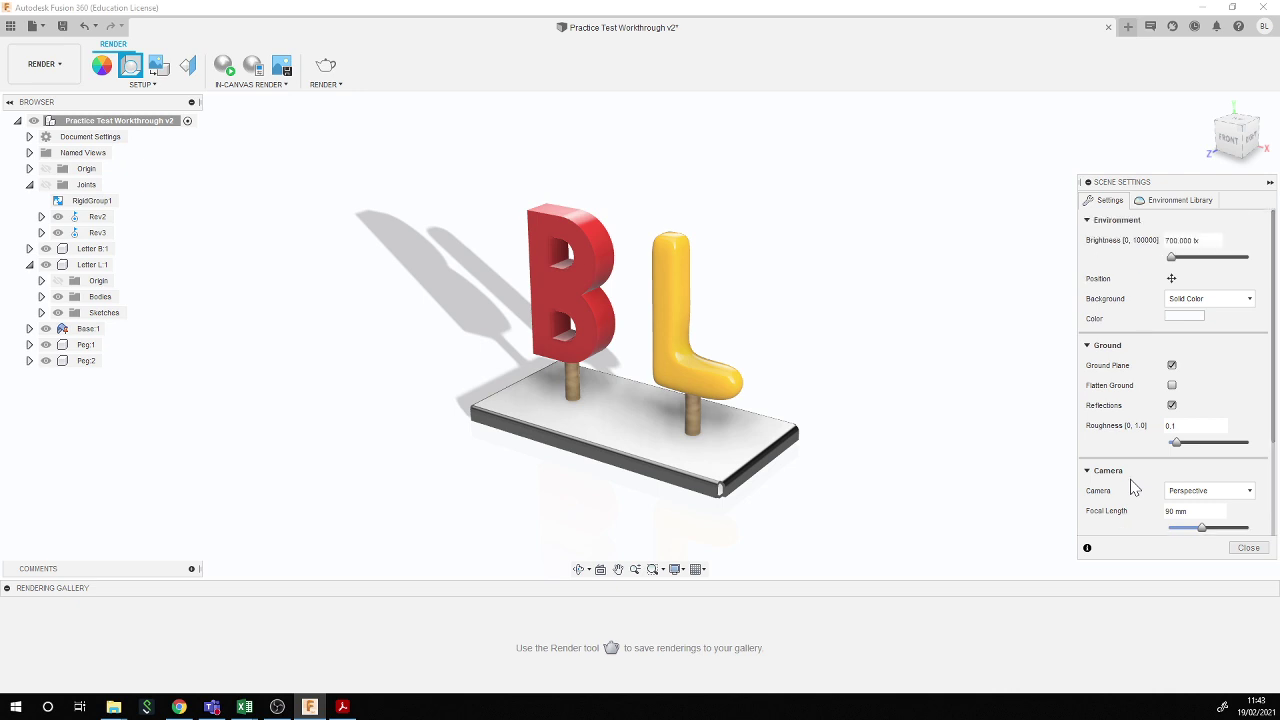
left_click(1171, 279)
mouse_move(925, 489)
left_mouse_down()
mouse_move(894, 487)
mouse_move(946, 489)
left_mouse_up()
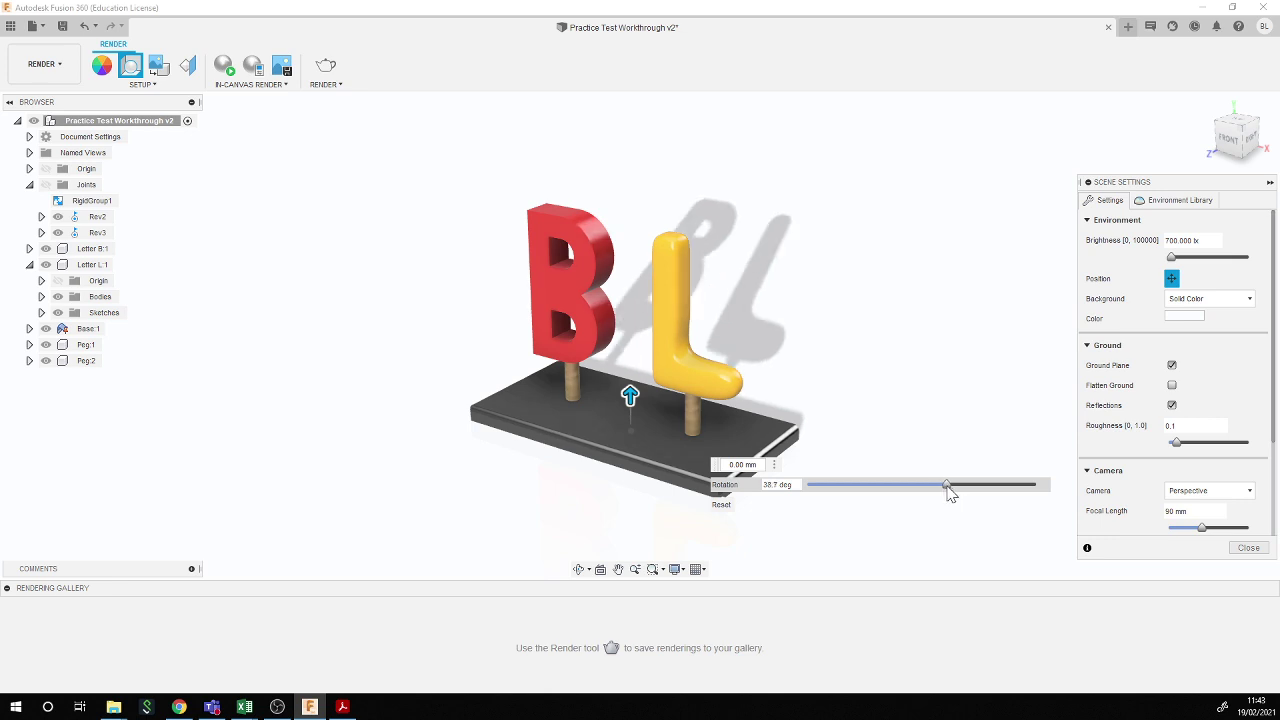
left_click(1247, 550)
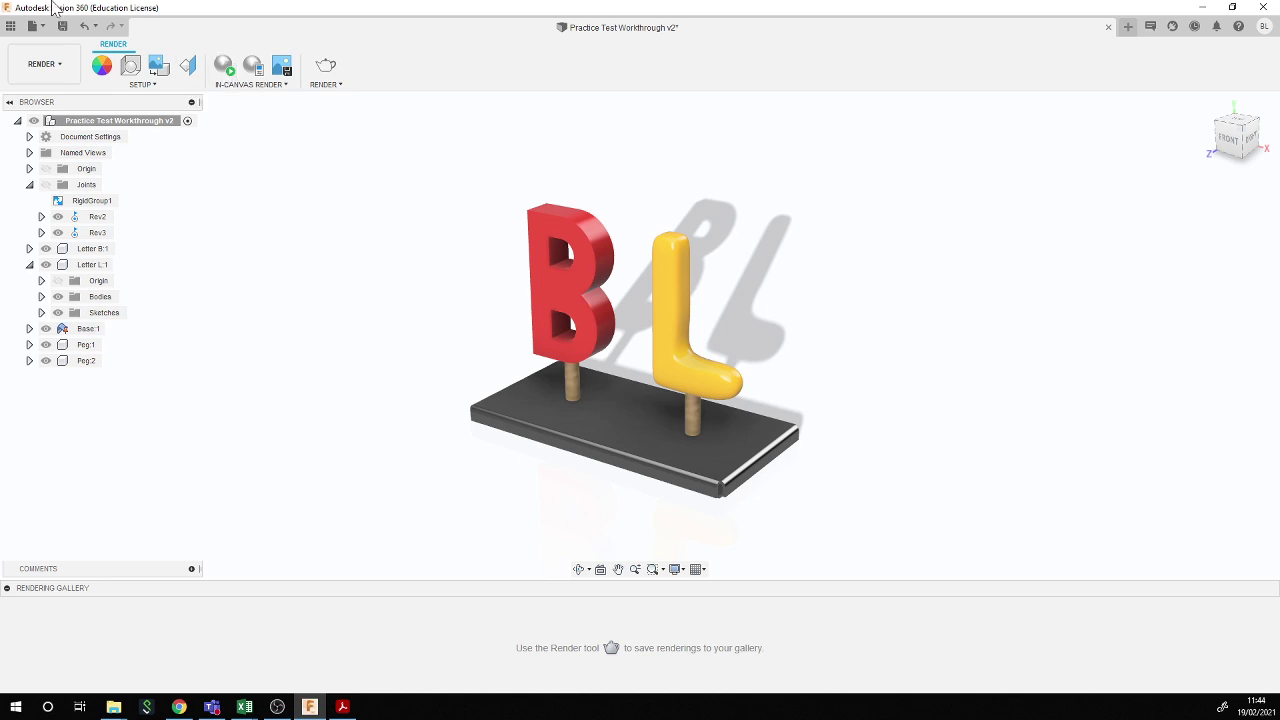
- Save the design with the version description User Saved and start an in-canvas render
left_click(62, 26)
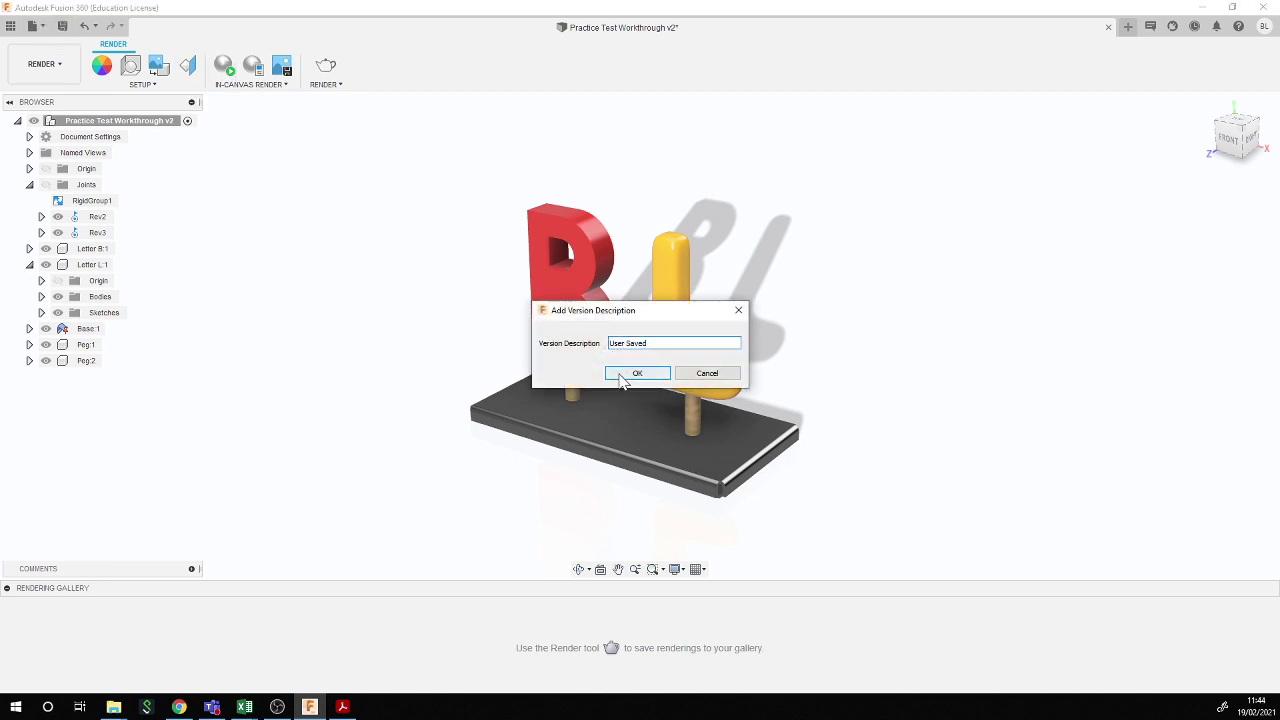
left_click(637, 373)
left_click(229, 72)
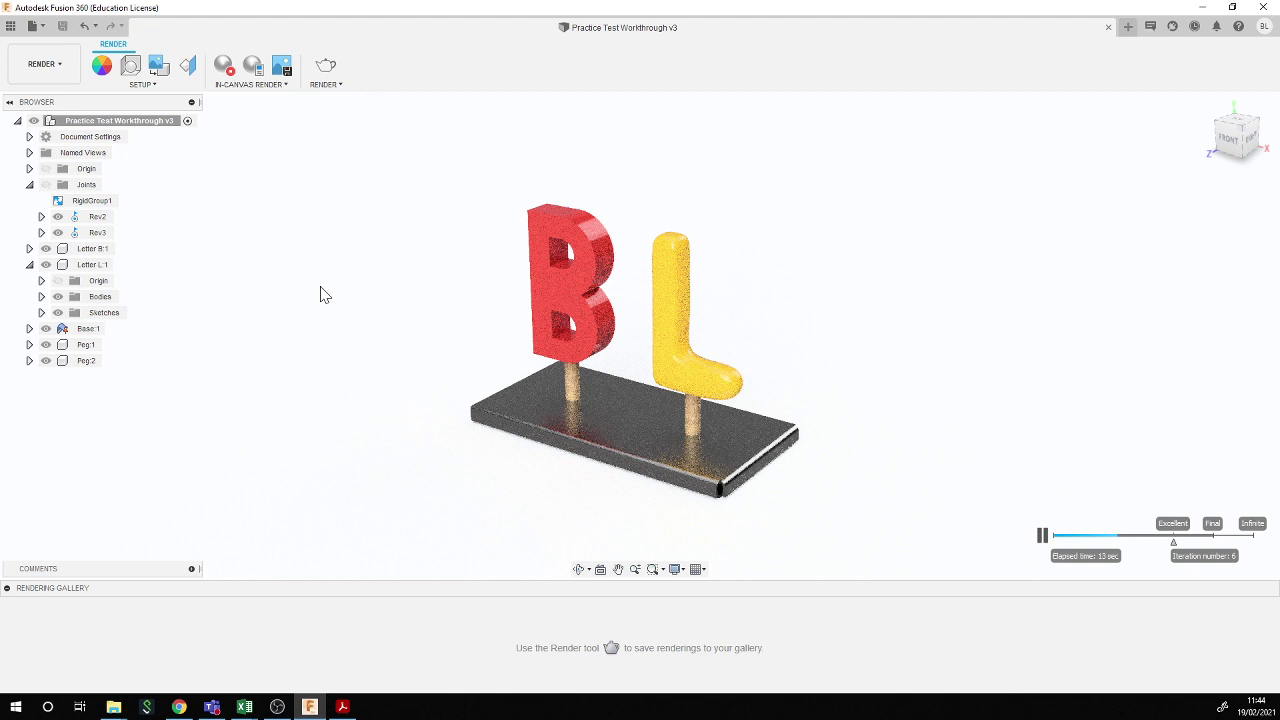
- Submit a 1920 x 733 px render of the assembly with the Cloud Renderer at Final quality
left_click(253, 65)
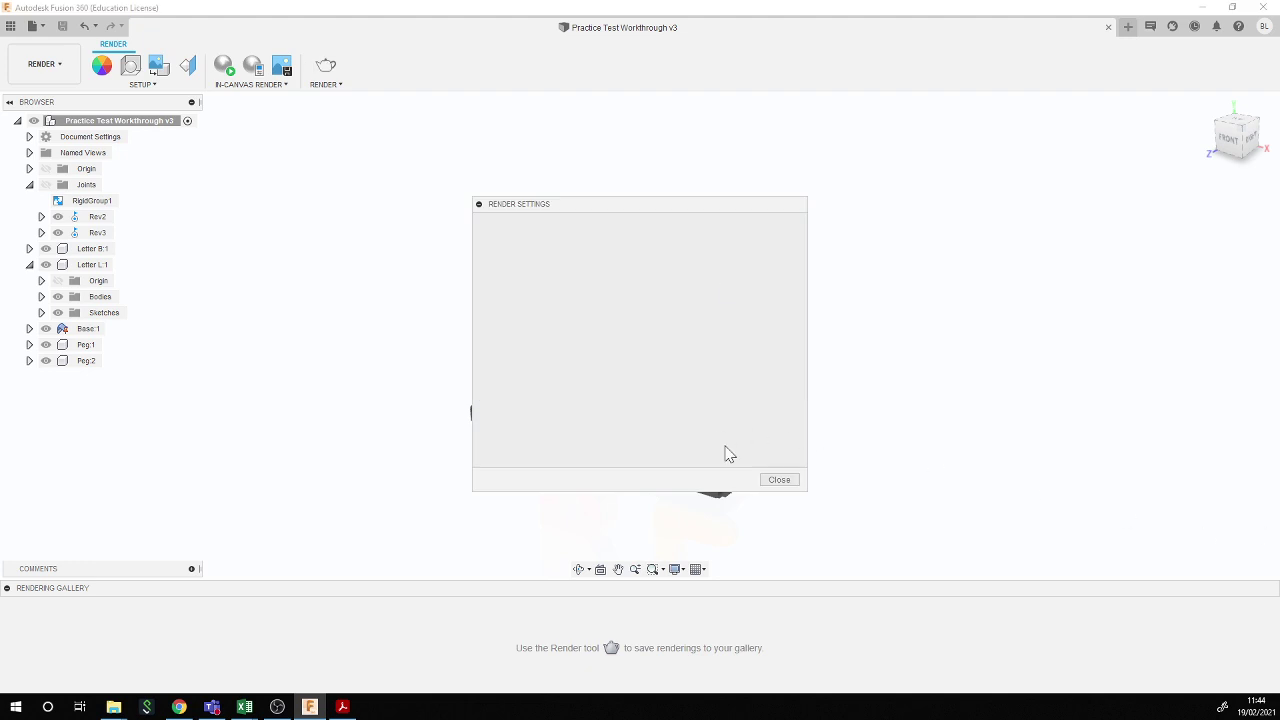
left_click(710, 397)
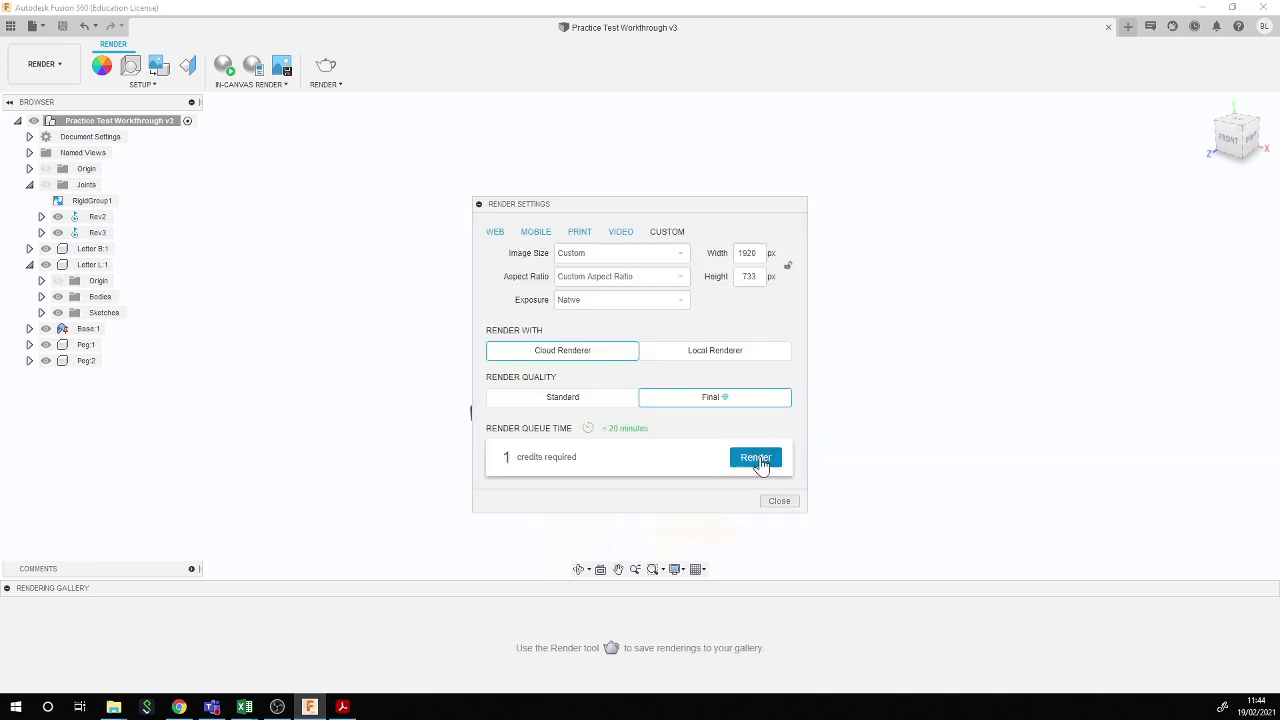
left_click(757, 460)
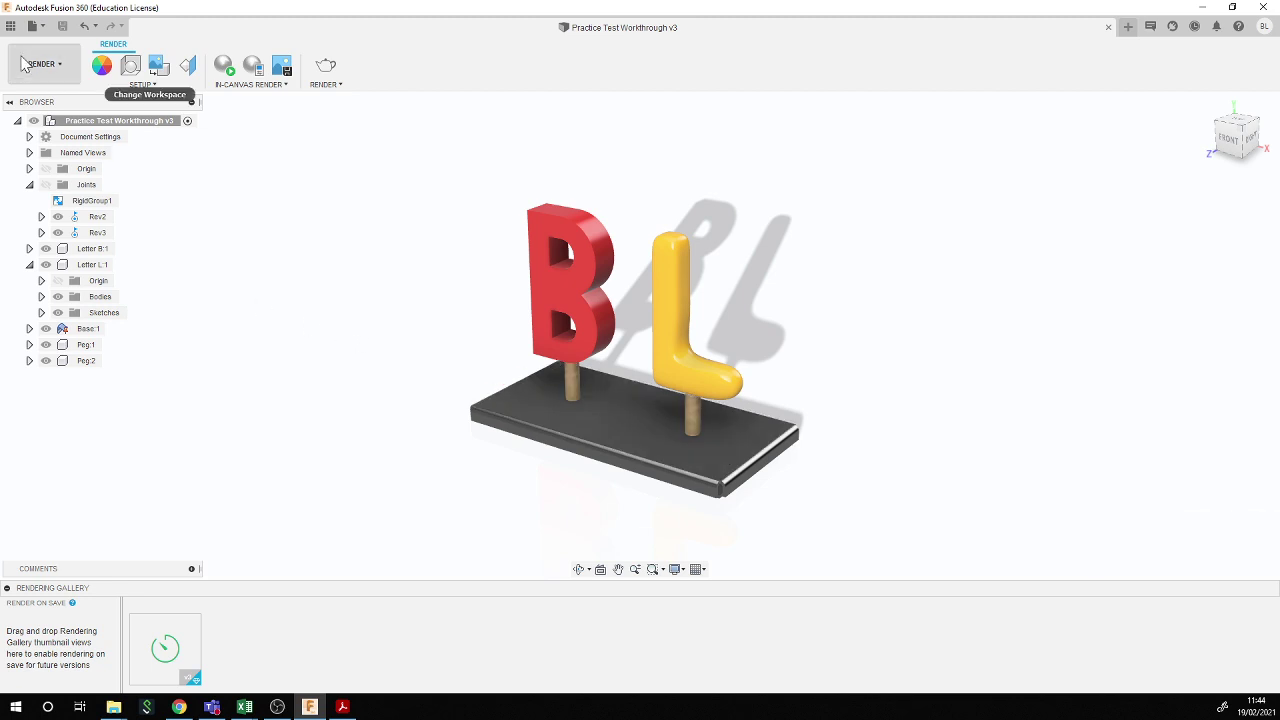
- Return to the Design workspace and create a new drawing of the full assembly, using ISO standard, mm units and an A3 sheet
left_click(52, 68)
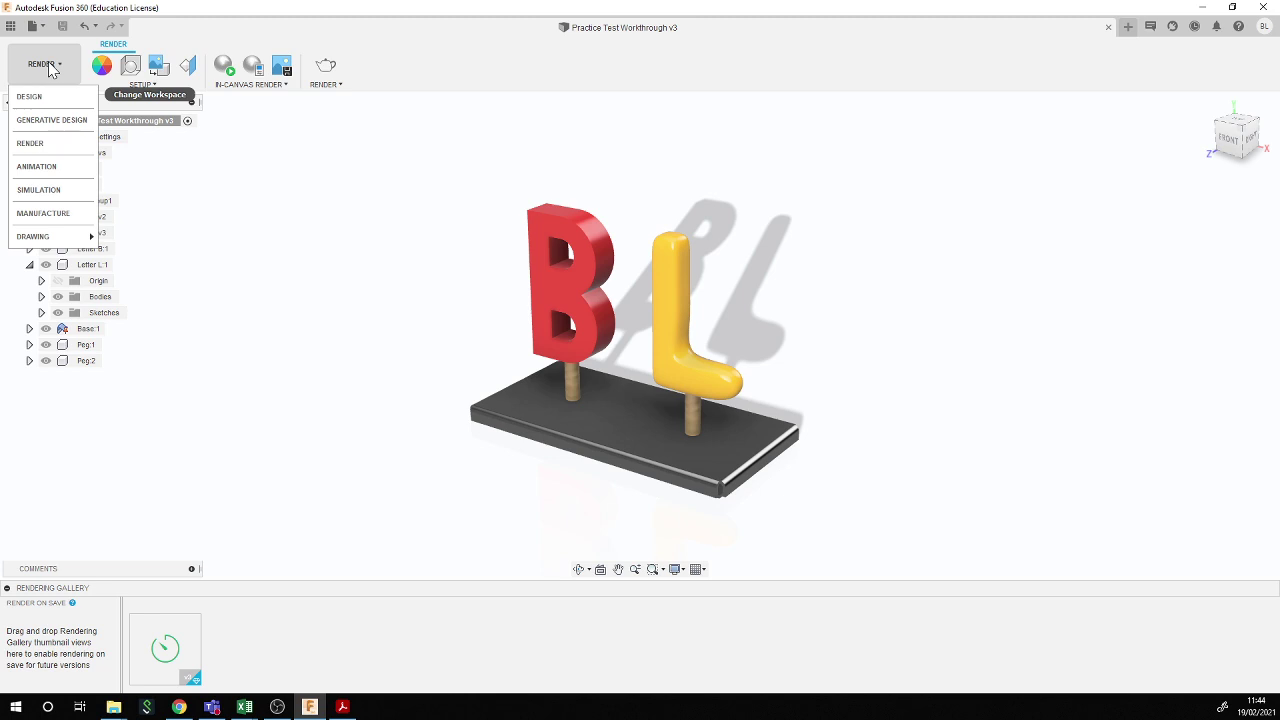
left_click(40, 95)
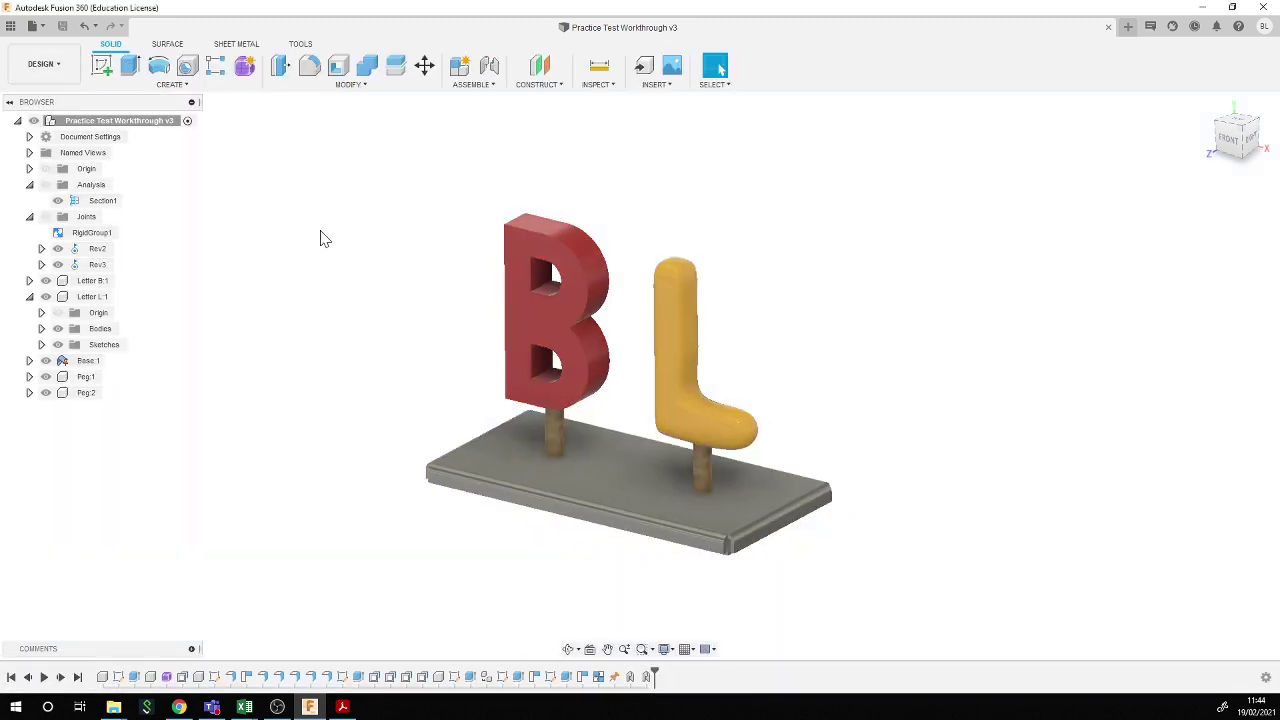
left_click(42, 62)
mouse_move(60, 238)
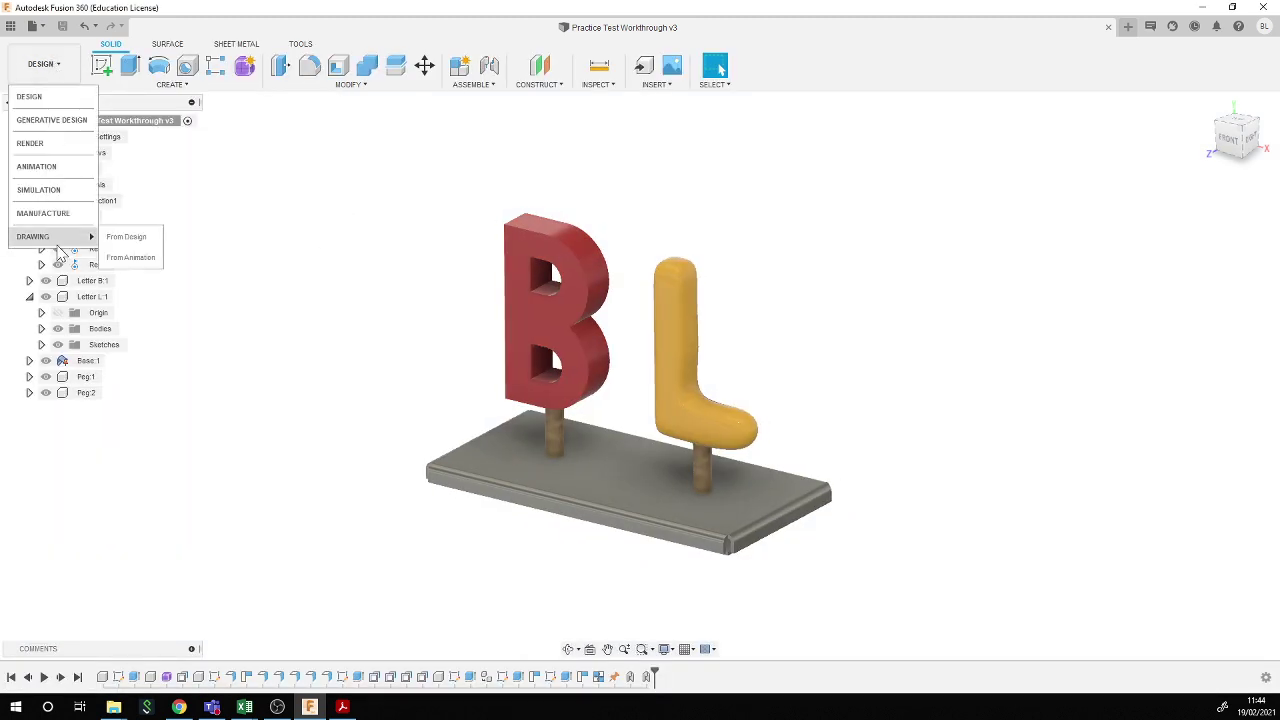
left_click(124, 237)
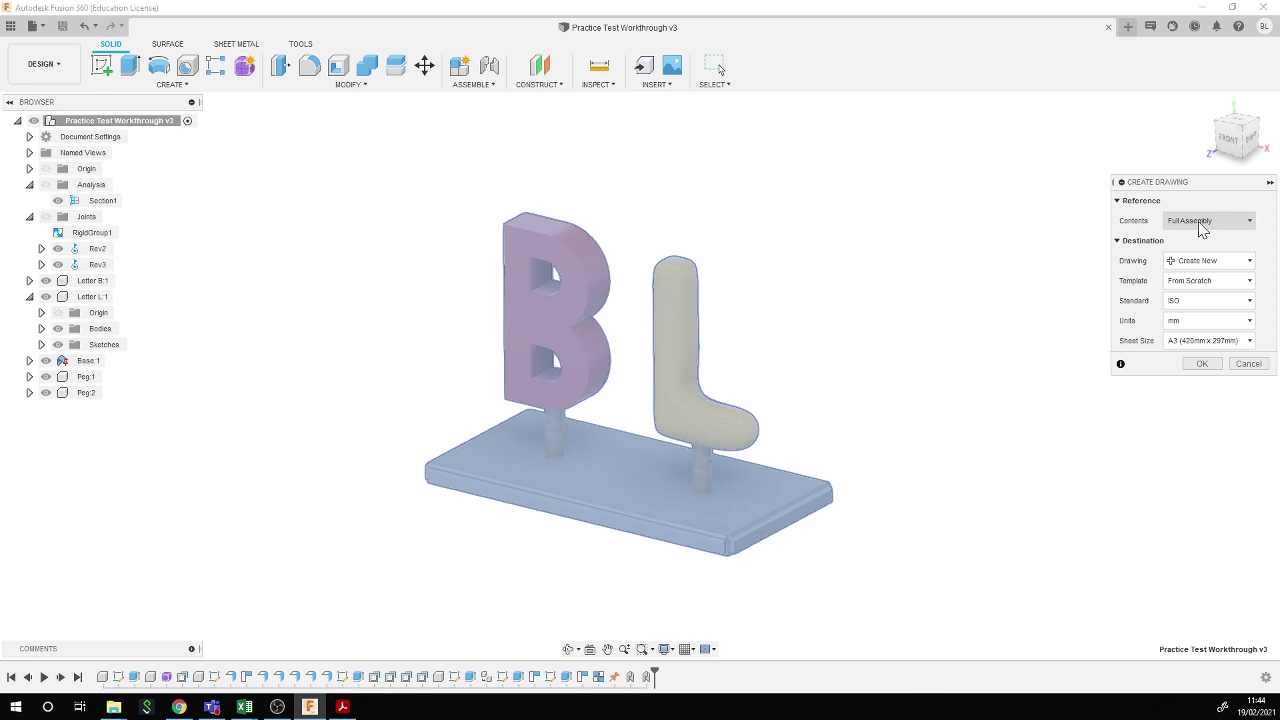
left_click(1199, 365)
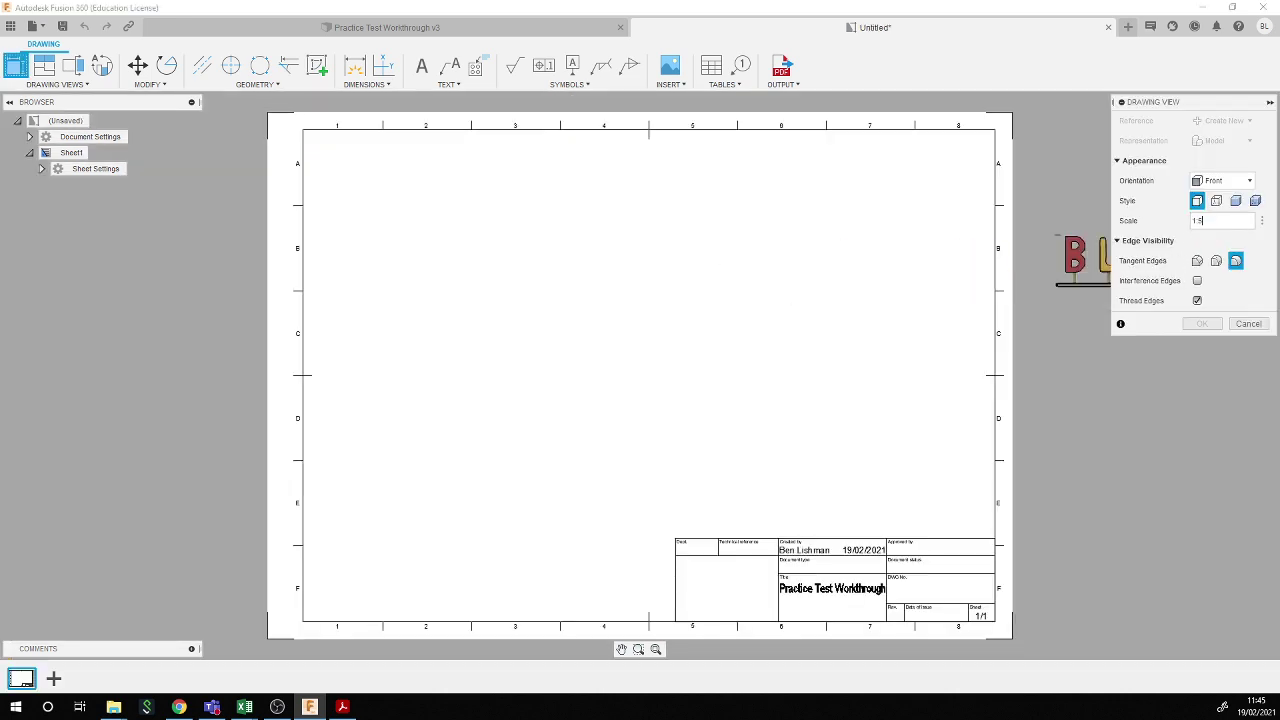
- Place an NE Isometric base view of the assembly above the title block at 1:1 scale in the Shaded style
left_click(1263, 226)
left_click(1236, 252)
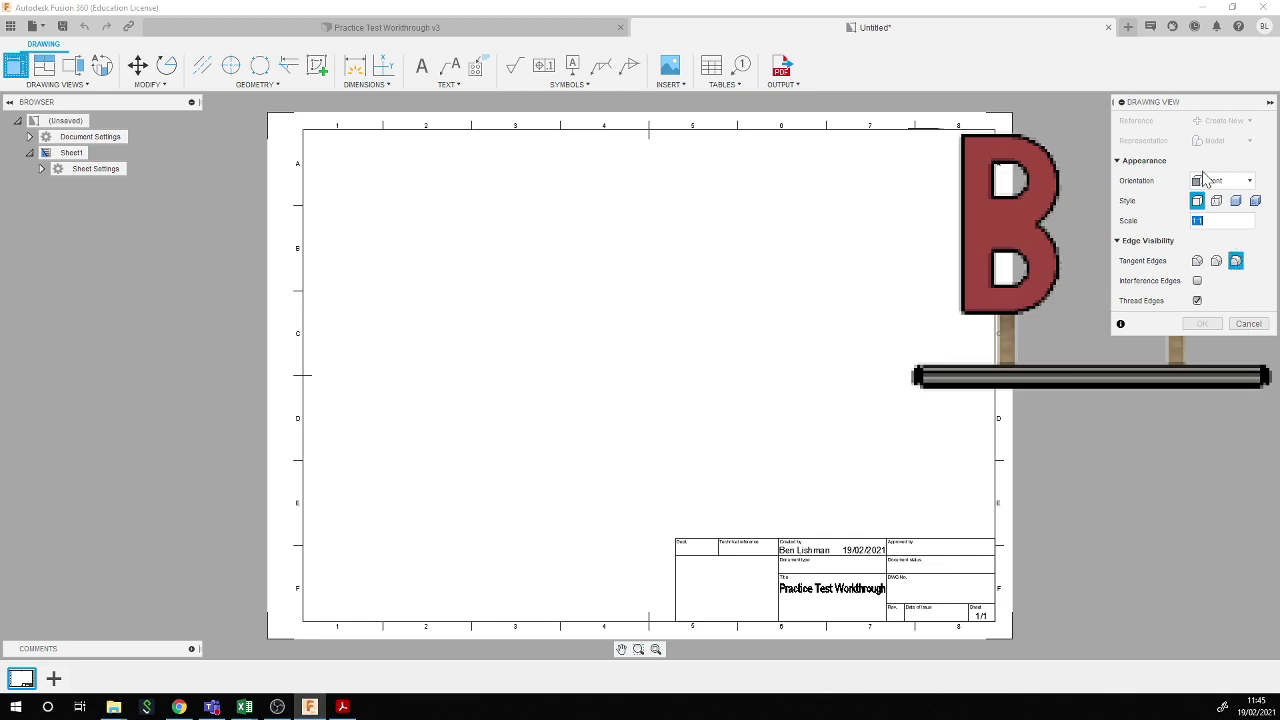
left_click(1221, 182)
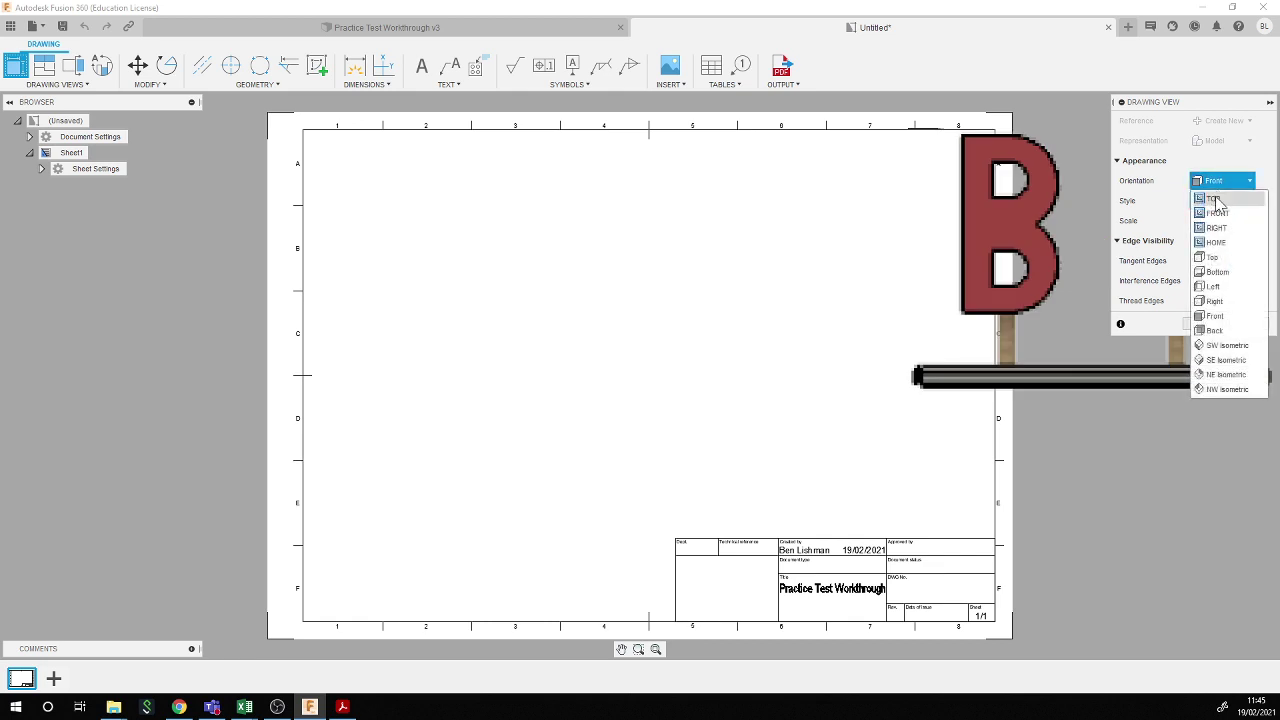
left_click(1234, 376)
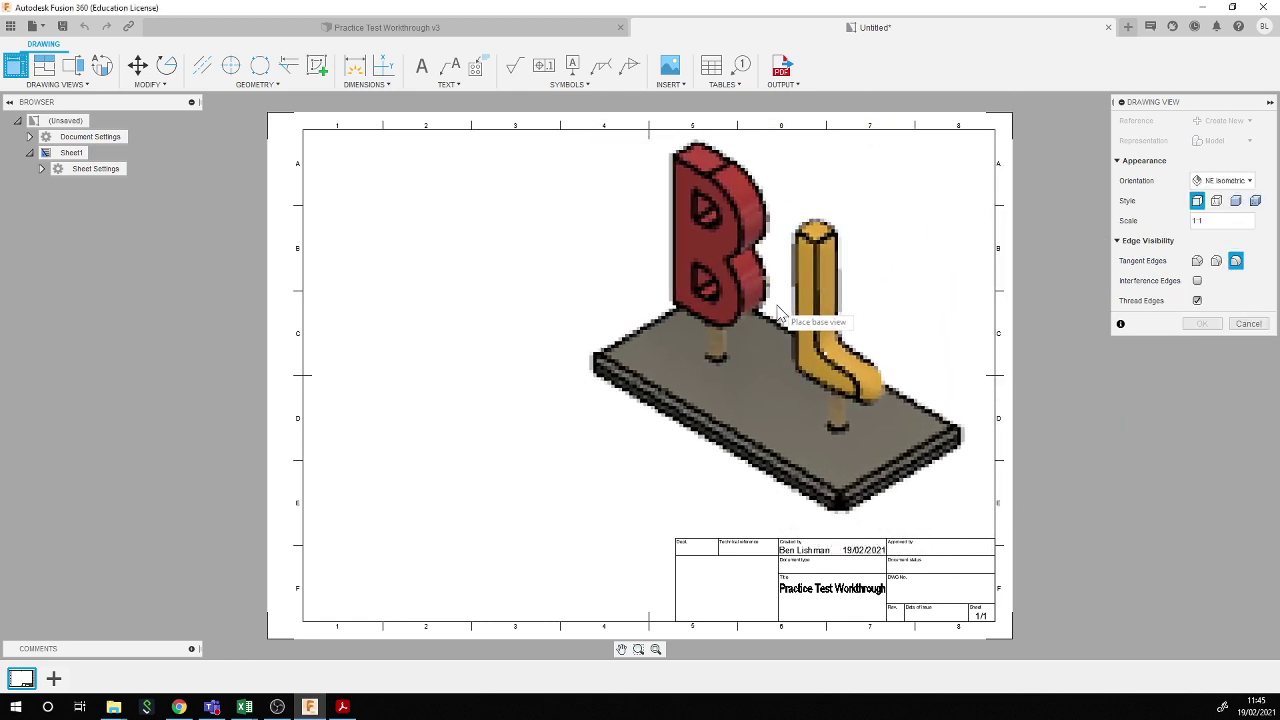
left_click(755, 312)
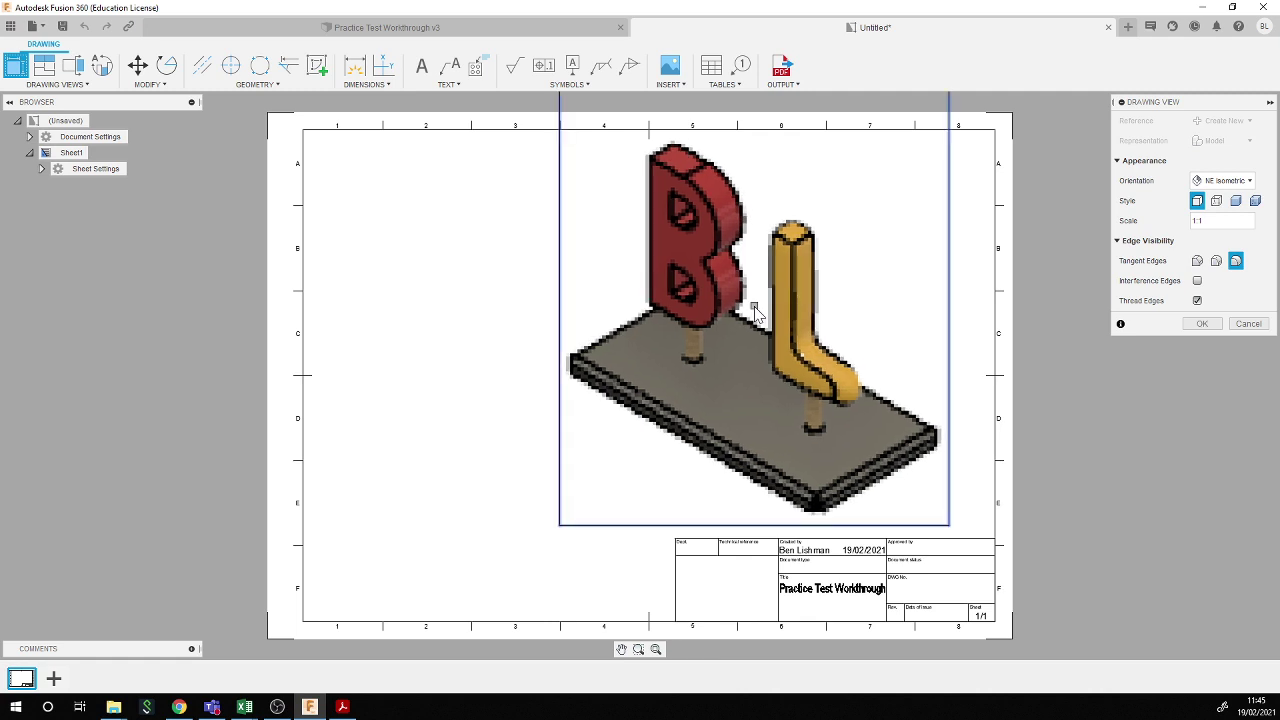
left_click(1236, 203)
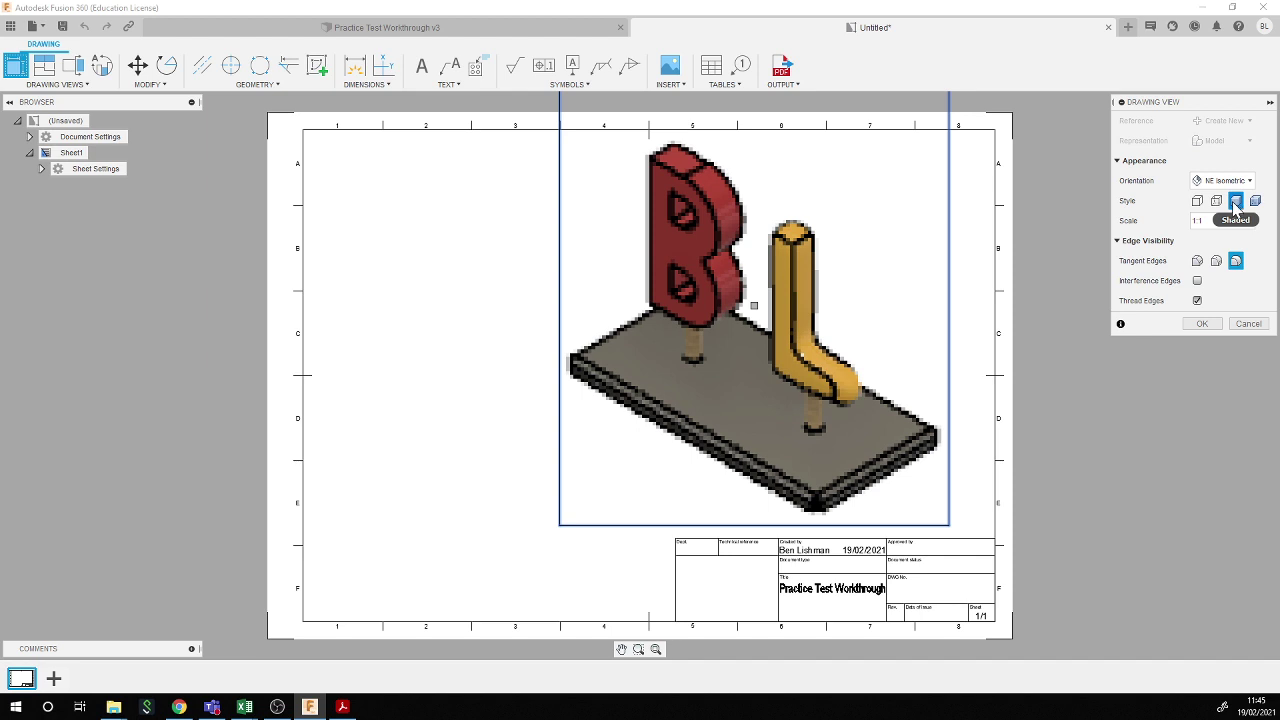
left_click(1202, 324)
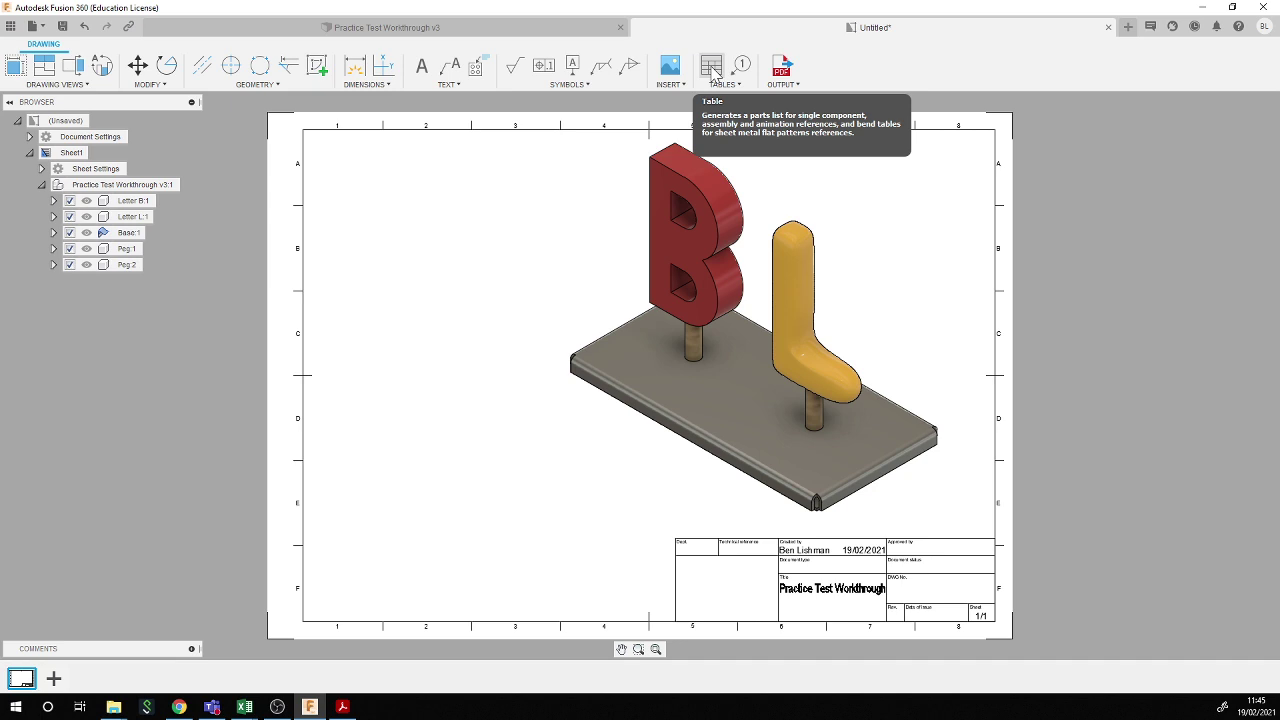
- Add a parts list in the lower-left corner of the sheet and set its table direction to Down
left_click(712, 68)
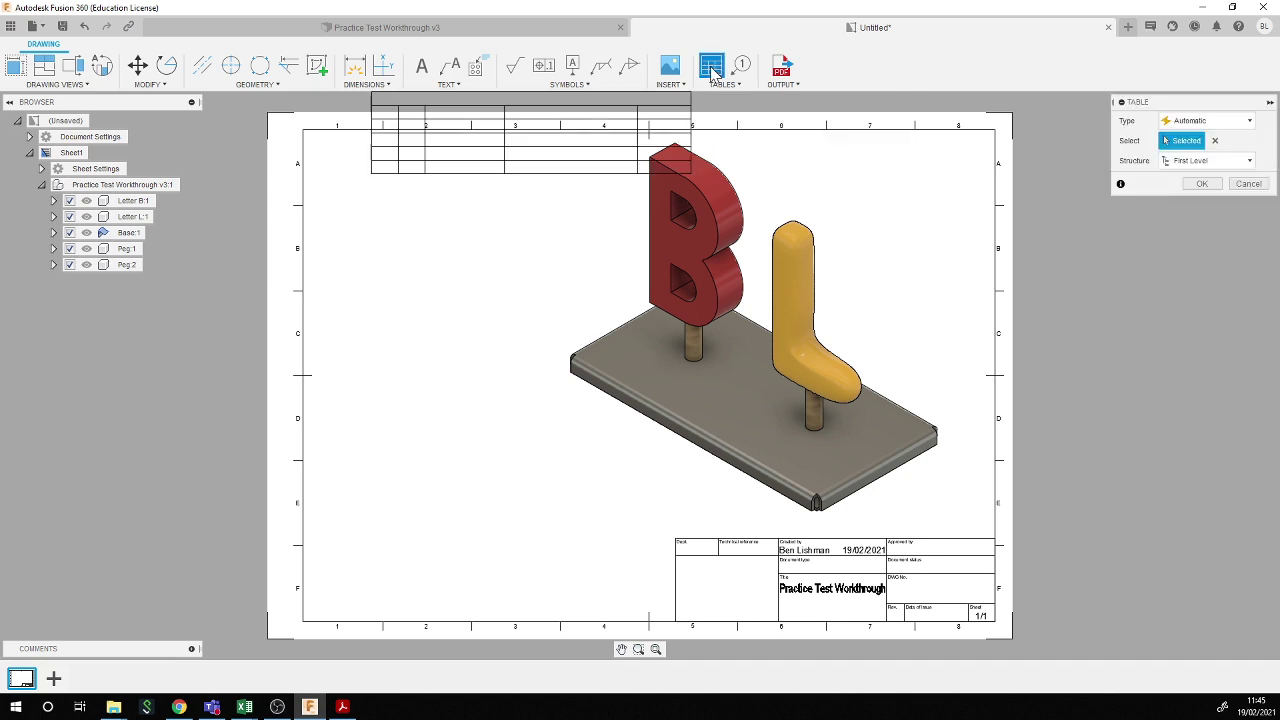
left_click(325, 613)
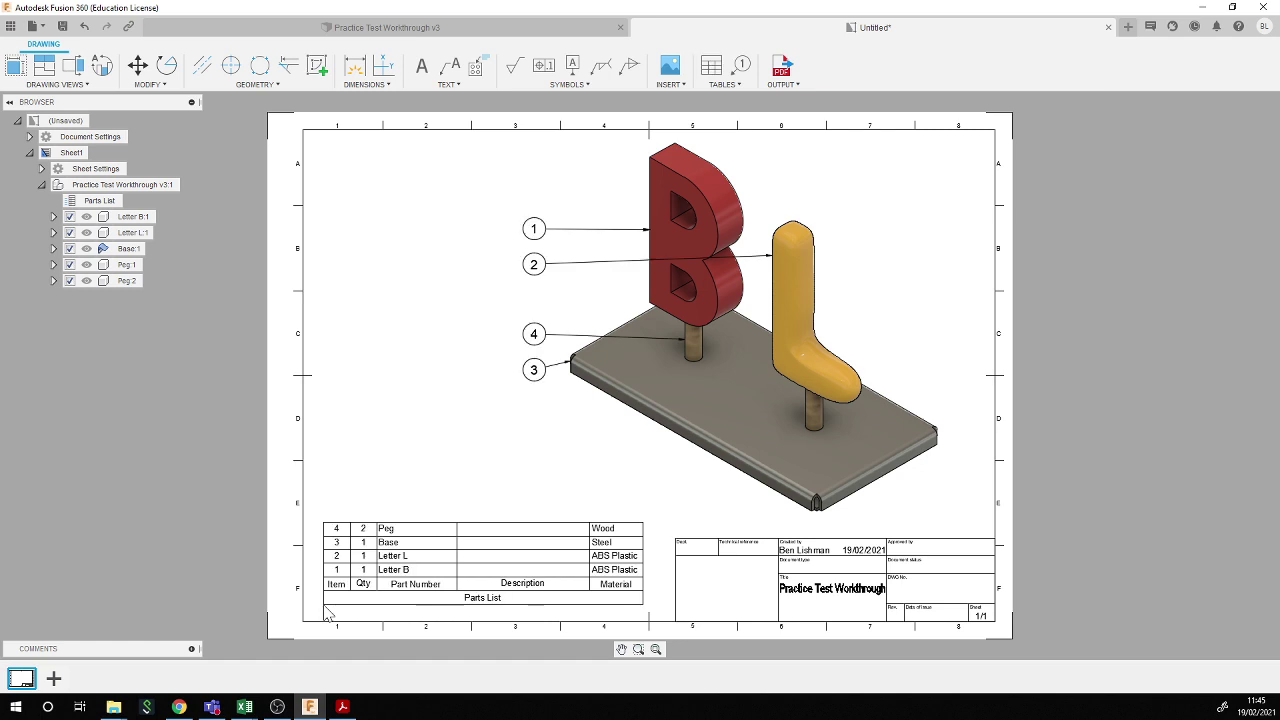
double_click(461, 563)
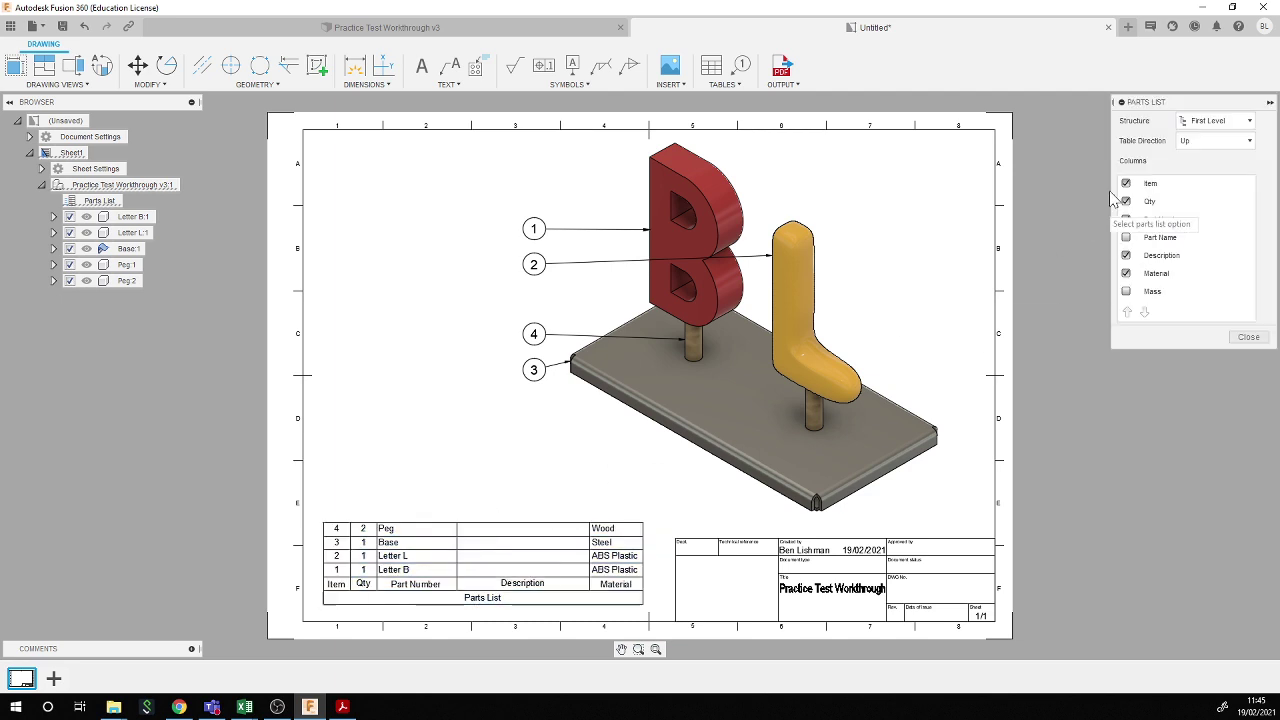
left_click(1197, 145)
left_click(1199, 168)
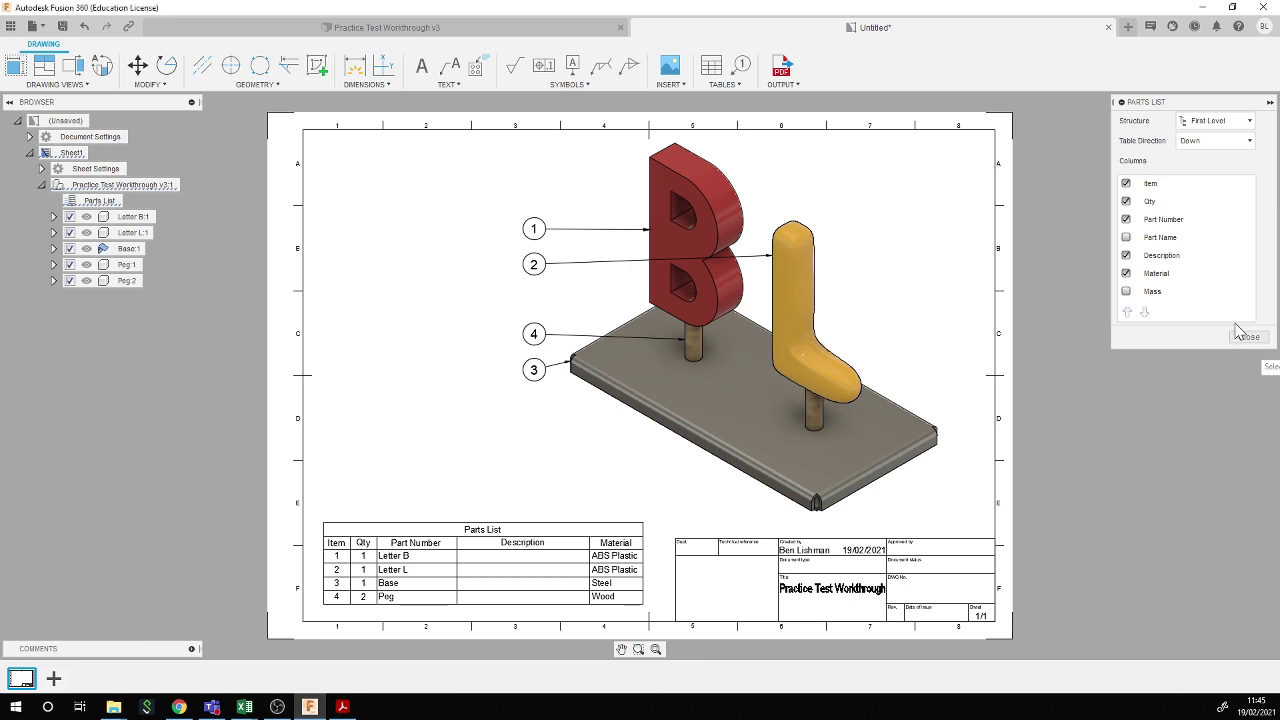
- Turn the parts list's Description column off and back on, and finish the parts list settings
left_click(1127, 256)
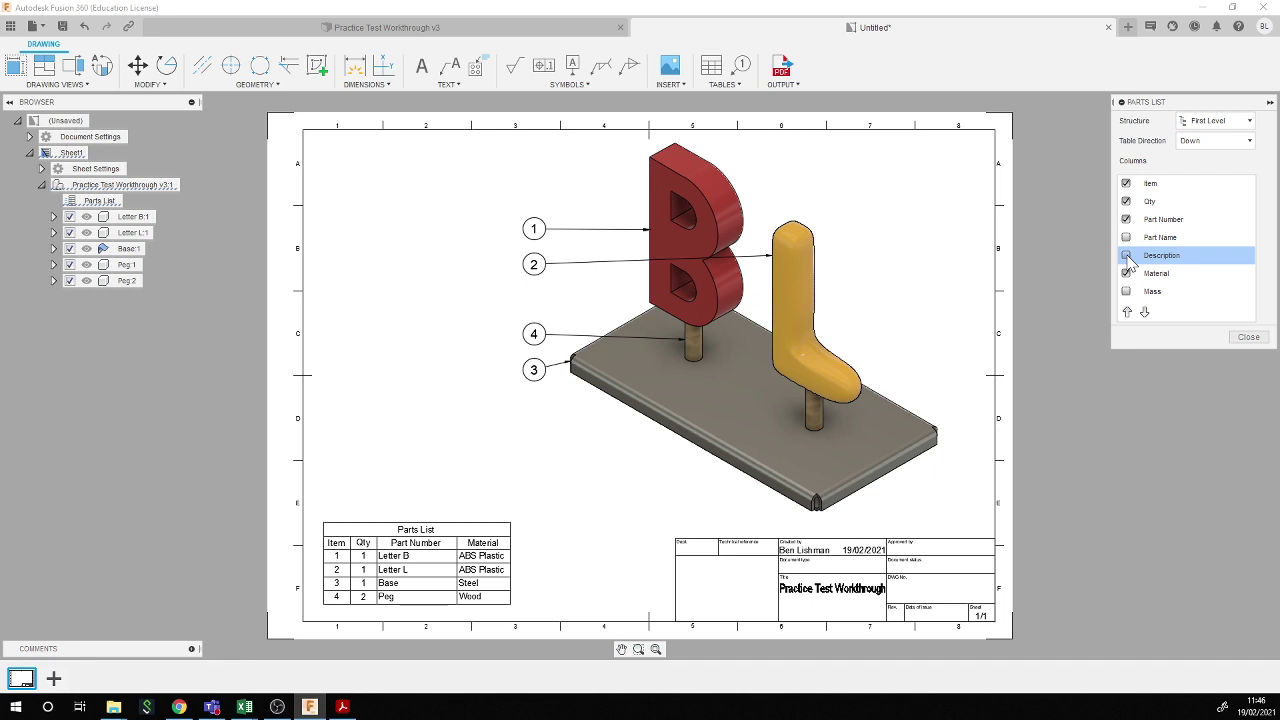
left_click(1126, 255)
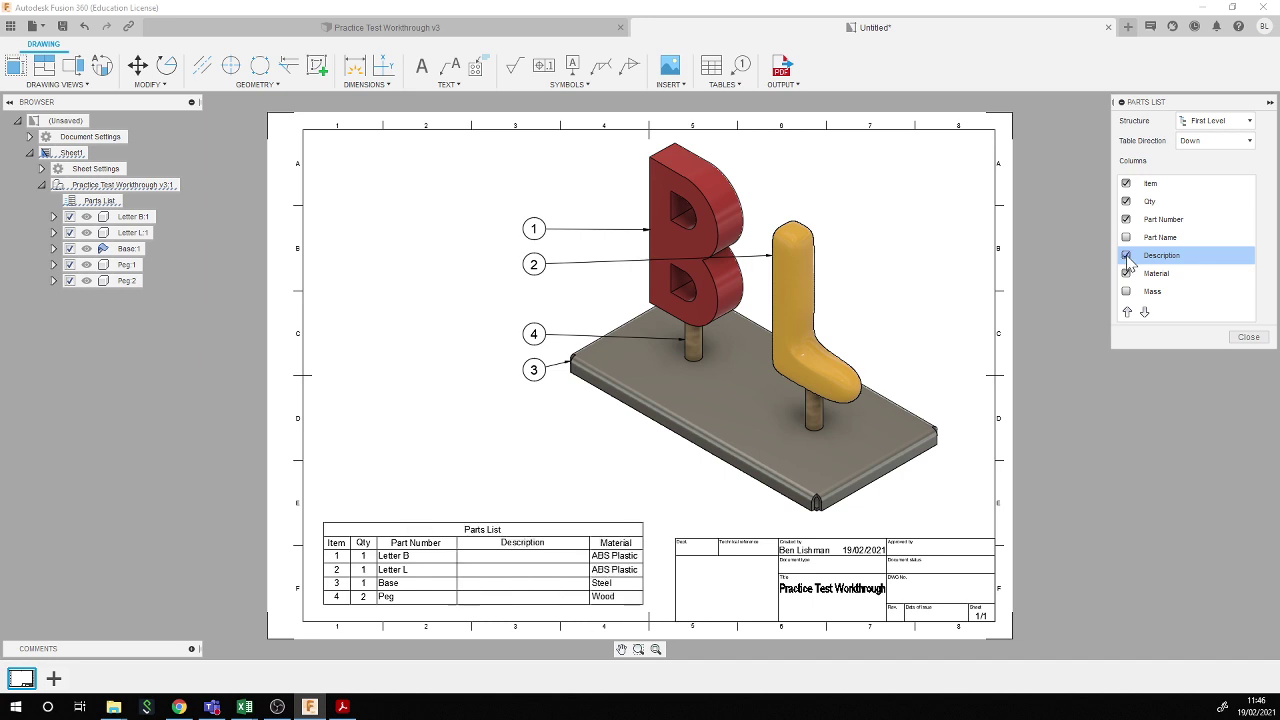
left_click(1248, 337)
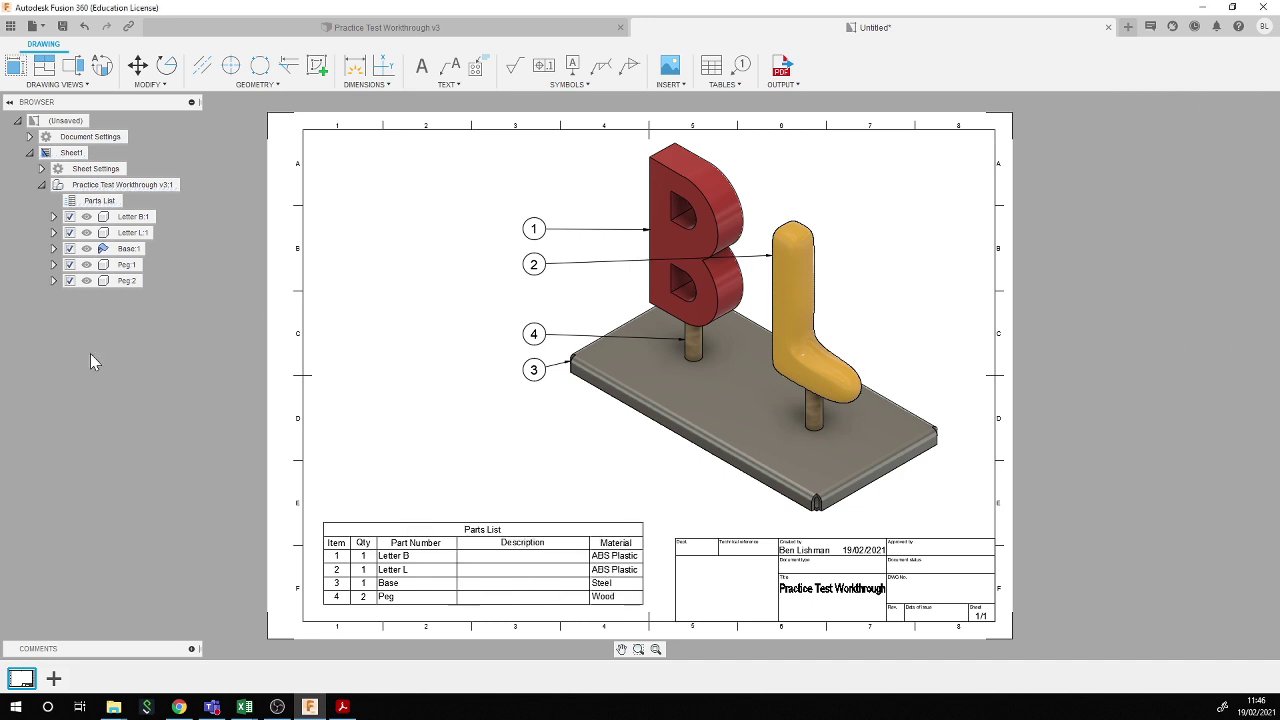
left_click(126, 218)
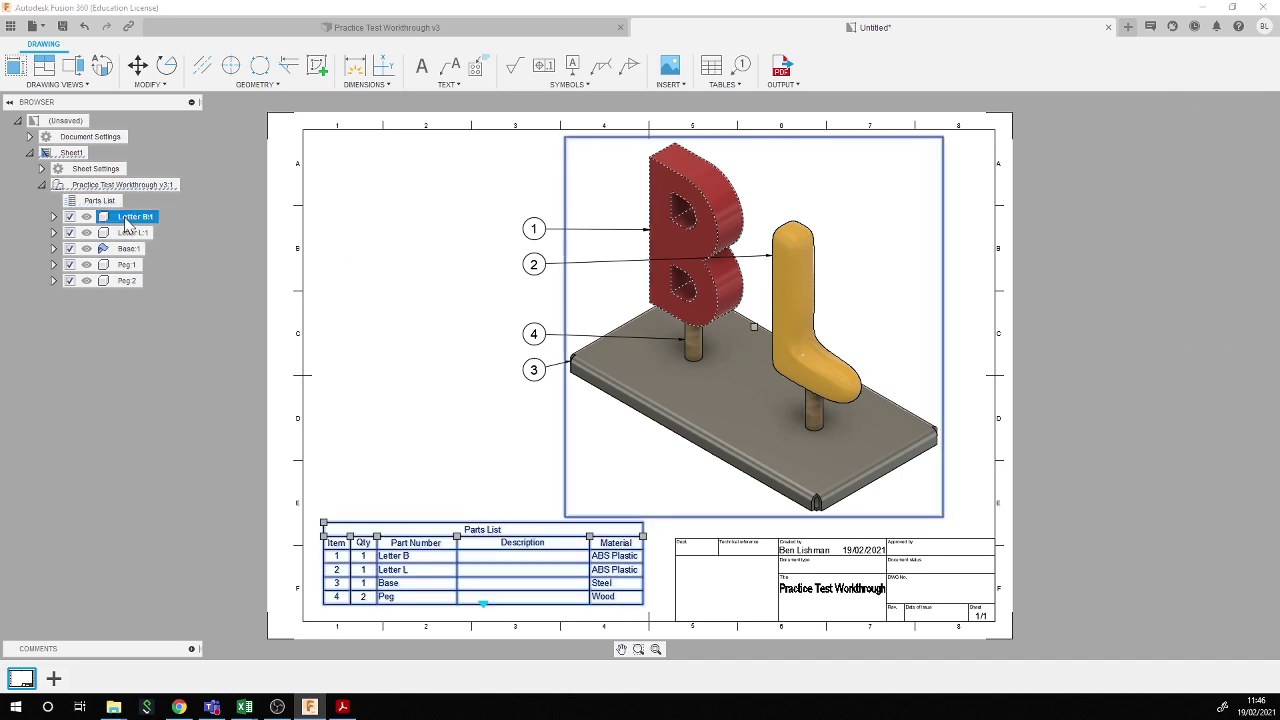
right_click(127, 220)
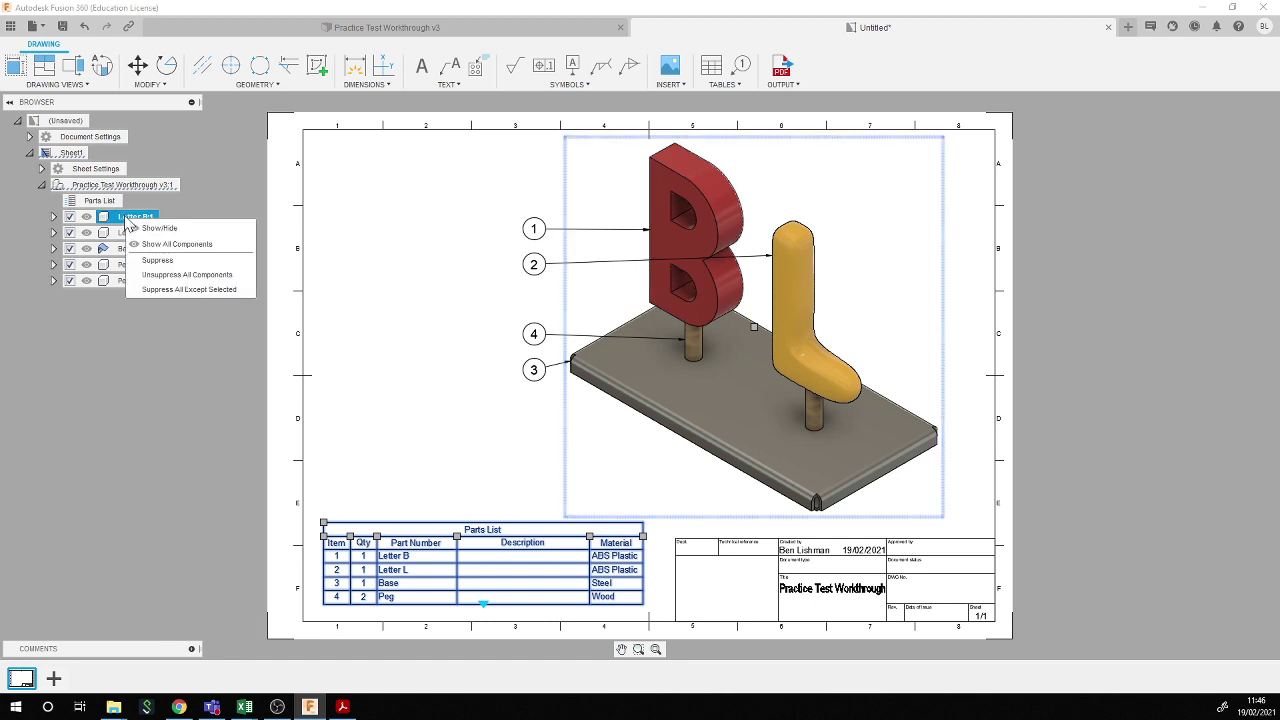
left_click(152, 408)
- Switch to the Practice Test Workthrough model and set Letter B's description property to "3d printed"
left_click(381, 30)
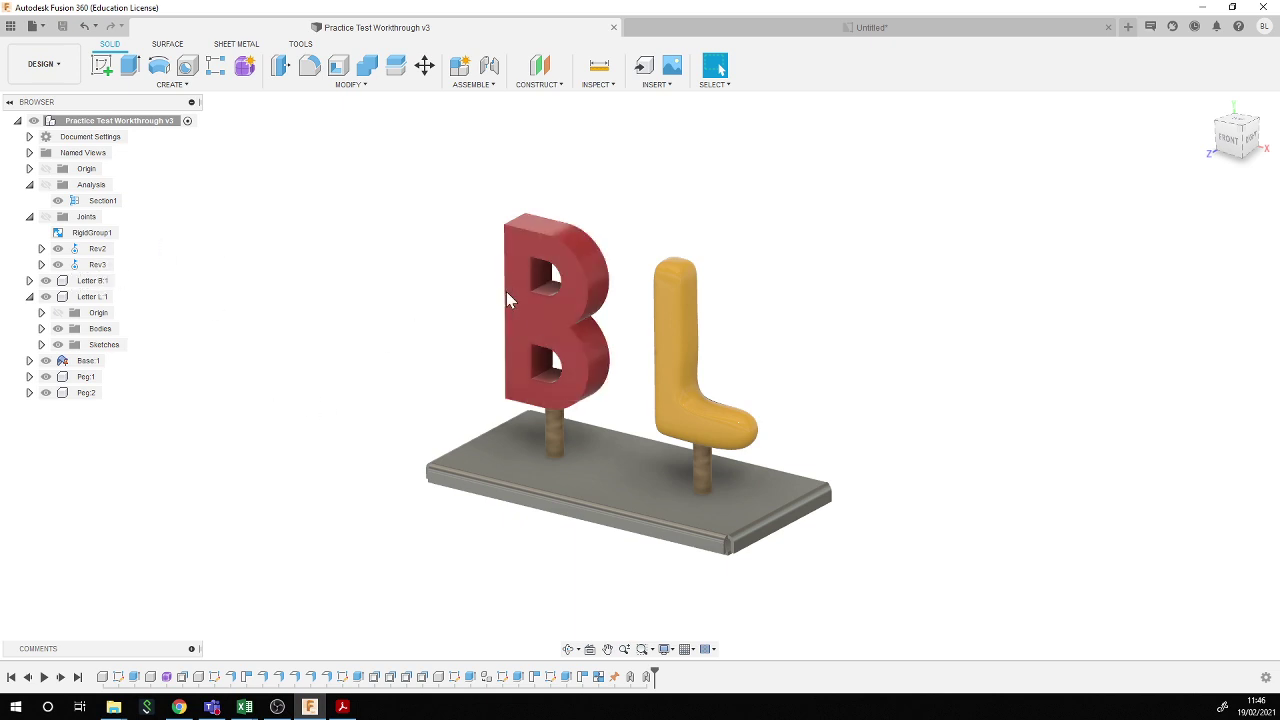
right_click(92, 286)
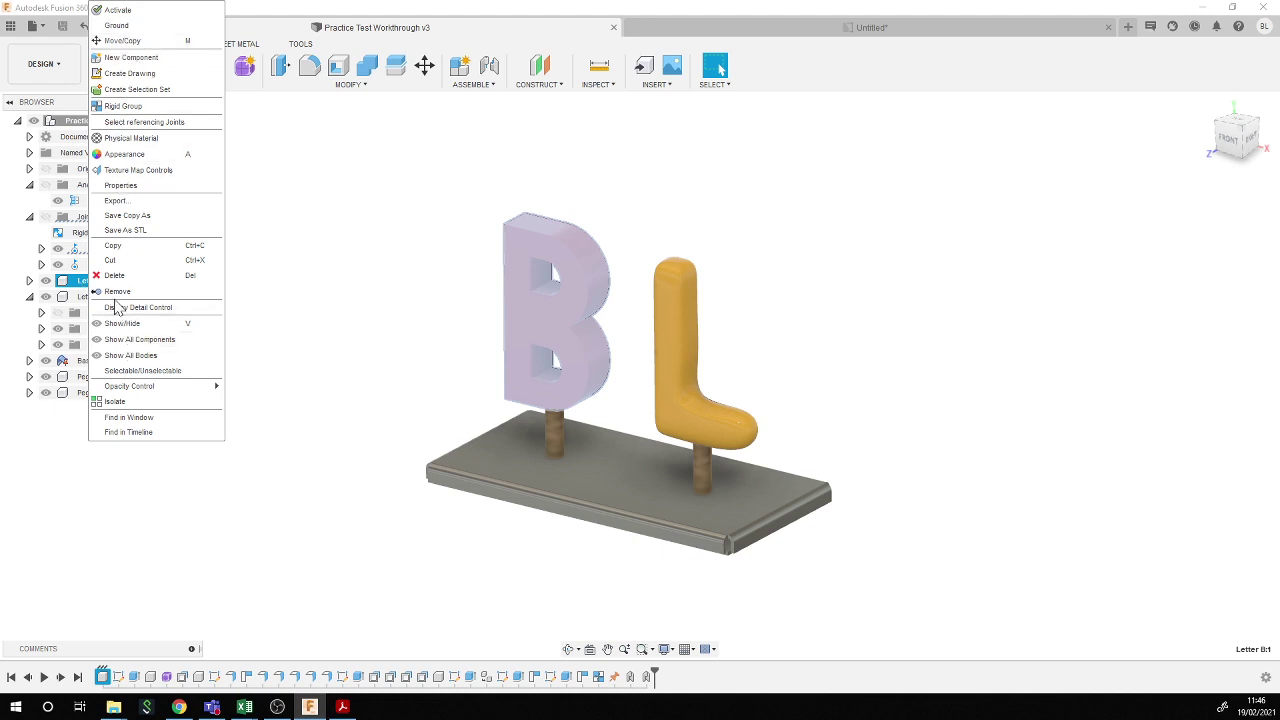
left_click(148, 188)
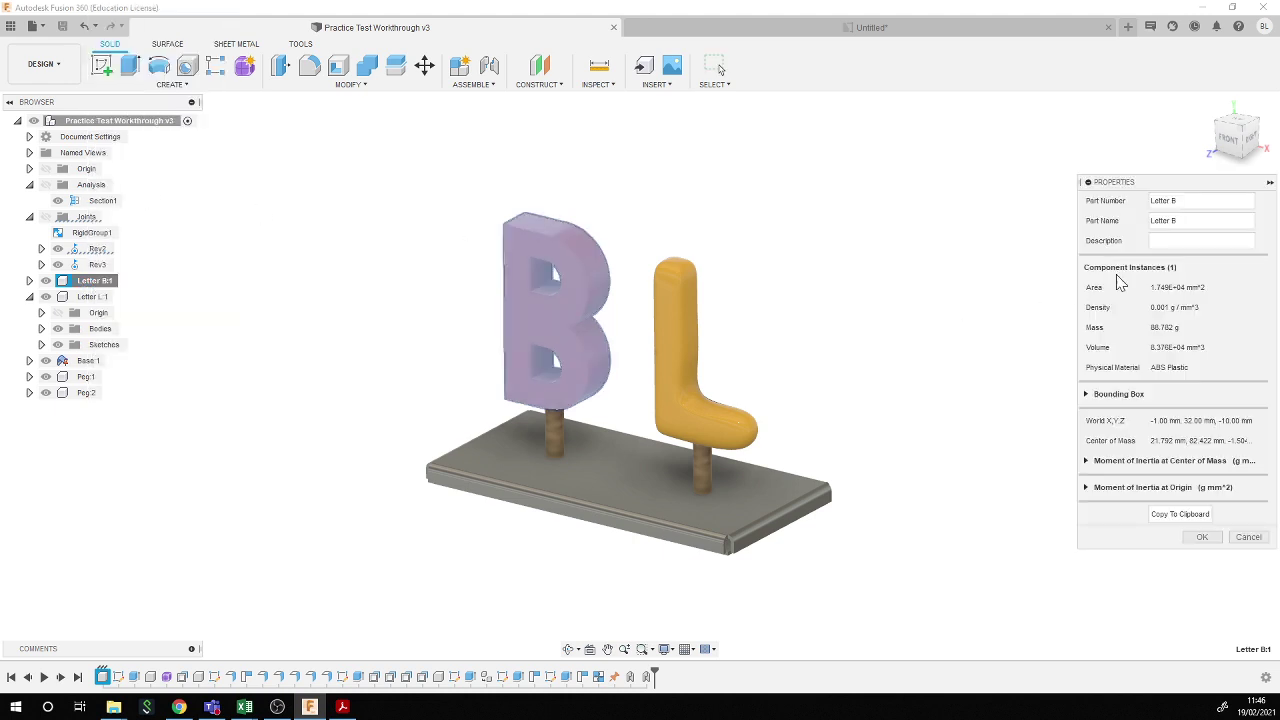
left_click(1170, 240)
key("Return")
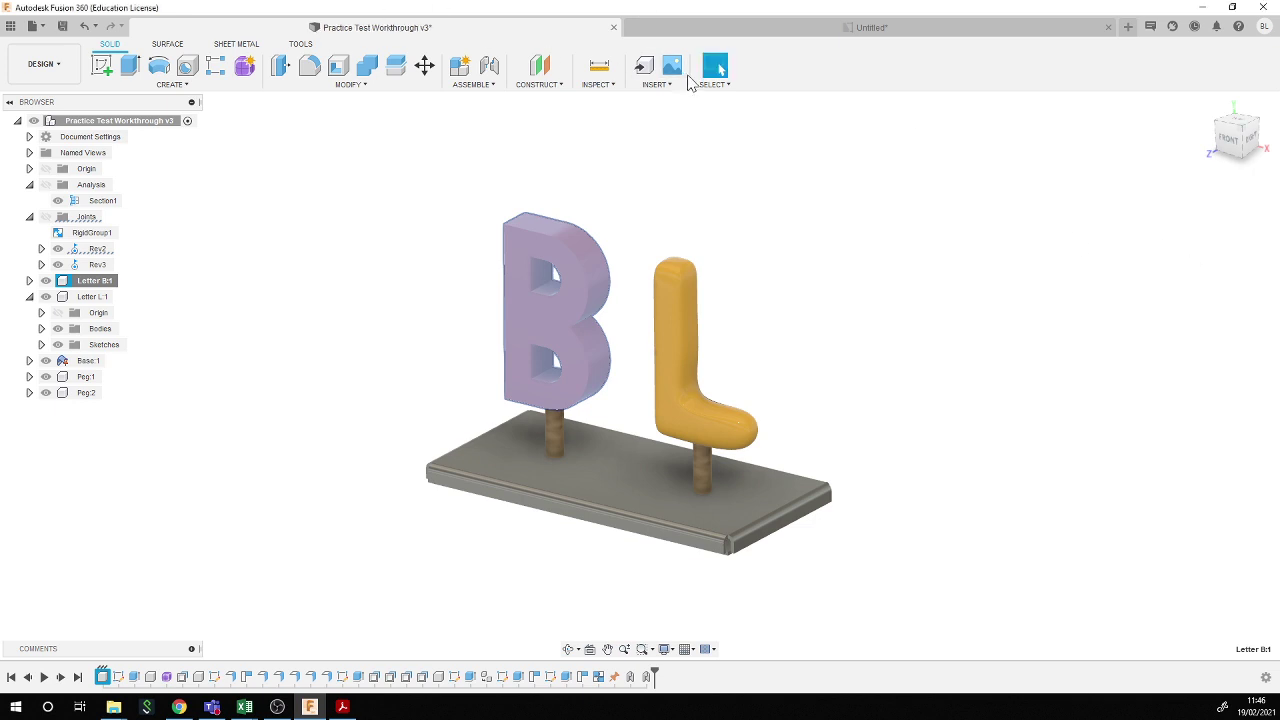
- Return to the drawing and suppress the Letter B component in the assembly view
left_click(740, 36)
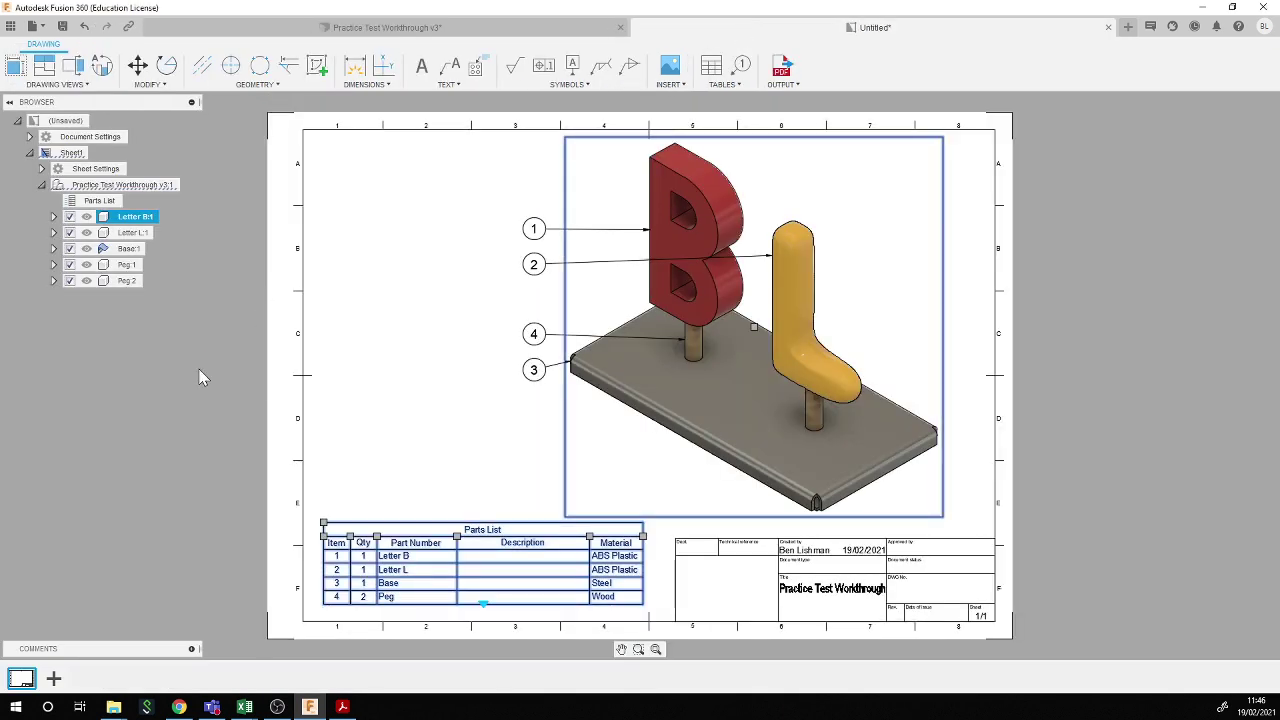
right_click(128, 224)
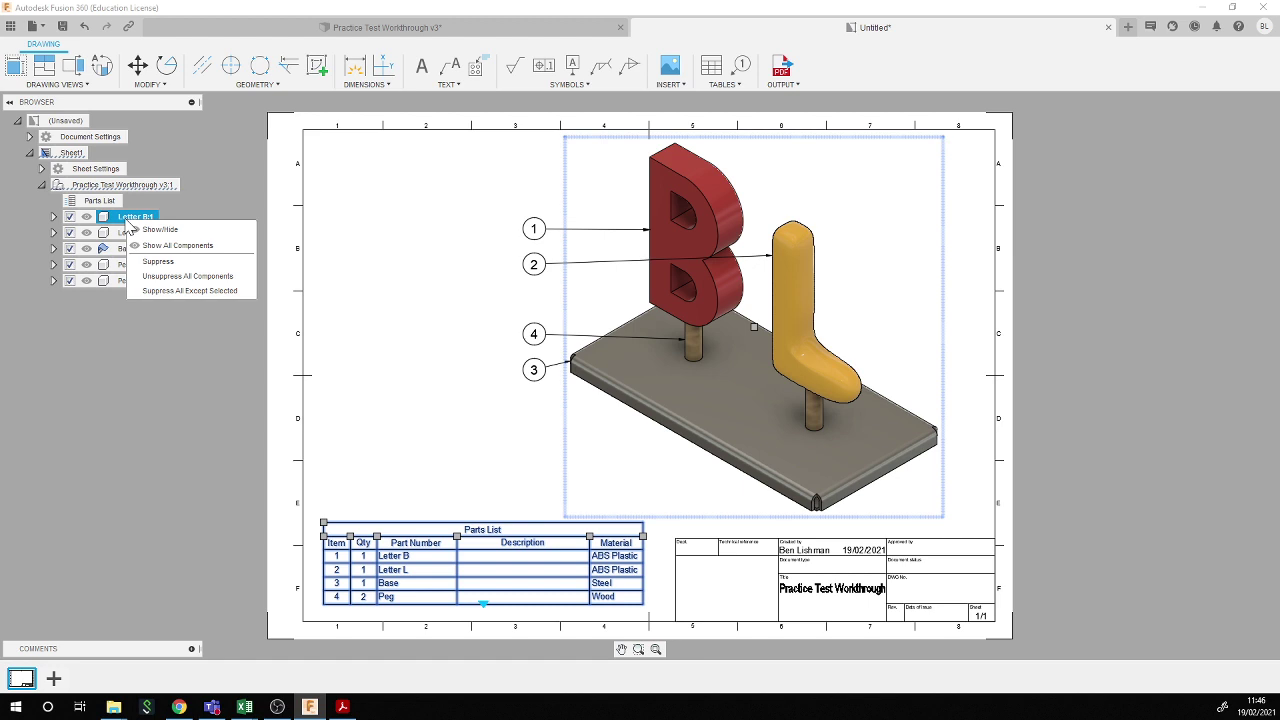
left_click(158, 261)
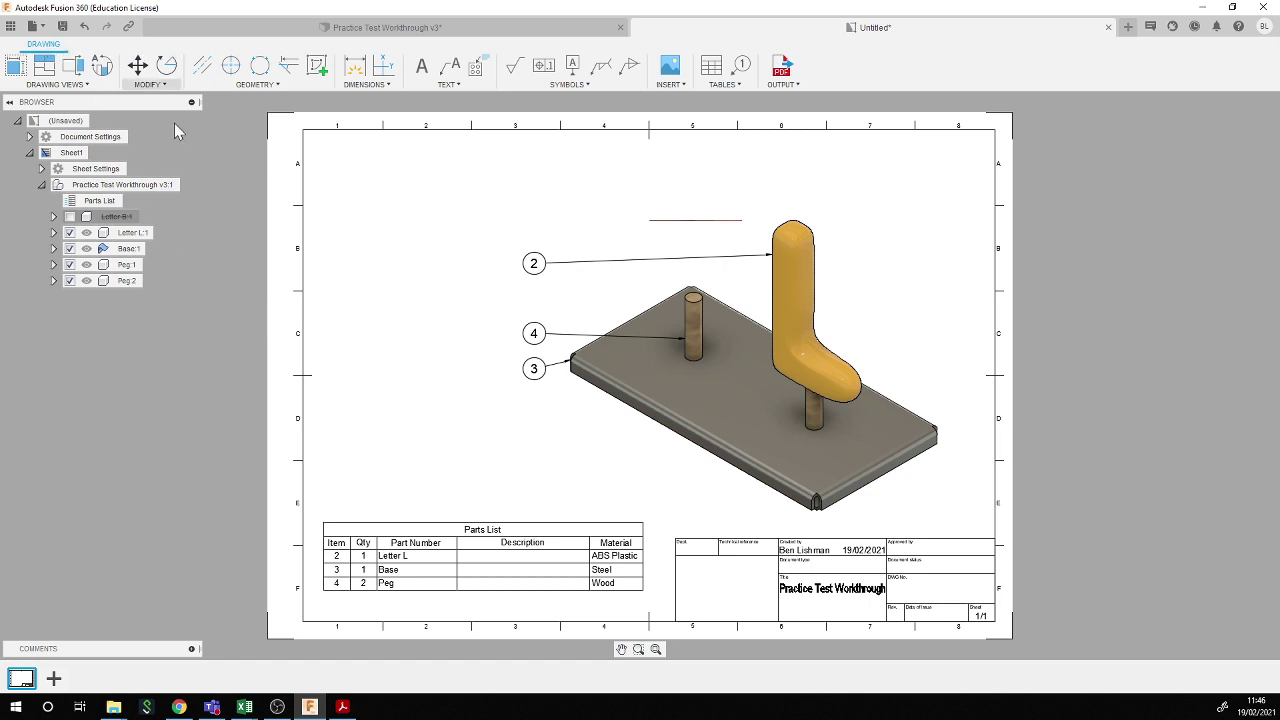
scroll(688, 283, "down", 2)
scroll(960, 260, "up", 3)
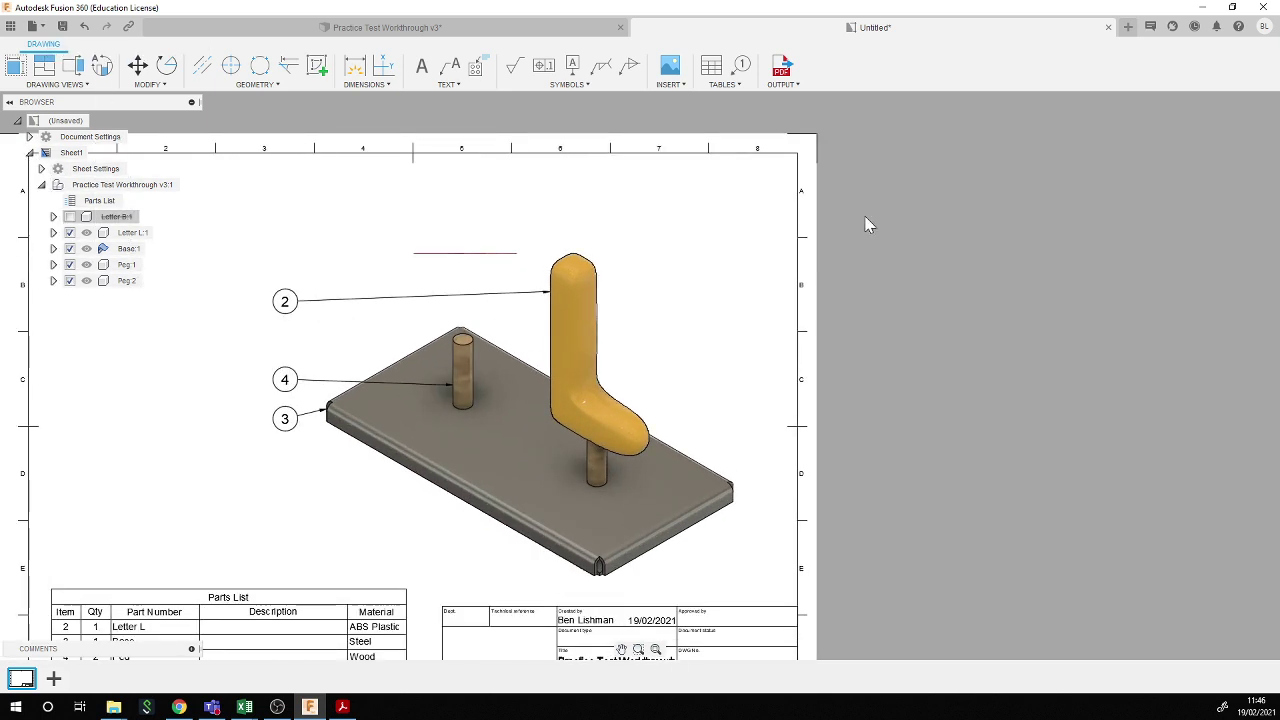
scroll(640, 335, "down", 3)
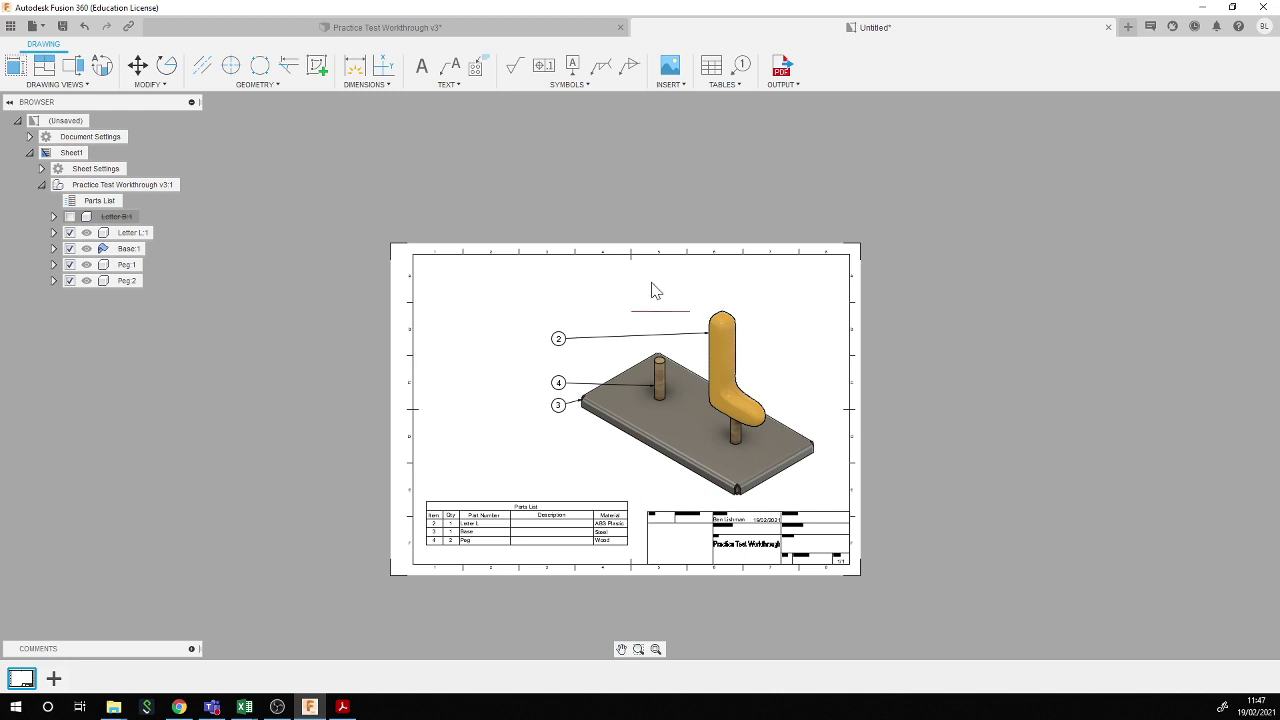
scroll(651, 317, "up", 2)
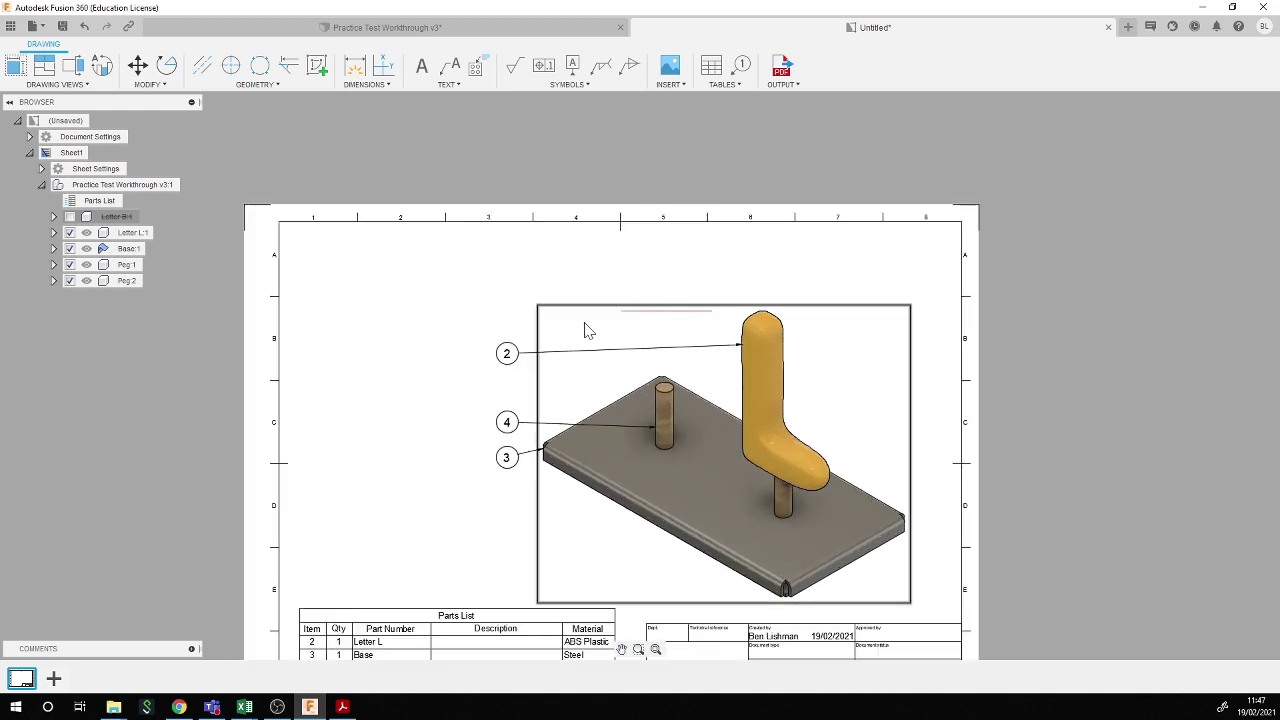
- Switch to the Practice Test Workthrough model and save it as a new version
left_click(265, 28)
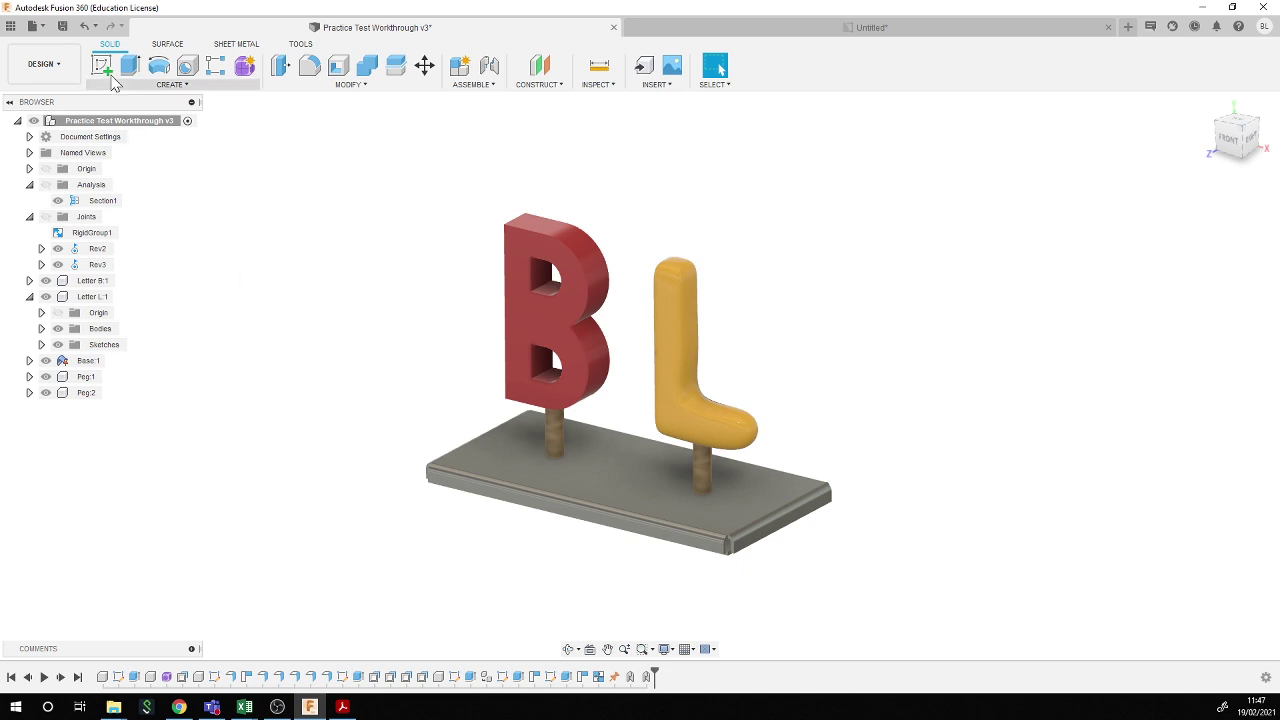
left_click(62, 26)
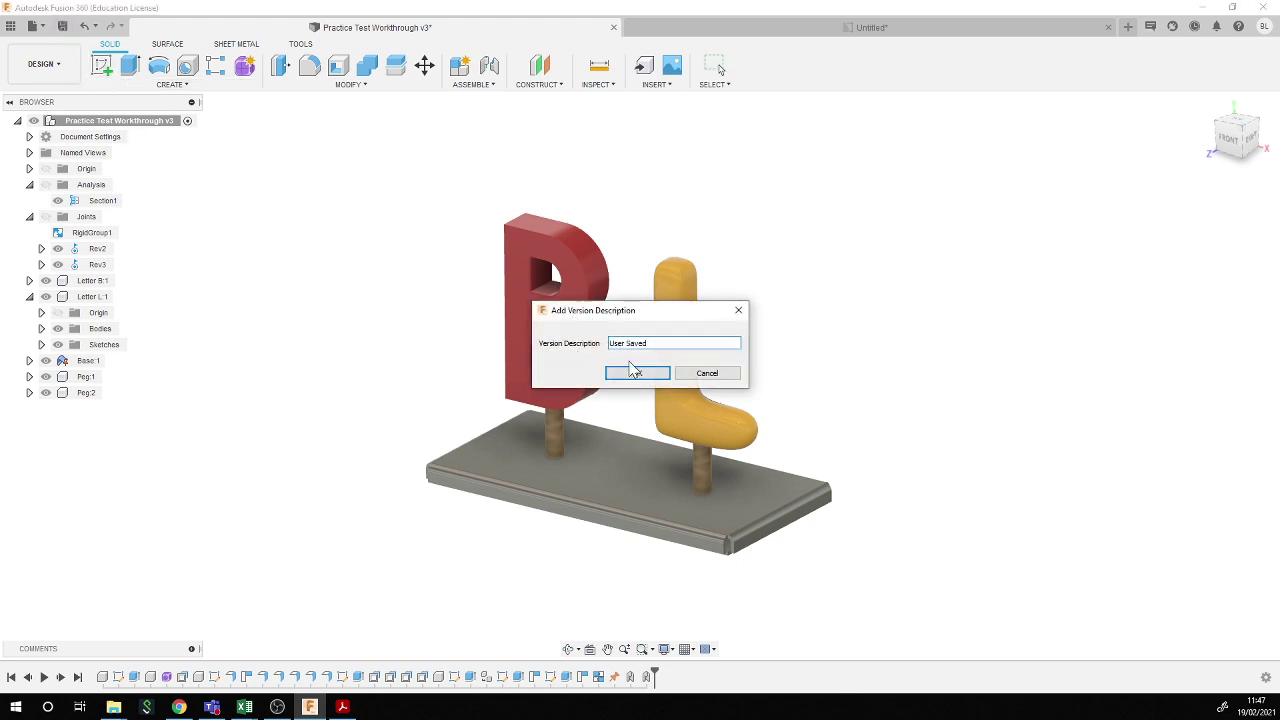
left_click(594, 333)
type("Description")
key("Return")
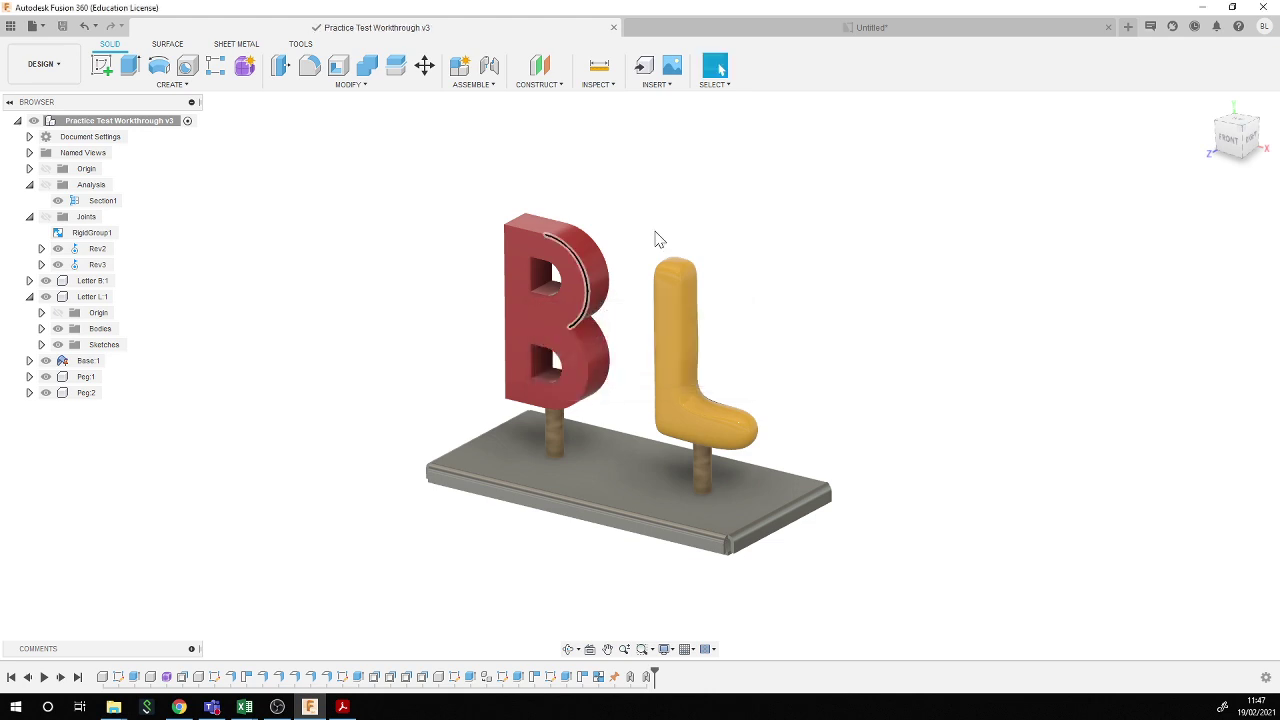
- Return to the drawing, update it to the latest design version and restore the suppressed Letter B component
left_click(777, 30)
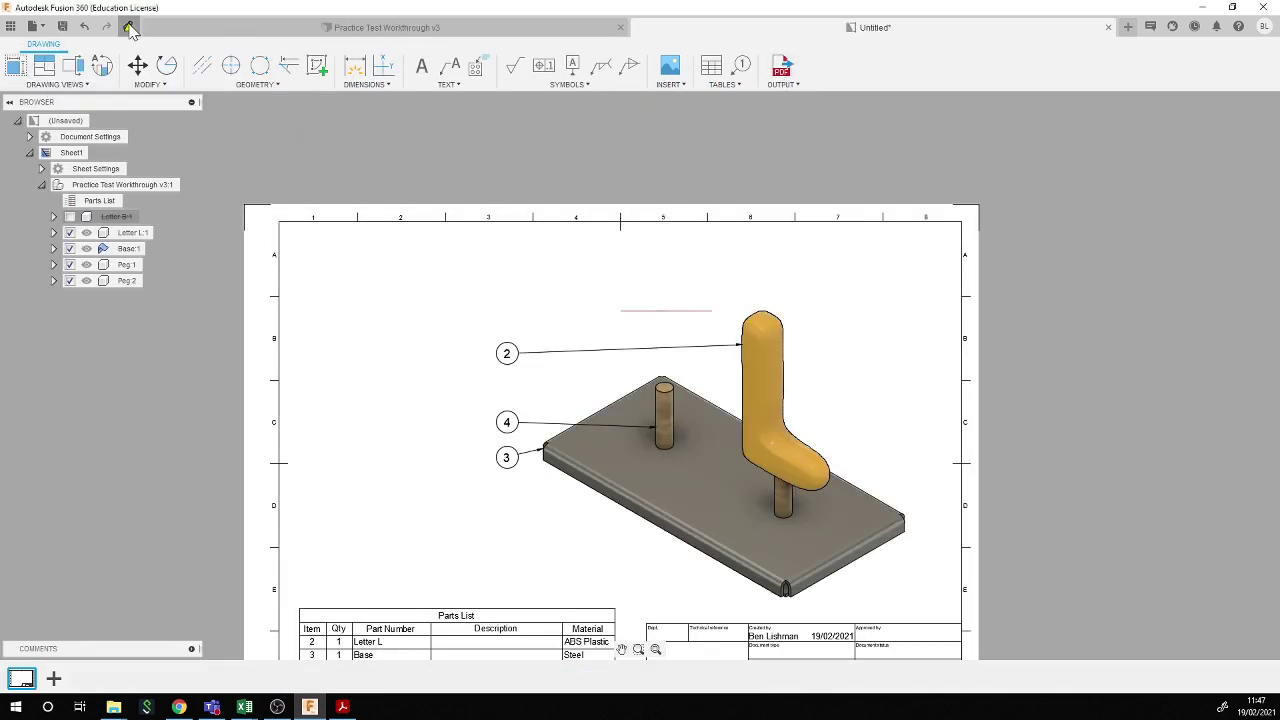
left_click(129, 28)
left_click(69, 216)
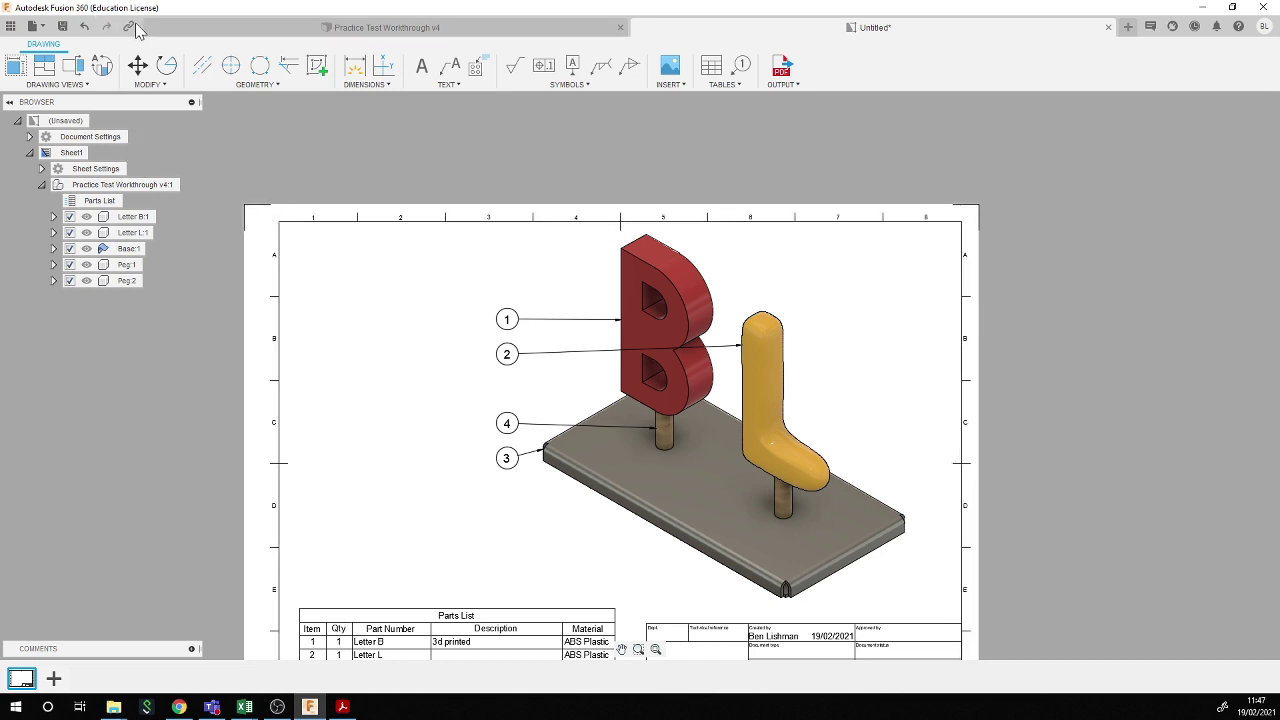
- Suppress Letter B in the updated drawing view and include it again
mouse_move(128, 30)
left_click(135, 218)
left_click(69, 218)
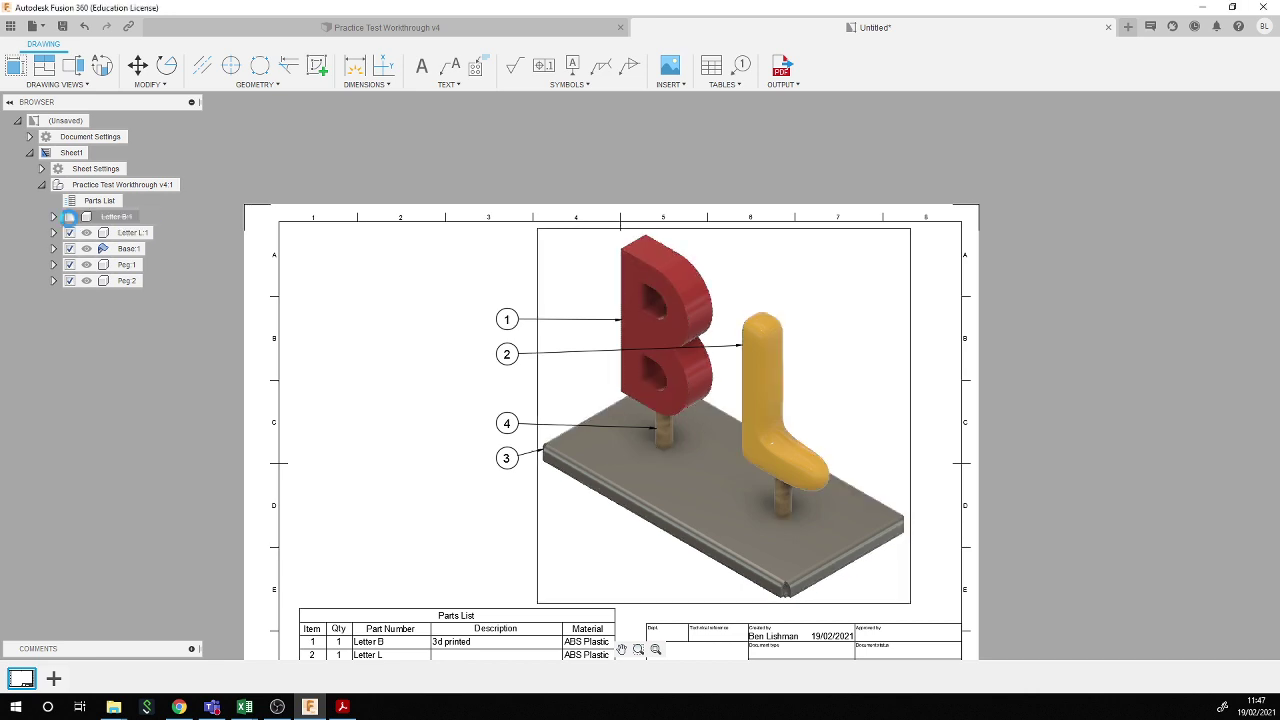
left_click(69, 217)
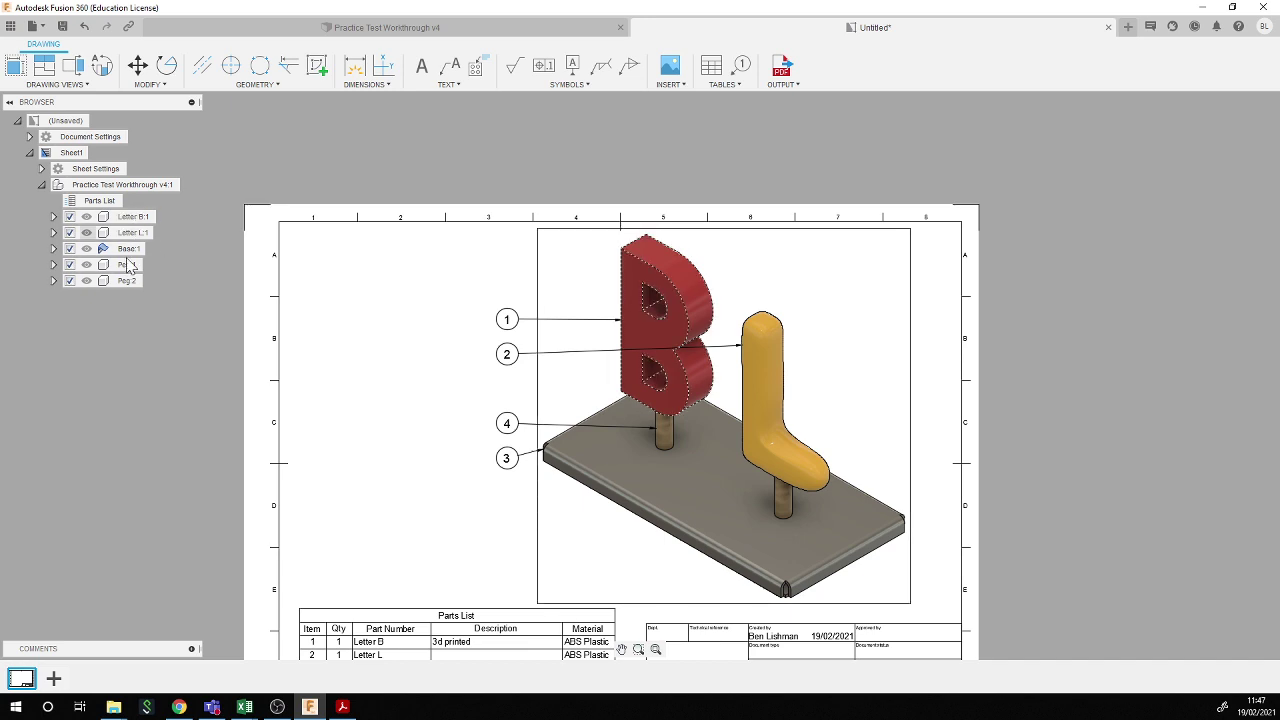
scroll(409, 230, "down", 3)
scroll(438, 450, "up", 3)
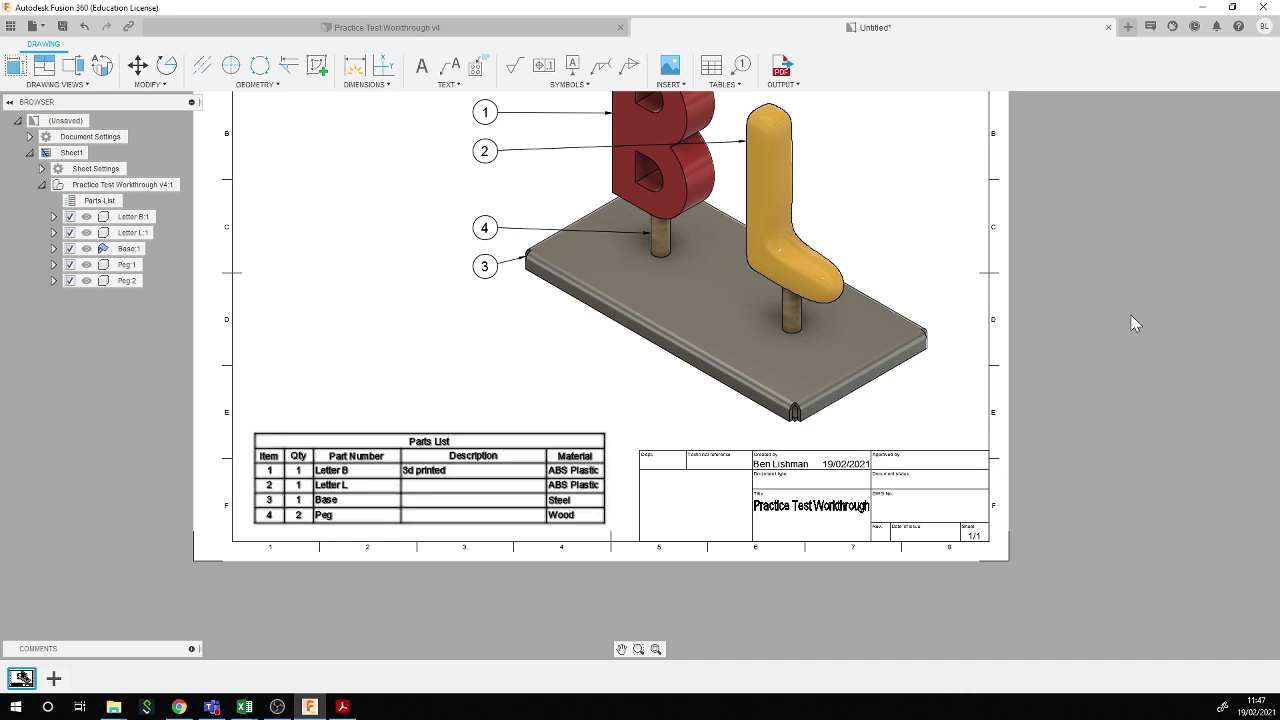
scroll(904, 428, "down", 3)
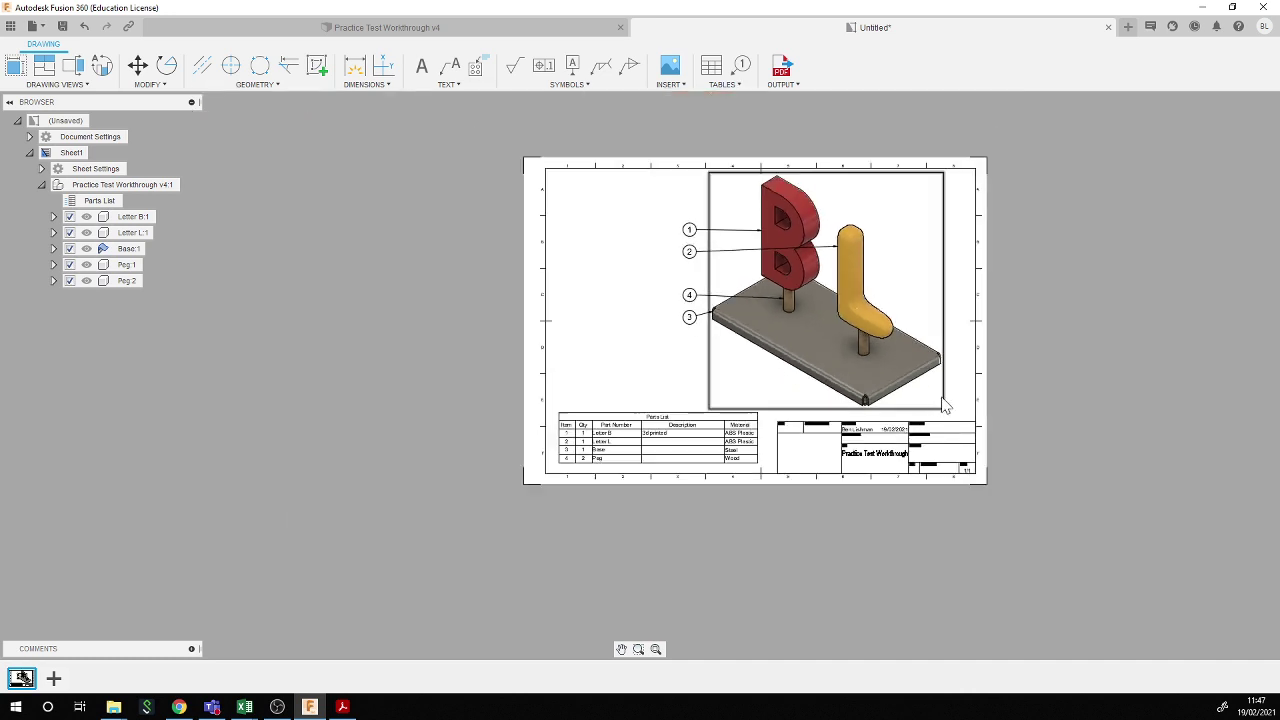
scroll(1077, 243, "up", 1)
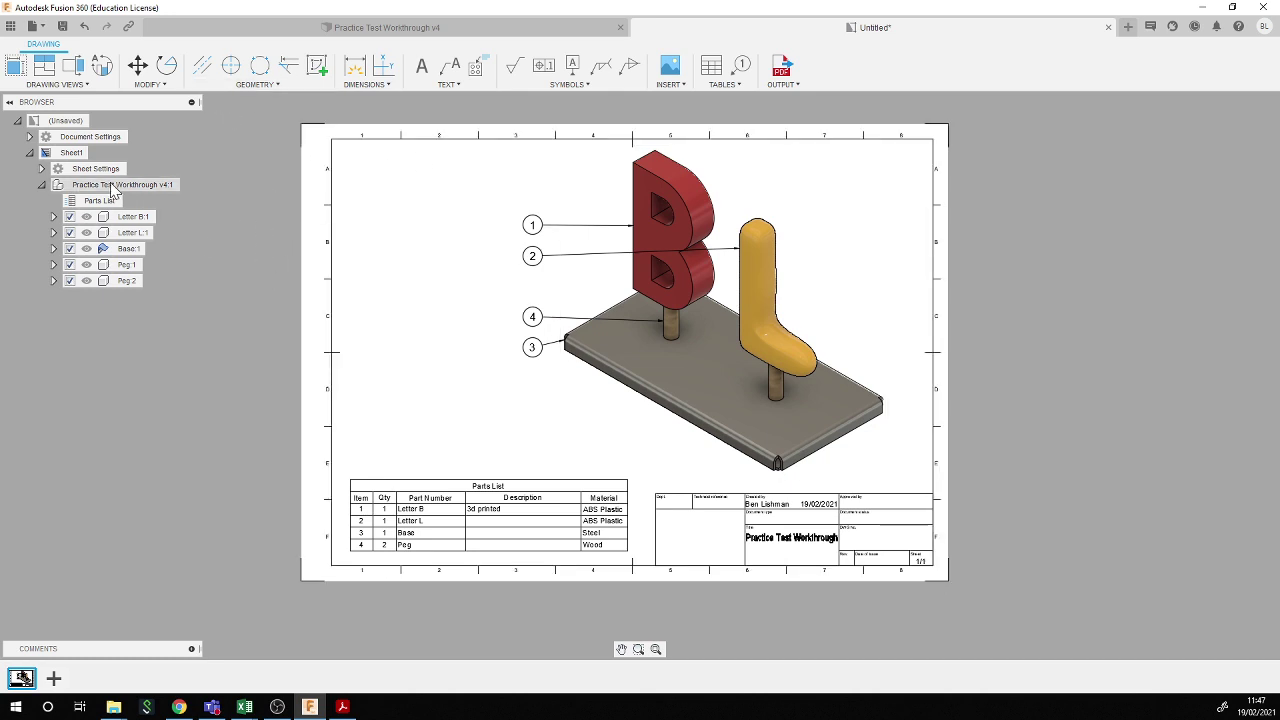
left_click(41, 169)
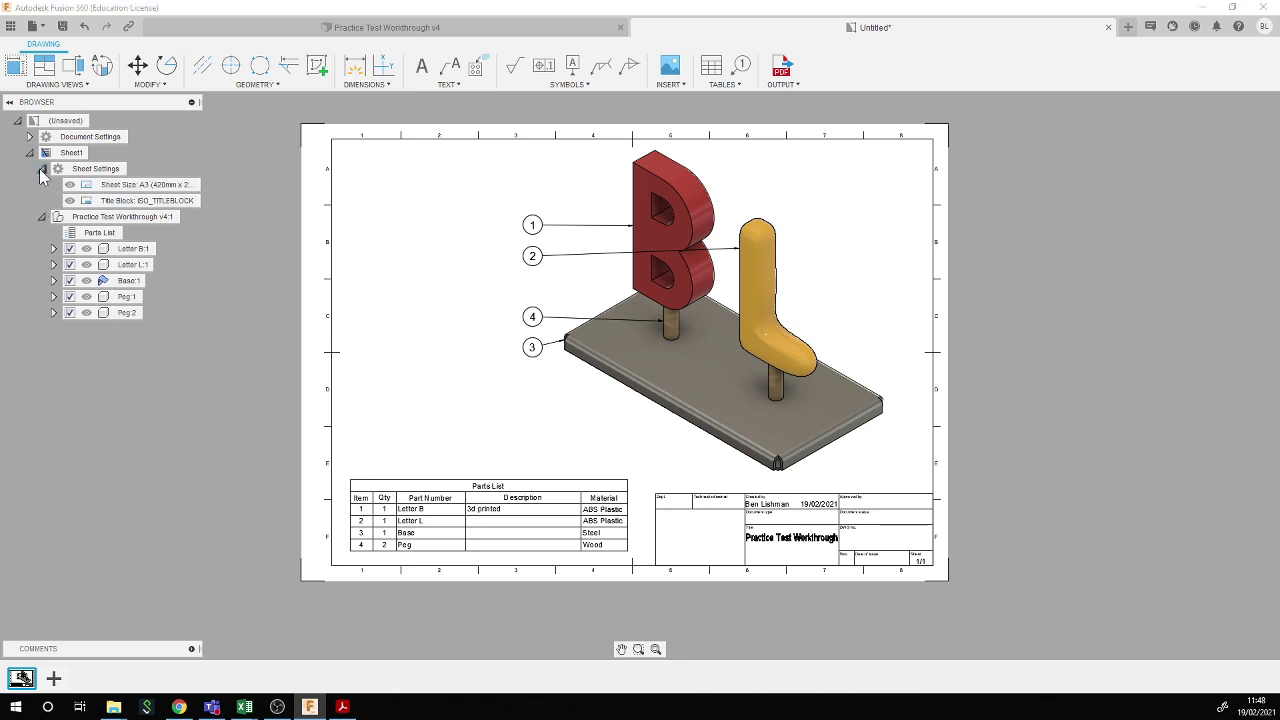
left_click(129, 205)
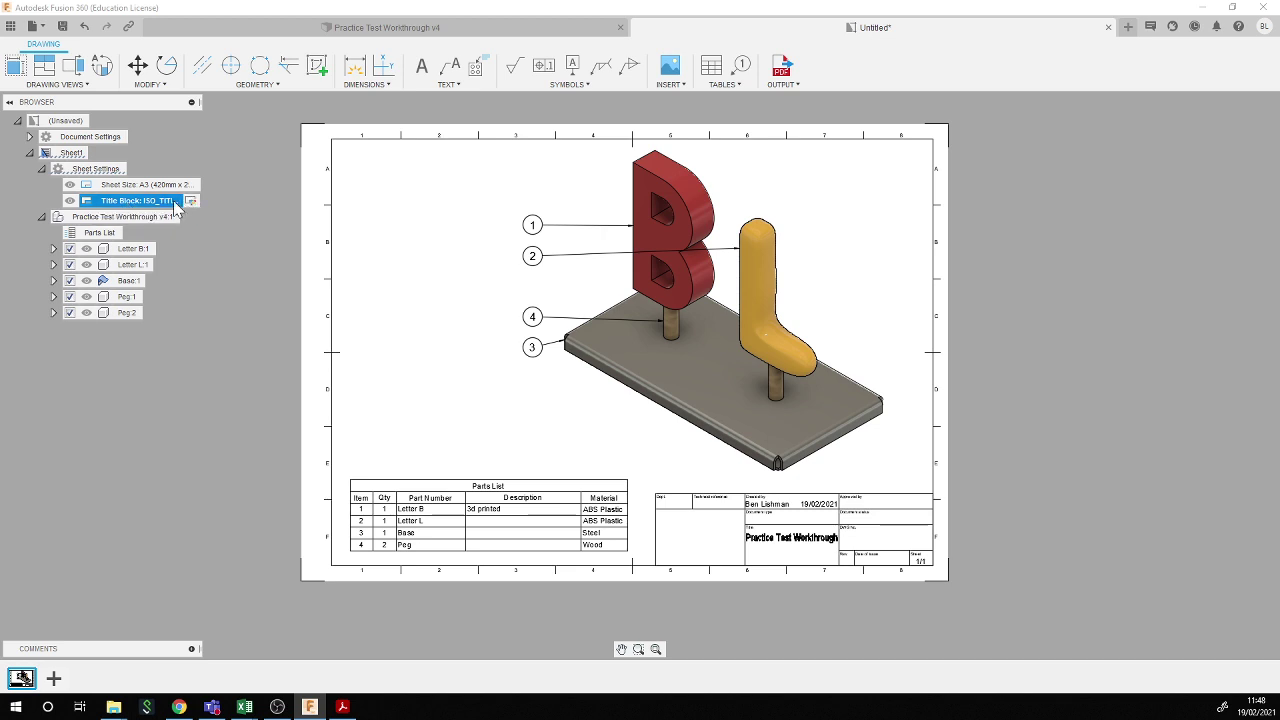
right_click(150, 205)
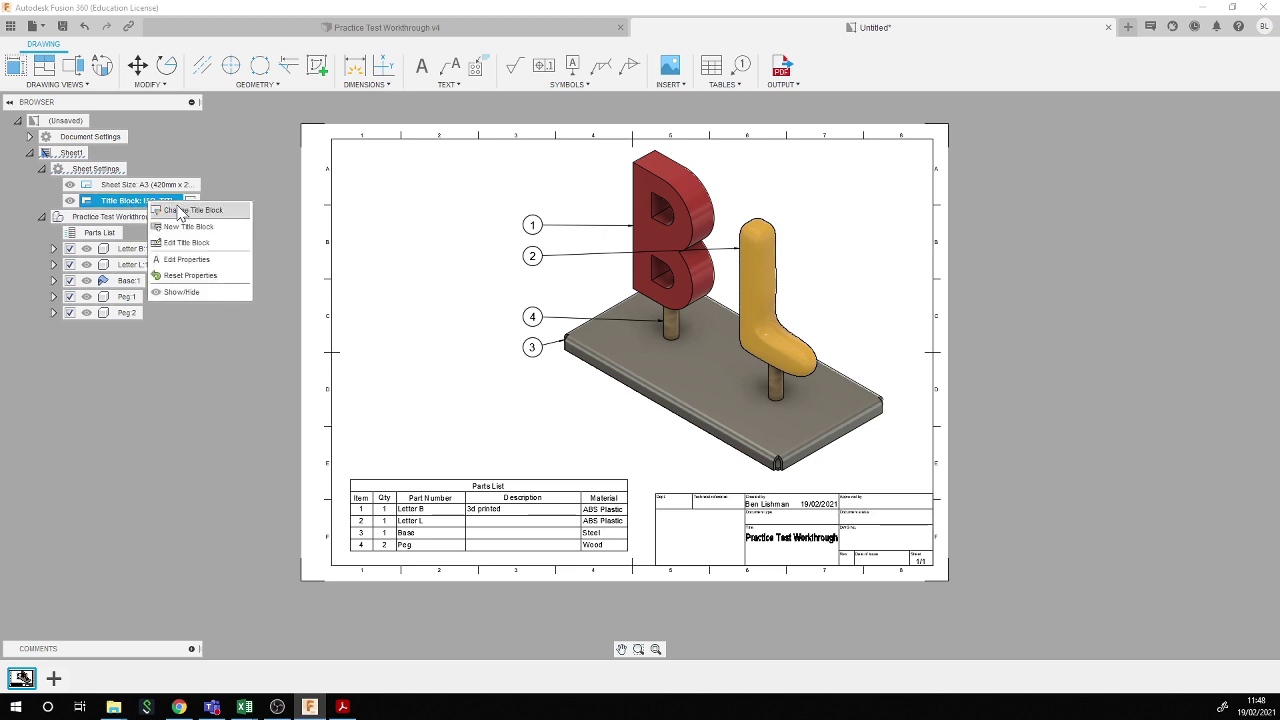
left_click(188, 226)
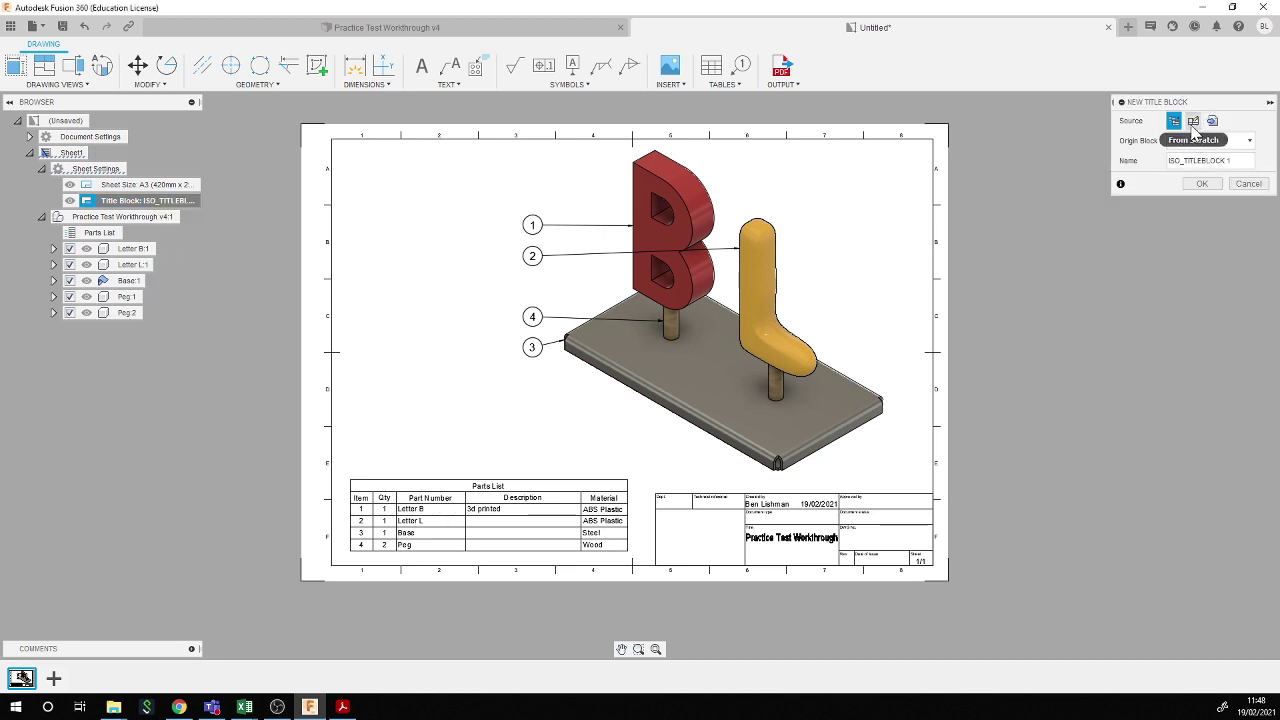
left_click(1249, 183)
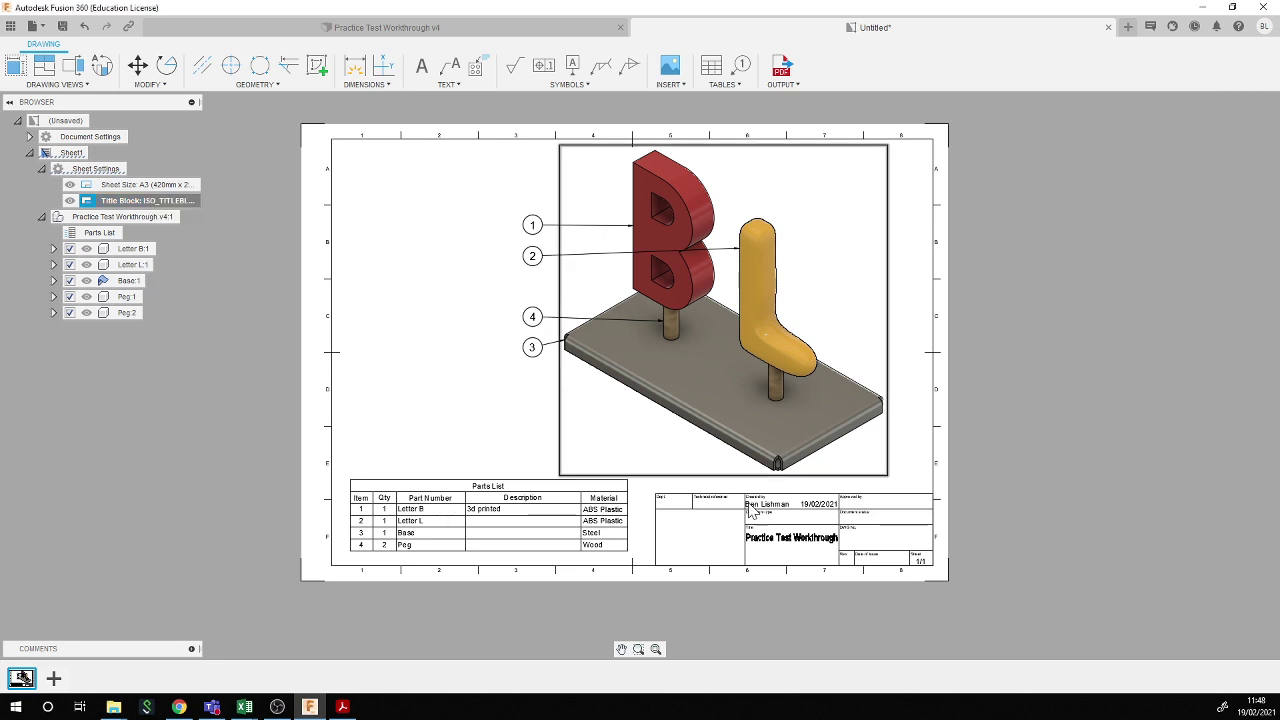
right_click(136, 202)
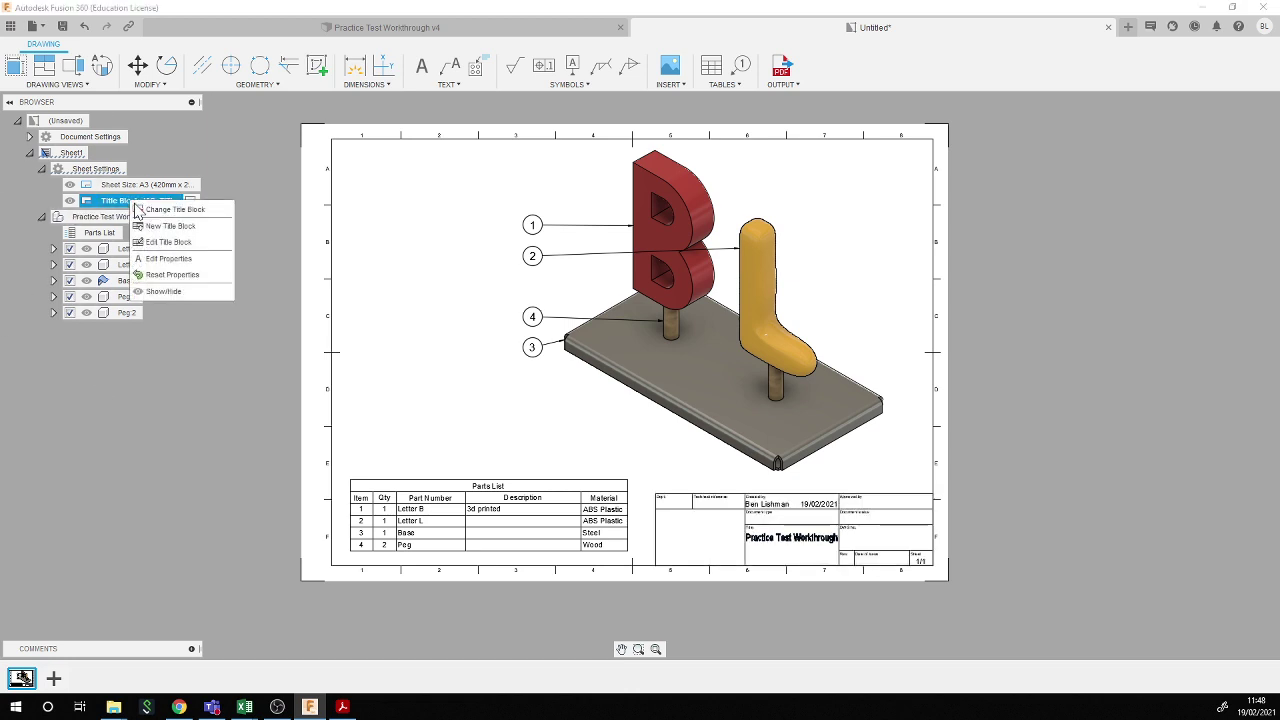
left_click(165, 209)
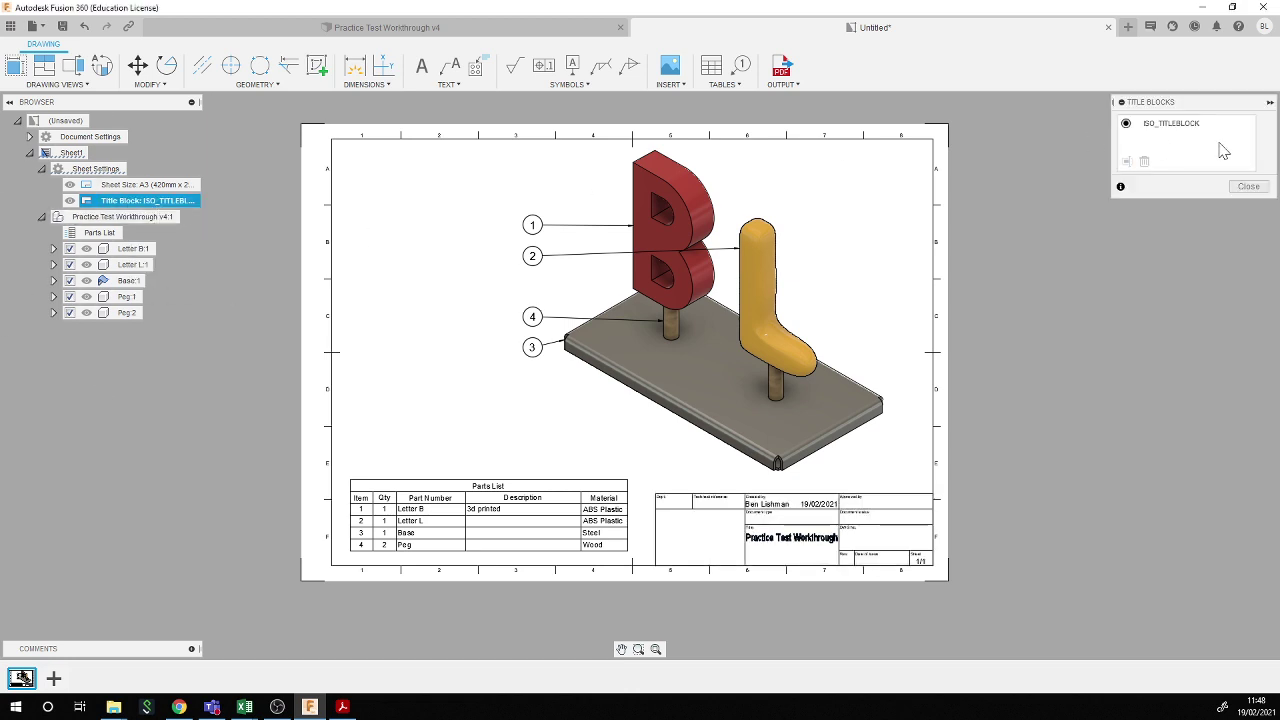
left_click(1248, 186)
- Edit the title block properties to set the department to SoE, and finish the property editing
right_click(113, 205)
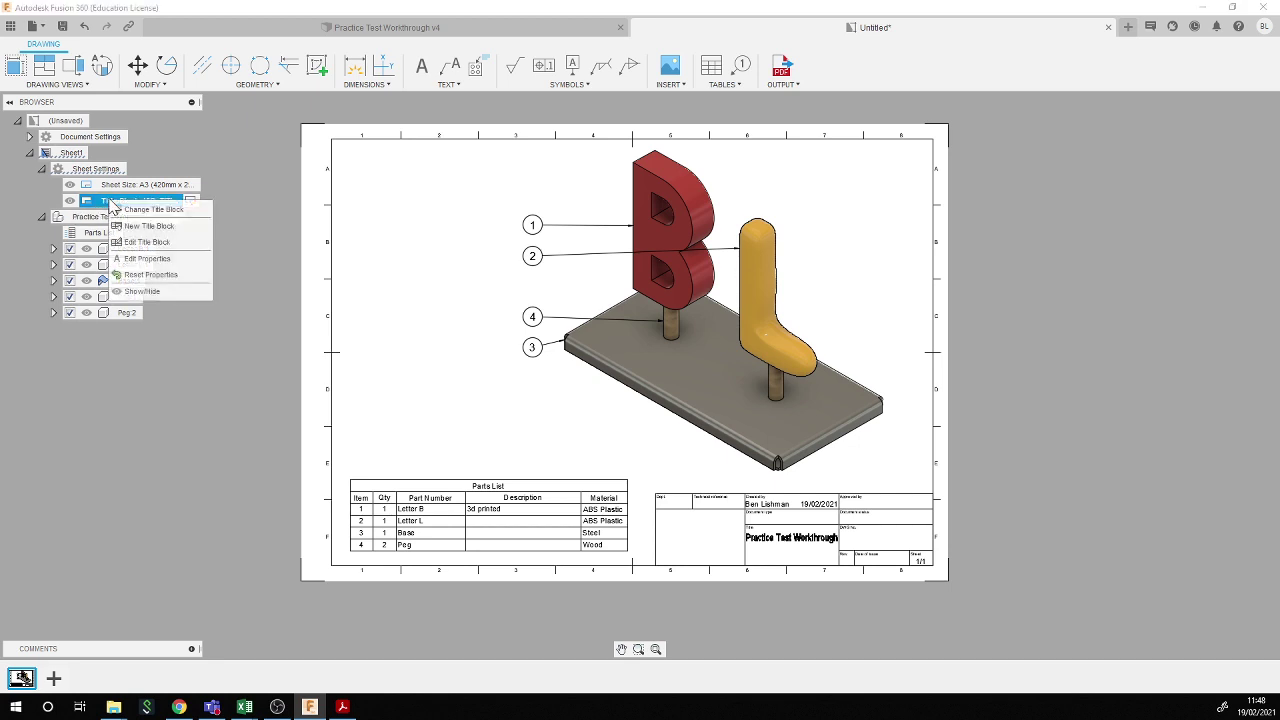
left_click(140, 259)
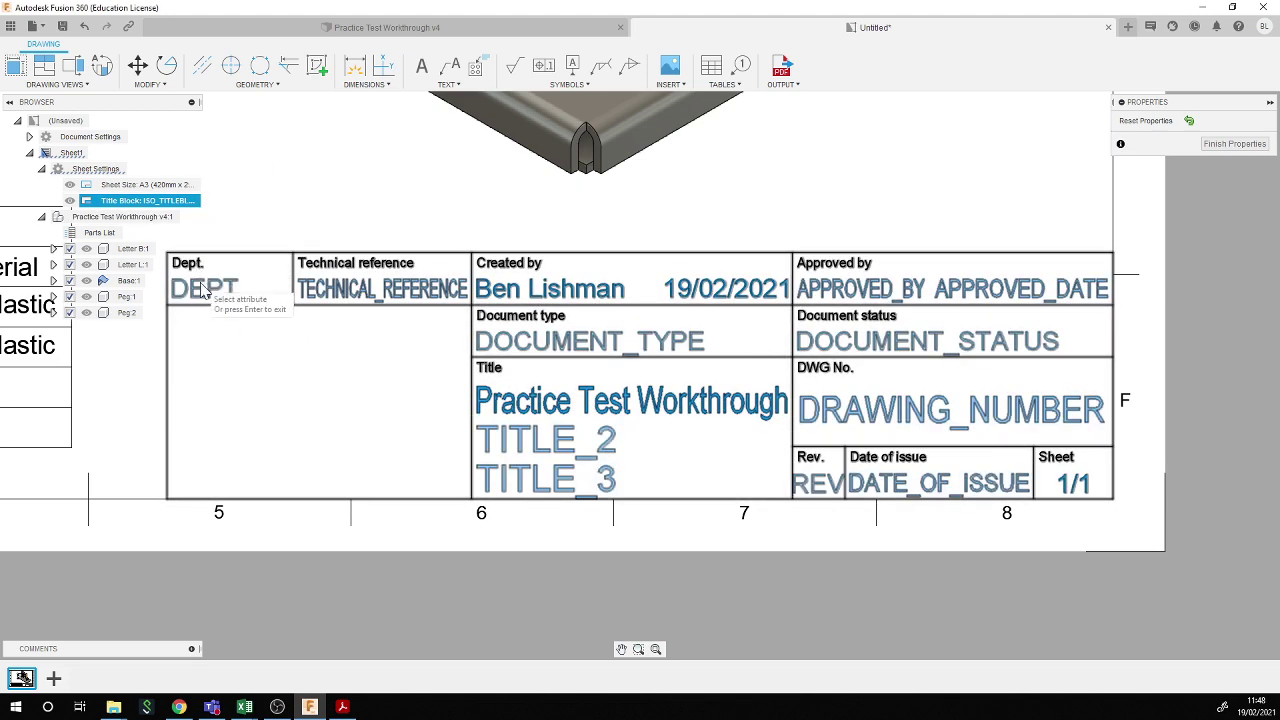
left_click(224, 290)
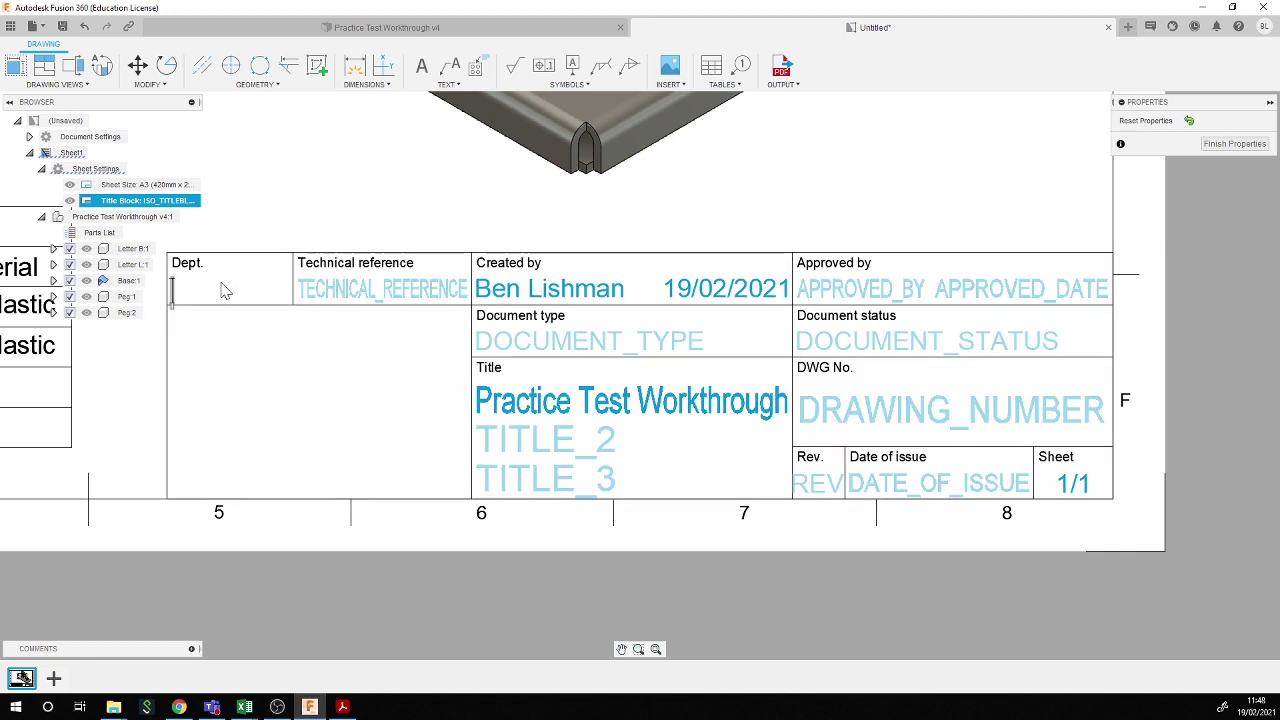
type("SoE")
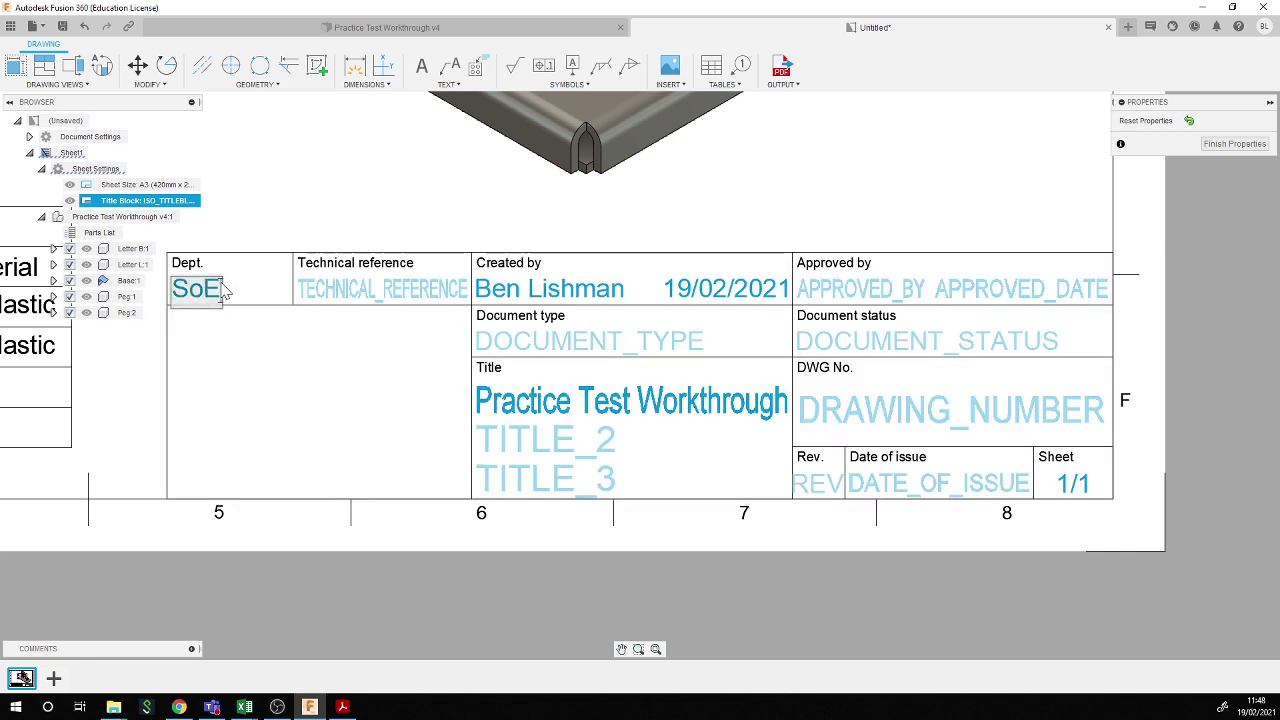
left_click(457, 585)
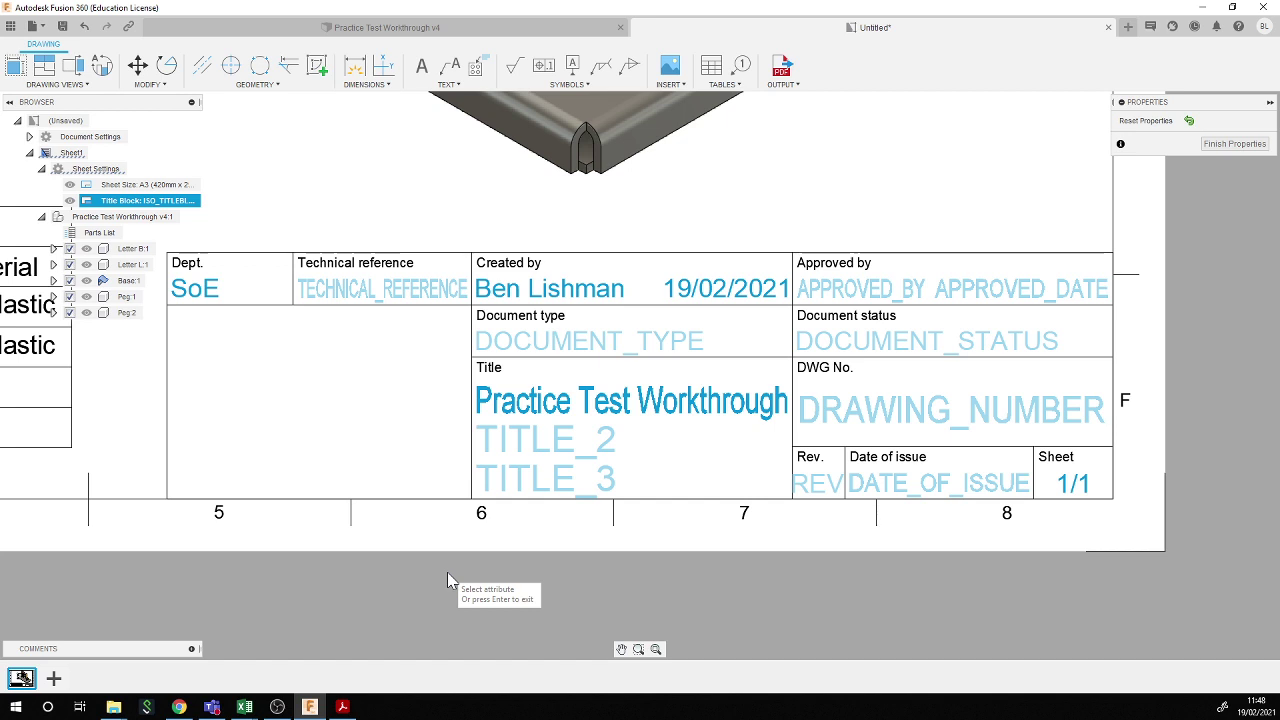
left_click(1230, 143)
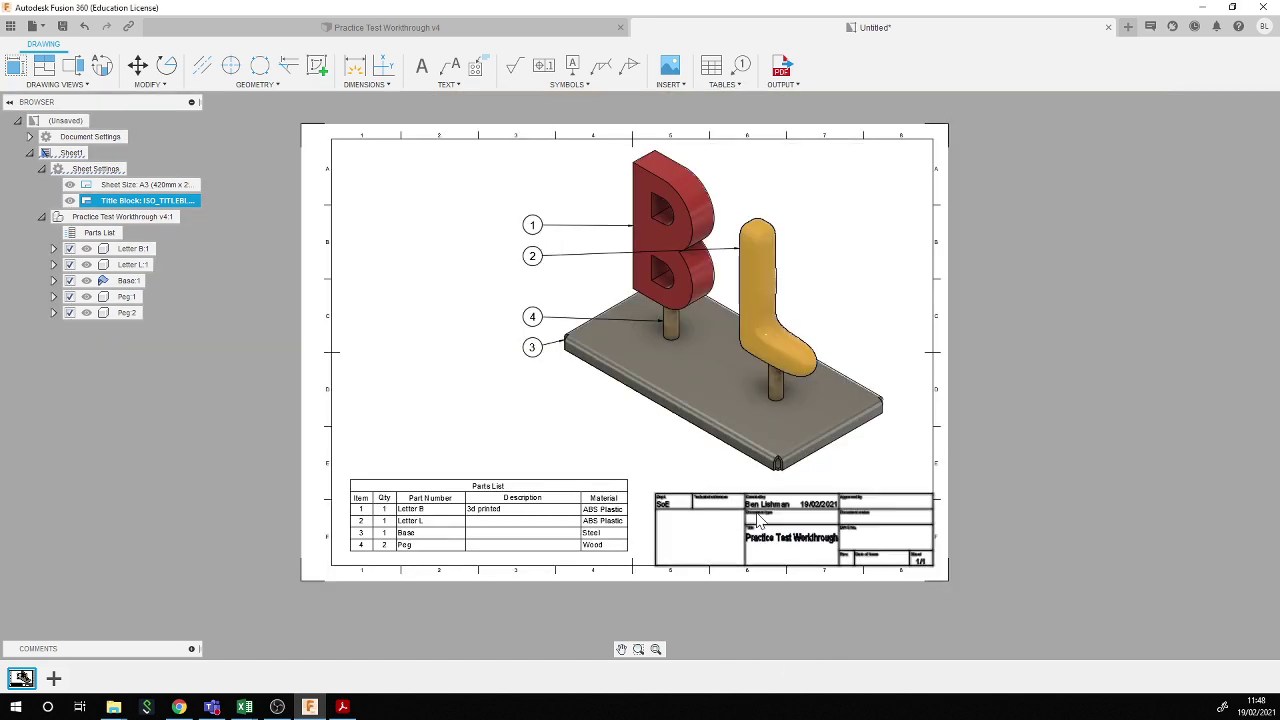
left_click(1006, 479)
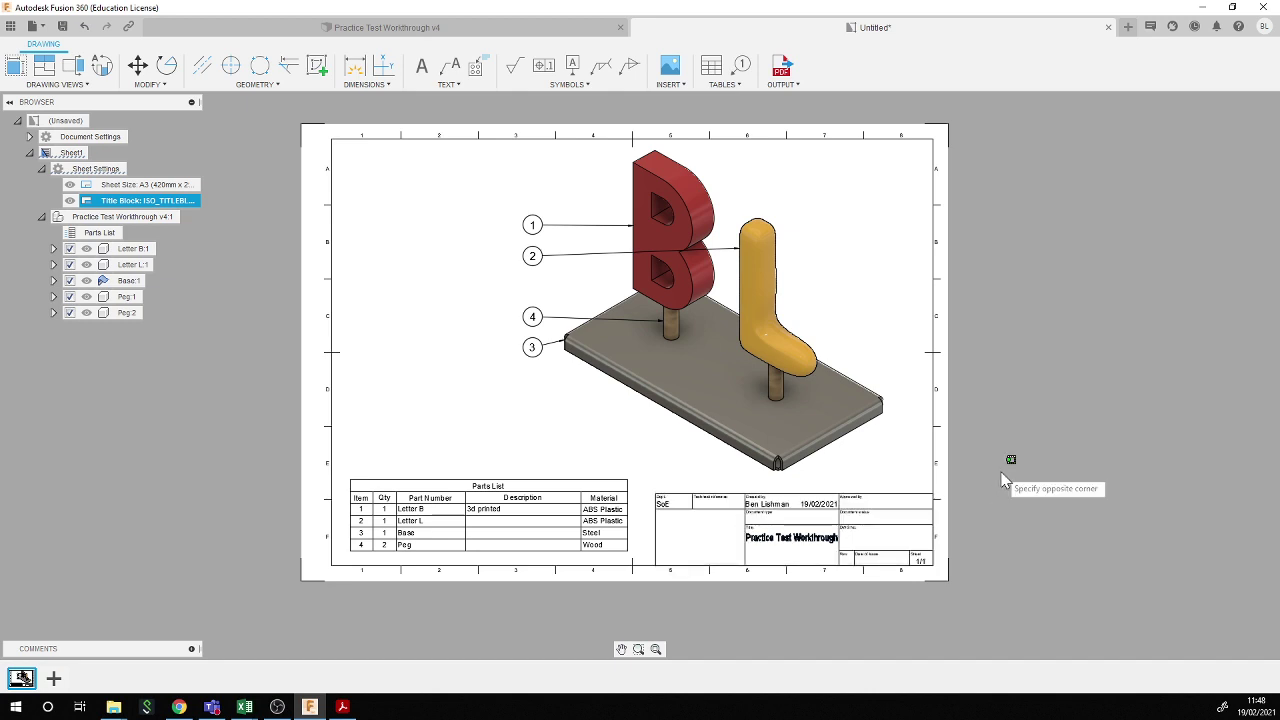
left_click(1006, 479)
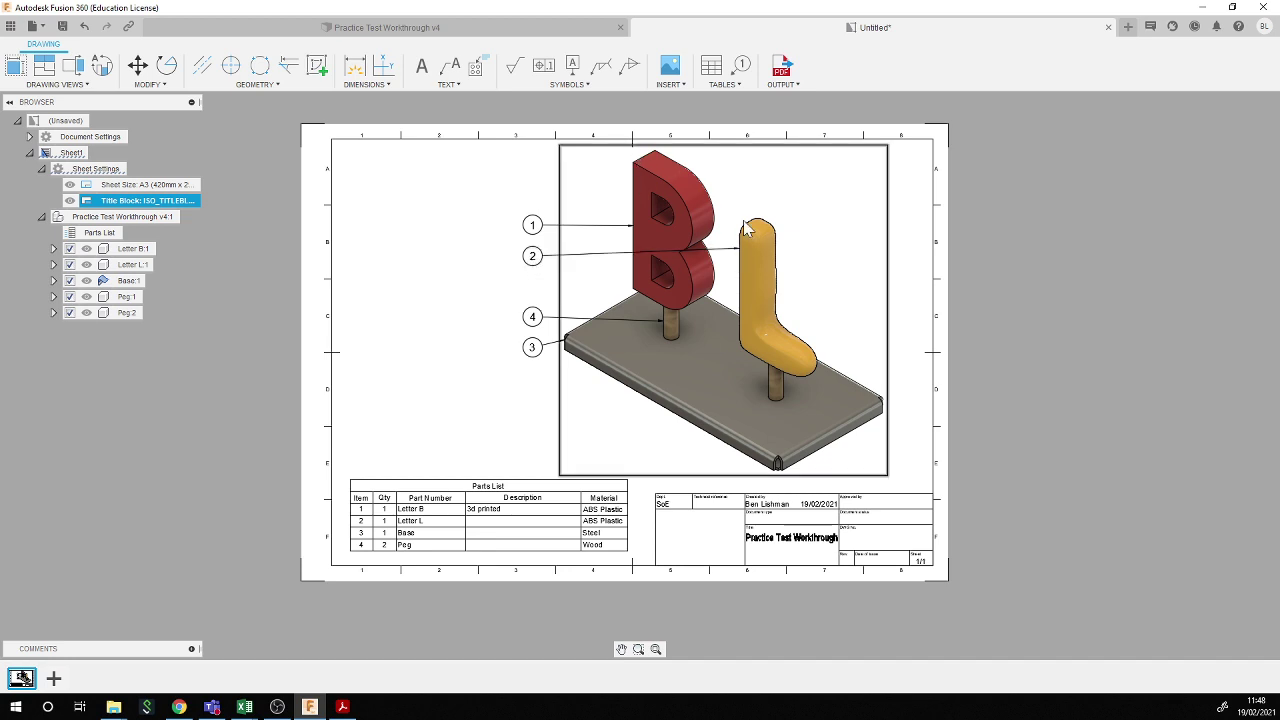
- Move balloon 2 to the upper right of Letter L and attach its leader to the letter's right edge
left_click(531, 256)
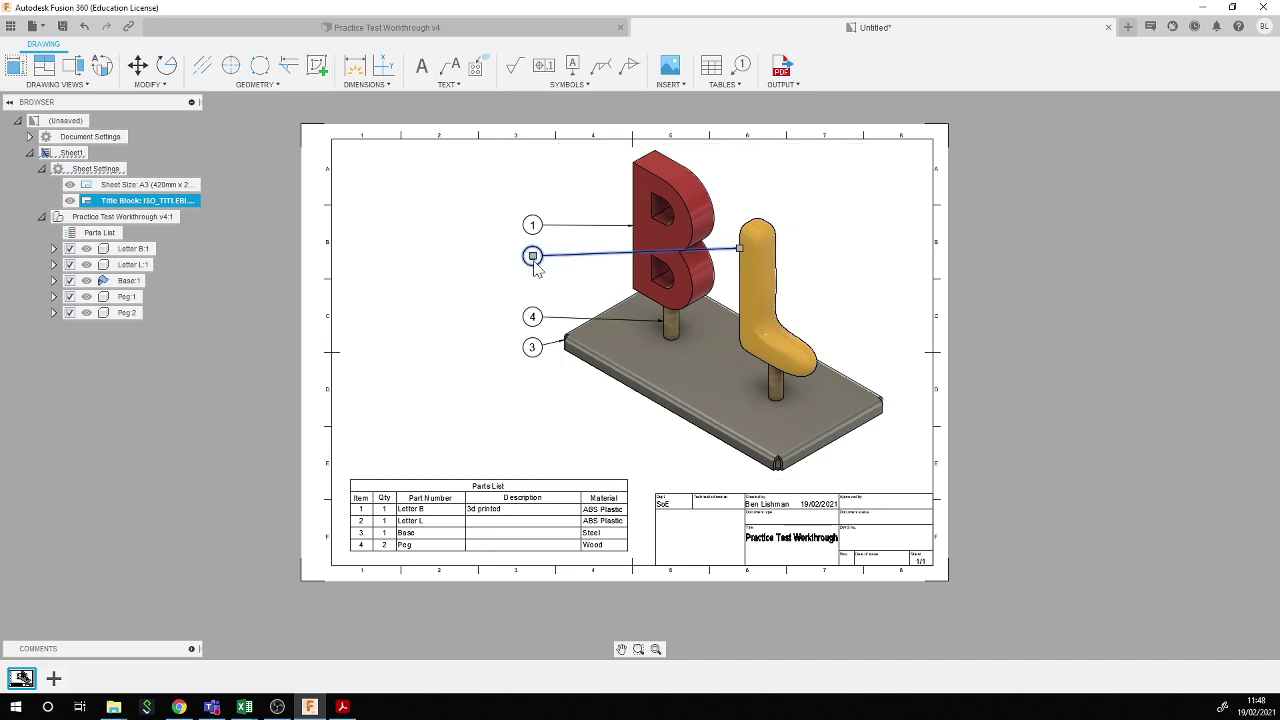
left_click(531, 256)
left_click(838, 183)
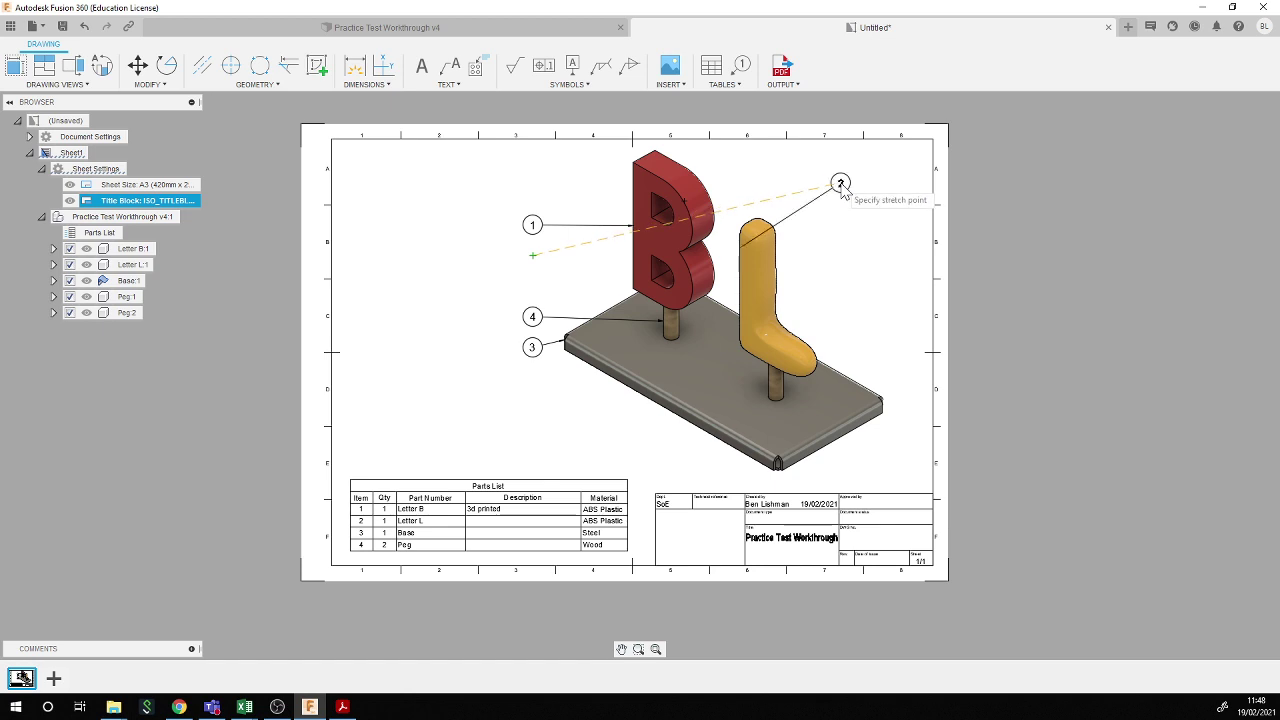
left_click(776, 238)
left_click(914, 250)
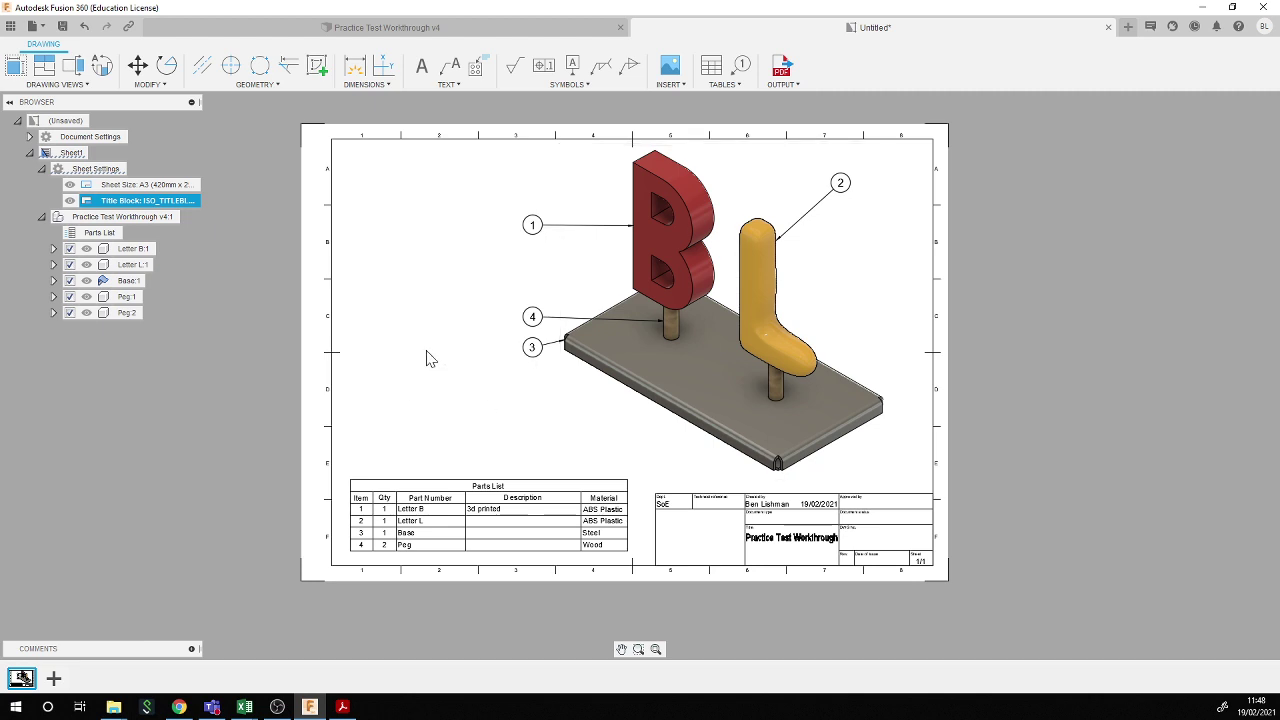
- Capture the whole drawing sheet with the Snipping Tool, view its file options and minimise the snip window
left_click(785, 86)
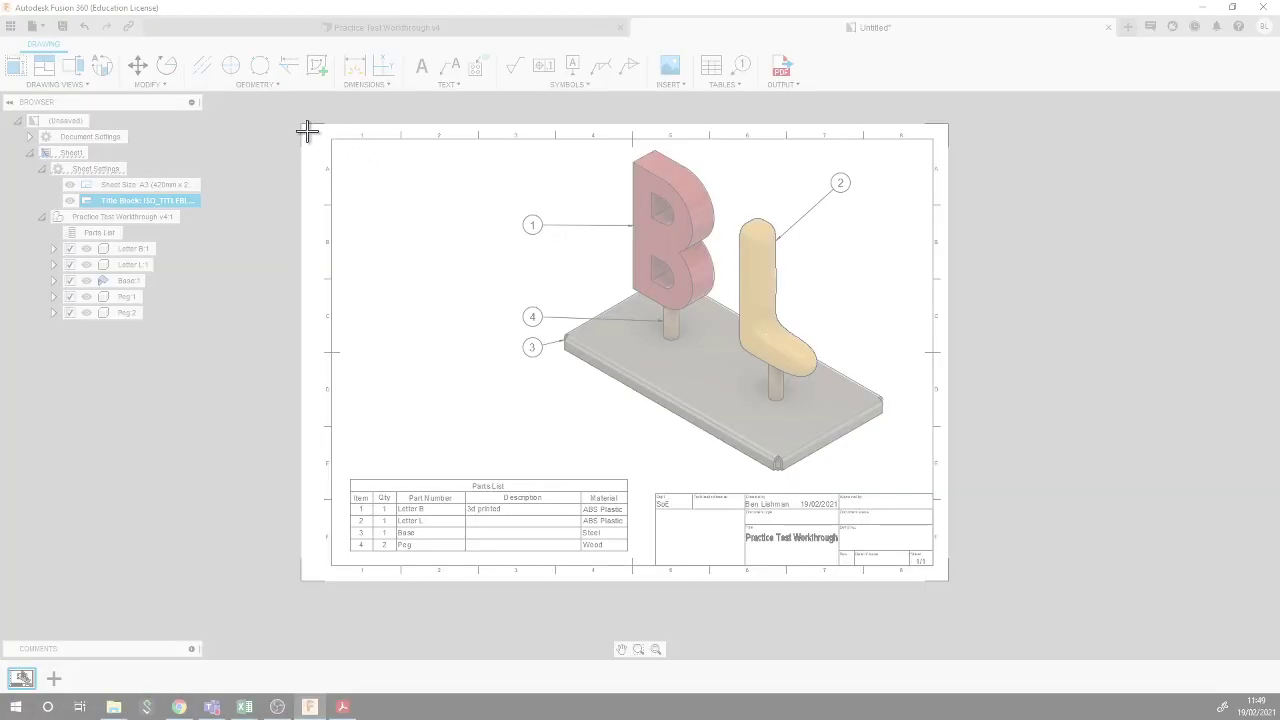
mouse_move(307, 131)
left_mouse_down()
mouse_move(903, 500)
mouse_move(946, 571)
left_mouse_up()
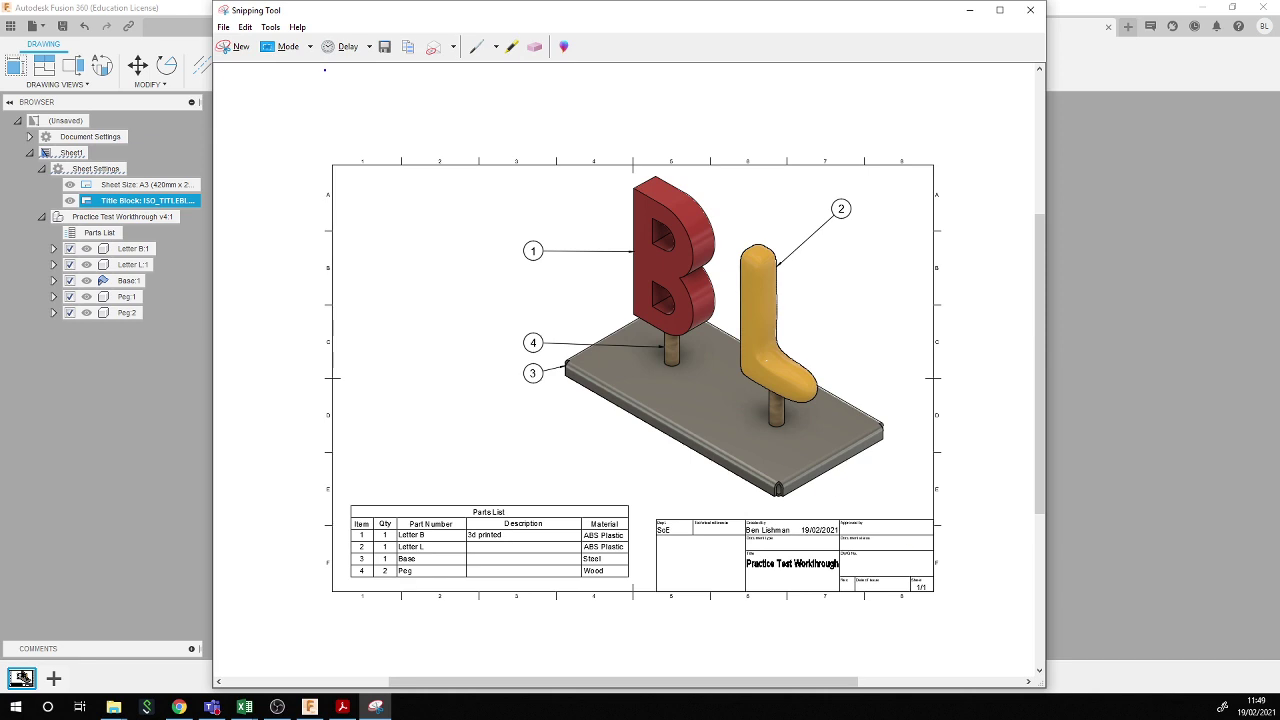
left_click(223, 27)
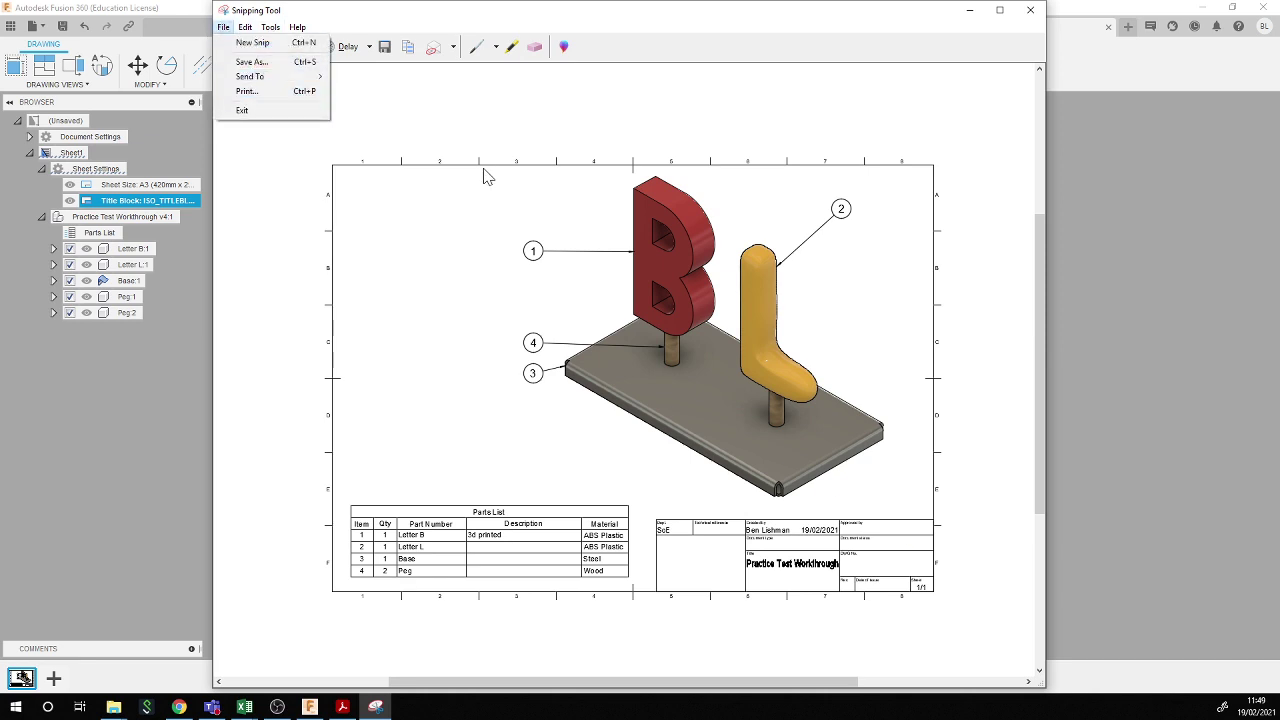
left_click(485, 126)
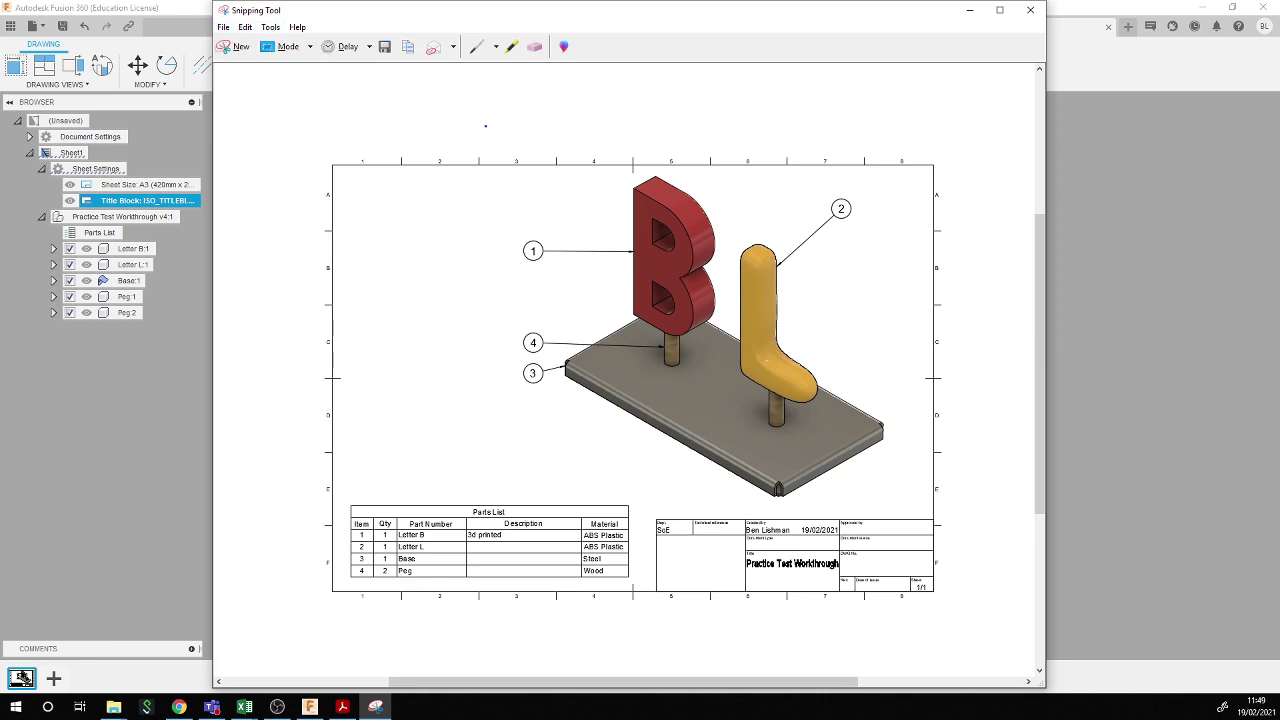
left_click(969, 11)
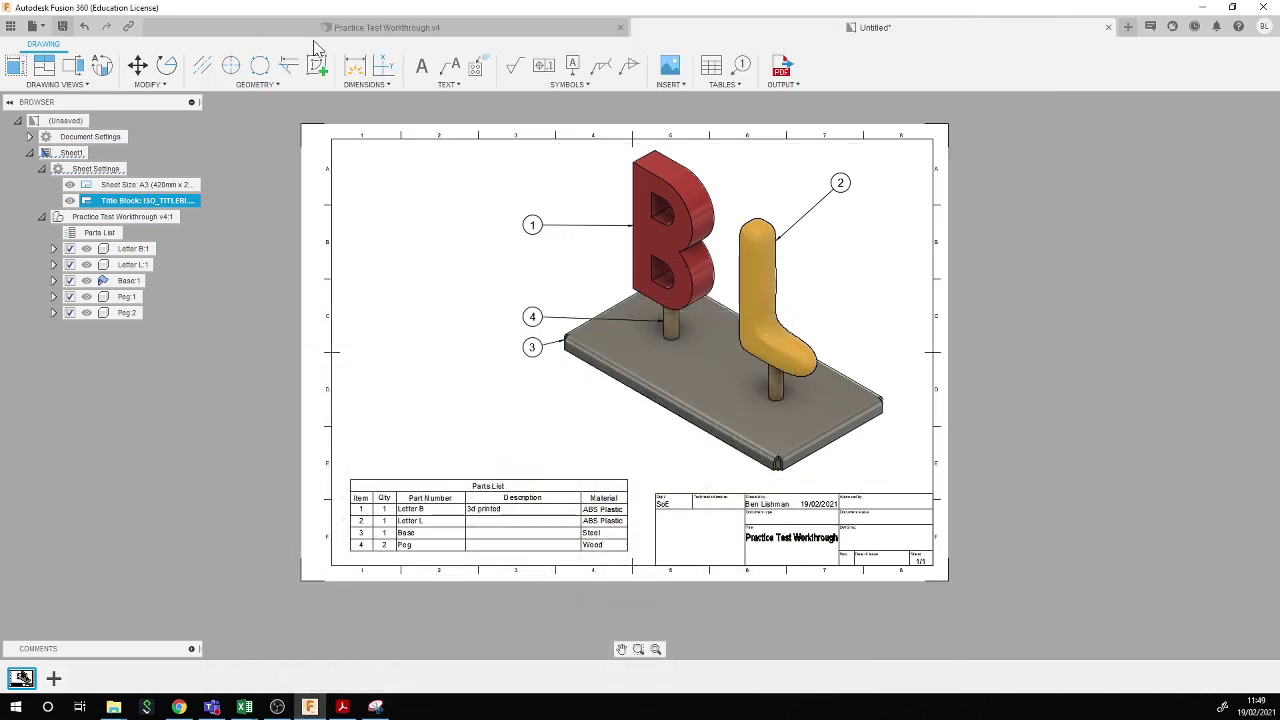
- Switch to the Practice Test Workthrough model, review its Fusion 360 archive export settings and cancel the export
left_click(284, 28)
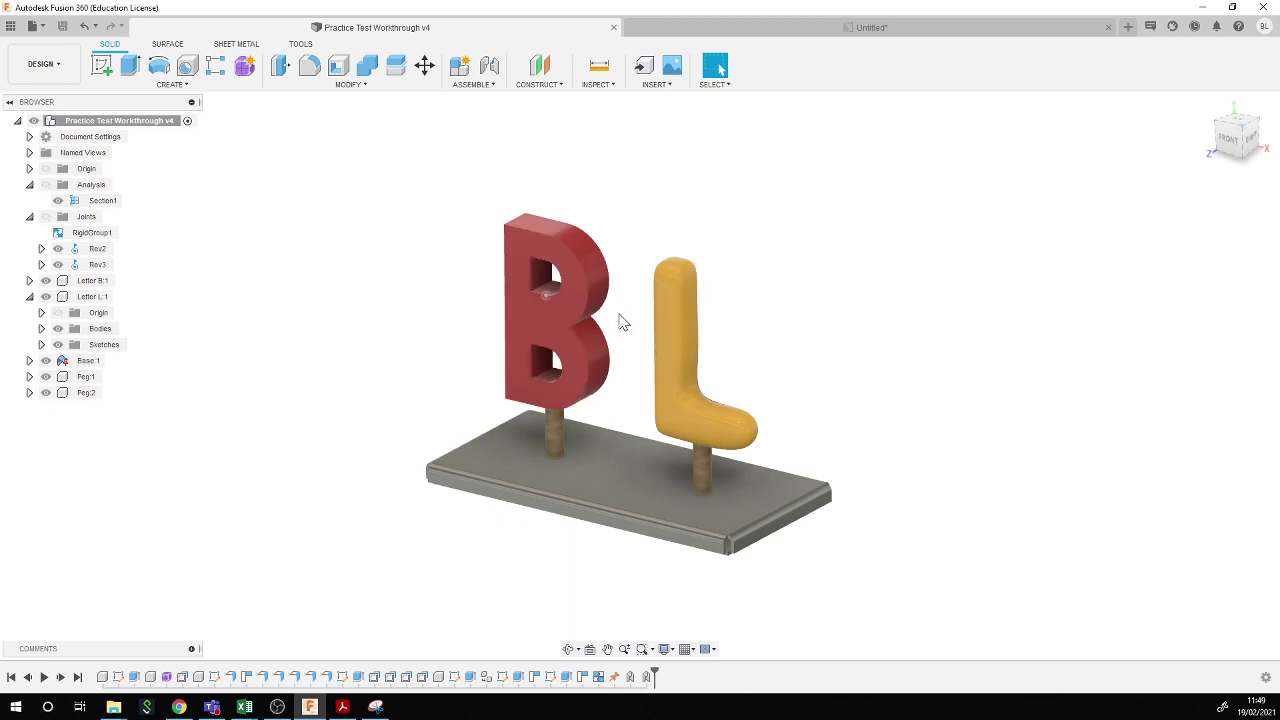
left_click(44, 29)
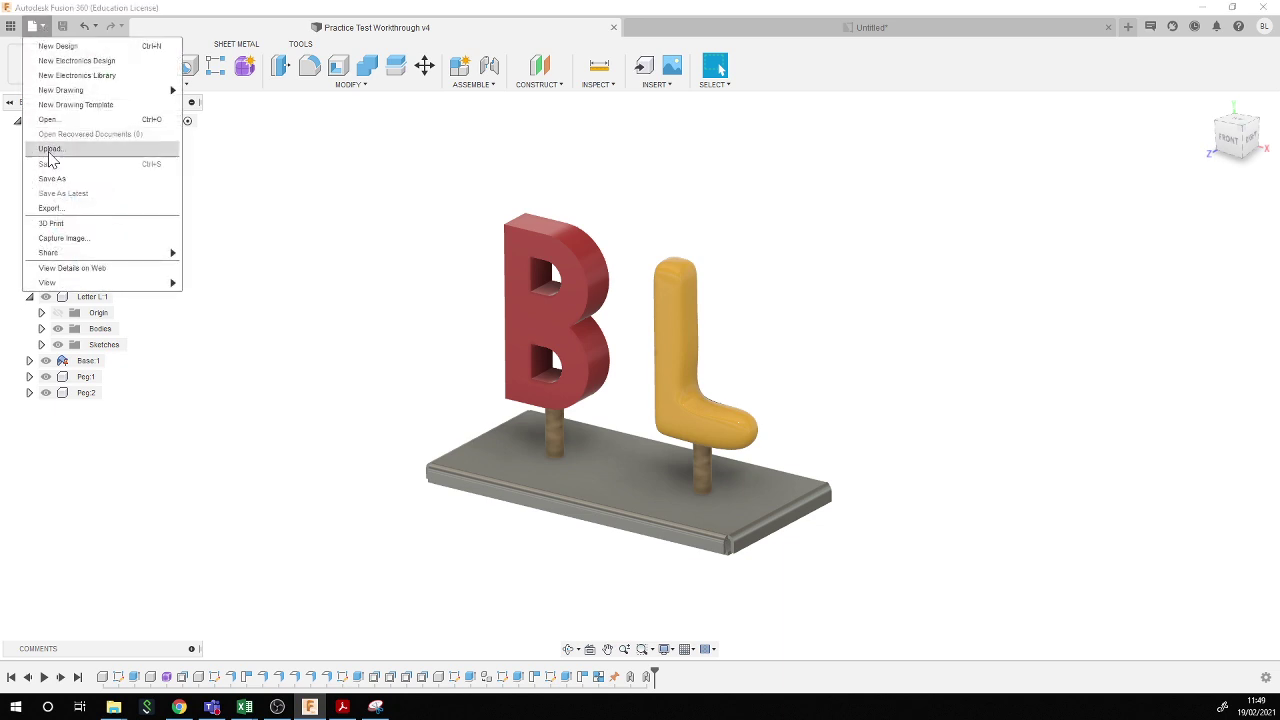
left_click(52, 208)
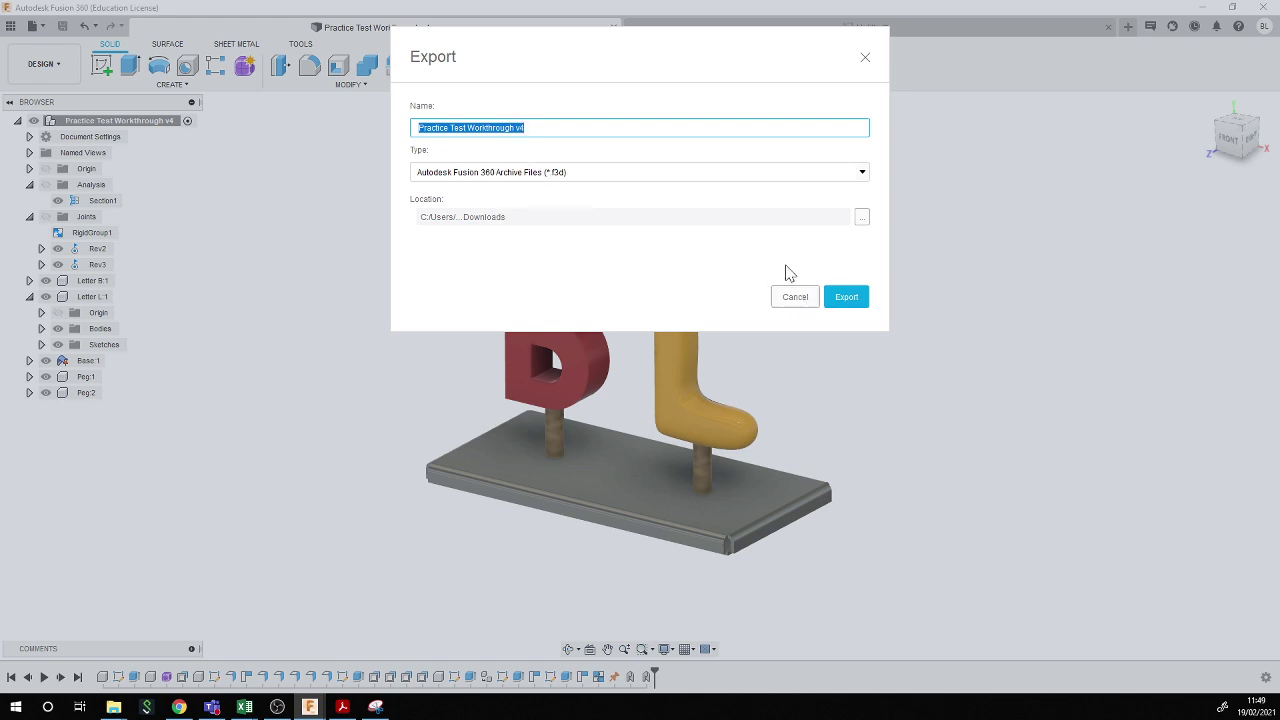
left_click(795, 297)
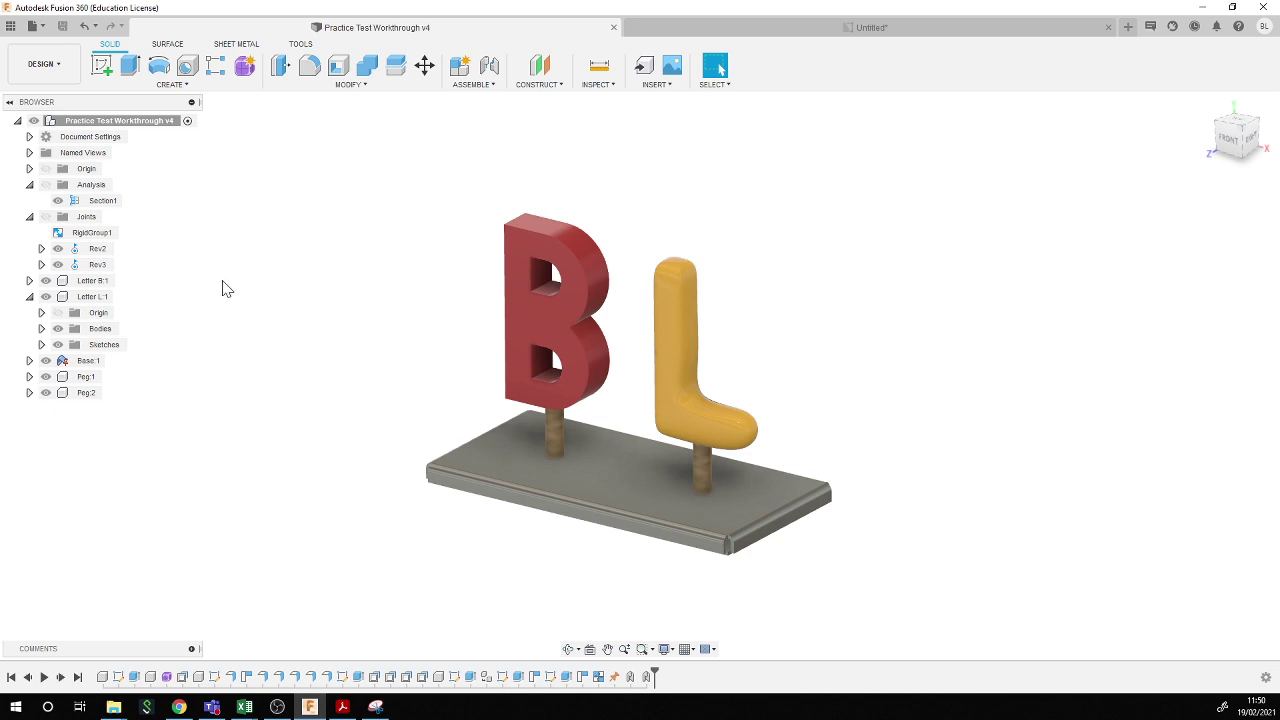
- Switch to the Render workspace and check the details of the submitted render in the rendering gallery
left_click(44, 74)
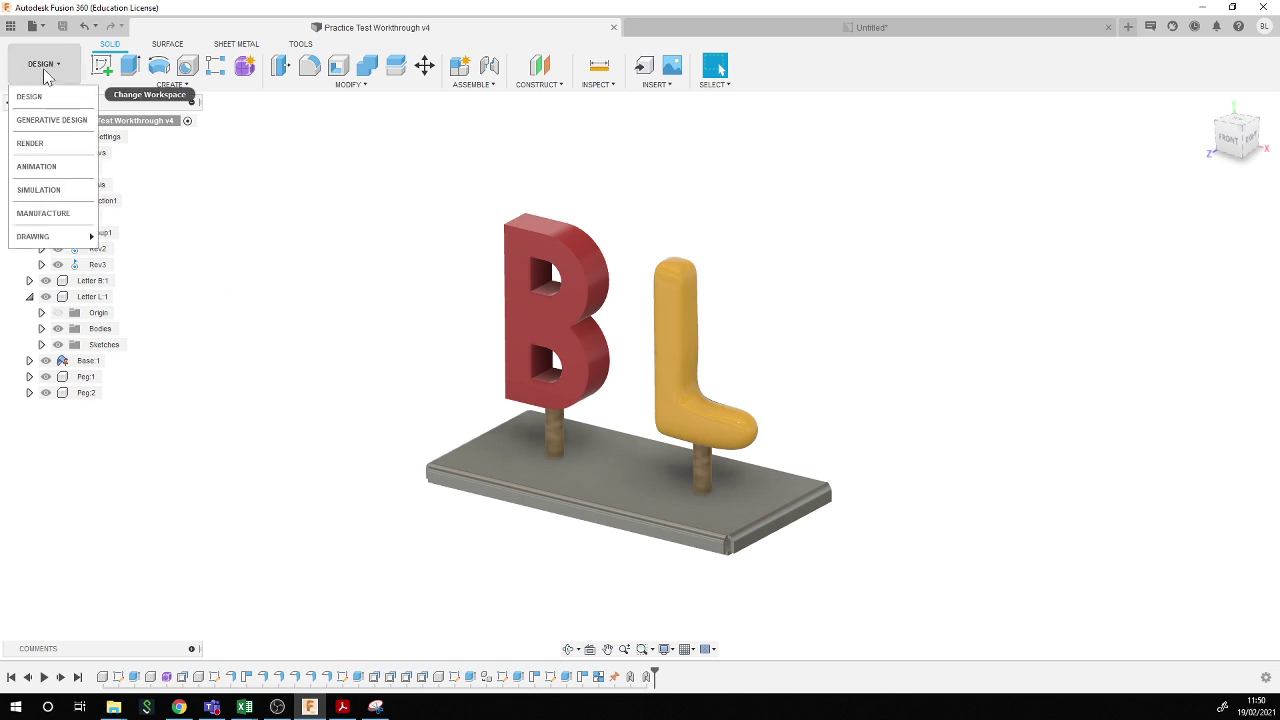
left_click(34, 146)
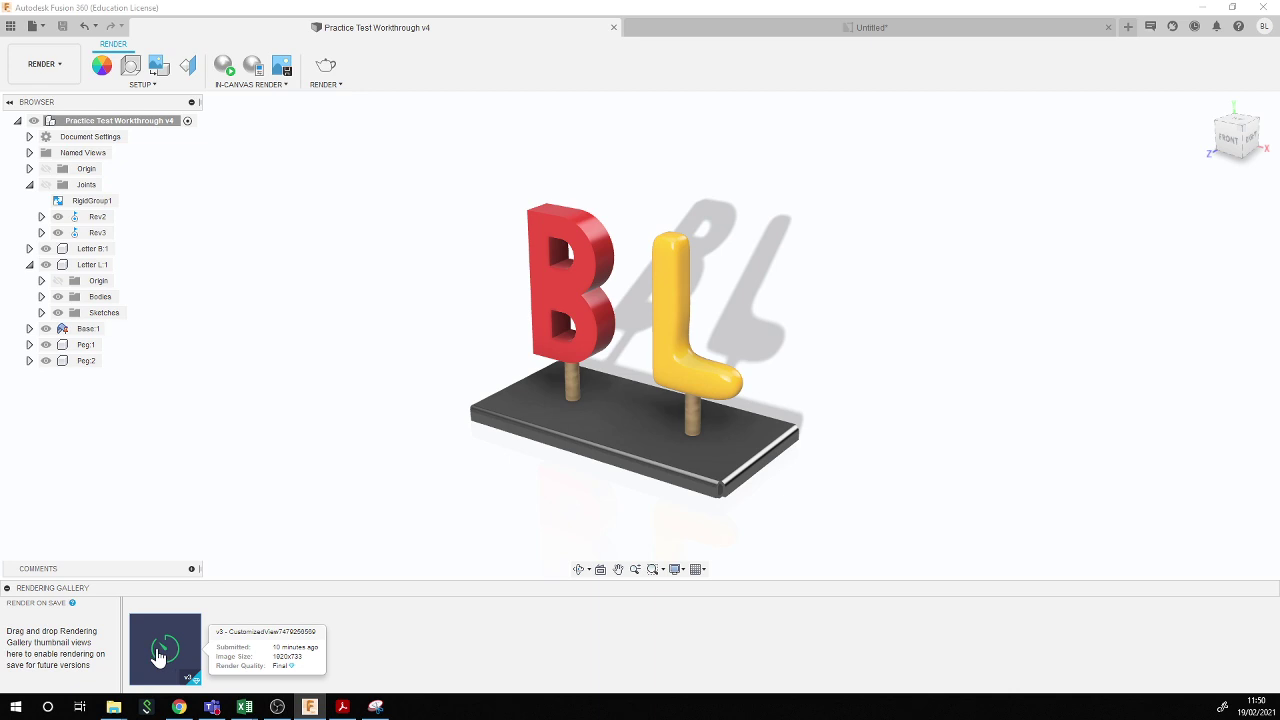
mouse_move(167, 652)
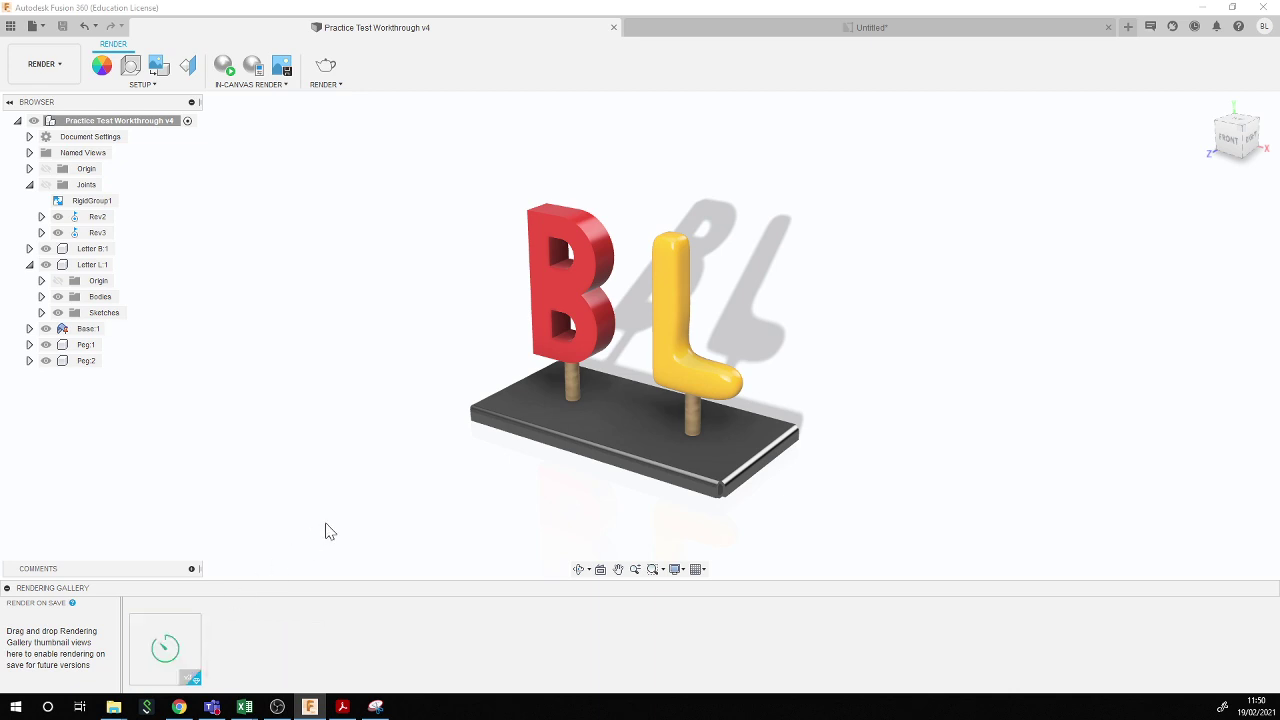